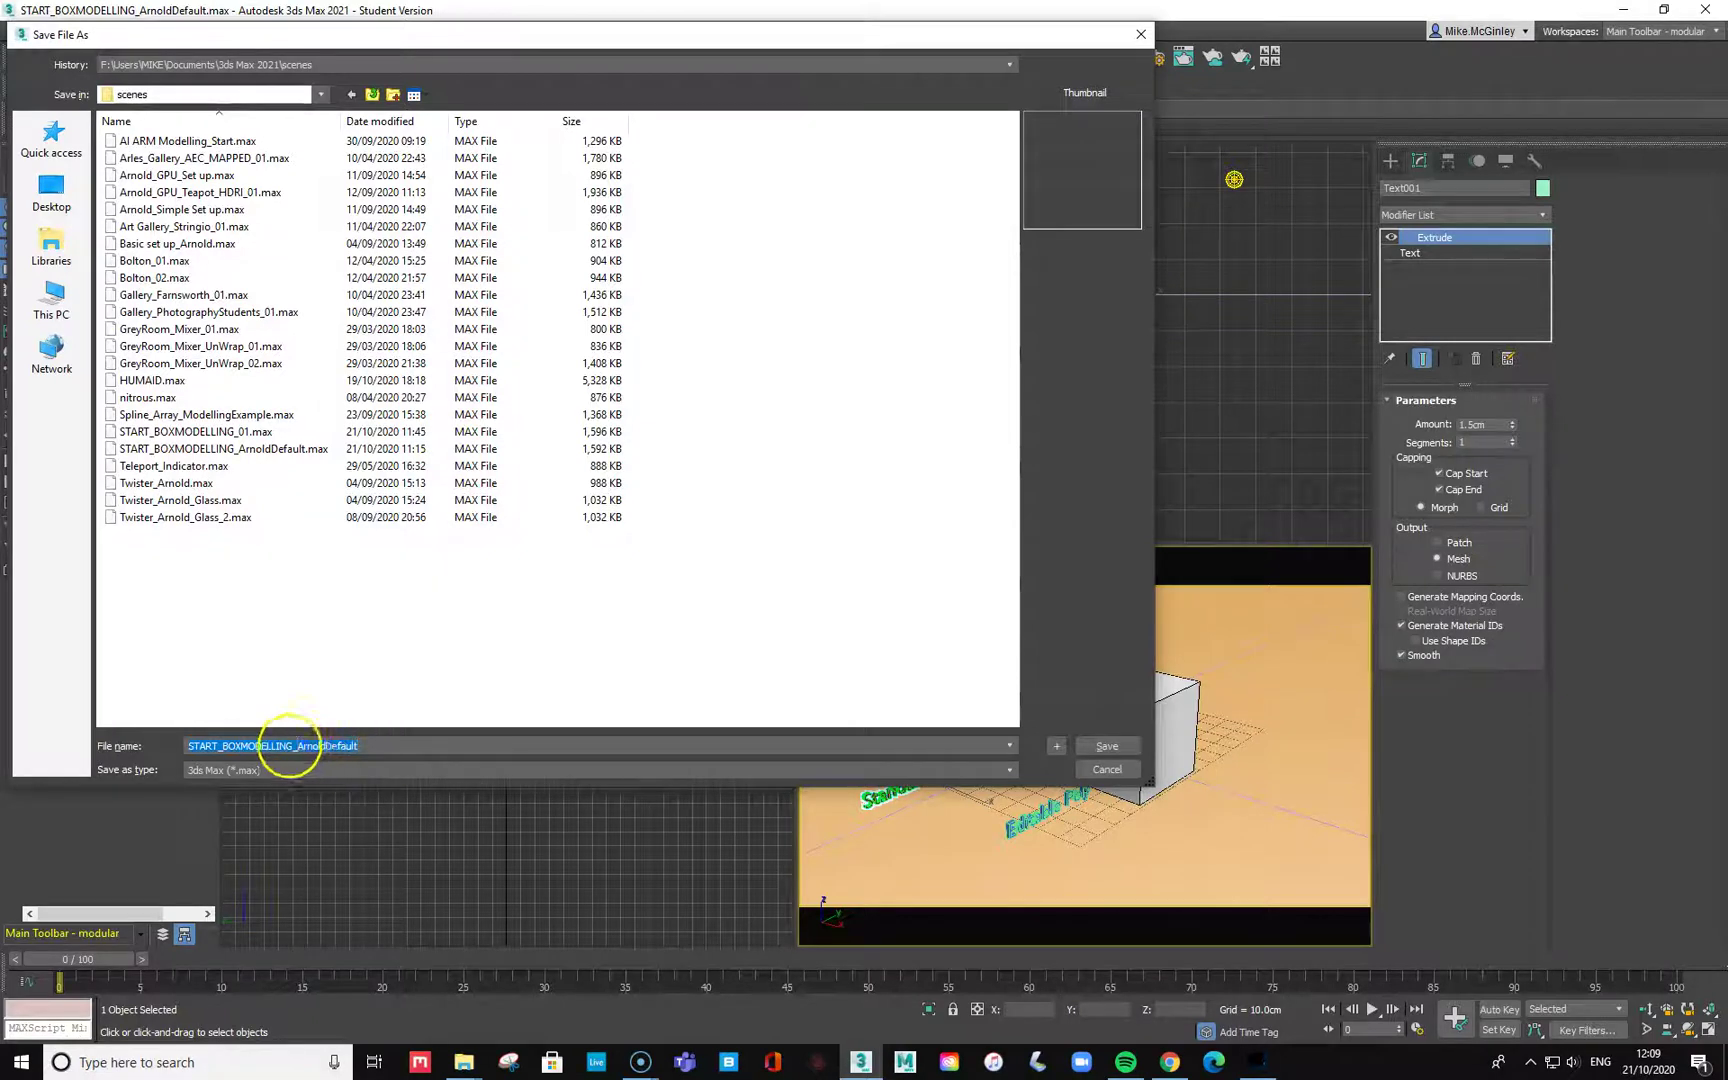
Save the scene under the file name START_BOXMODELLING_01, replacing the existing file.
drag(295, 747, 631, 716)
key(BackSpace)
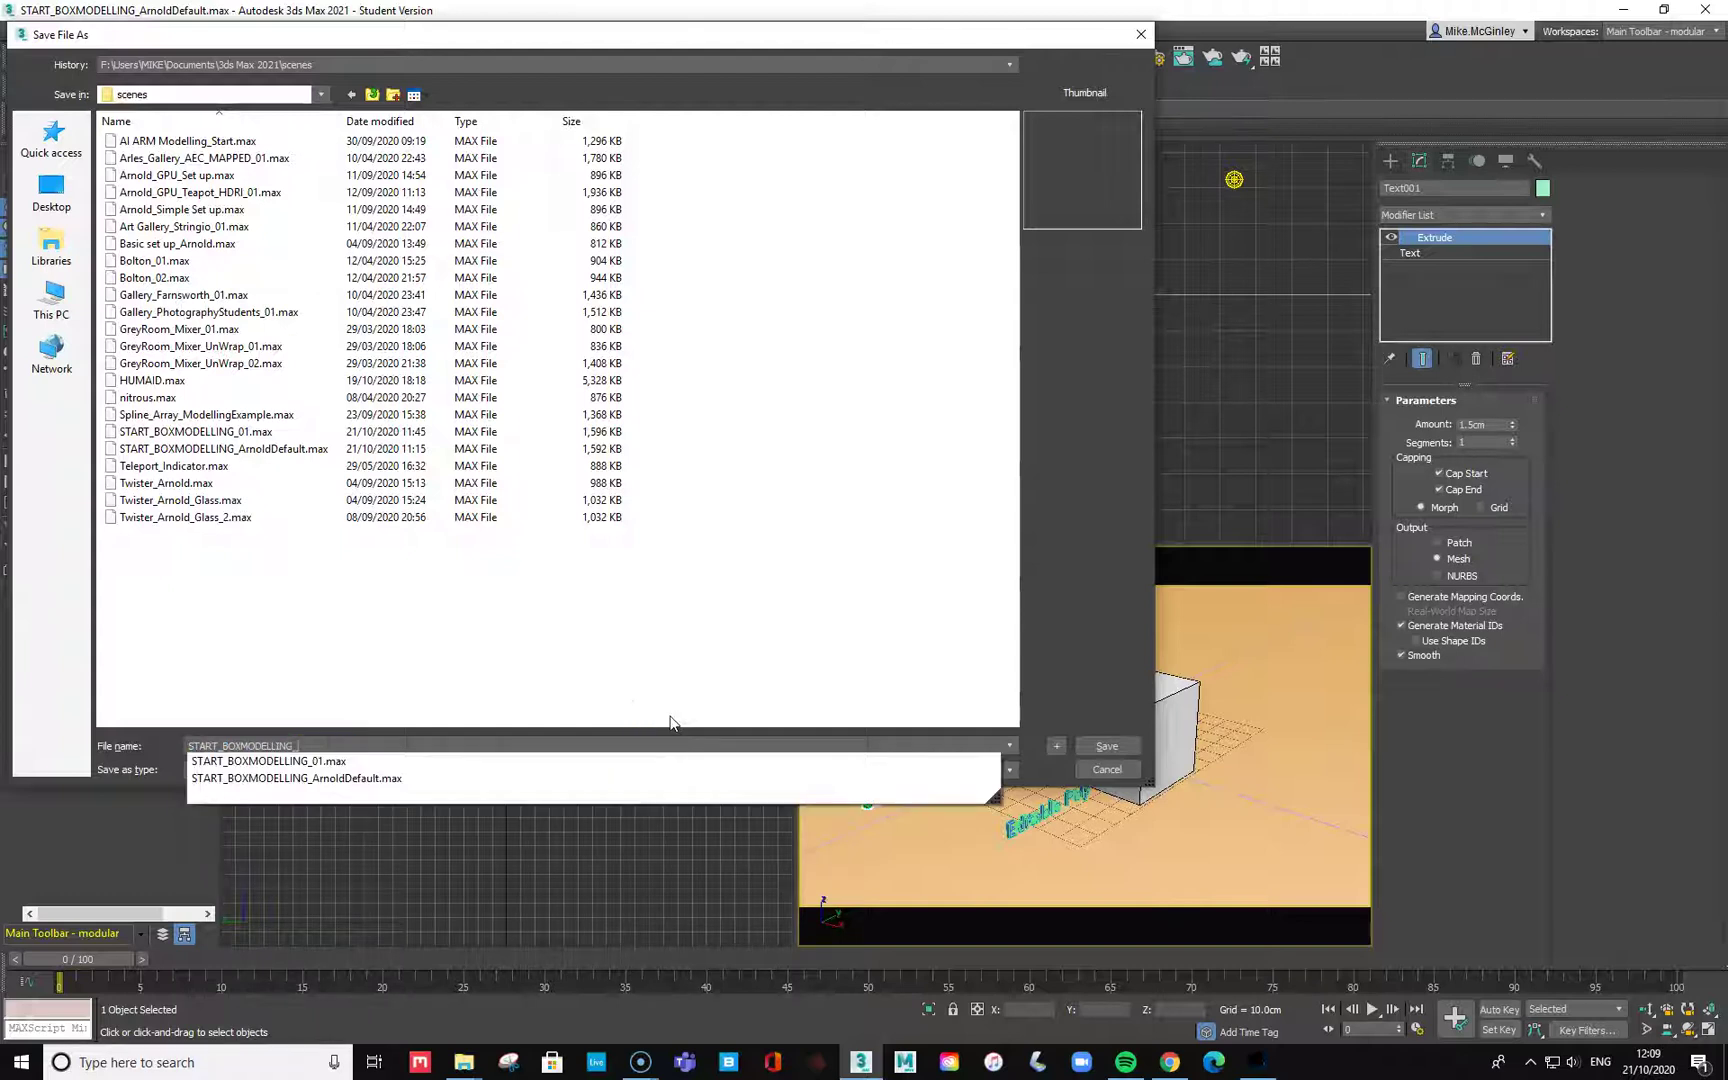
text(01)
key(Return)
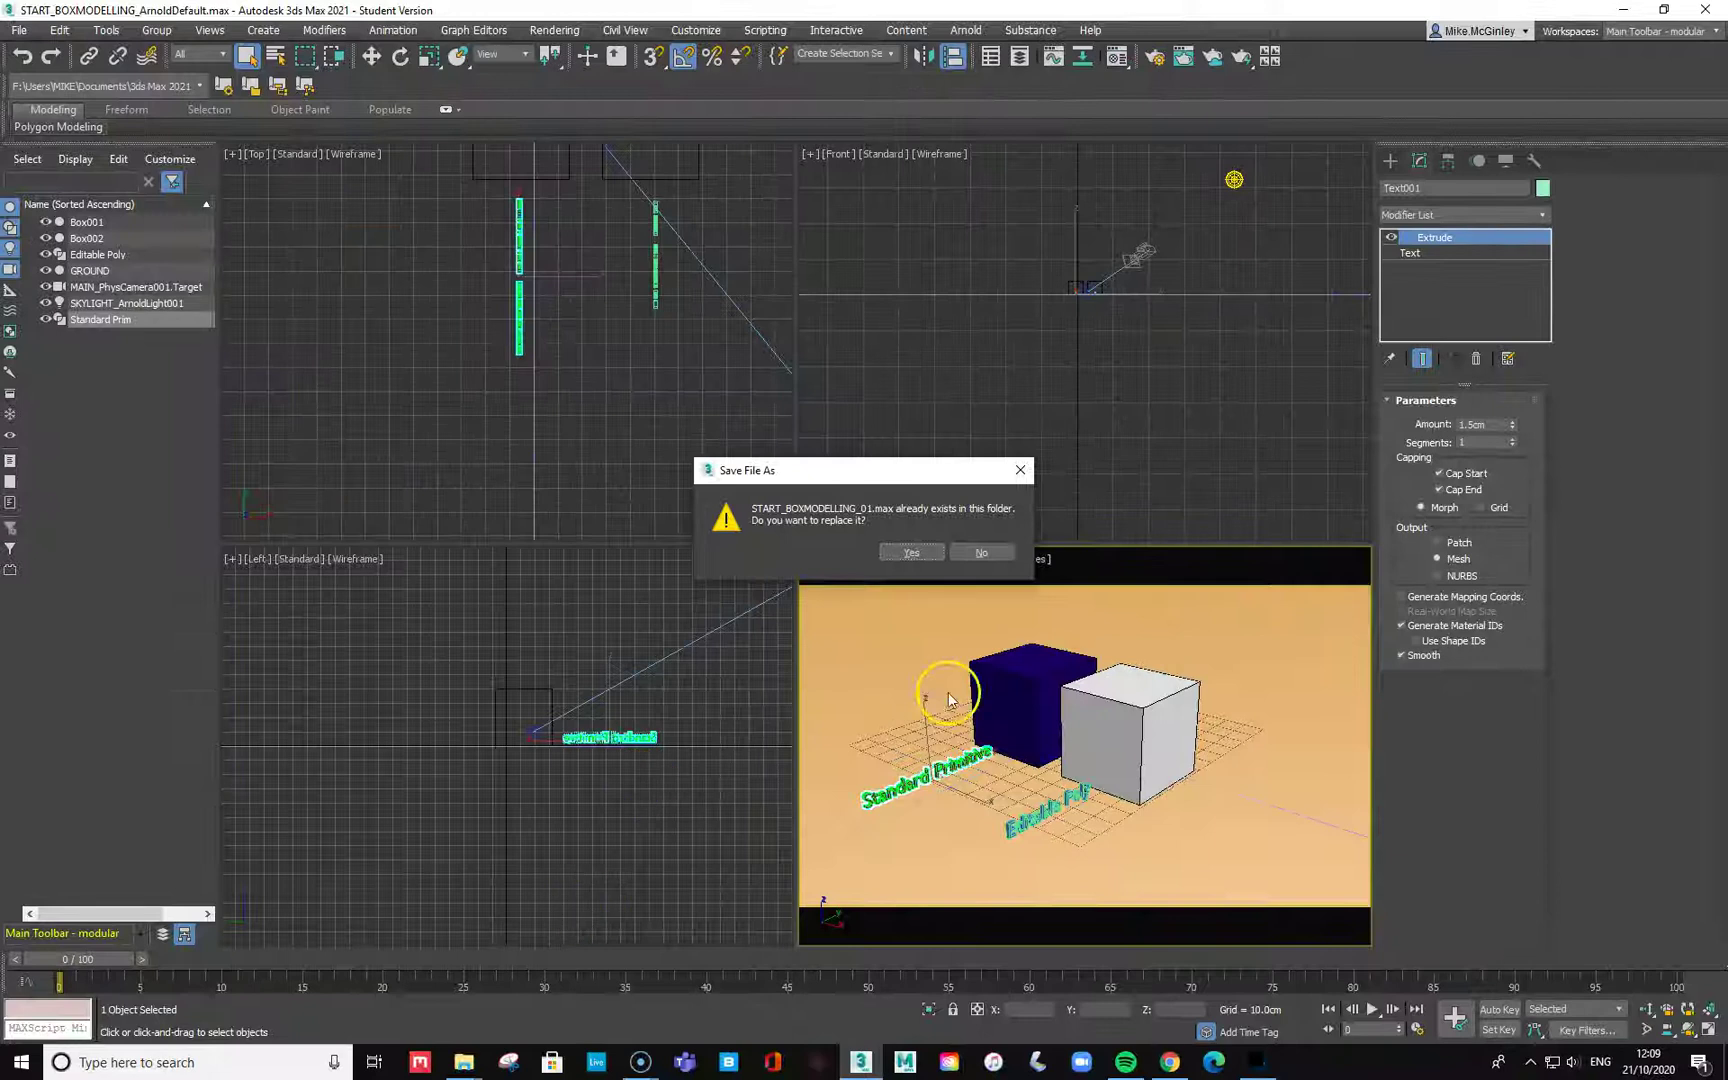
click(905, 554)
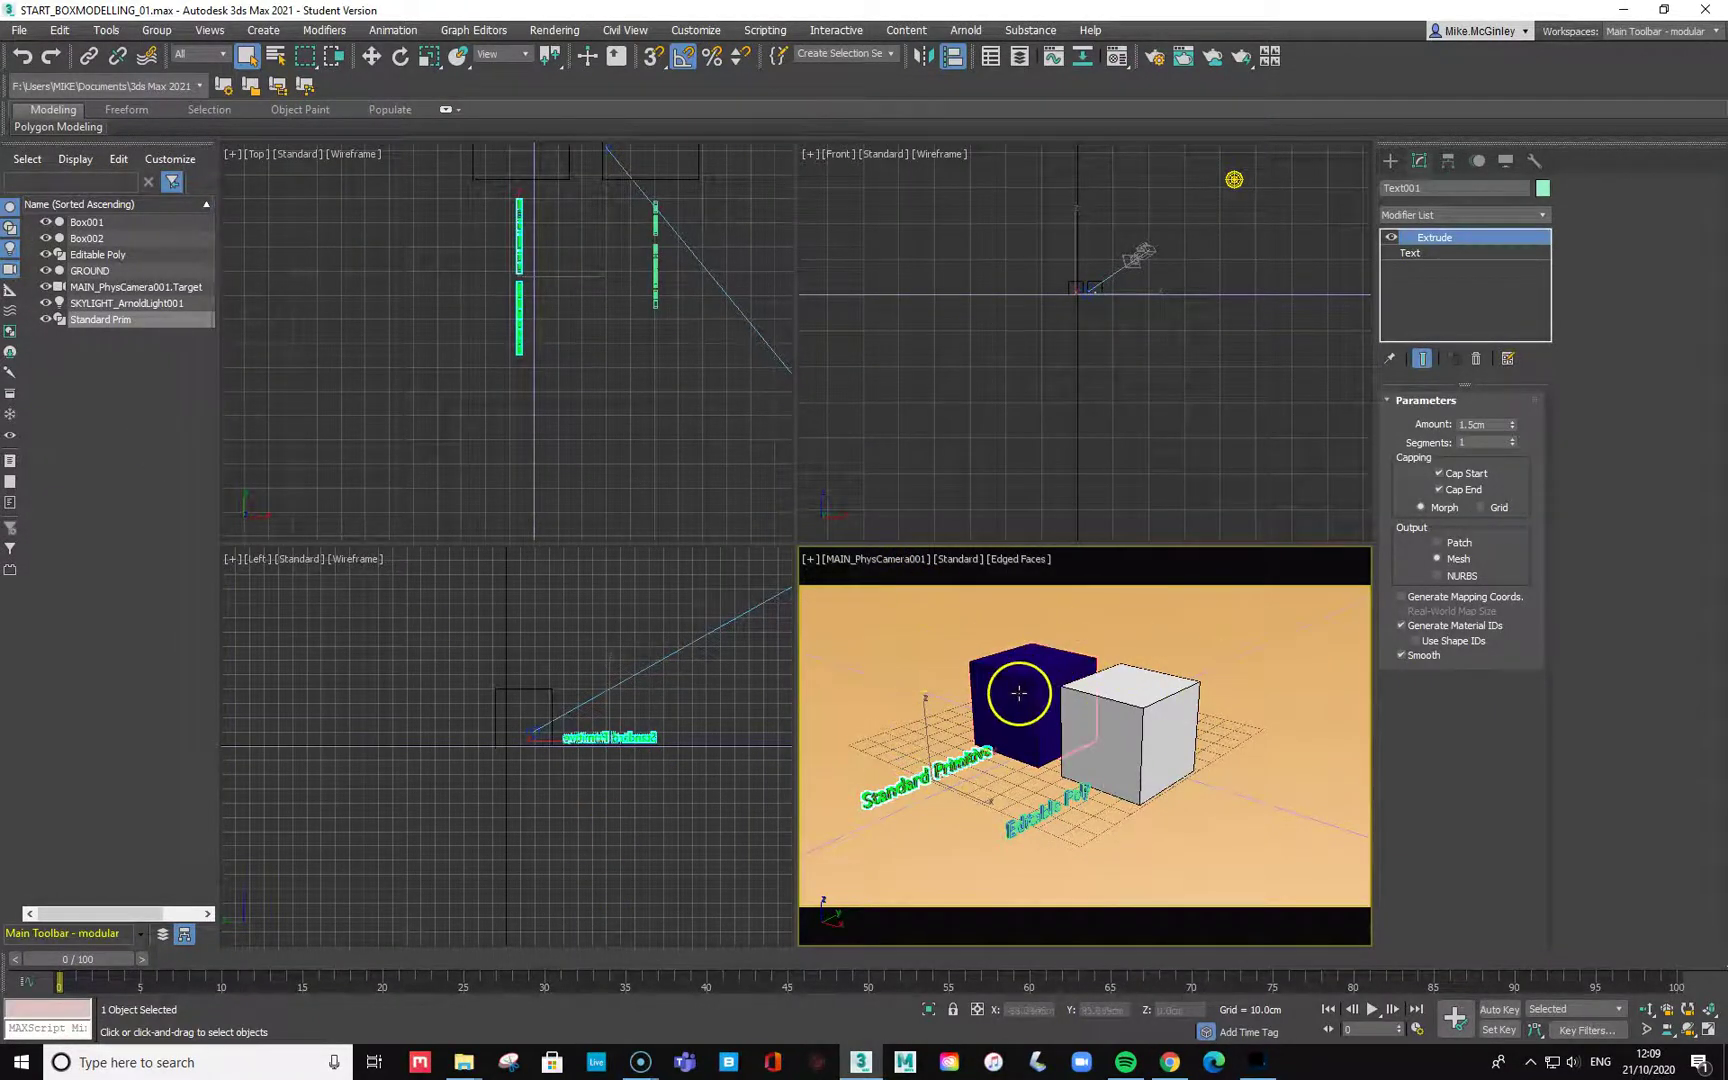
Filter shapes, lights and cameras out of the scene object list so only geometry is listed.
click(10, 229)
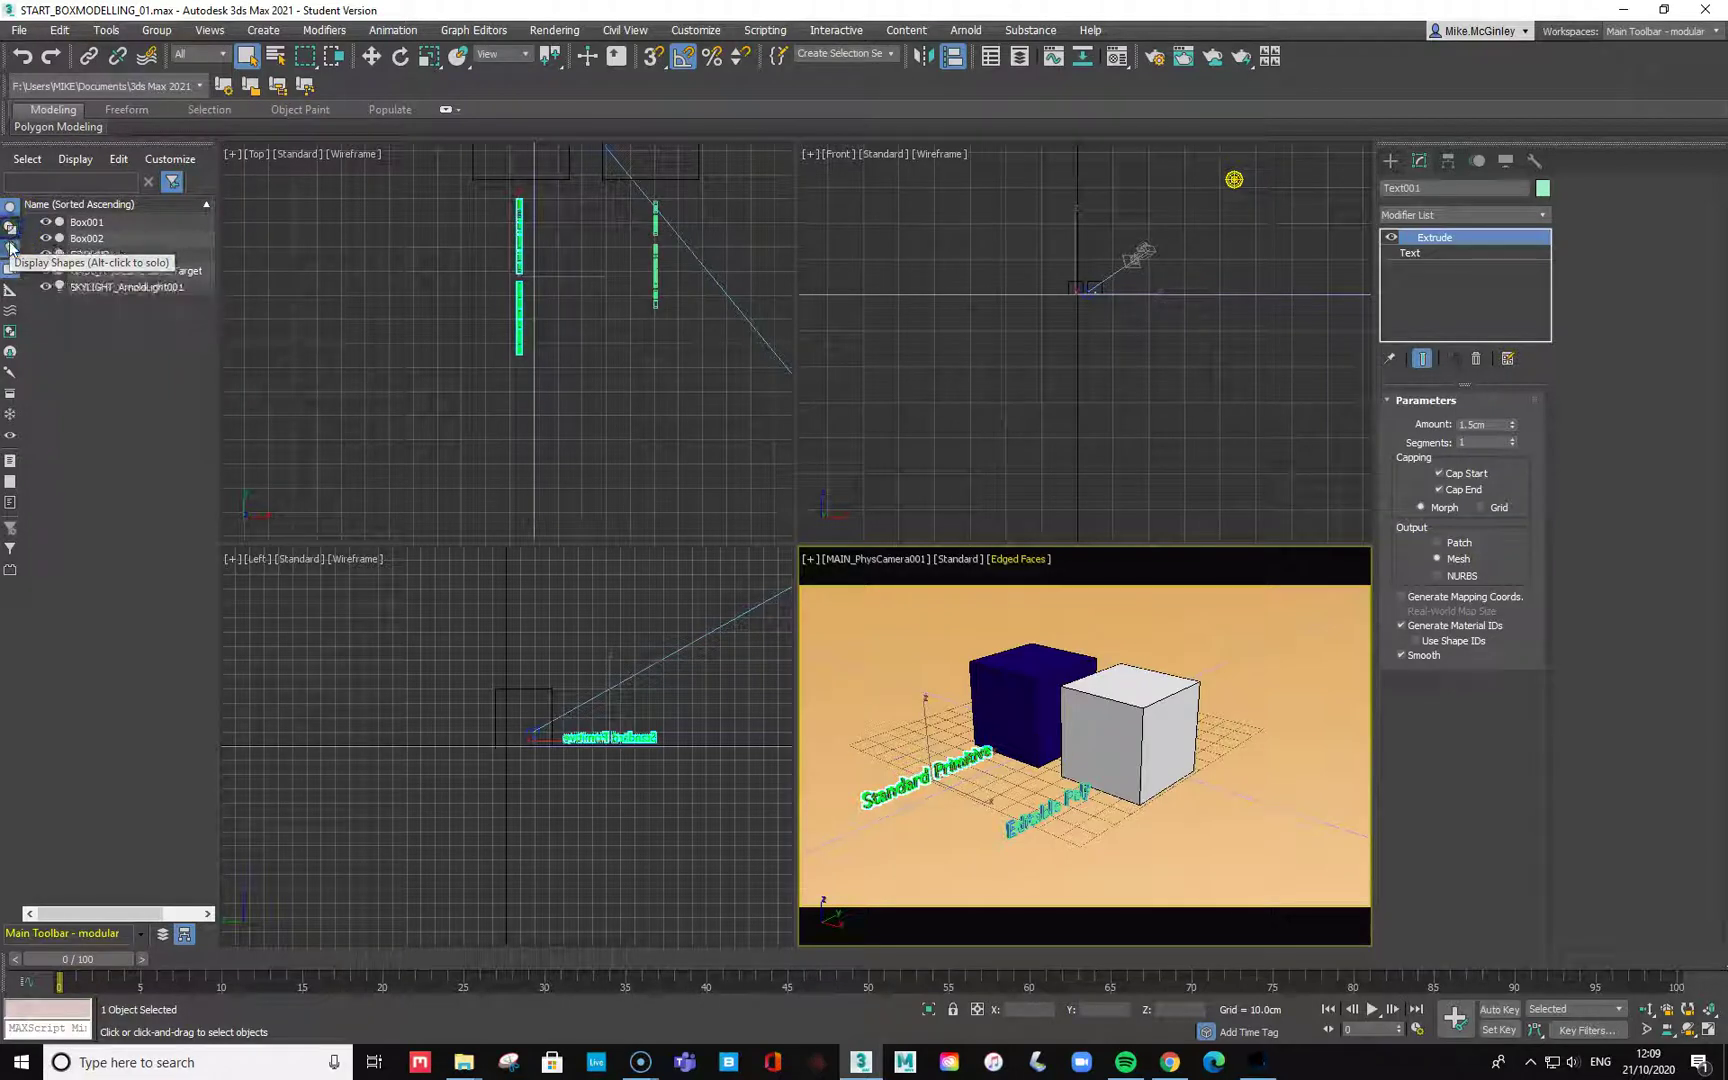
click(10, 250)
click(10, 270)
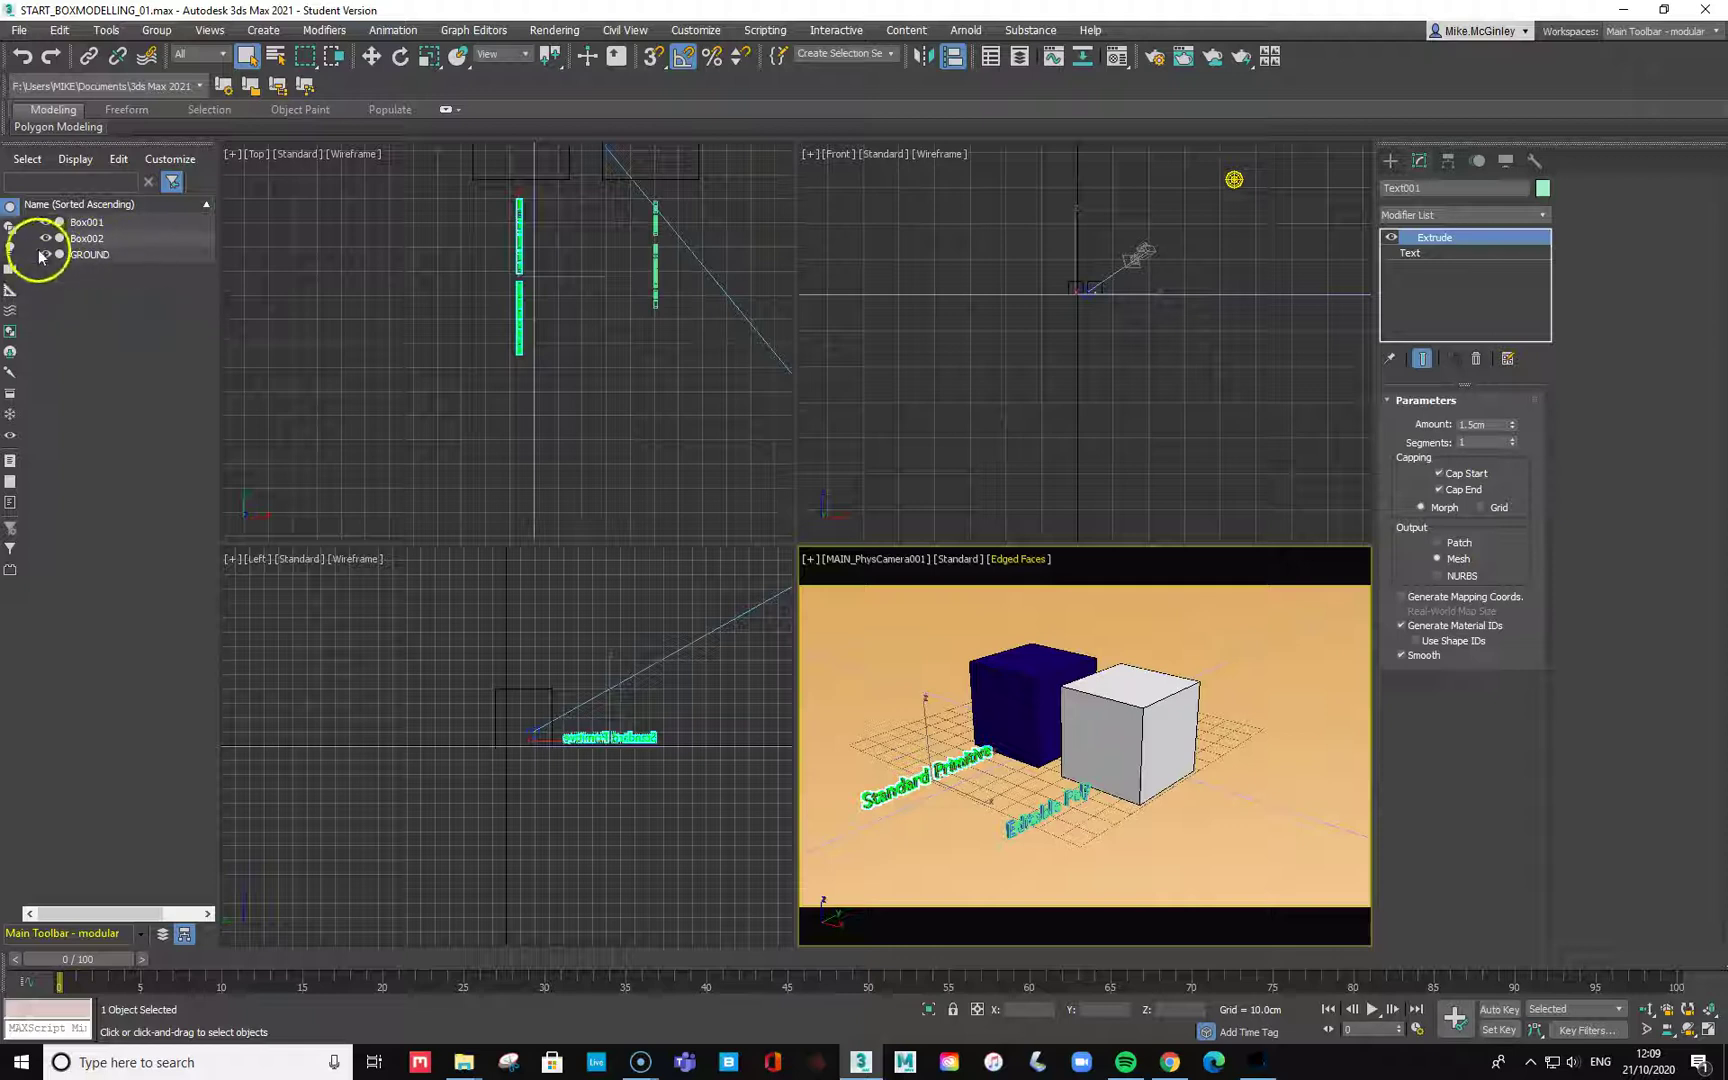
Freeze the GROUND plane and keep frozen objects out of the scene object list.
click(88, 256)
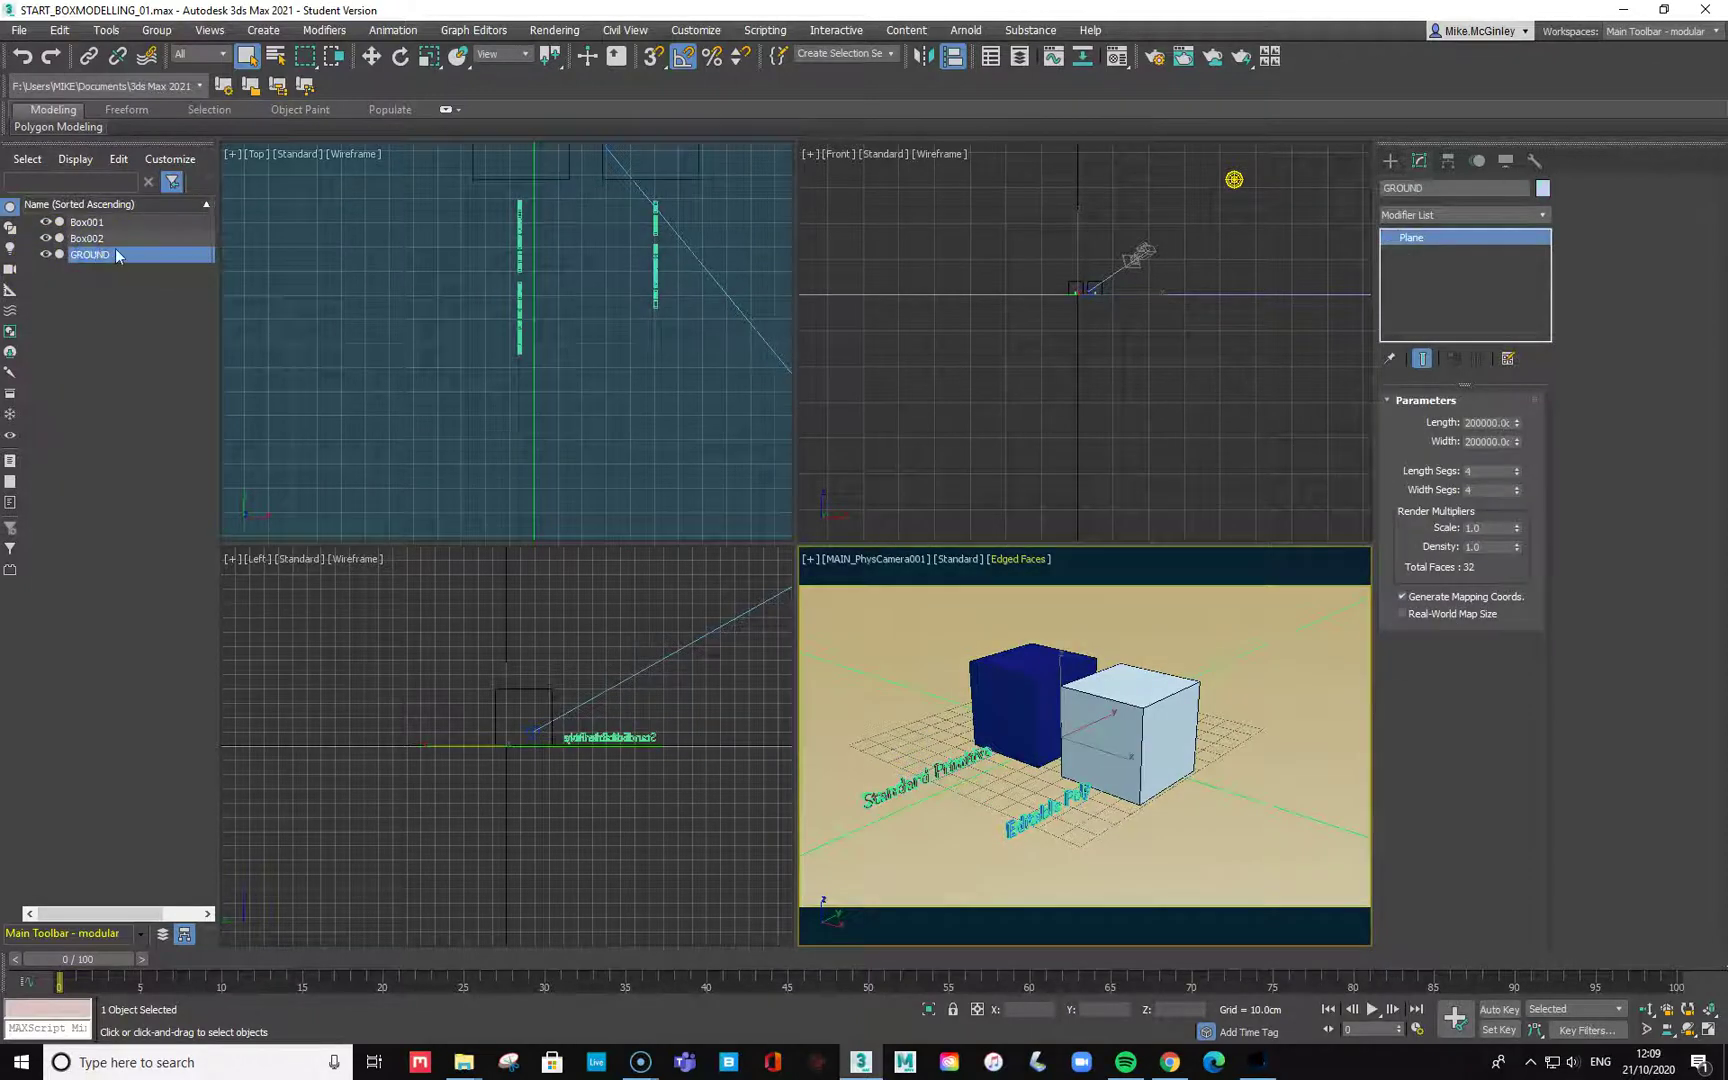
right_click(176, 250)
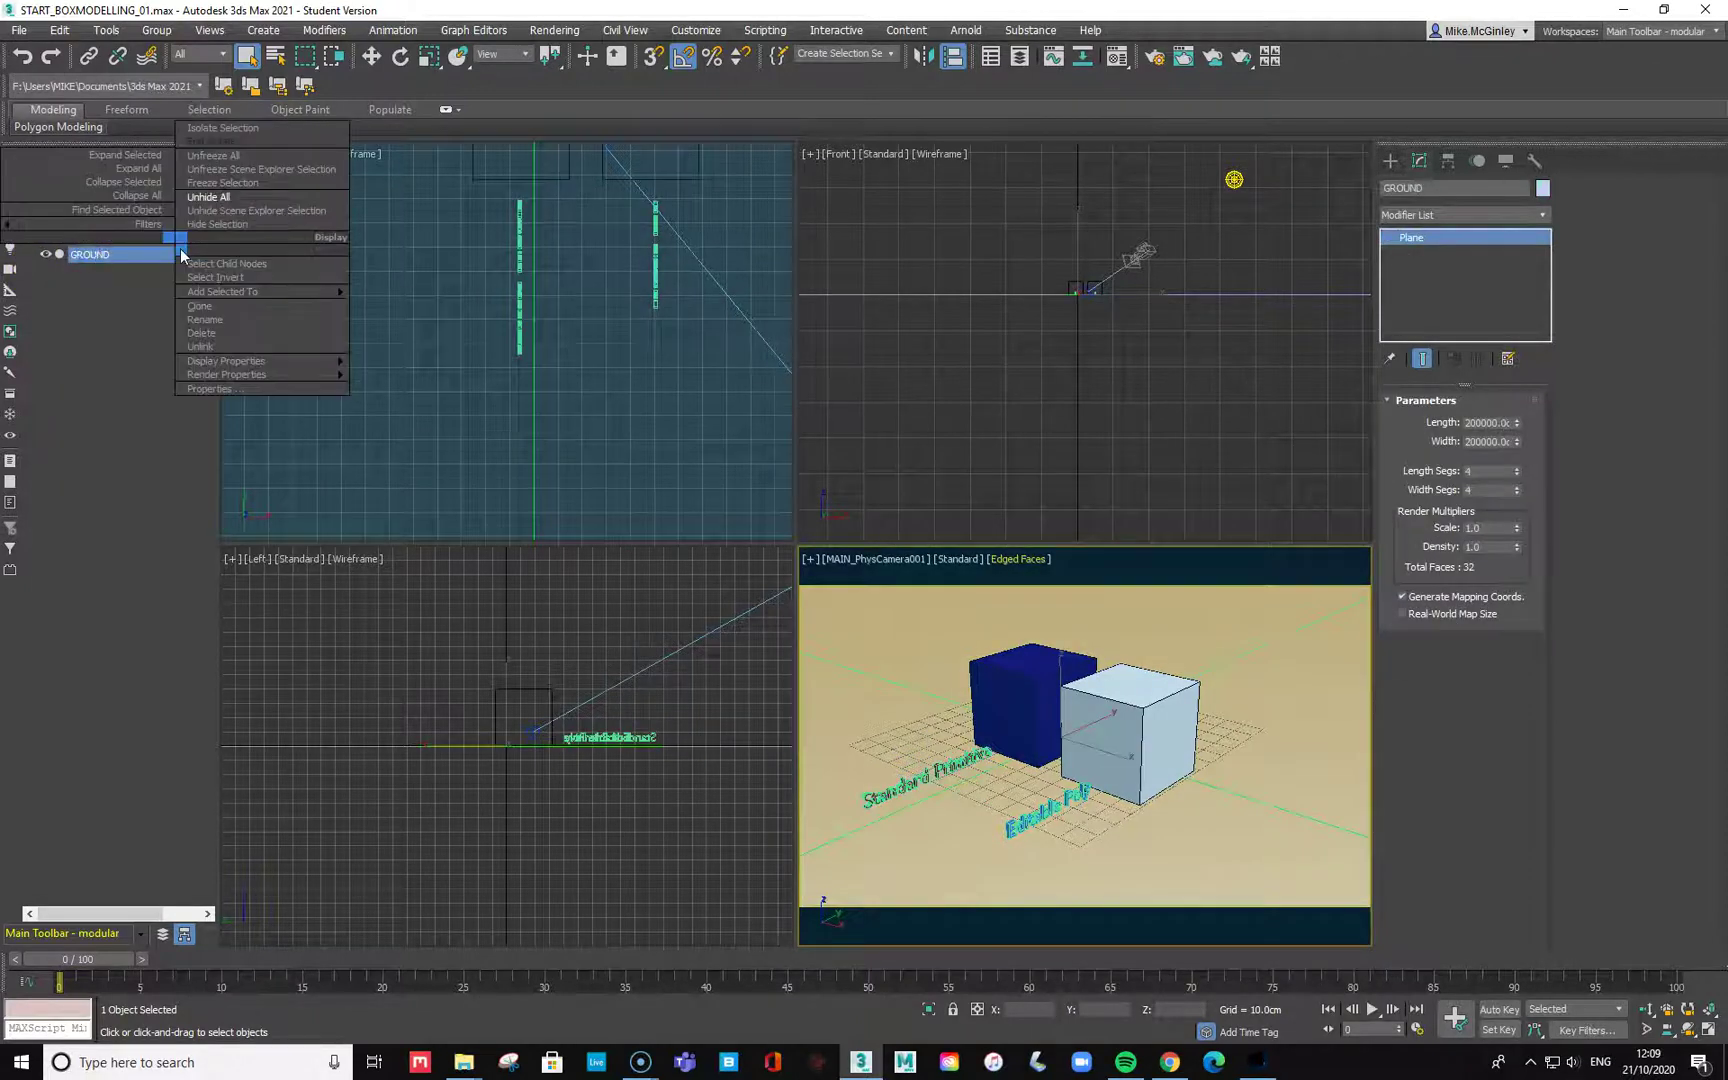
click(218, 182)
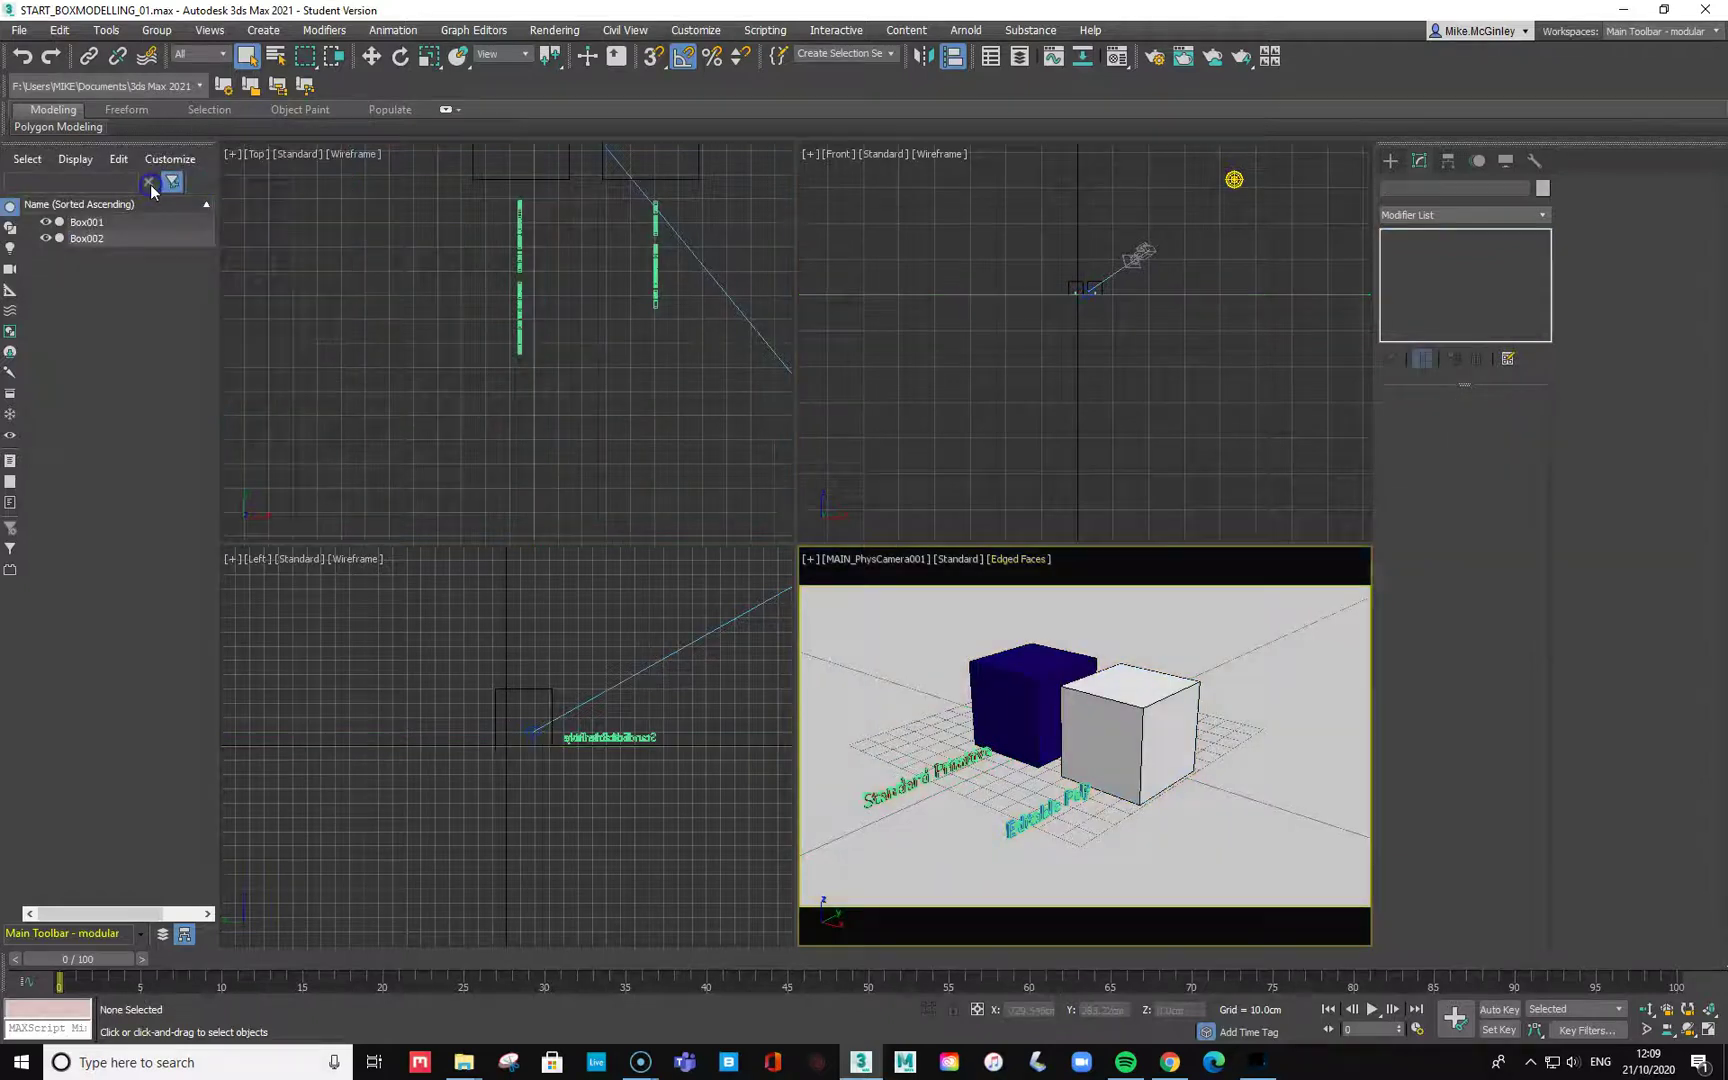
click(11, 414)
click(11, 420)
Rename the dark blue box, Box001, as Standard Prim.
click(80, 222)
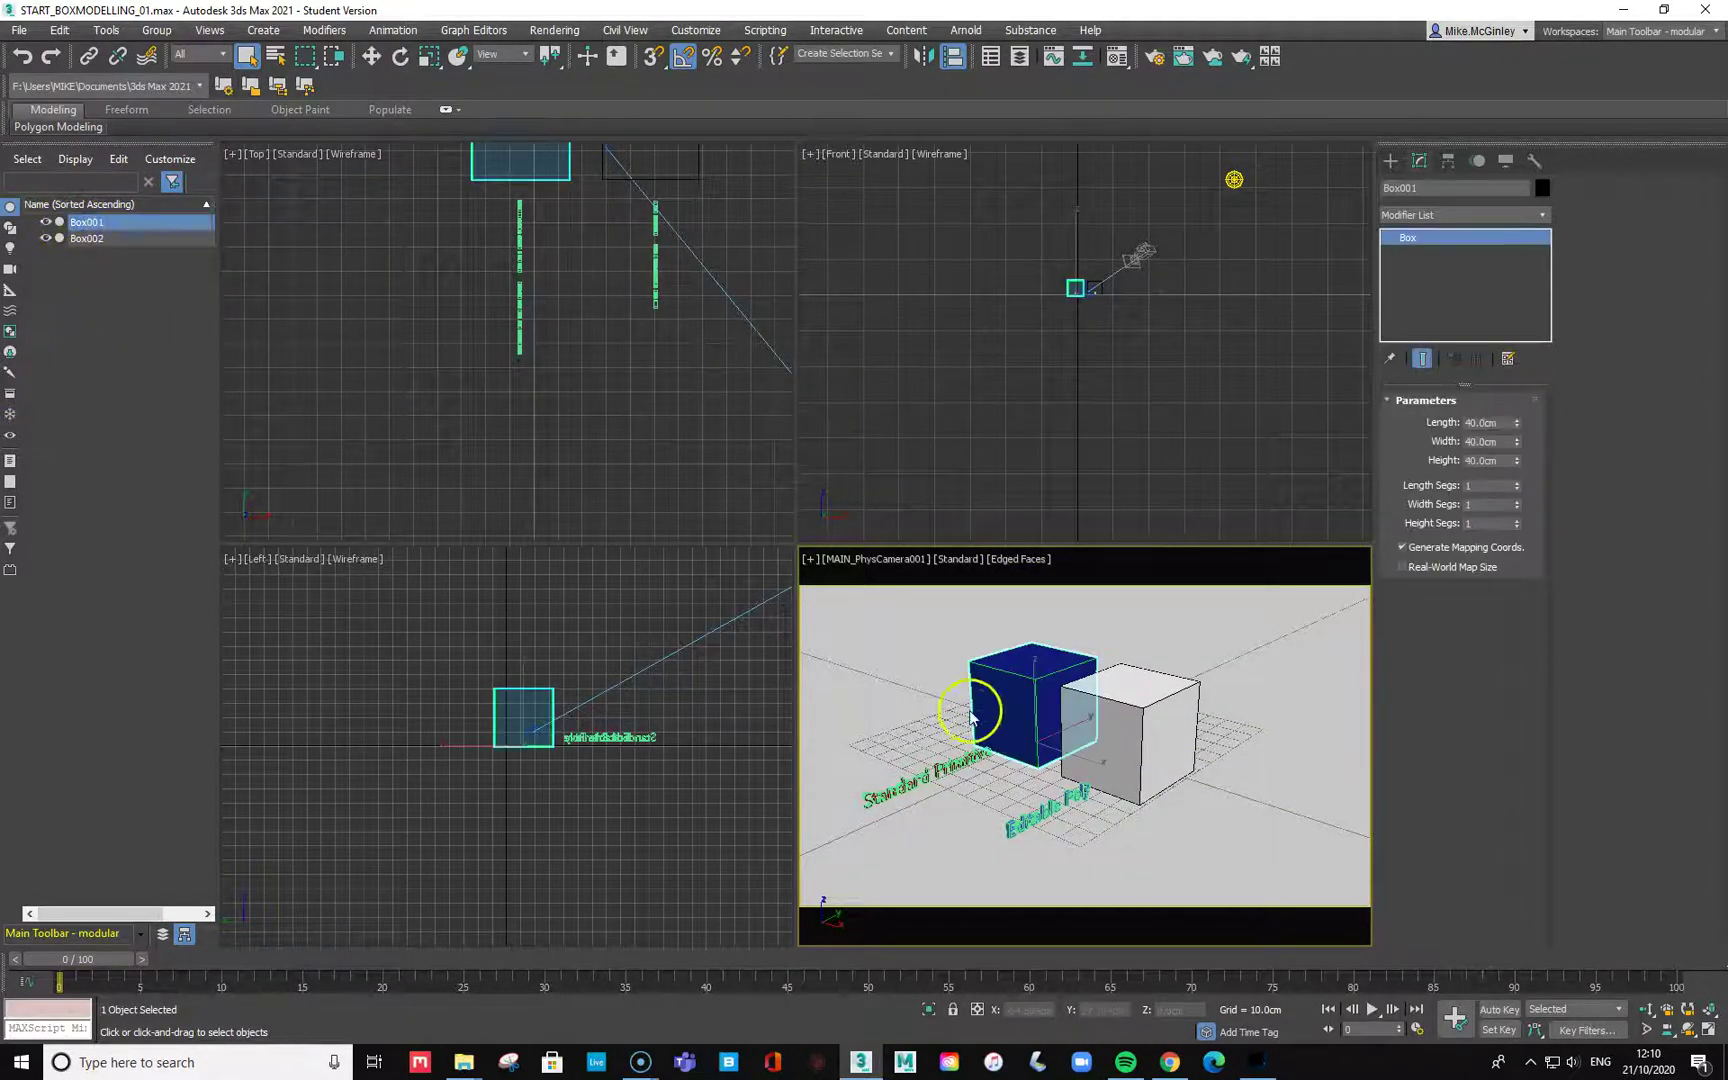
click(1448, 188)
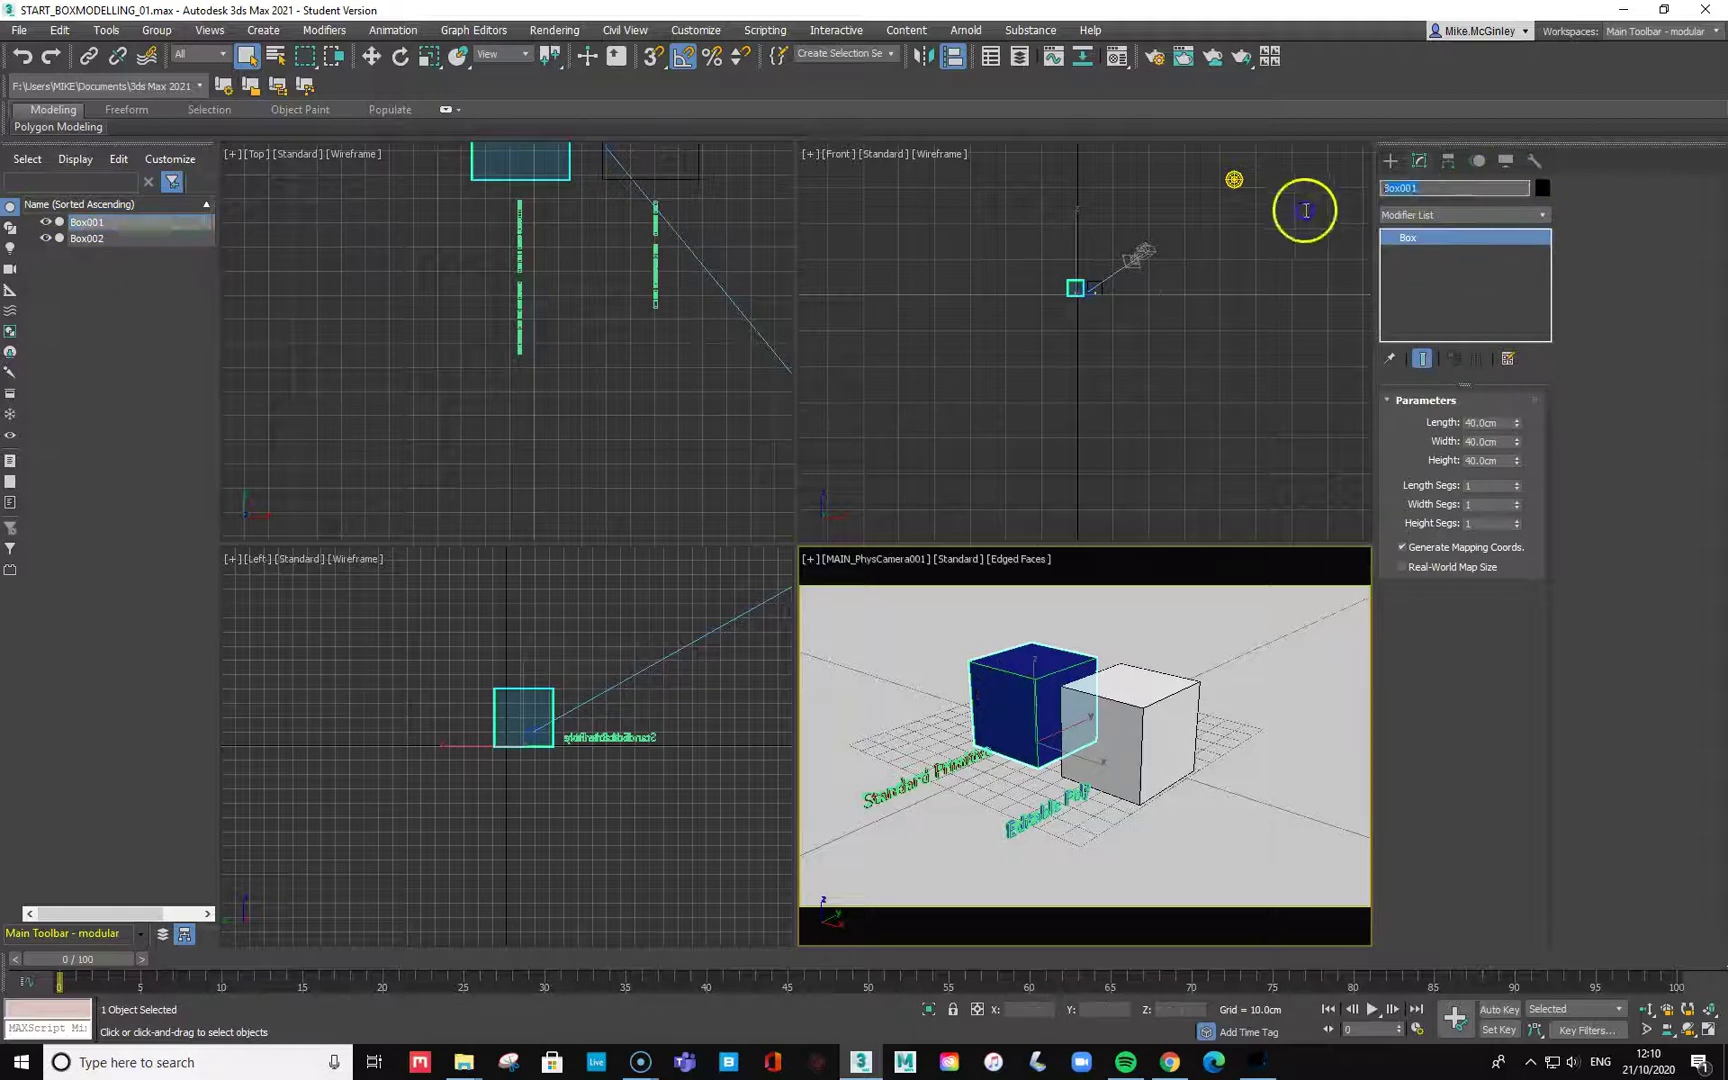
text(Standard Prim)
click(103, 240)
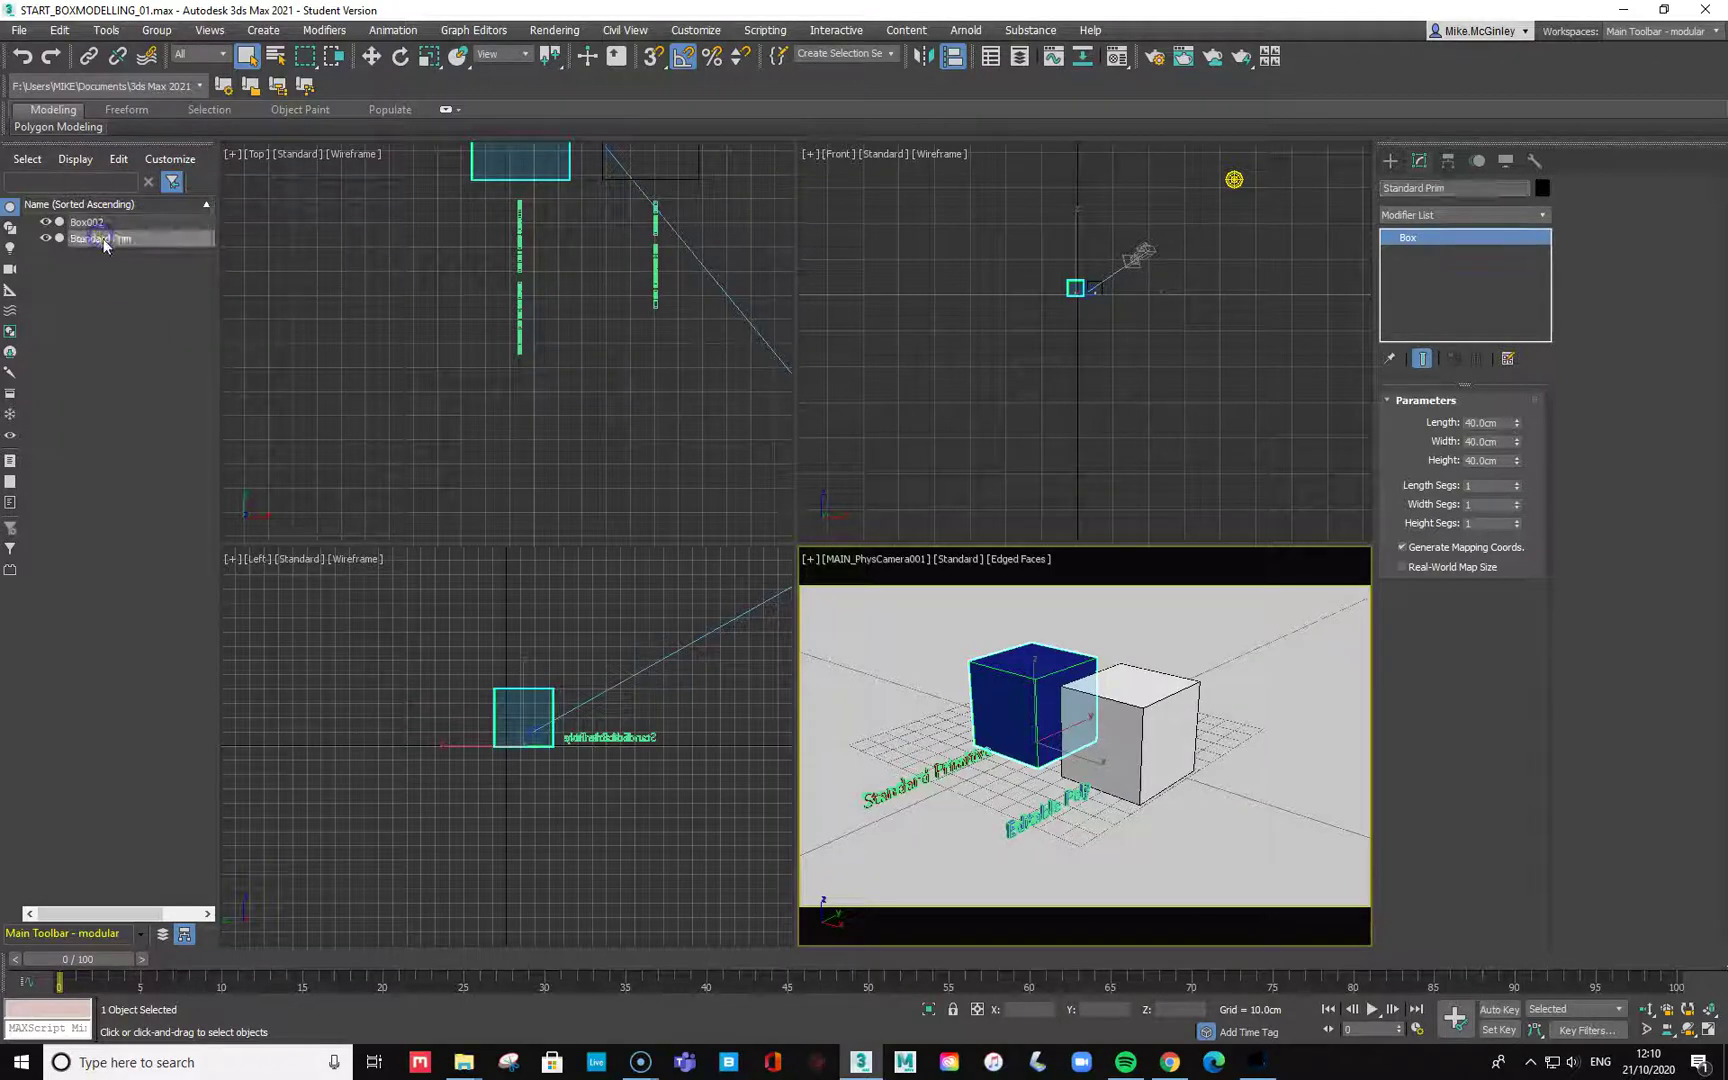
Rename the white editable poly box, Box002, as EdPoly_01 and clear the selection.
click(1140, 722)
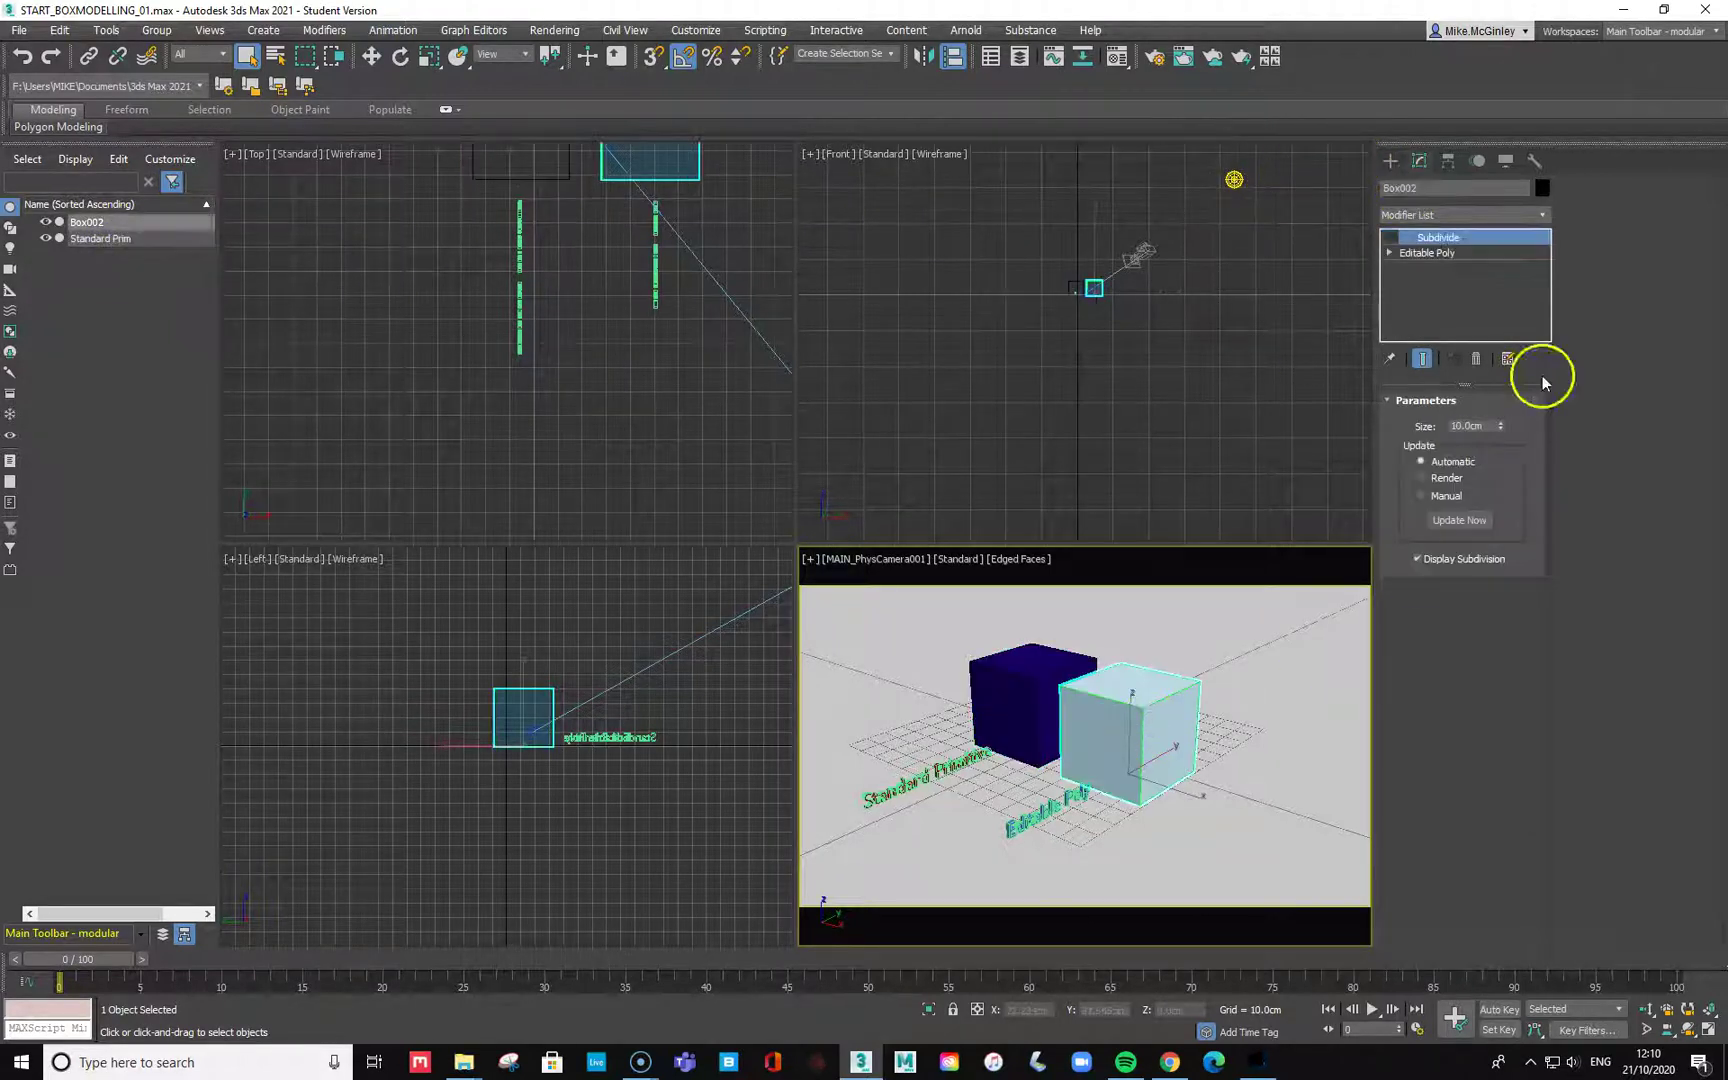
click(1450, 188)
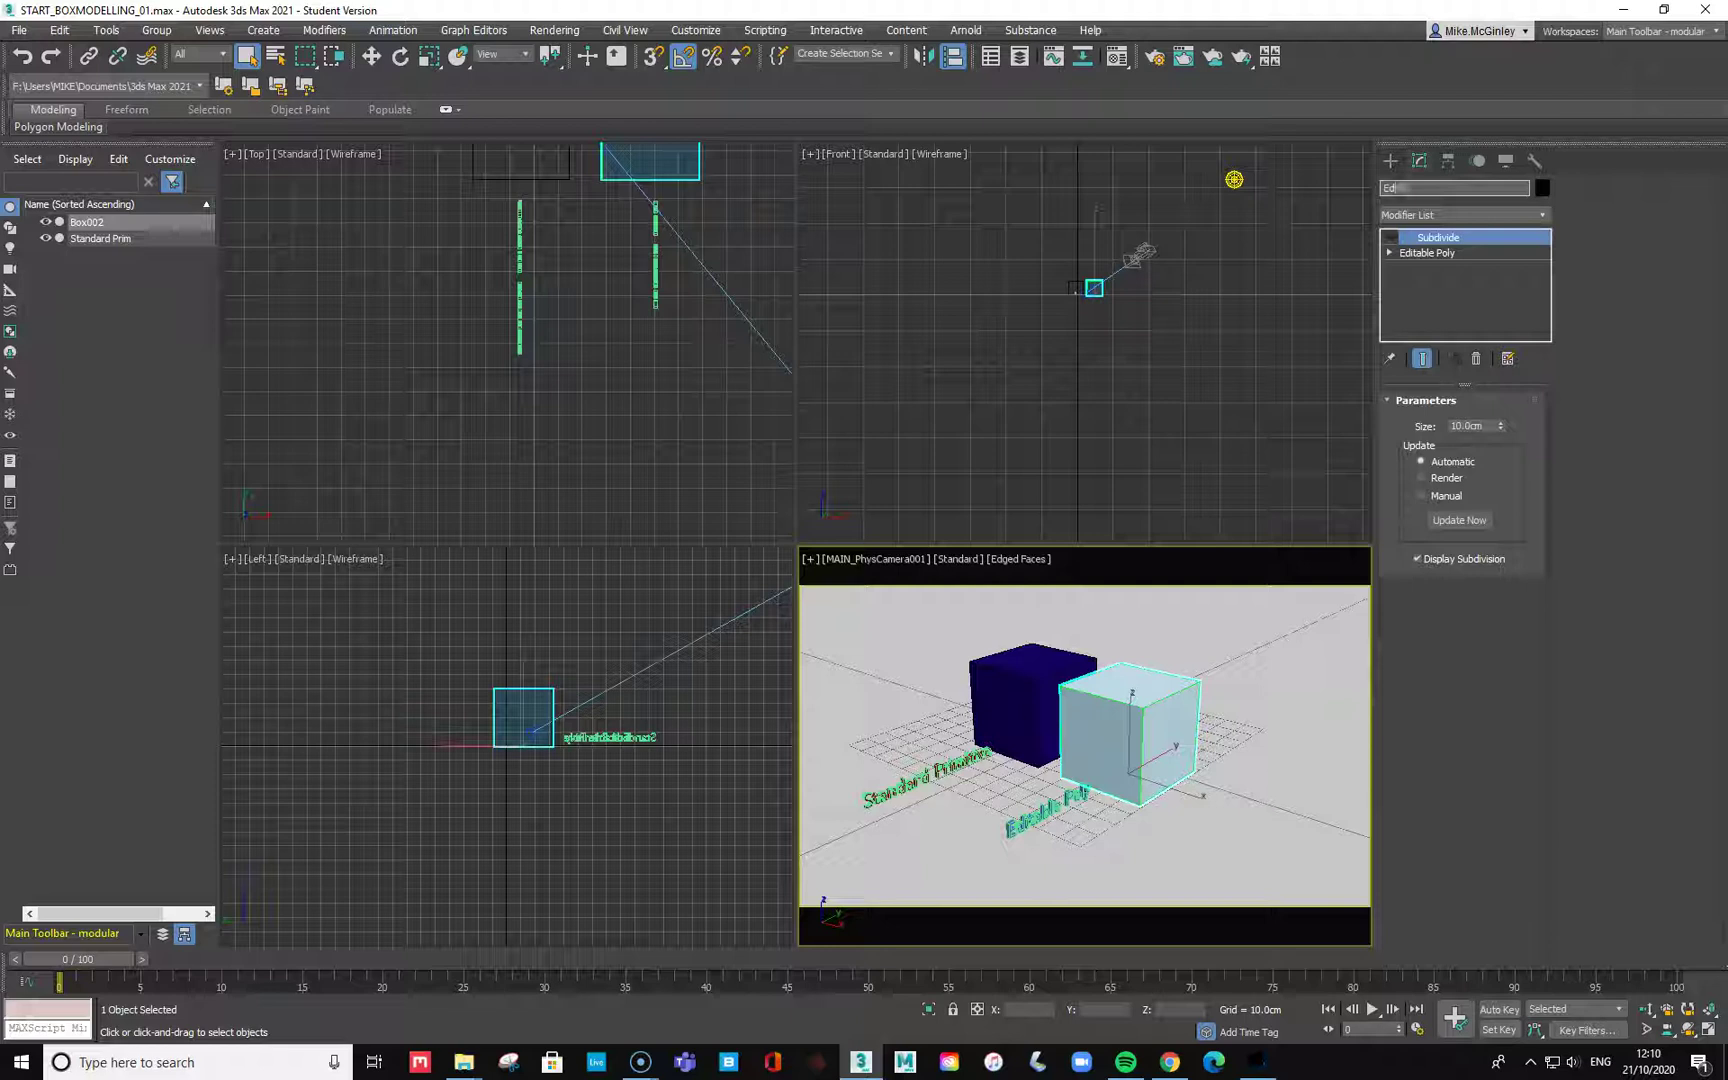
key(Return)
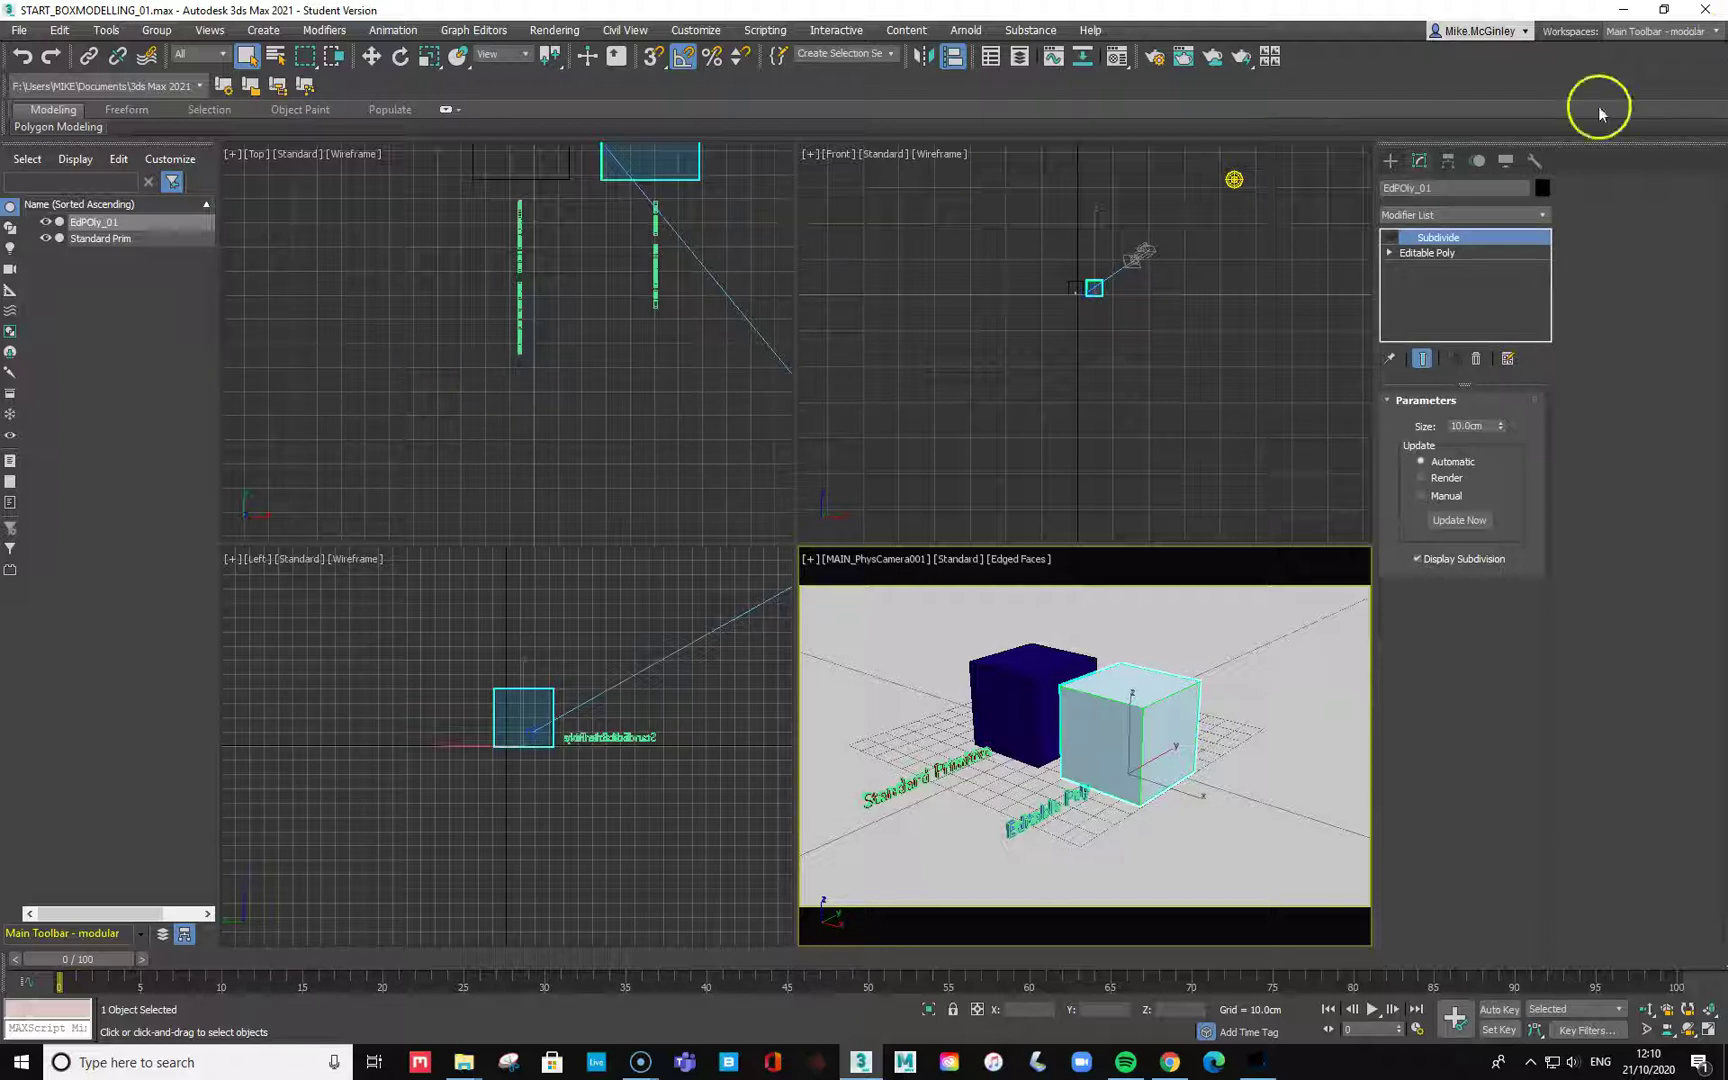
click(1405, 187)
click(1049, 424)
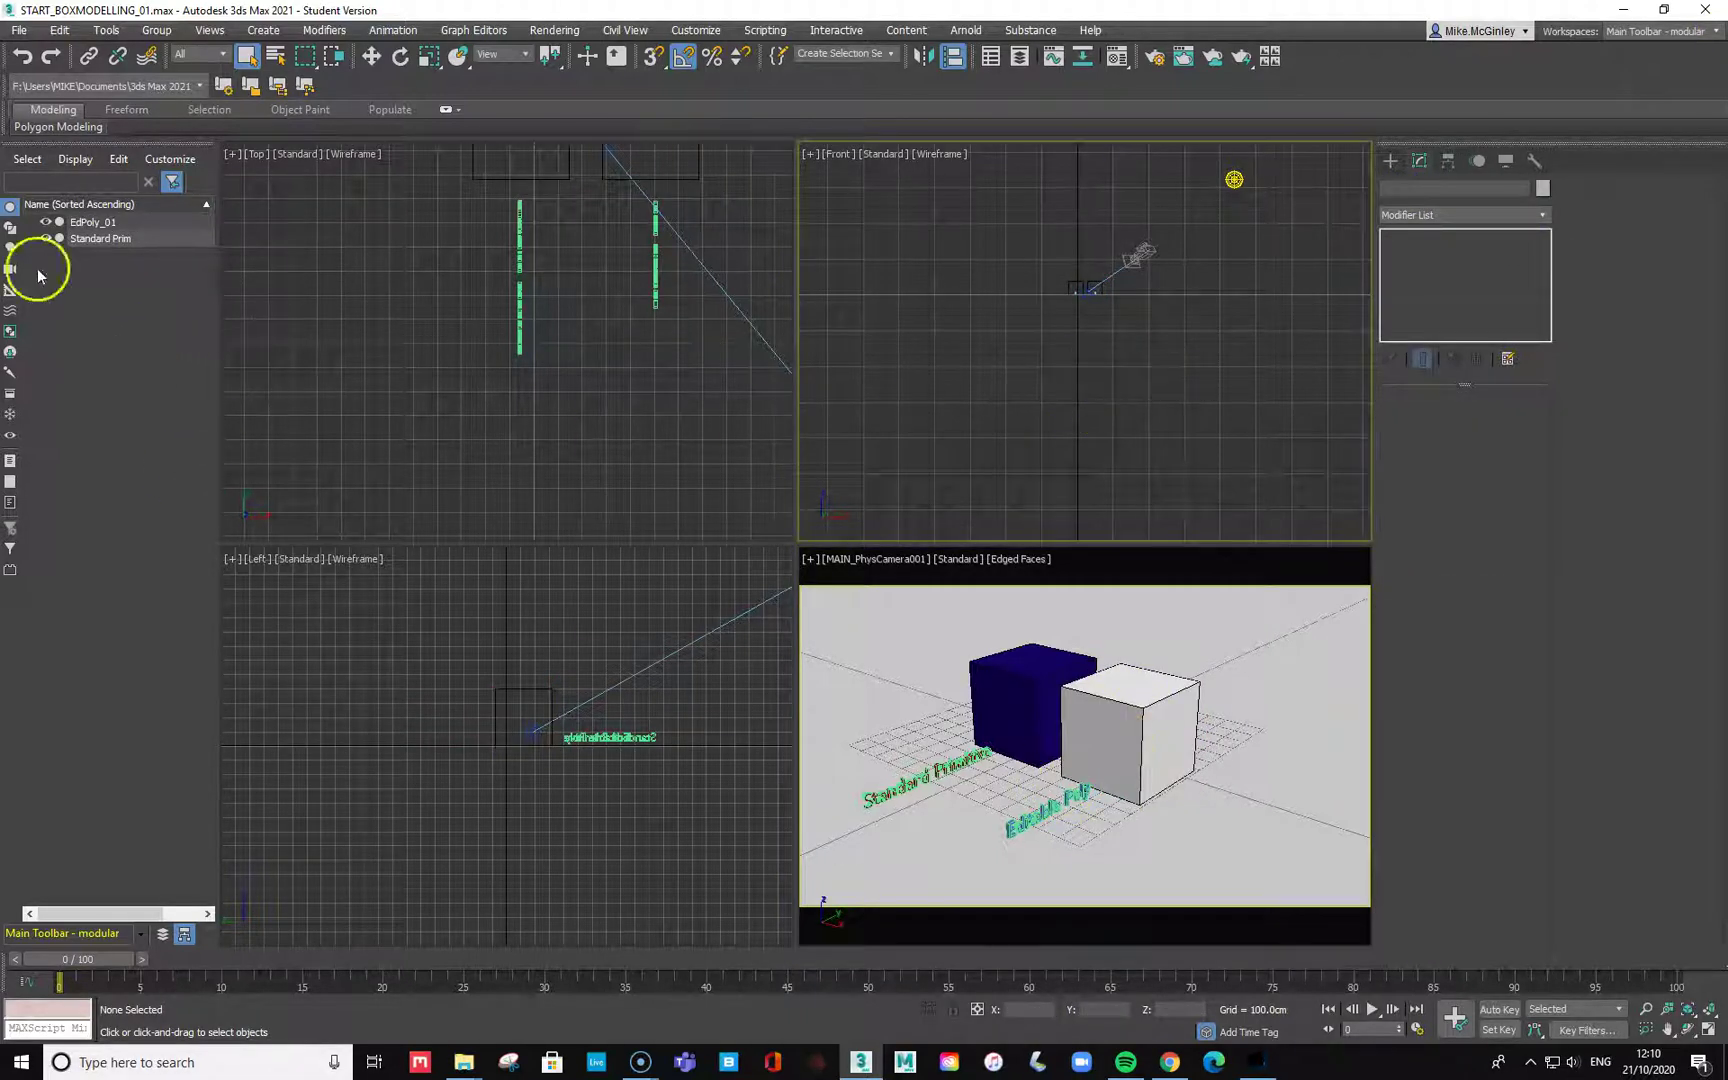
Show shapes in the scene object list again and hide the Editable Poly and Standard Prim text objects.
click(10, 228)
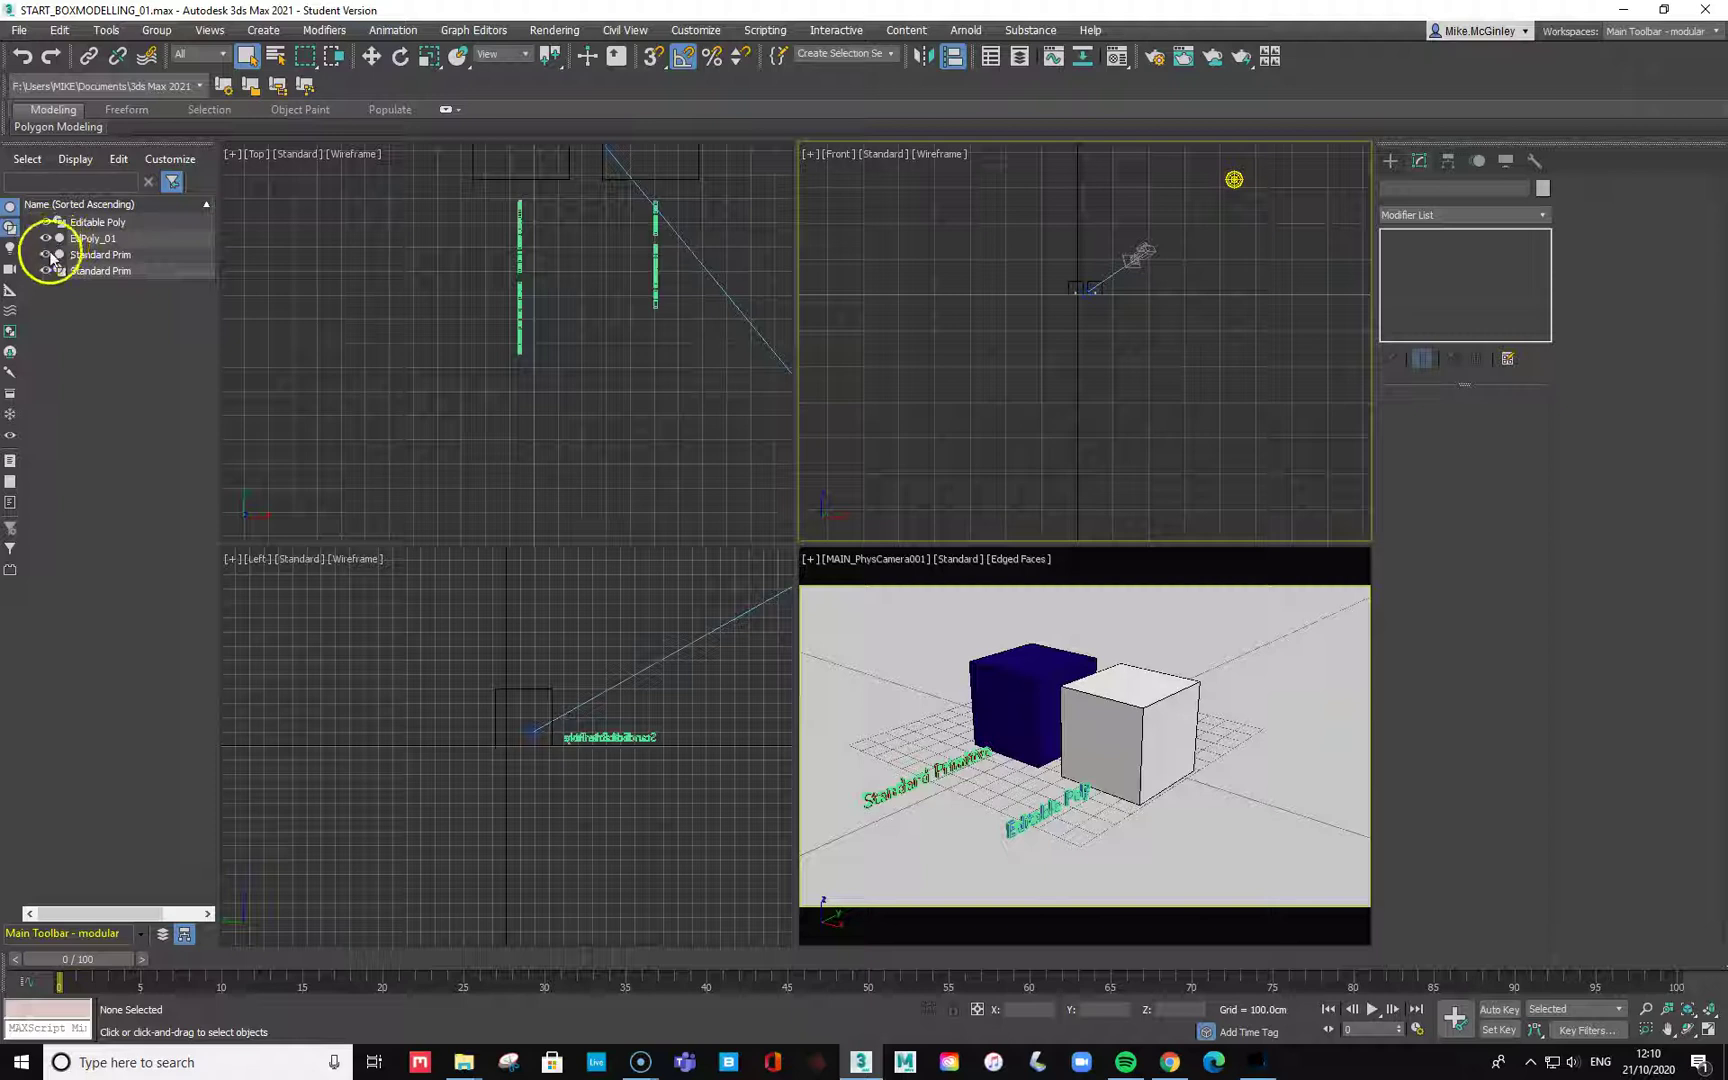
click(45, 221)
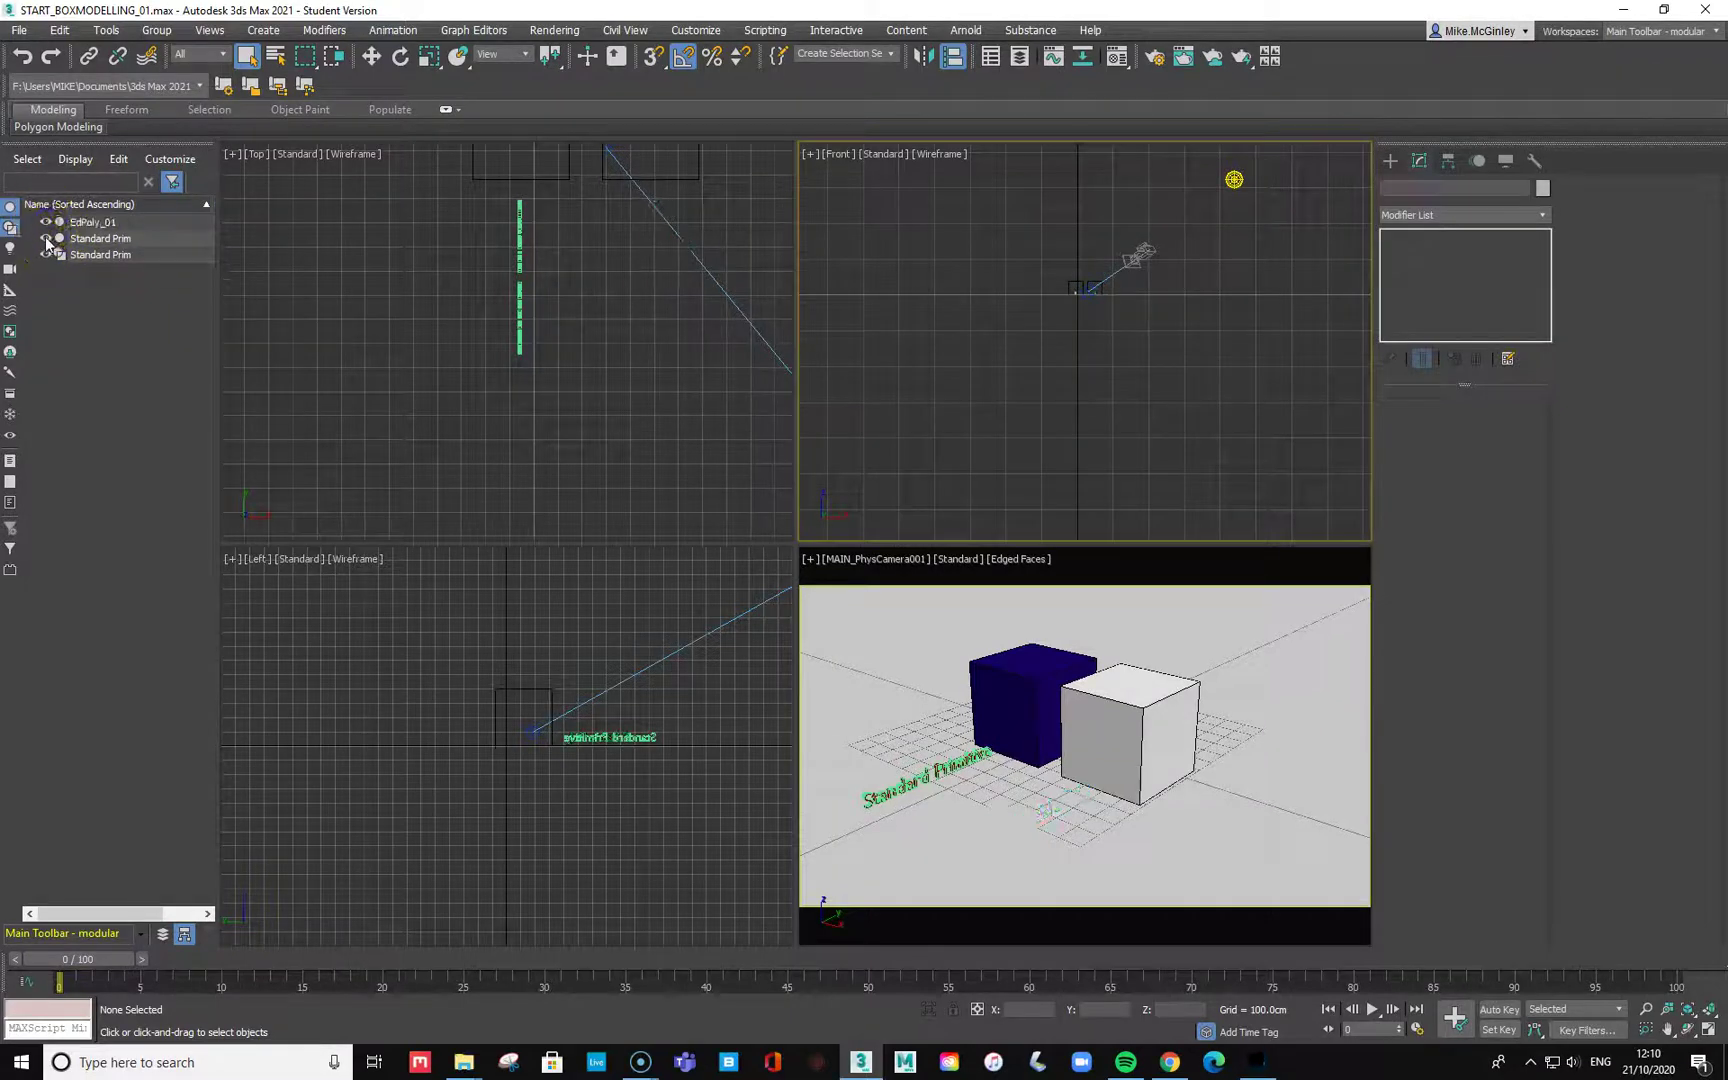
click(45, 223)
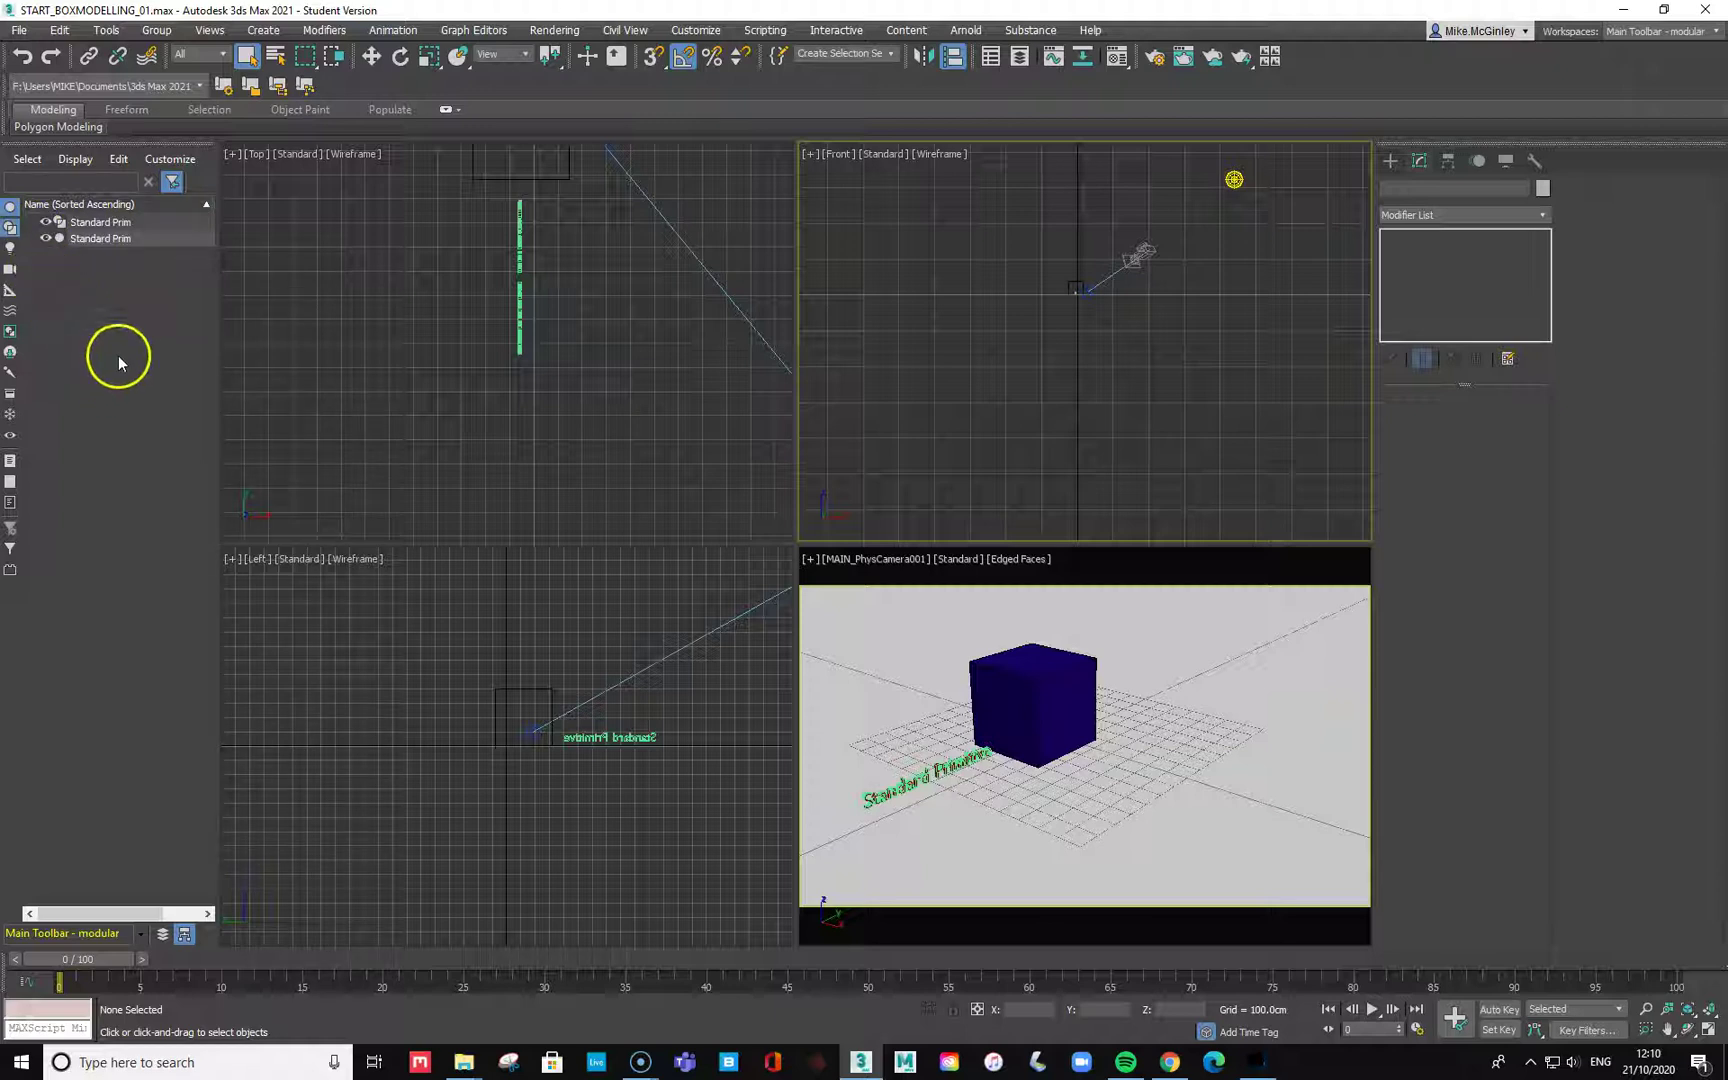
key(ctrl+z)
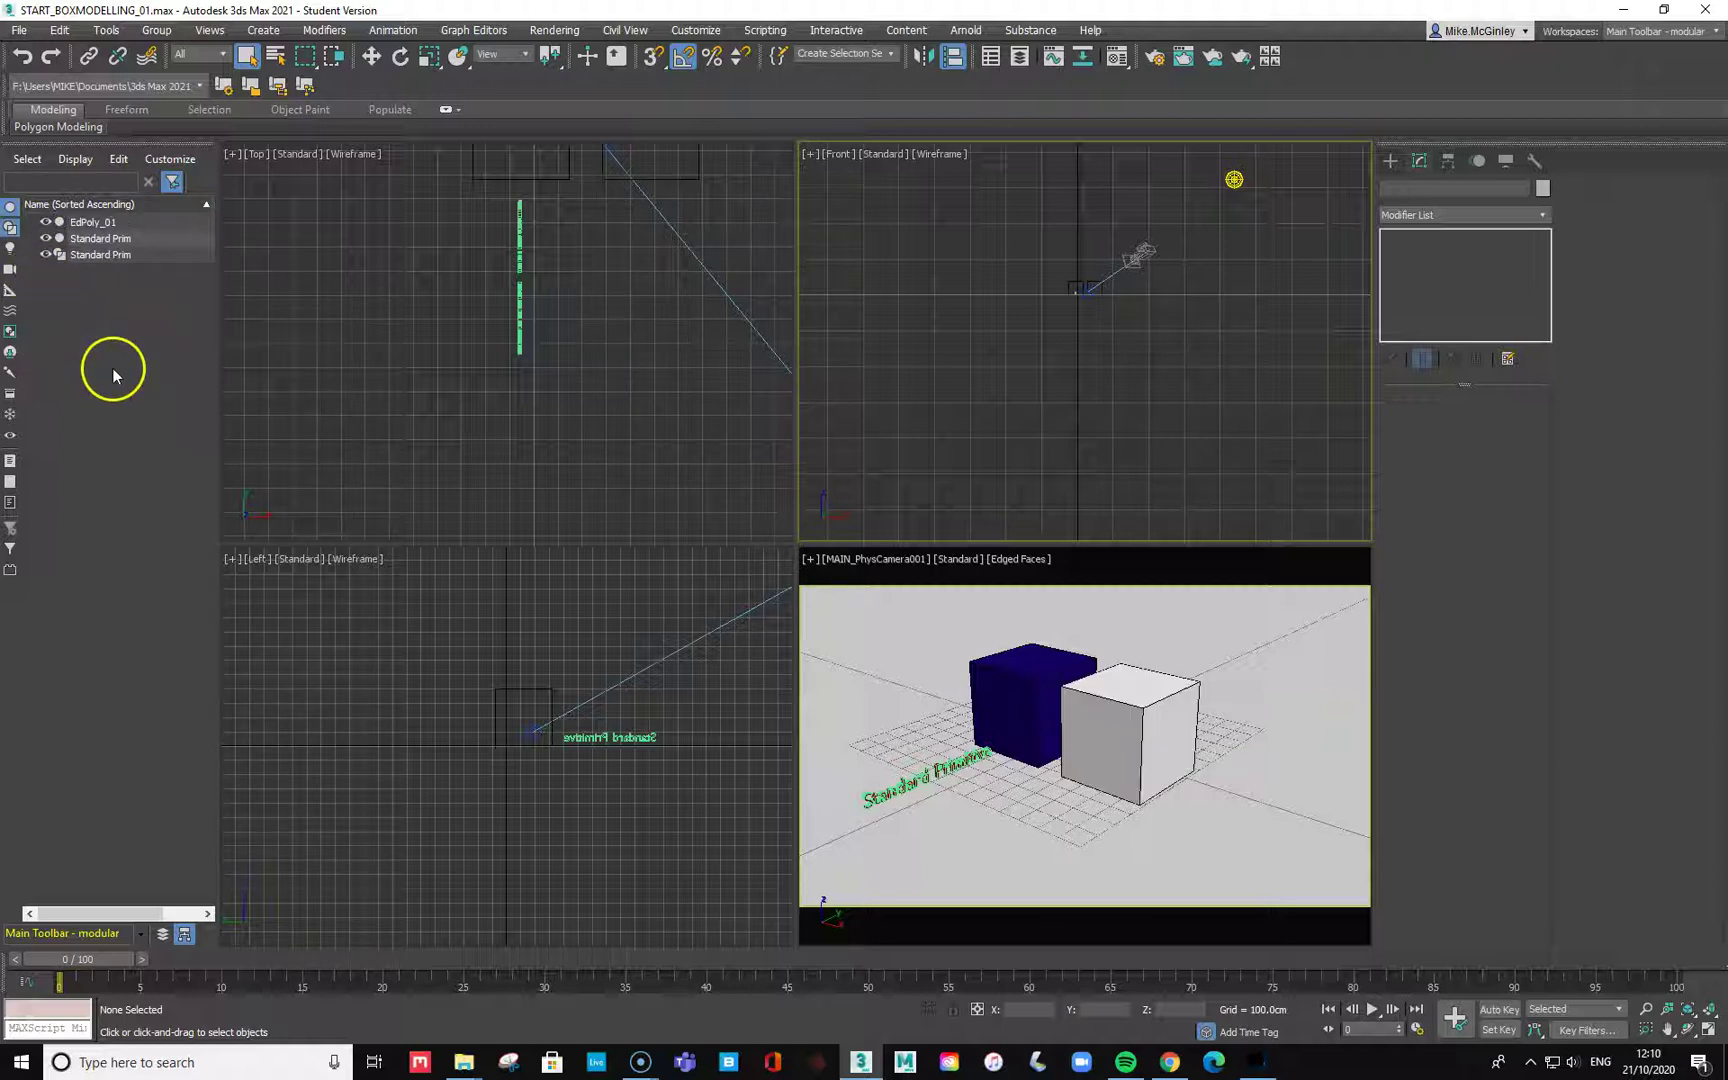
click(46, 254)
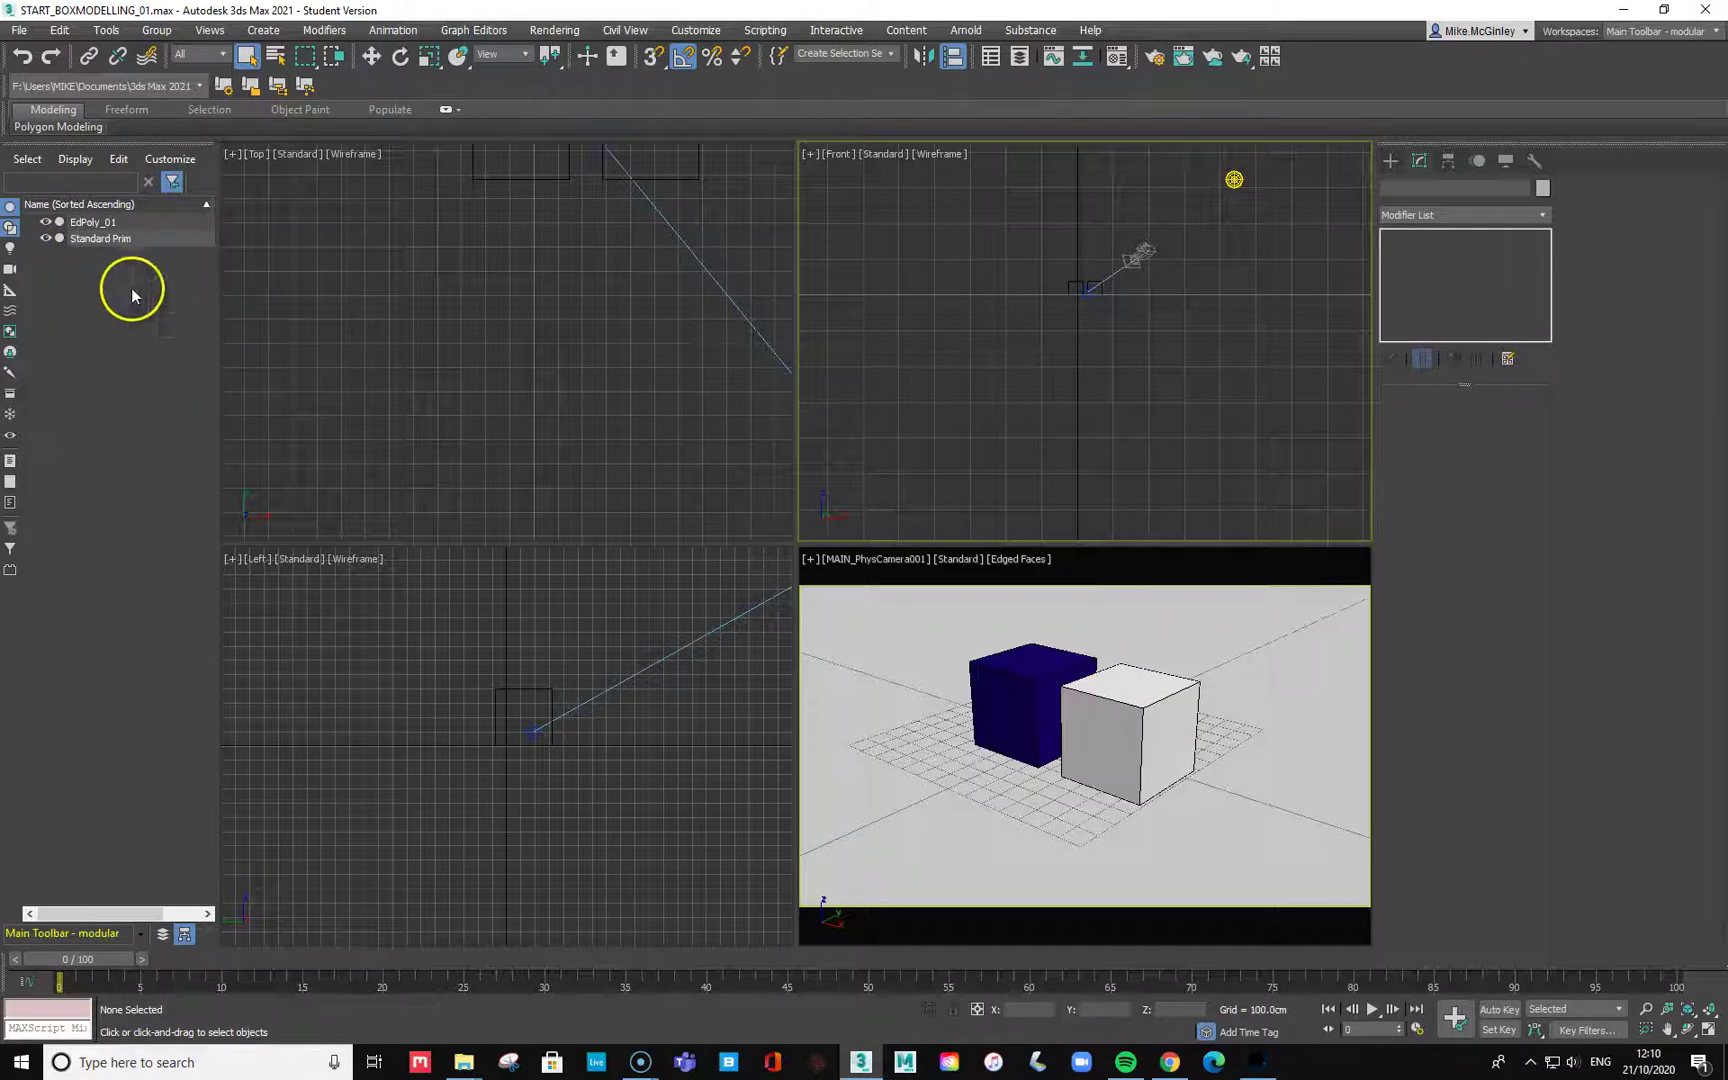
Maximize the MAIN_PhysCamera001 viewport and change it to a Perspective view.
click(852, 679)
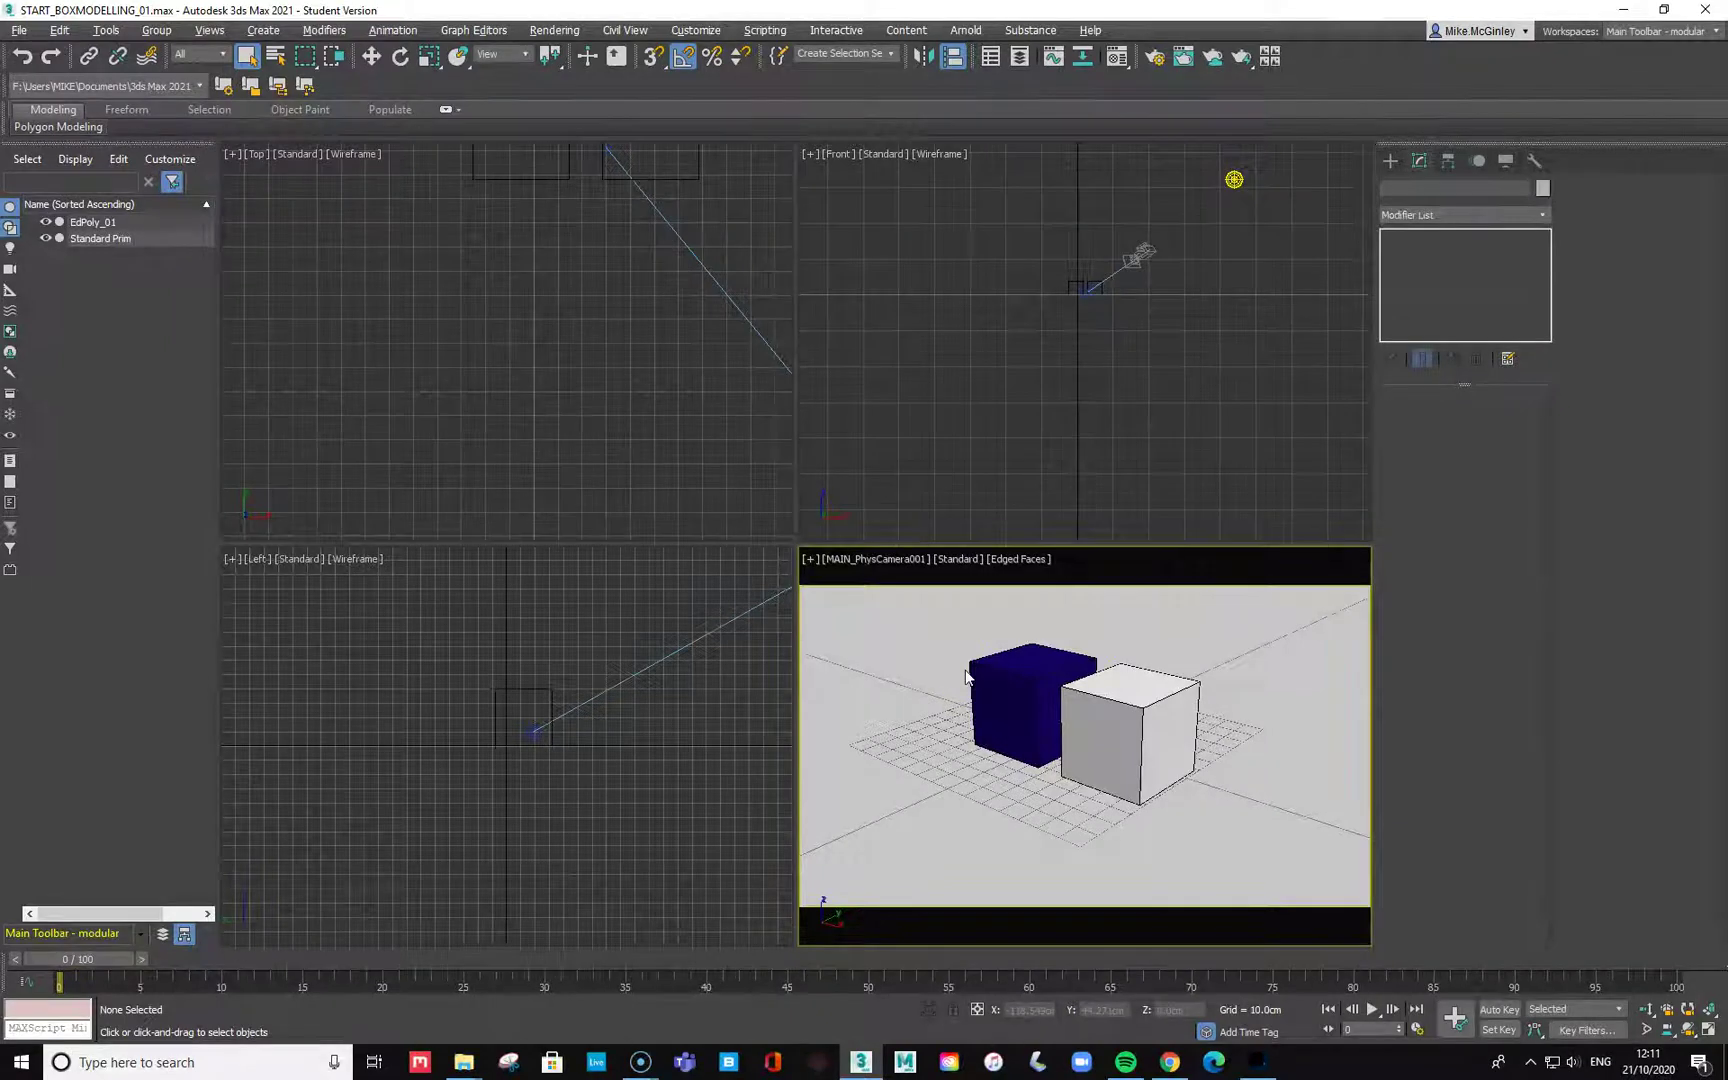
key(alt+w)
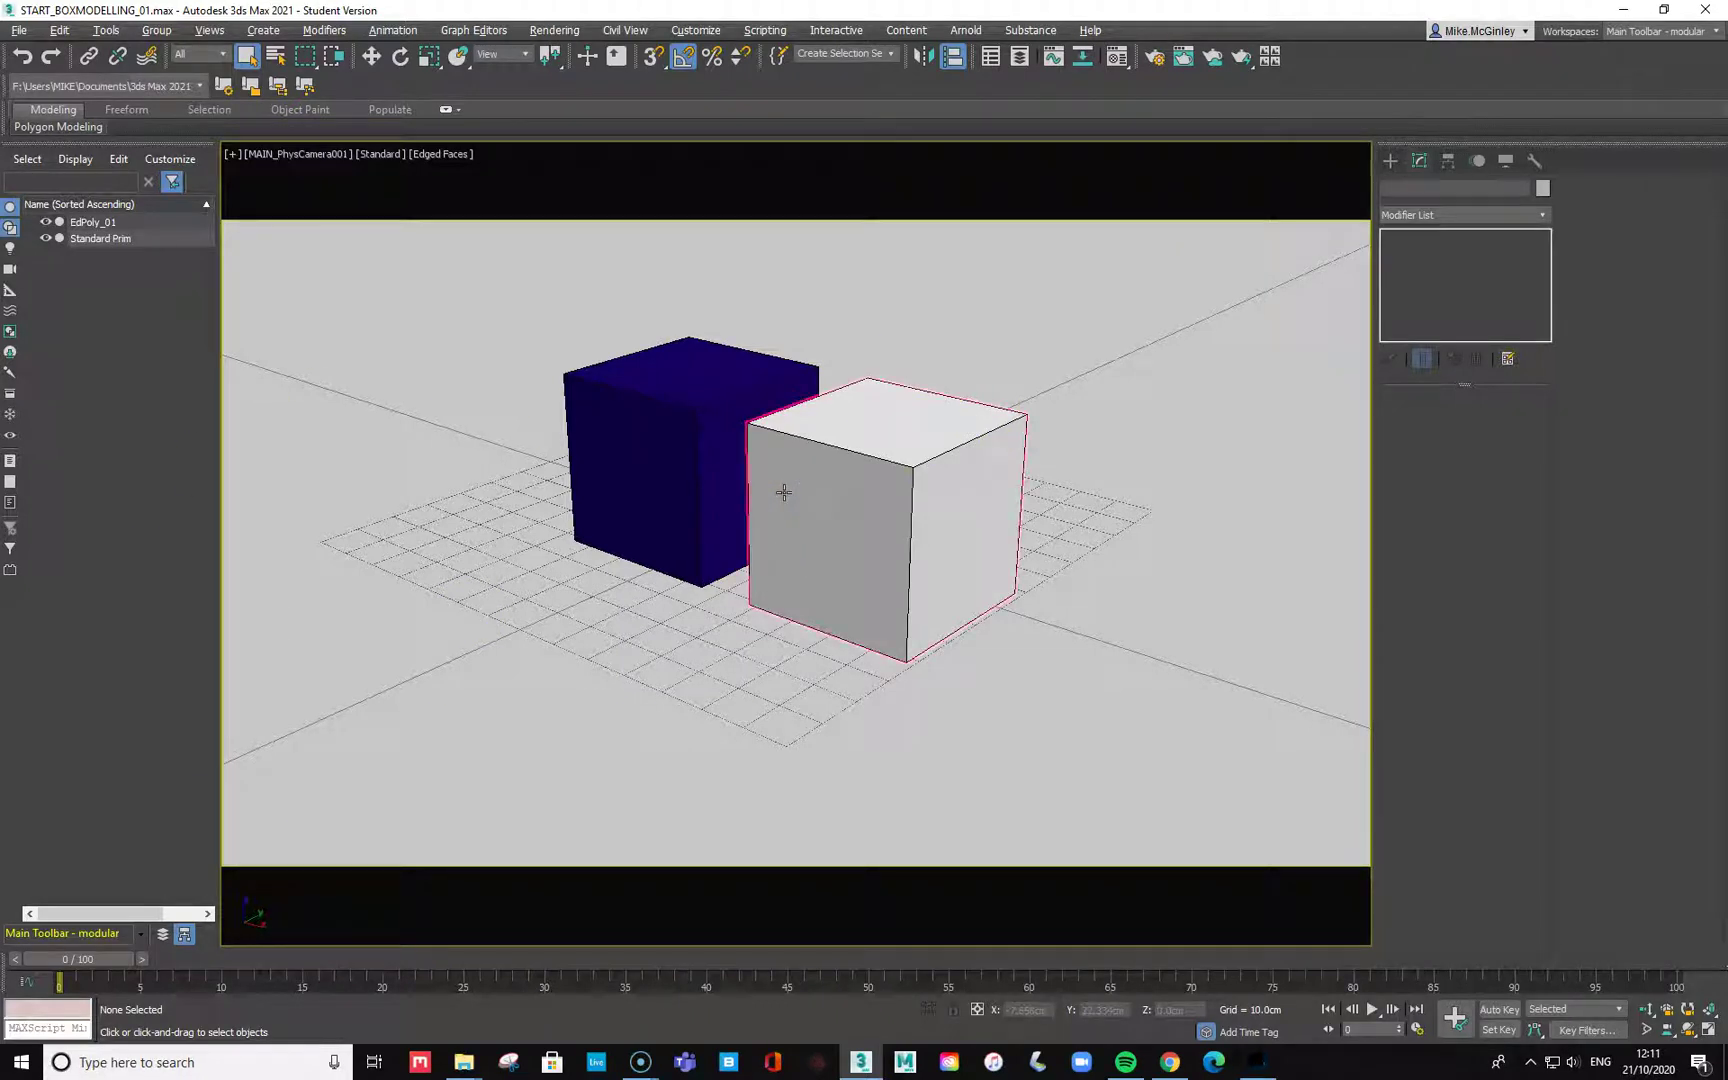
key(p)
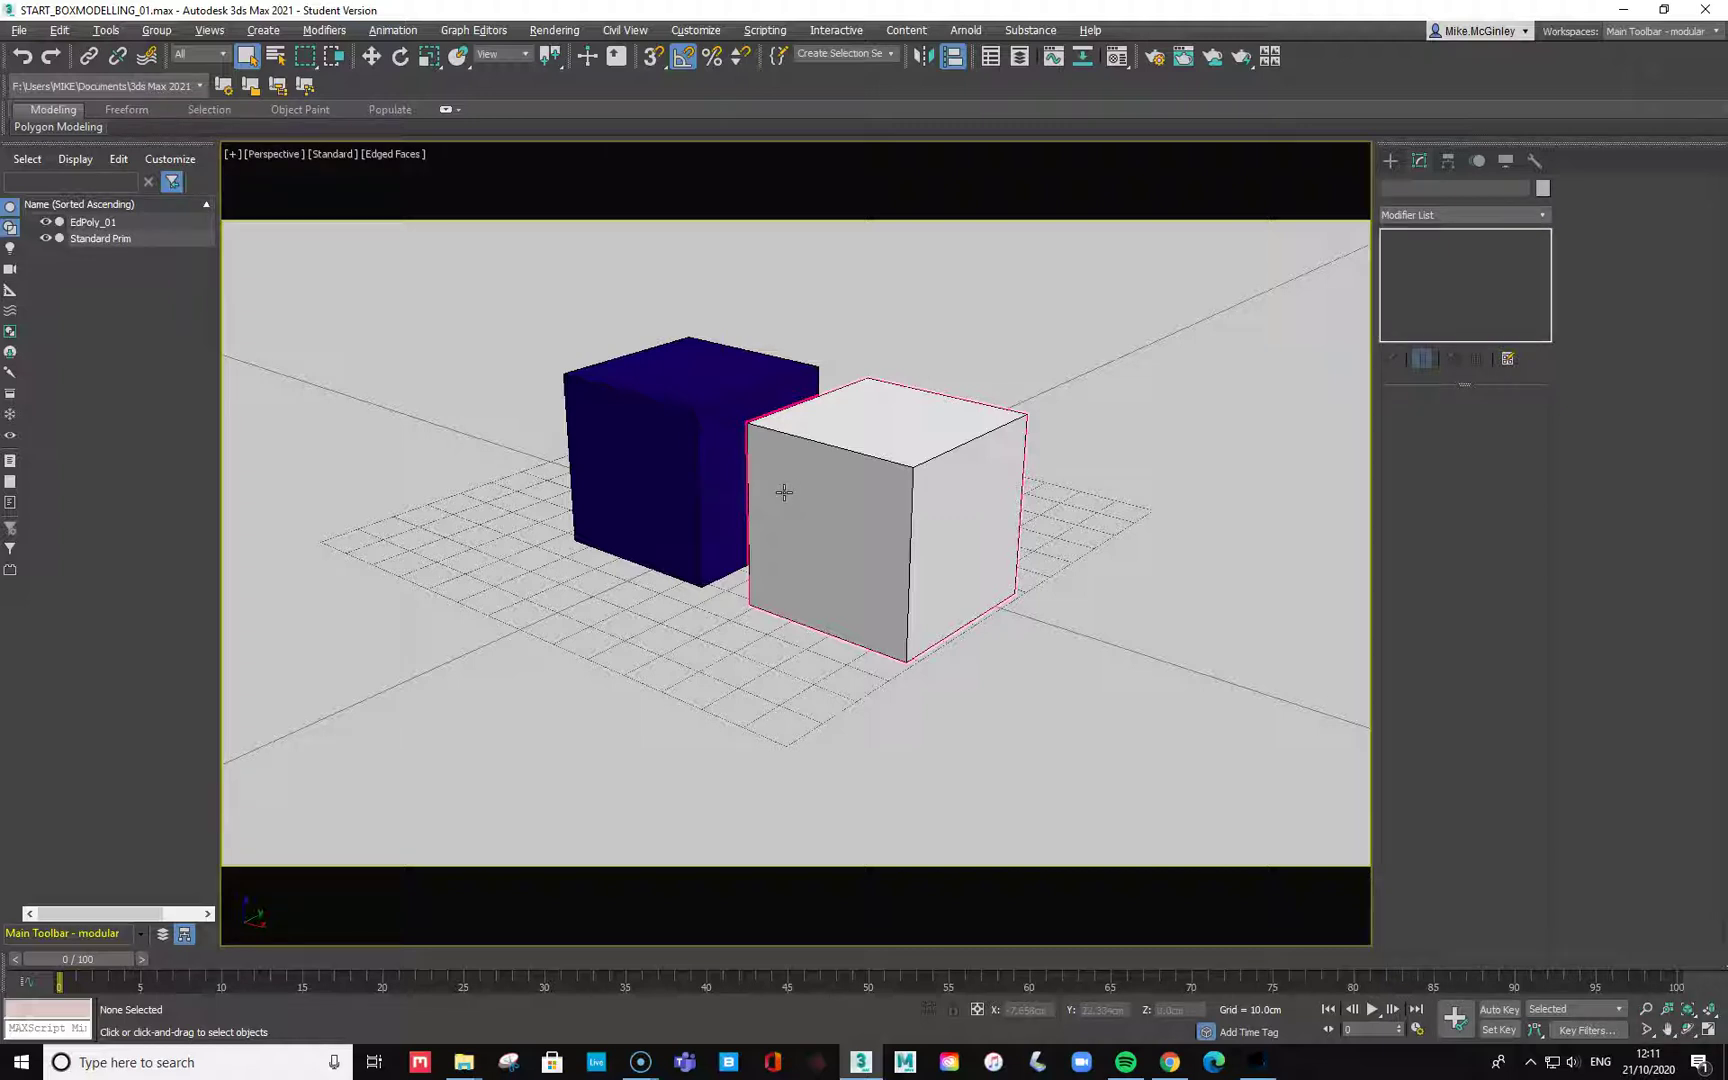
Compare the camera and Perspective views by switching between them and orbiting around the boxes, finishing in Perspective.
key(c)
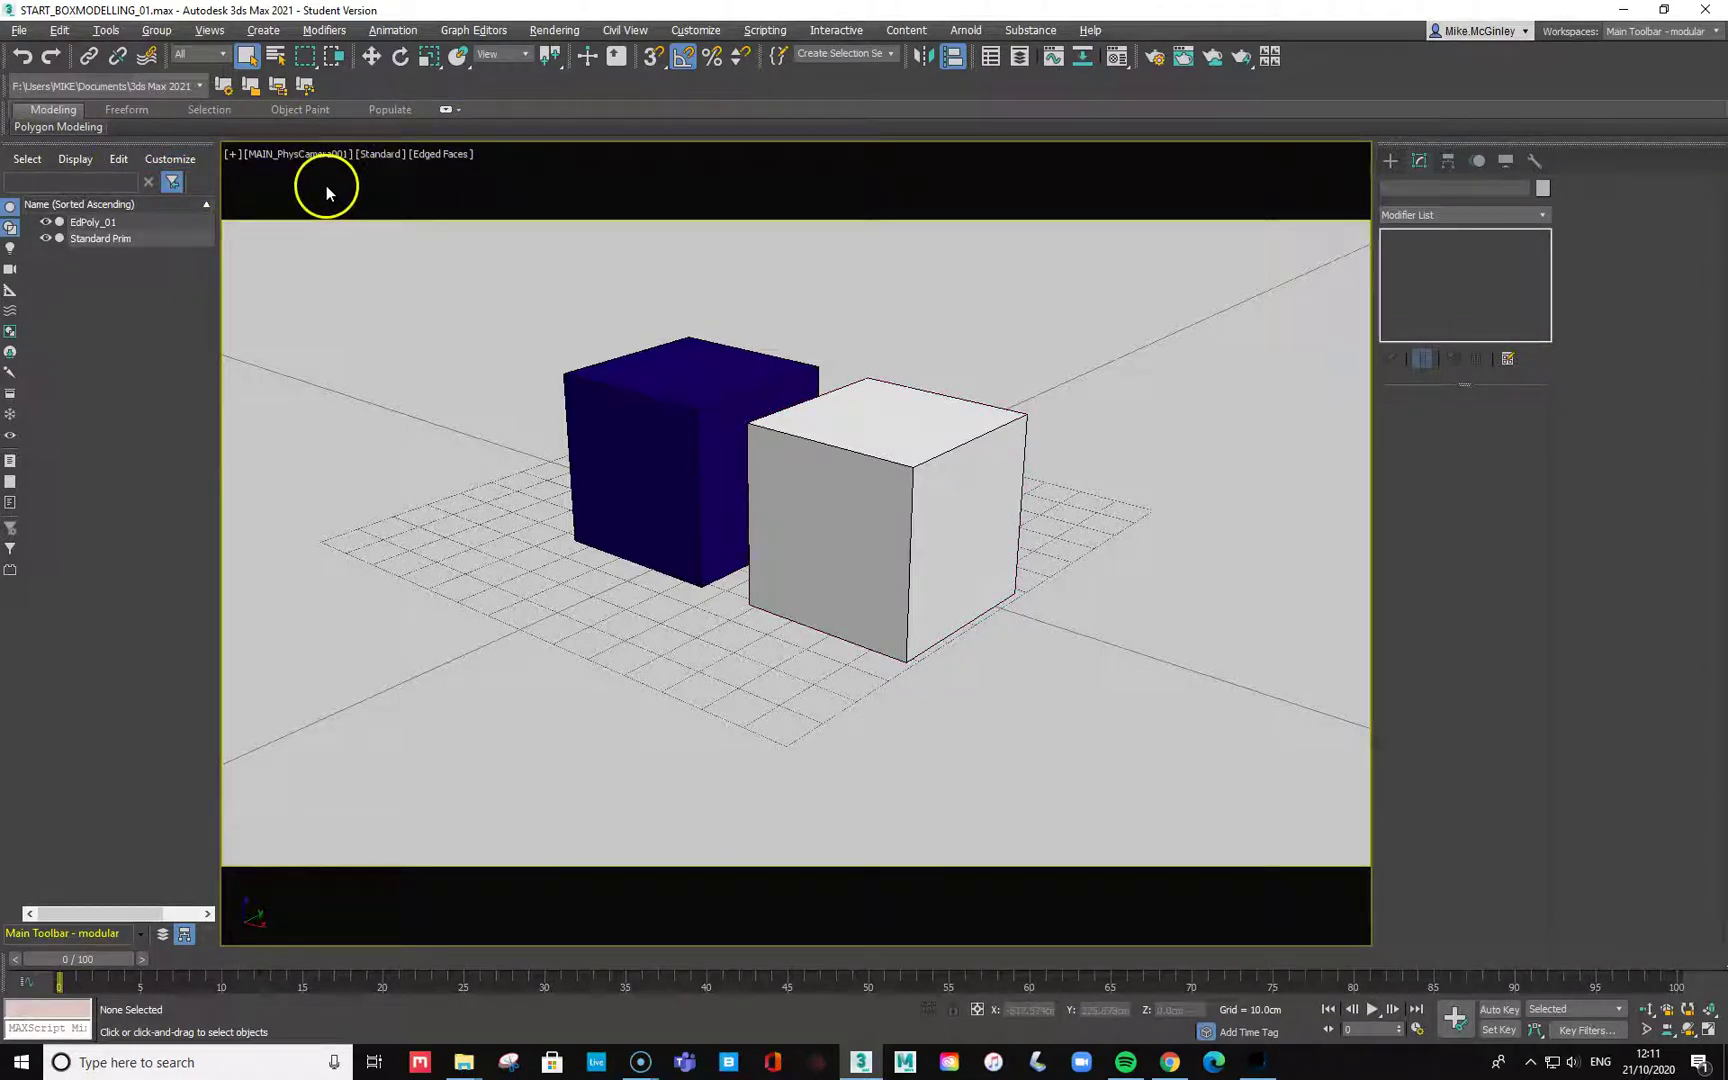
key(p)
key(c)
key(p)
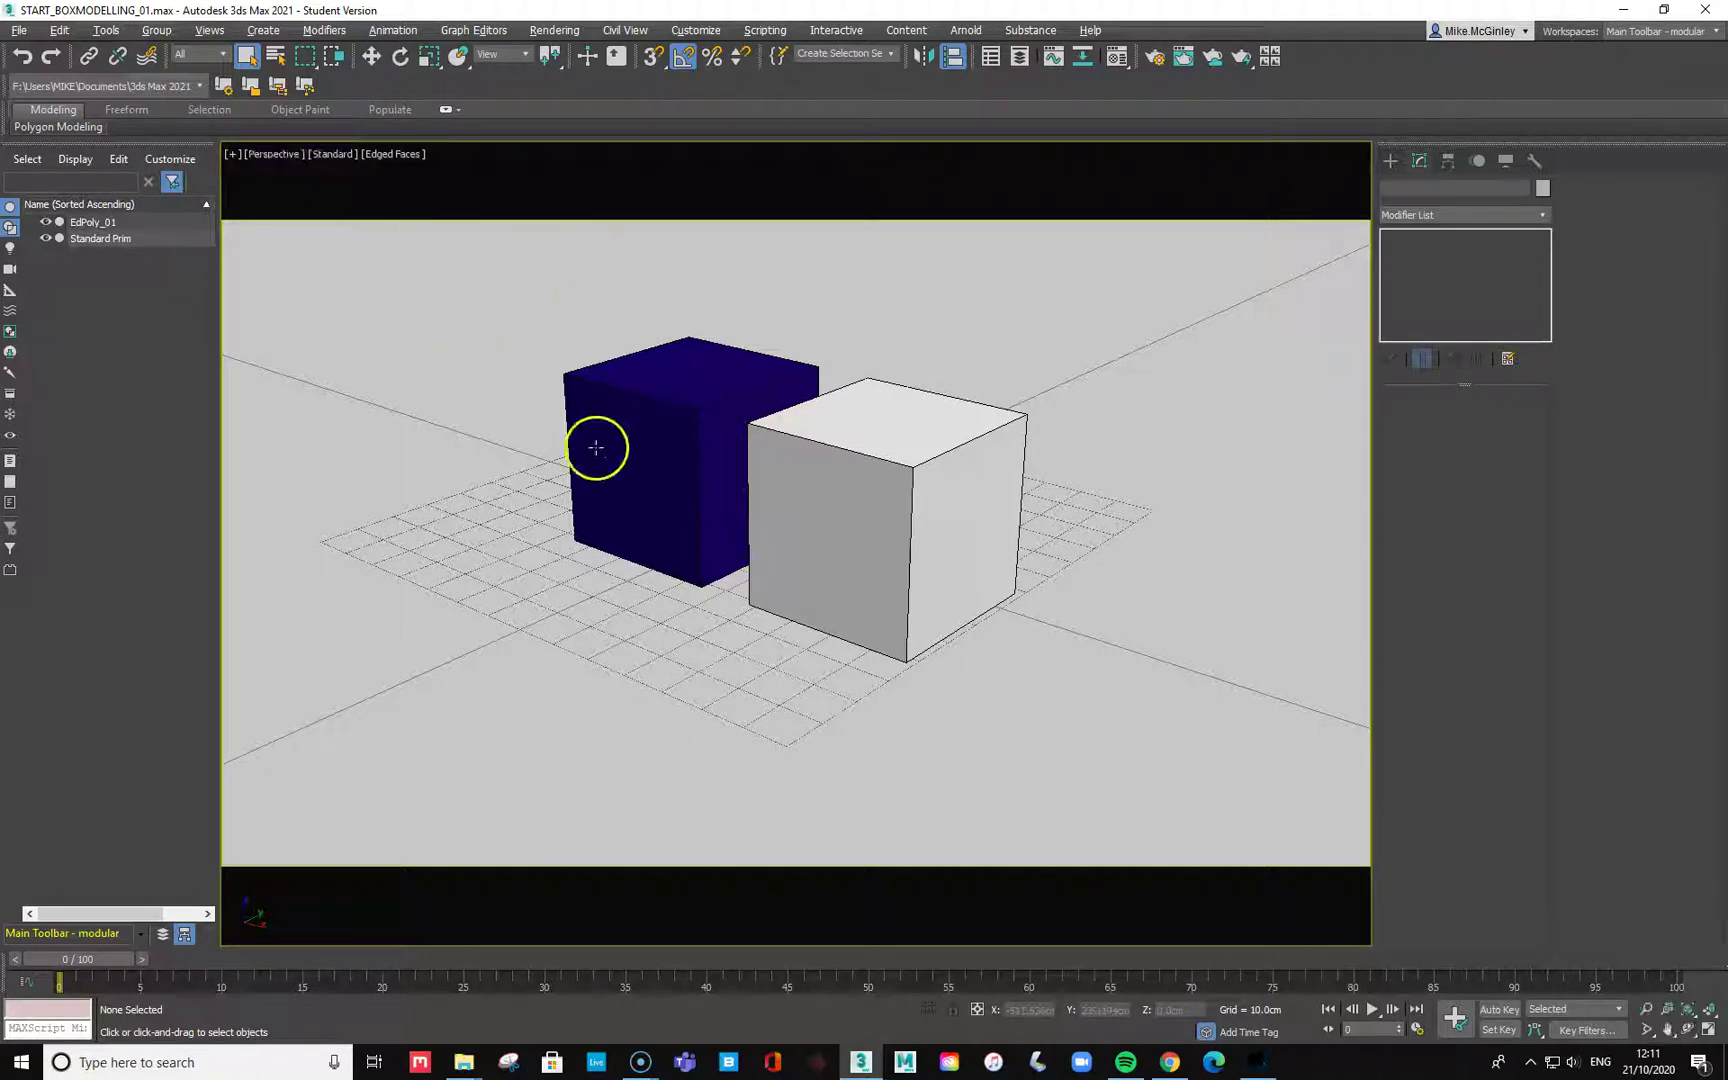
alt+middle_drag(548, 425, 667, 471)
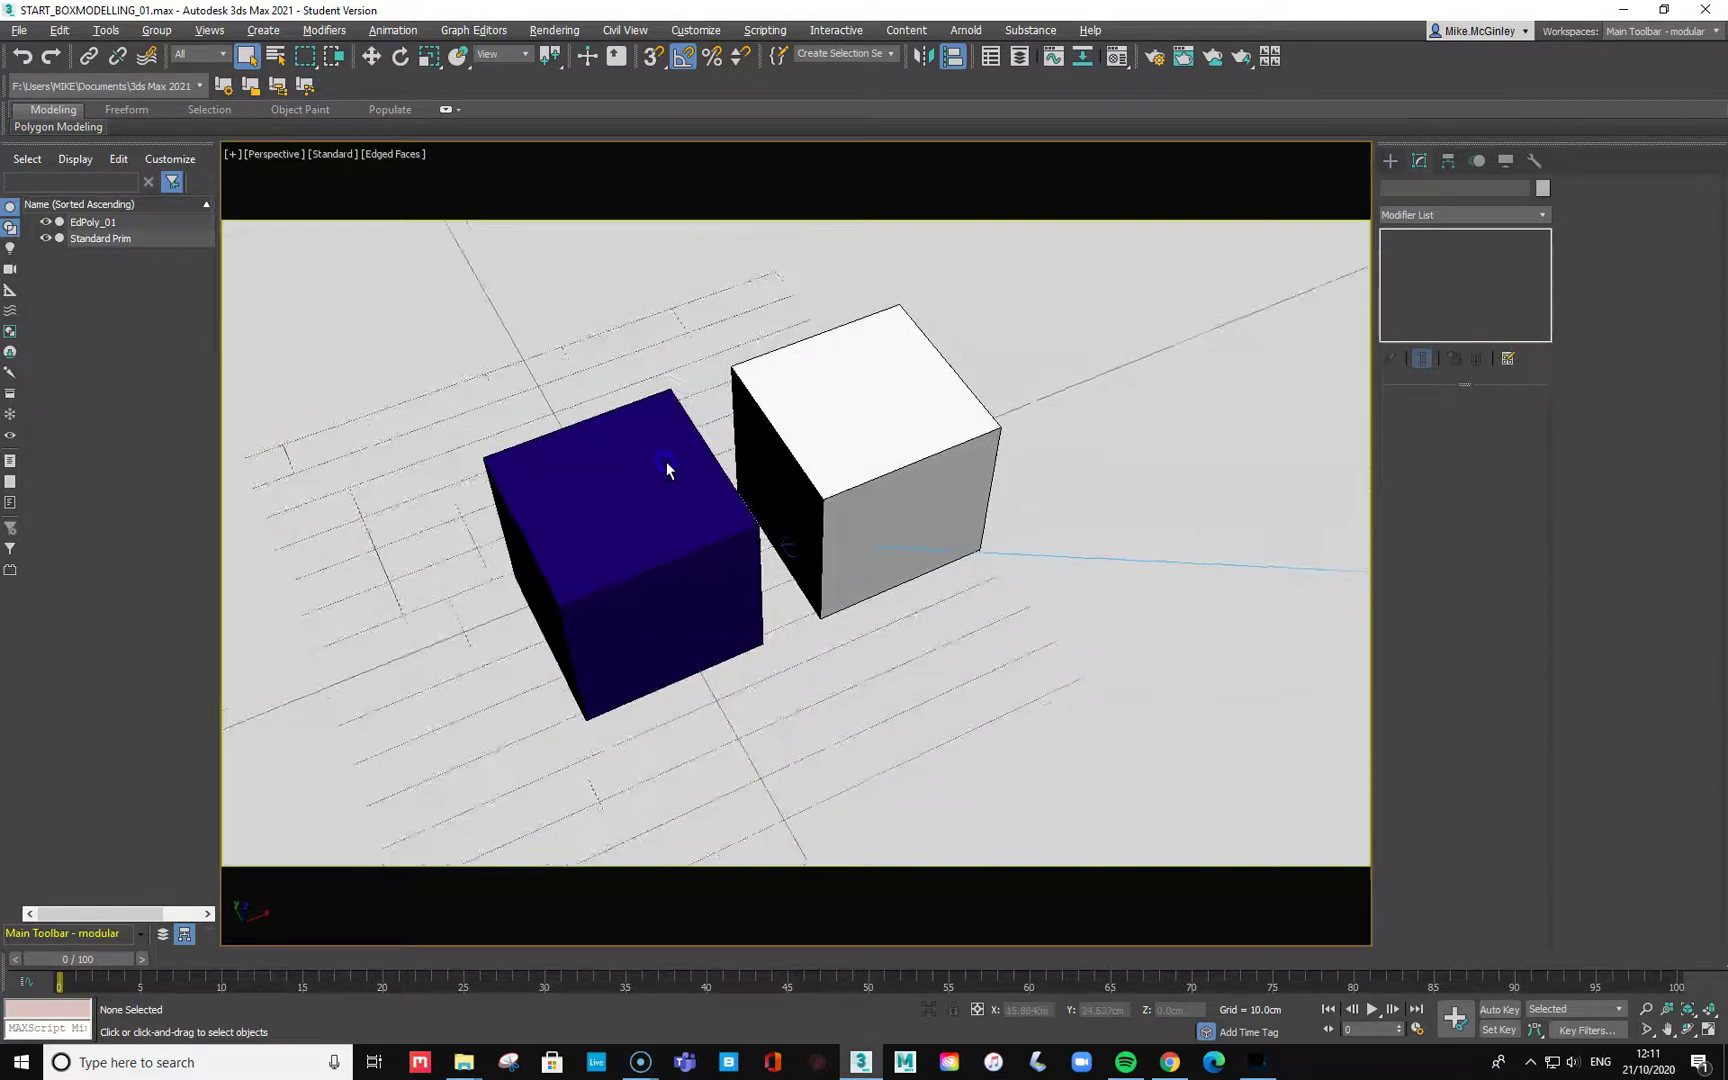
key(c)
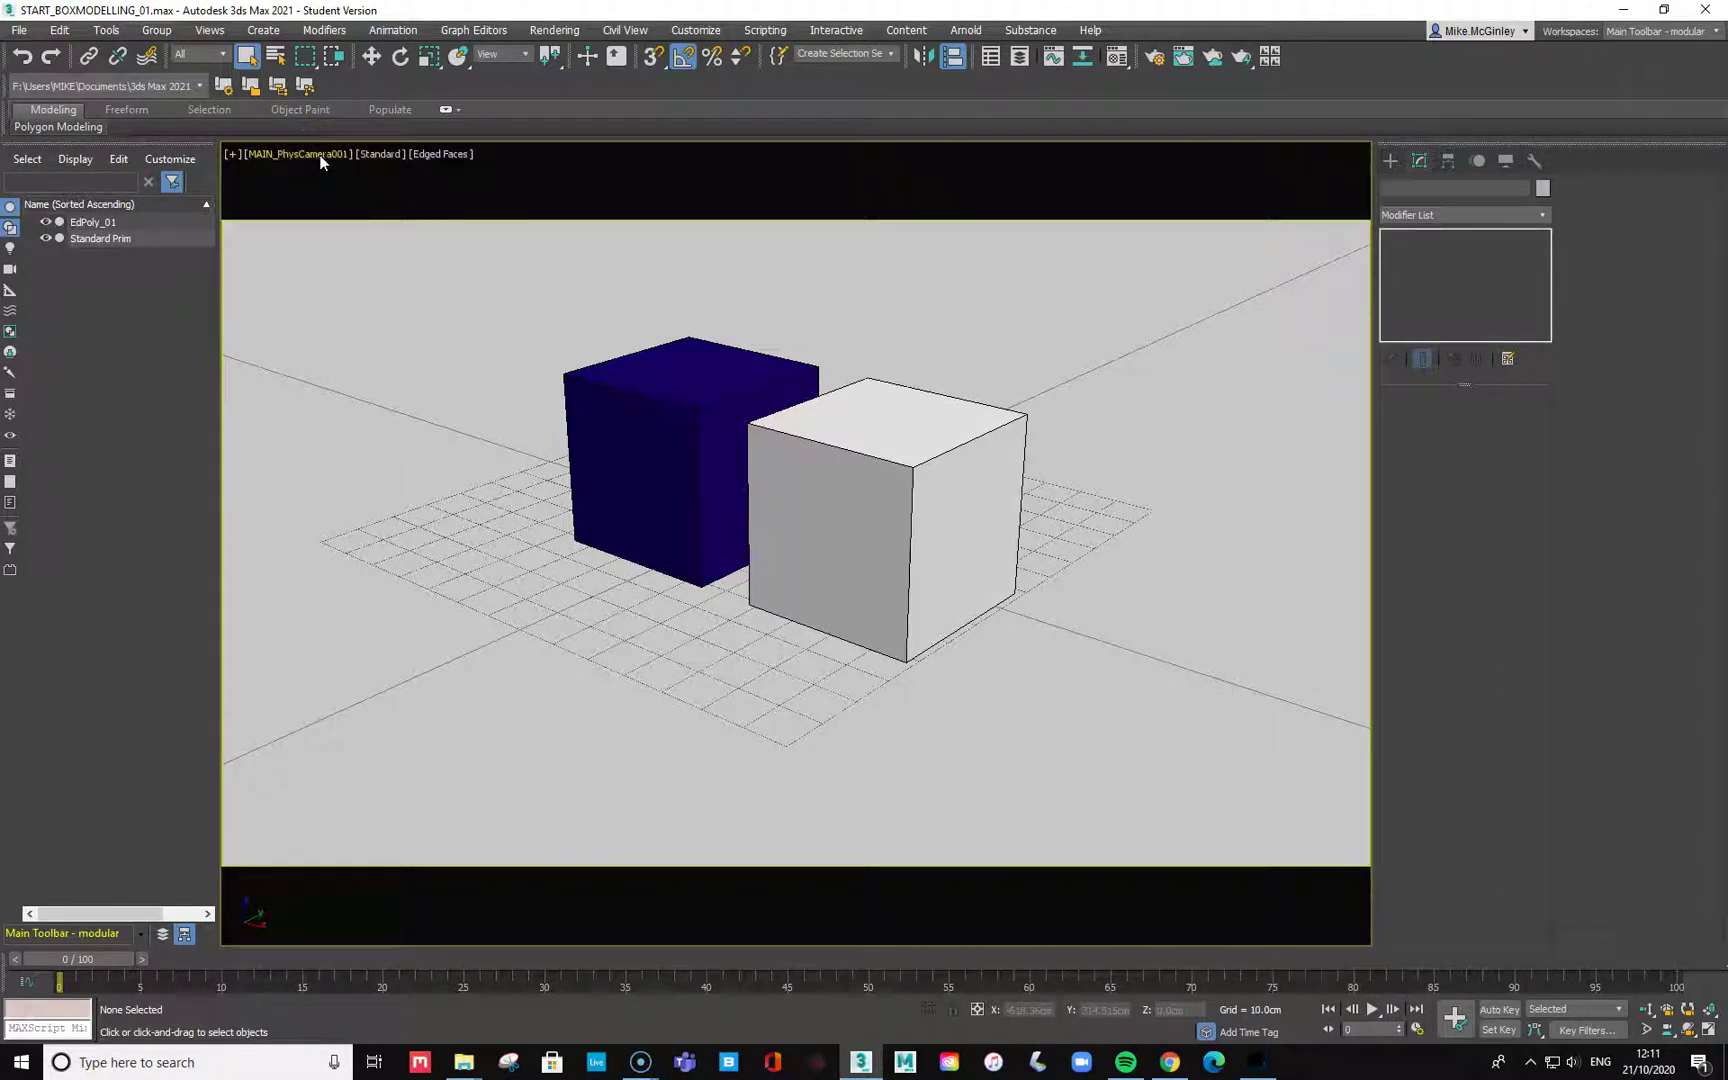
key(p)
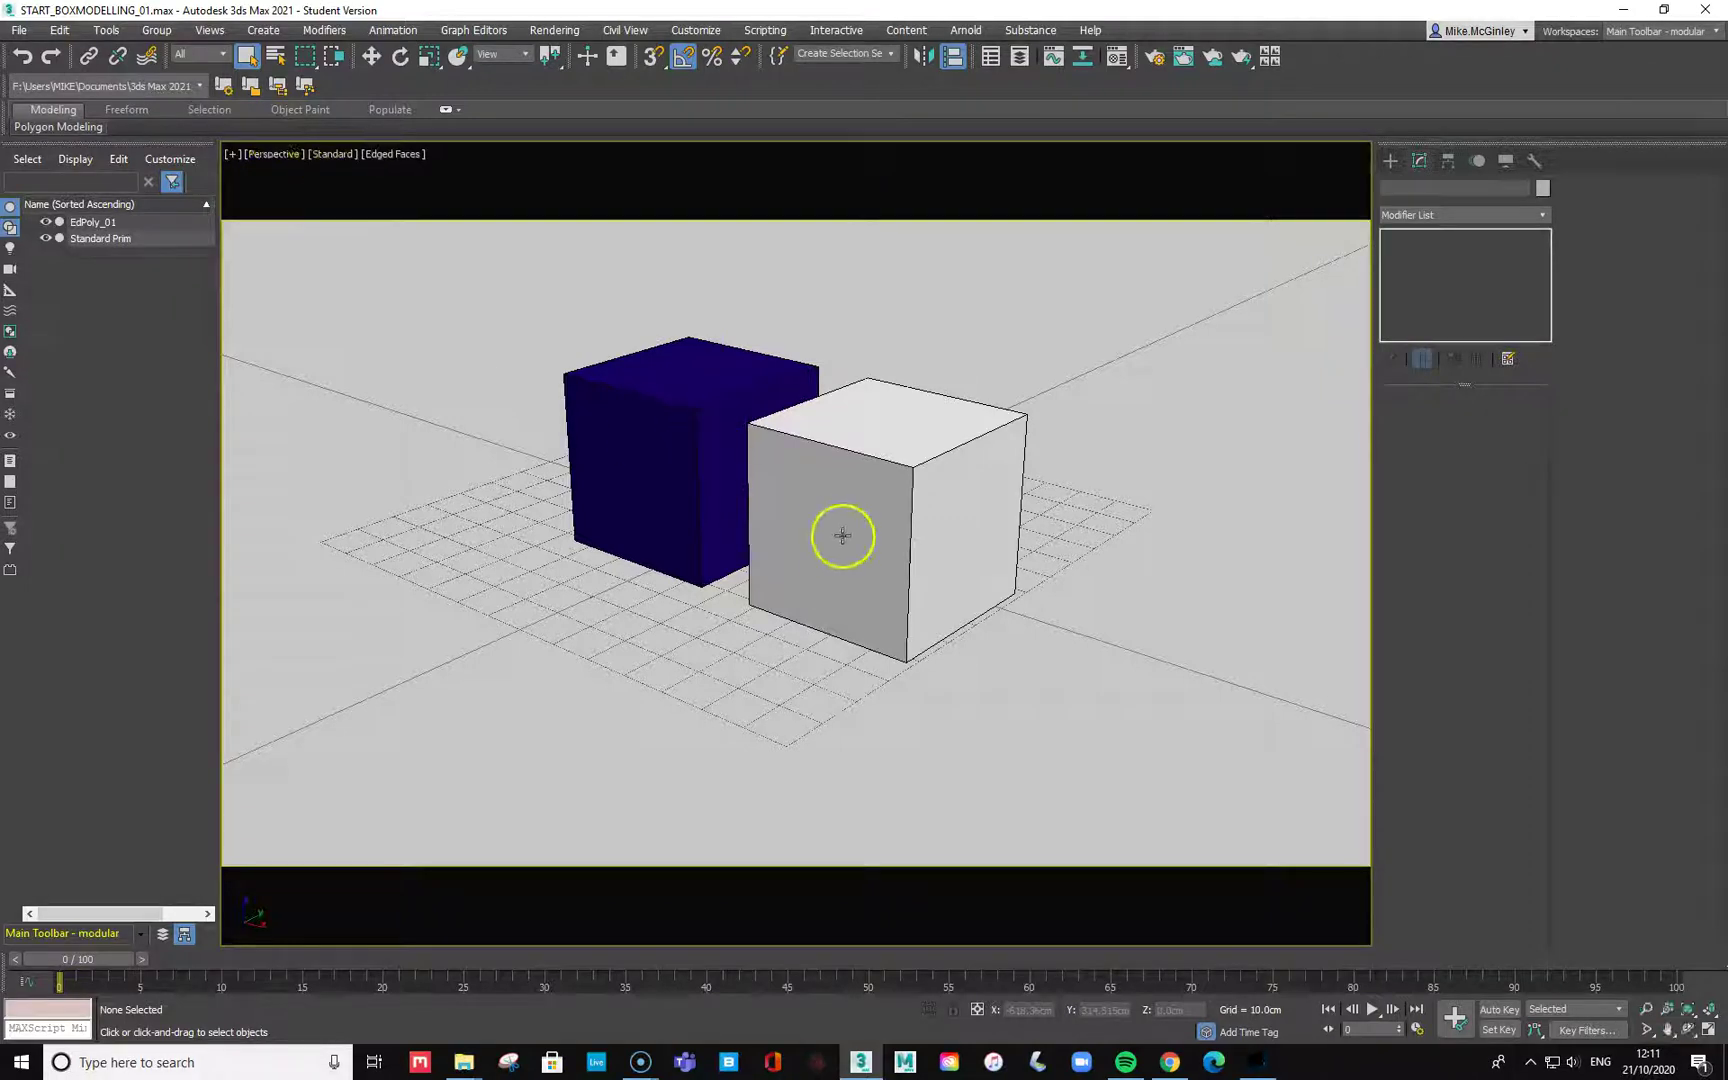
Compare the parameters of the two boxes and look up the Convert to Editable Poly option for EdPoly_01 without applying it.
click(676, 452)
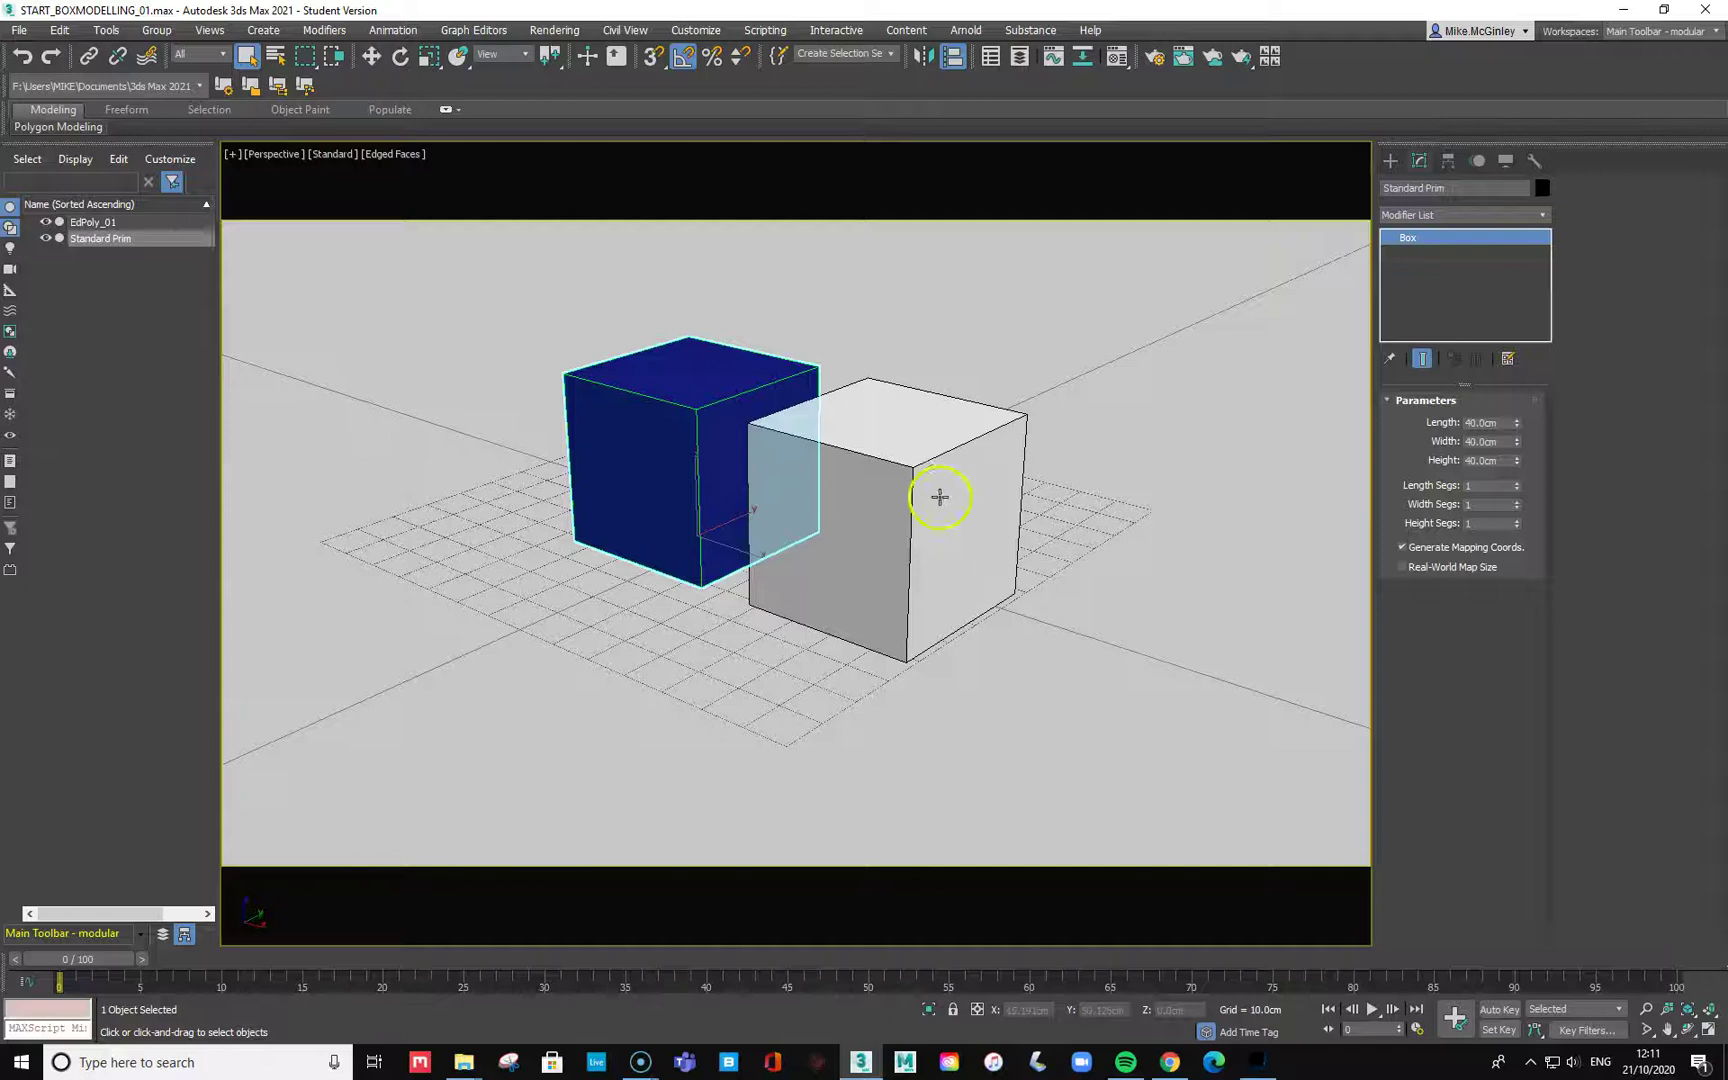
click(870, 483)
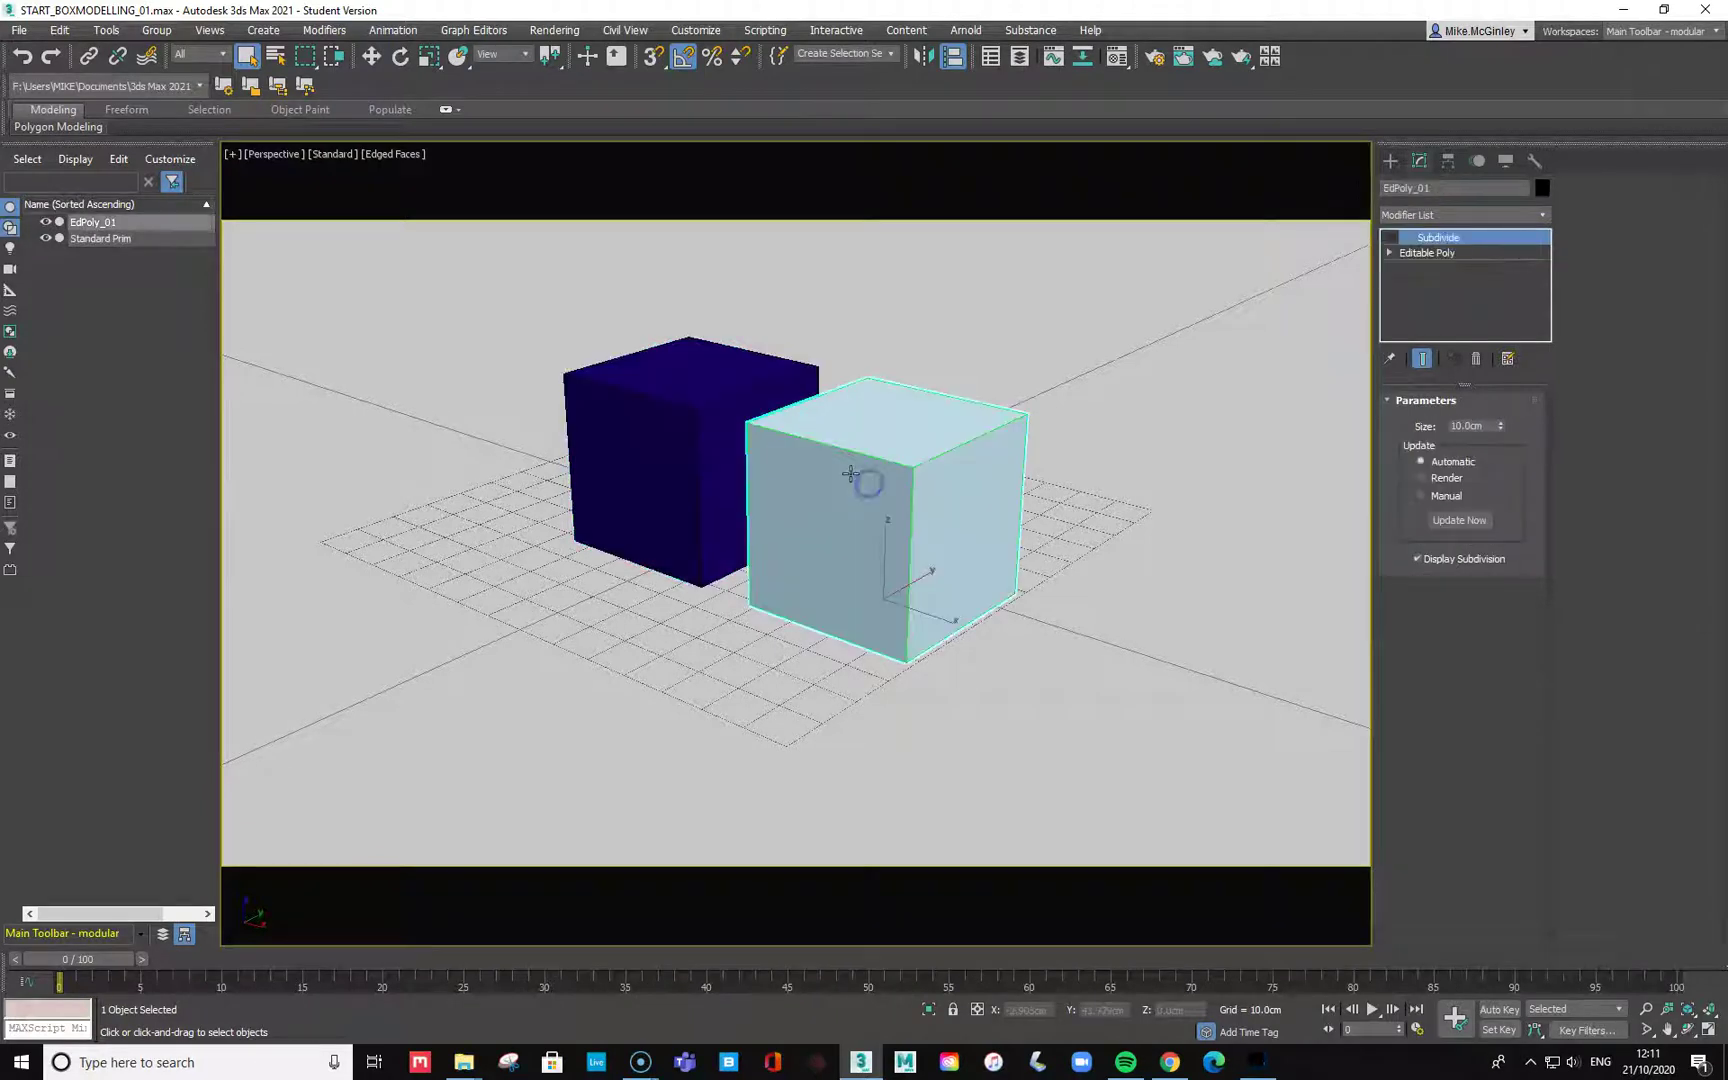
right_click(856, 505)
mouse_move(926, 688)
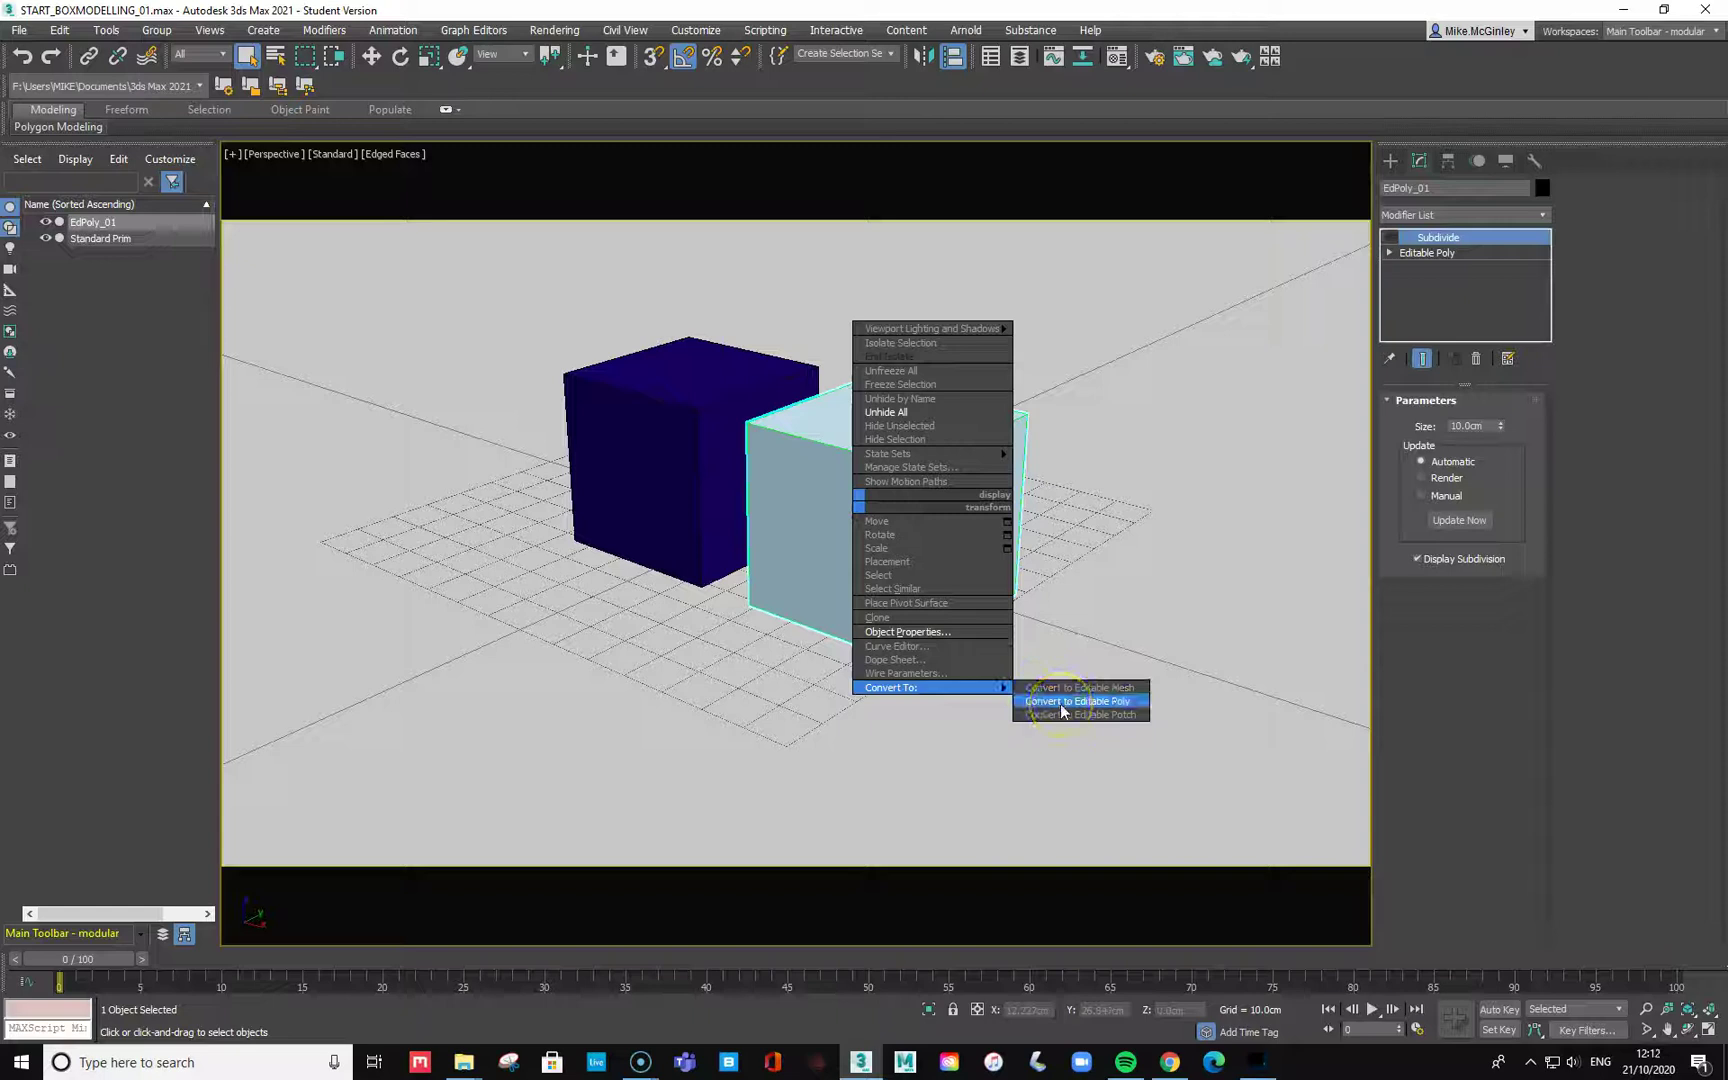
click(1211, 605)
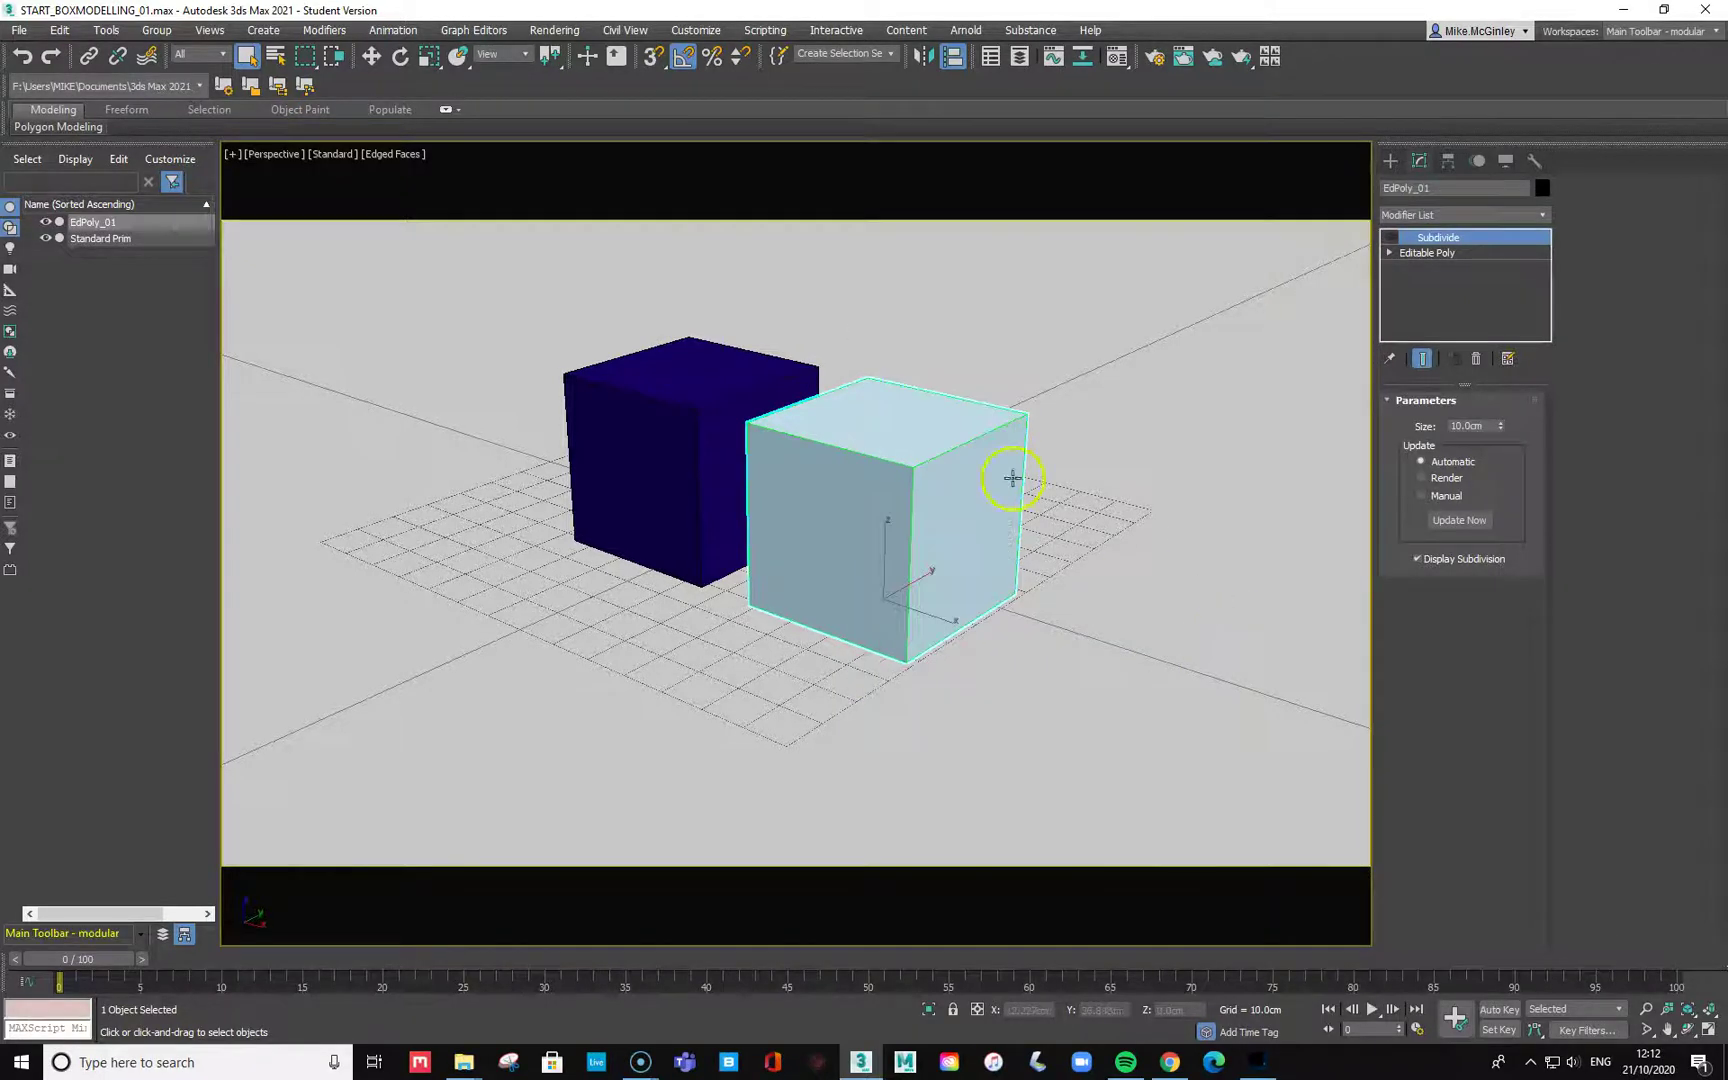
Delete the Subdivide modifier from EdPoly_01 and select the Standard Prim box with the Move tool active.
click(384, 57)
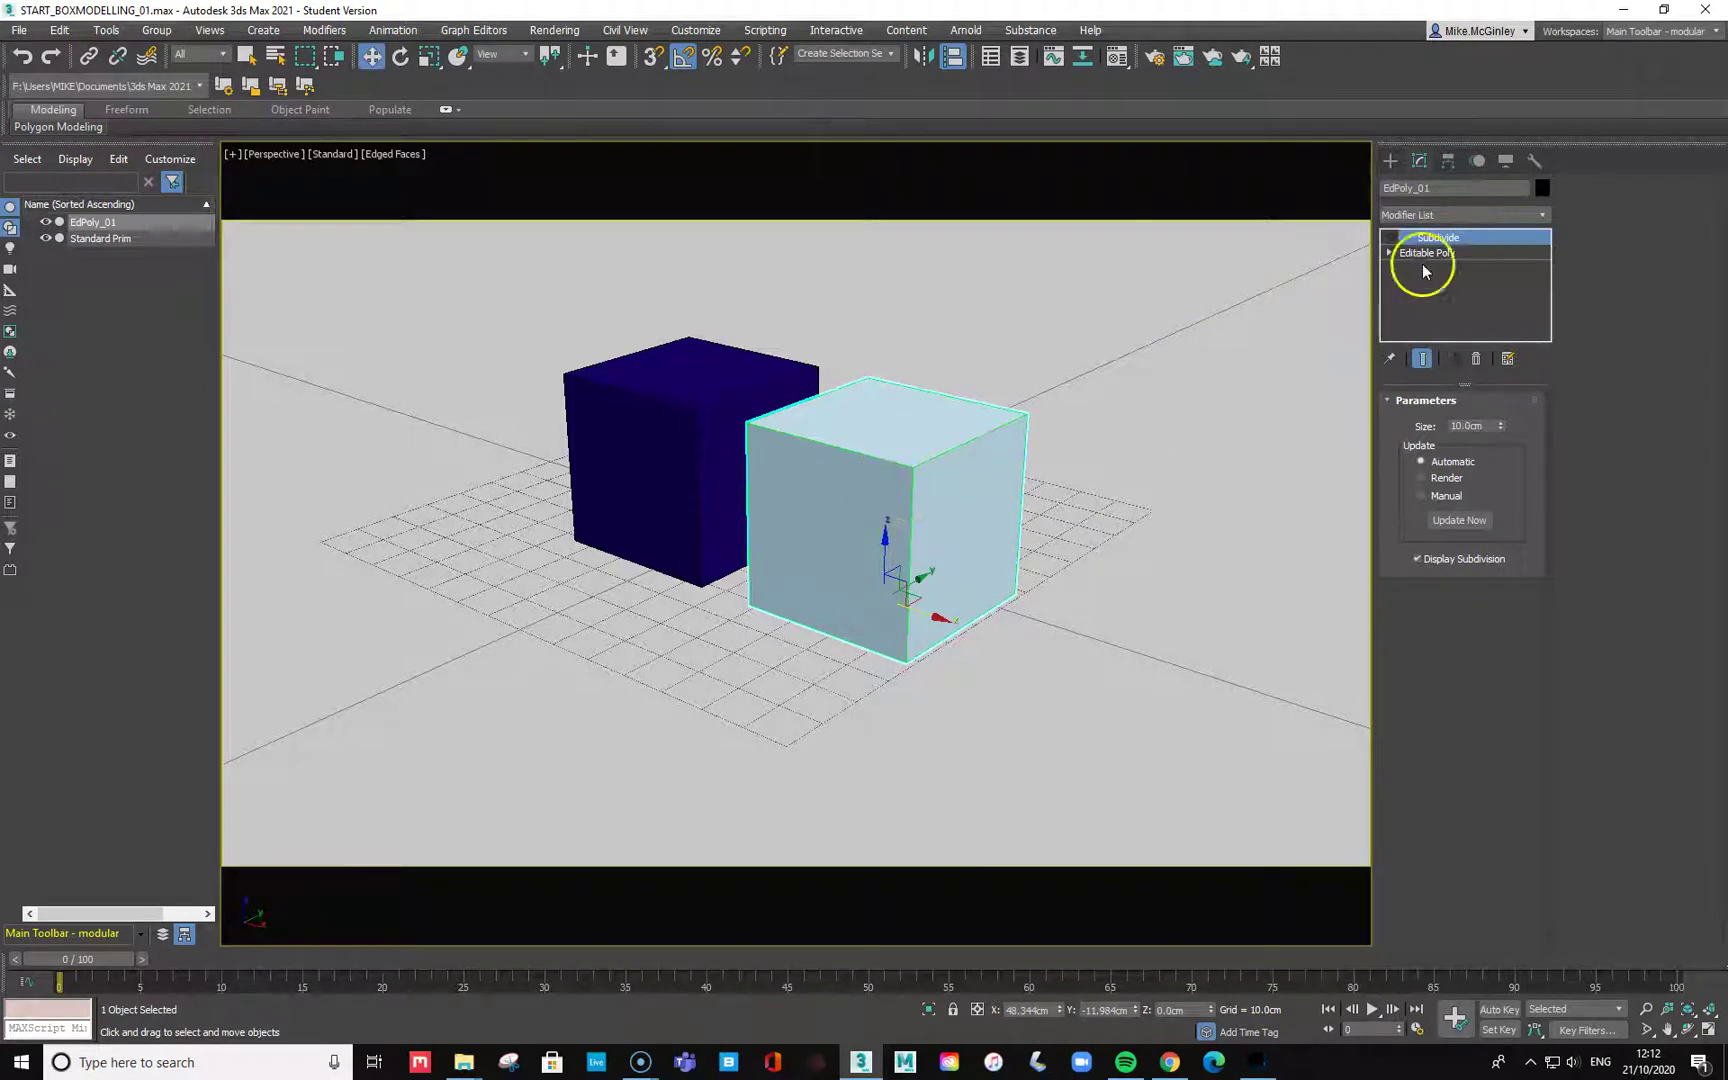
click(1476, 358)
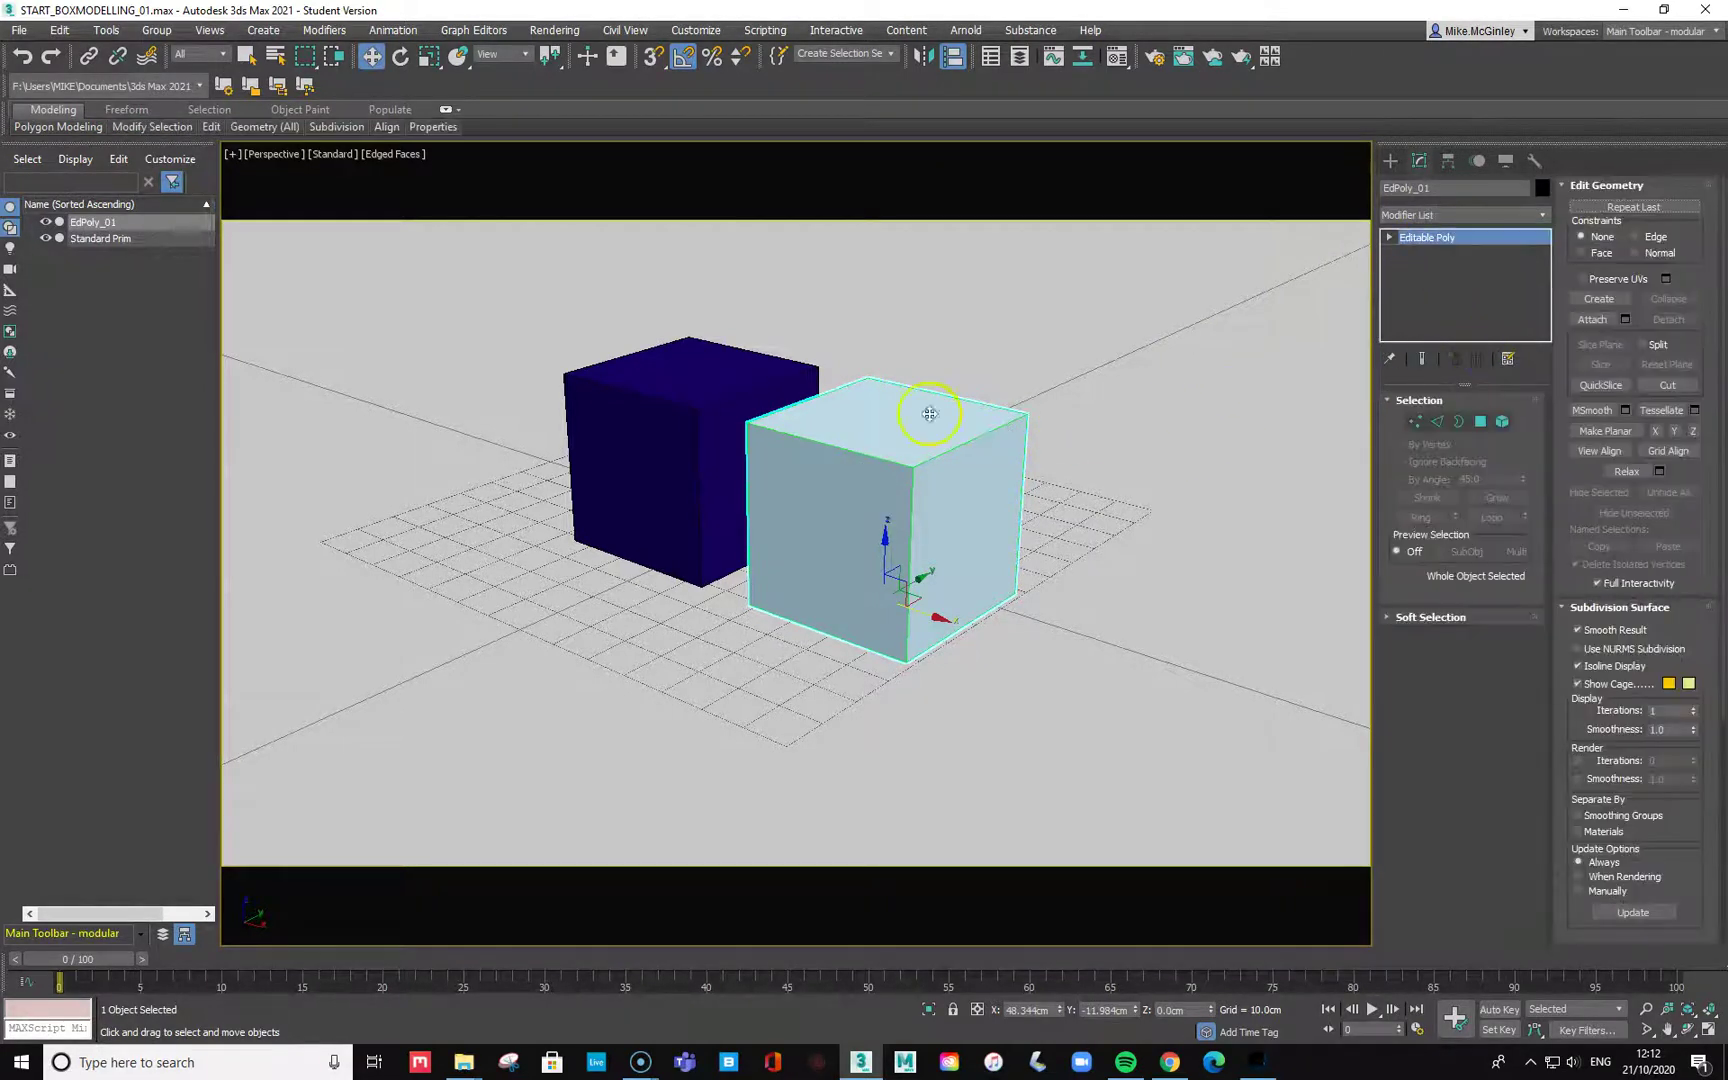
click(648, 393)
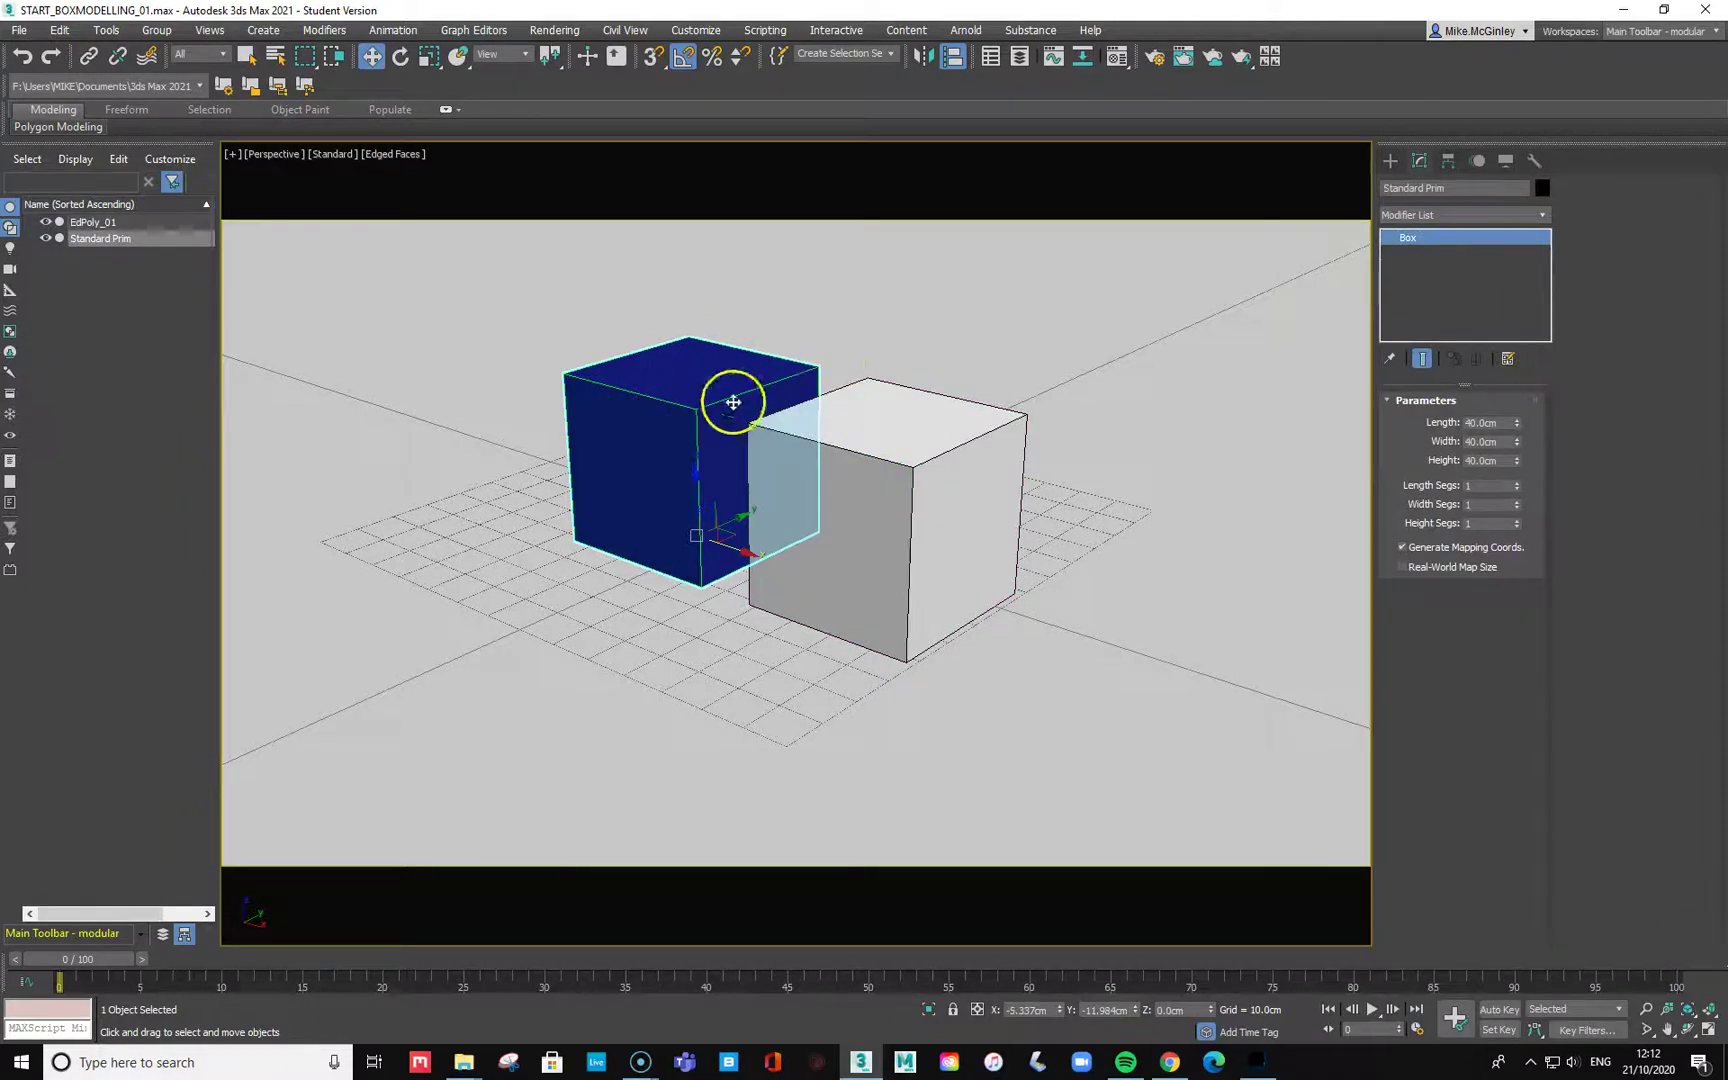
Select EdPoly_01 and compare the editing options of its Edge, Border, Polygon and Element sub-object levels.
click(855, 430)
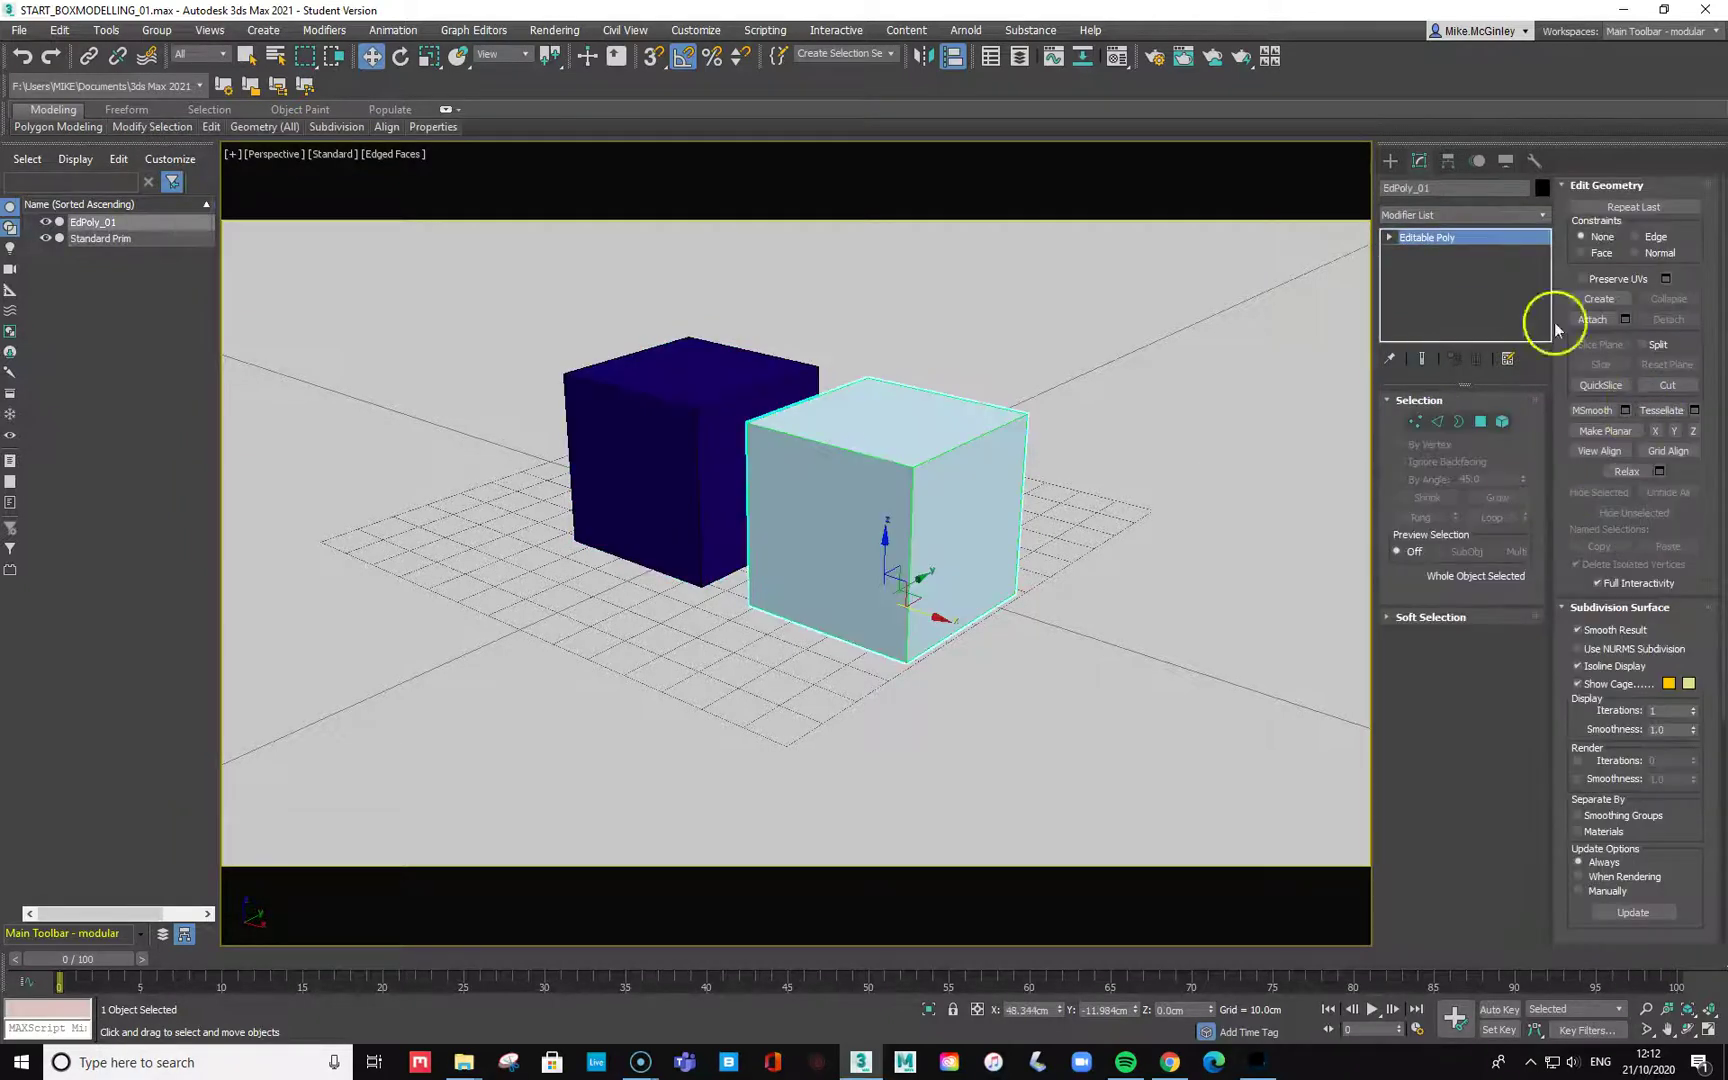
click(1437, 422)
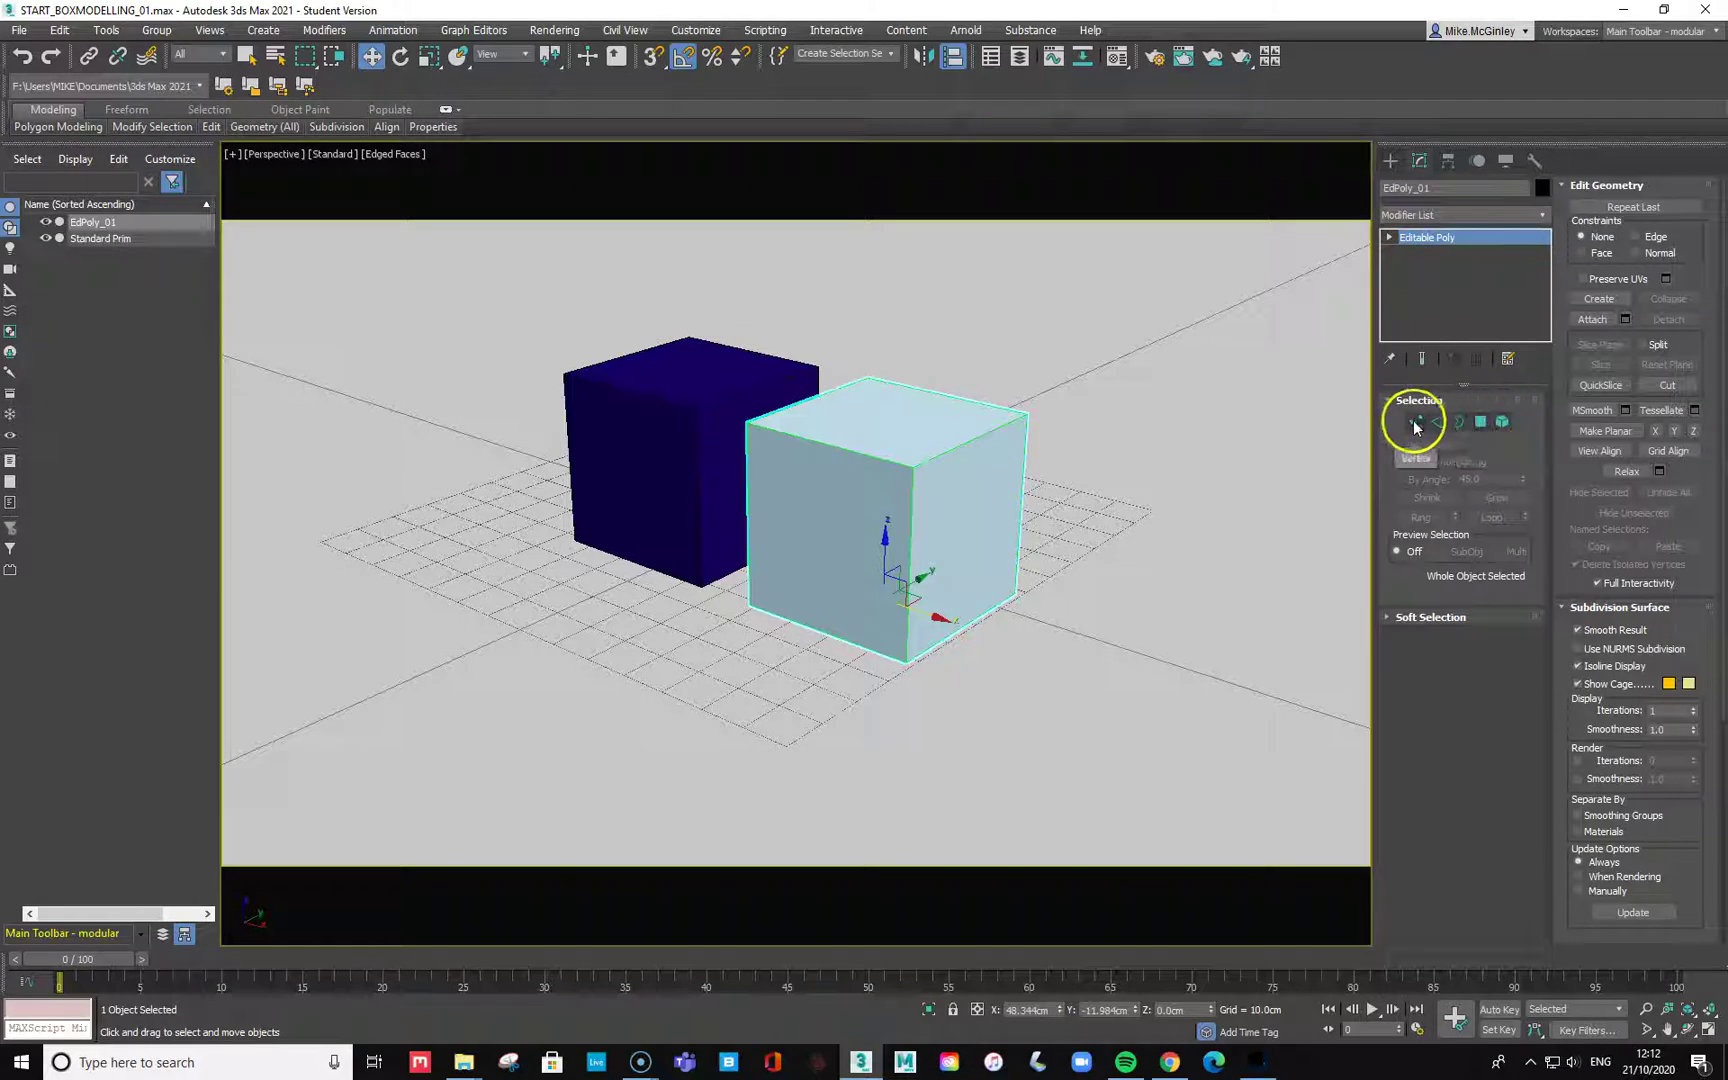
click(1461, 423)
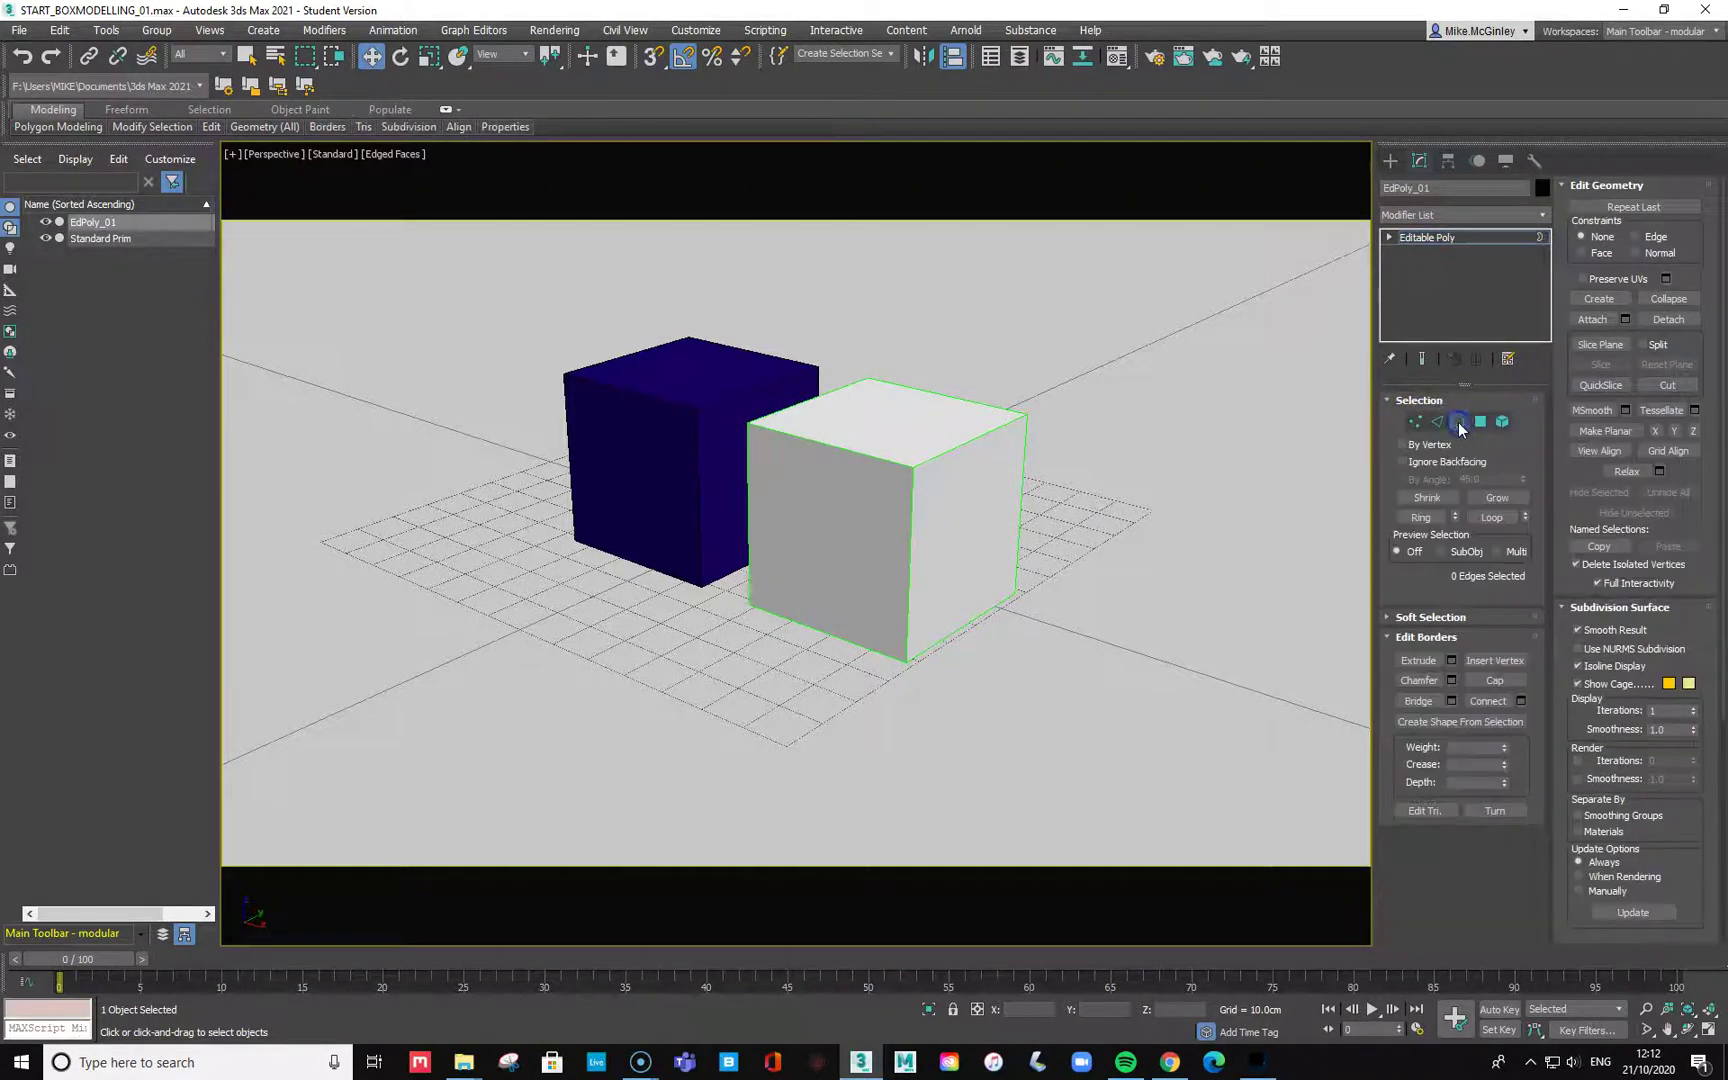
click(1481, 422)
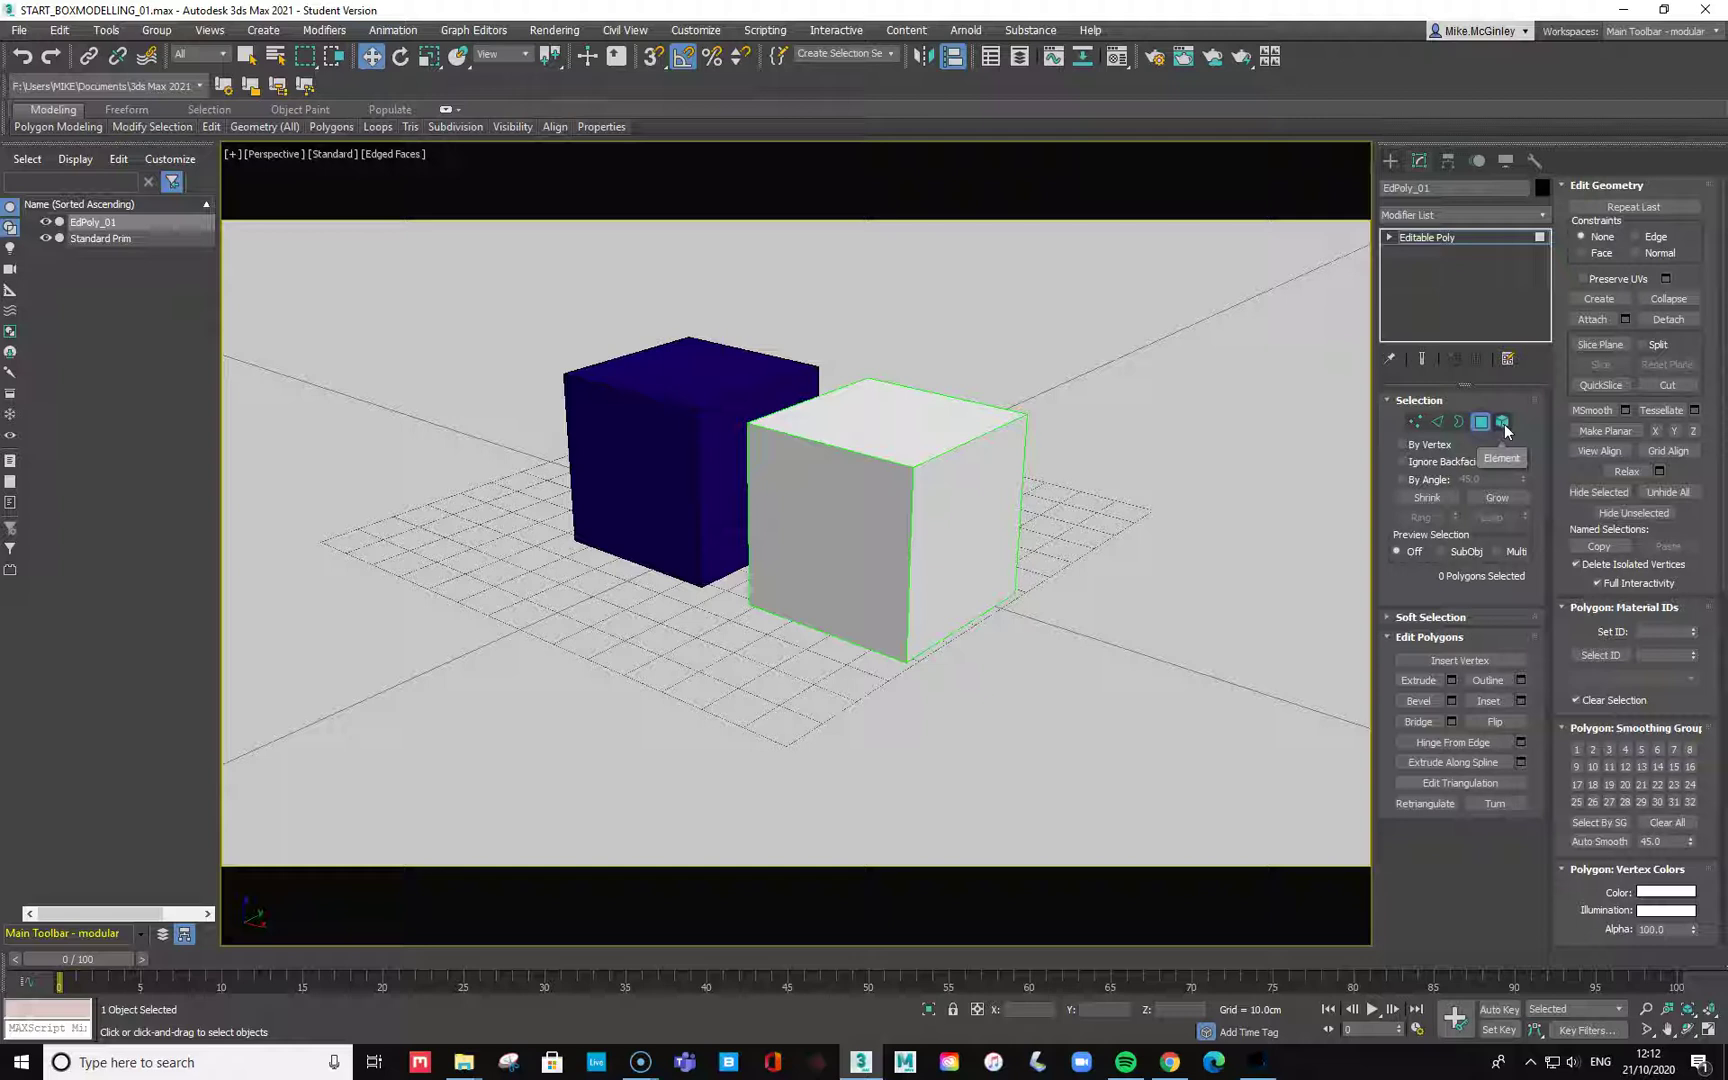
click(1503, 422)
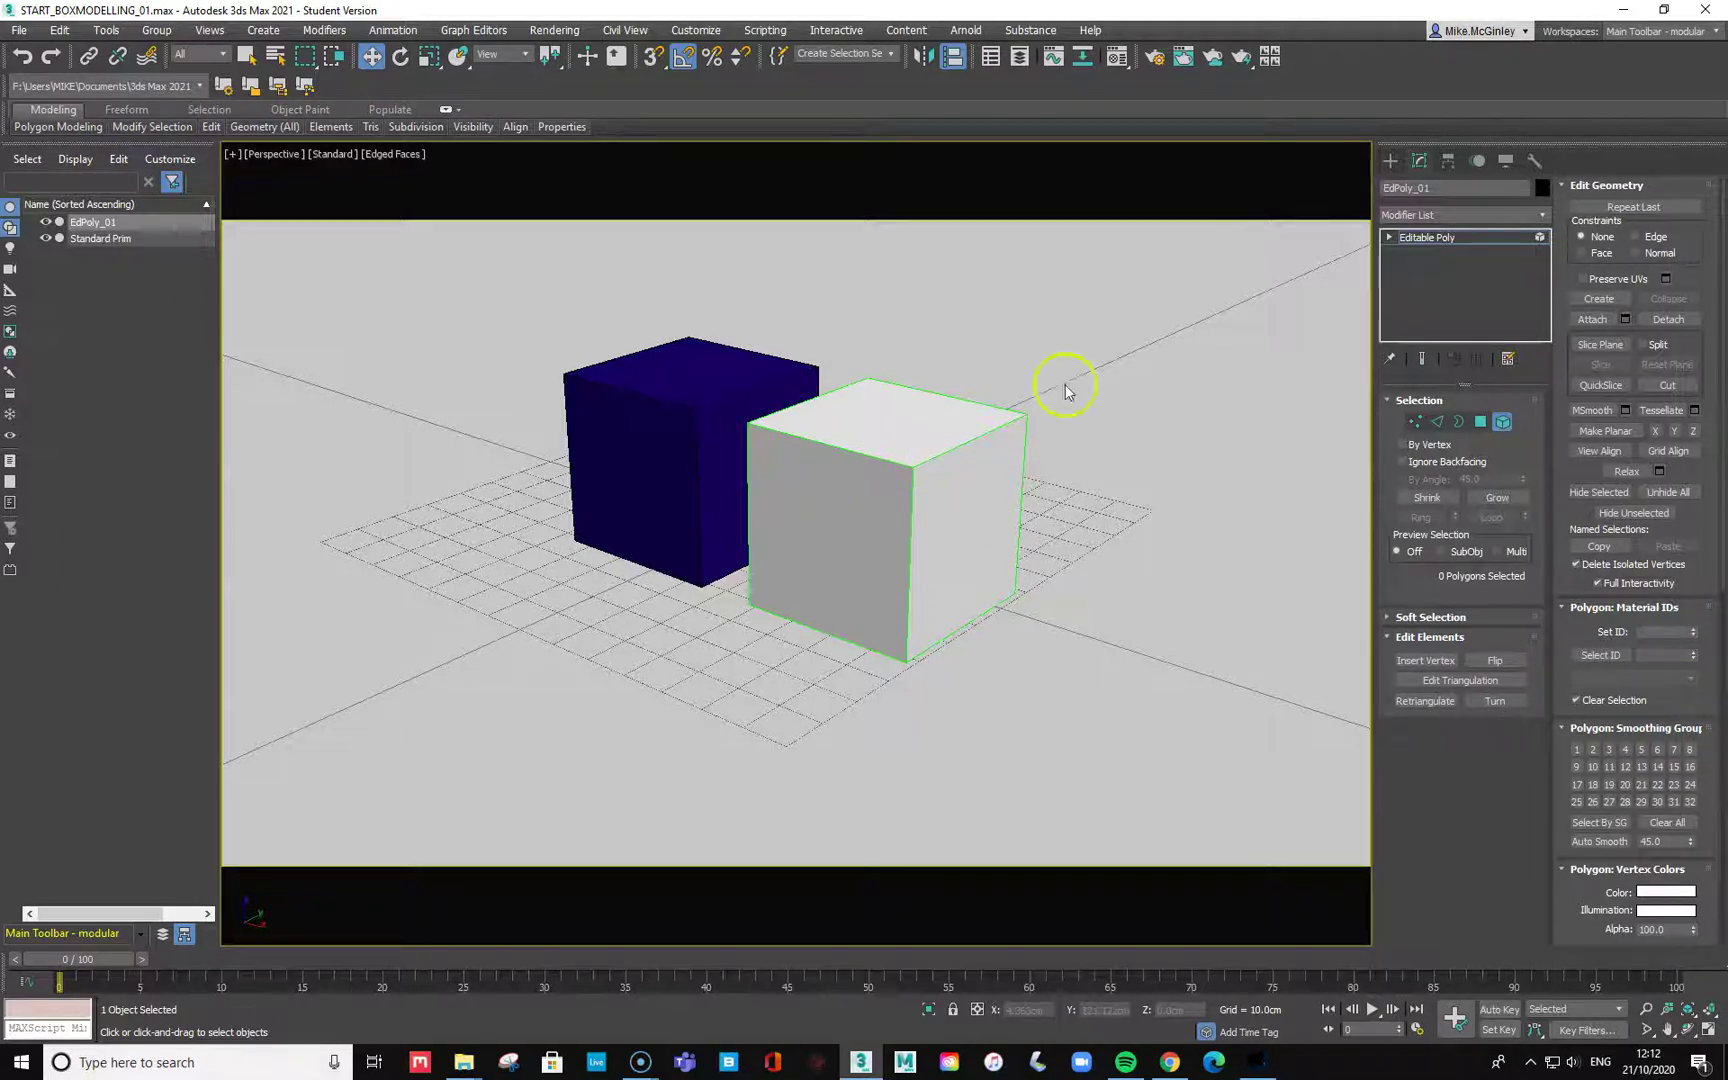
Delete the top polygon of EdPoly_01 at Polygon level to open the box.
click(1481, 424)
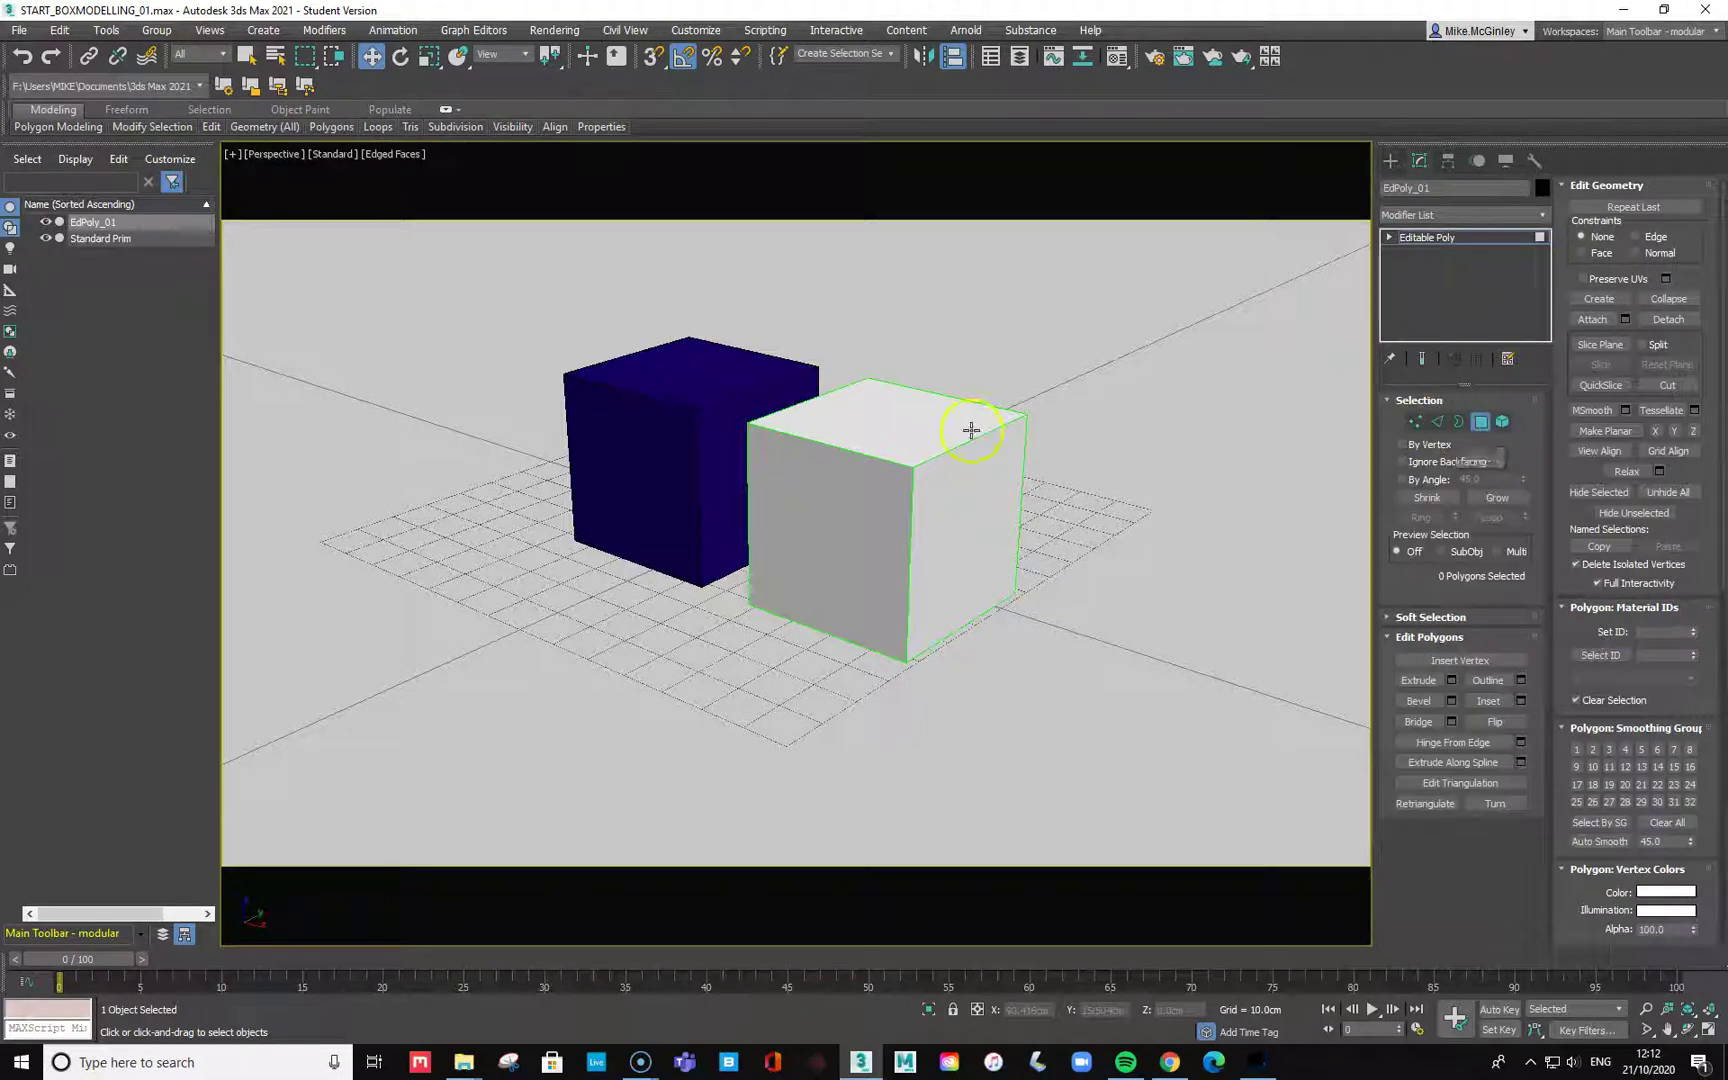
click(900, 425)
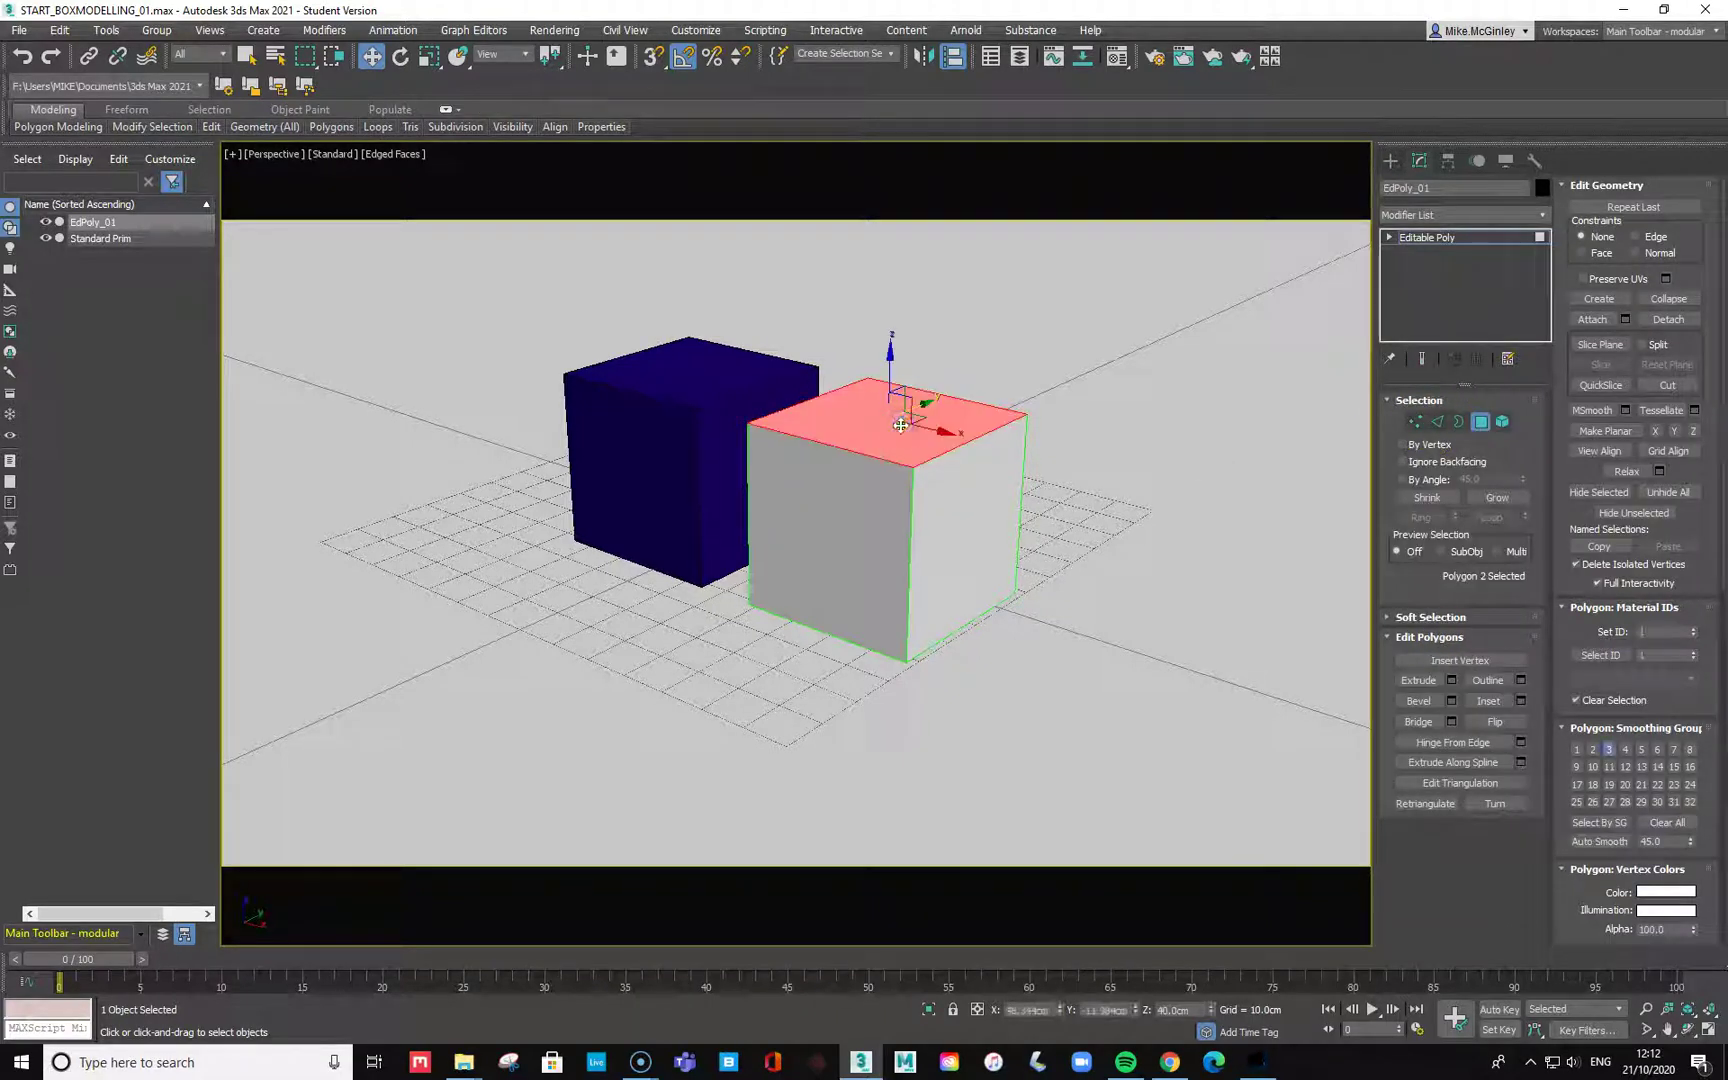
key(Delete)
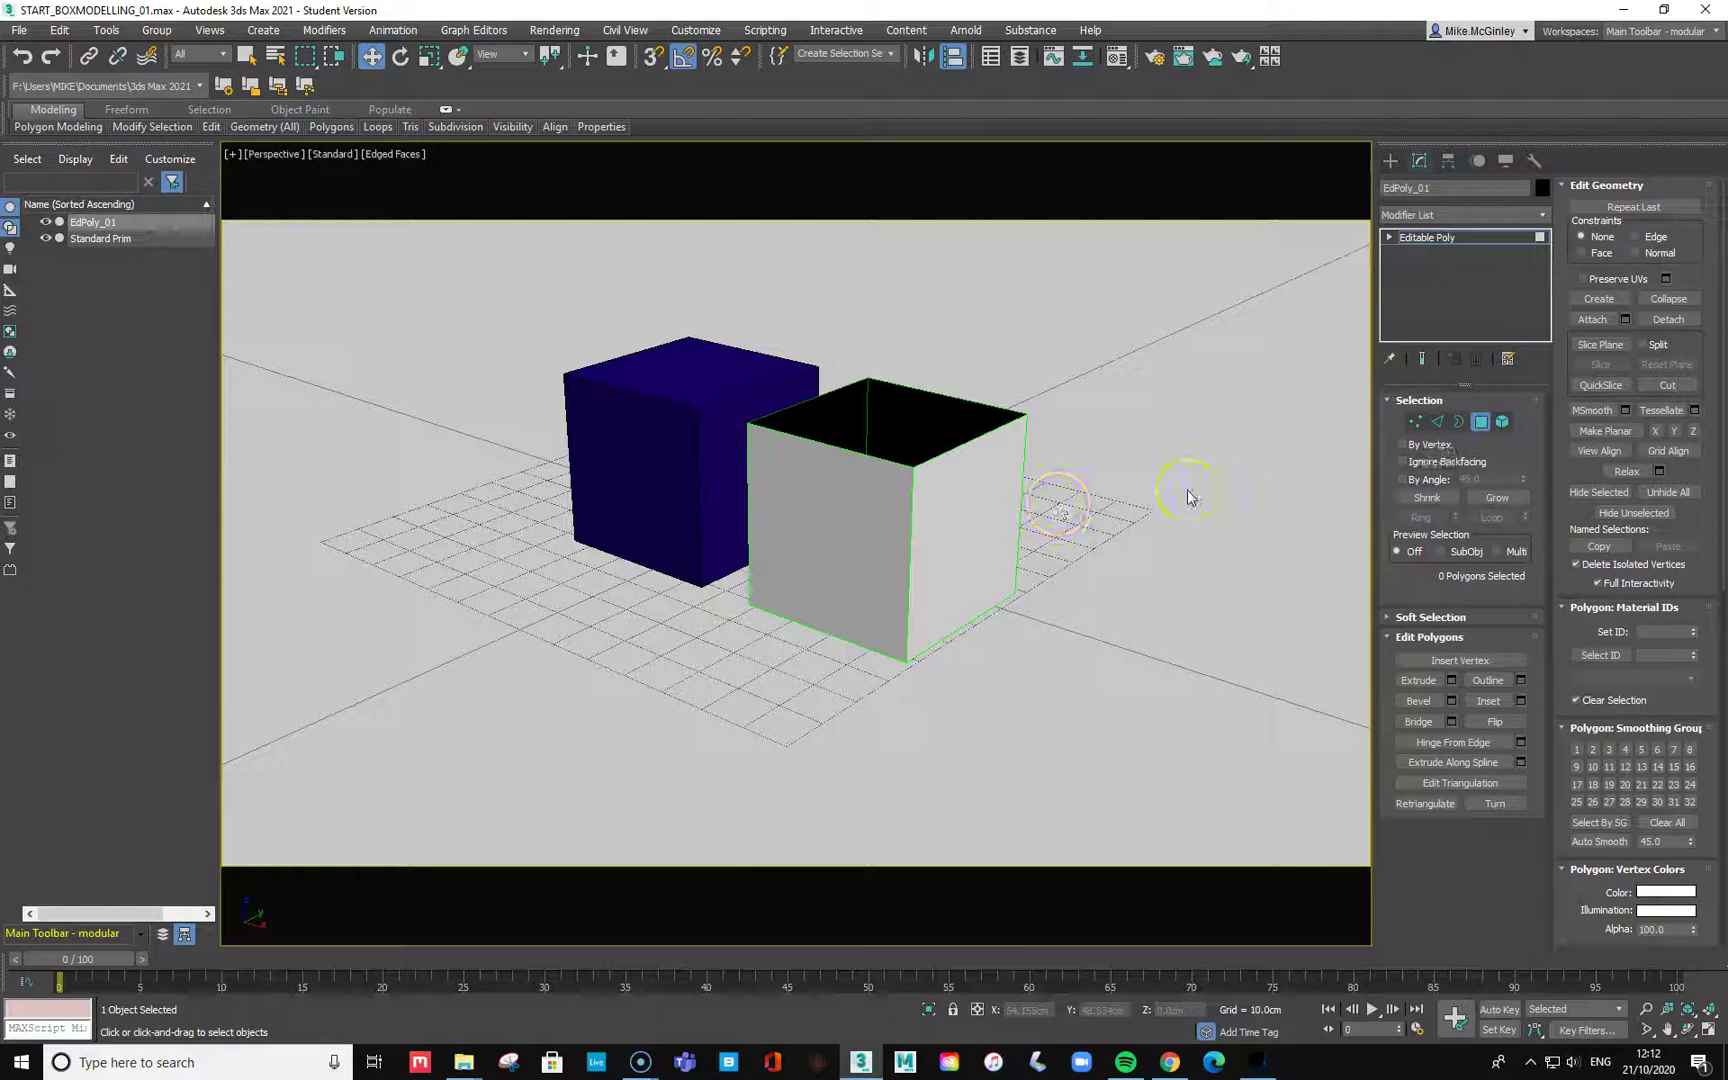
Select the border around the open top of EdPoly_01 at Border level and close the hole with Cap.
click(1437, 422)
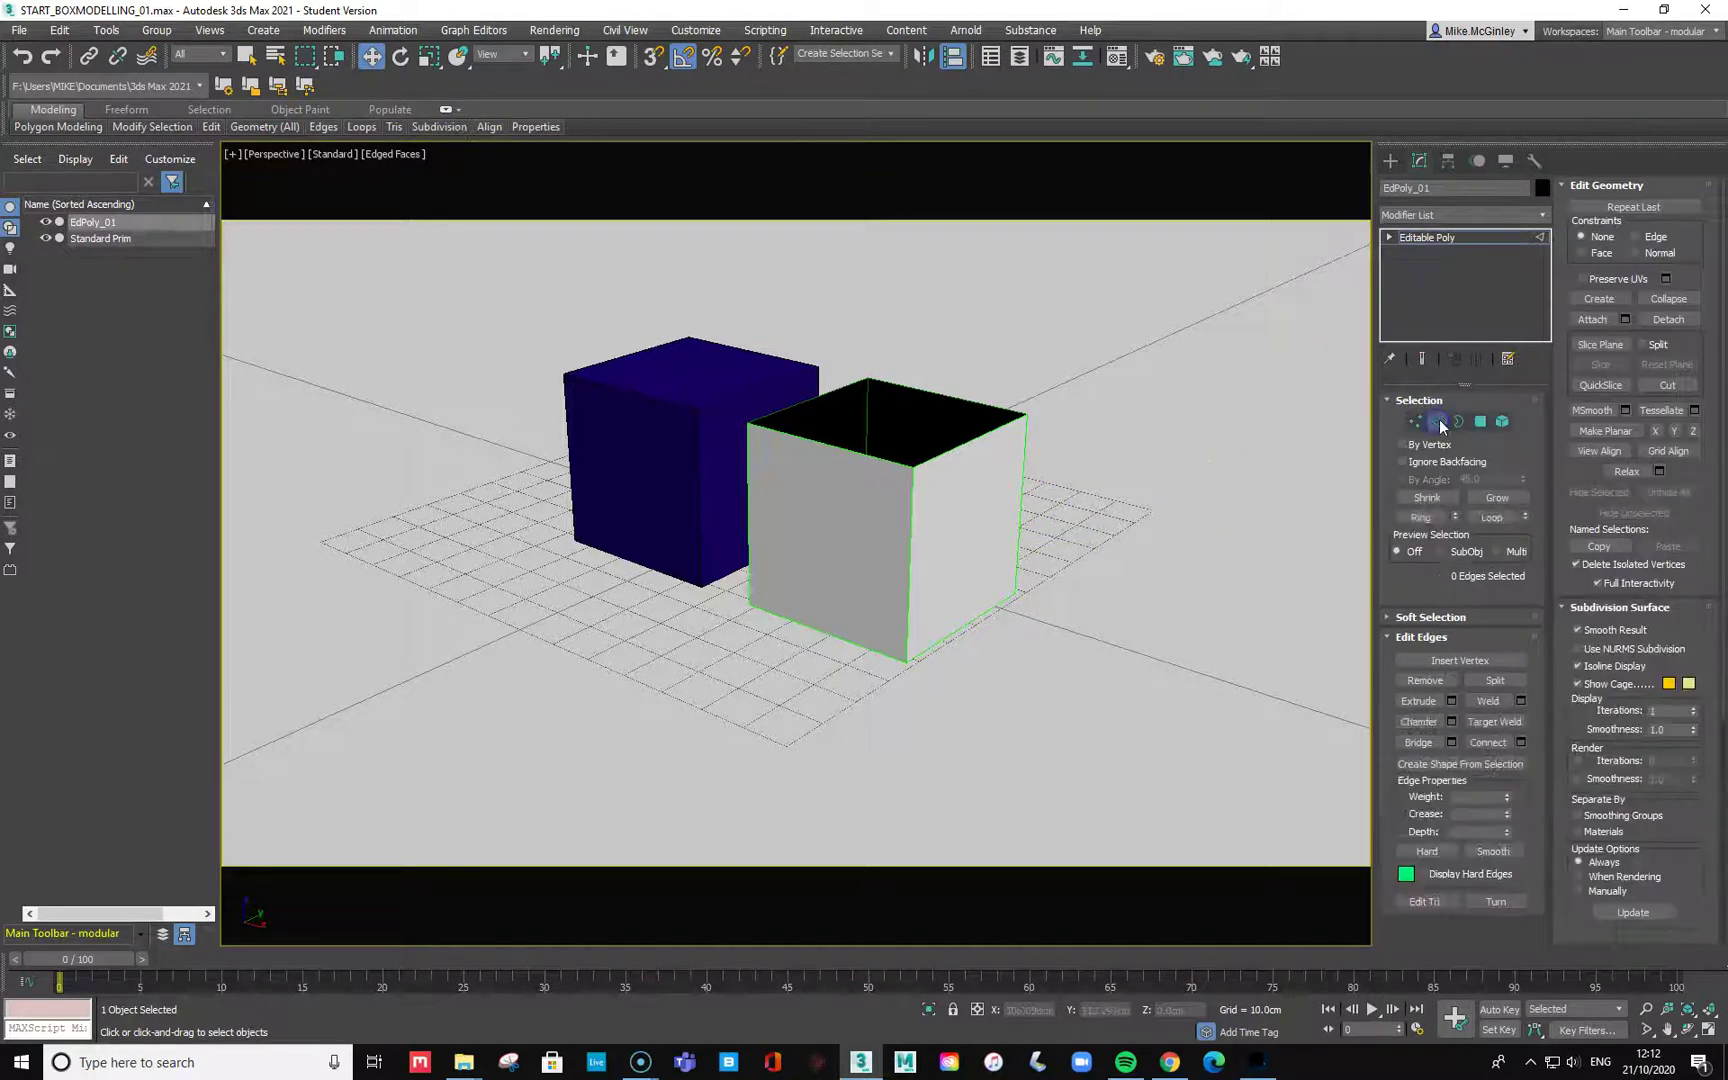
click(1457, 422)
click(1409, 424)
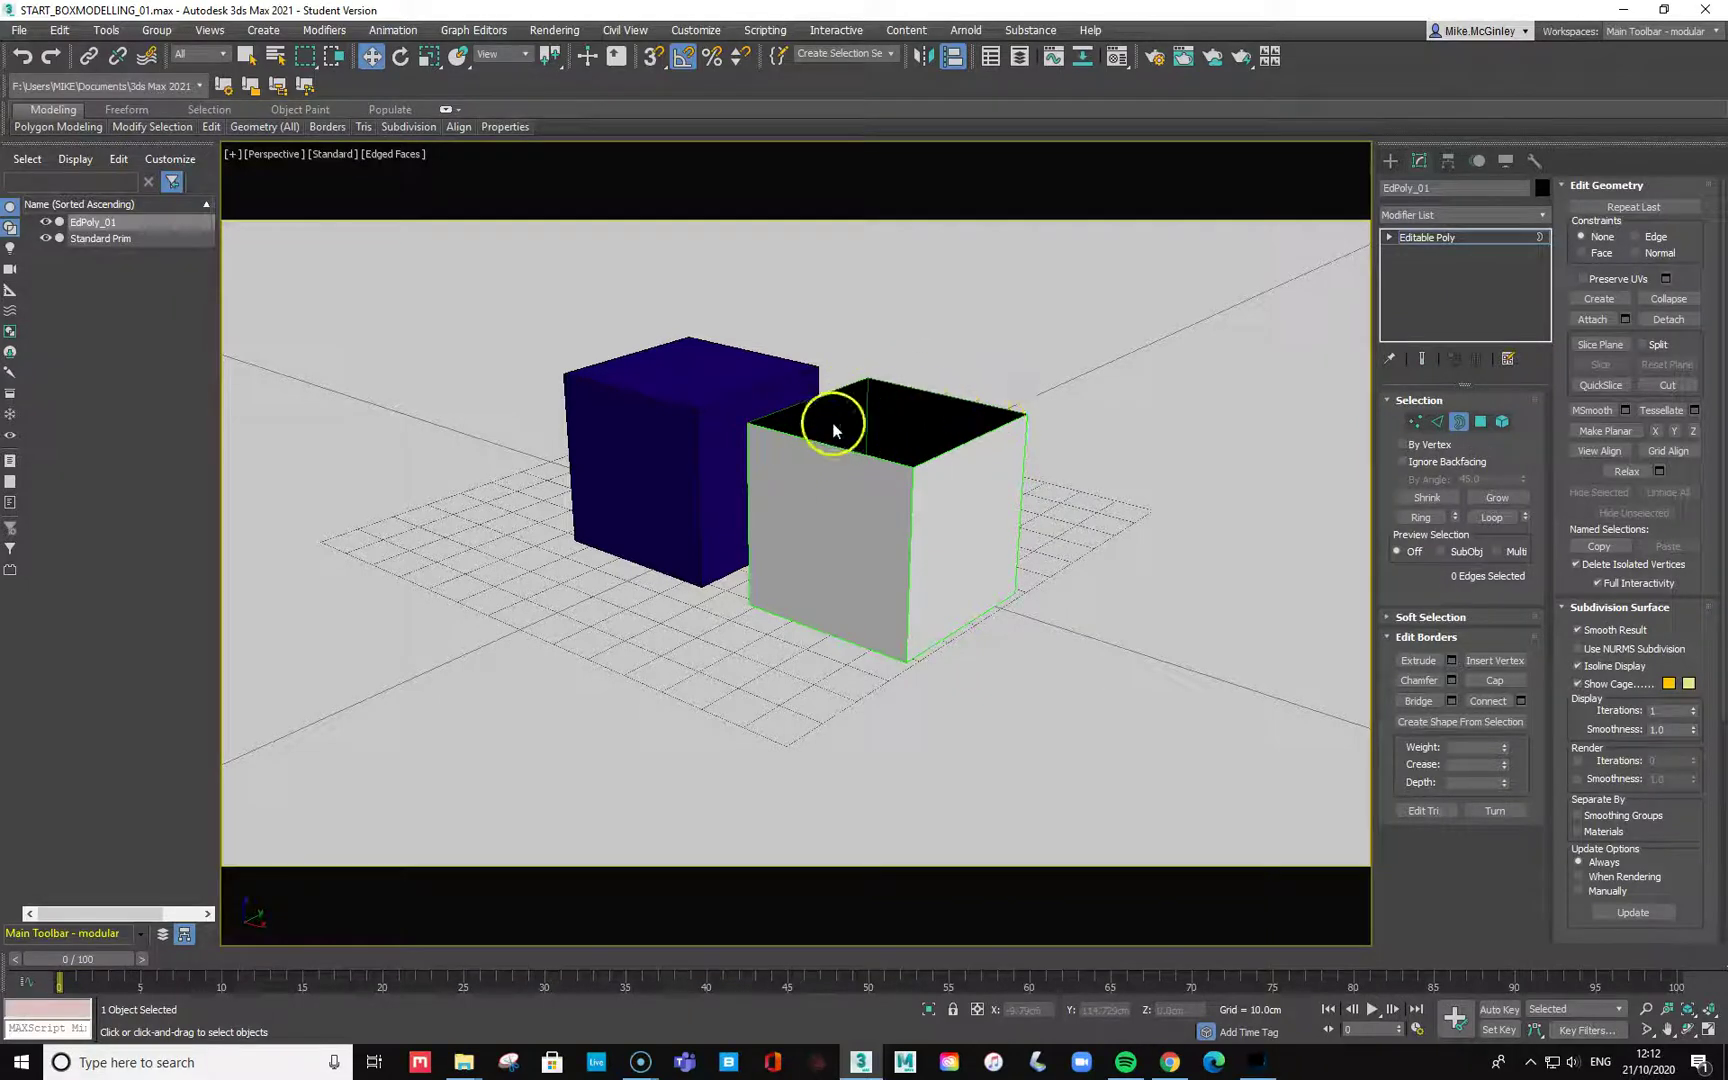
click(1457, 425)
click(1457, 425)
click(969, 400)
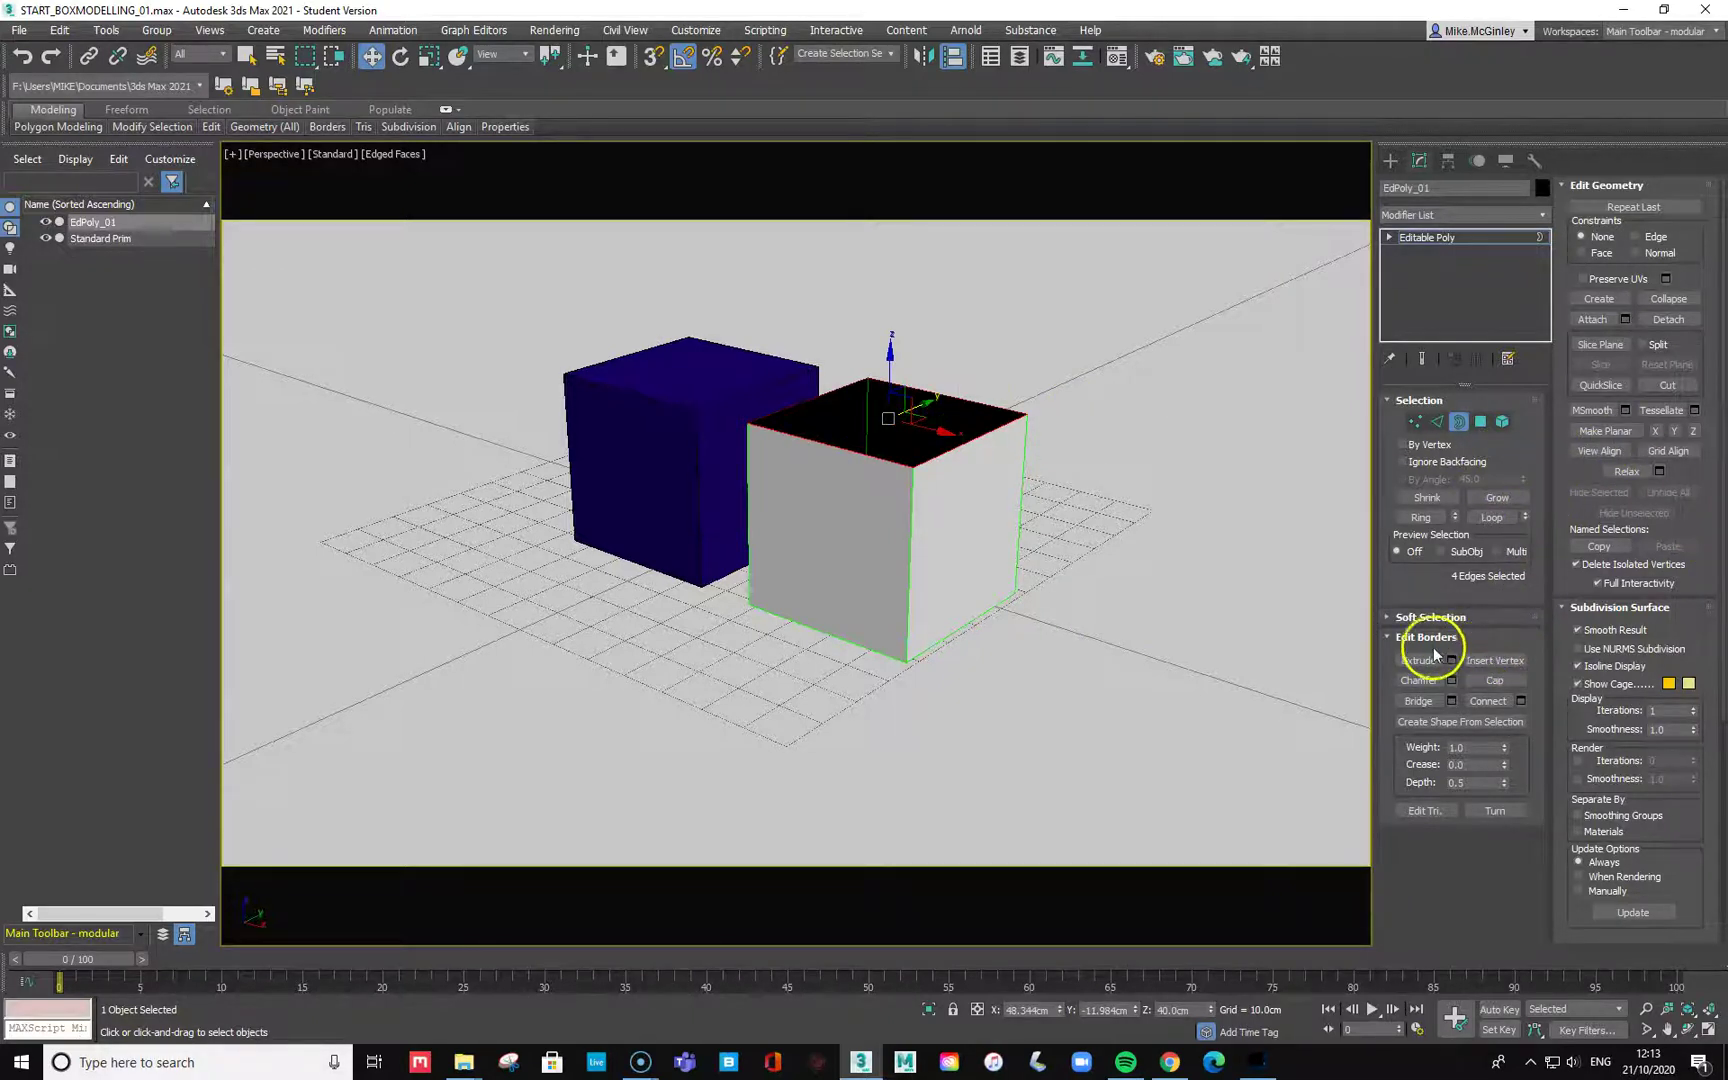
click(1496, 682)
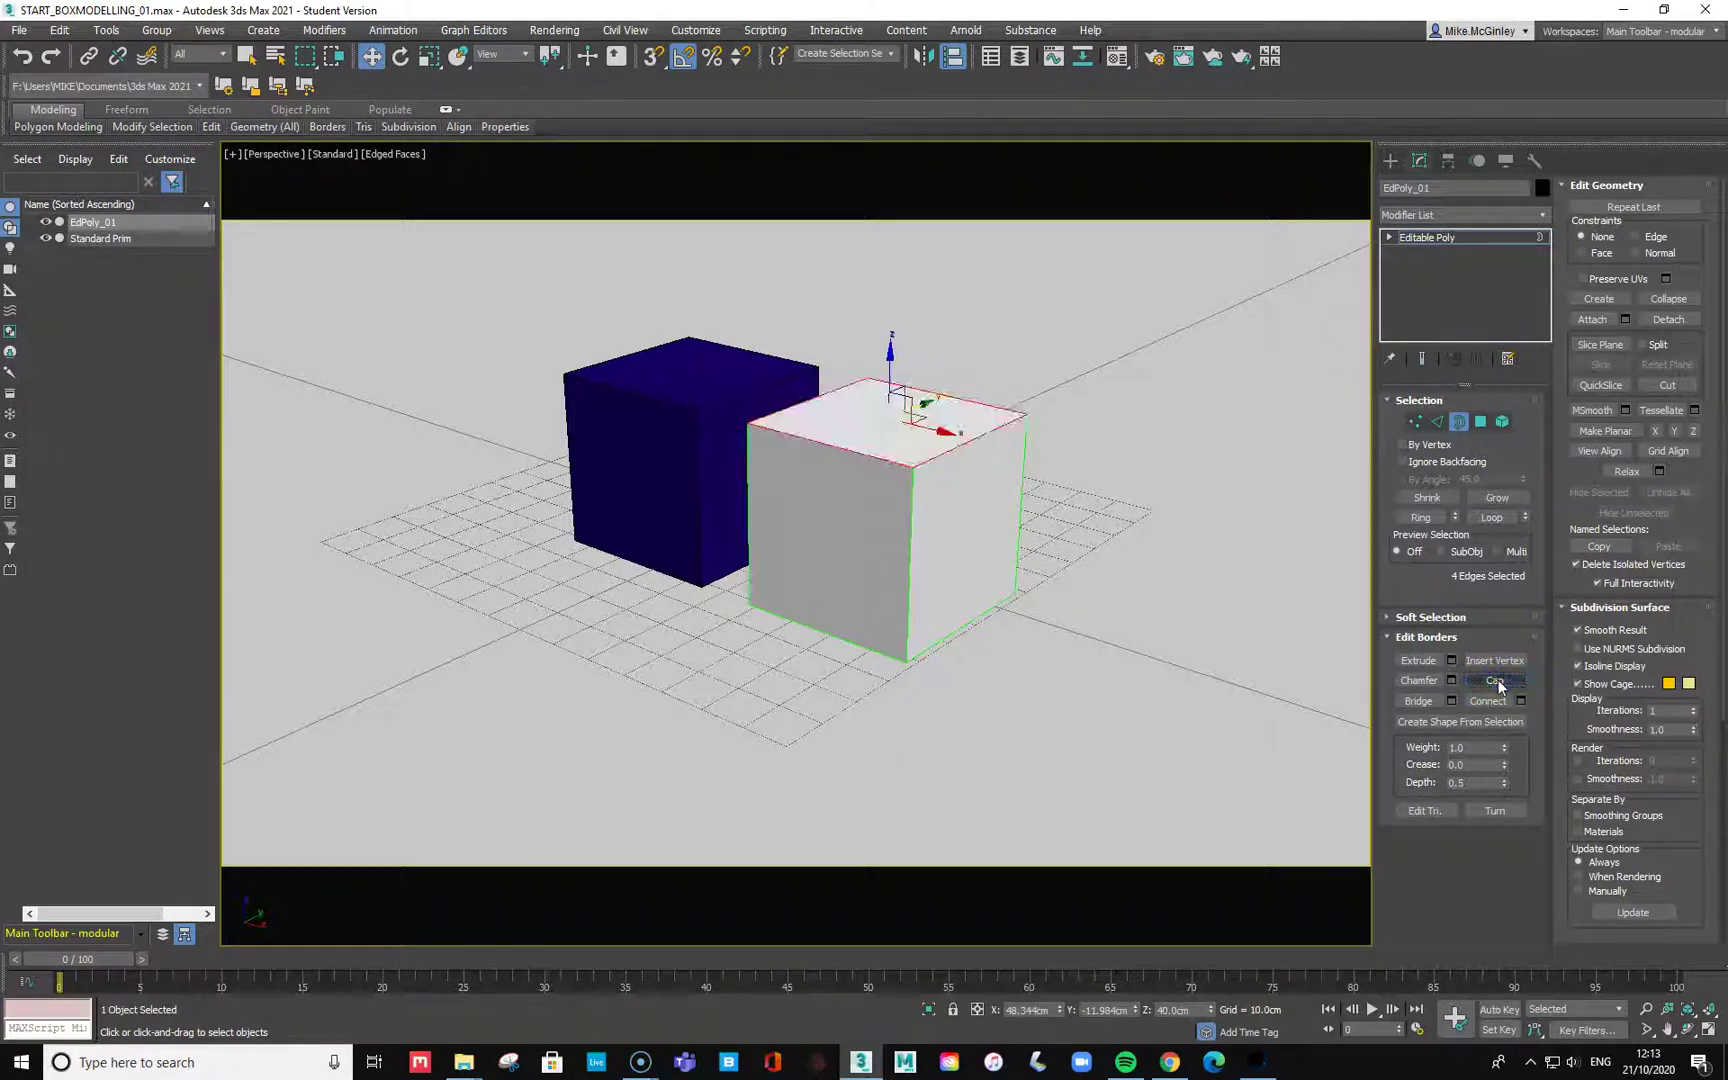
Delete the capped top polygon of EdPoly_01 and stay at Polygon level.
click(1481, 421)
click(965, 429)
key(Delete)
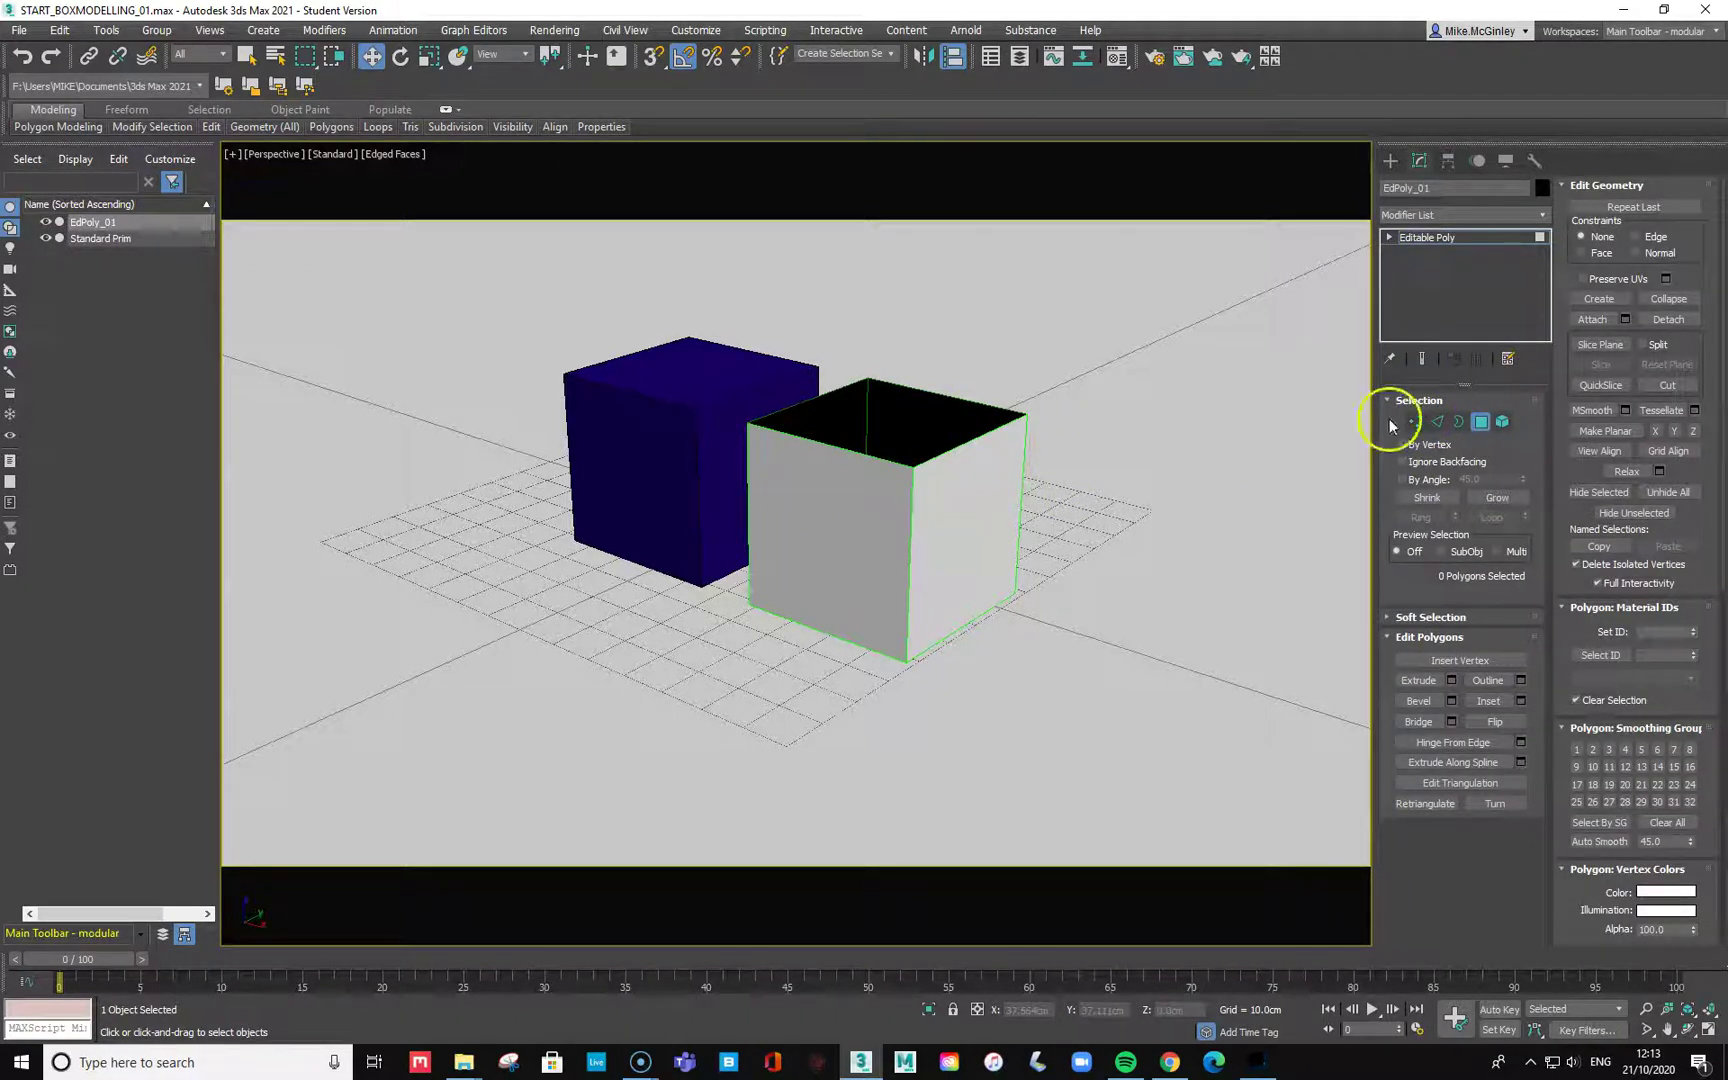
click(1480, 421)
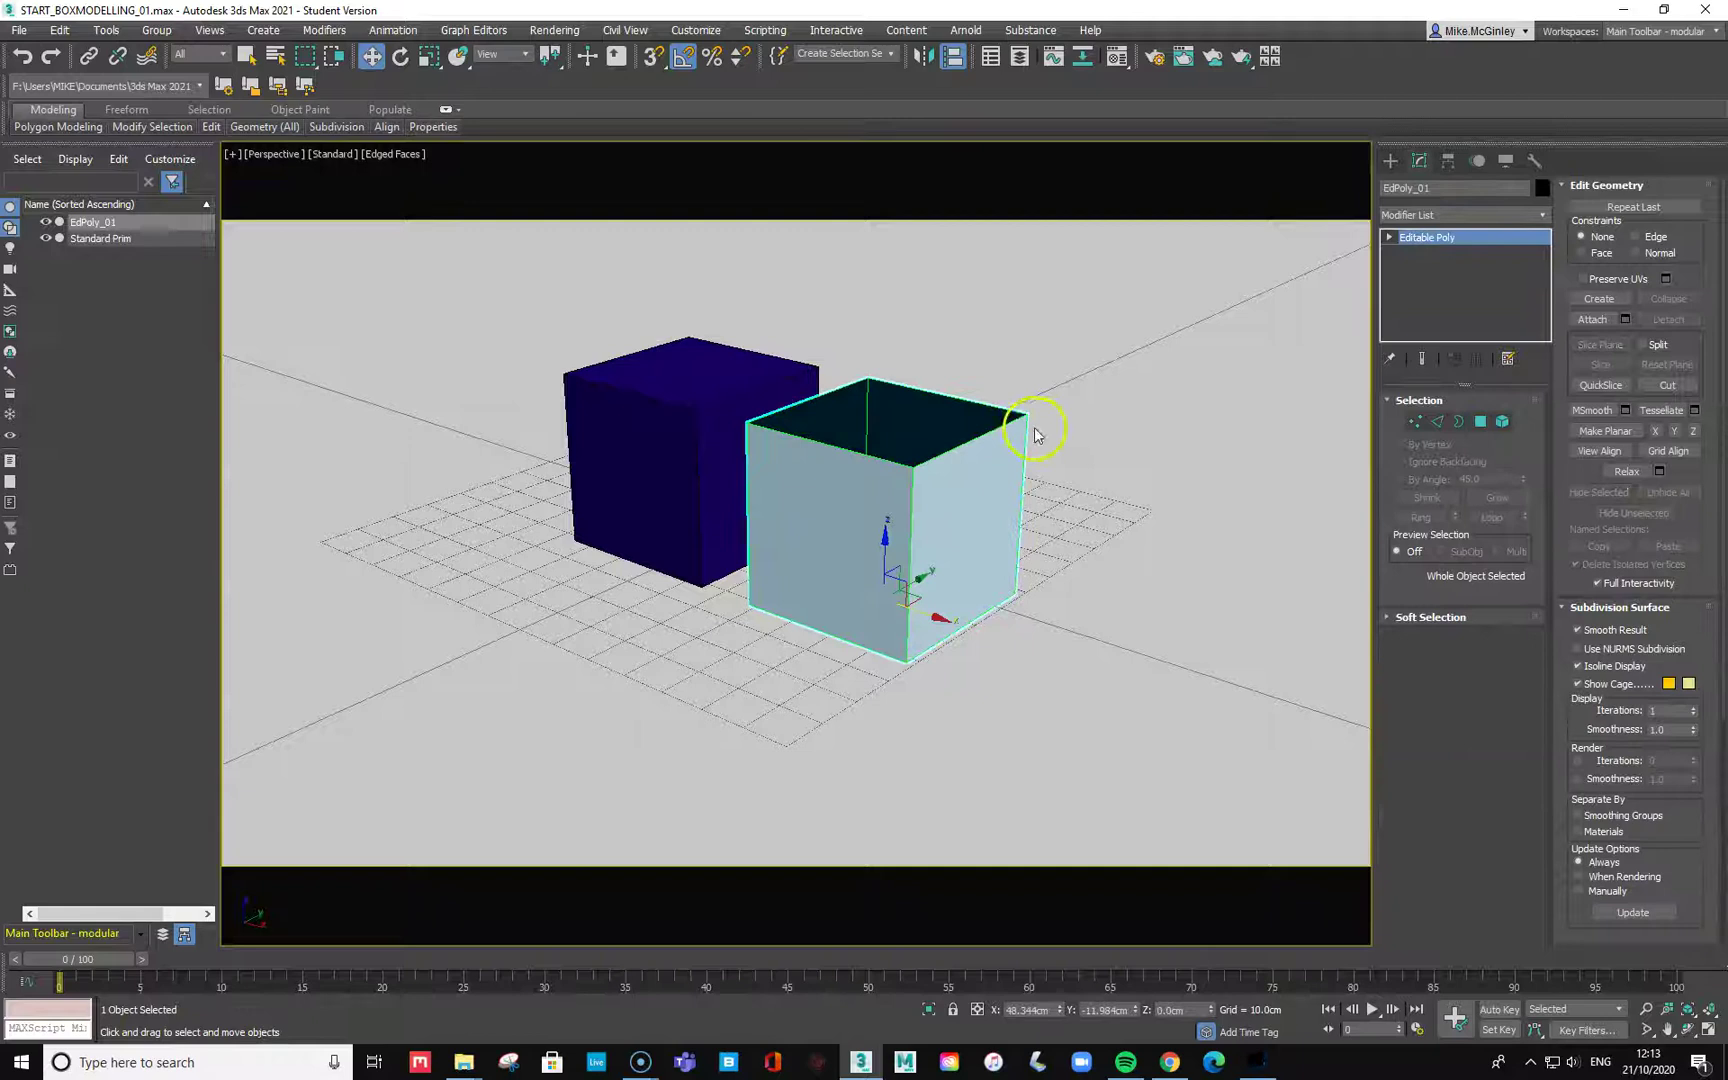
click(1480, 421)
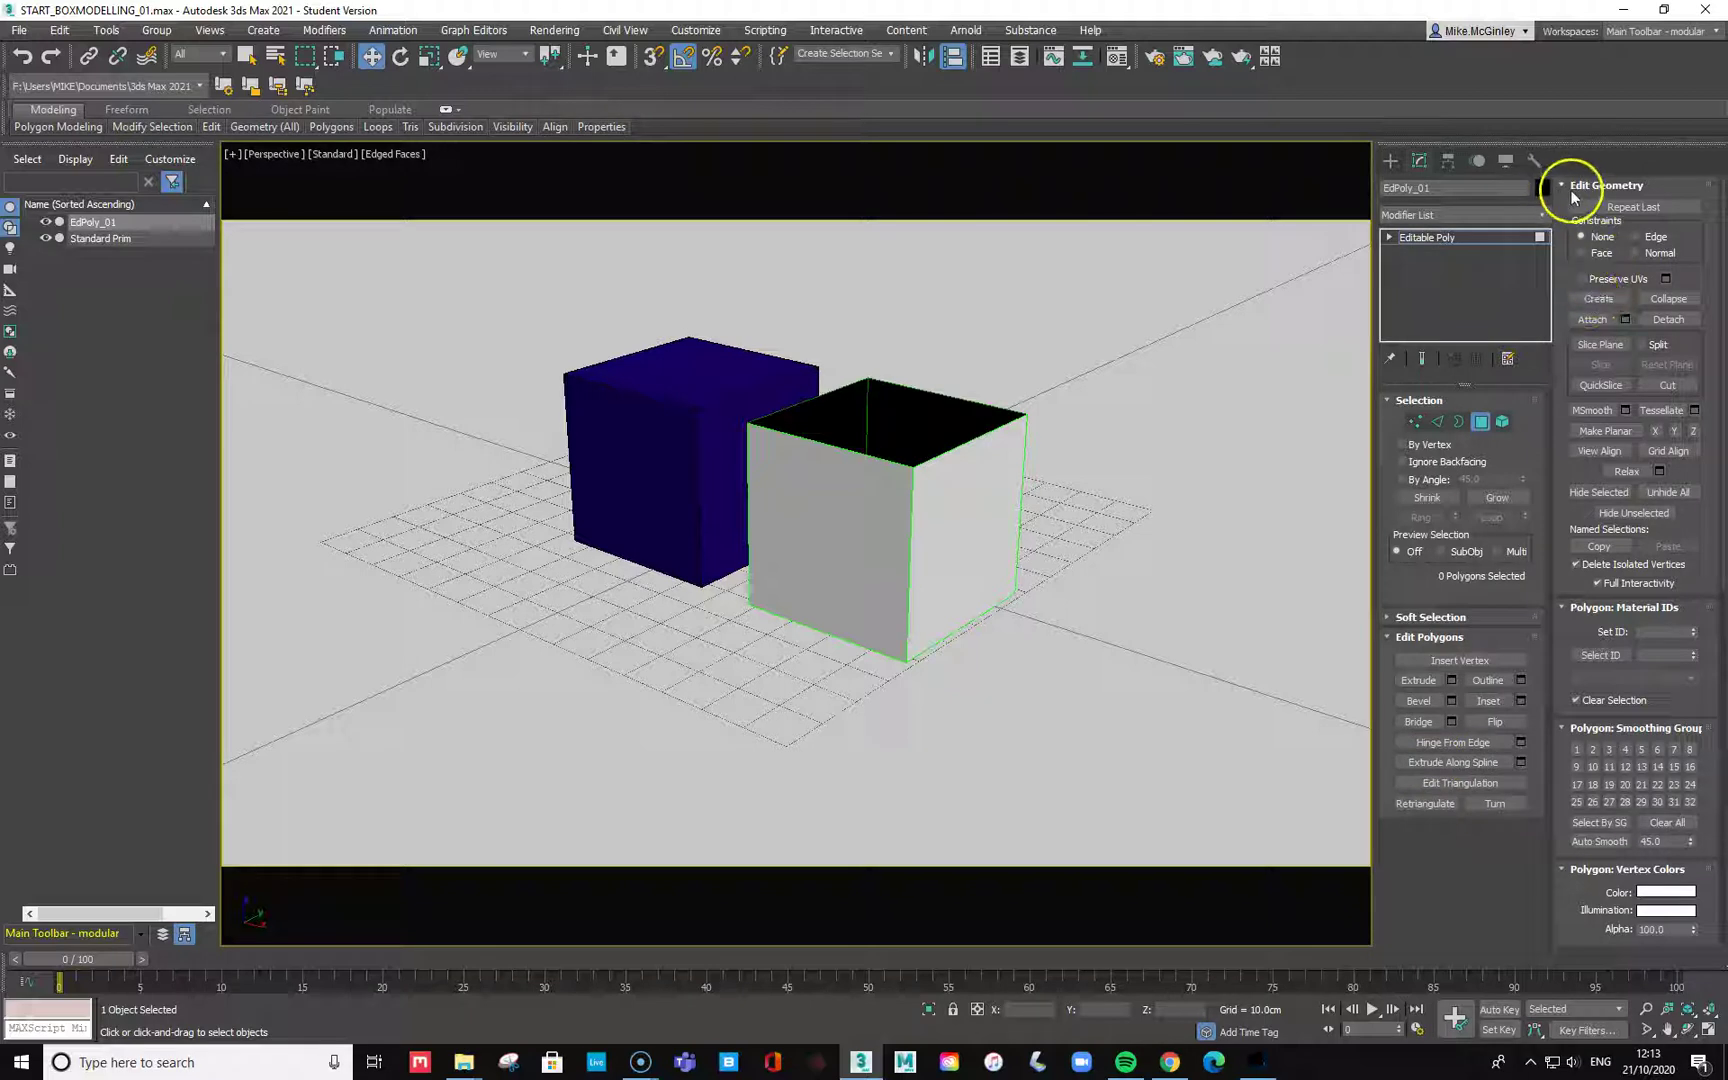
Start the polygon Create tool and turn on 3D snapping with Vertex as the only snap type, disabling Perpendicular and Edge/Segment.
click(1600, 299)
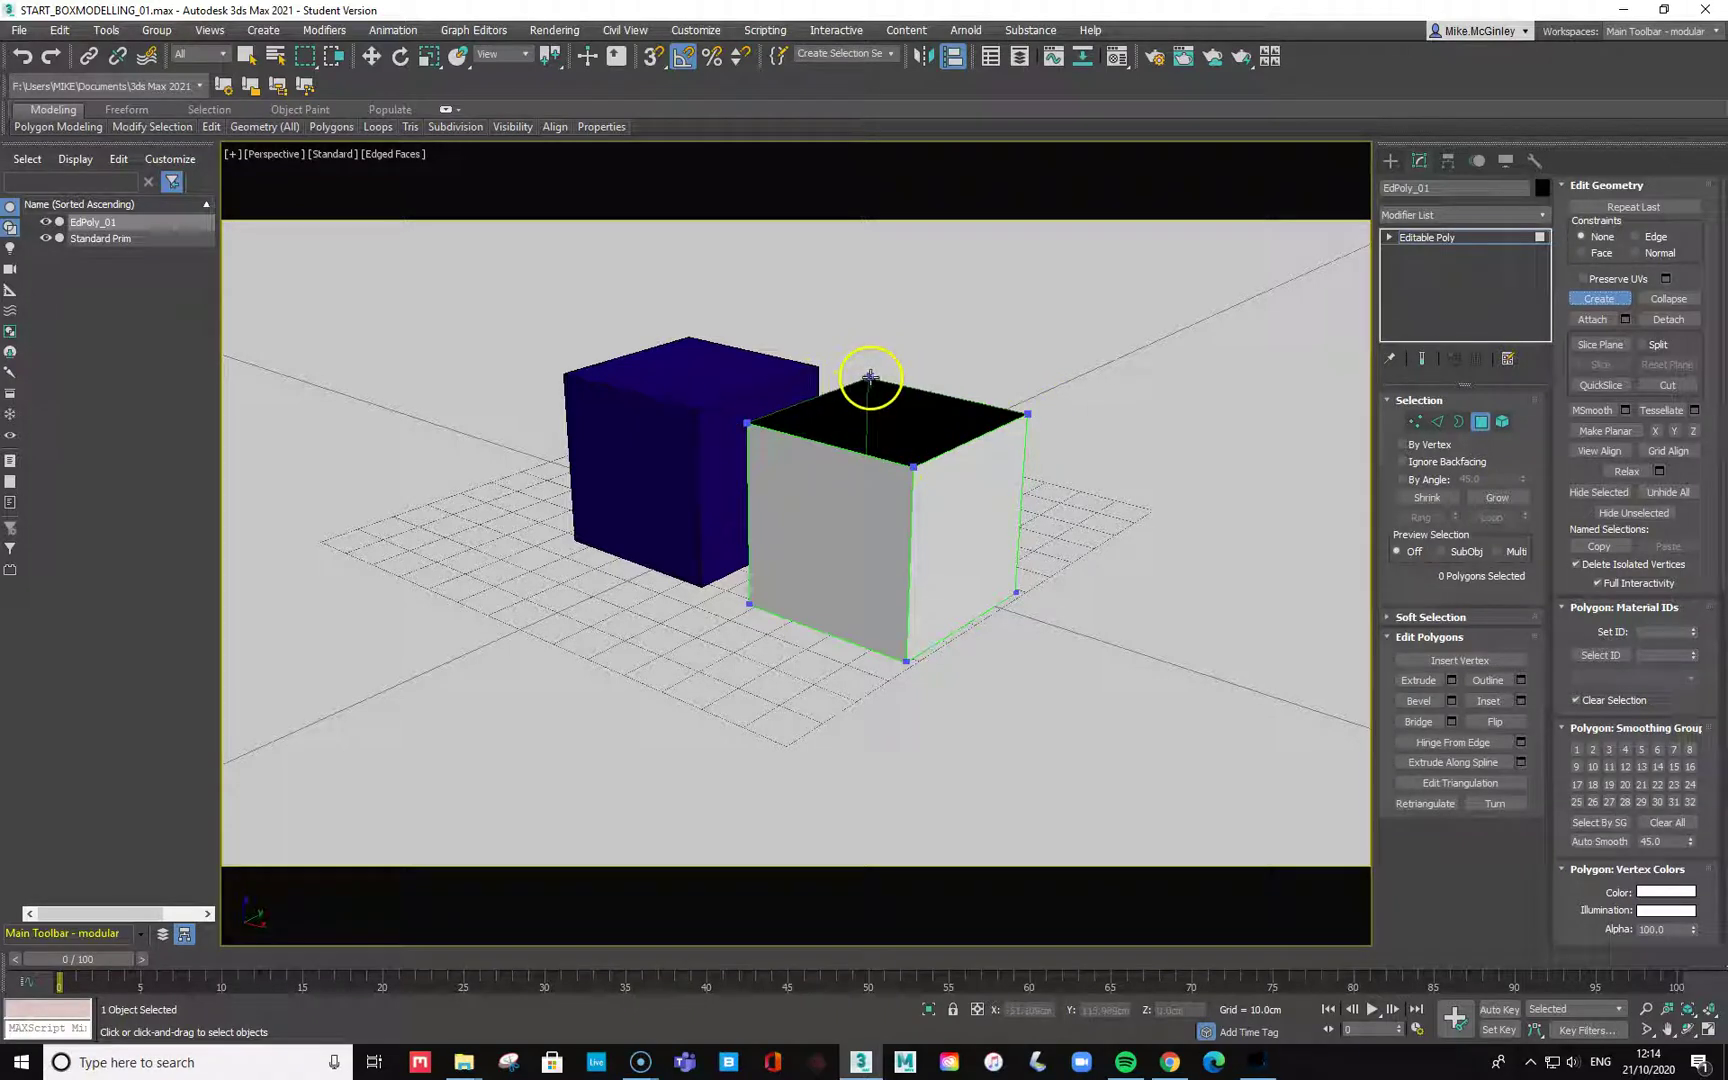
click(651, 60)
click(651, 58)
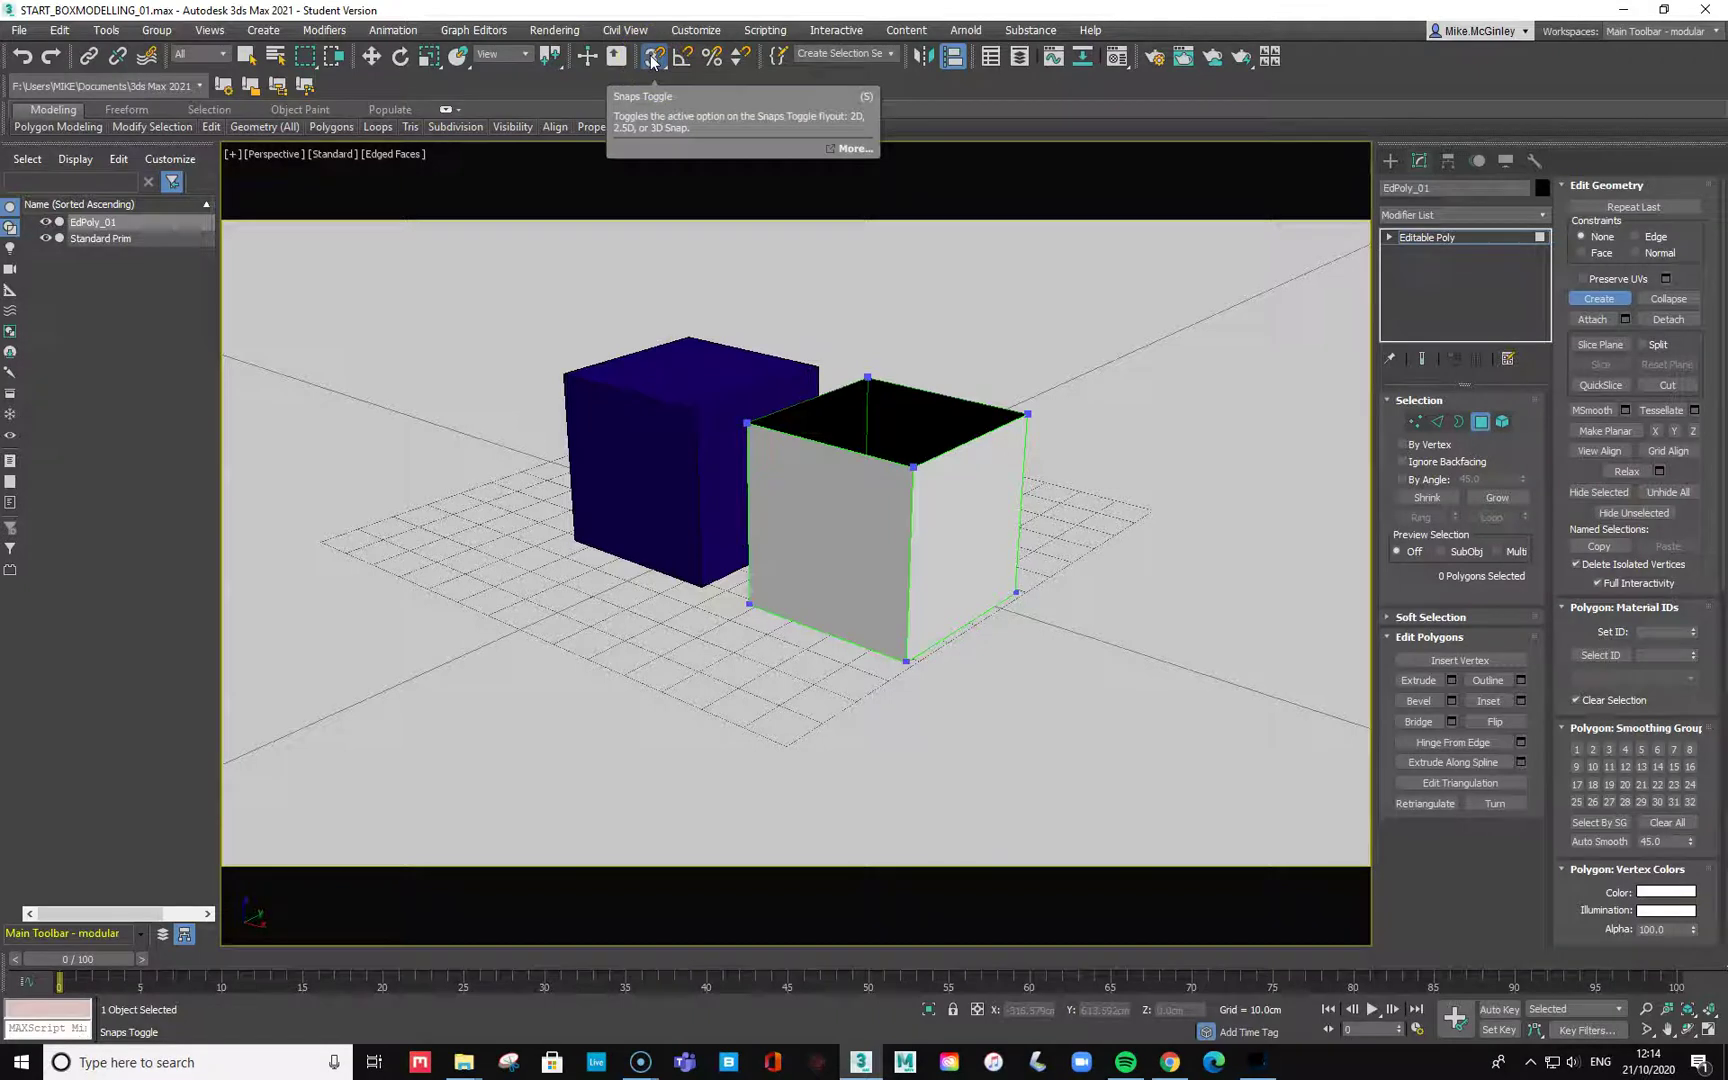
right_click(651, 60)
drag(817, 417, 1038, 280)
click(977, 374)
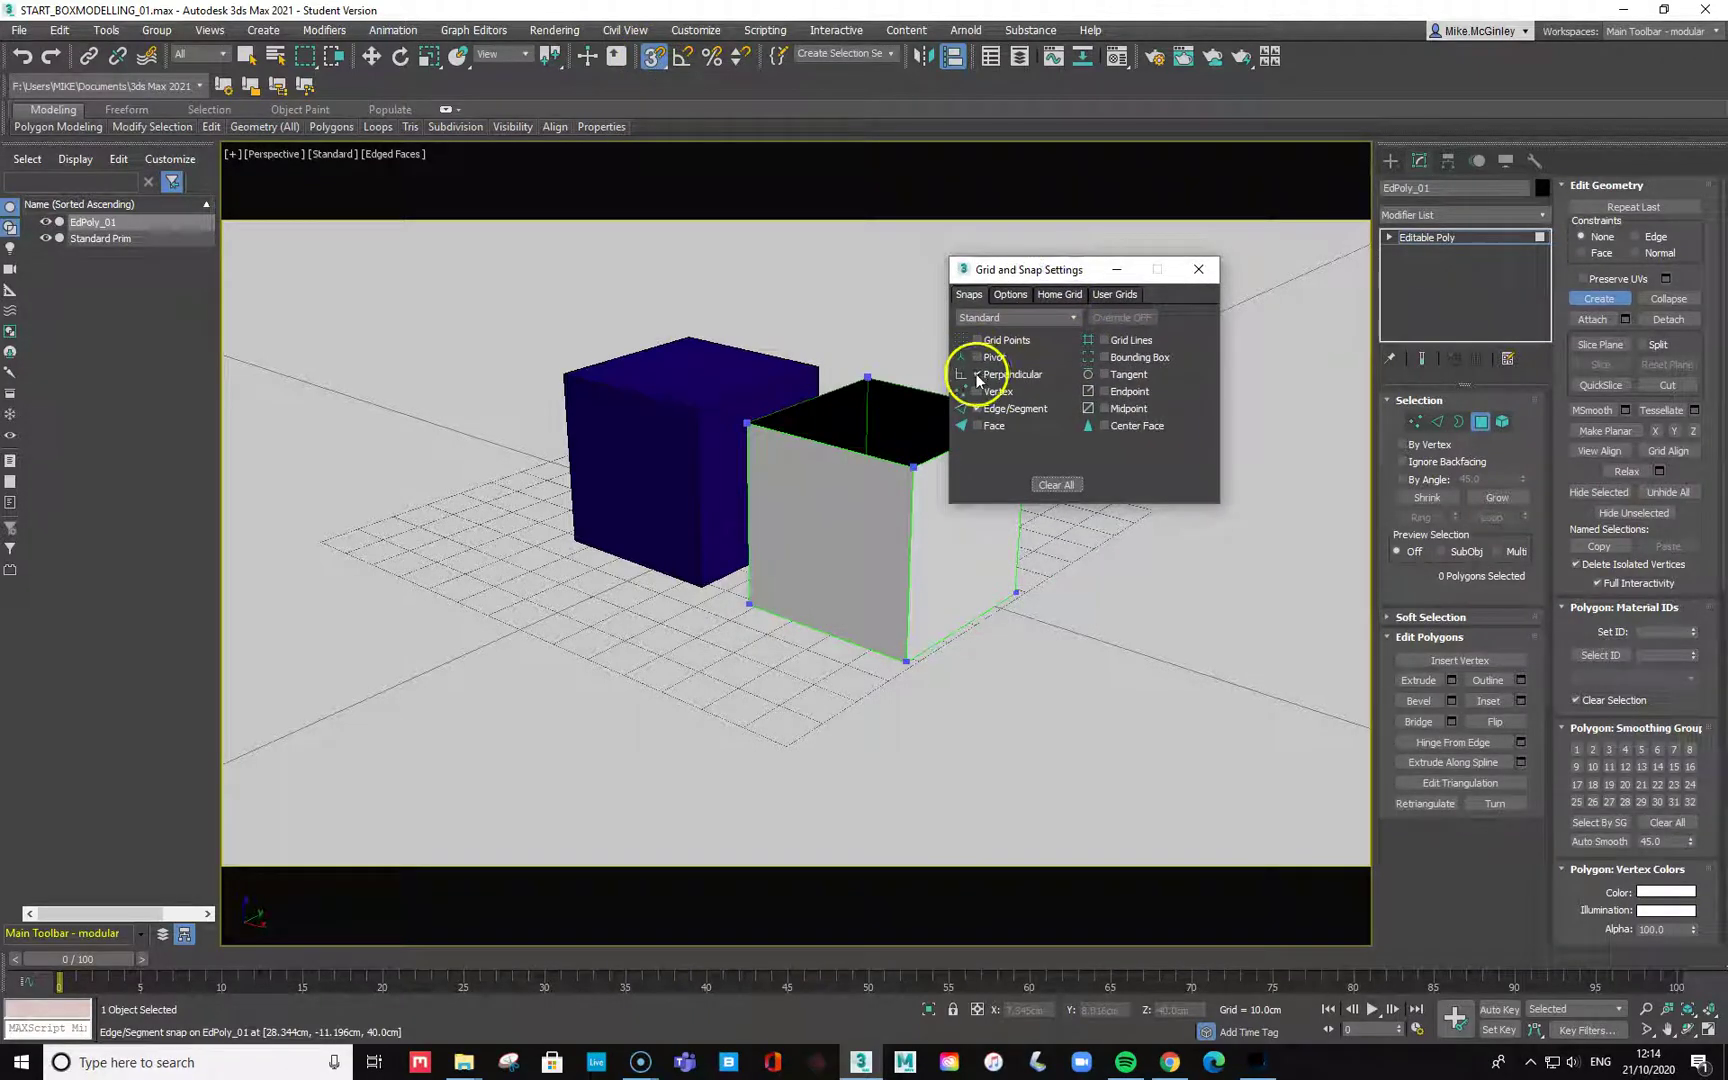
click(977, 408)
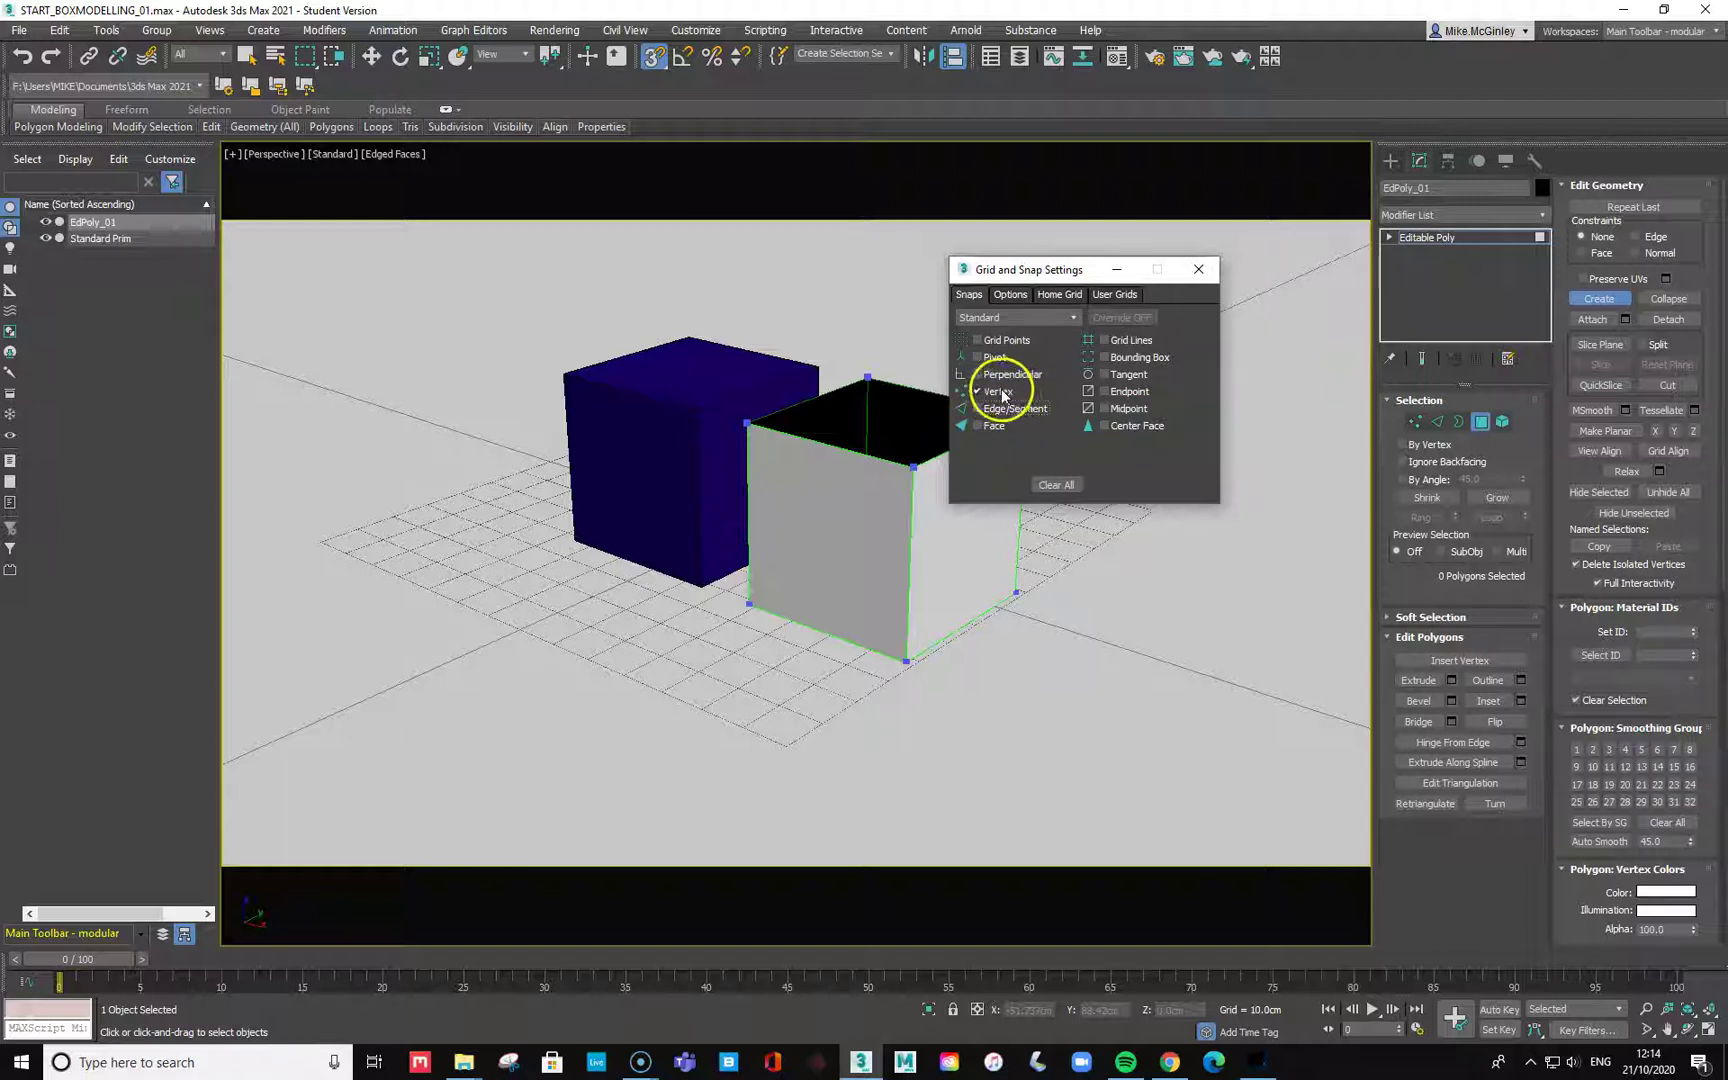
click(1198, 269)
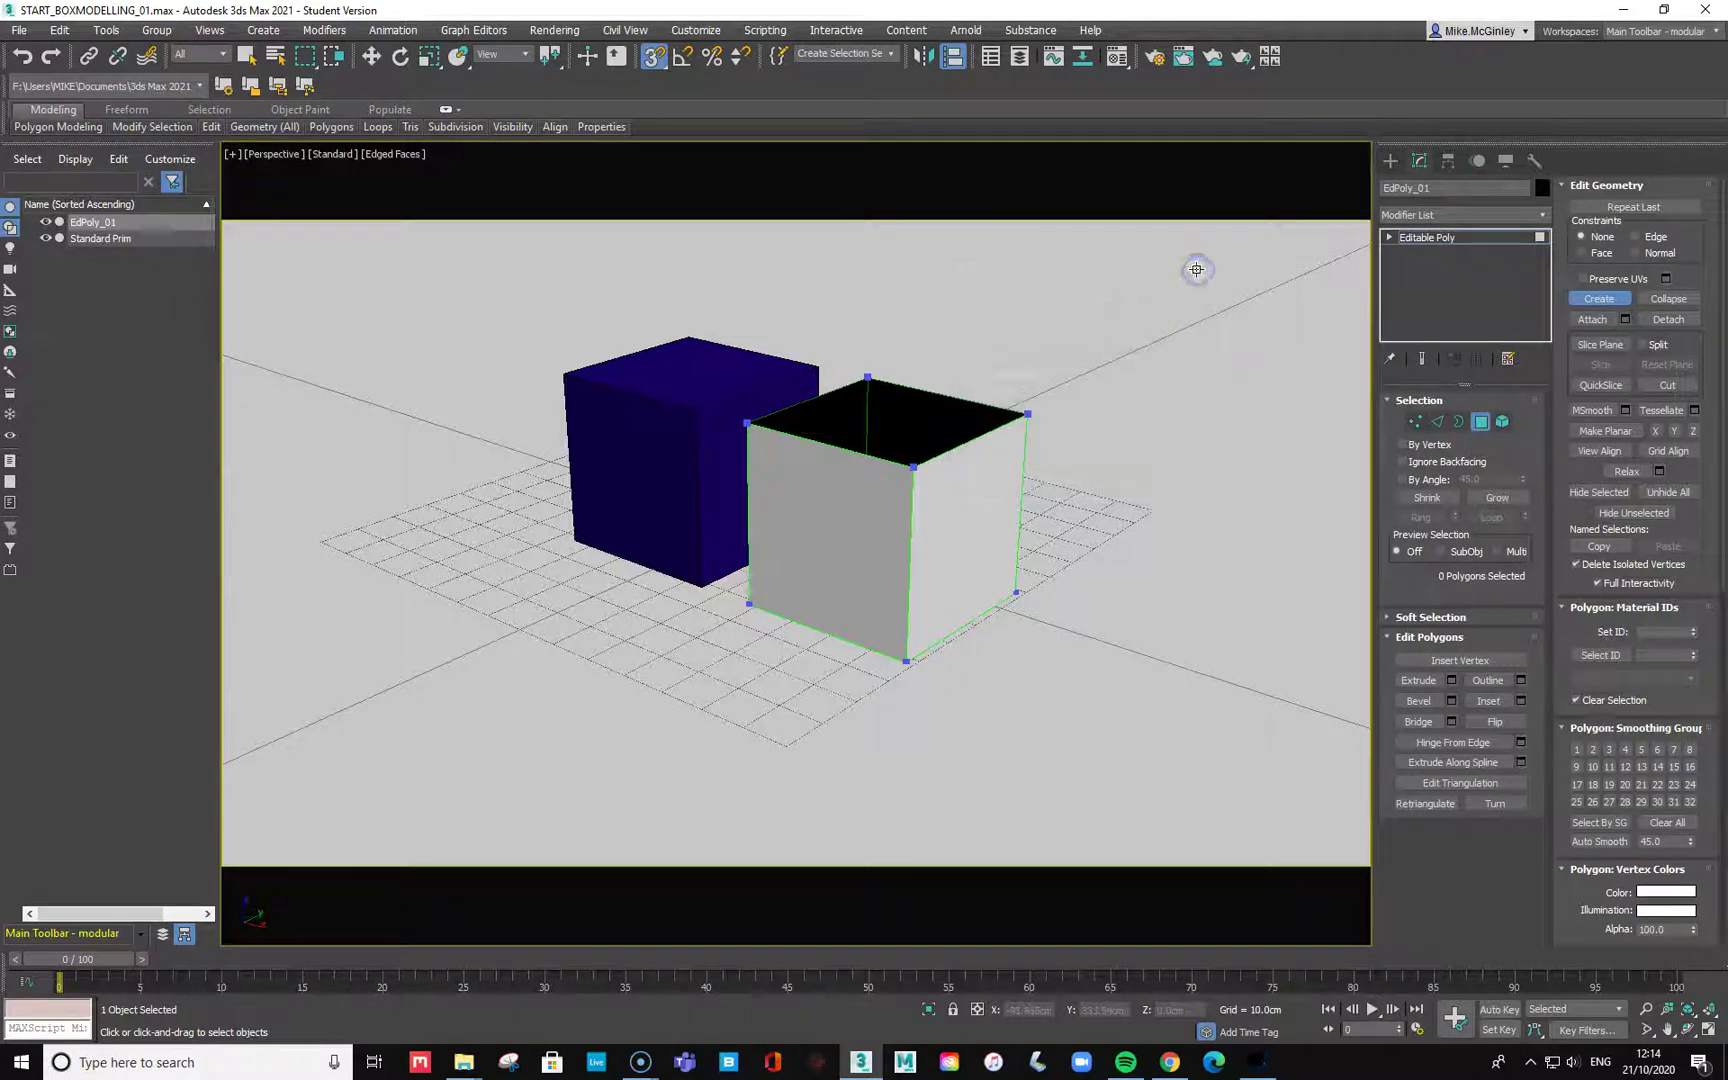
Create a polygon across EdPoly_01's open top by snapping around its four corner vertices, and delete that polygon.
click(867, 377)
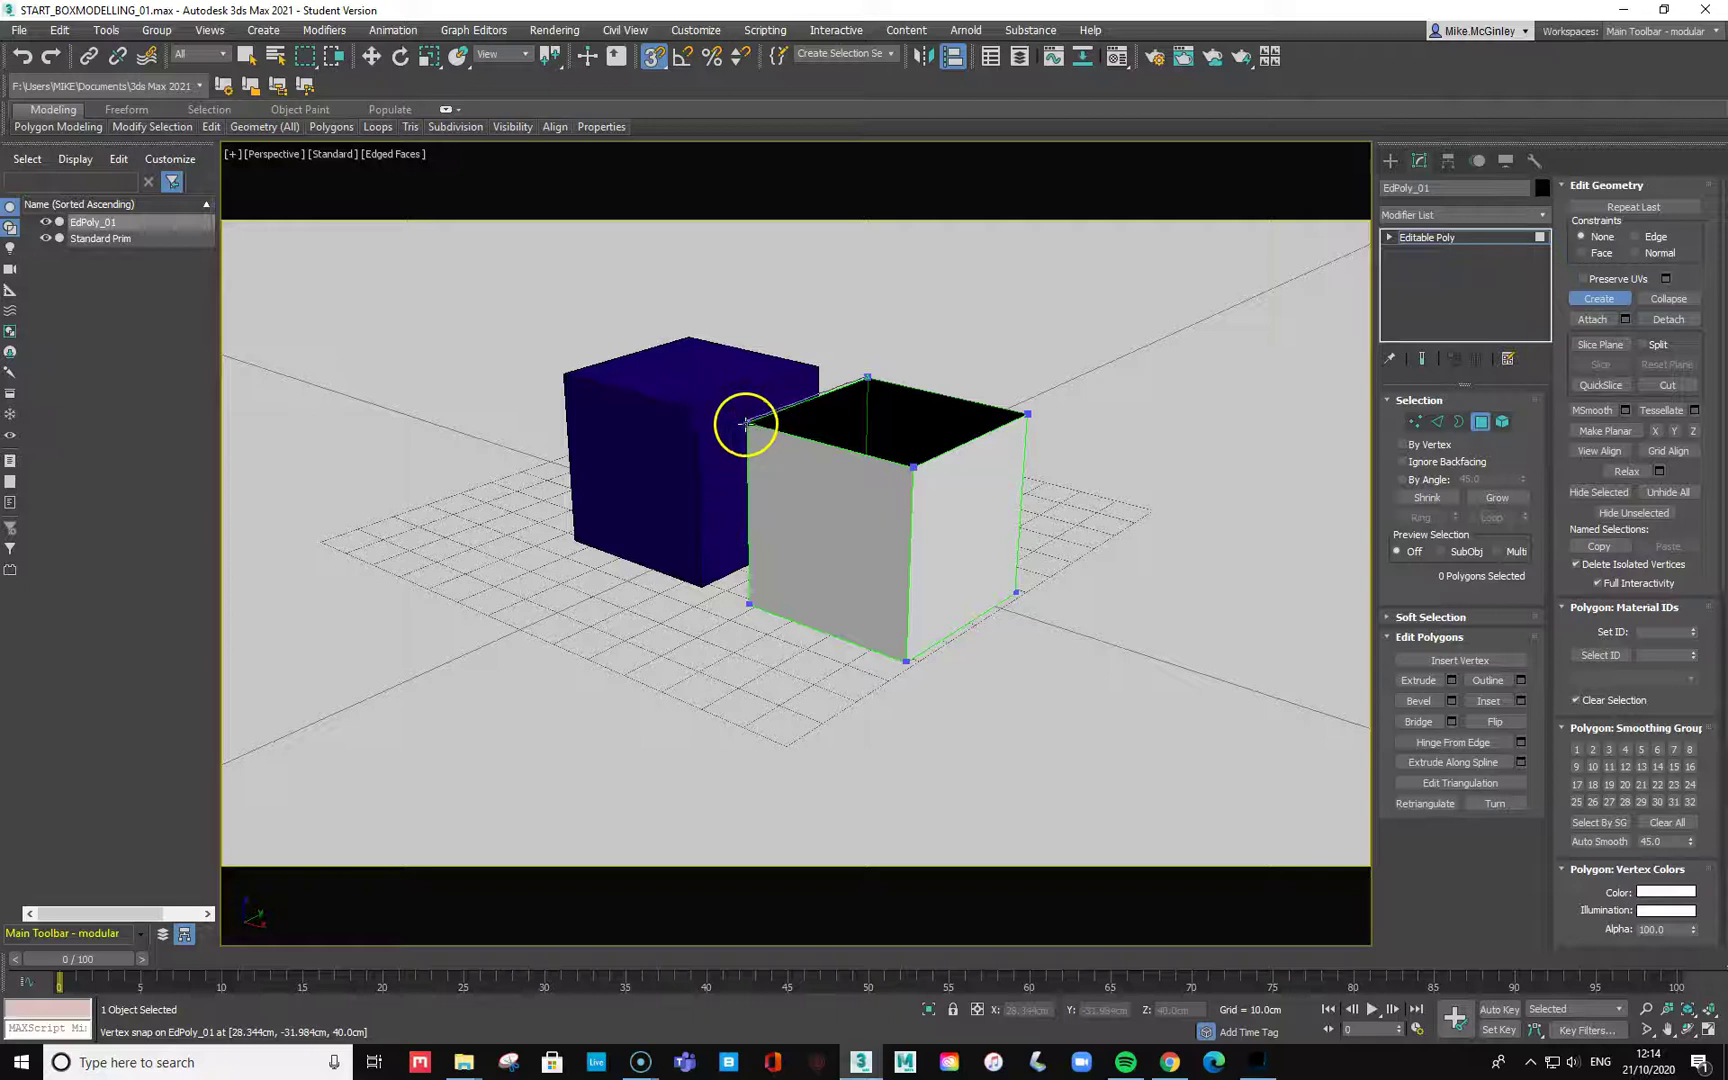
click(913, 467)
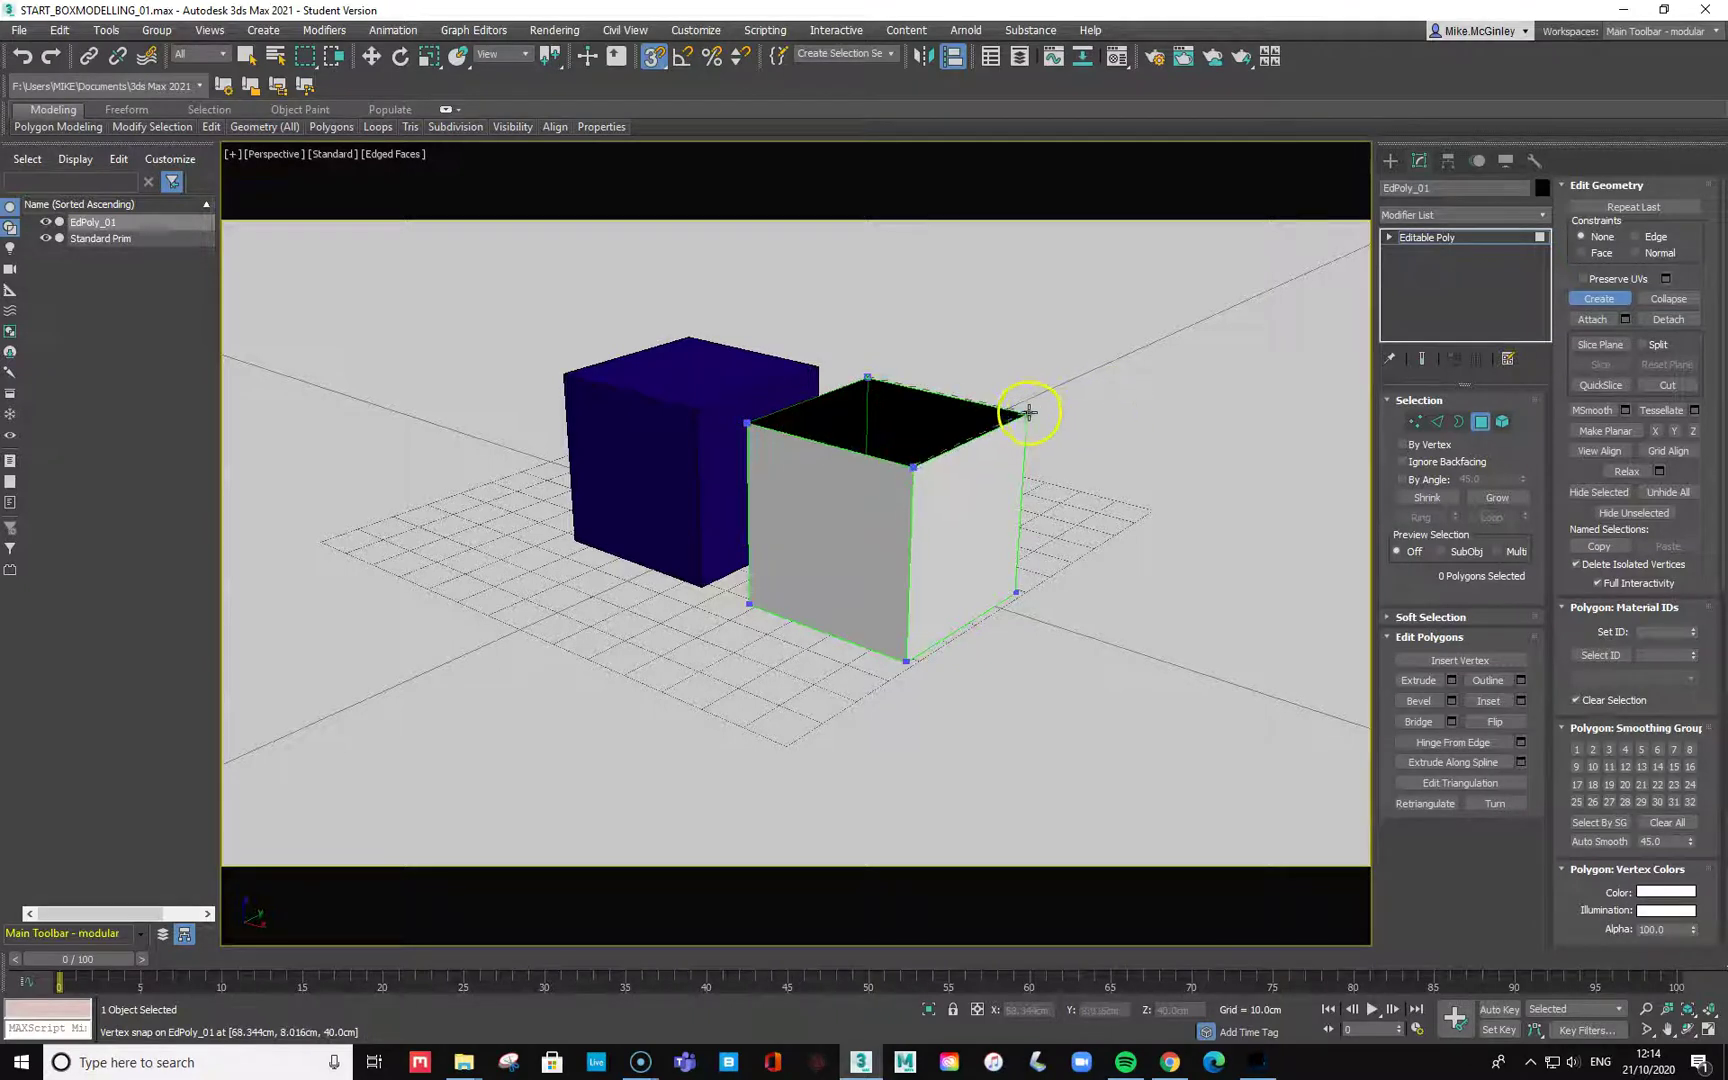
click(867, 377)
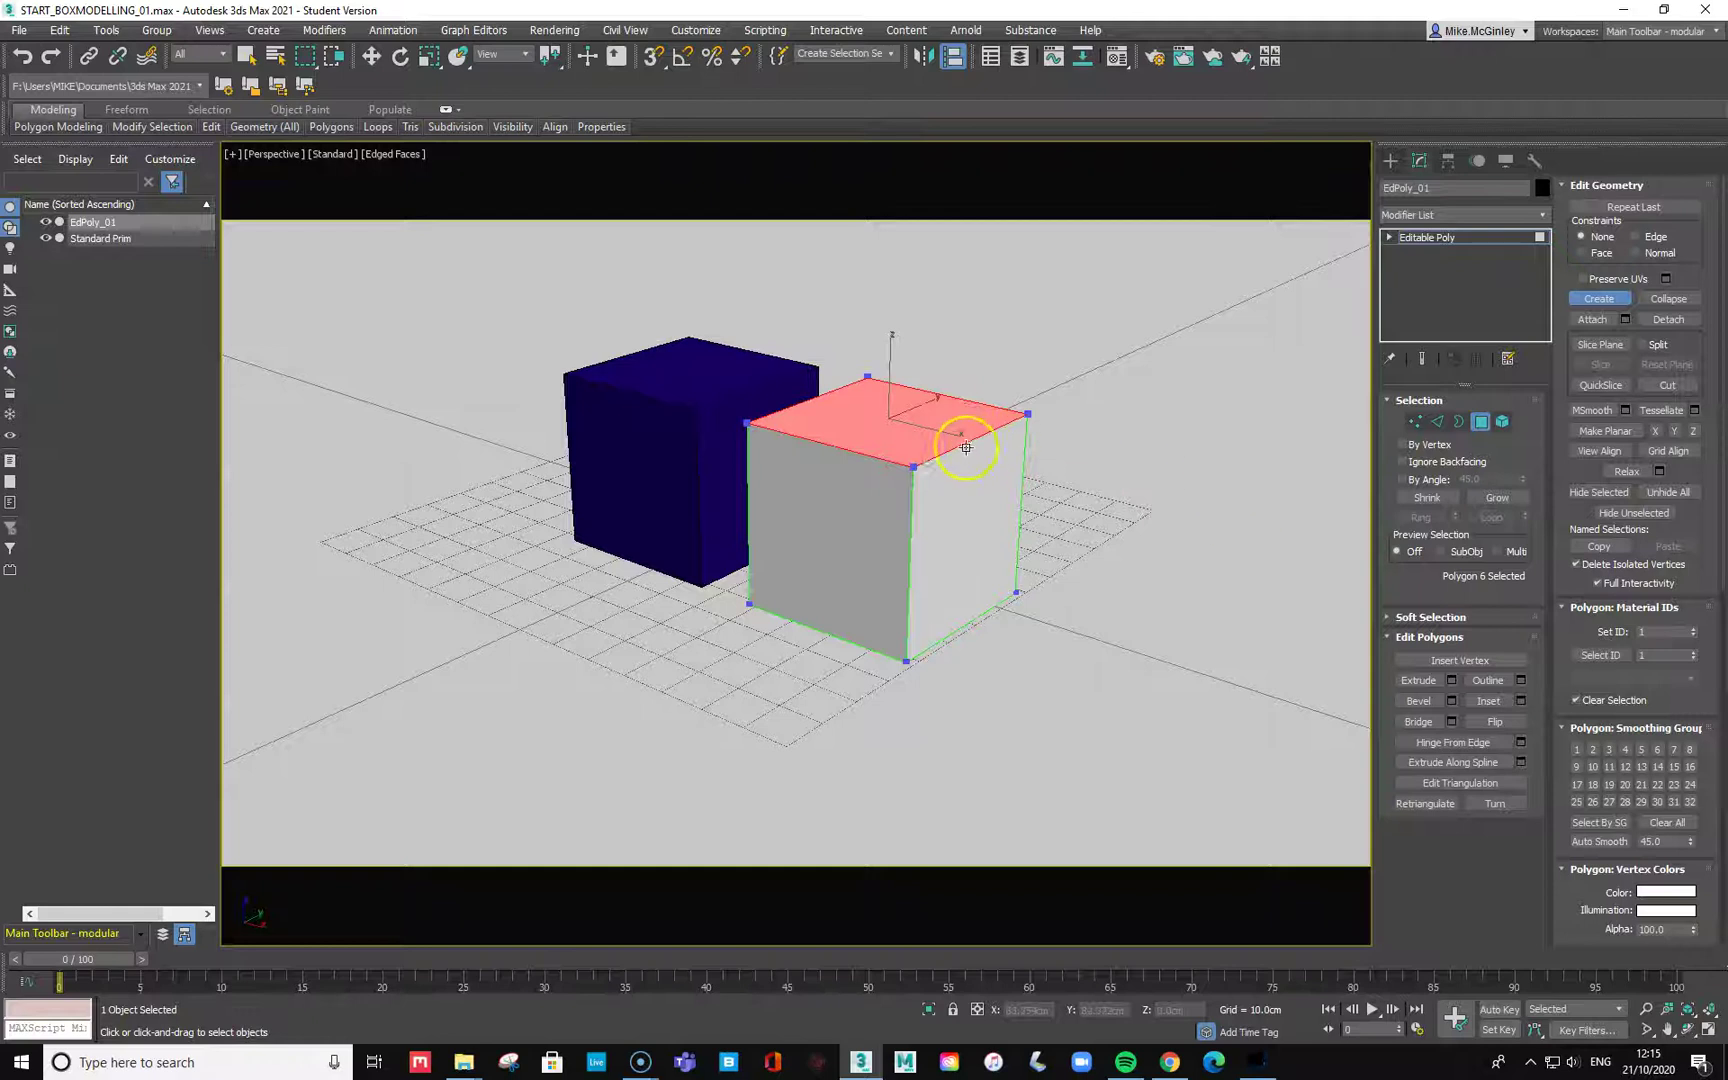
key(Delete)
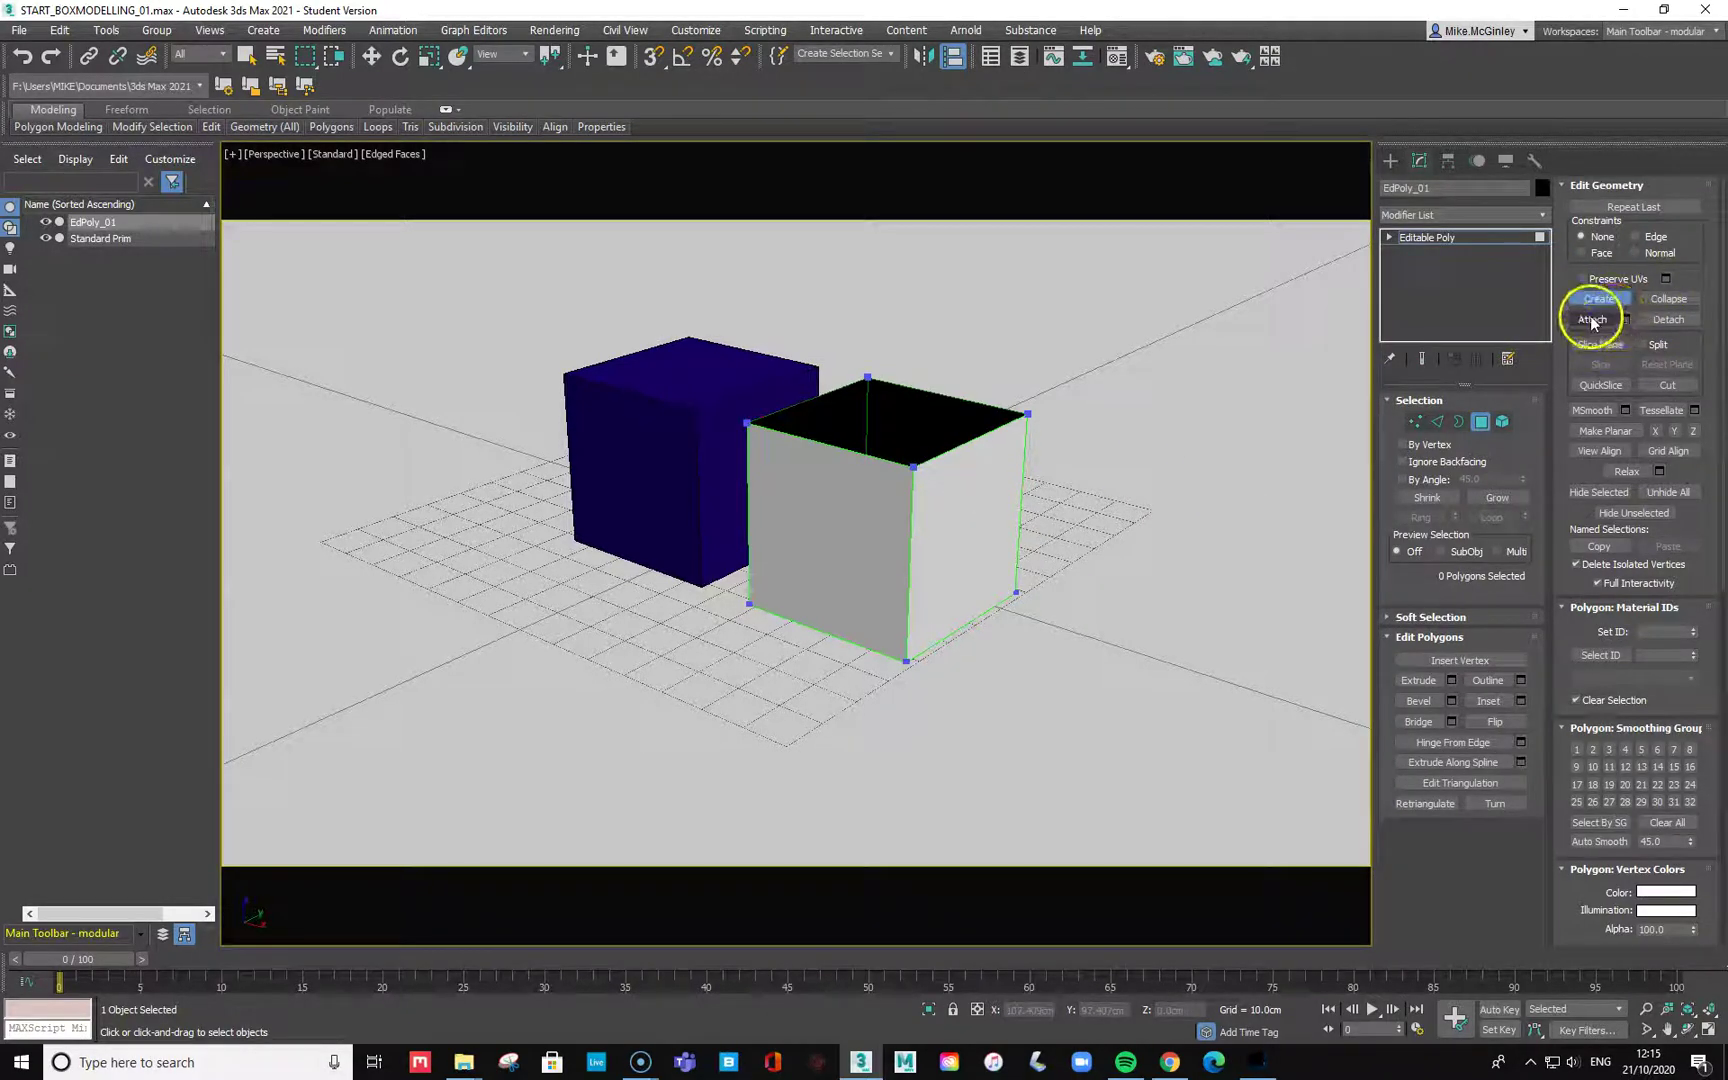
Select the top corner vertex of EdPoly_01 nearest the viewer at Vertex level and split it with Break.
click(1416, 422)
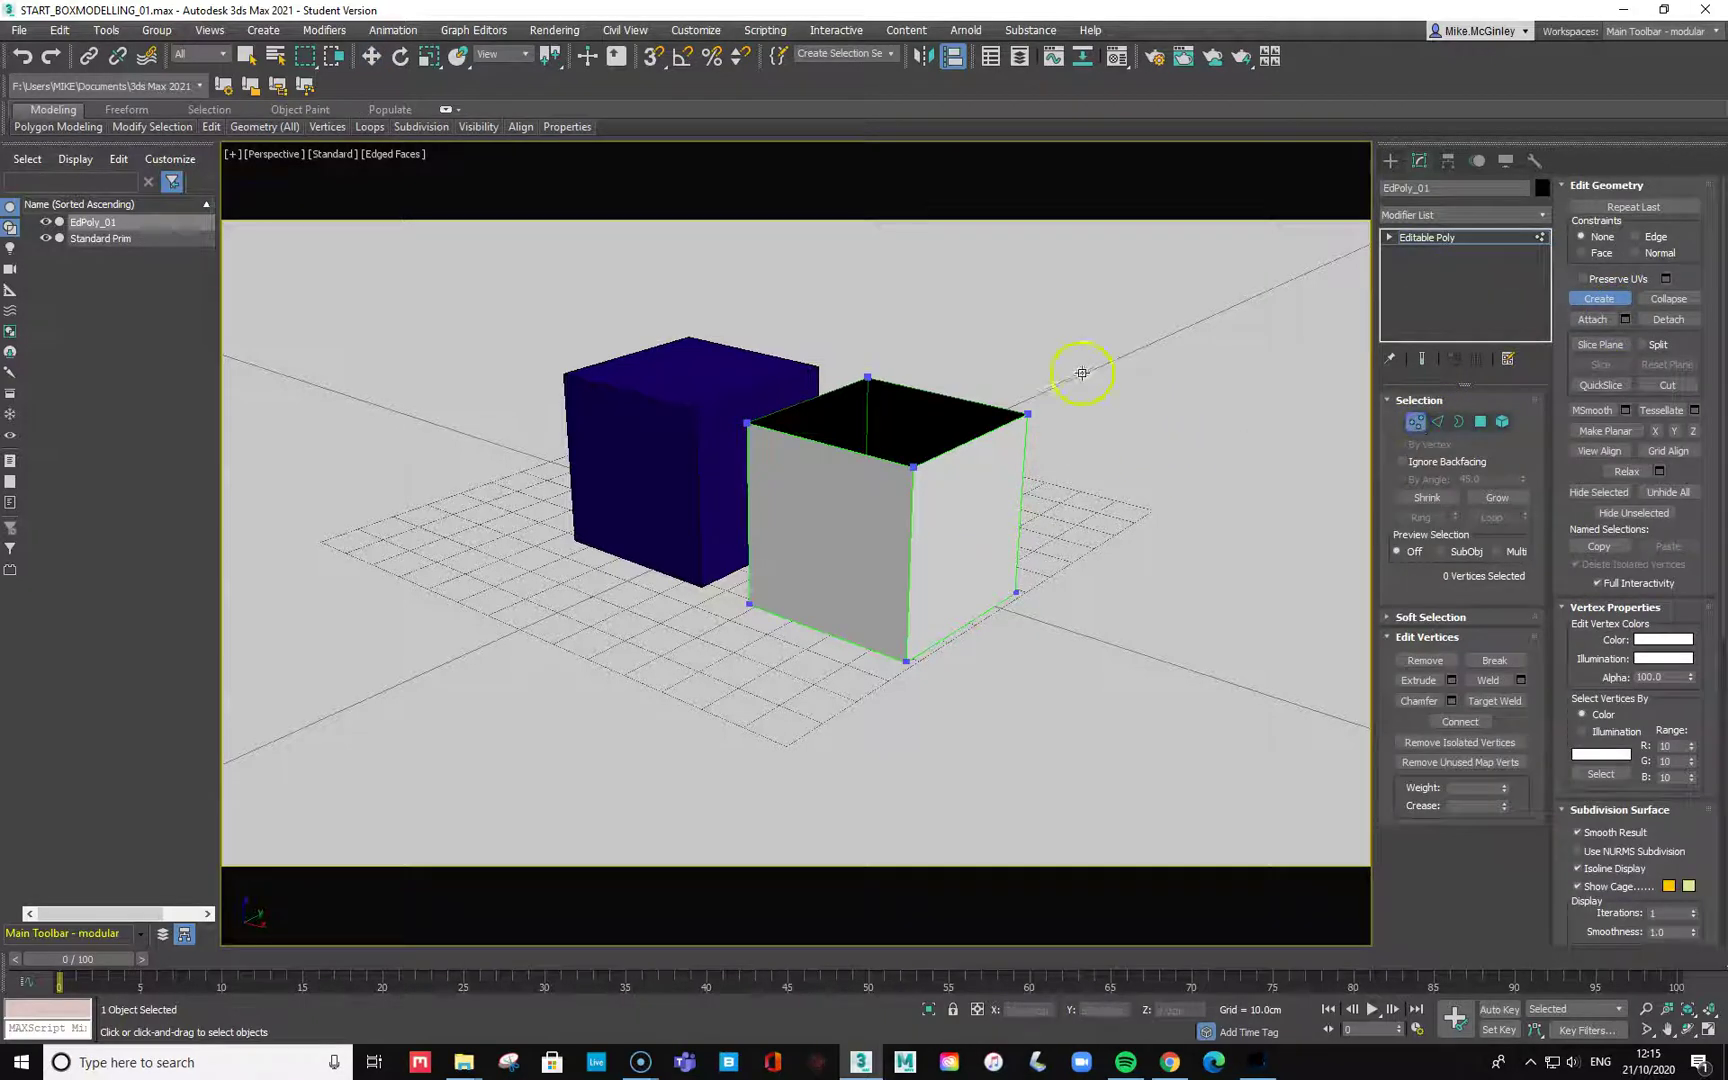
click(902, 485)
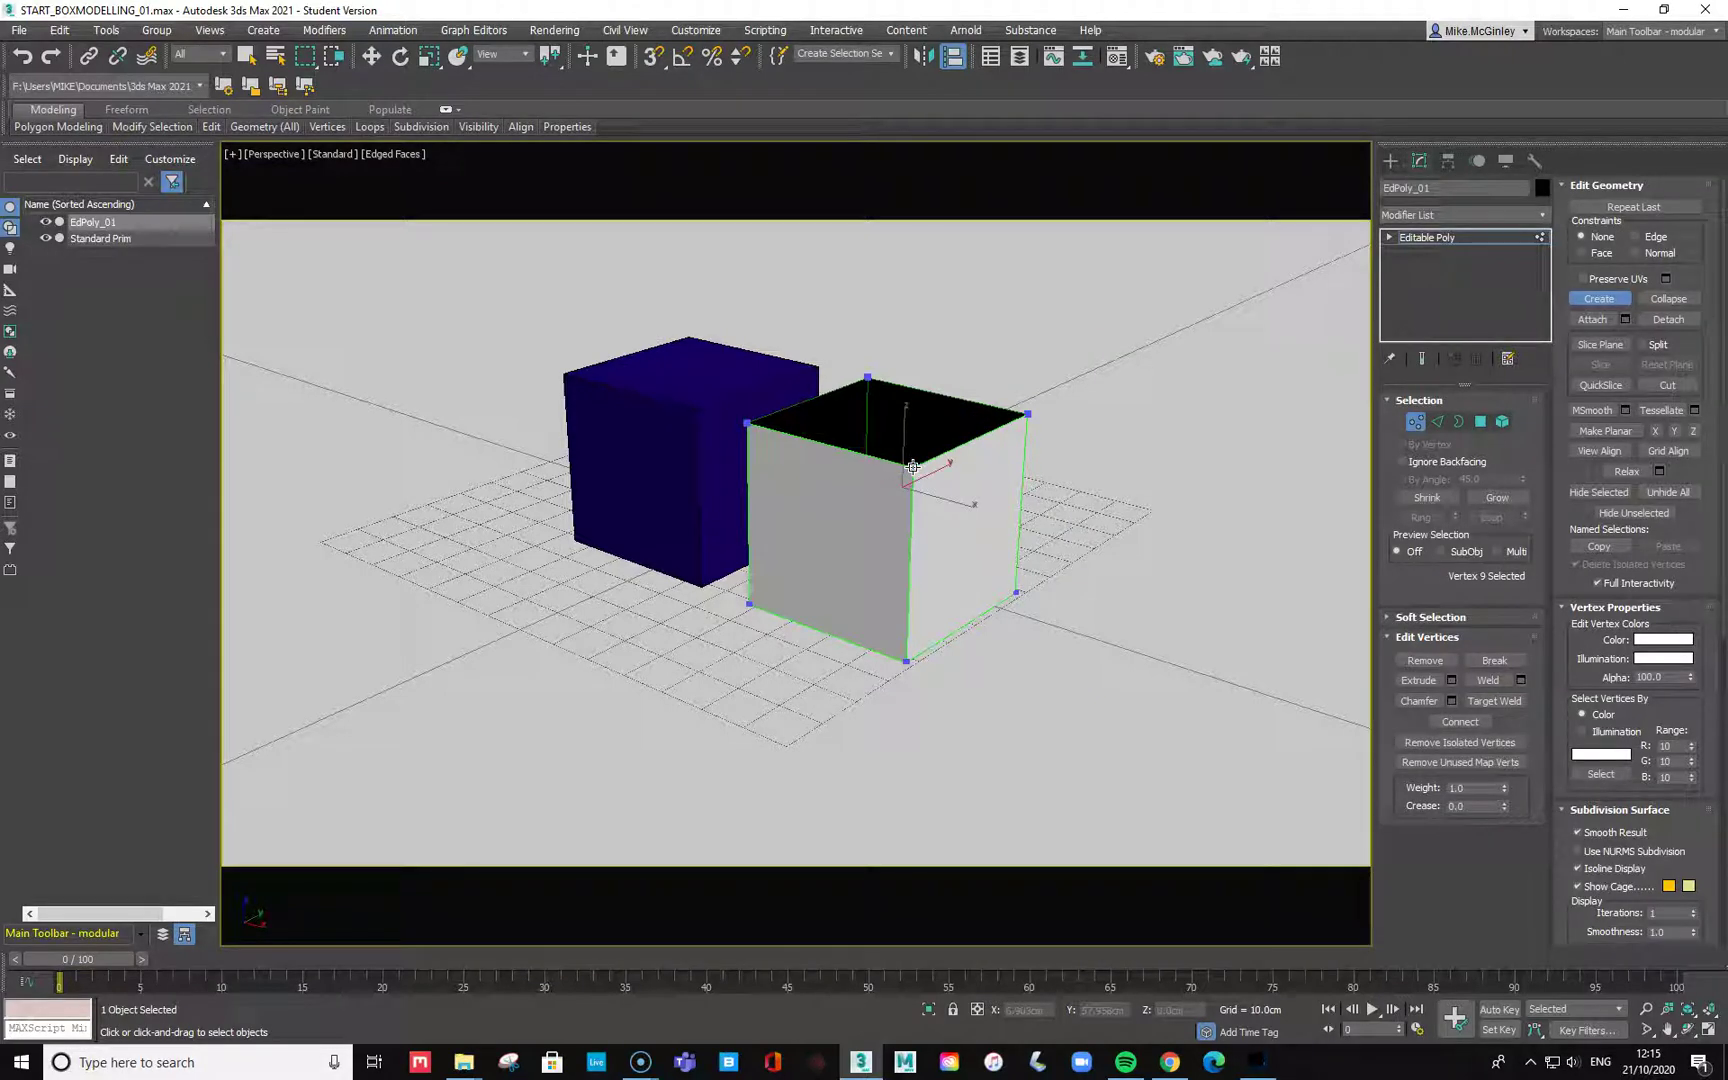
key(w)
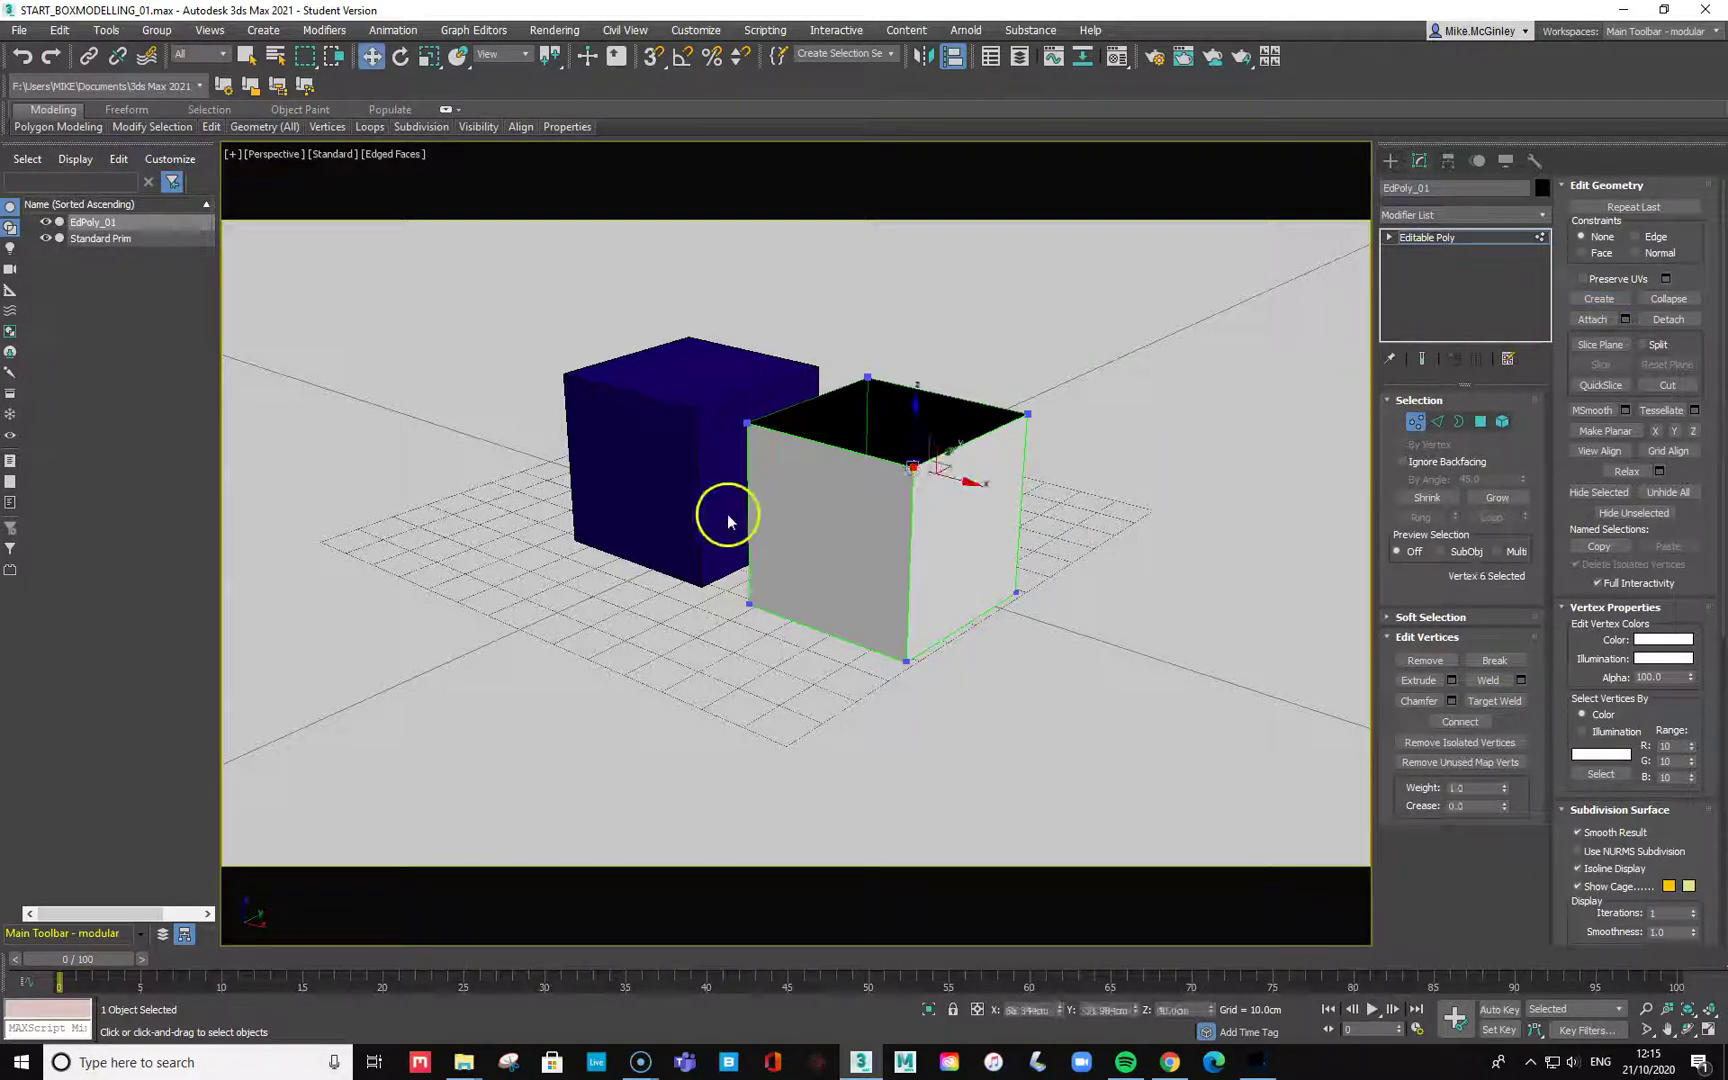
drag(964, 476, 937, 528)
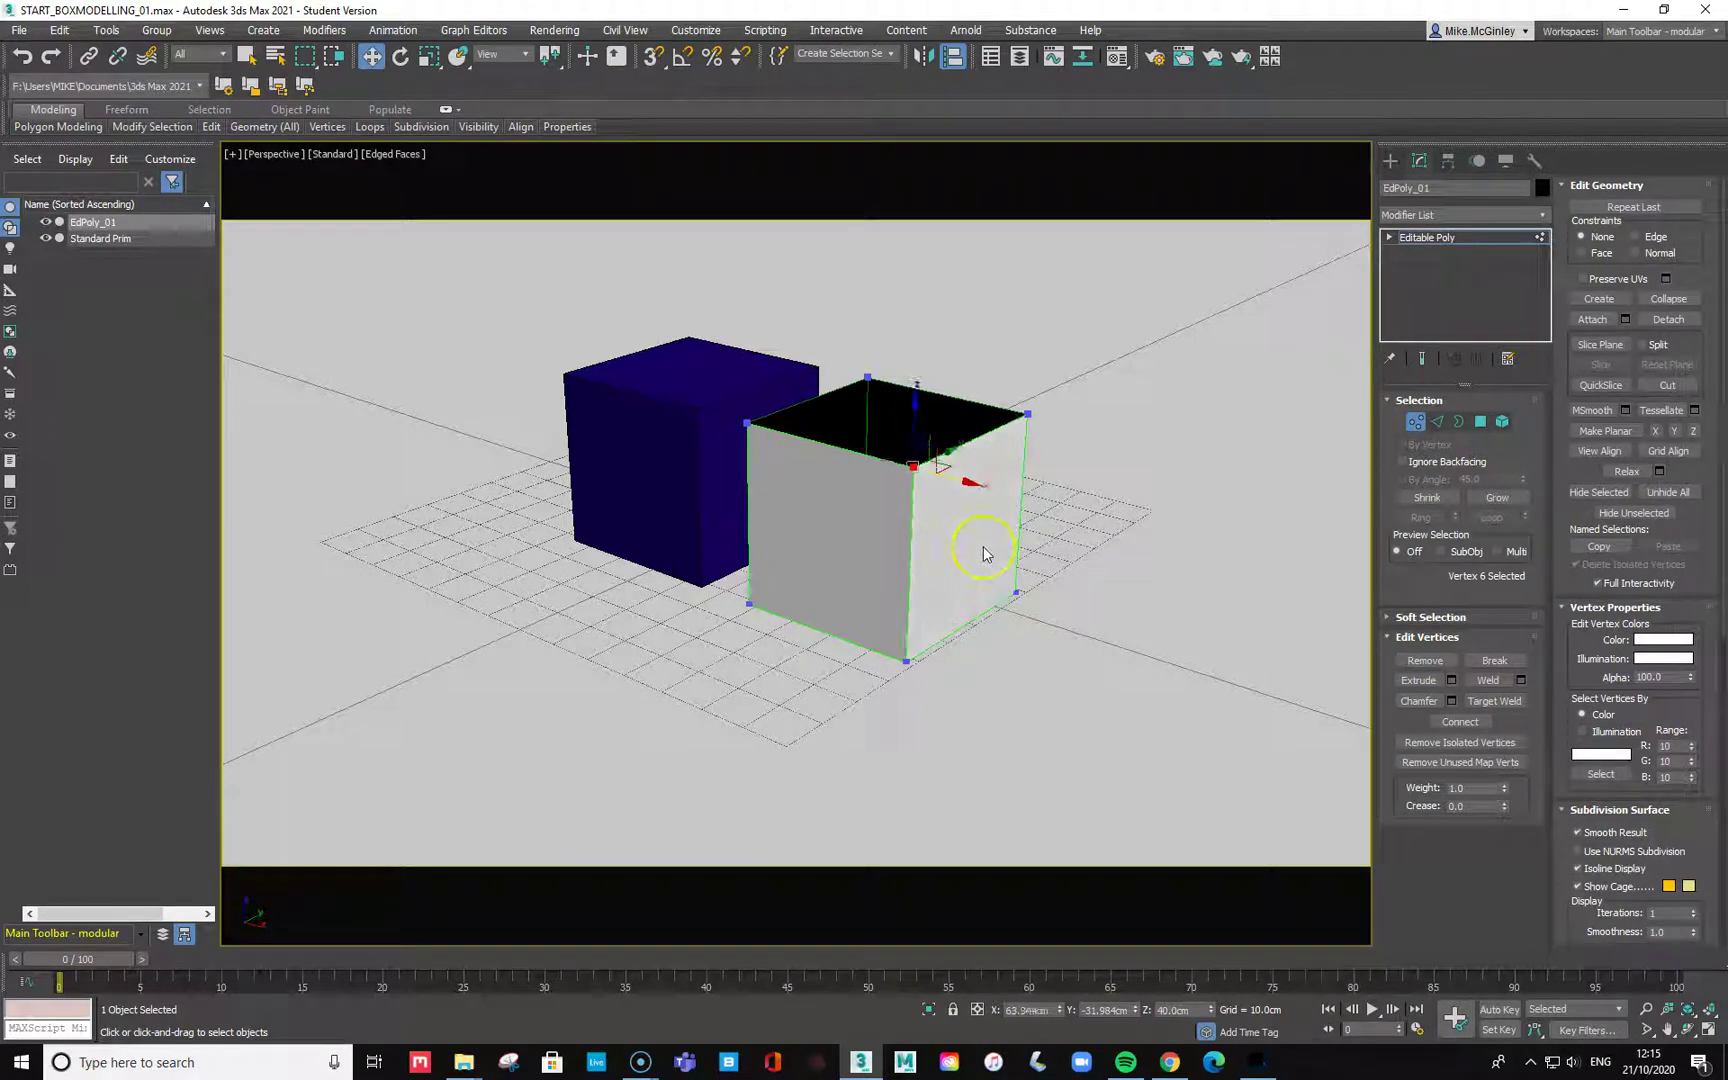
click(910, 469)
right_click(911, 467)
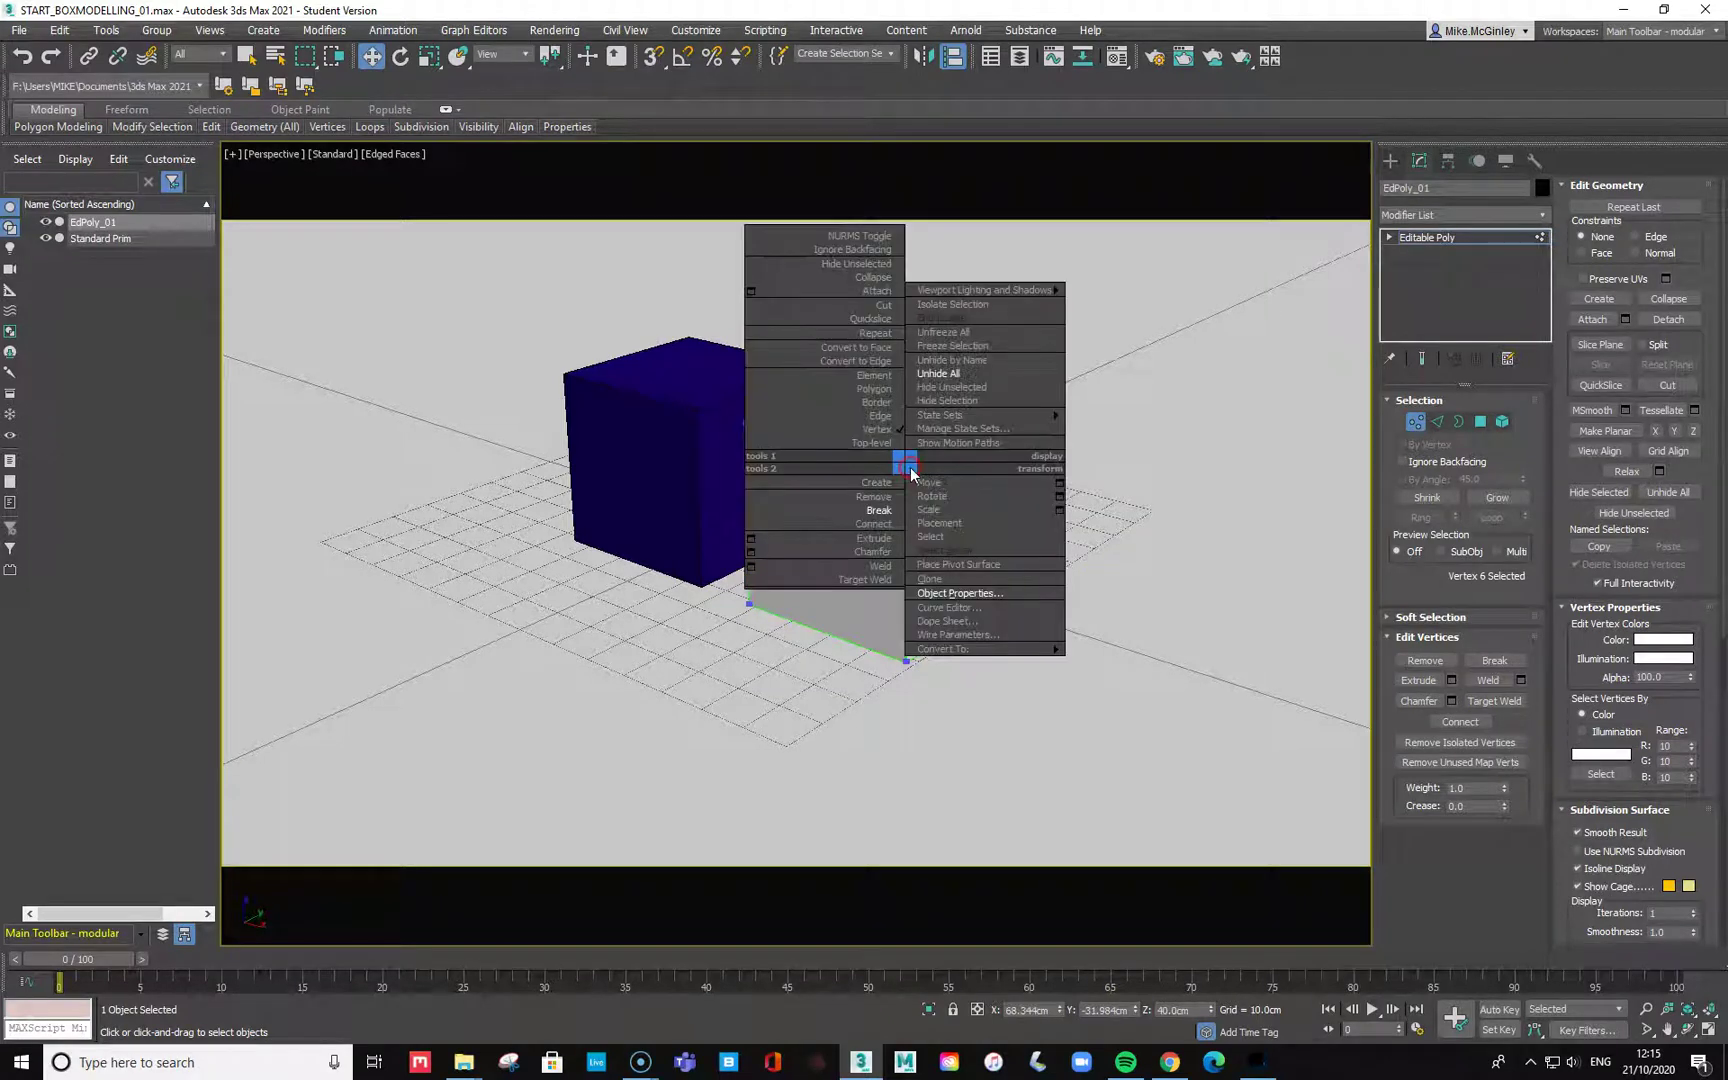
click(871, 512)
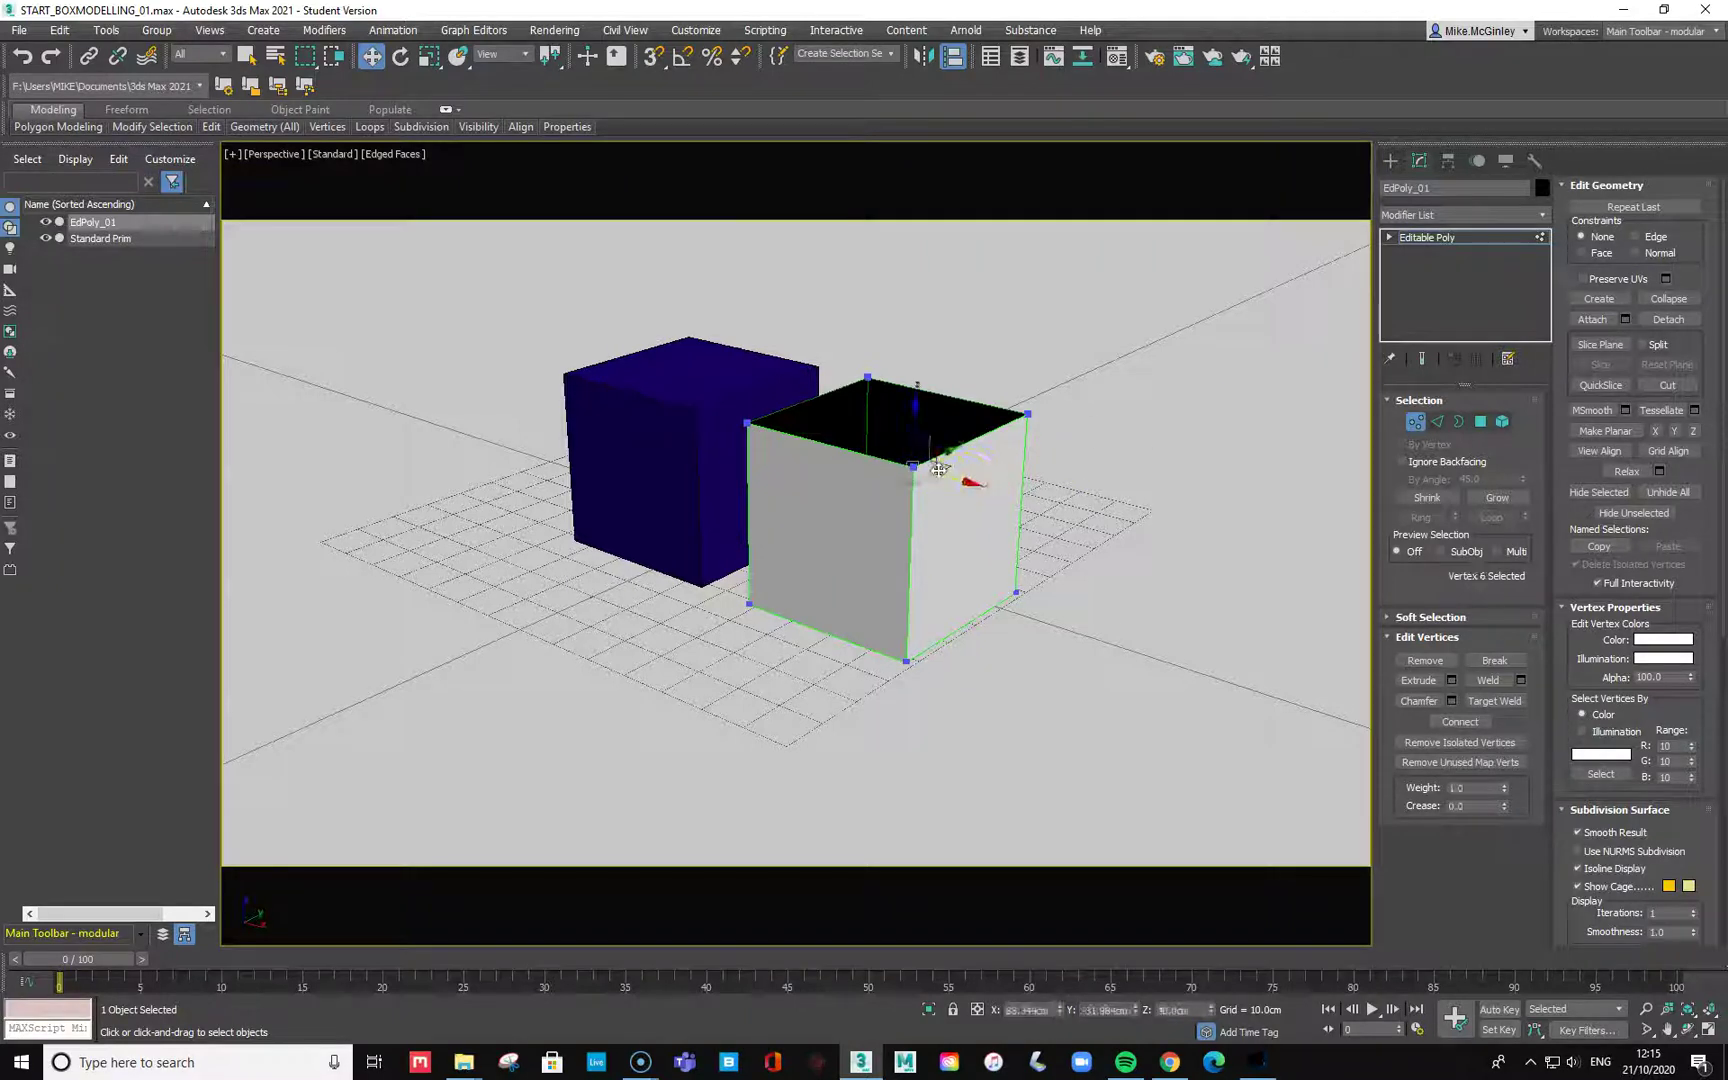
Move the two split corner vertices apart in opposite directions along Y to open a gap at the box's near corner.
drag(951, 450, 997, 440)
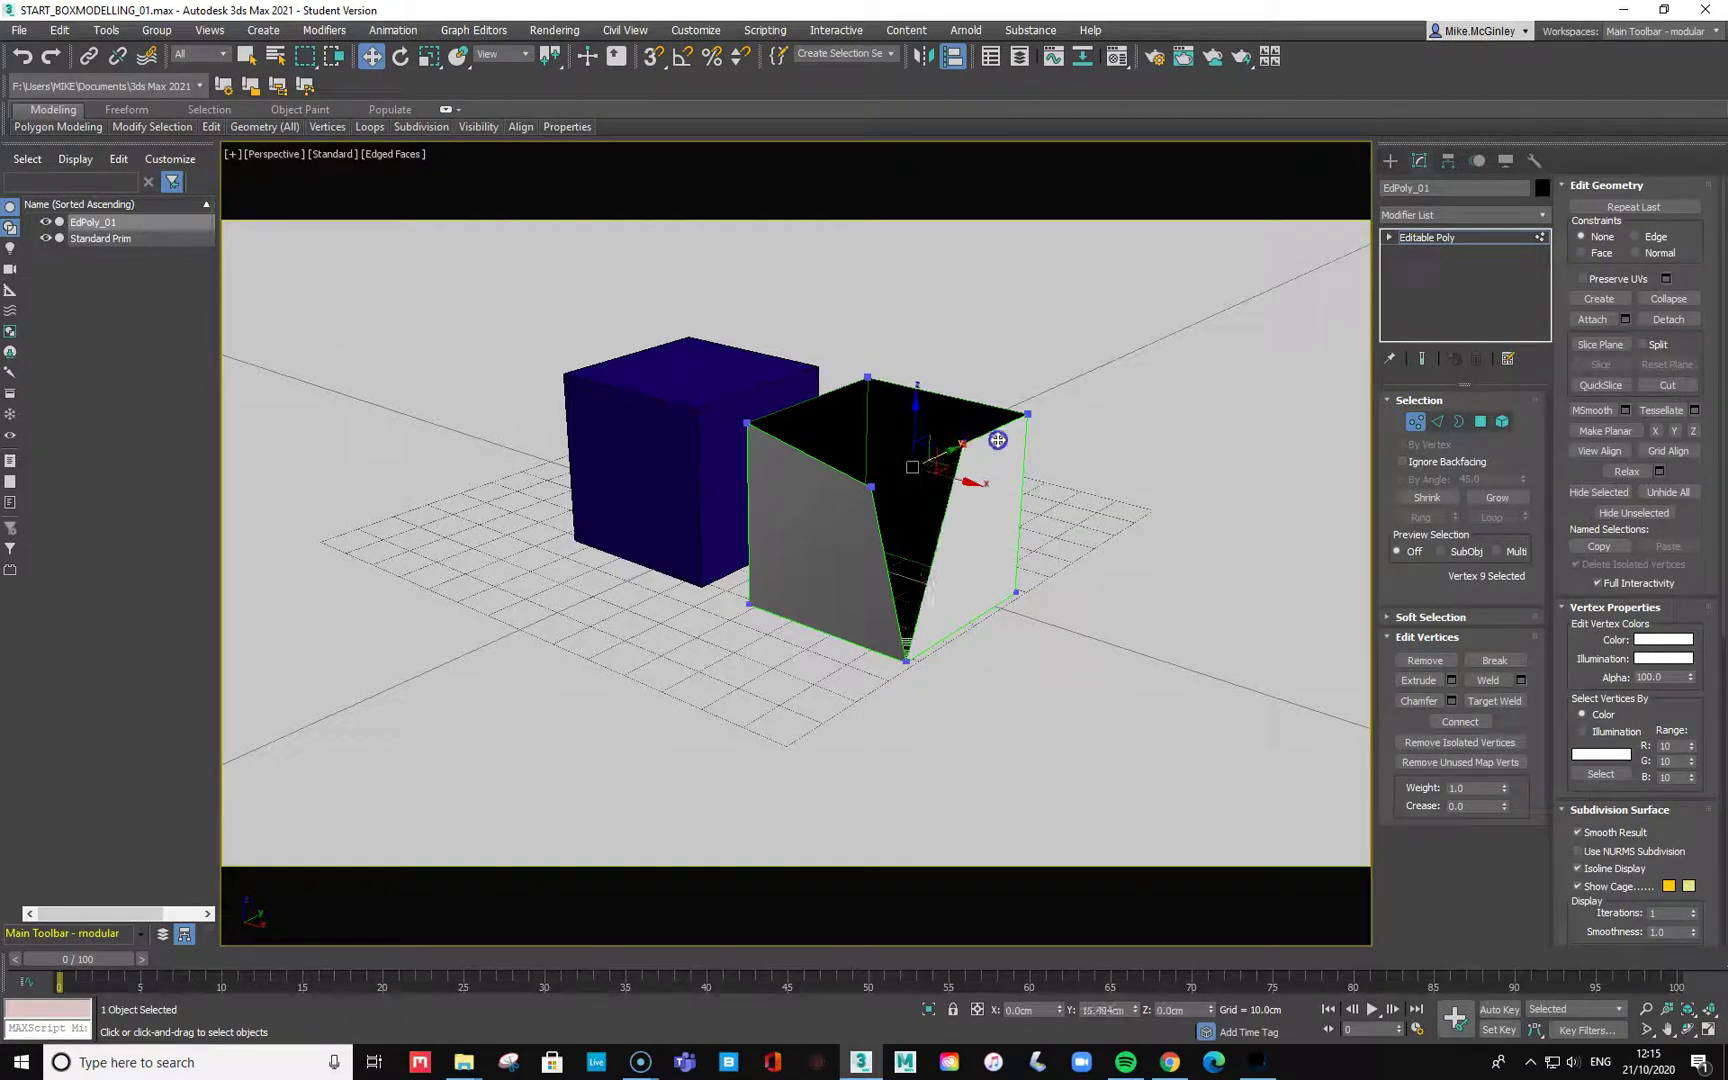
click(875, 485)
mouse_move(915, 476)
mouse_down()
mouse_move(883, 467)
mouse_move(841, 490)
mouse_move(949, 446)
mouse_move(767, 482)
mouse_move(910, 455)
mouse_move(887, 468)
mouse_up()
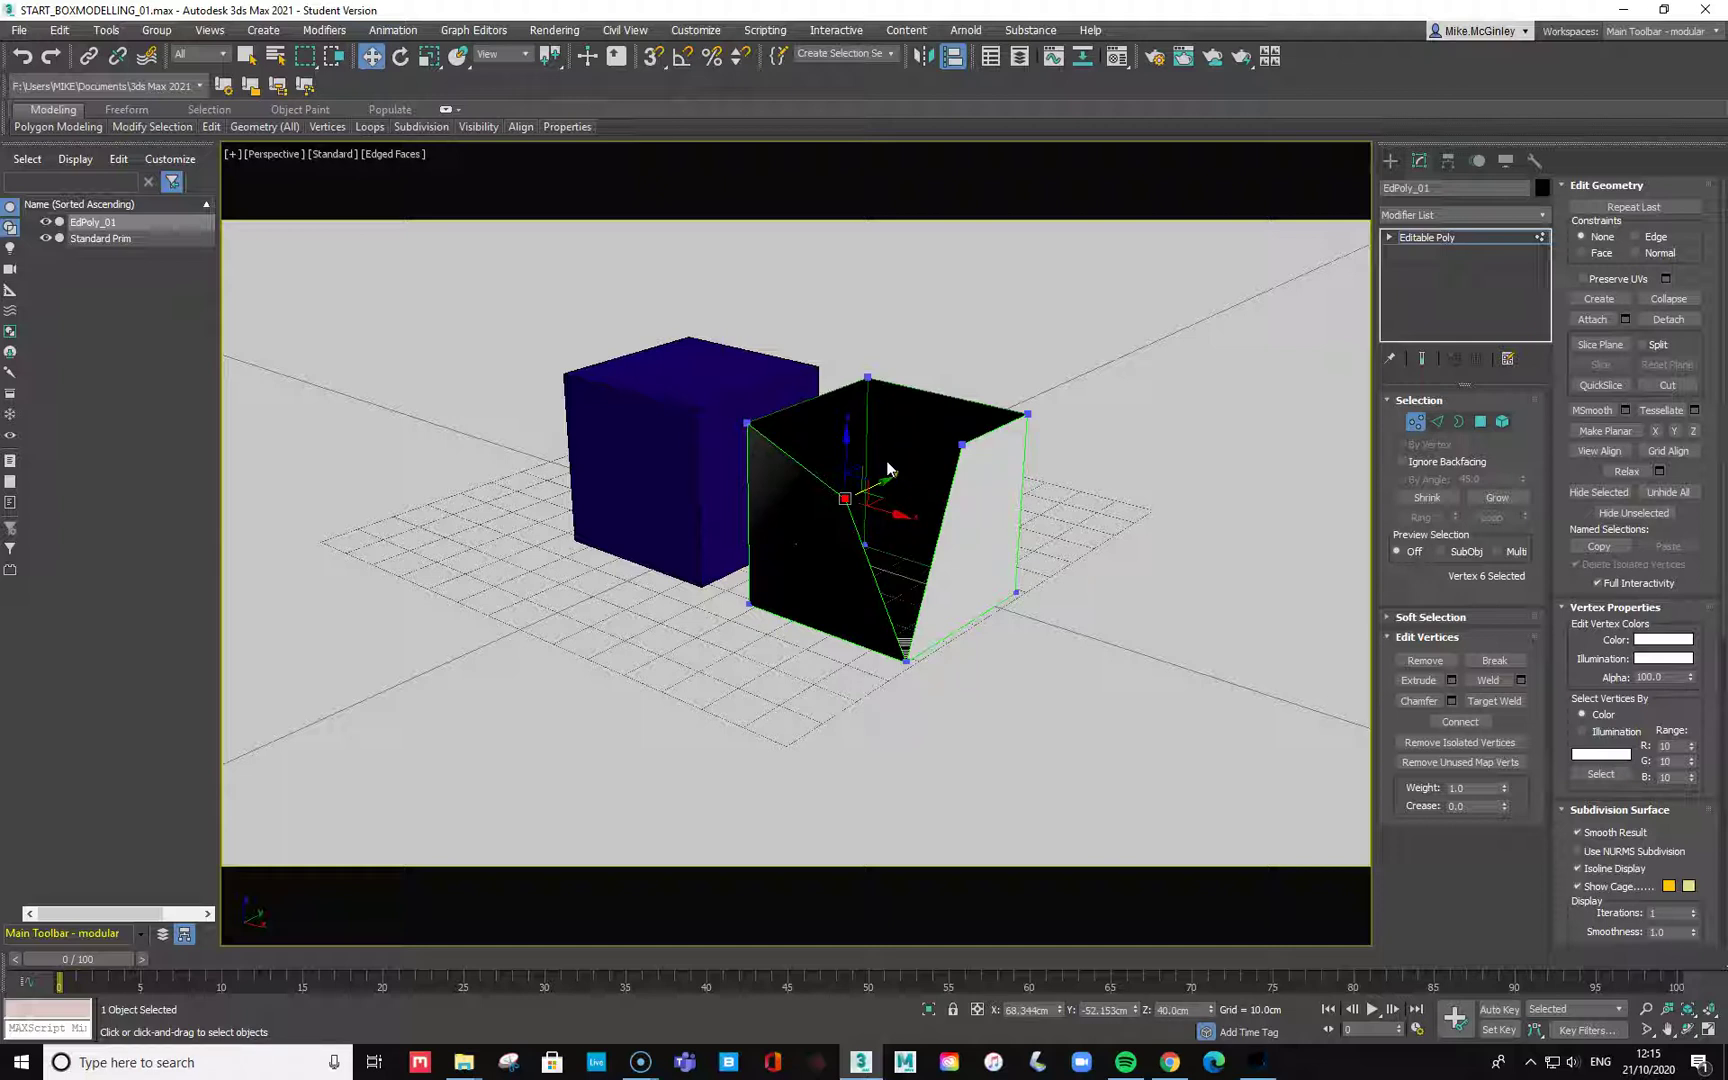
Select both separated corner vertices of EdPoly_01 and try to join them with Connect.
ctrl+click(961, 444)
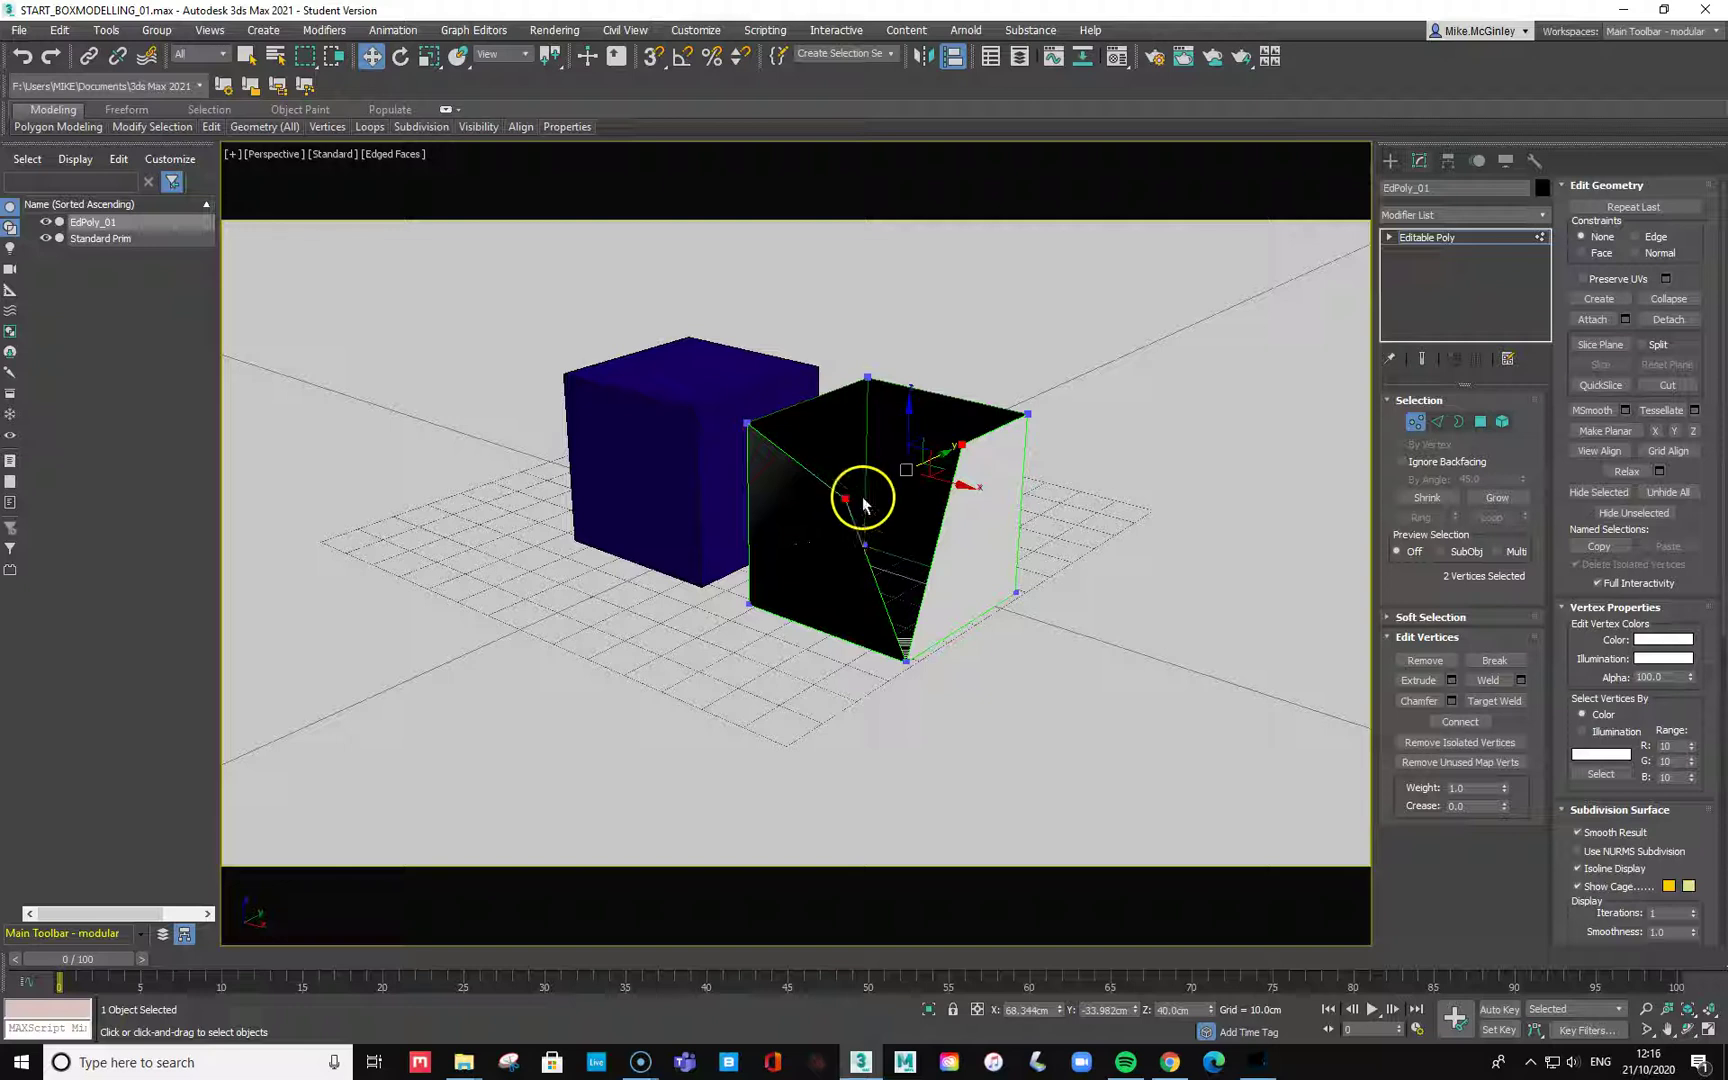
right_click(958, 440)
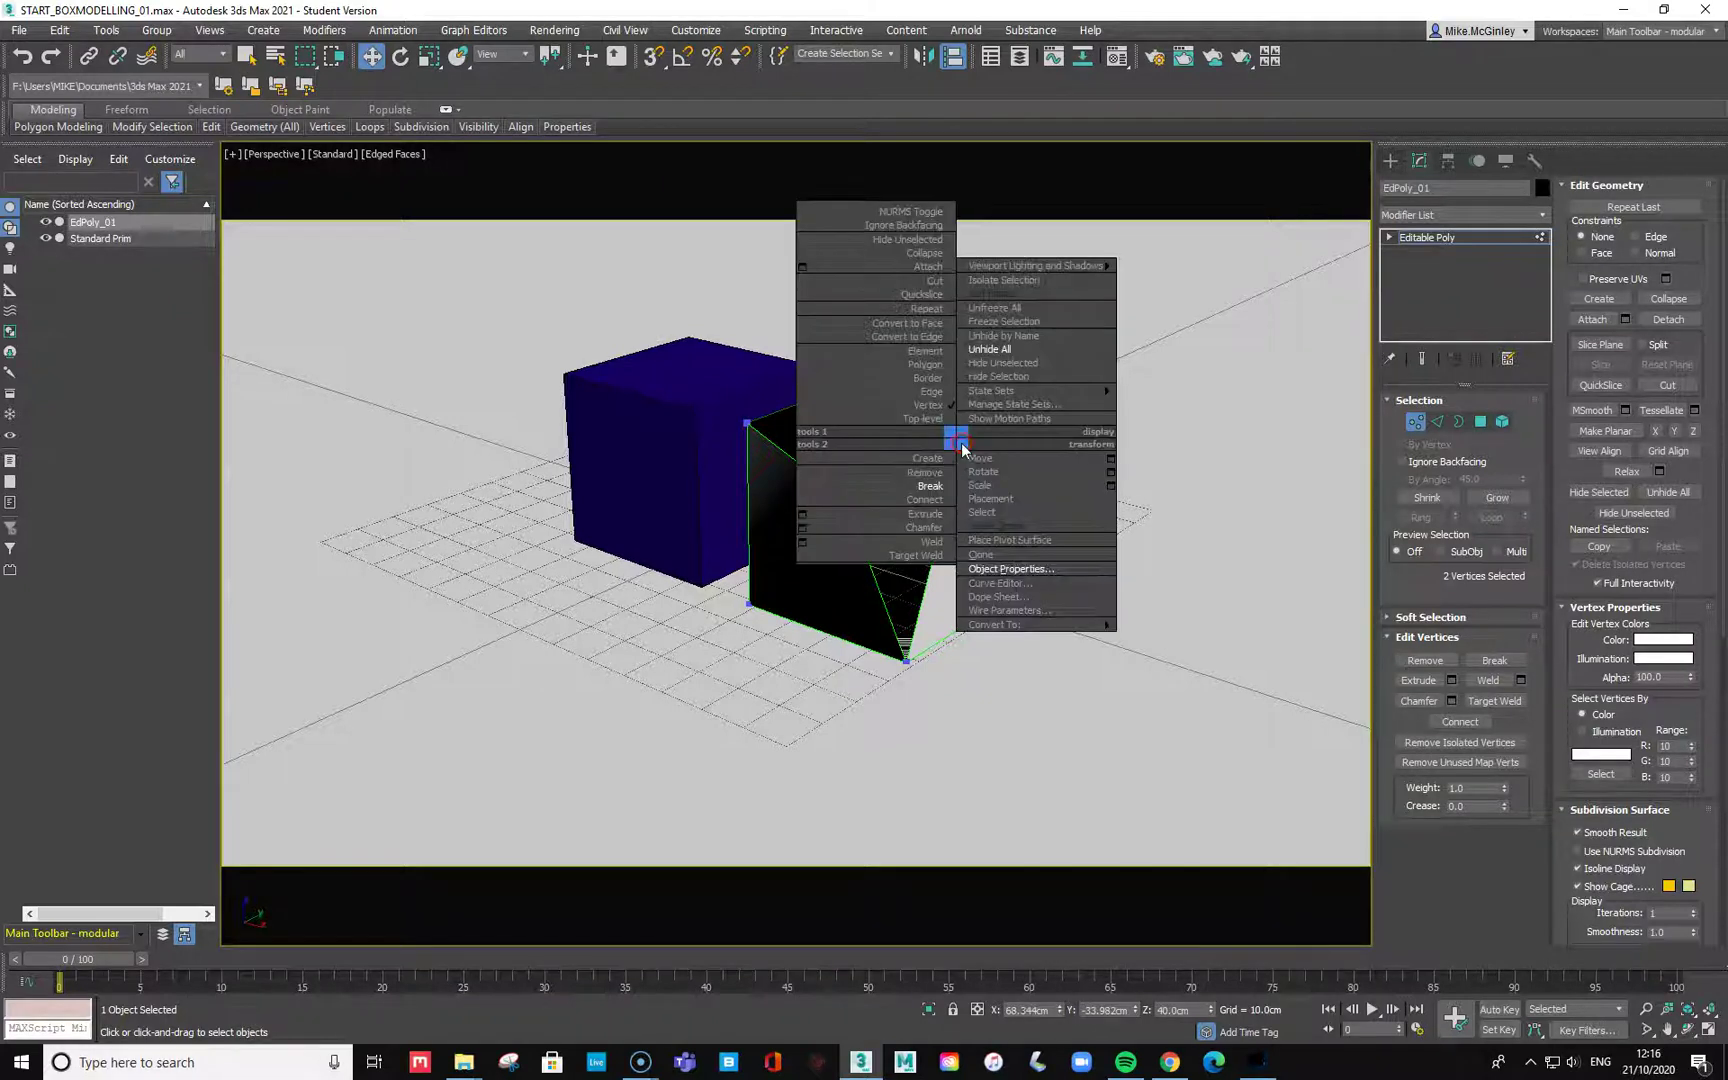
click(929, 505)
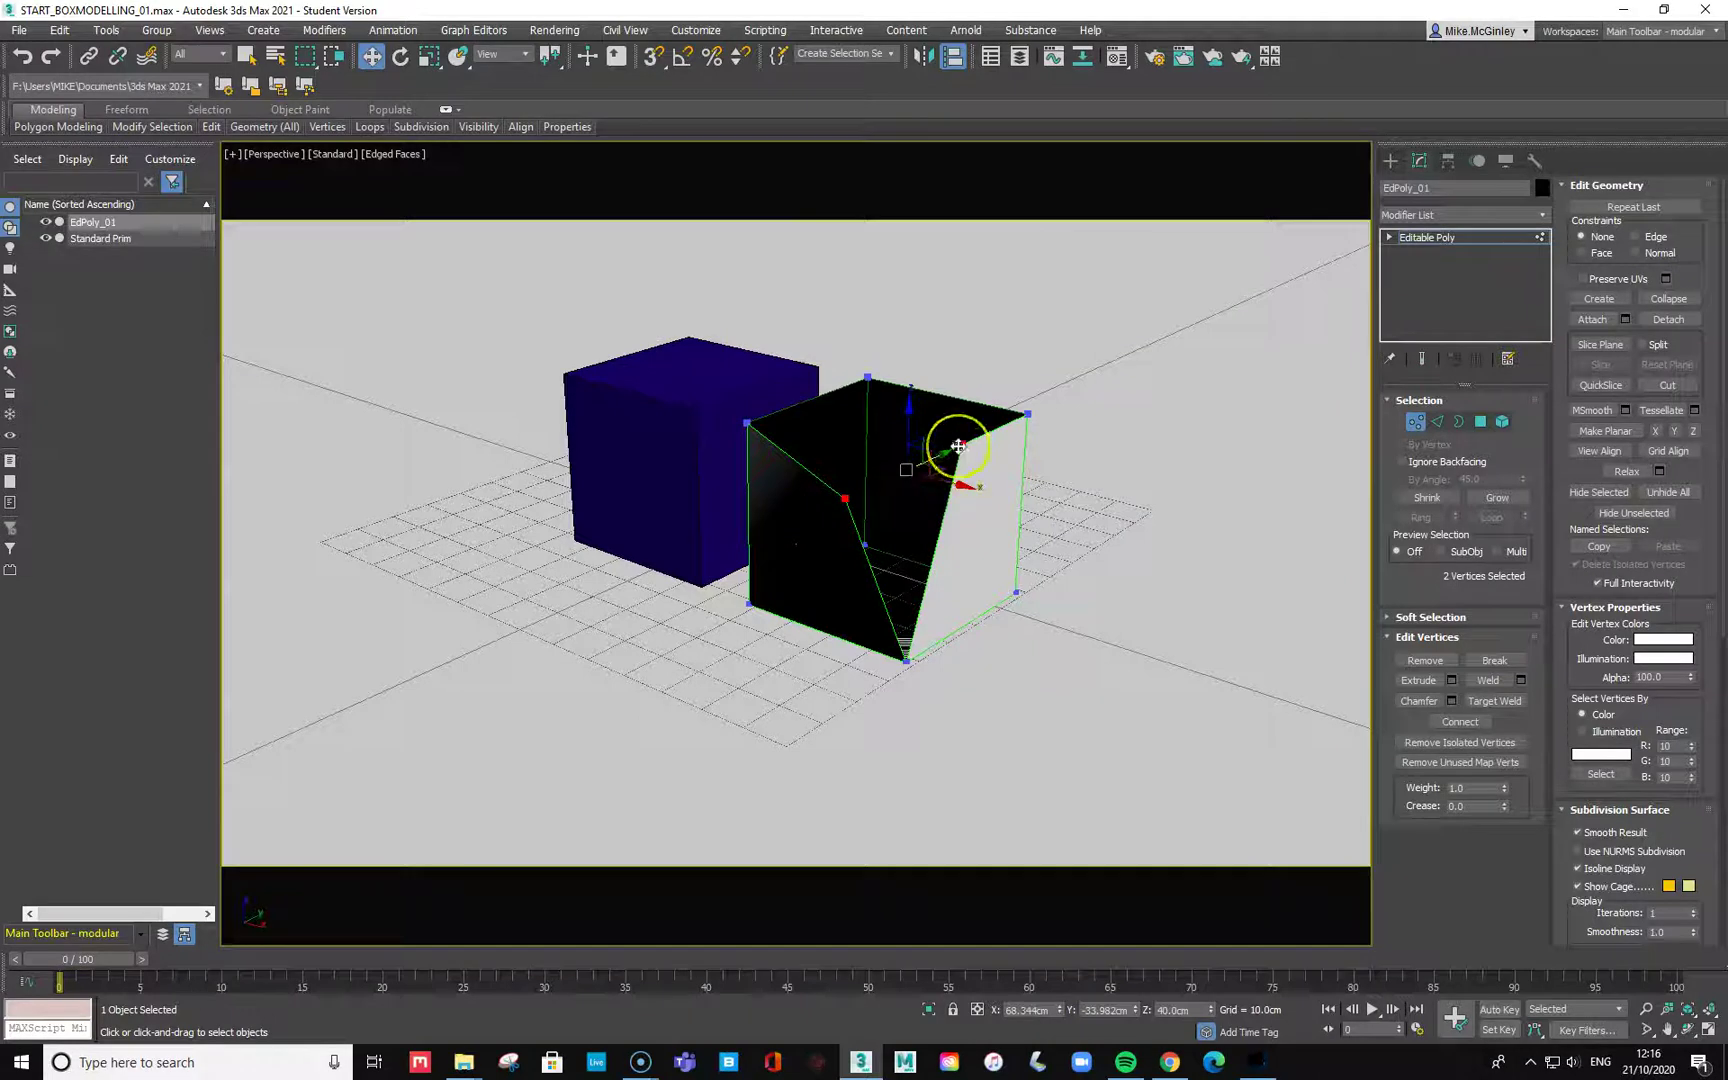
Try to weld the two separated corner vertices of EdPoly_01 with a Weld threshold of 40.321 cm.
right_click(960, 446)
click(937, 494)
drag(945, 463, 958, 446)
right_click(958, 446)
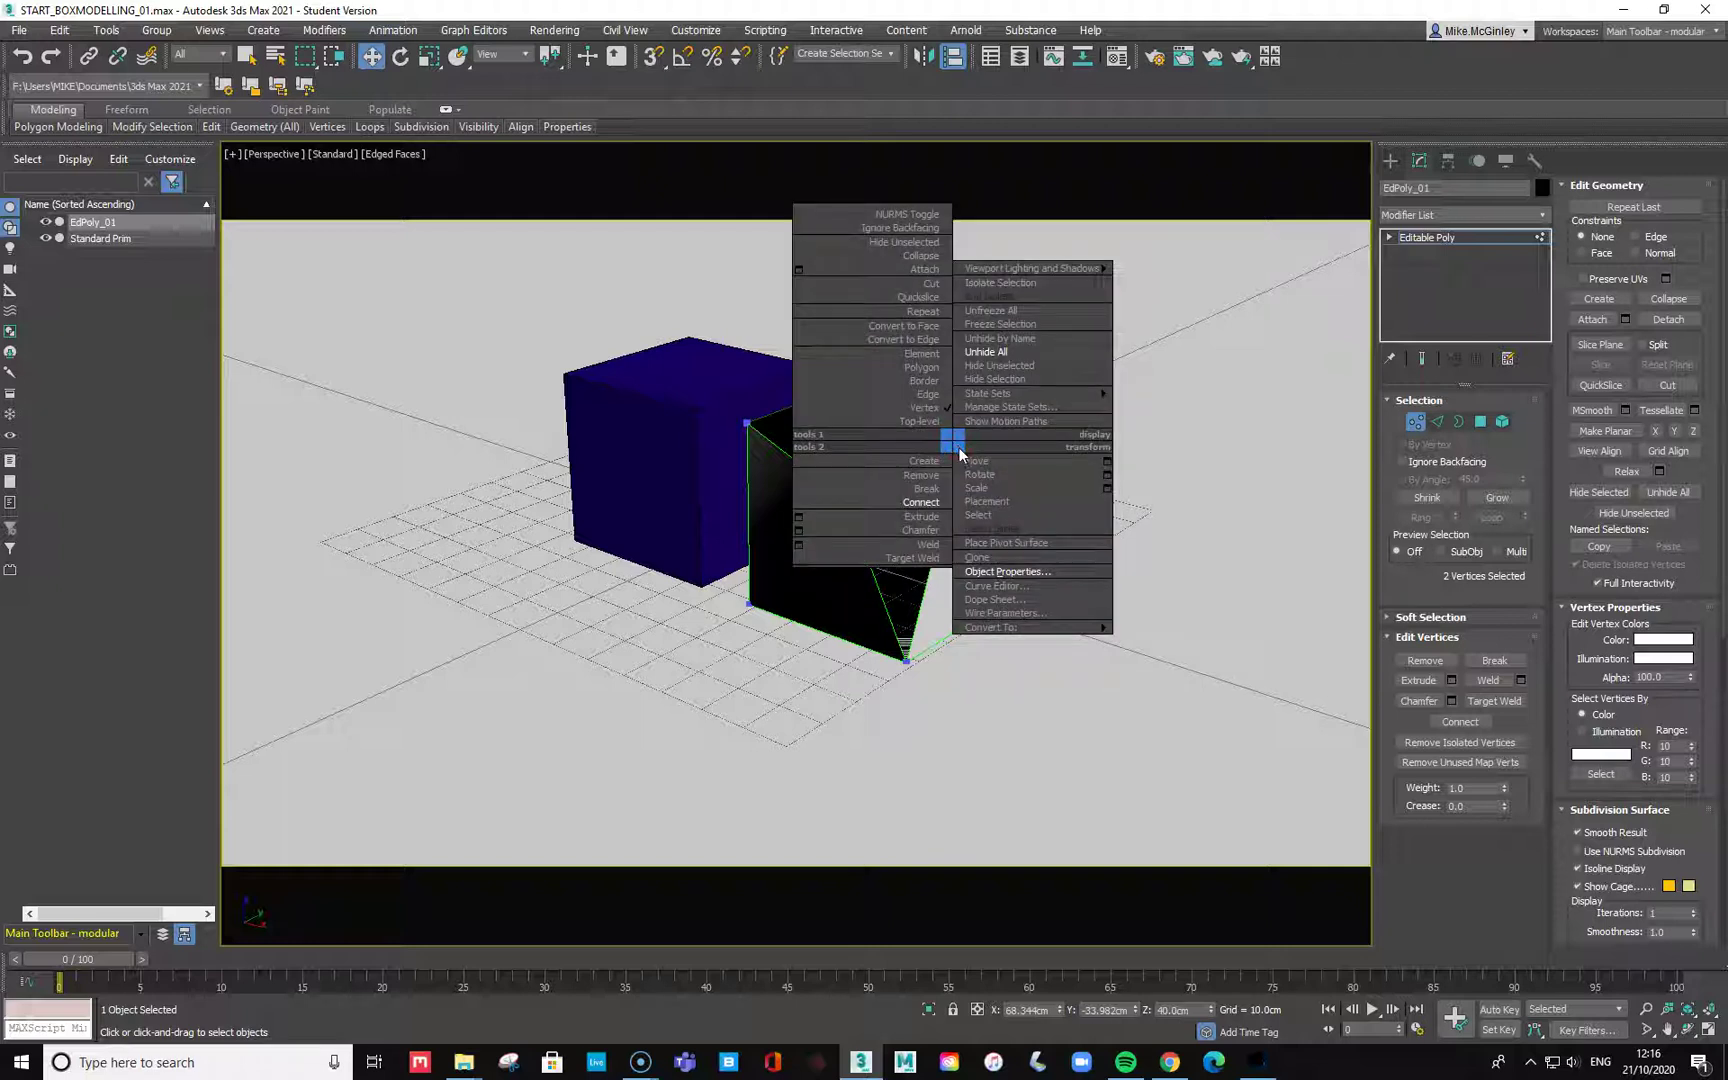
drag(930, 545, 798, 551)
click(798, 548)
click(809, 554)
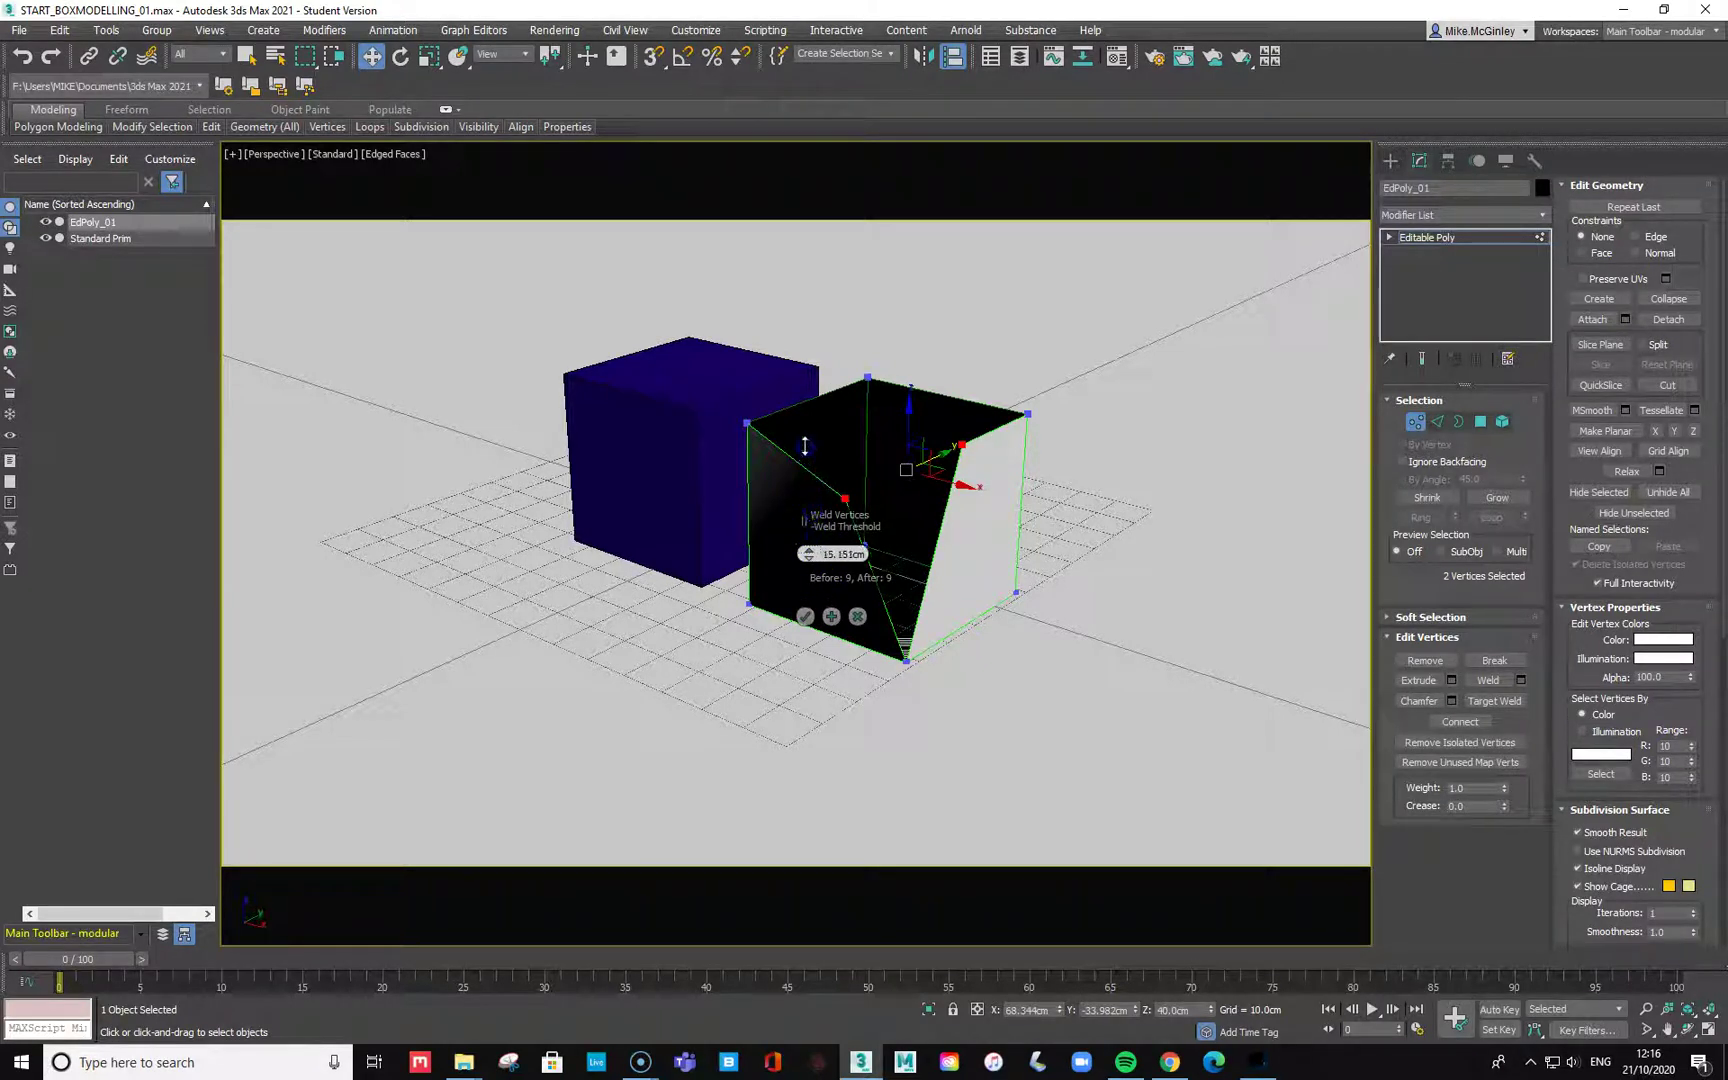
drag(780, 311, 820, 519)
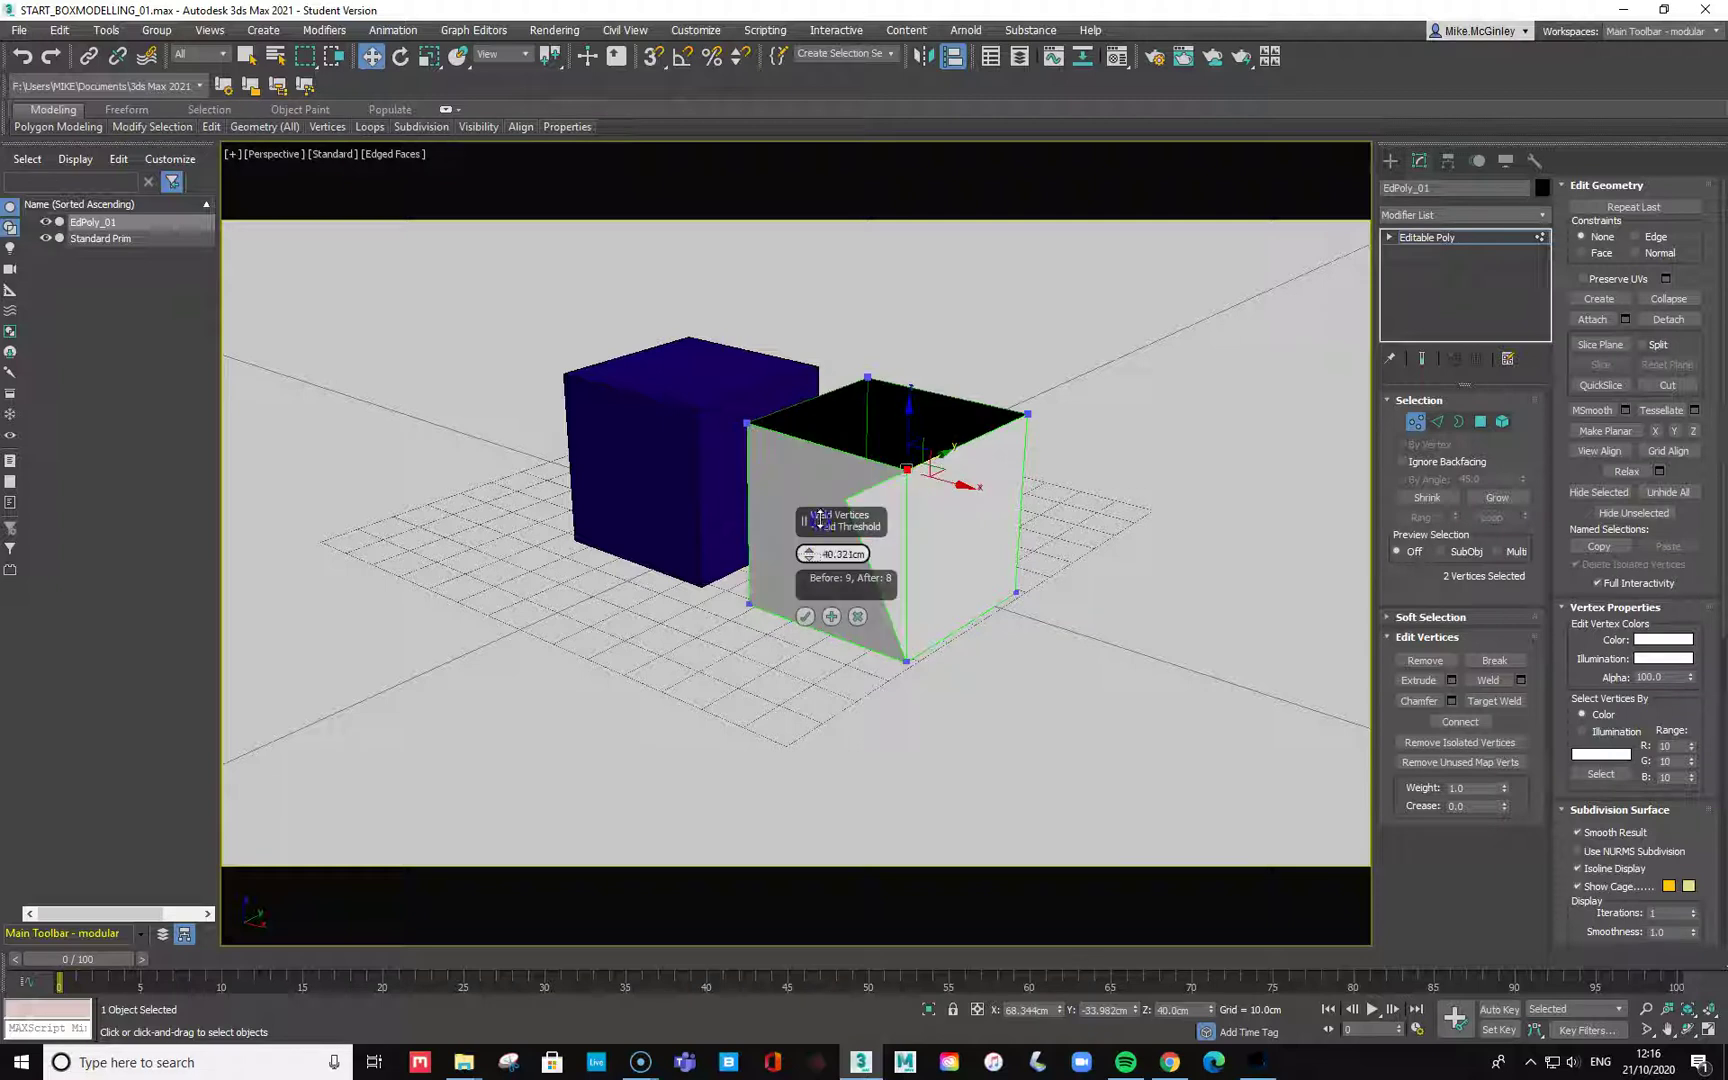
alt+middle_drag(972, 656, 883, 663)
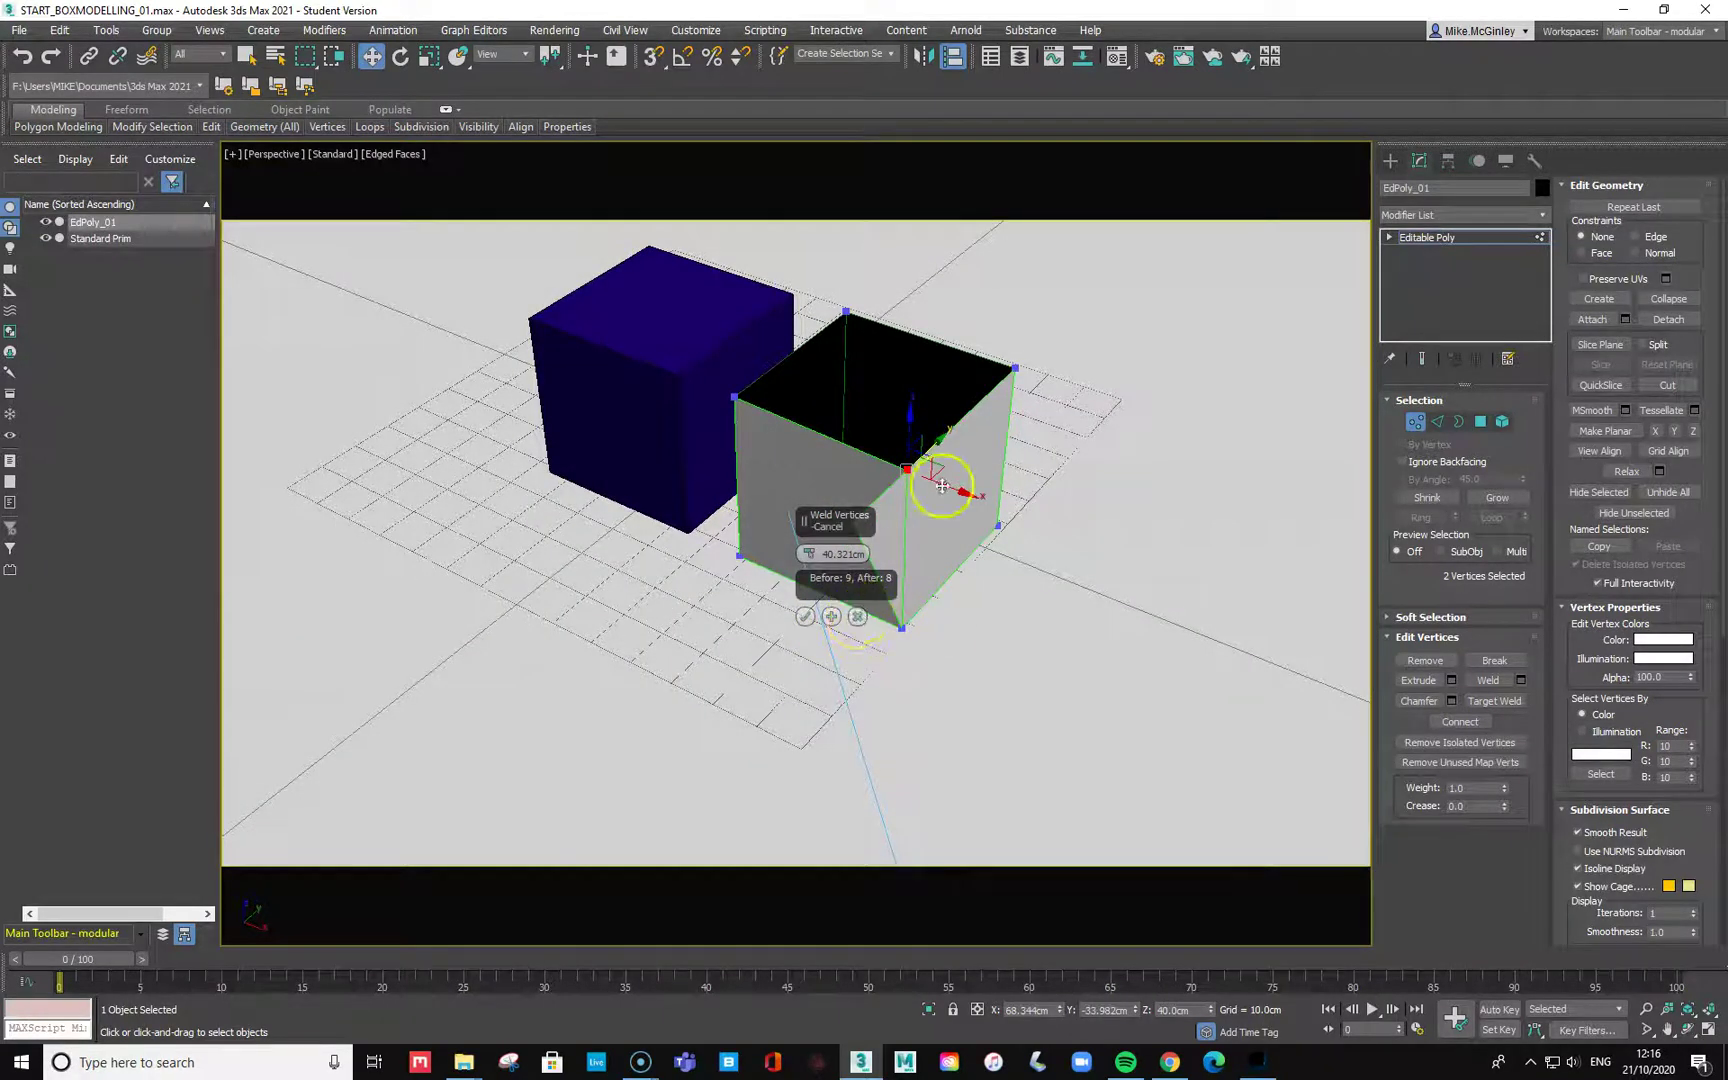
mouse_move(928, 441)
mouse_down()
mouse_move(856, 482)
mouse_move(926, 509)
mouse_move(929, 442)
mouse_up()
mouse_move(816, 563)
mouse_down()
mouse_move(810, 605)
mouse_move(818, 566)
mouse_up()
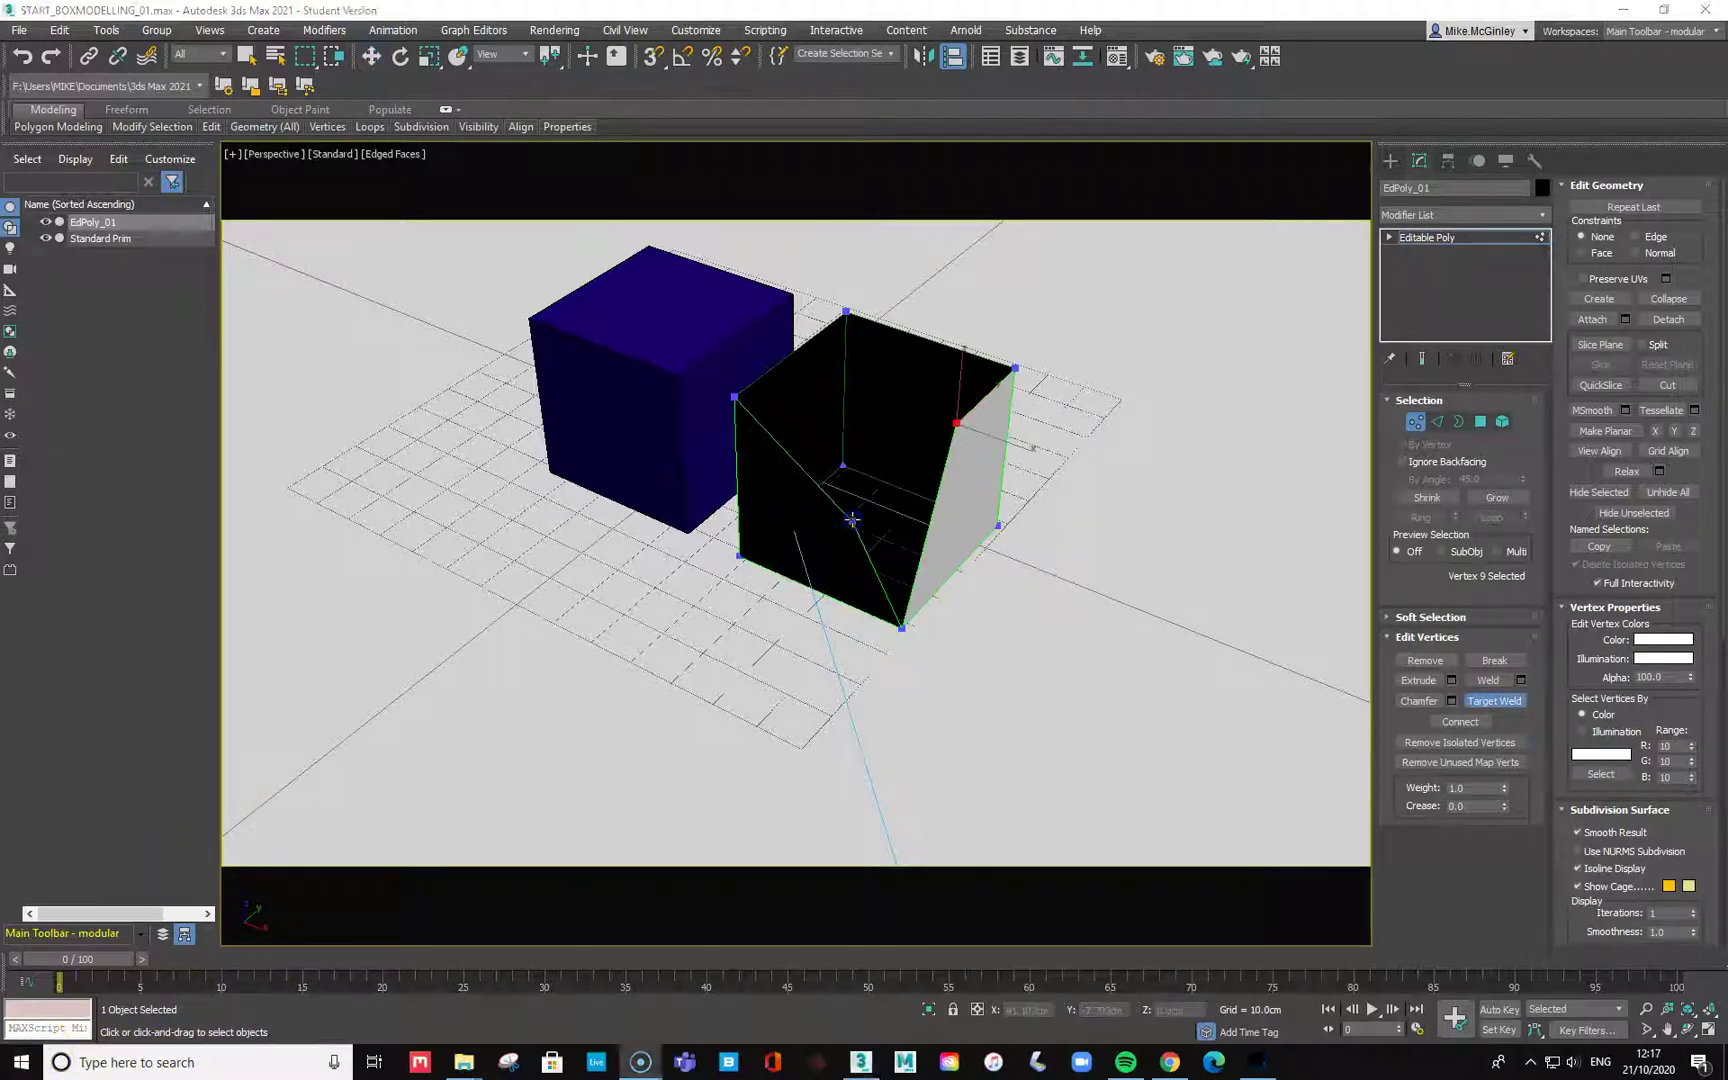
click(949, 478)
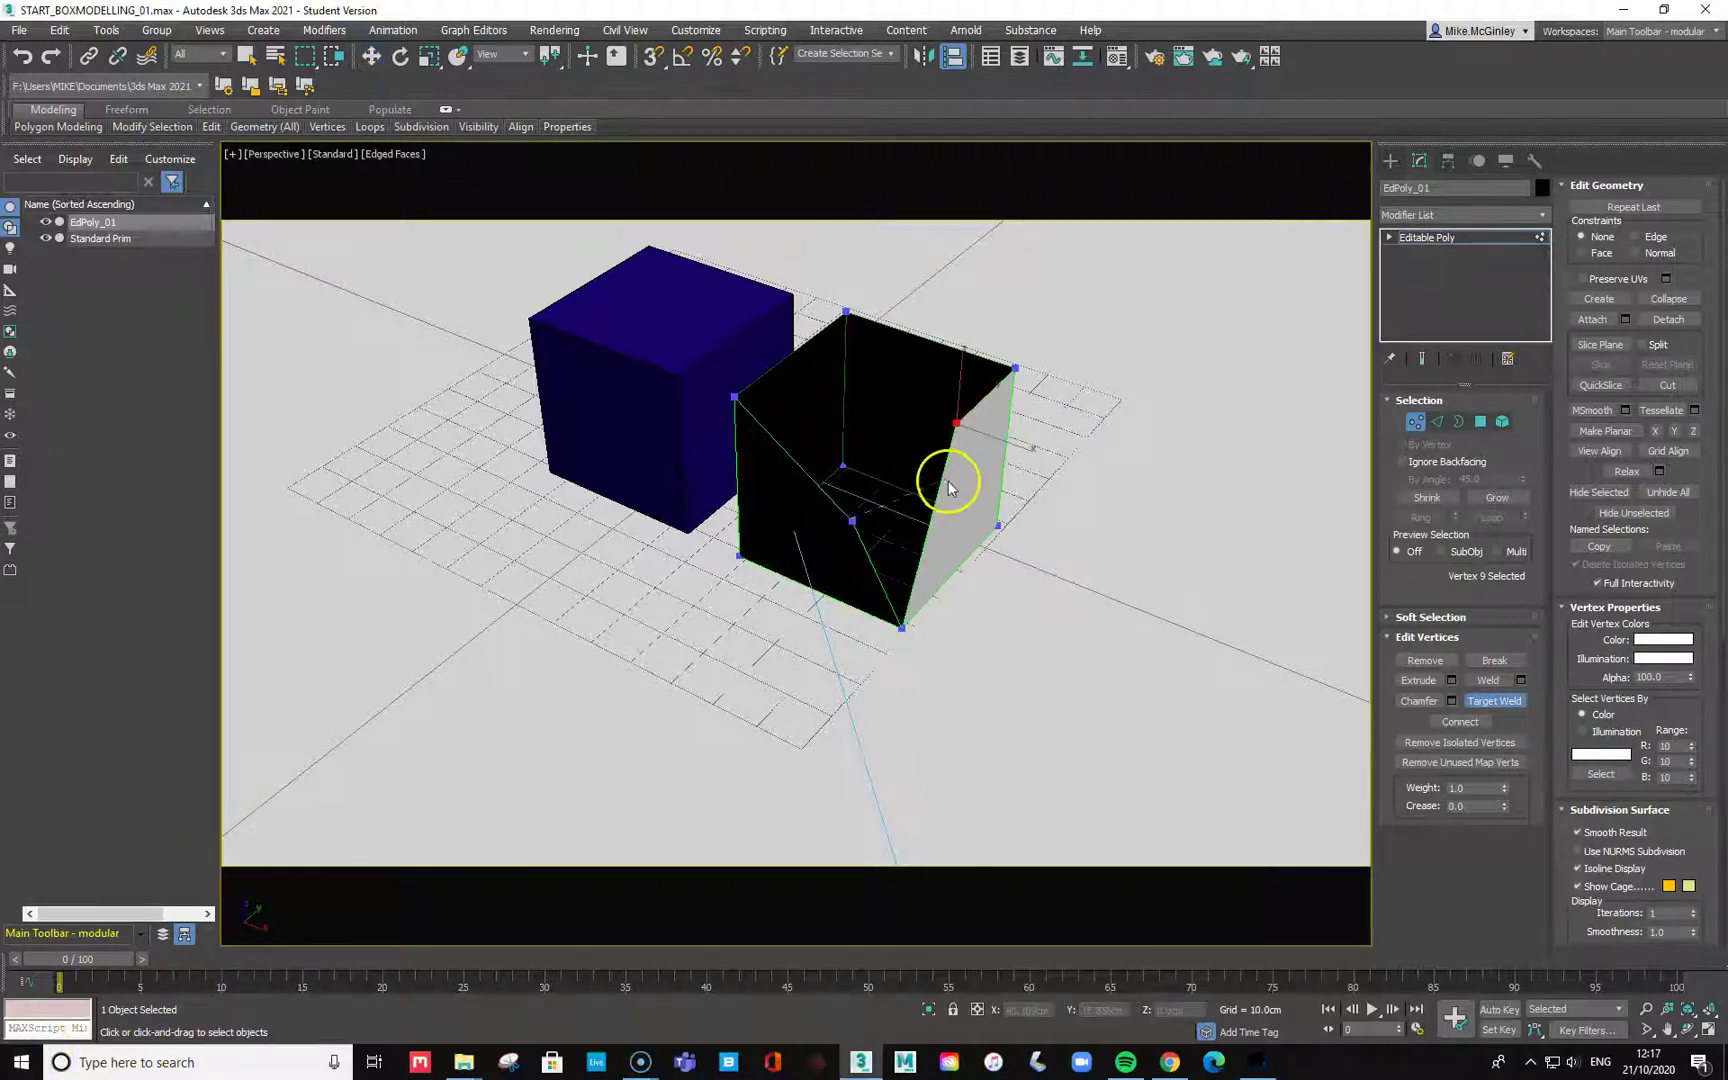
right_click(1040, 630)
click(955, 421)
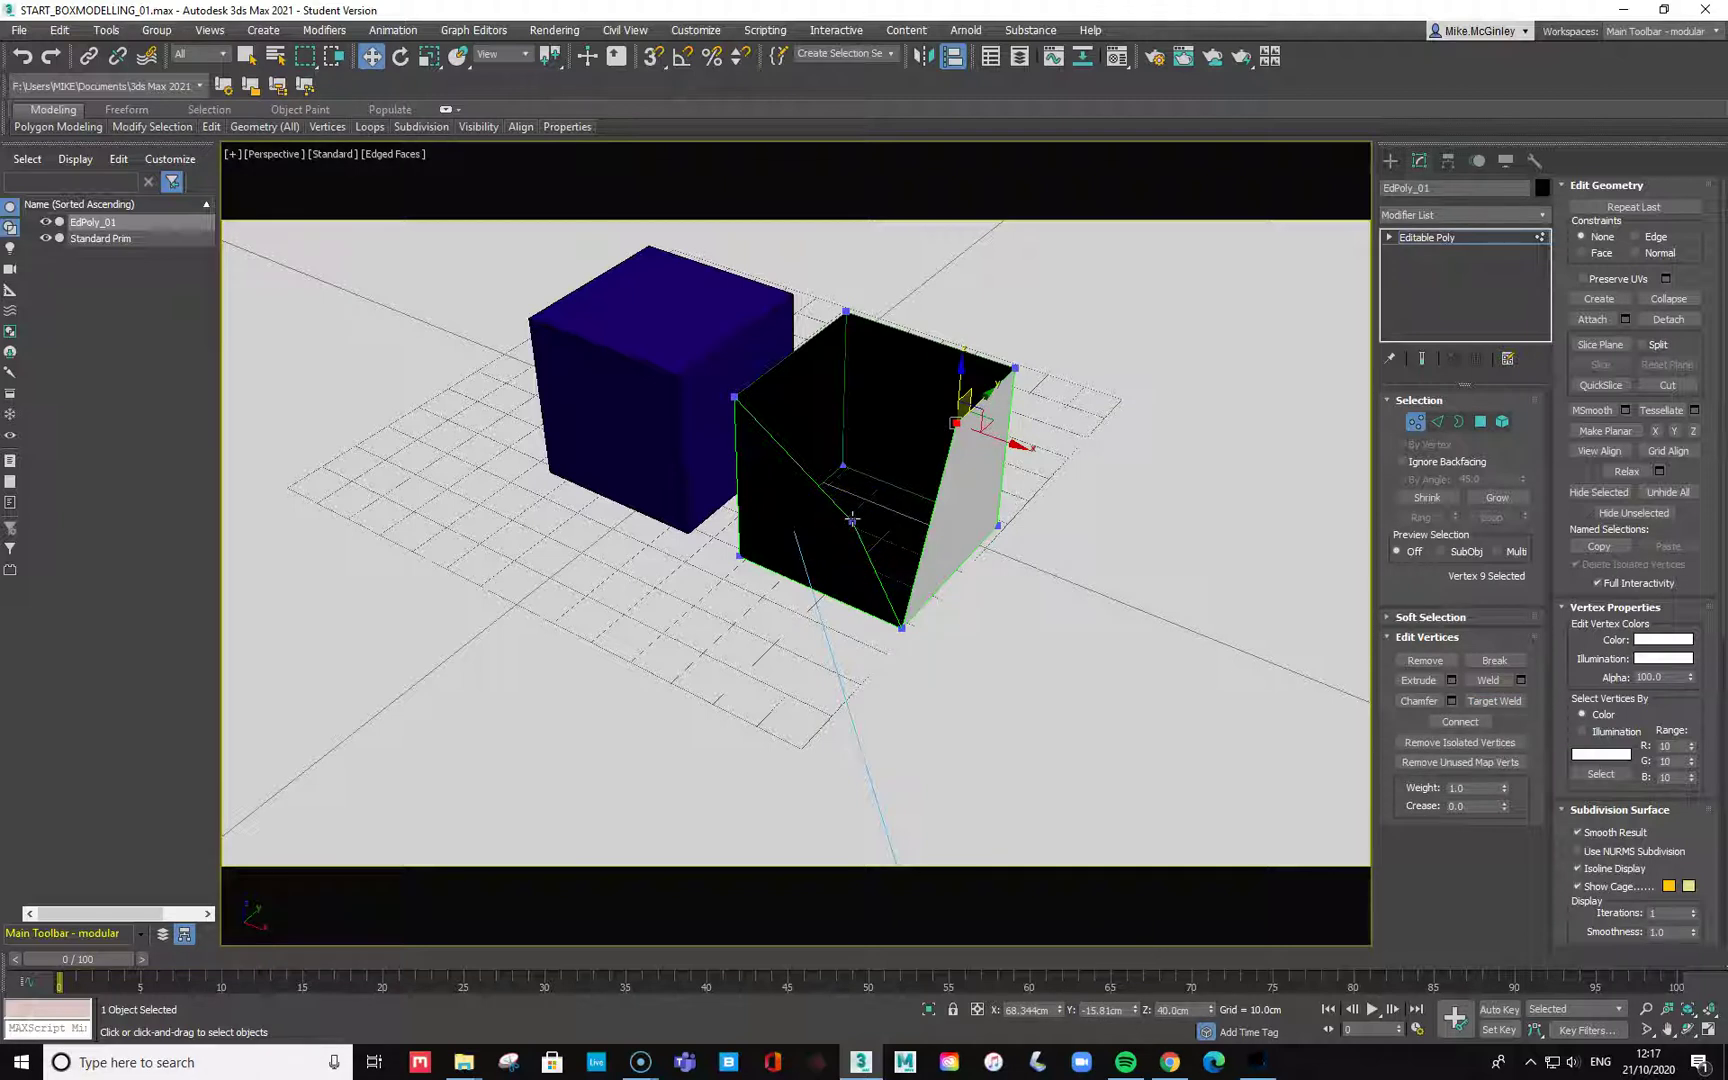
right_click(1114, 497)
click(1265, 293)
Join EdPoly_01's two split corner vertices by target welding one onto the other.
right_click(954, 421)
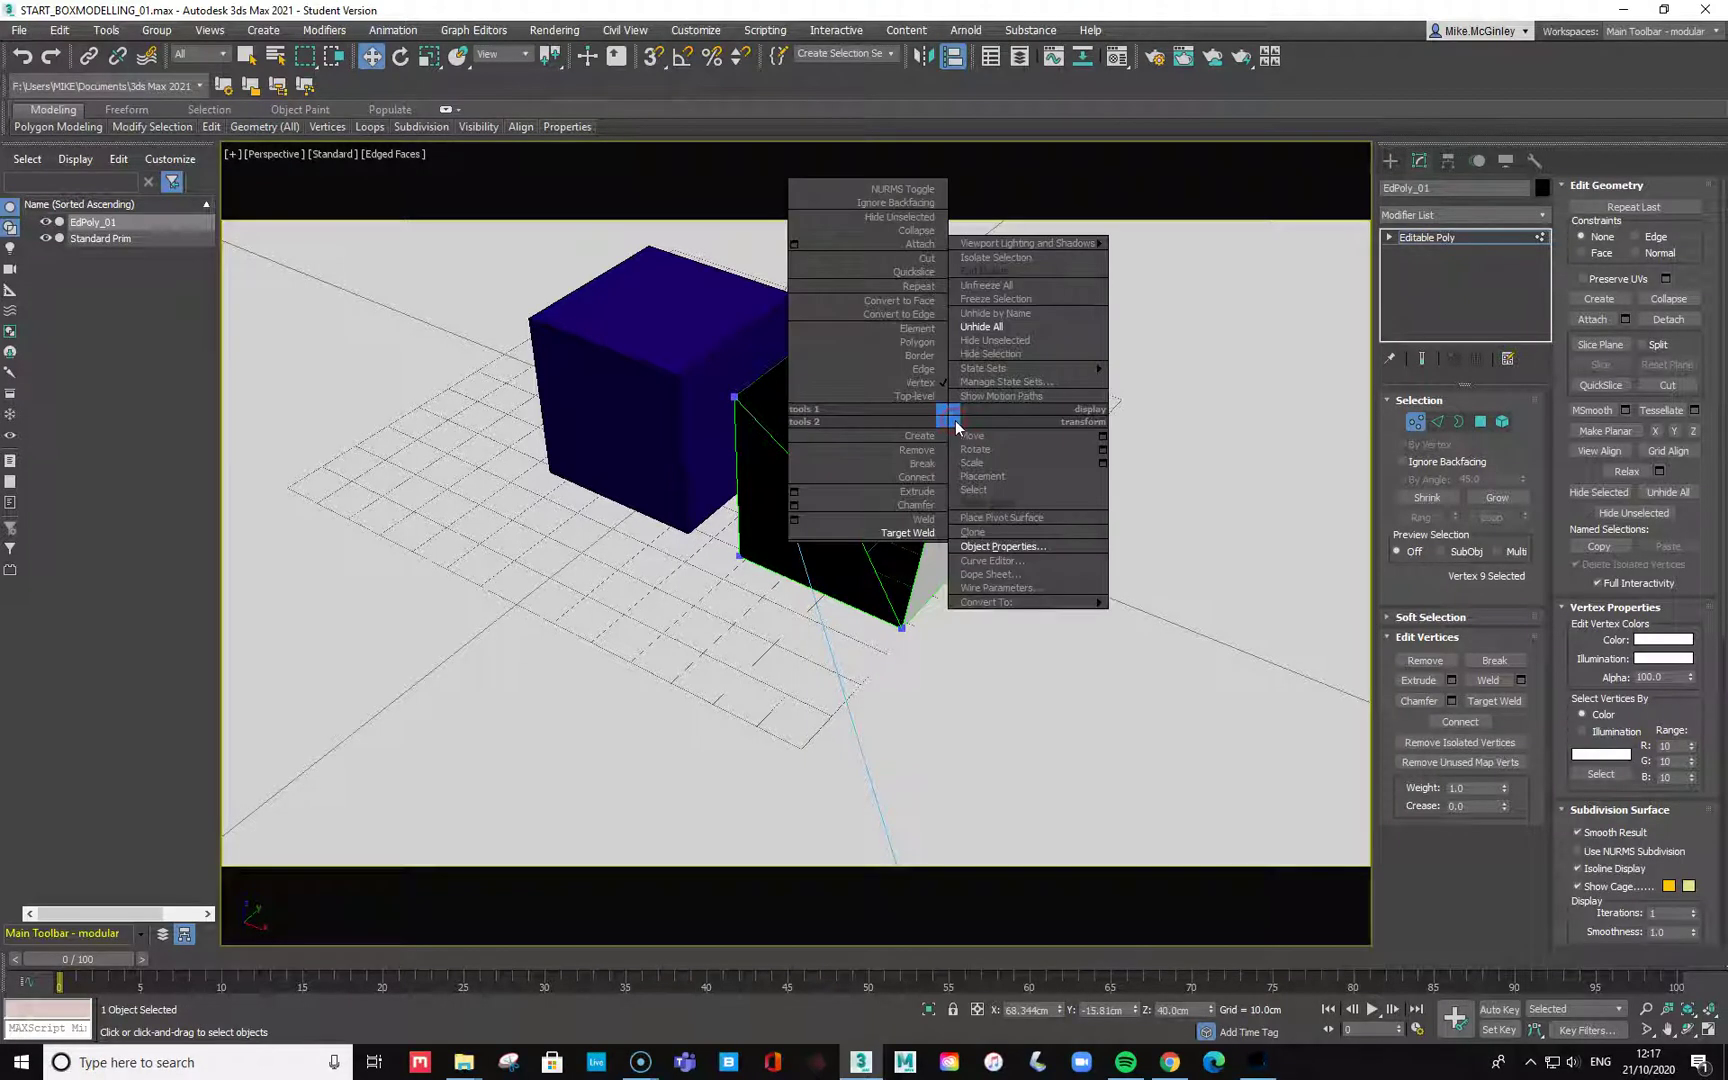
click(926, 529)
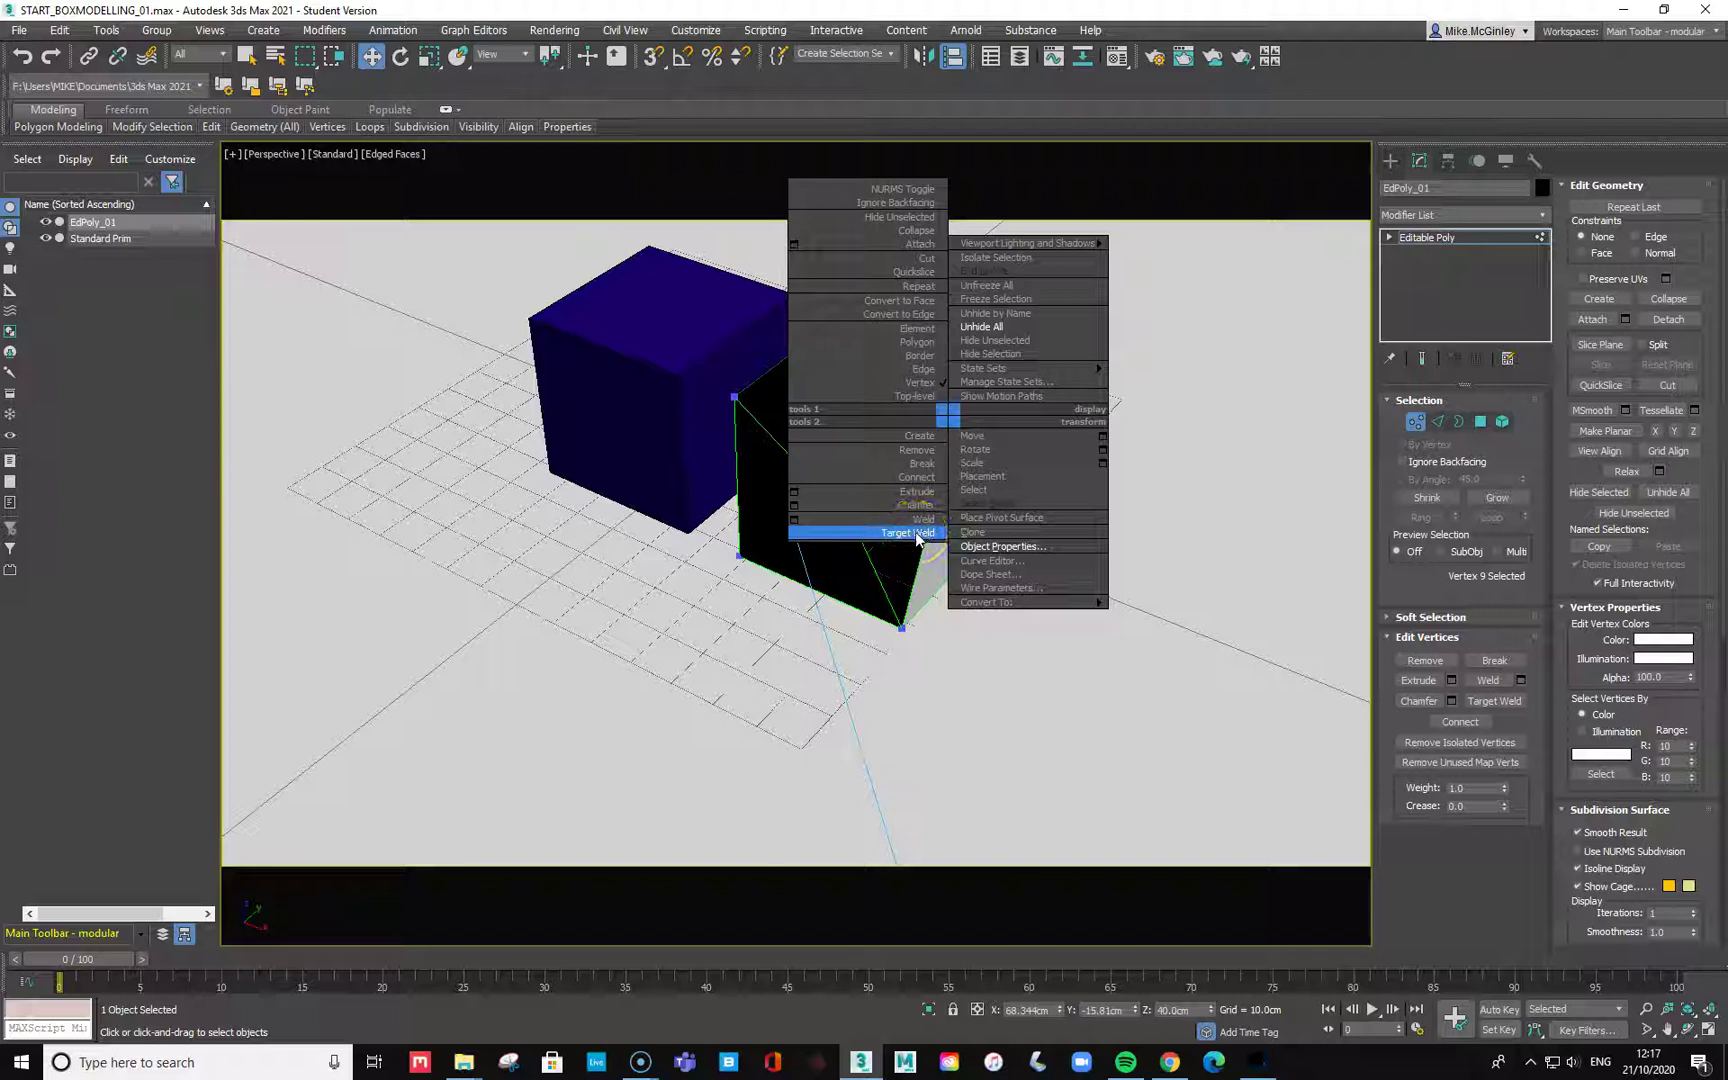
click(917, 535)
drag(956, 422, 852, 520)
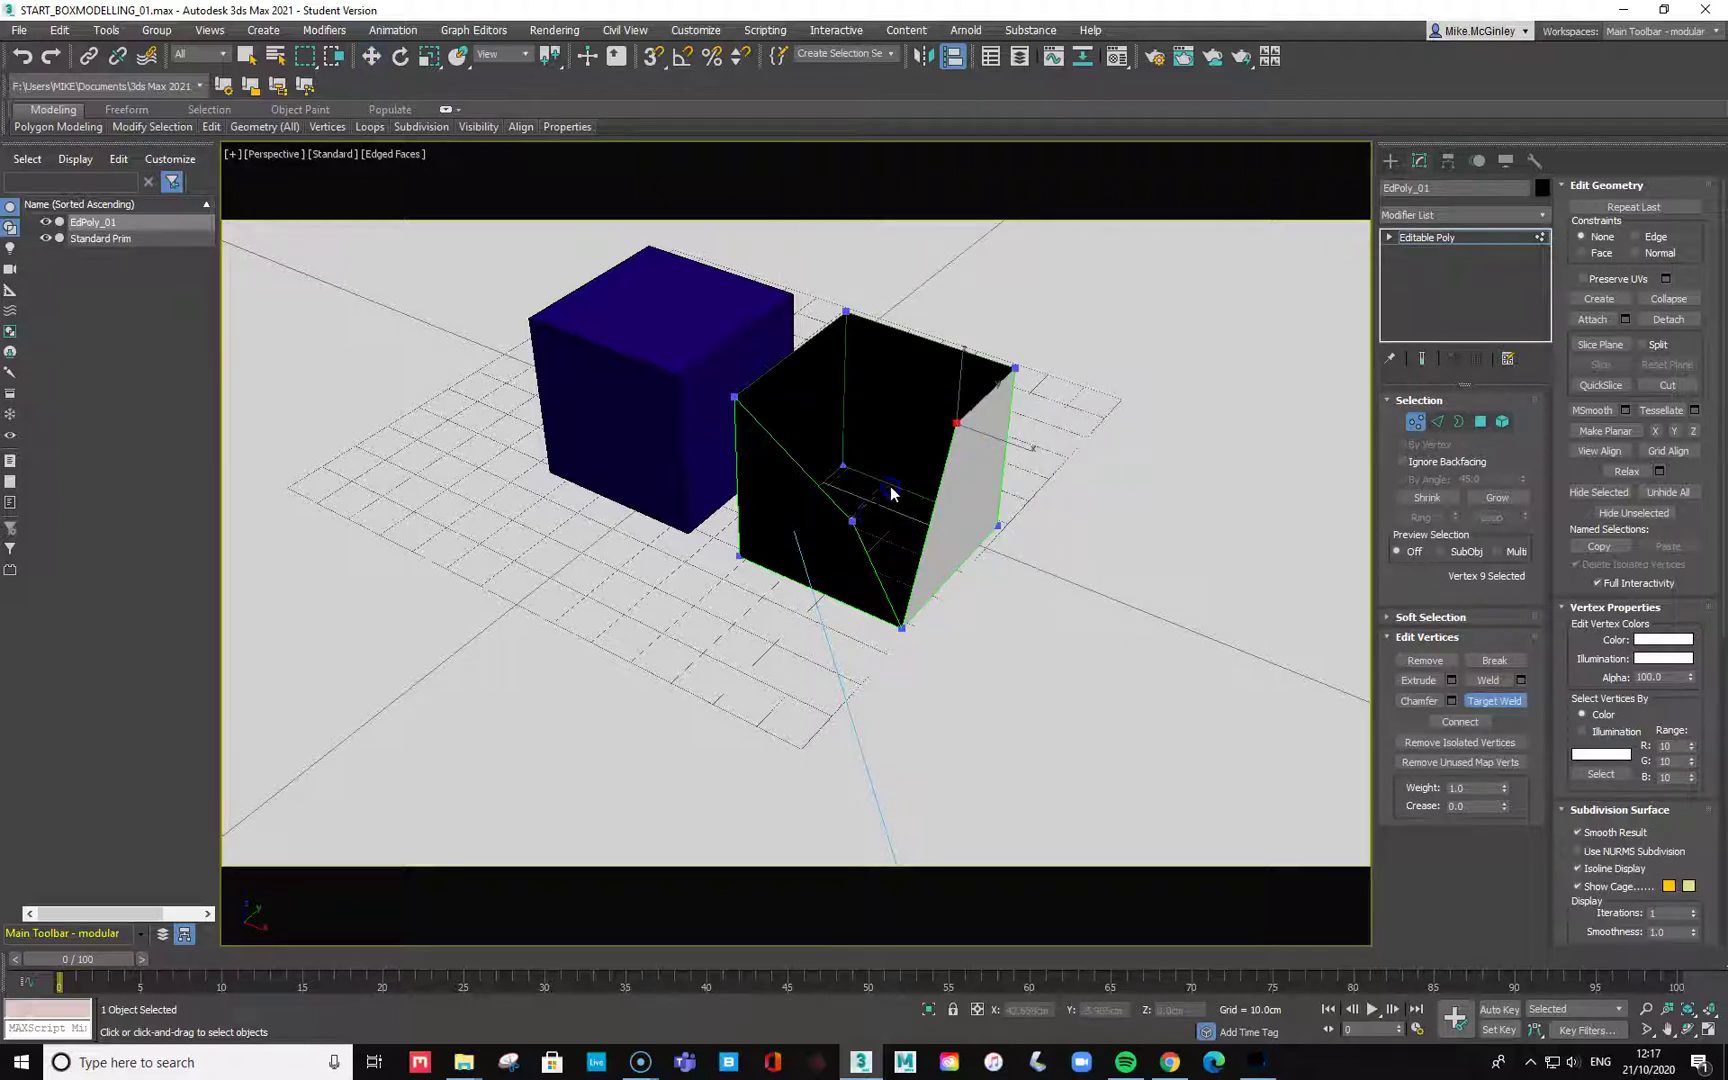
click(957, 424)
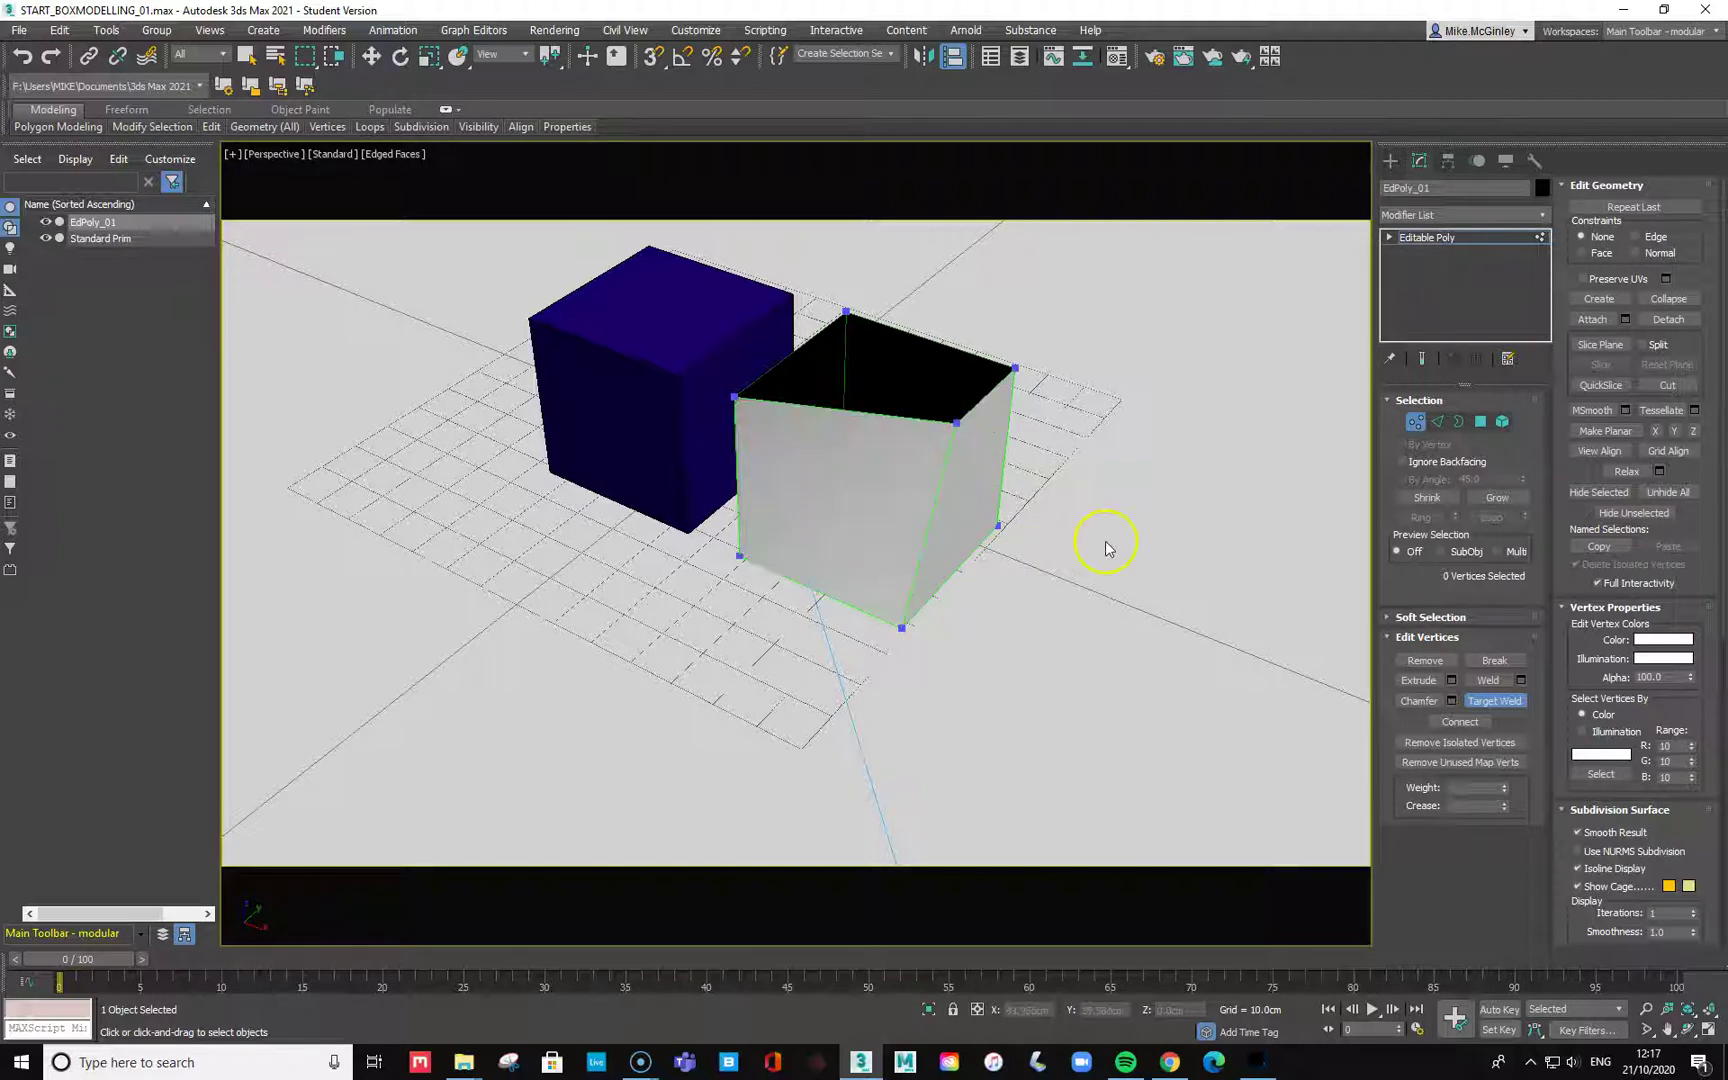
Test the joined corner vertex by moving it along Y, and undo back to before the target weld.
click(371, 56)
click(958, 424)
drag(971, 408, 935, 428)
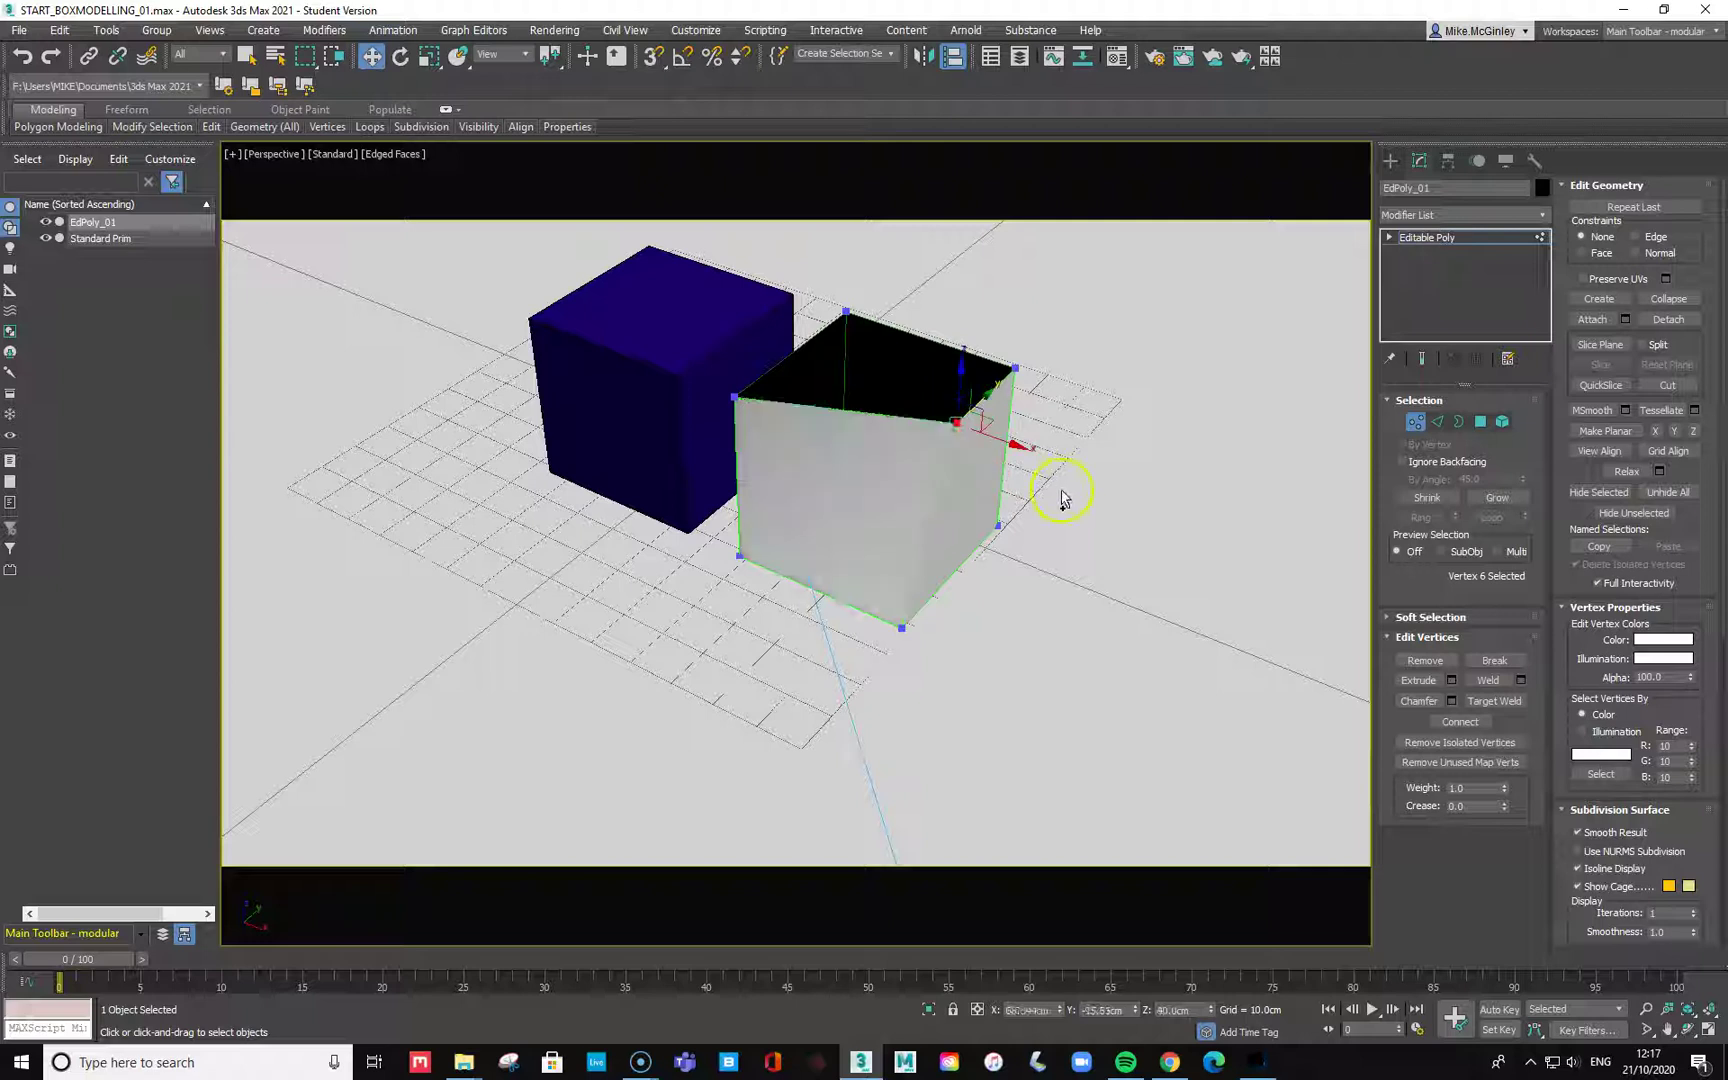
key(ctrl+z)
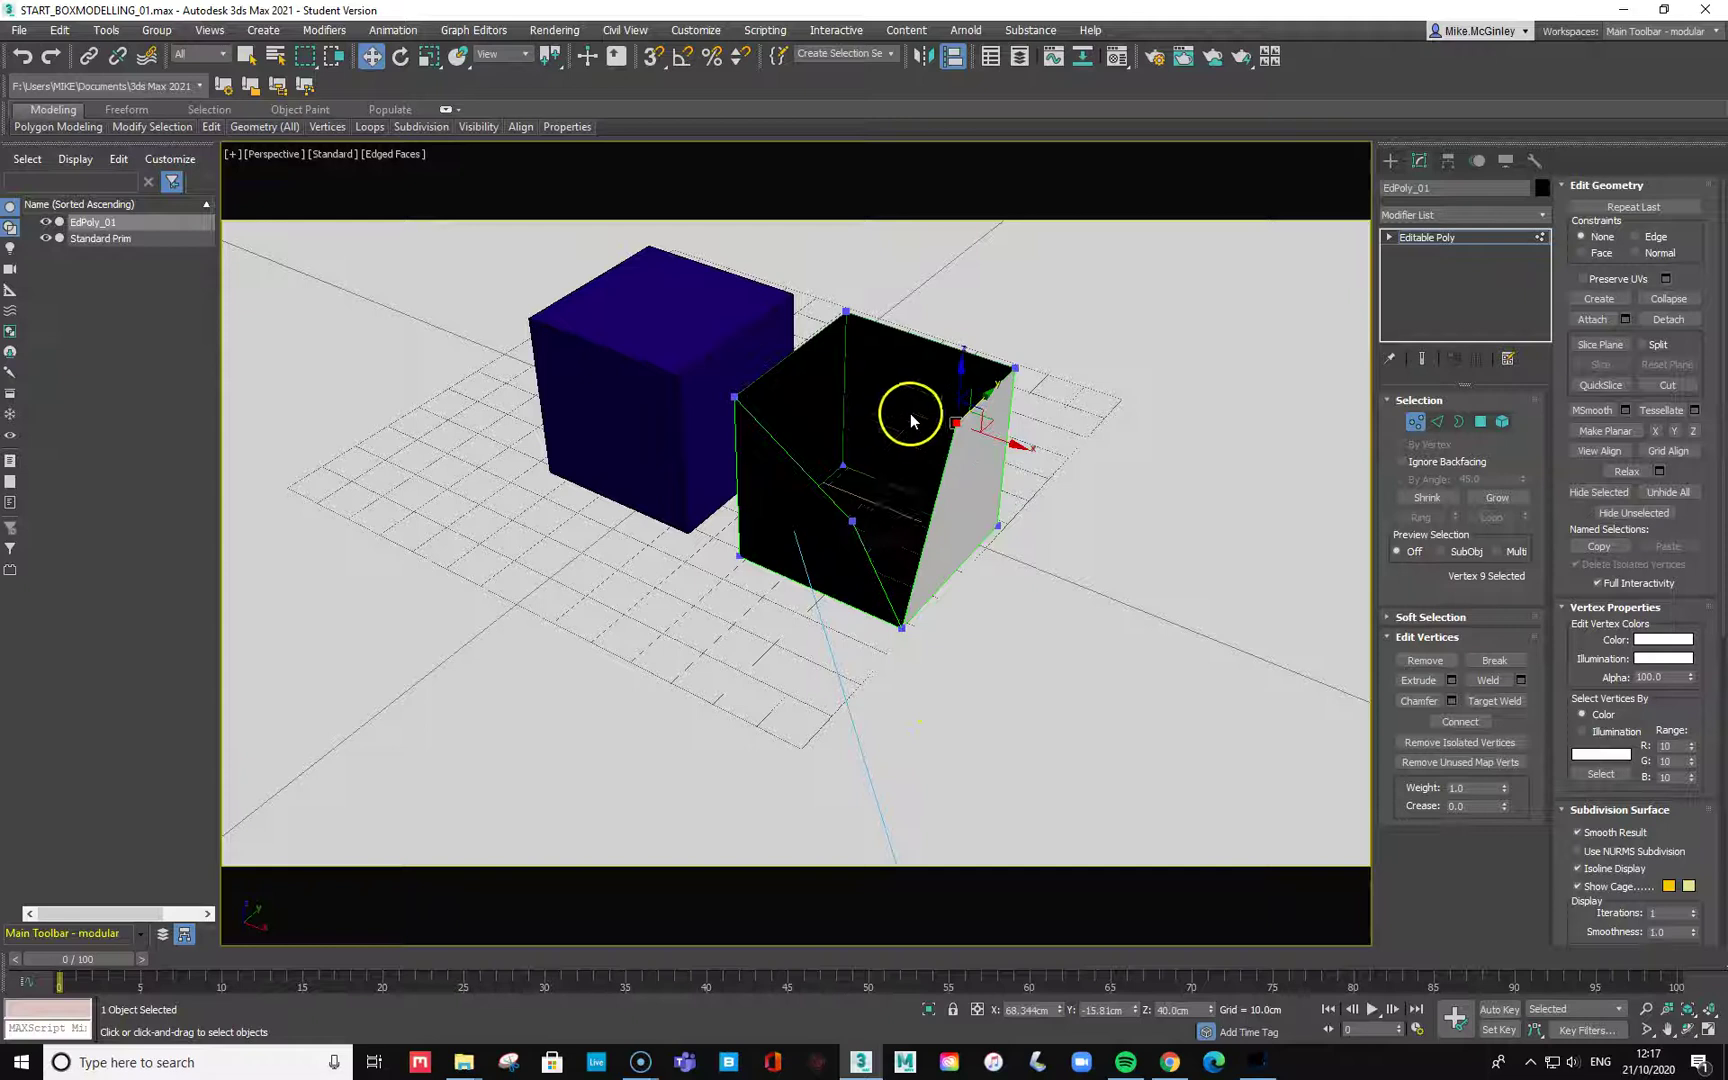
Target weld the split vertex on the front face's open edge onto the split vertex on the adjacent side.
right_click(858, 525)
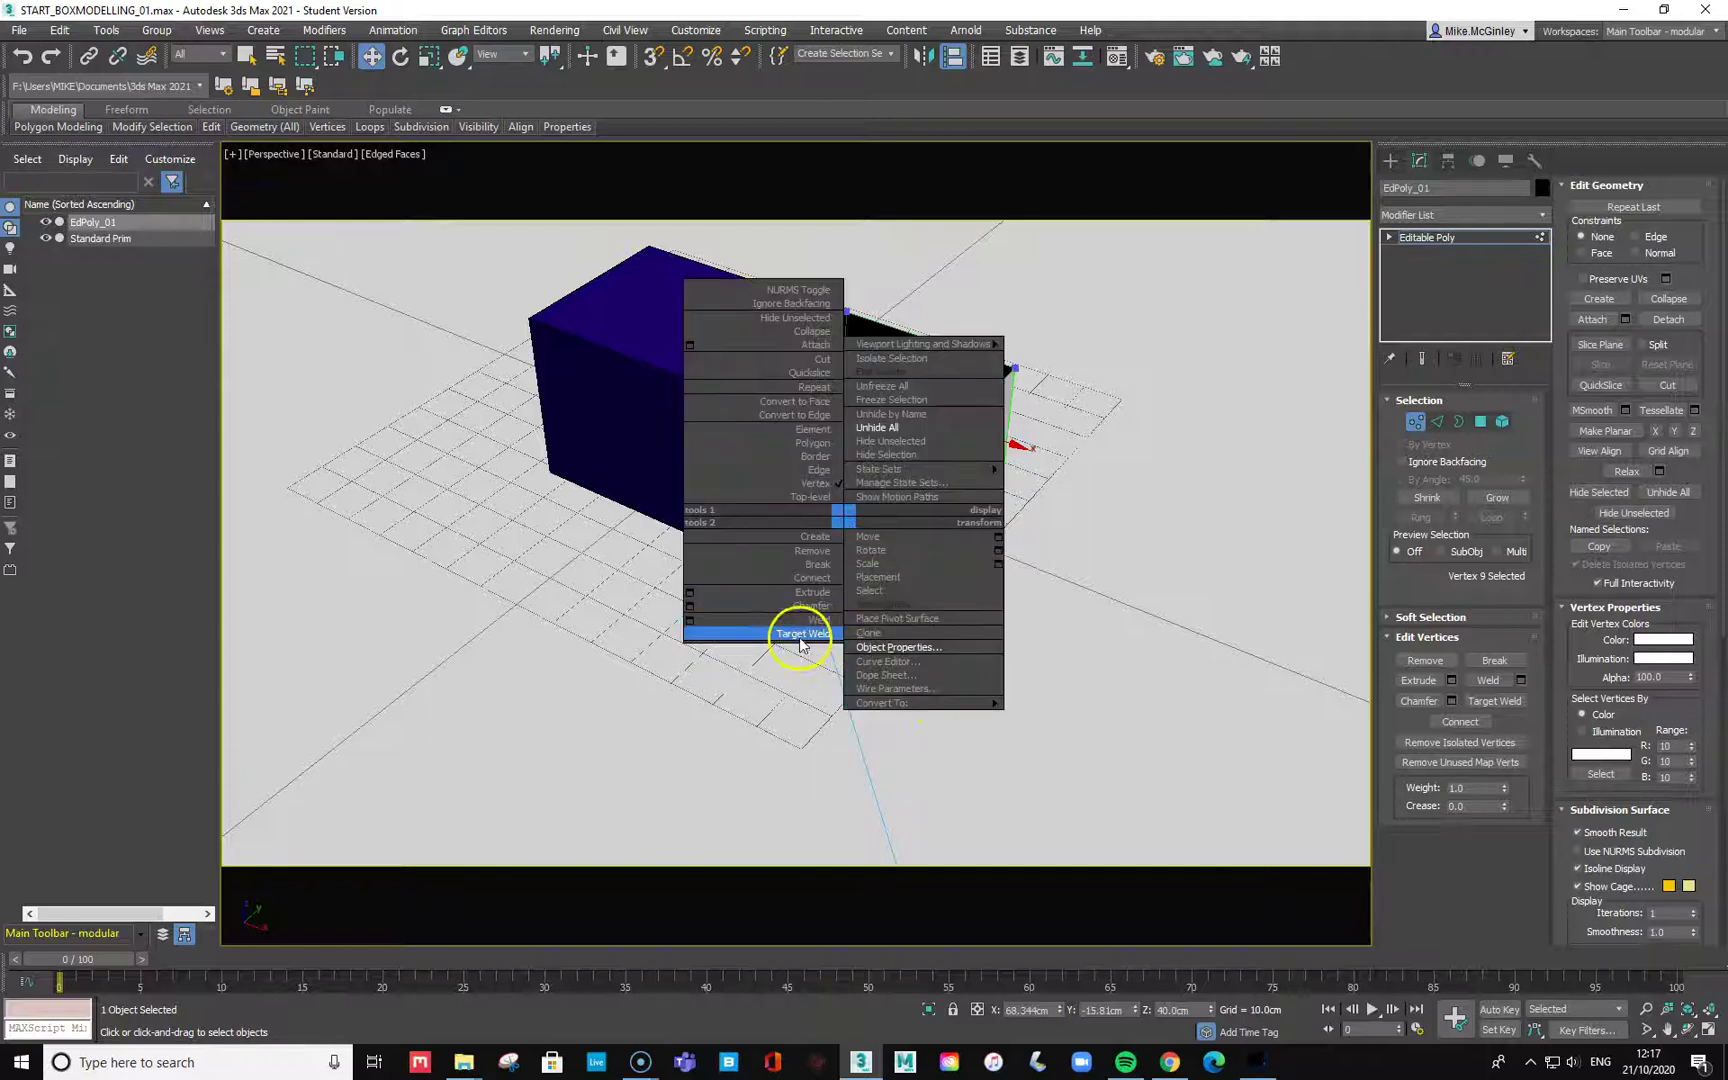
click(800, 628)
click(852, 521)
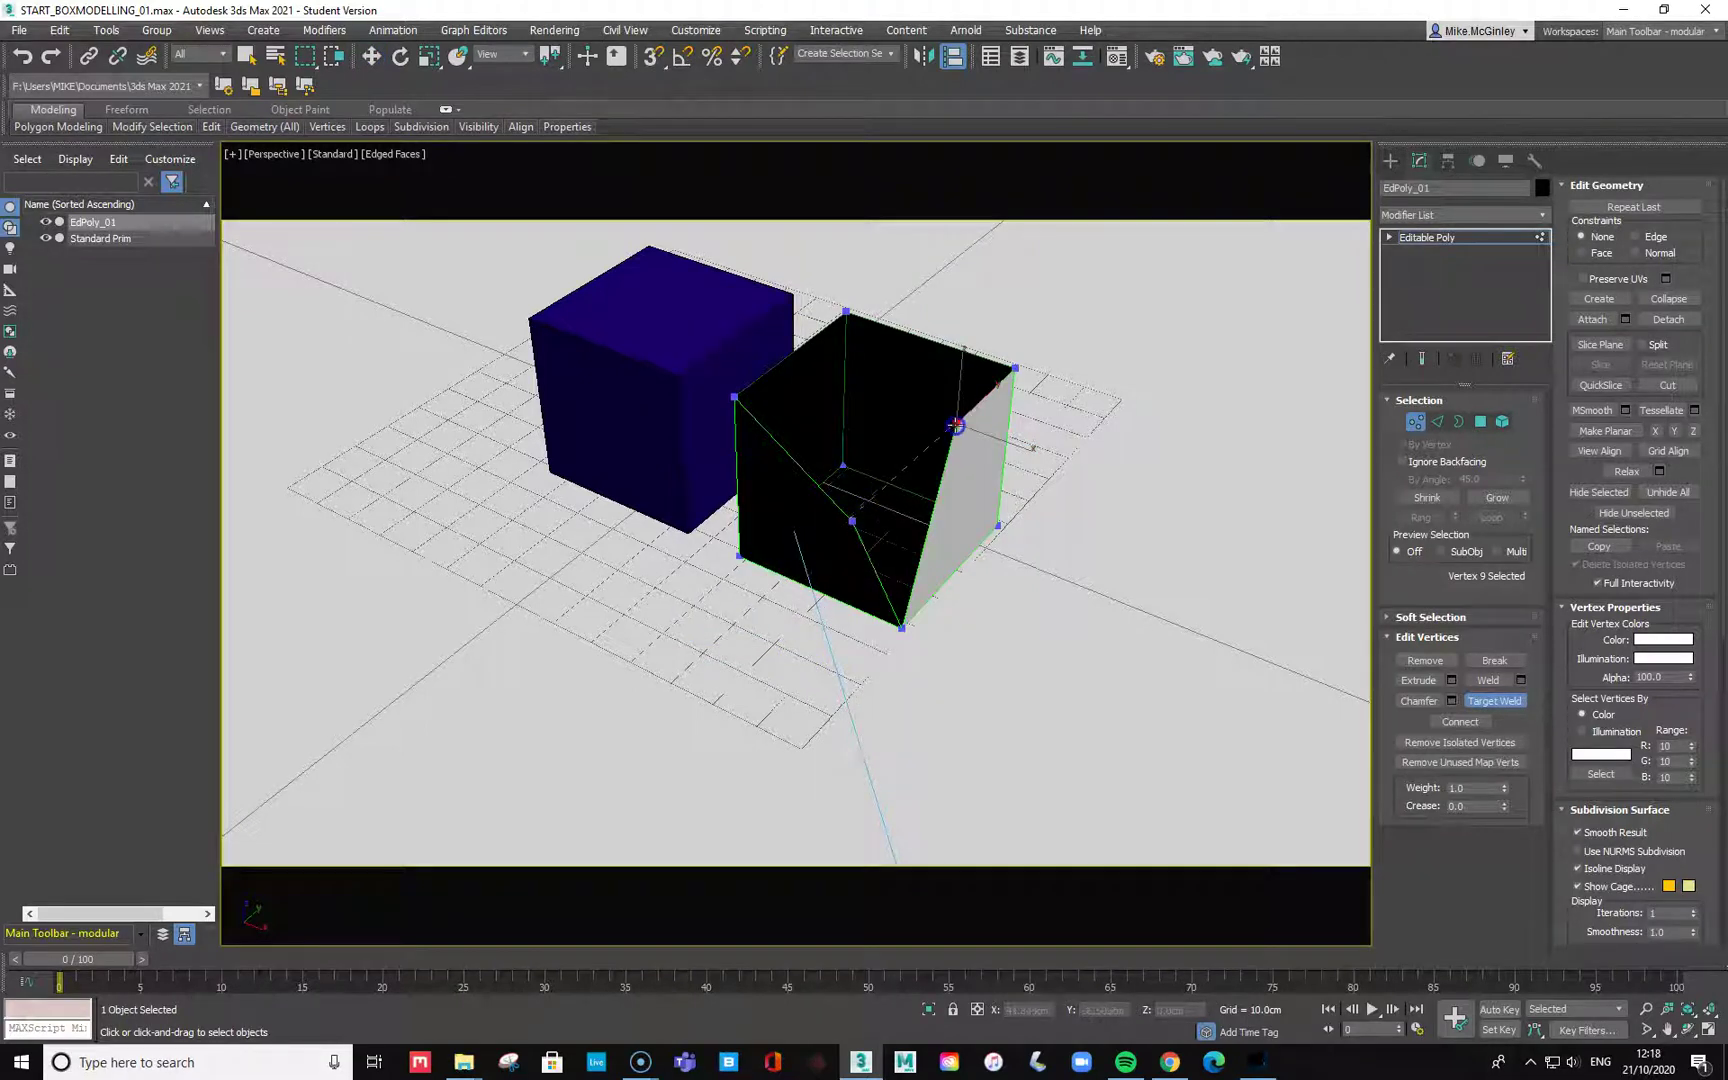
click(956, 425)
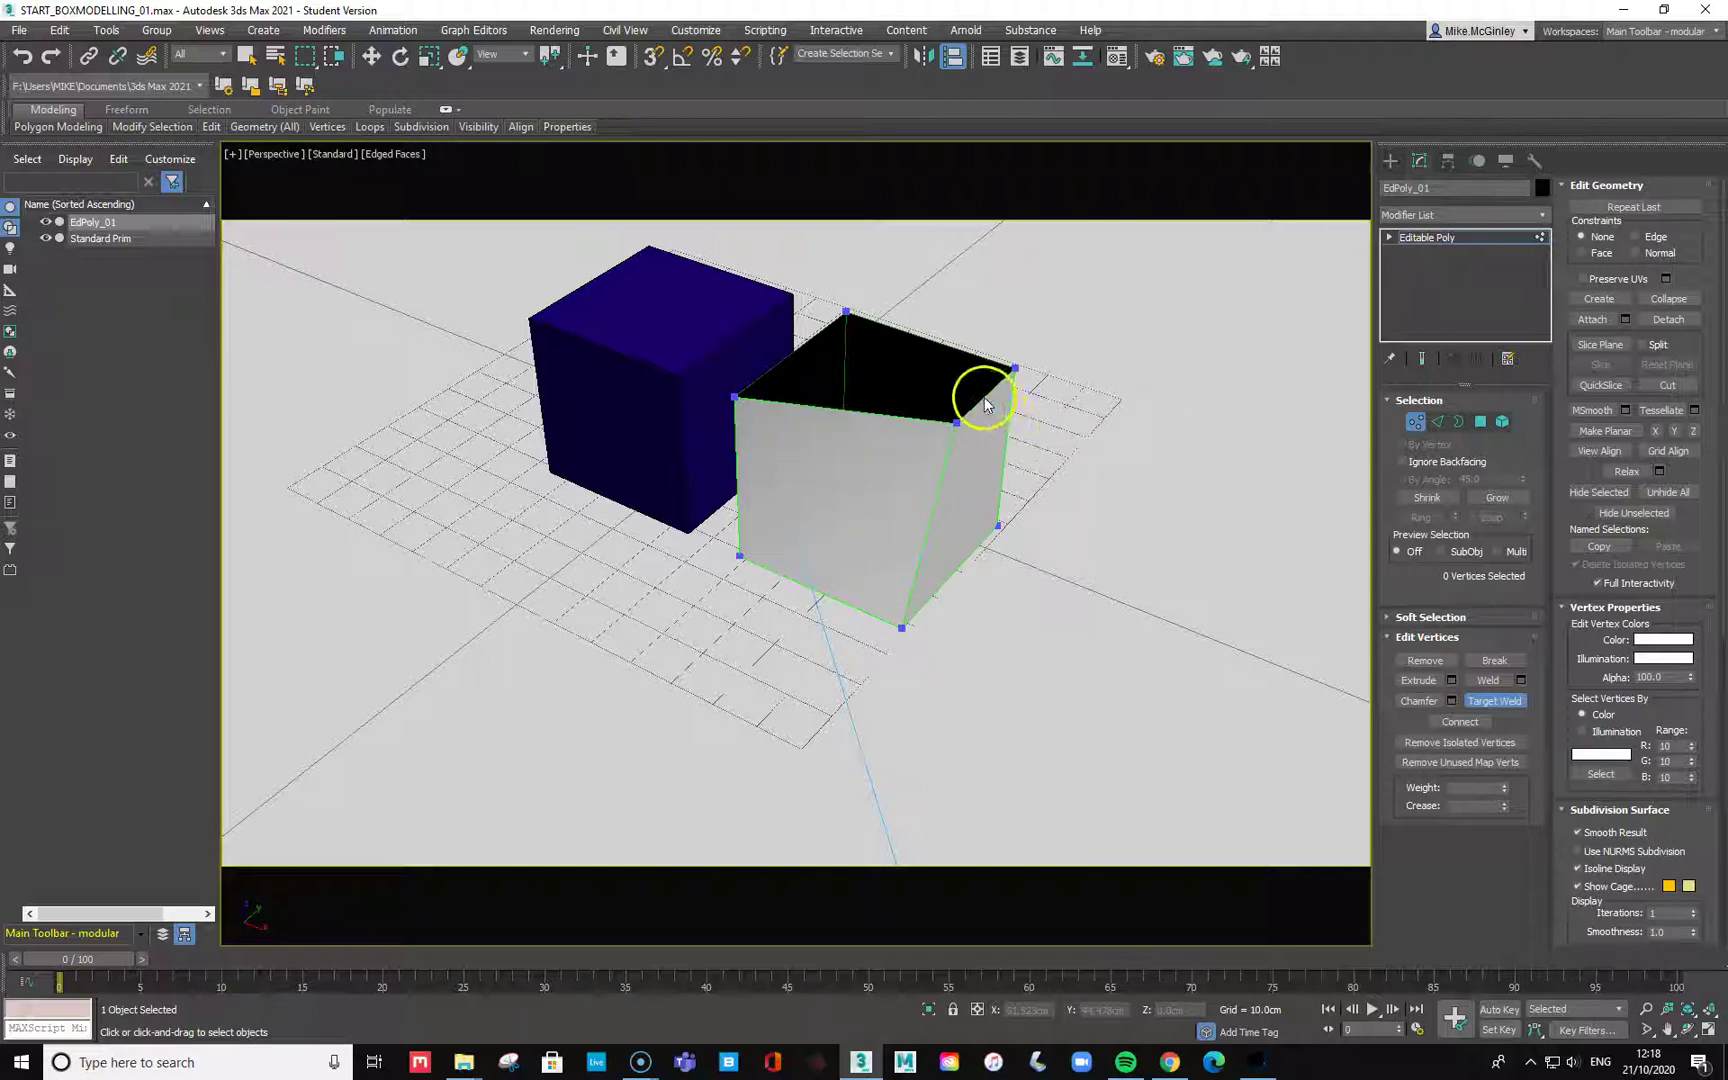
Move the welded vertex along Y to about -31.5 cm to square up EdPoly_01's near top corner.
click(373, 57)
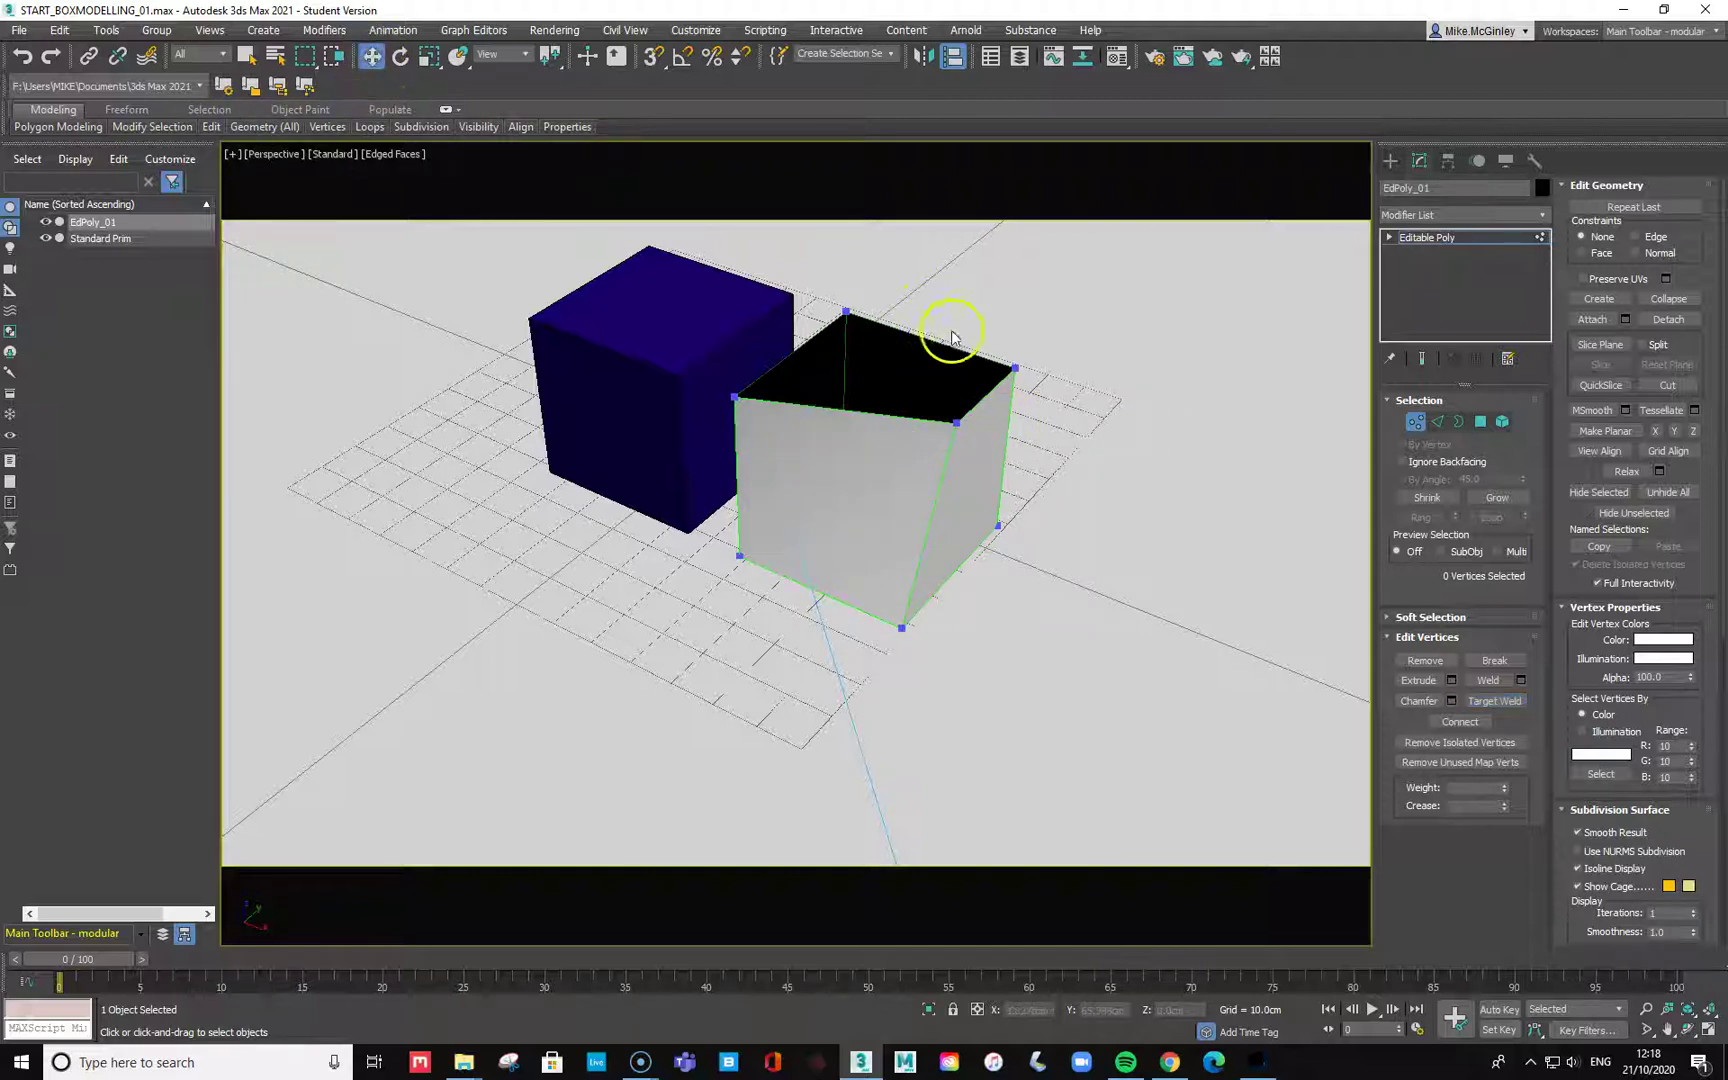
click(955, 424)
mouse_move(945, 432)
mouse_down()
mouse_move(969, 409)
mouse_move(928, 438)
mouse_up()
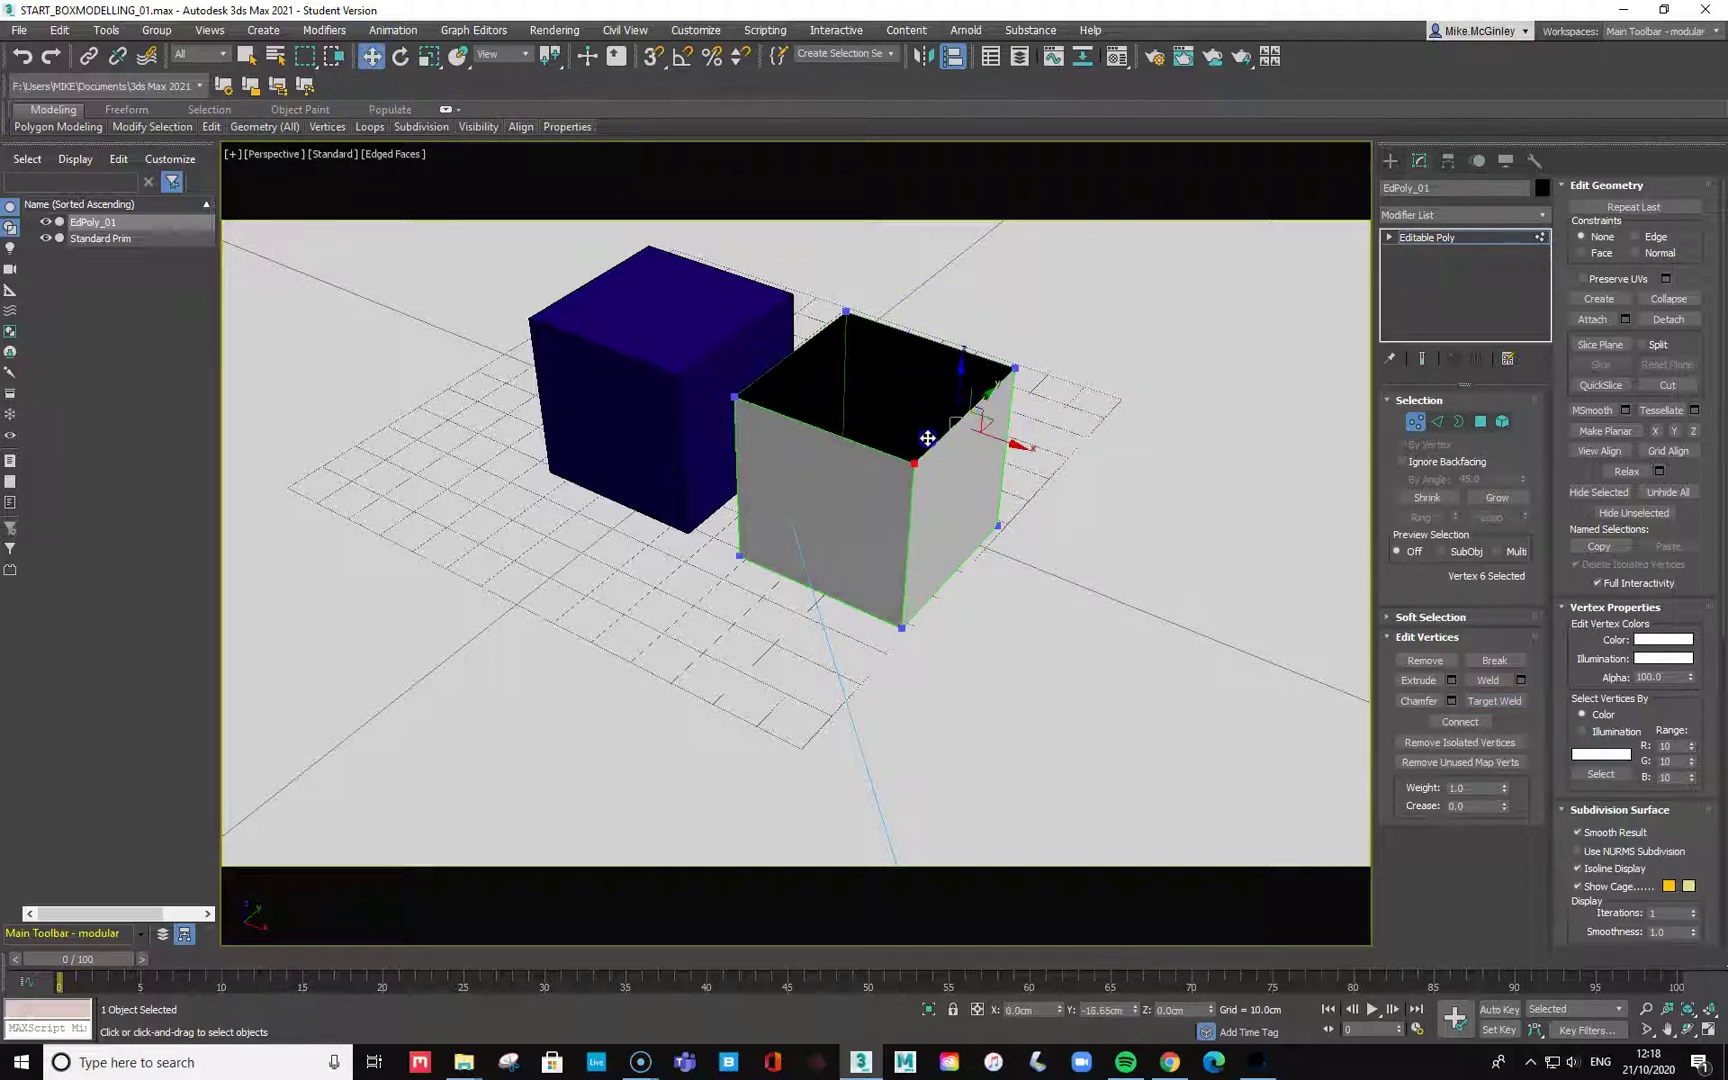
alt+middle_drag(1026, 559, 926, 538)
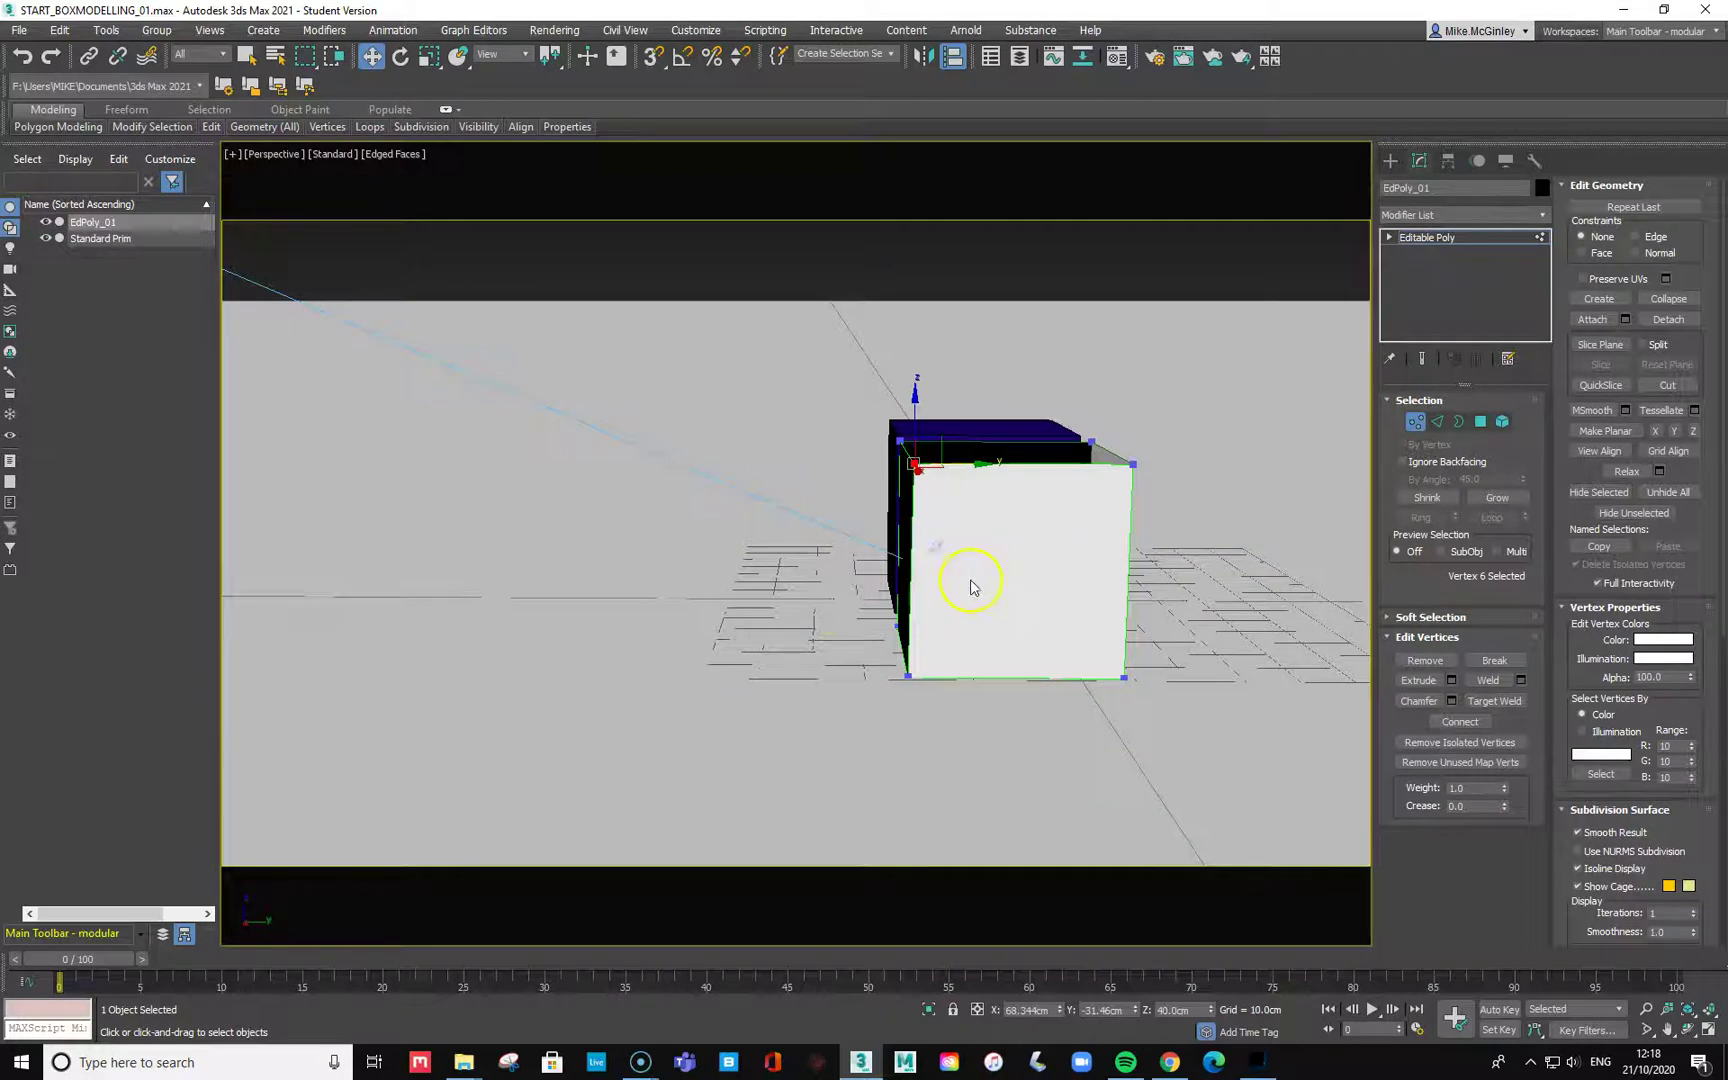
alt+middle_drag(822, 636, 1014, 681)
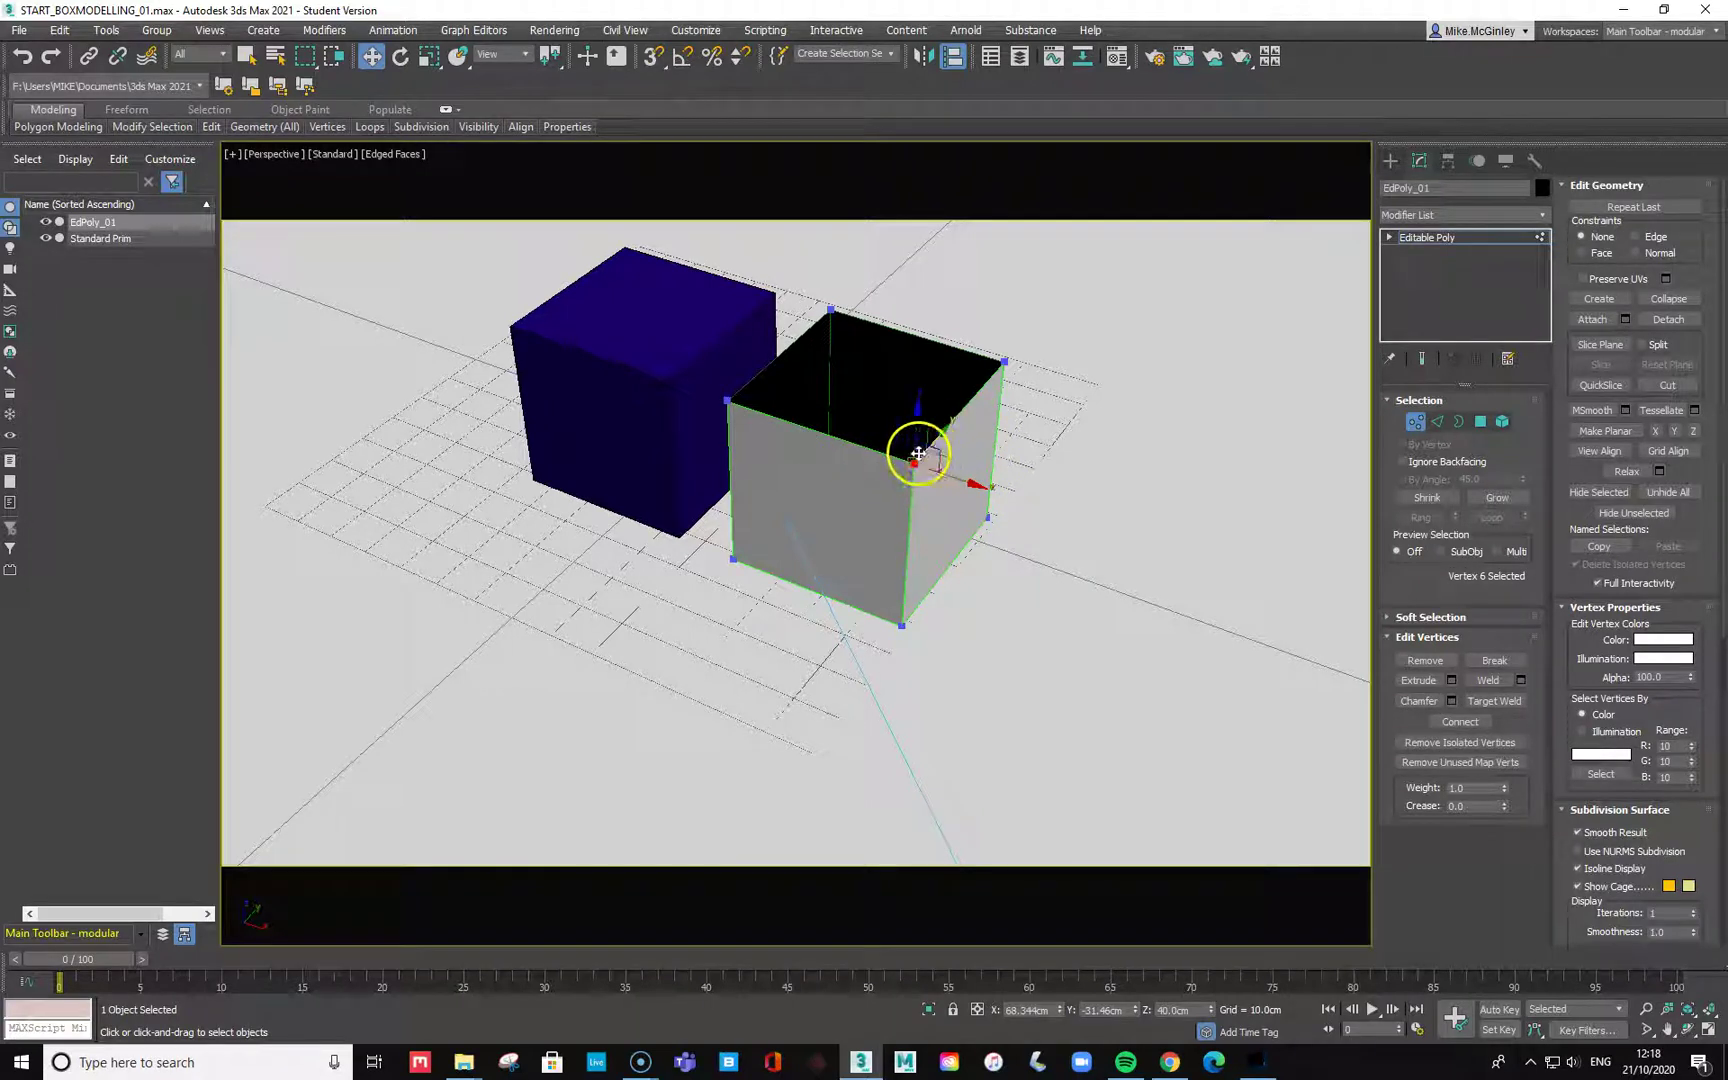
Connect the two vertical edges of EdPoly_01's bright side face with 2 segments, pinch 51 and slide -1.
click(1437, 421)
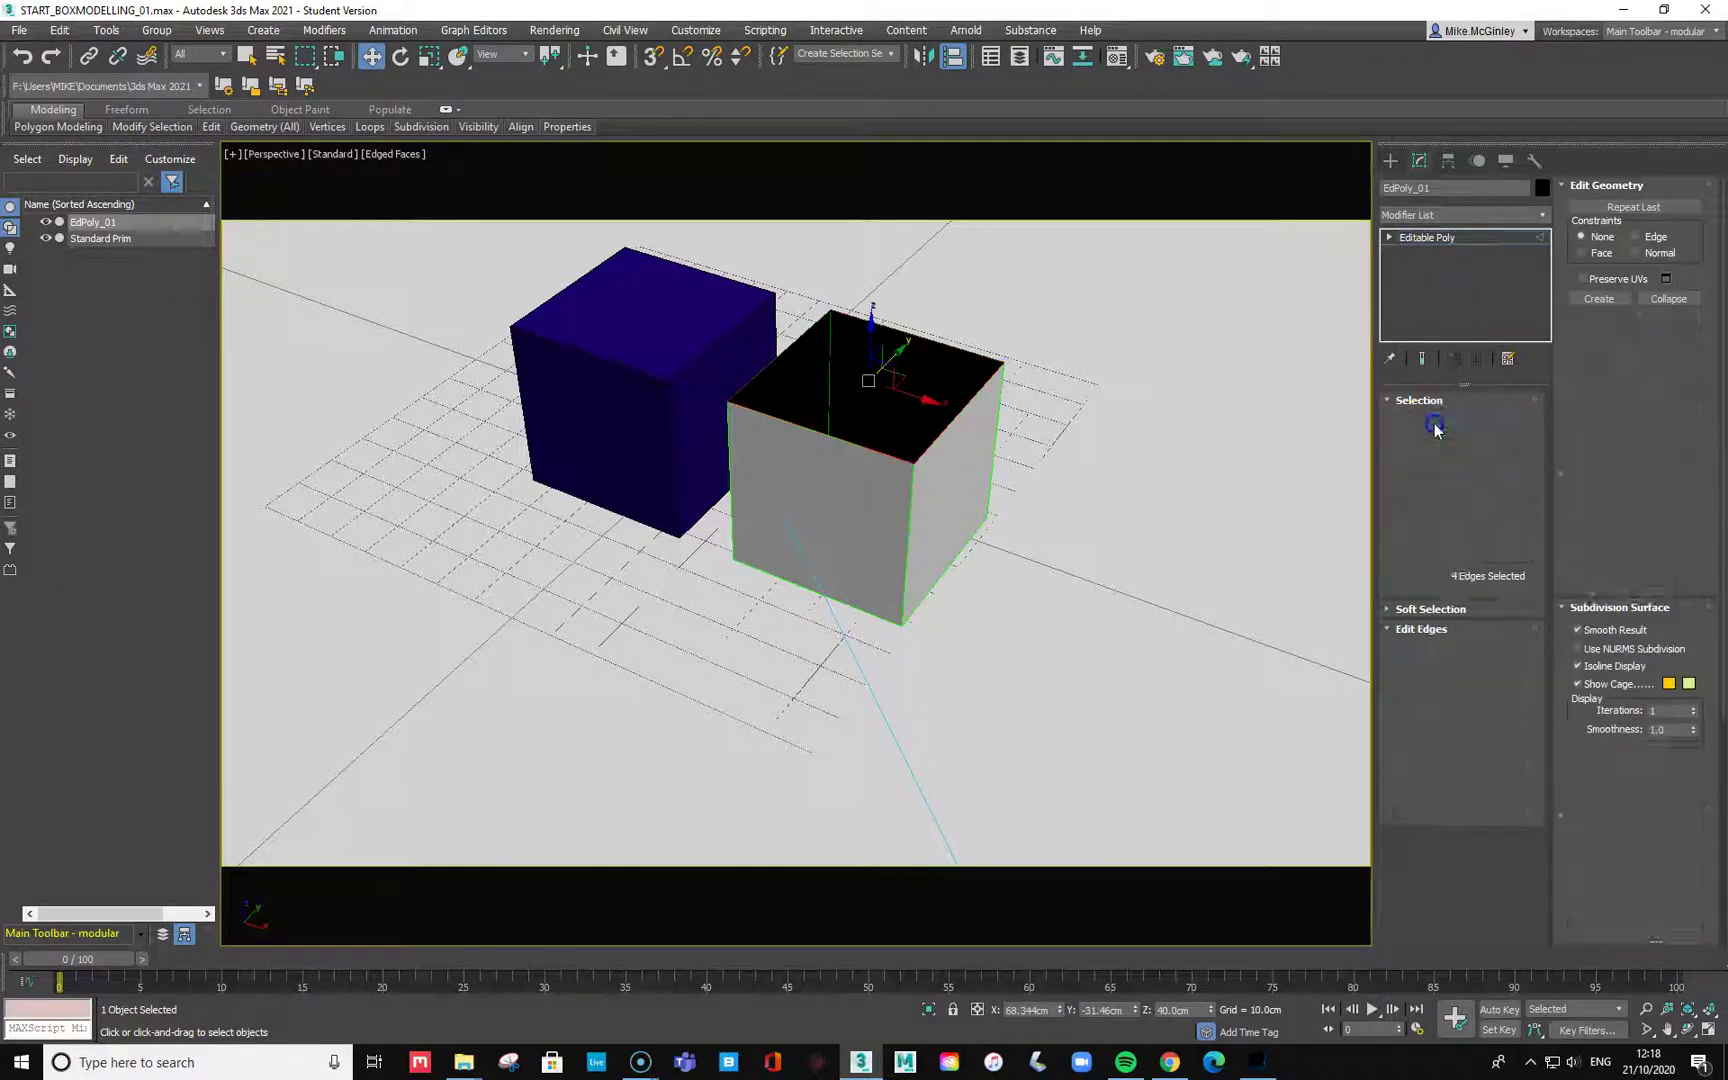
click(910, 536)
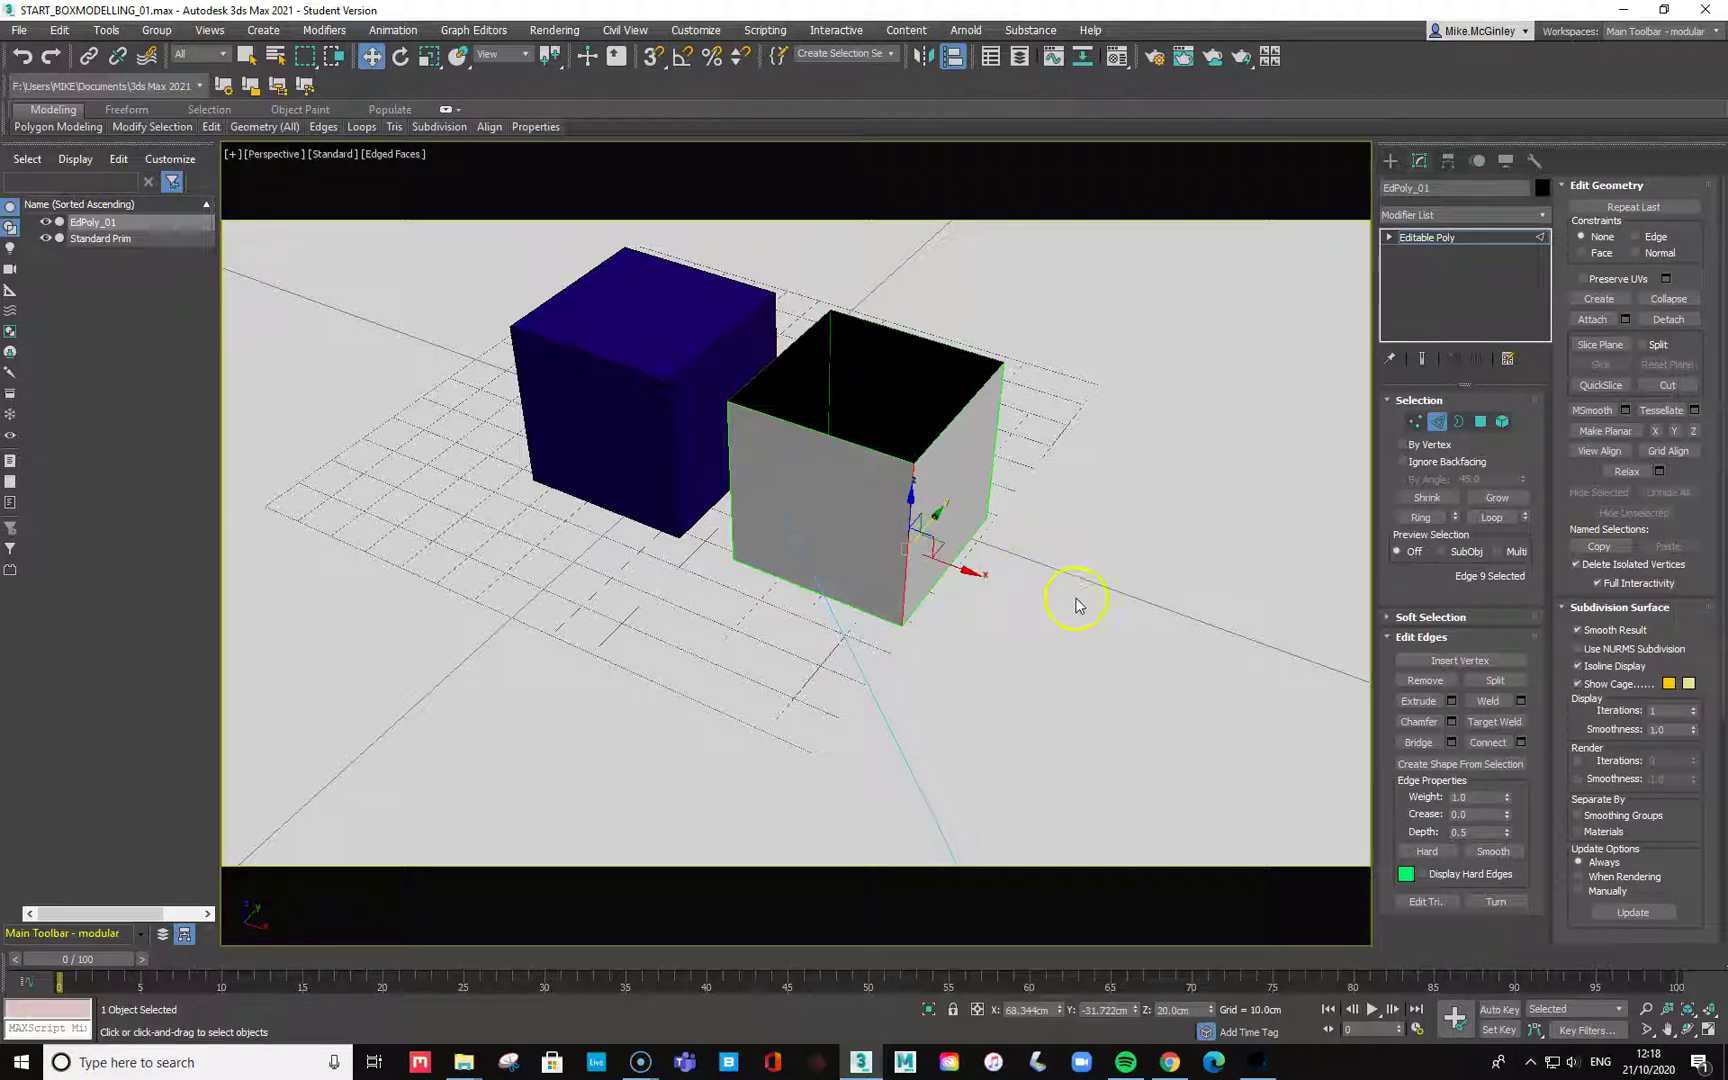
alt+middle_drag(1087, 590, 1030, 552)
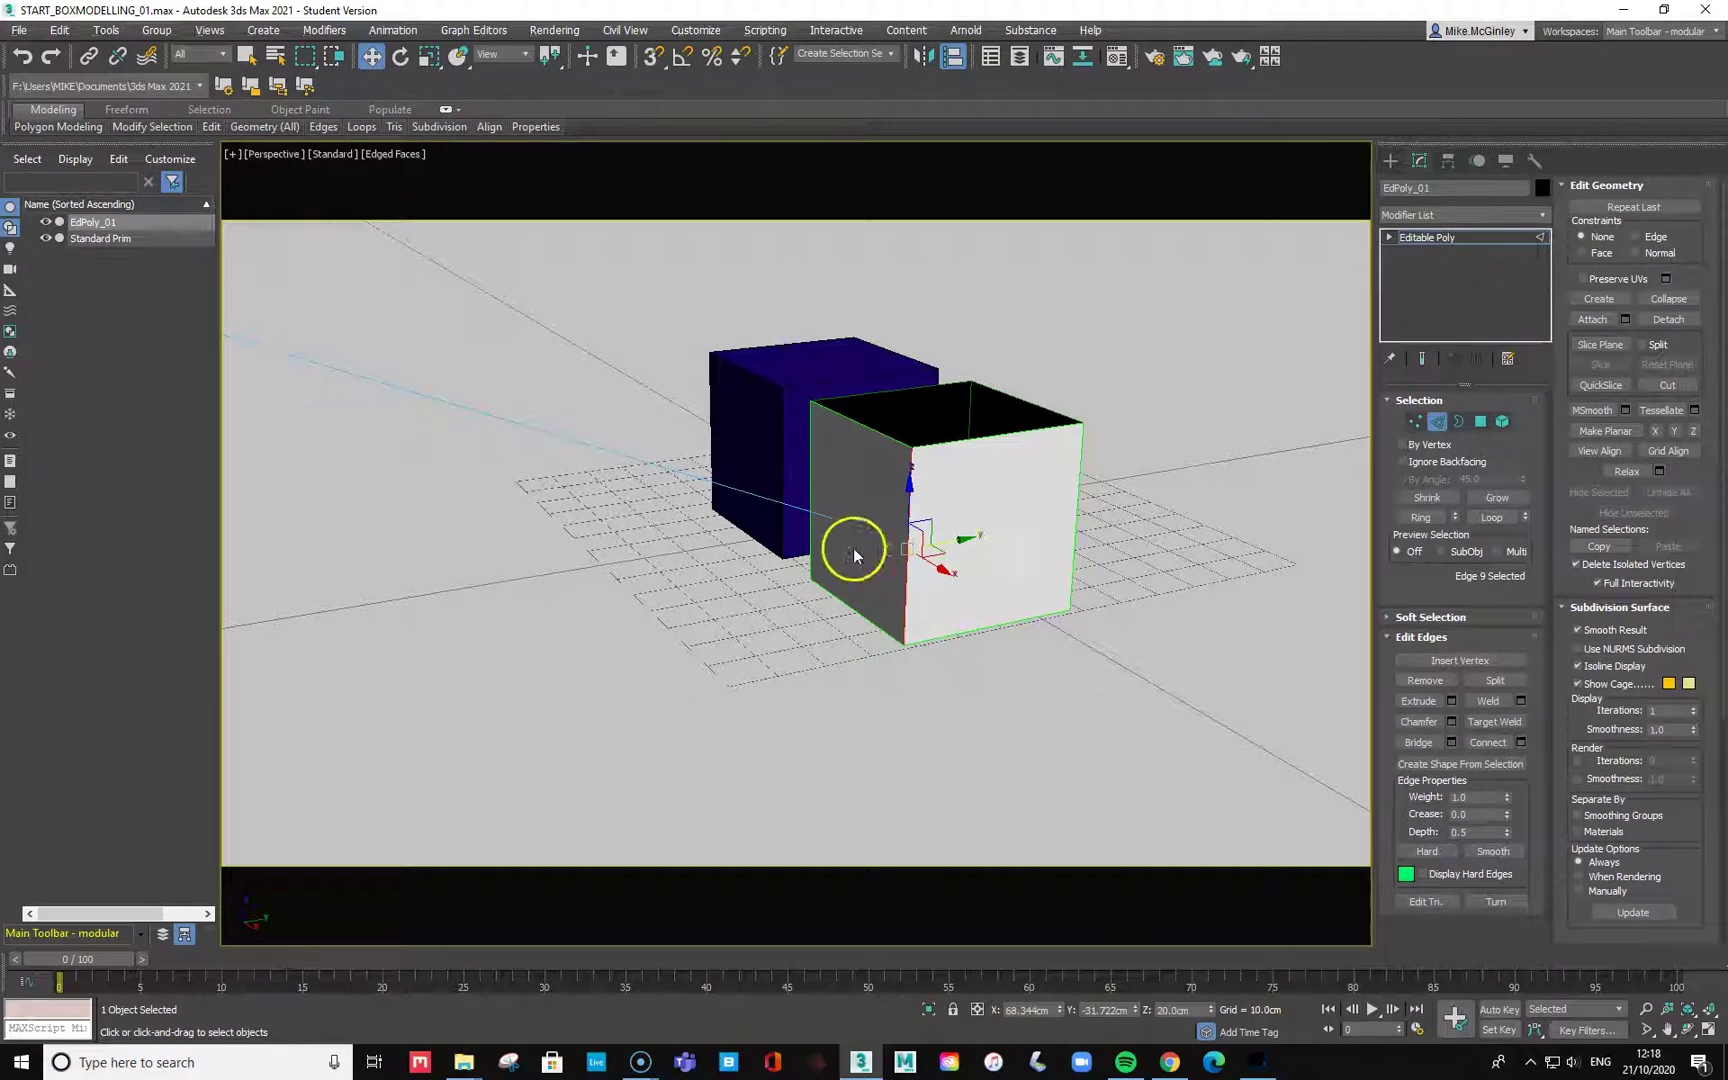
ctrl+click(1077, 501)
right_click(1018, 514)
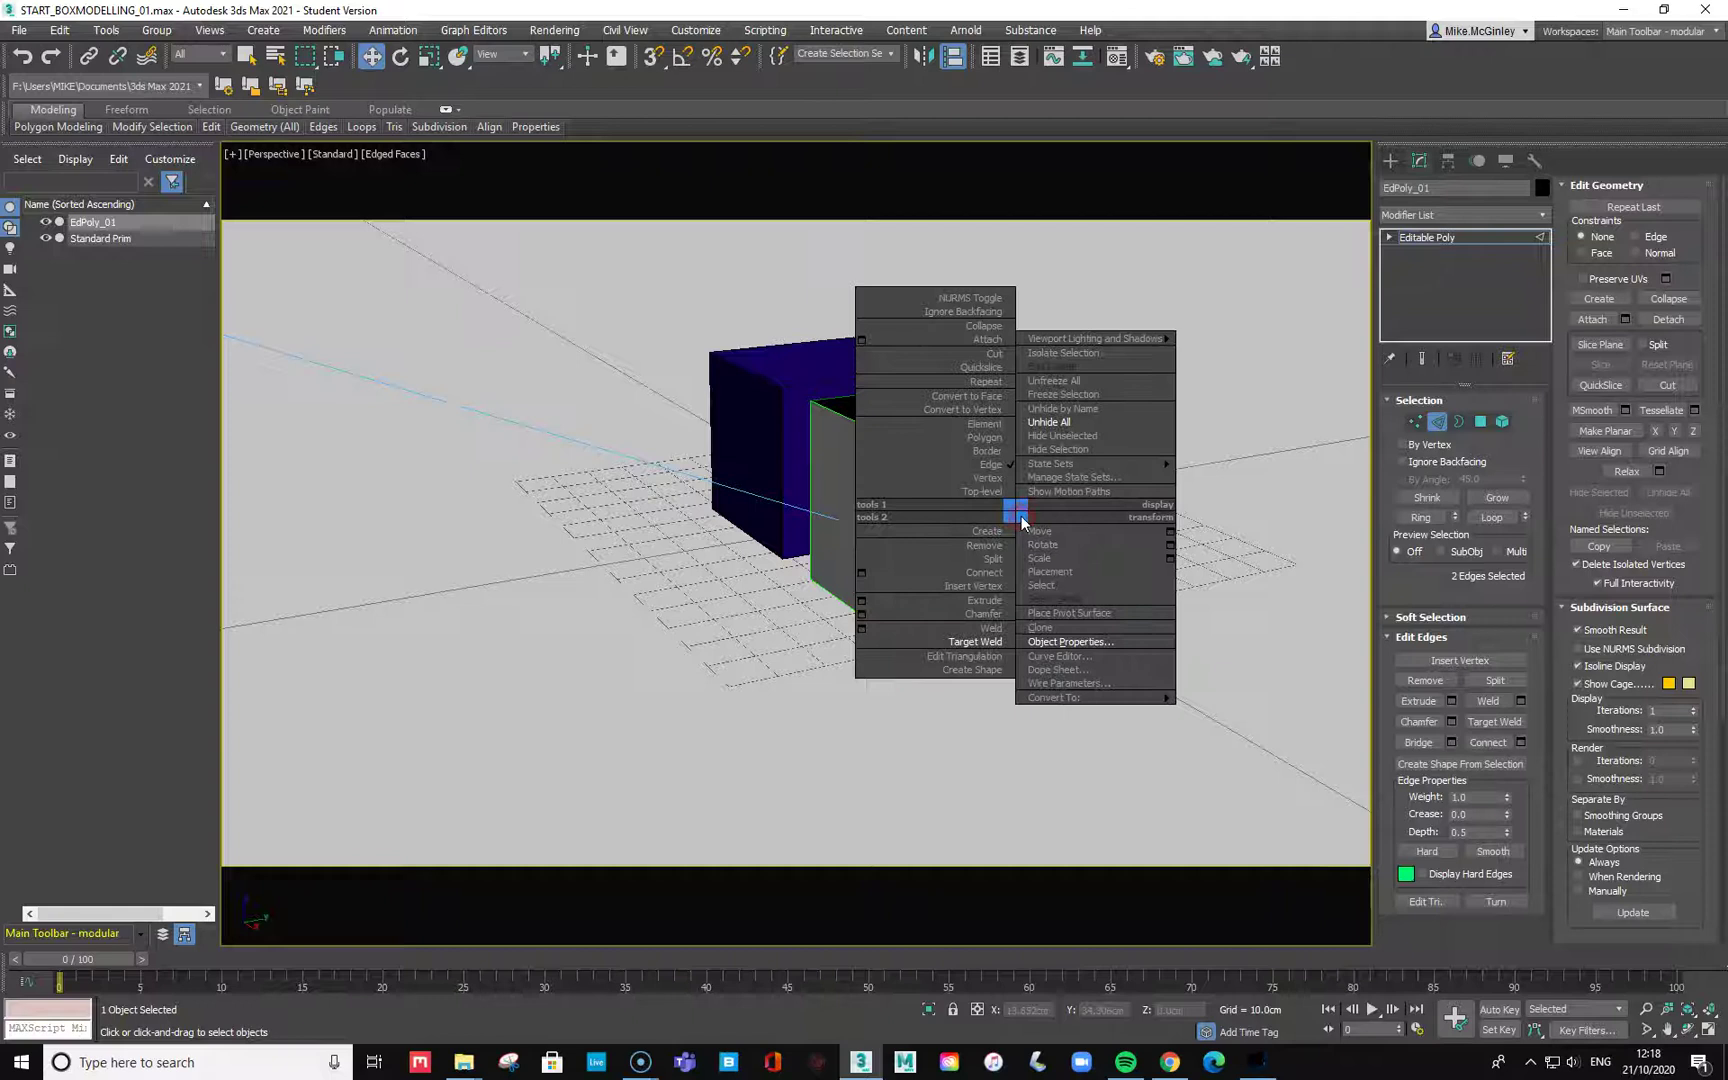
click(860, 571)
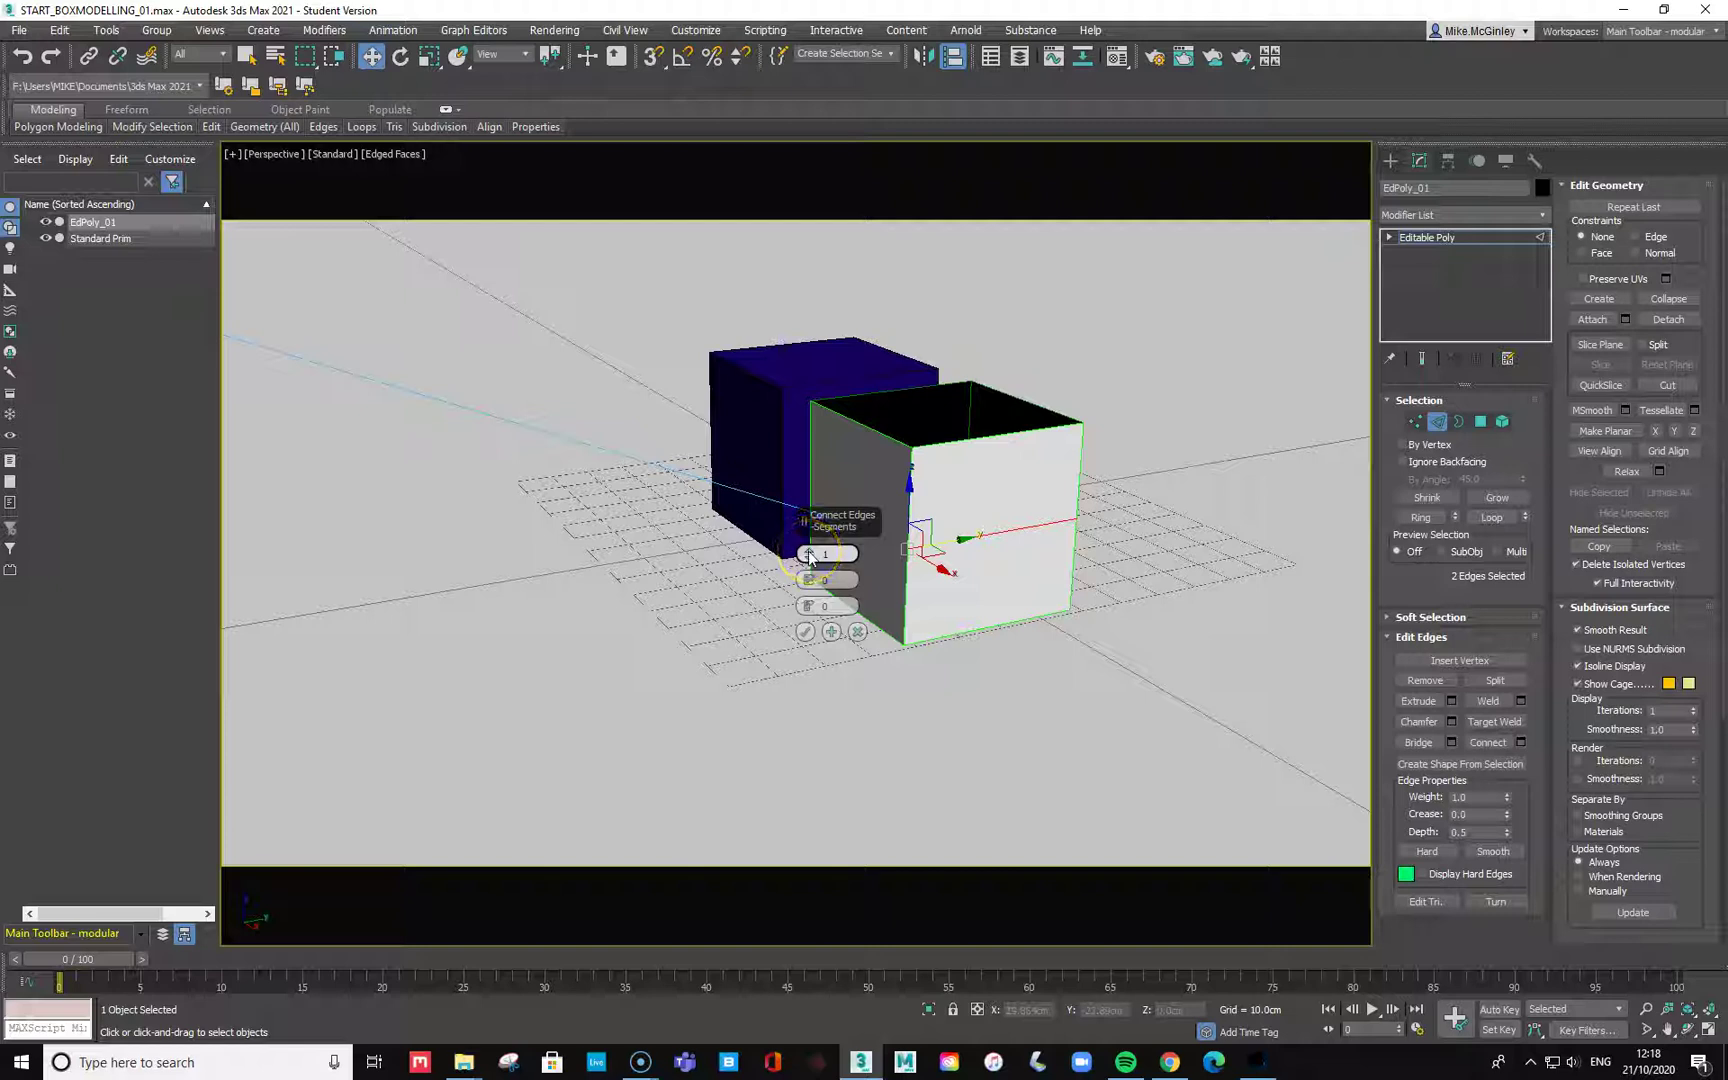
click(809, 554)
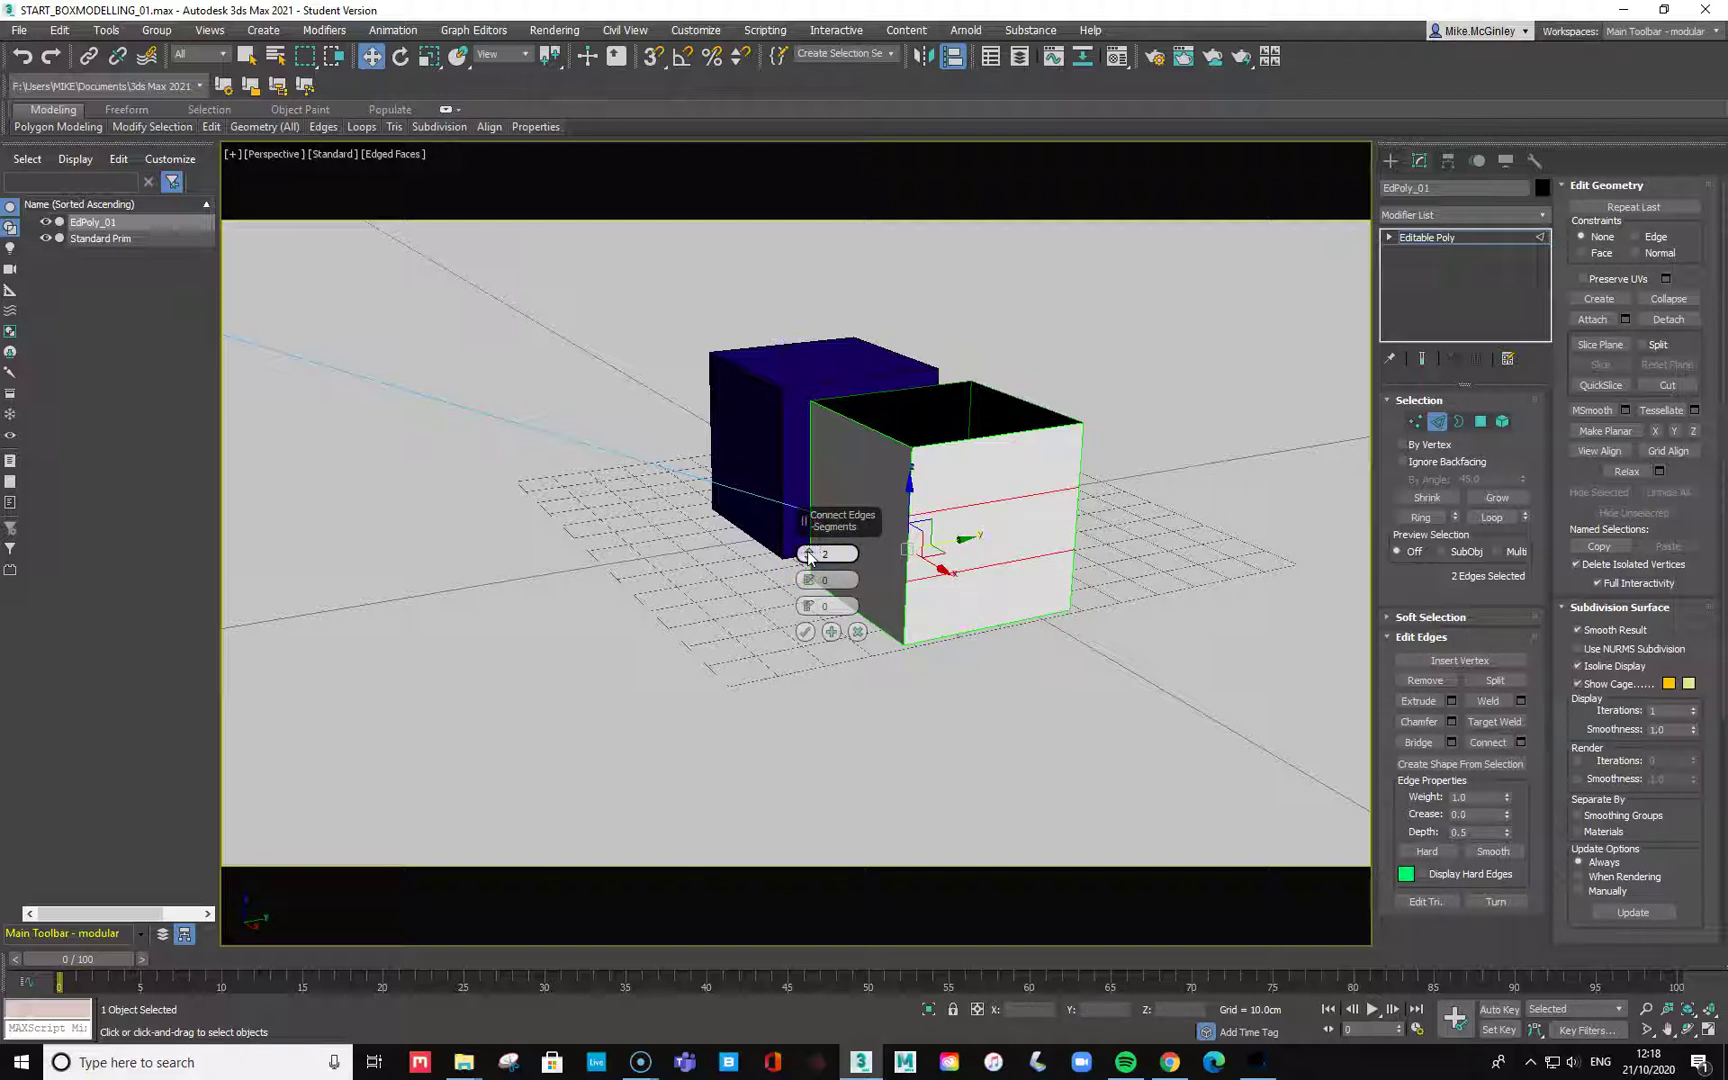
drag(808, 580, 753, 400)
mouse_move(810, 605)
mouse_down()
mouse_move(825, 609)
mouse_move(819, 565)
mouse_move(829, 618)
mouse_up()
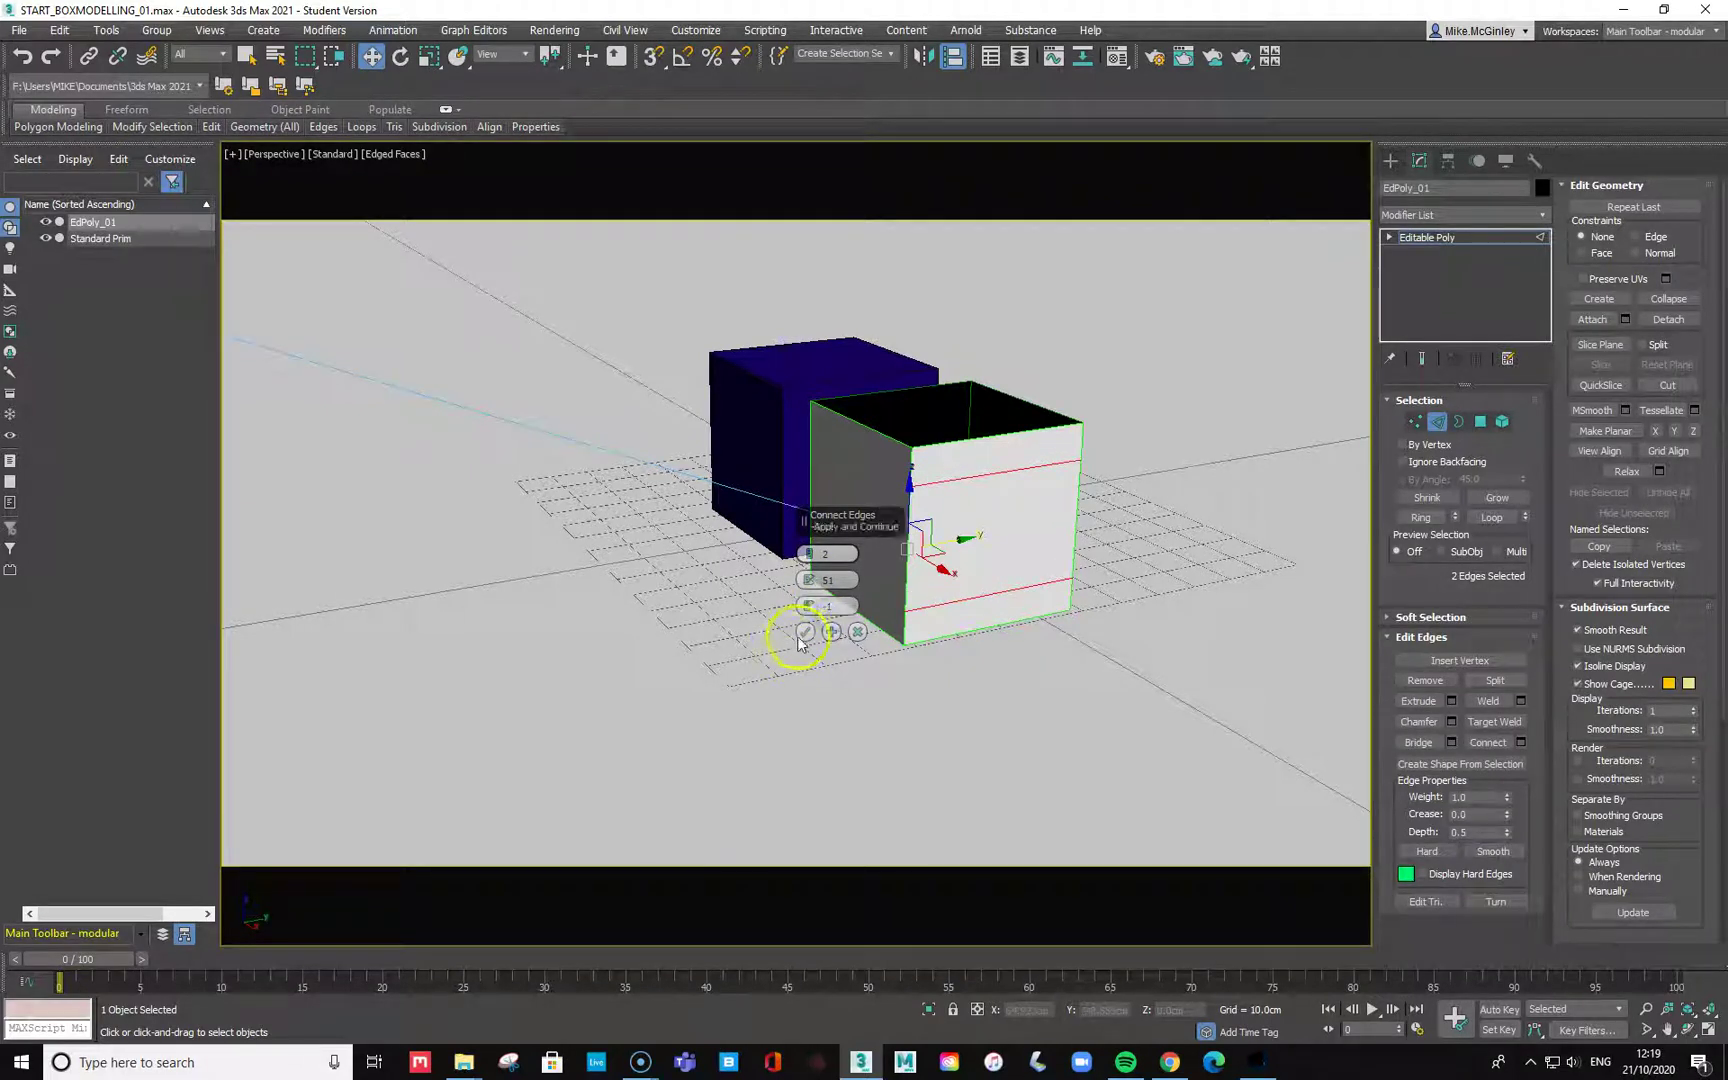
click(805, 633)
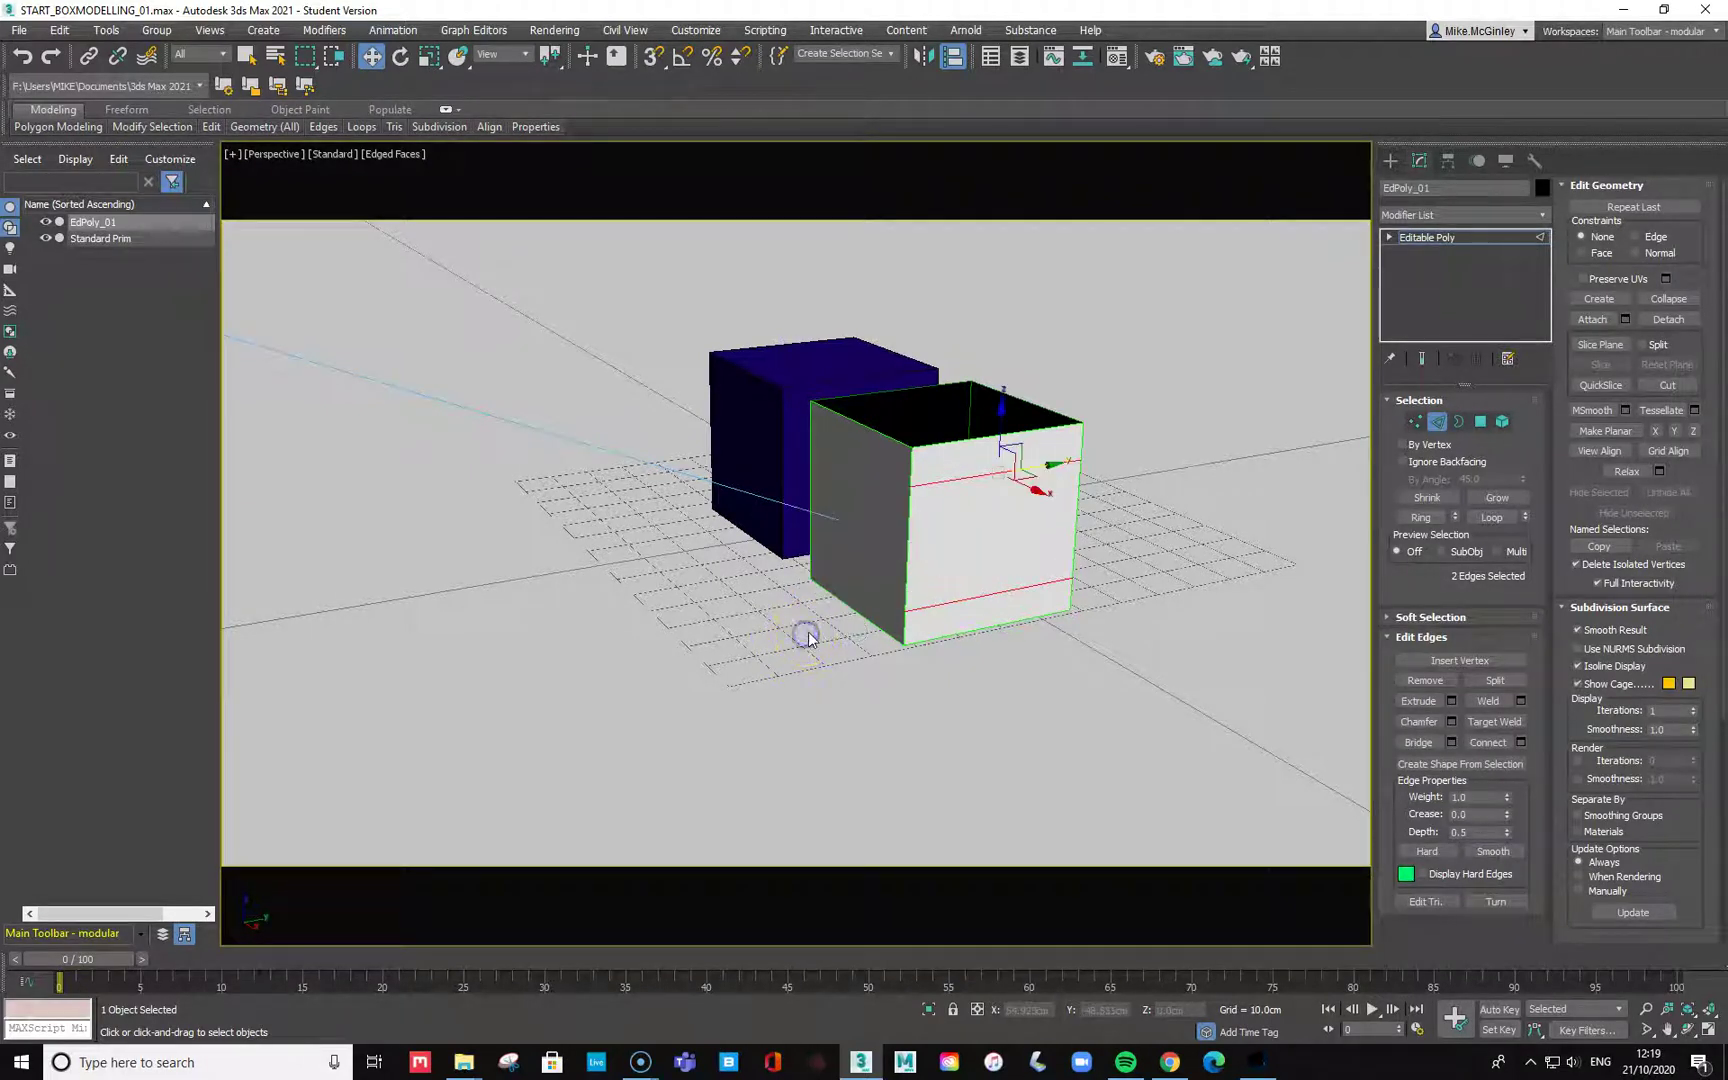
Connect the side face's two new horizontal edges with 4 vertical segments at pinch 51 and slide -1.
click(1163, 541)
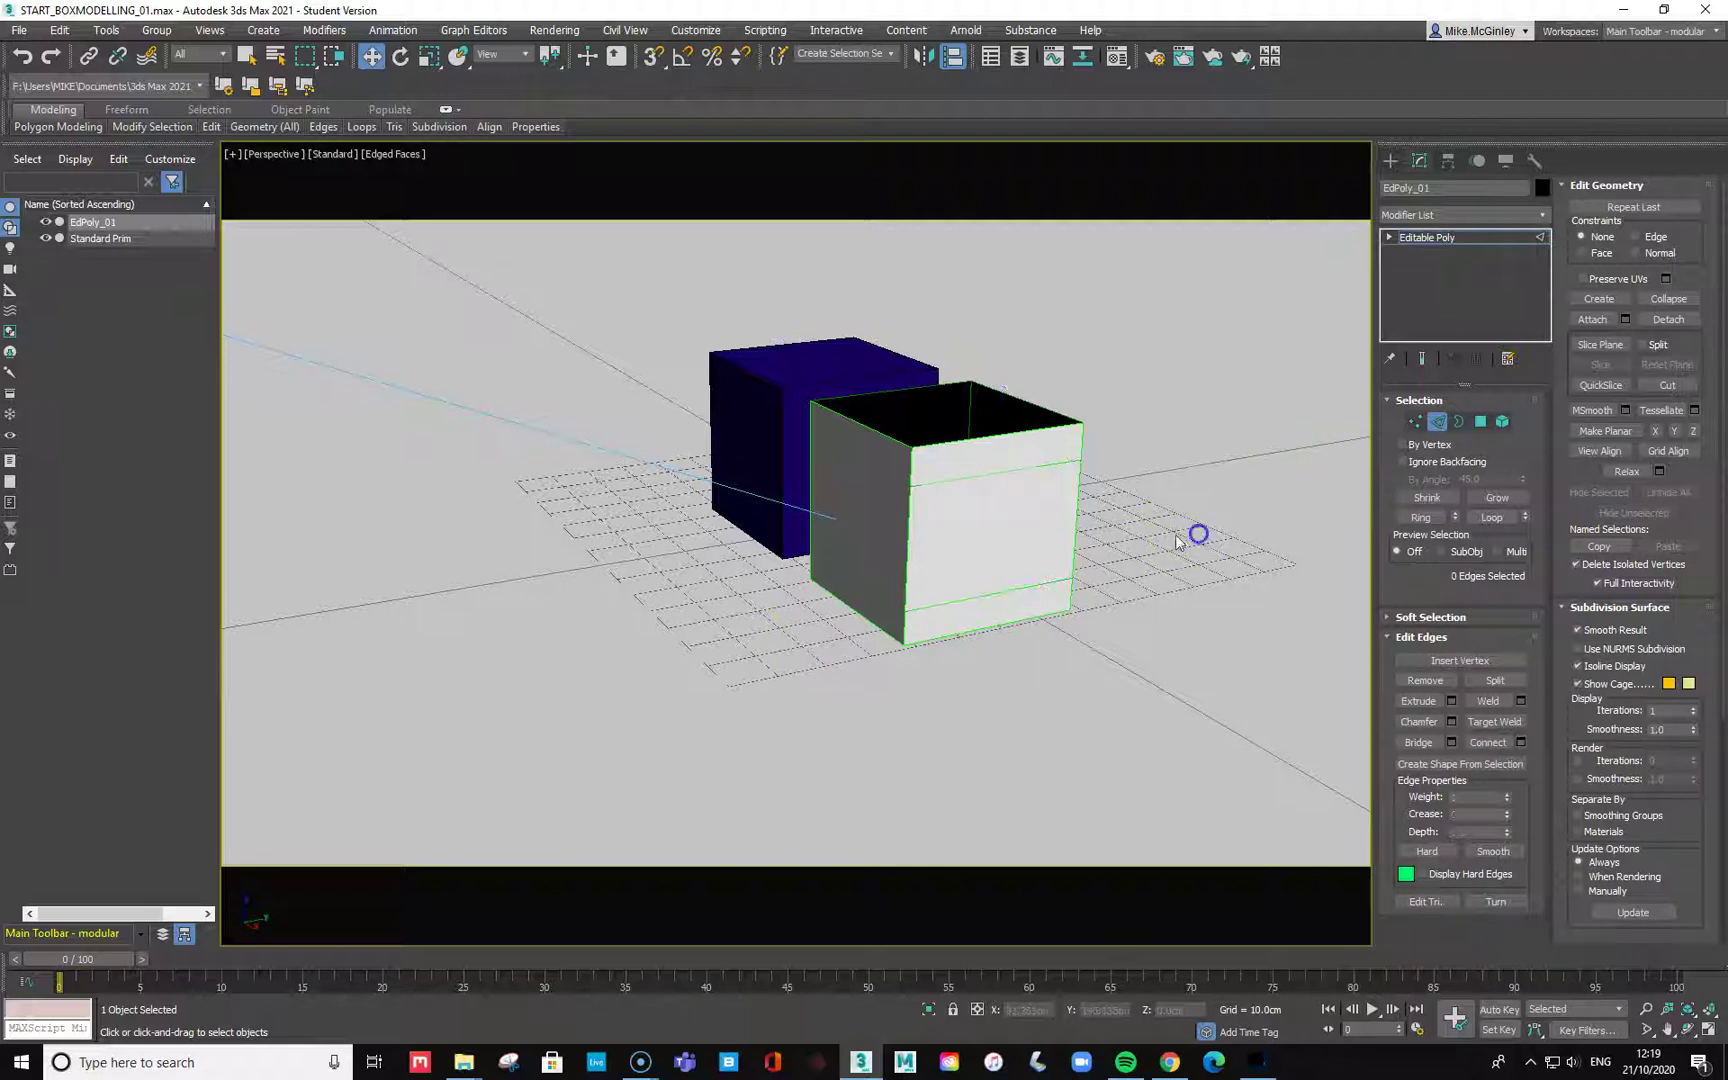
click(1000, 477)
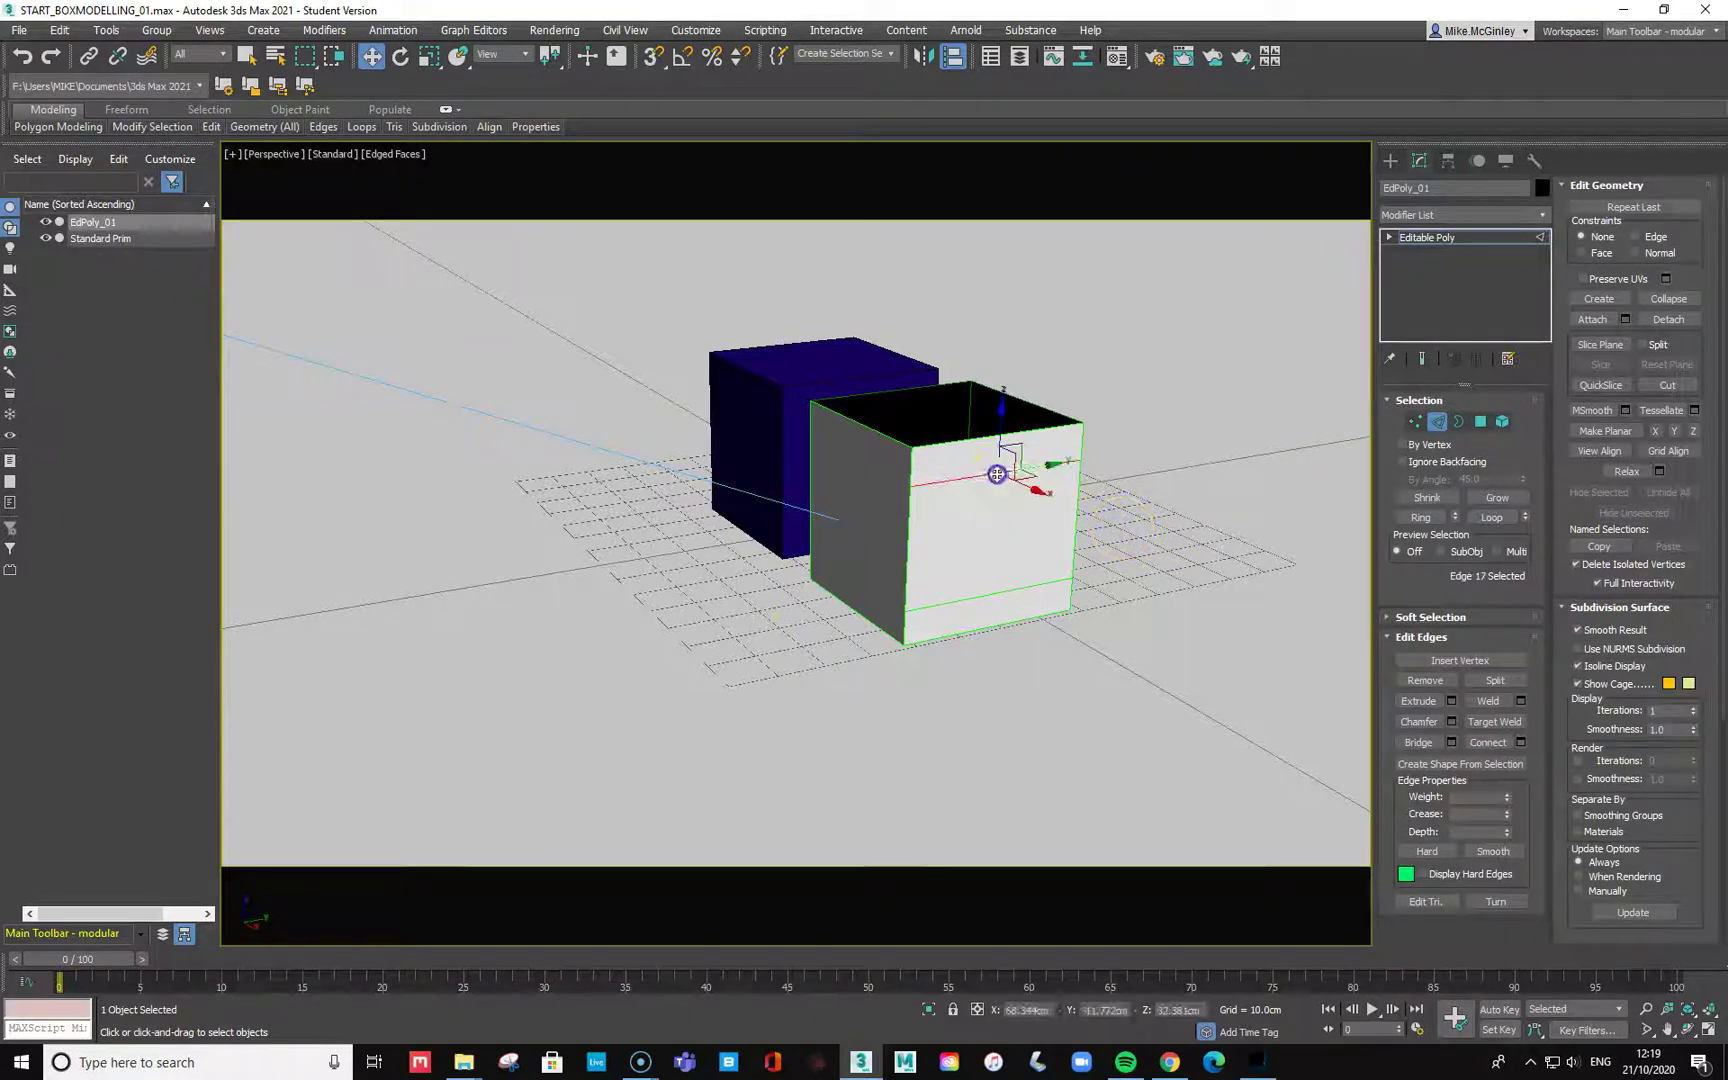
ctrl+click(1007, 590)
right_click(1004, 587)
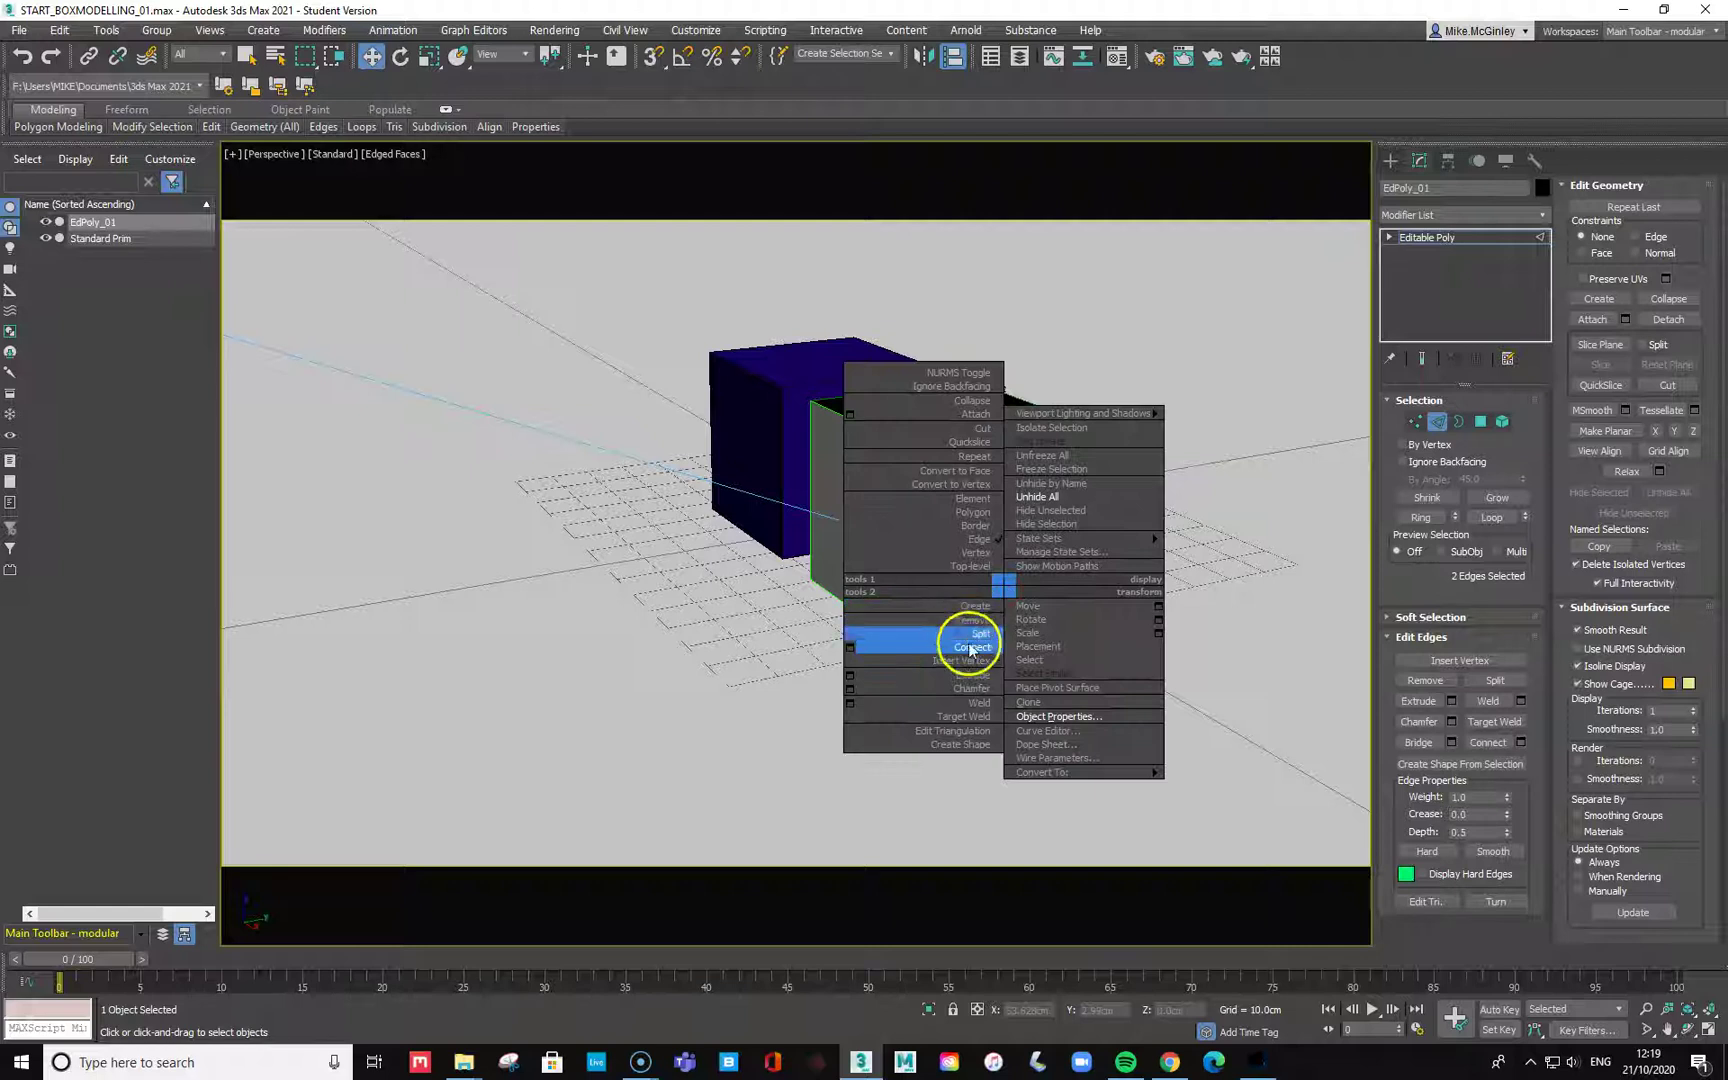
click(858, 647)
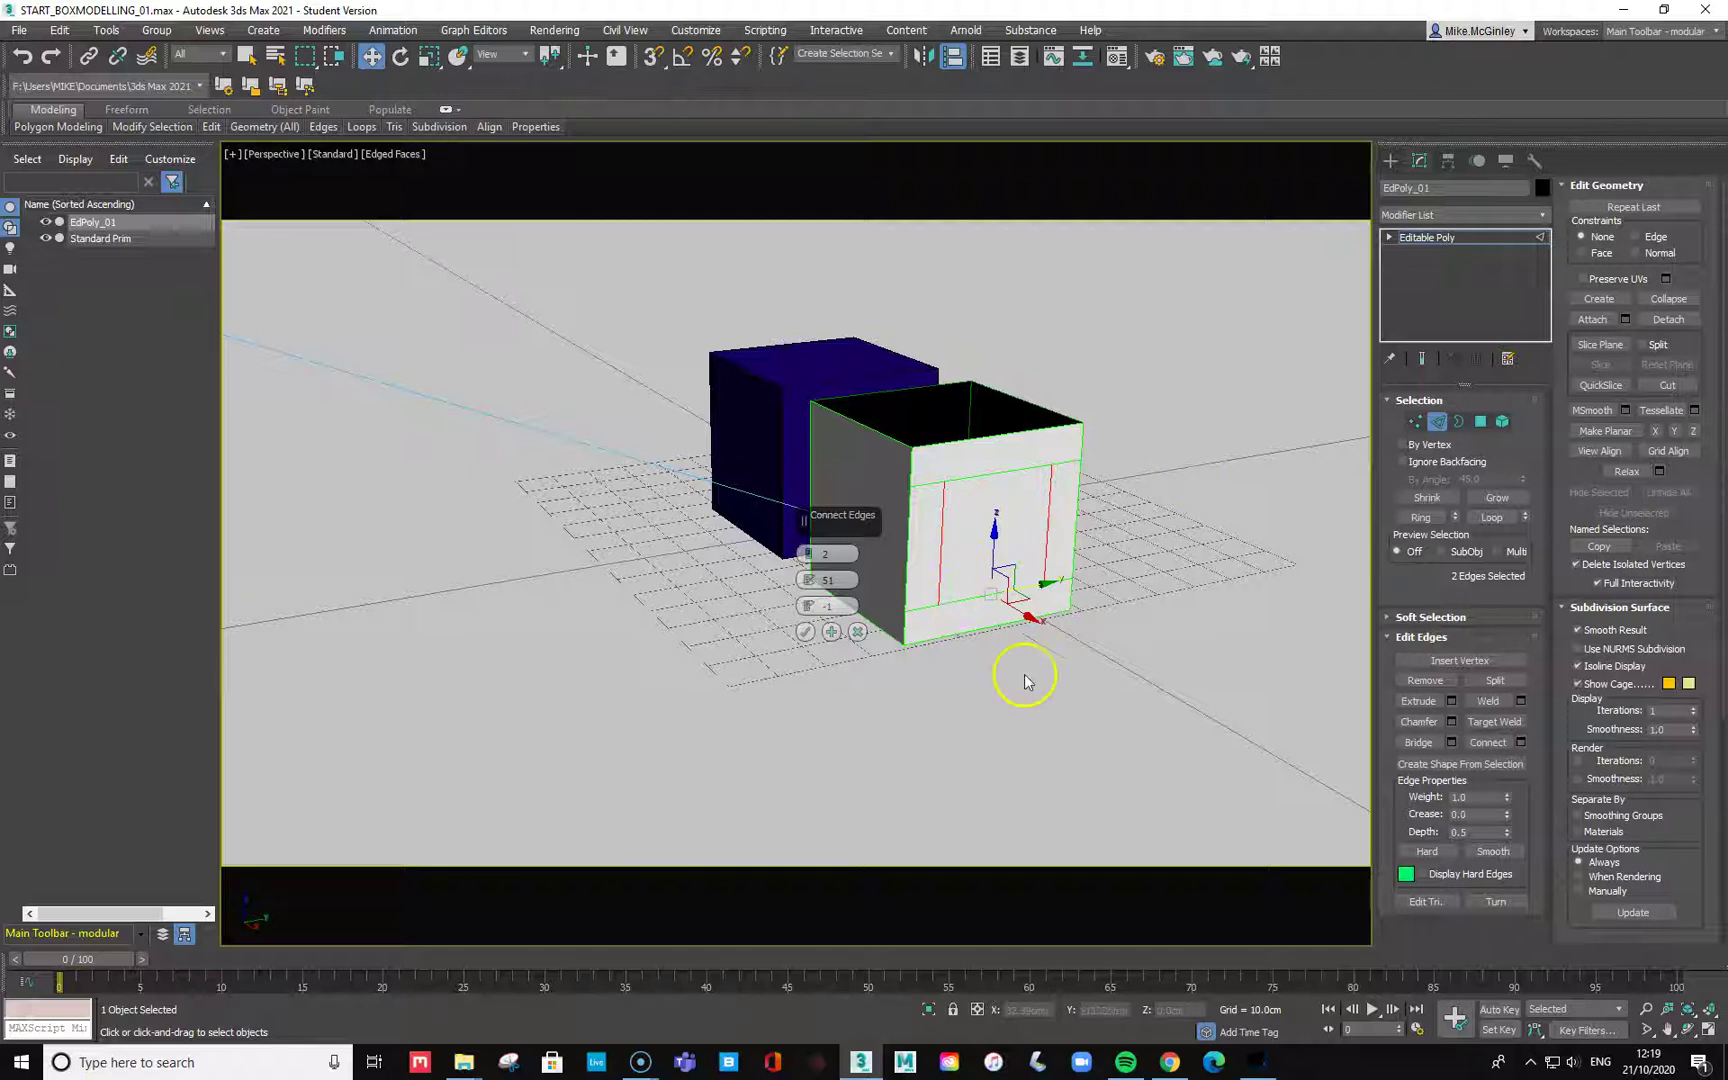
drag(810, 548, 810, 556)
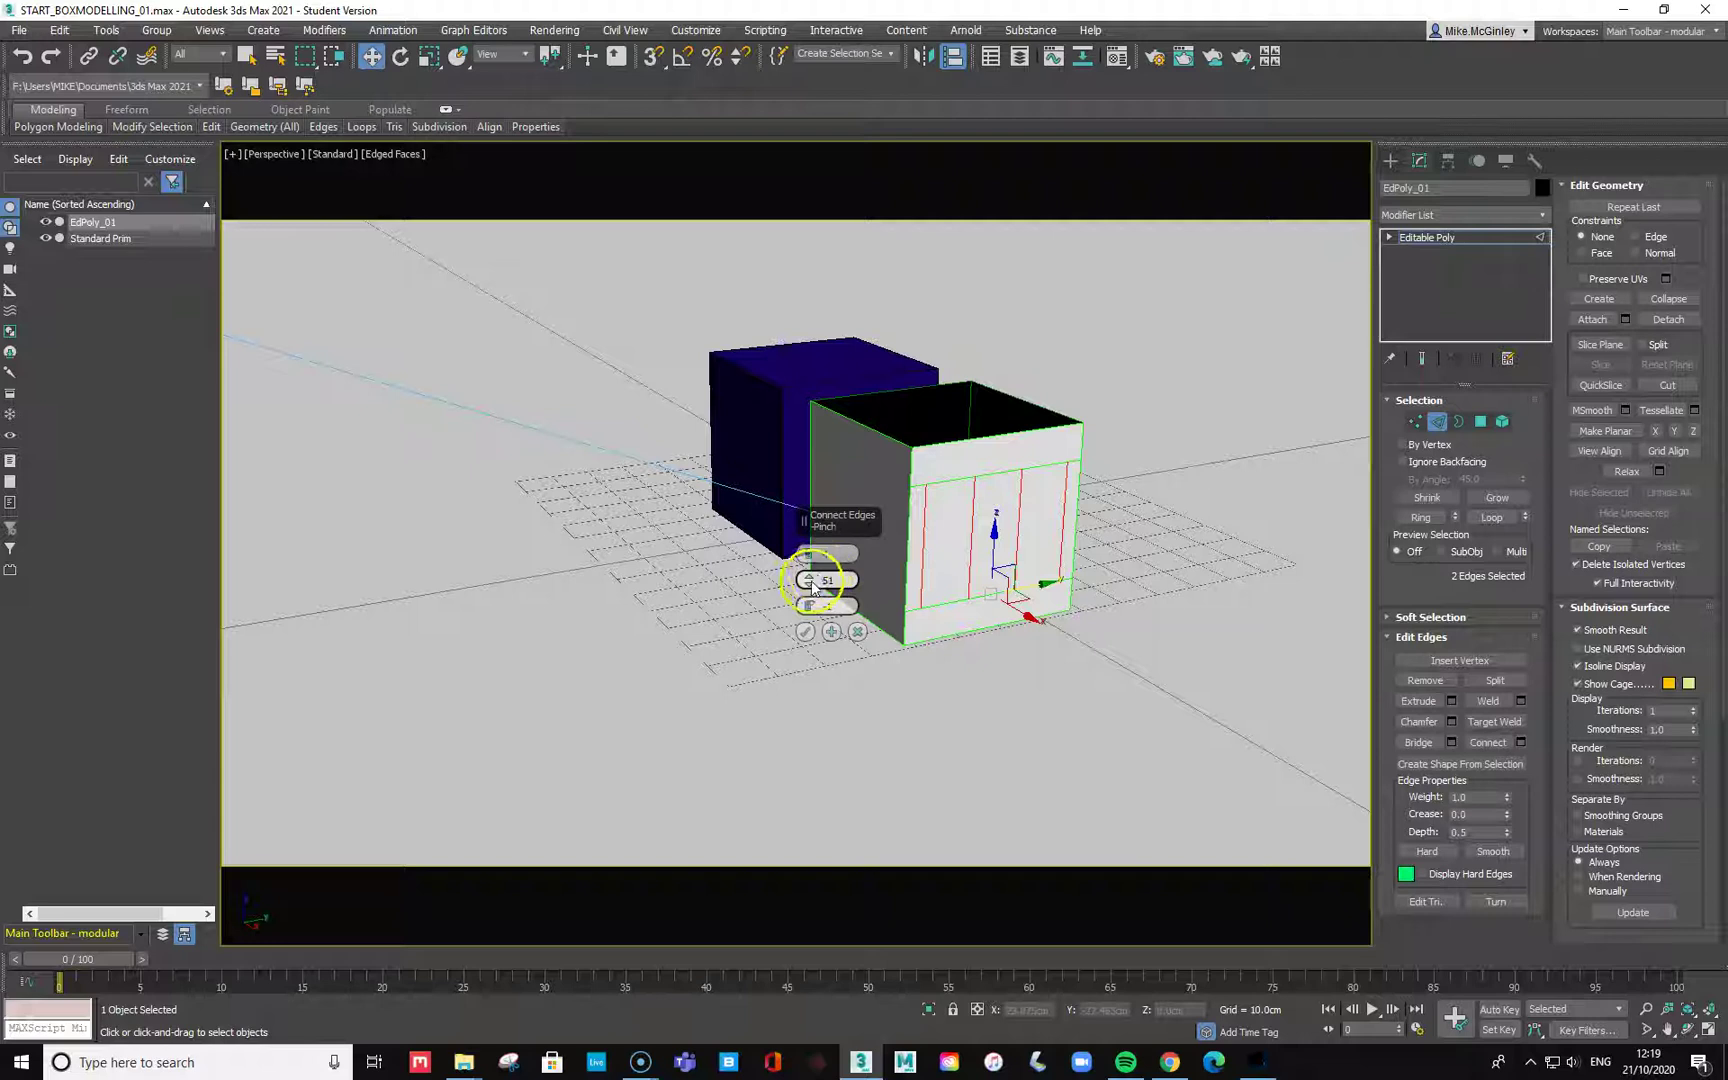
click(805, 631)
click(1212, 588)
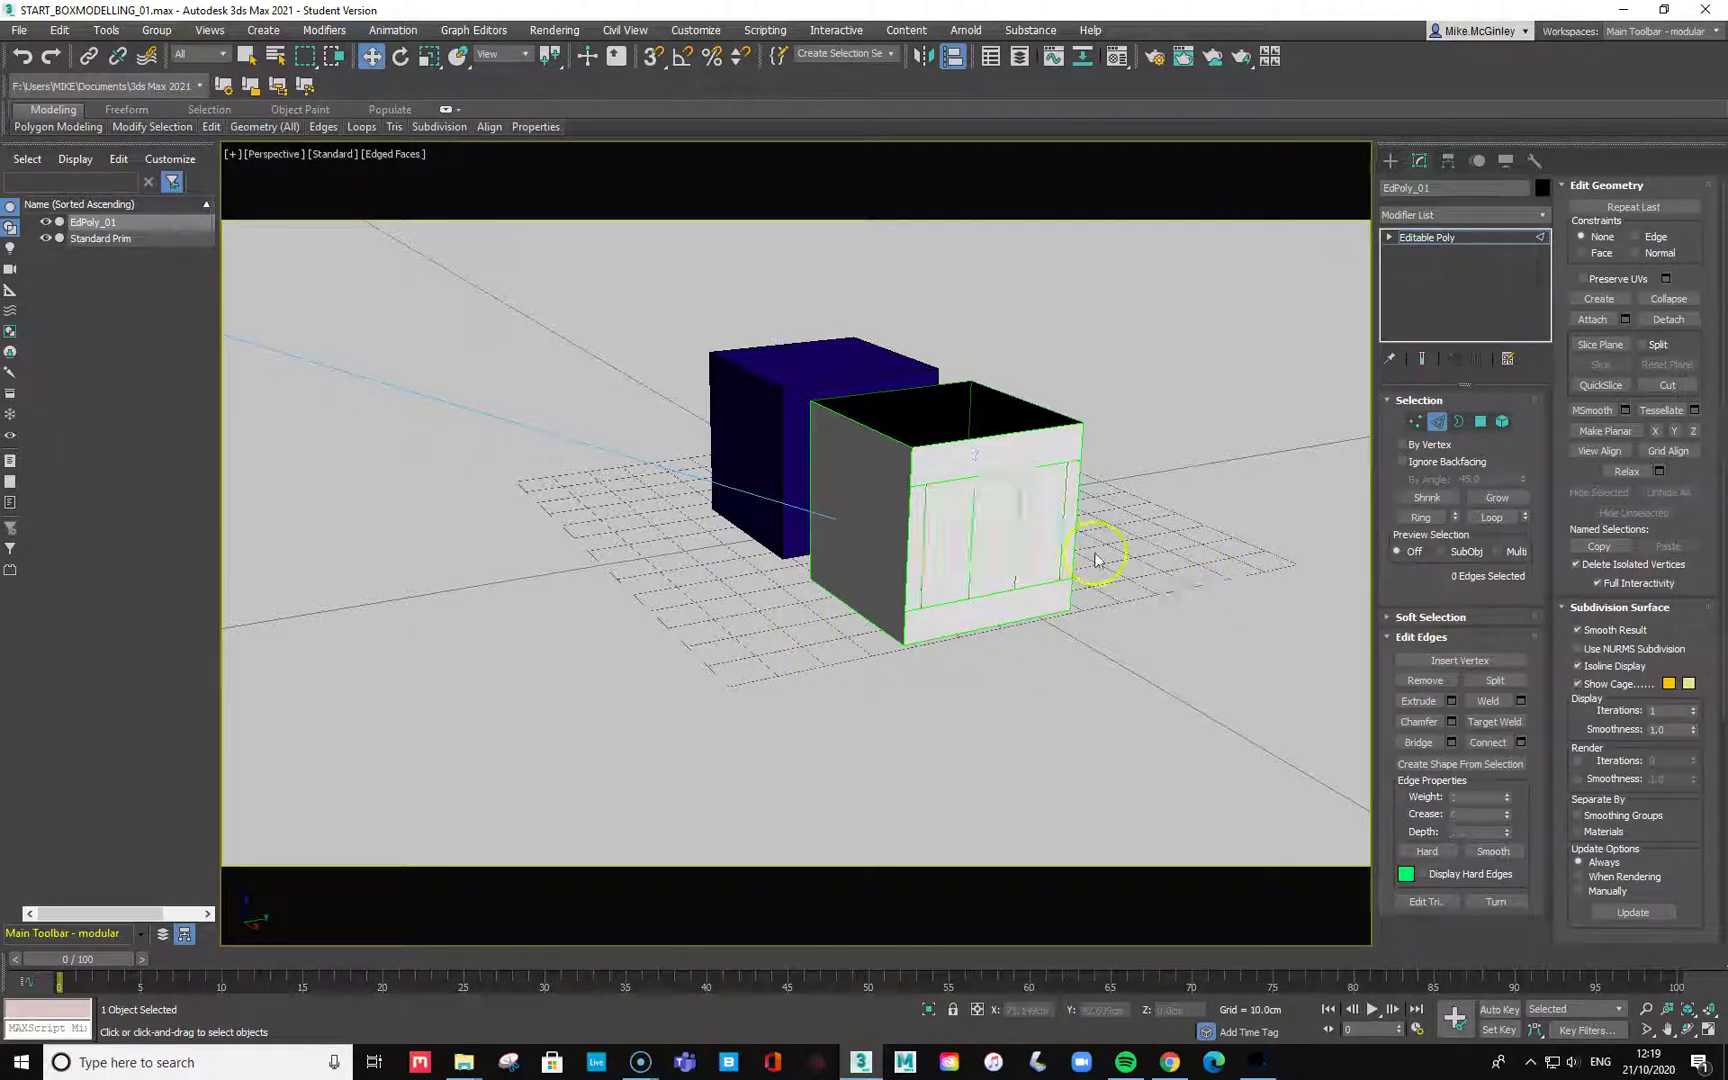
Select the new polygons on EdPoly_01's subdivided side face one at a time to check how it was divided.
click(1480, 421)
click(1041, 525)
click(993, 540)
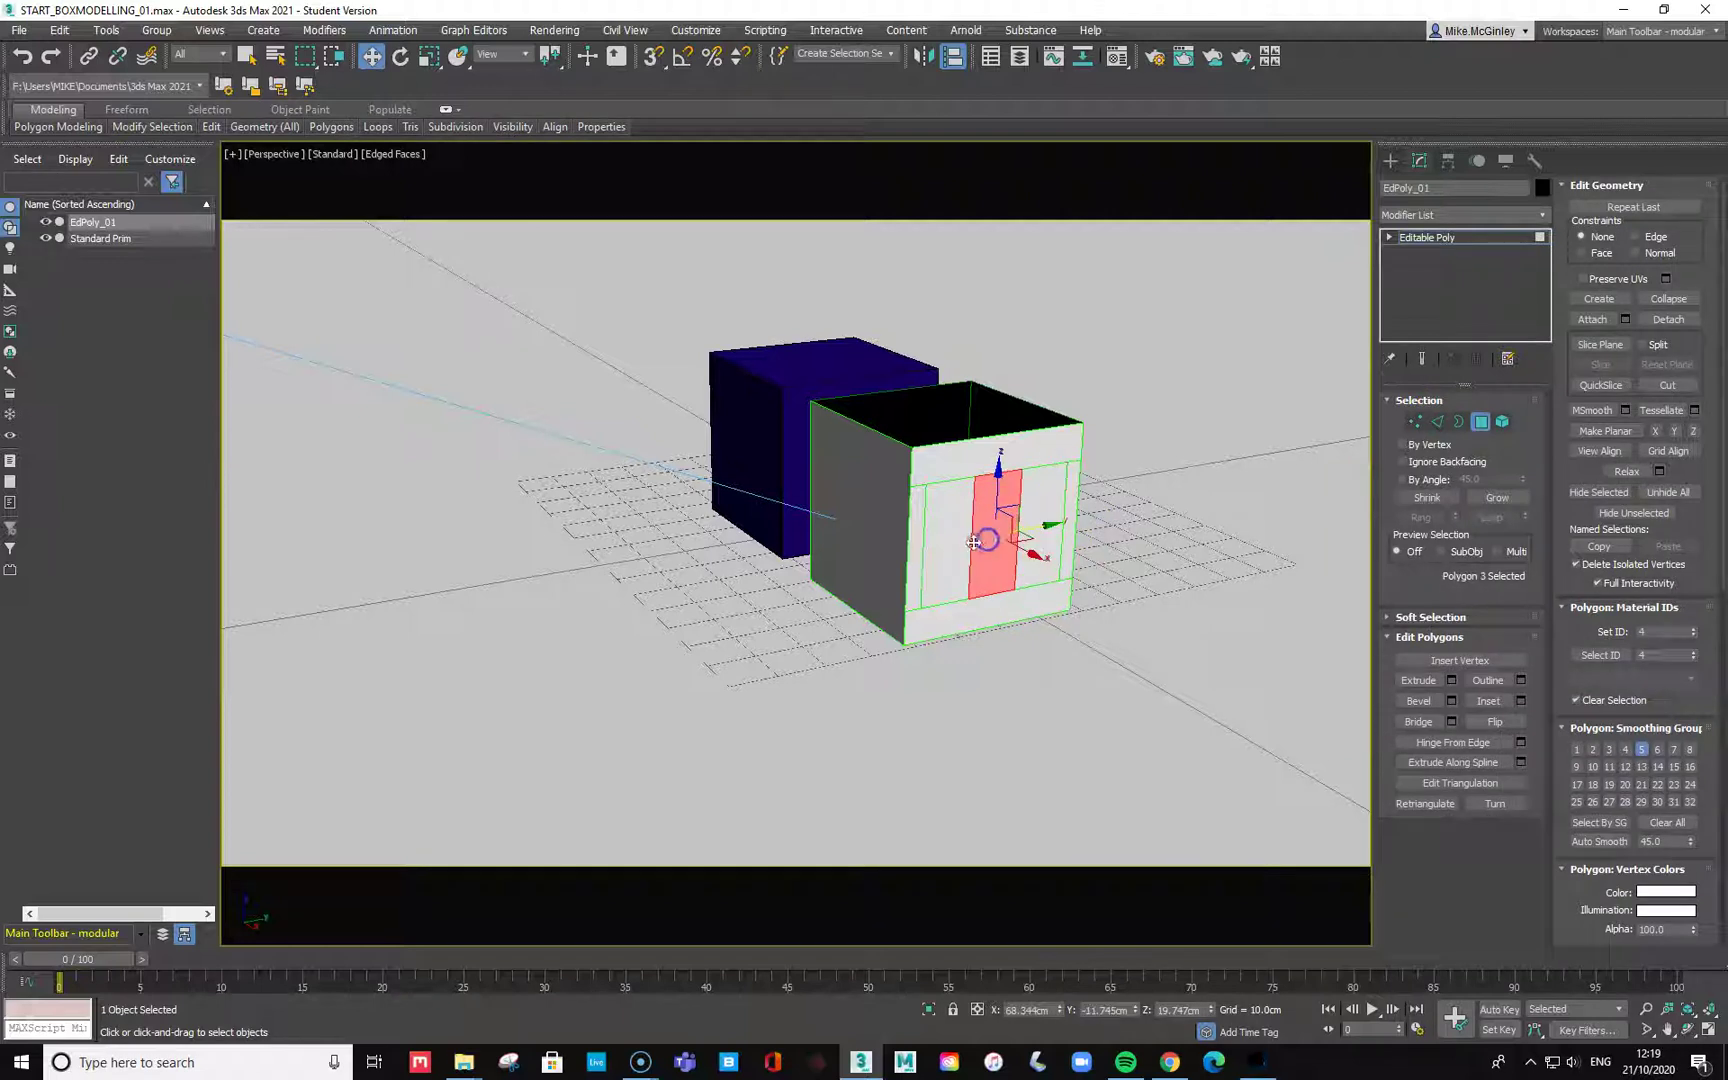
click(948, 545)
click(914, 548)
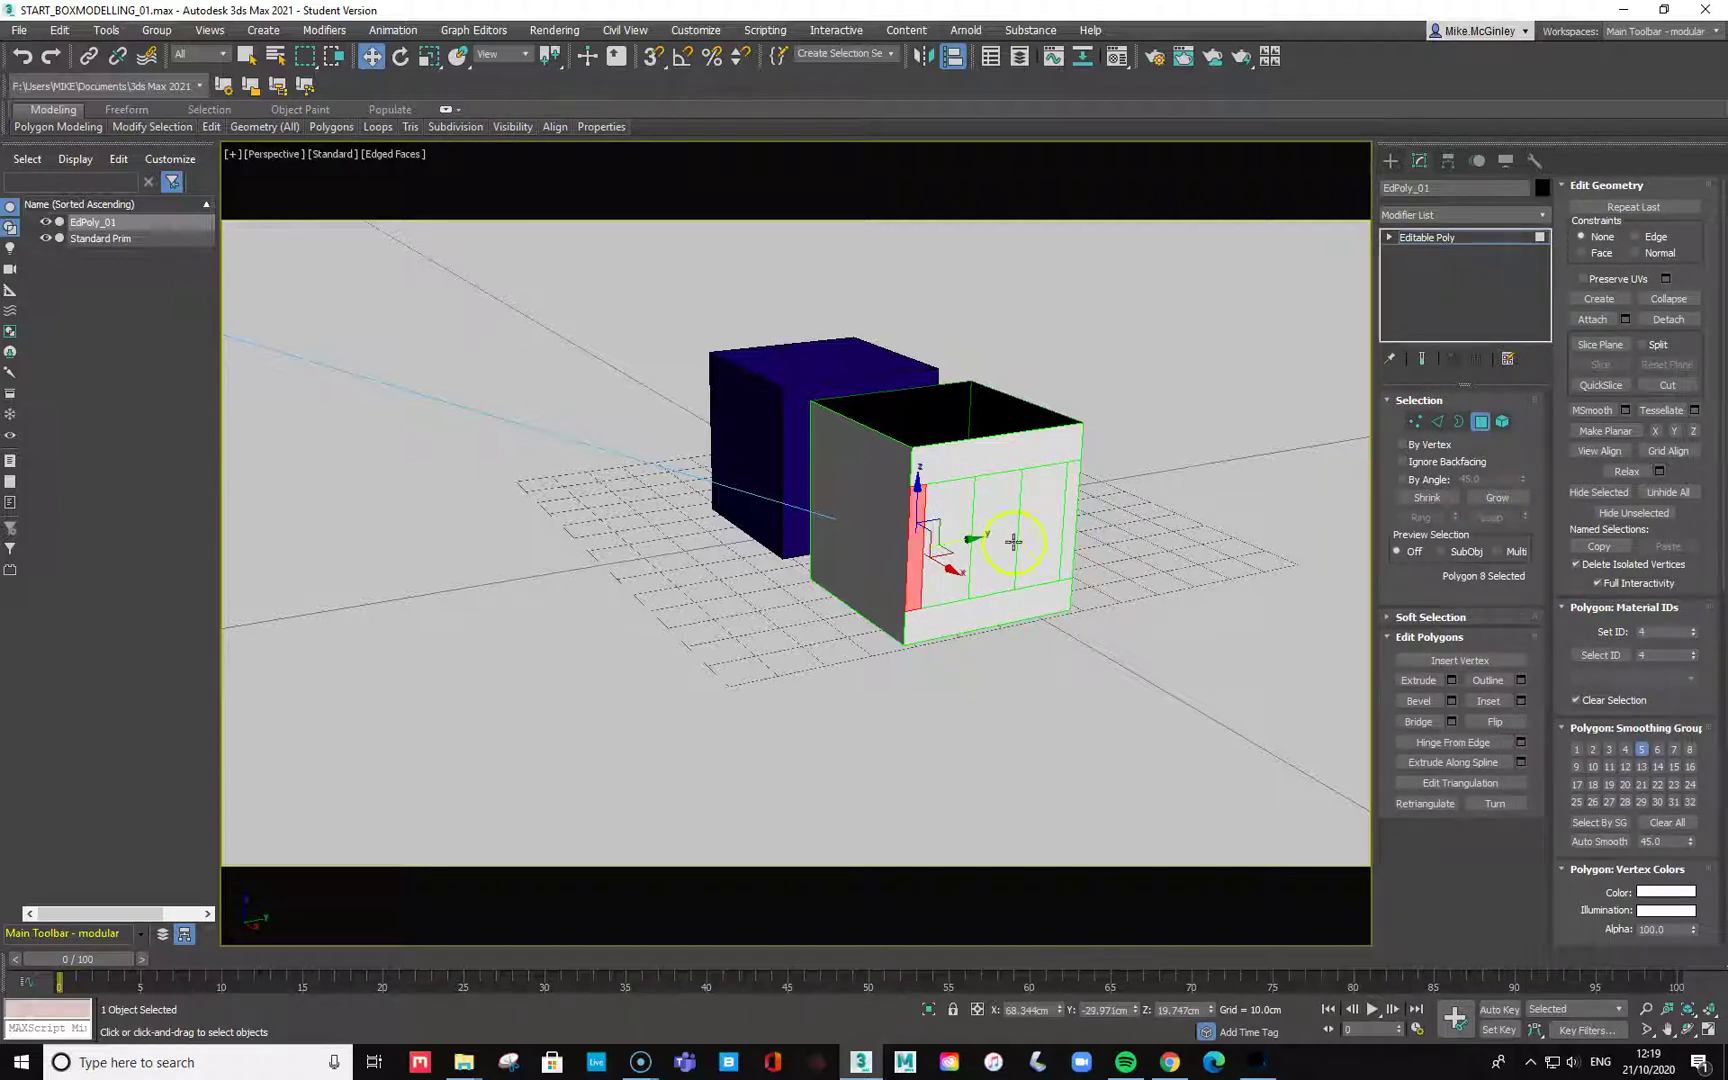
click(1073, 537)
click(1211, 663)
Undo the polygon selections and both edge connections on EdPoly_01's side face.
key(ctrl+z)
key(ctrl+z)
key(ctrl+z)
key(ctrl+z)
key(ctrl+z)
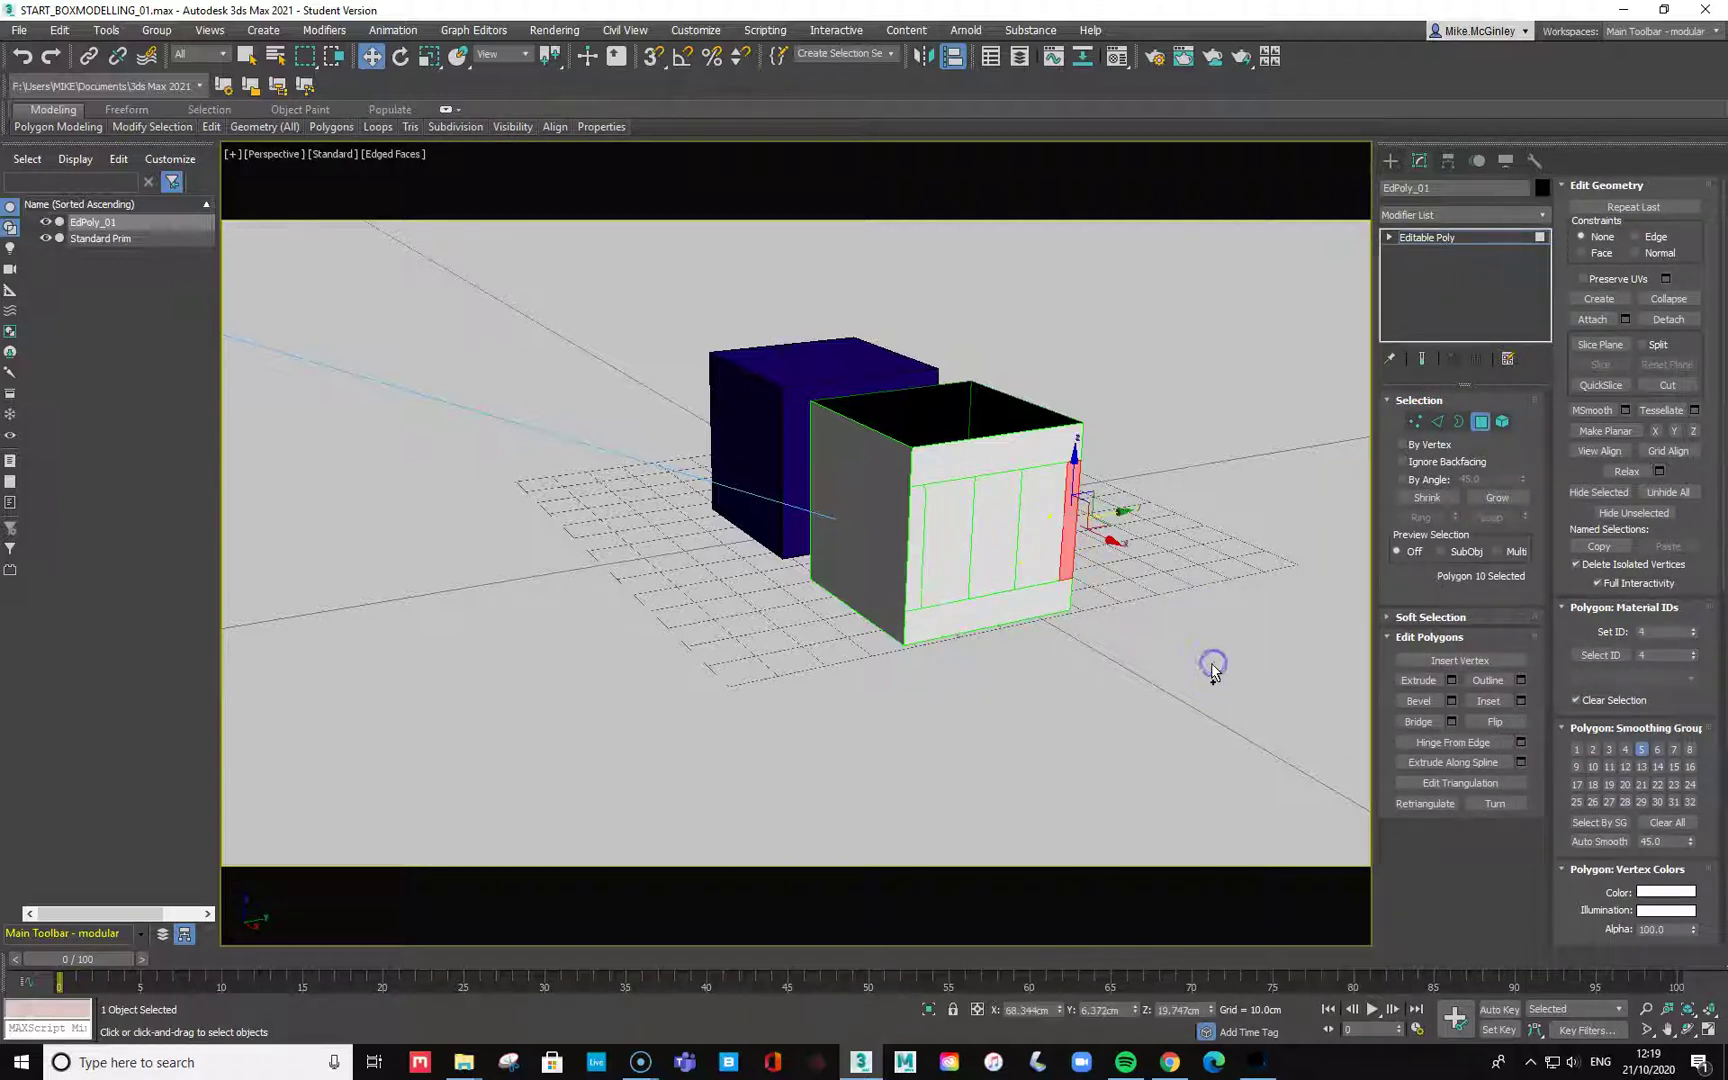
key(ctrl+z)
key(ctrl+z)
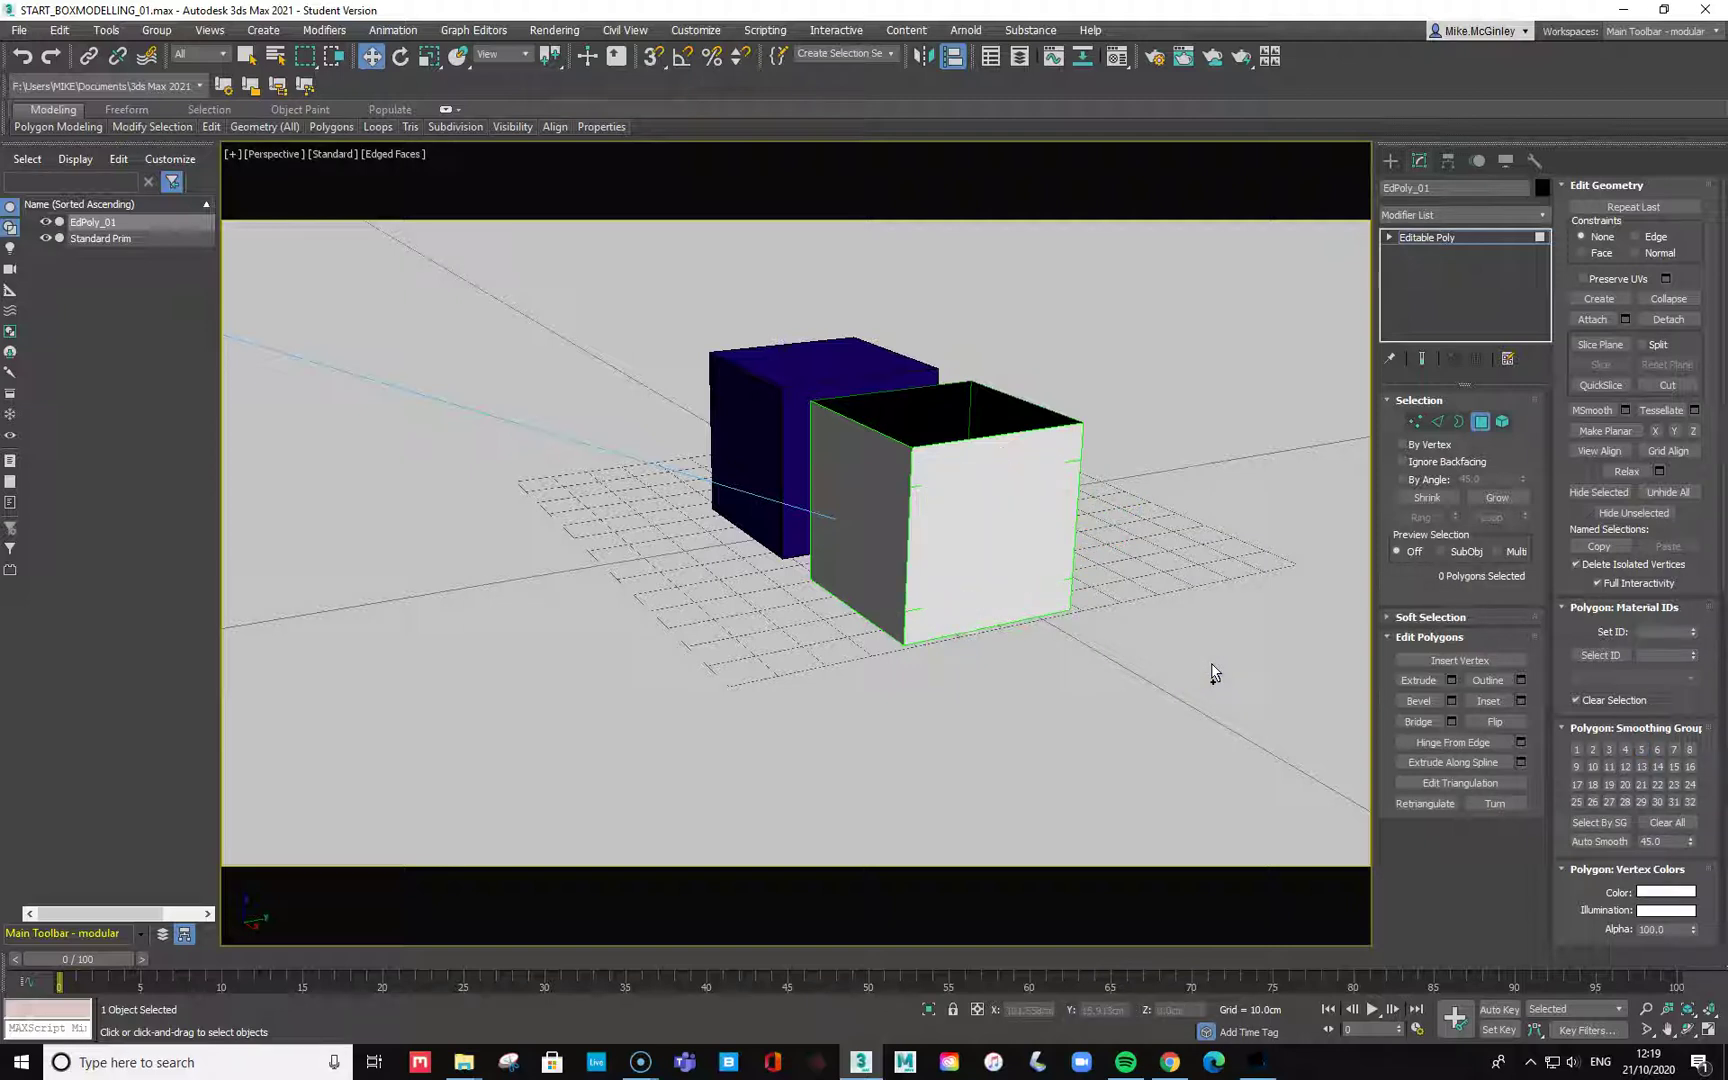
Try tessellating EdPoly_01's bright side polygon with the default settings, and undo it.
alt+middle_drag(818, 617, 841, 660)
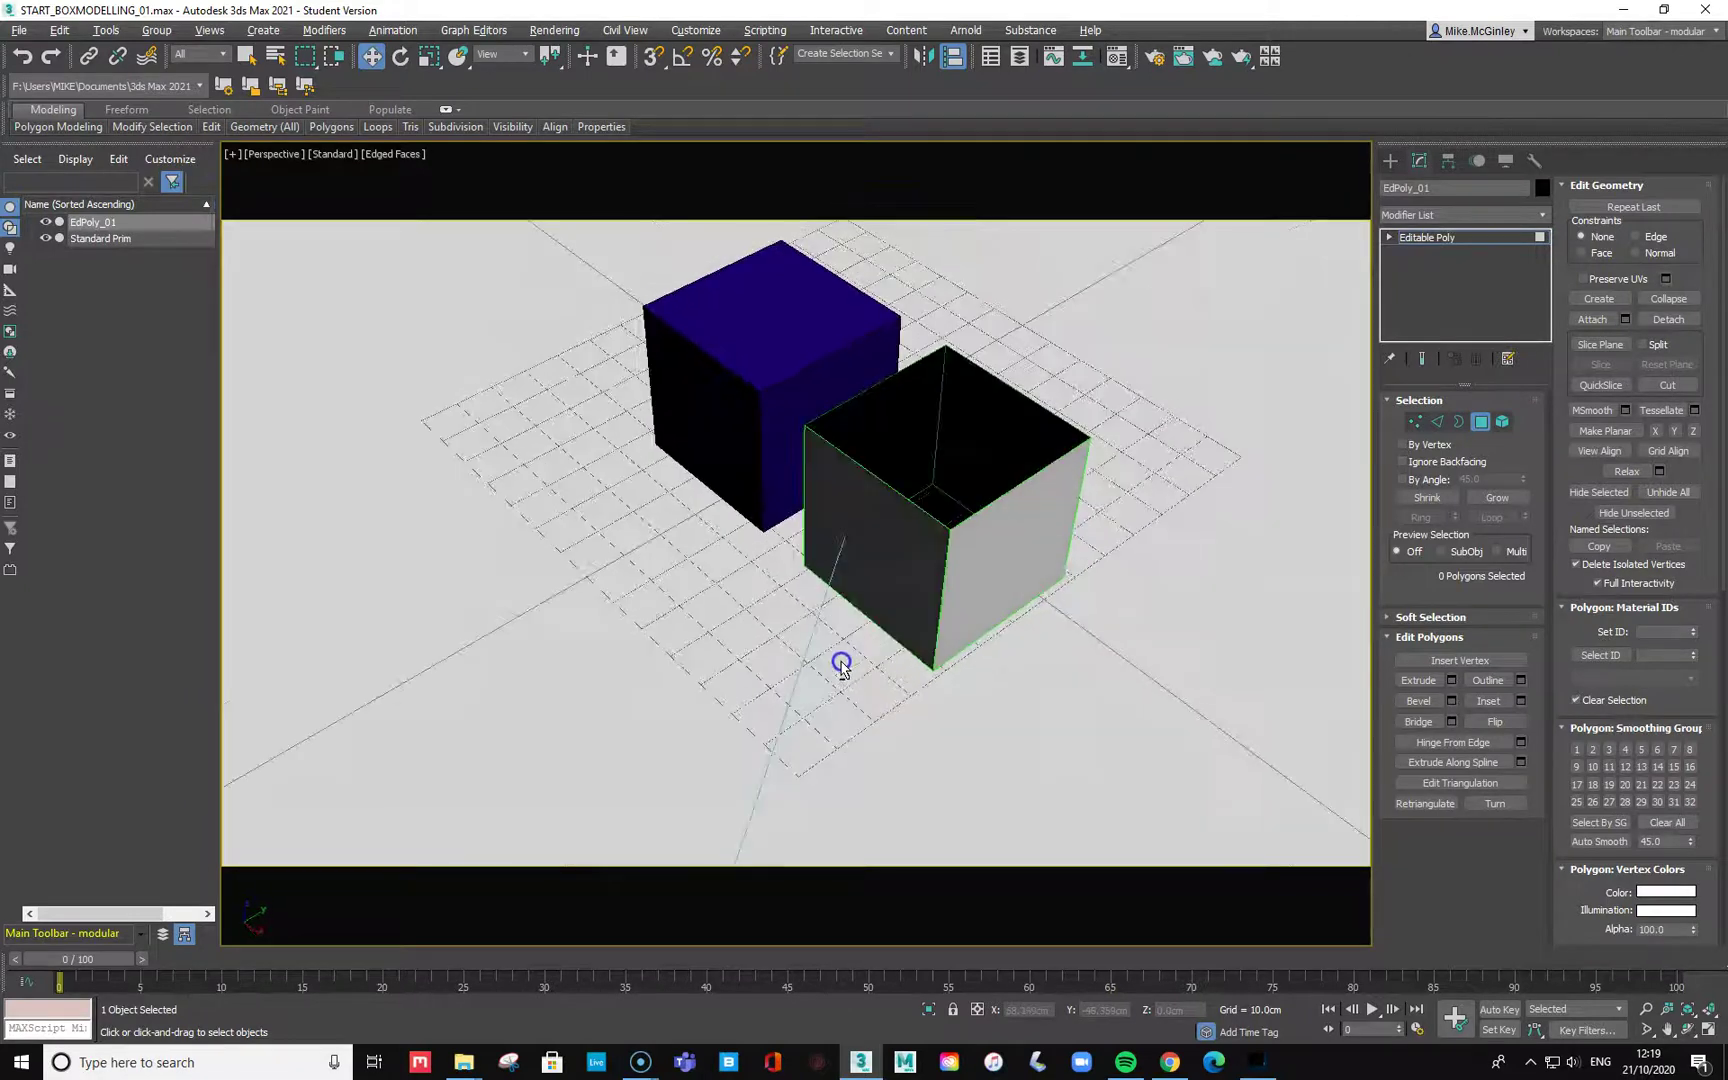
click(1015, 540)
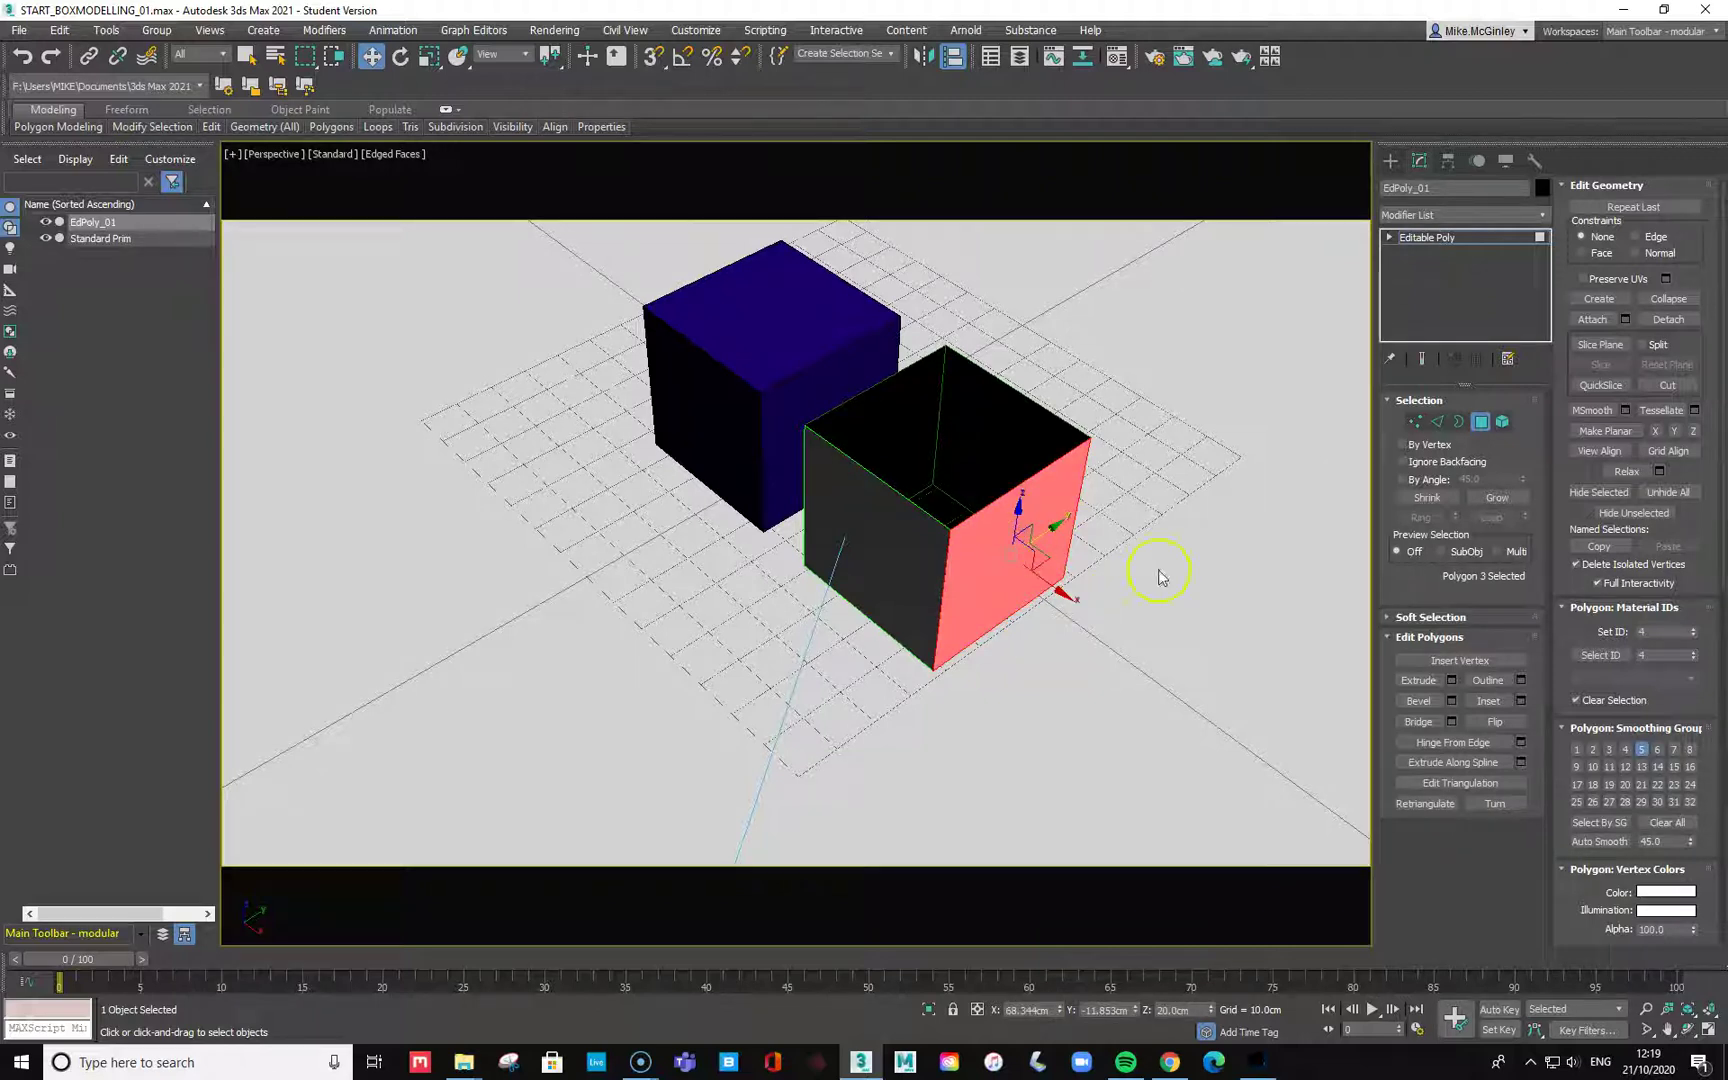
click(1658, 418)
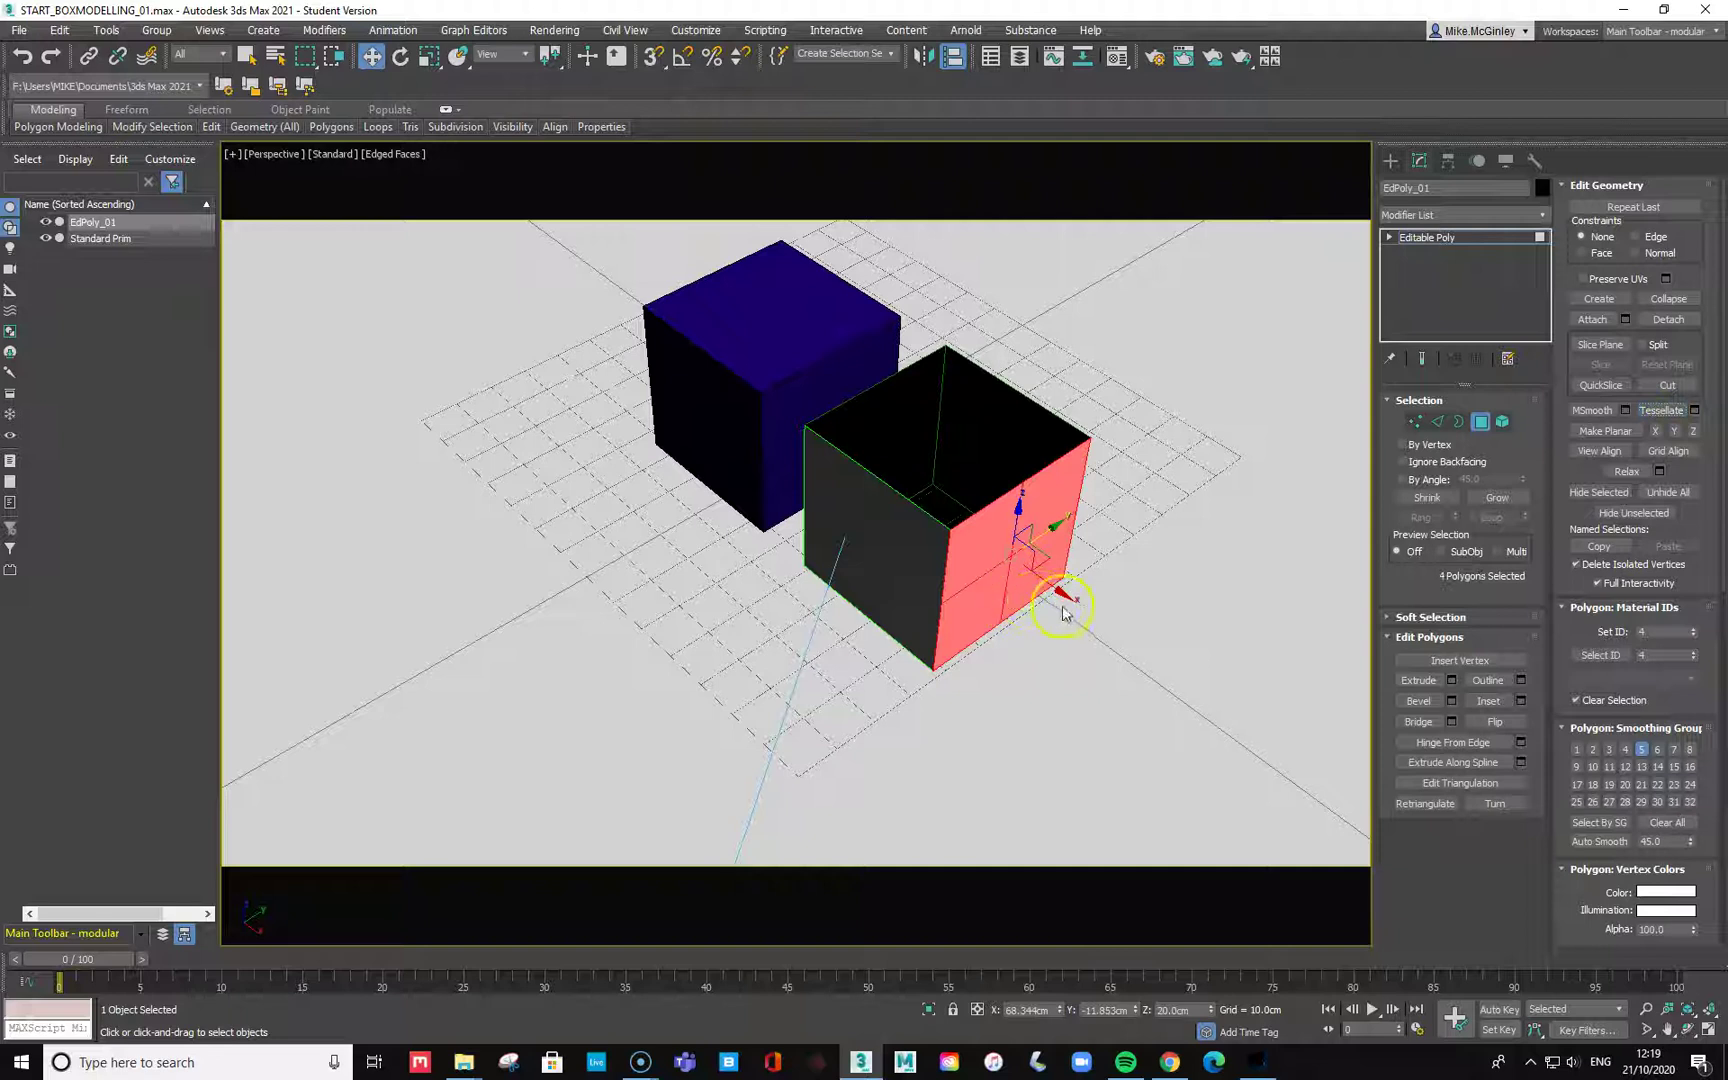
alt+middle_drag(1148, 662, 1080, 617)
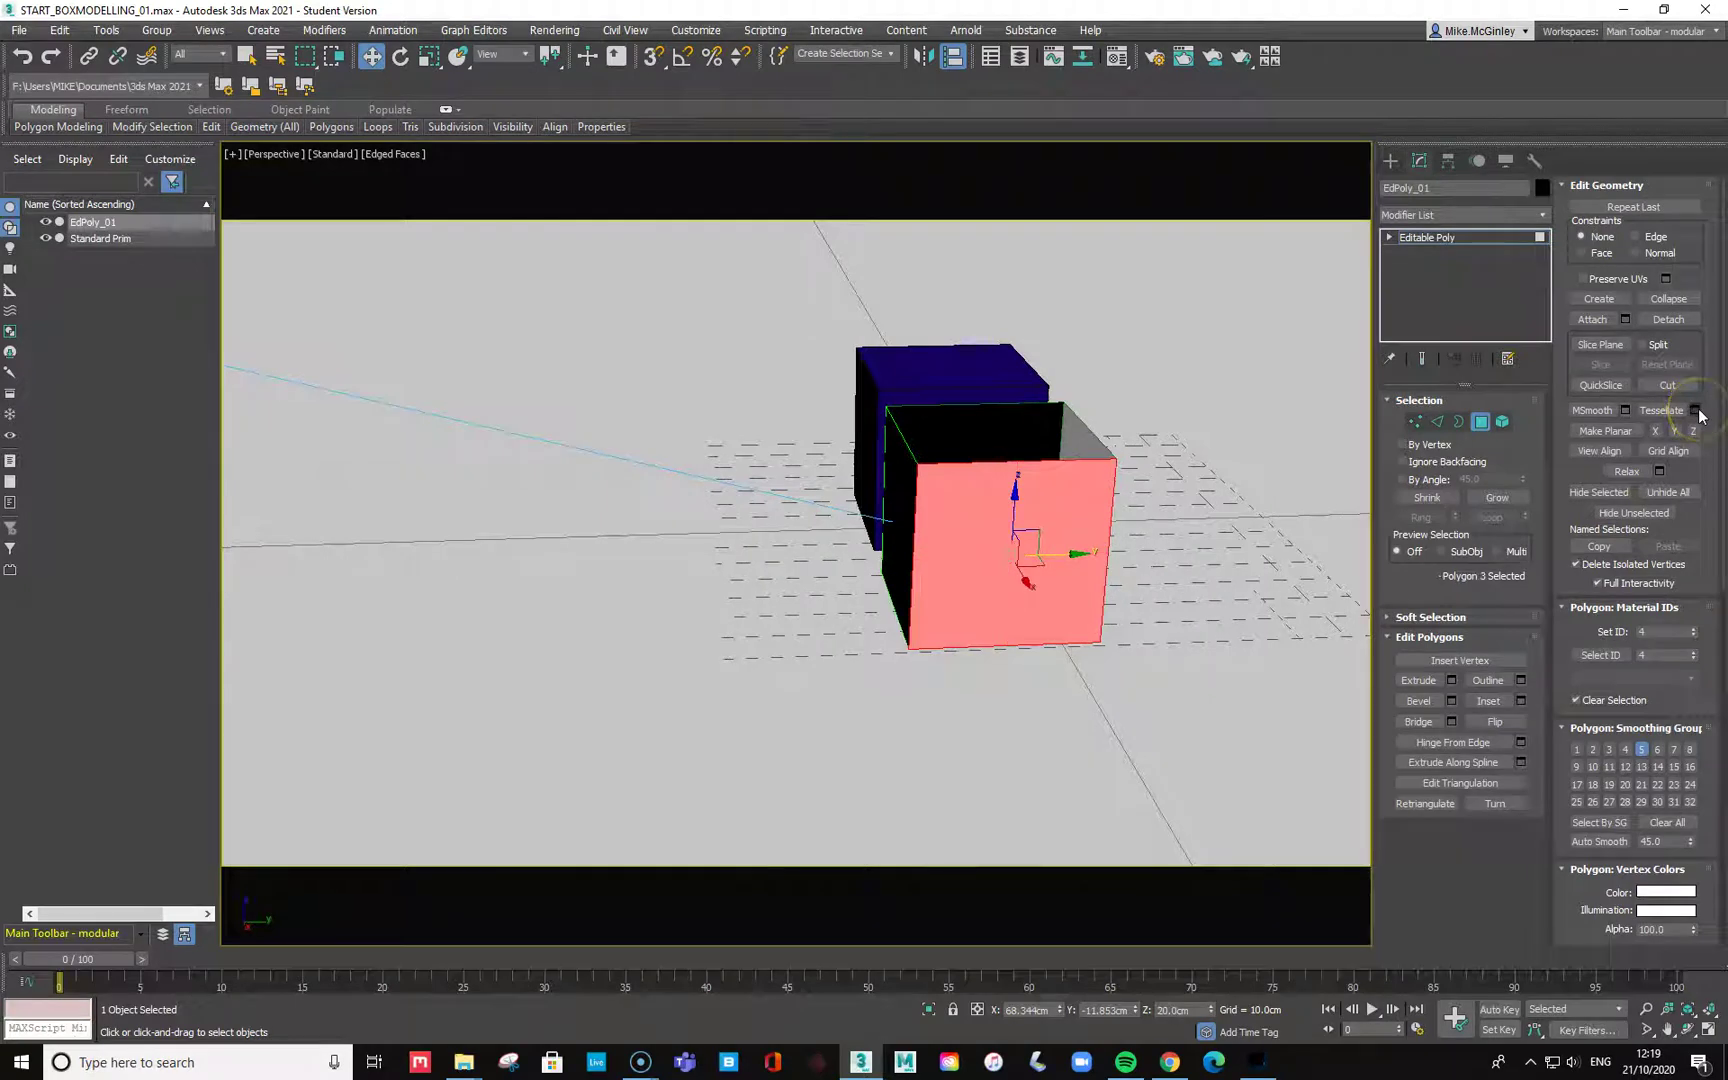
key(ctrl+z)
Try the Tessellate settings on the side polygon, varying the tension and switching the type to Face, and cancel.
middle_drag(1212, 535, 976, 586)
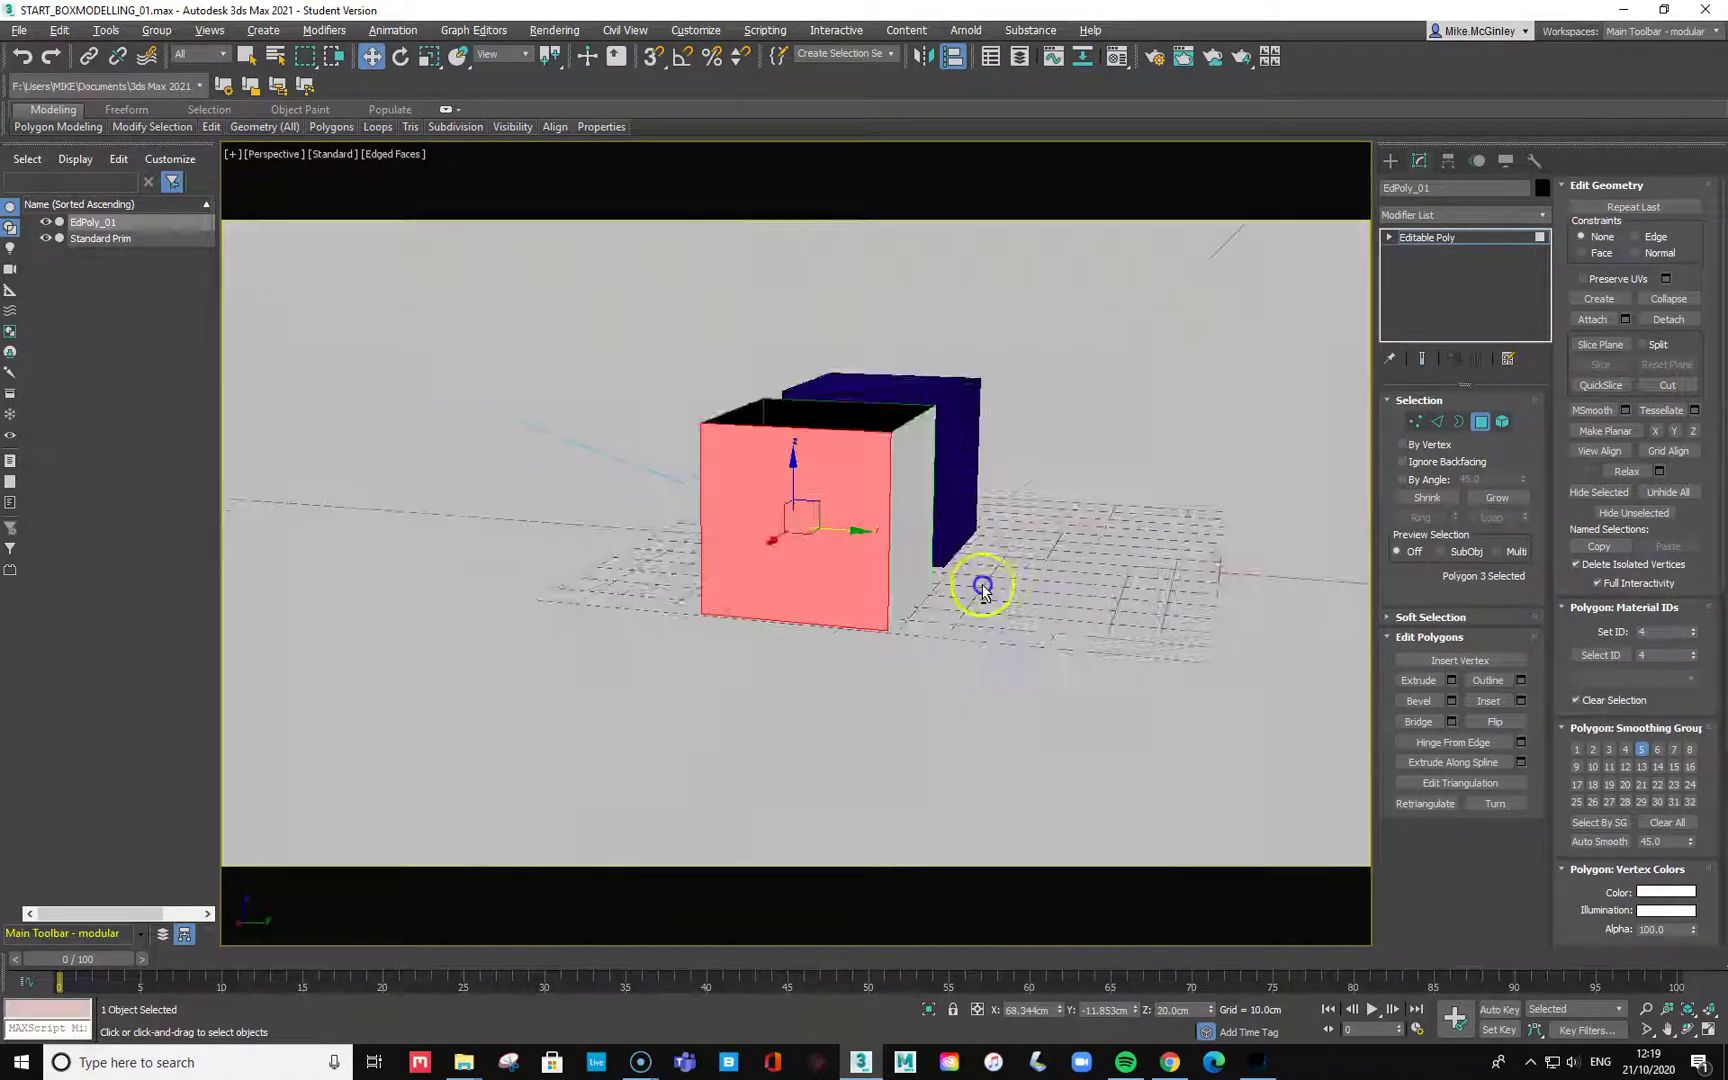
click(1694, 411)
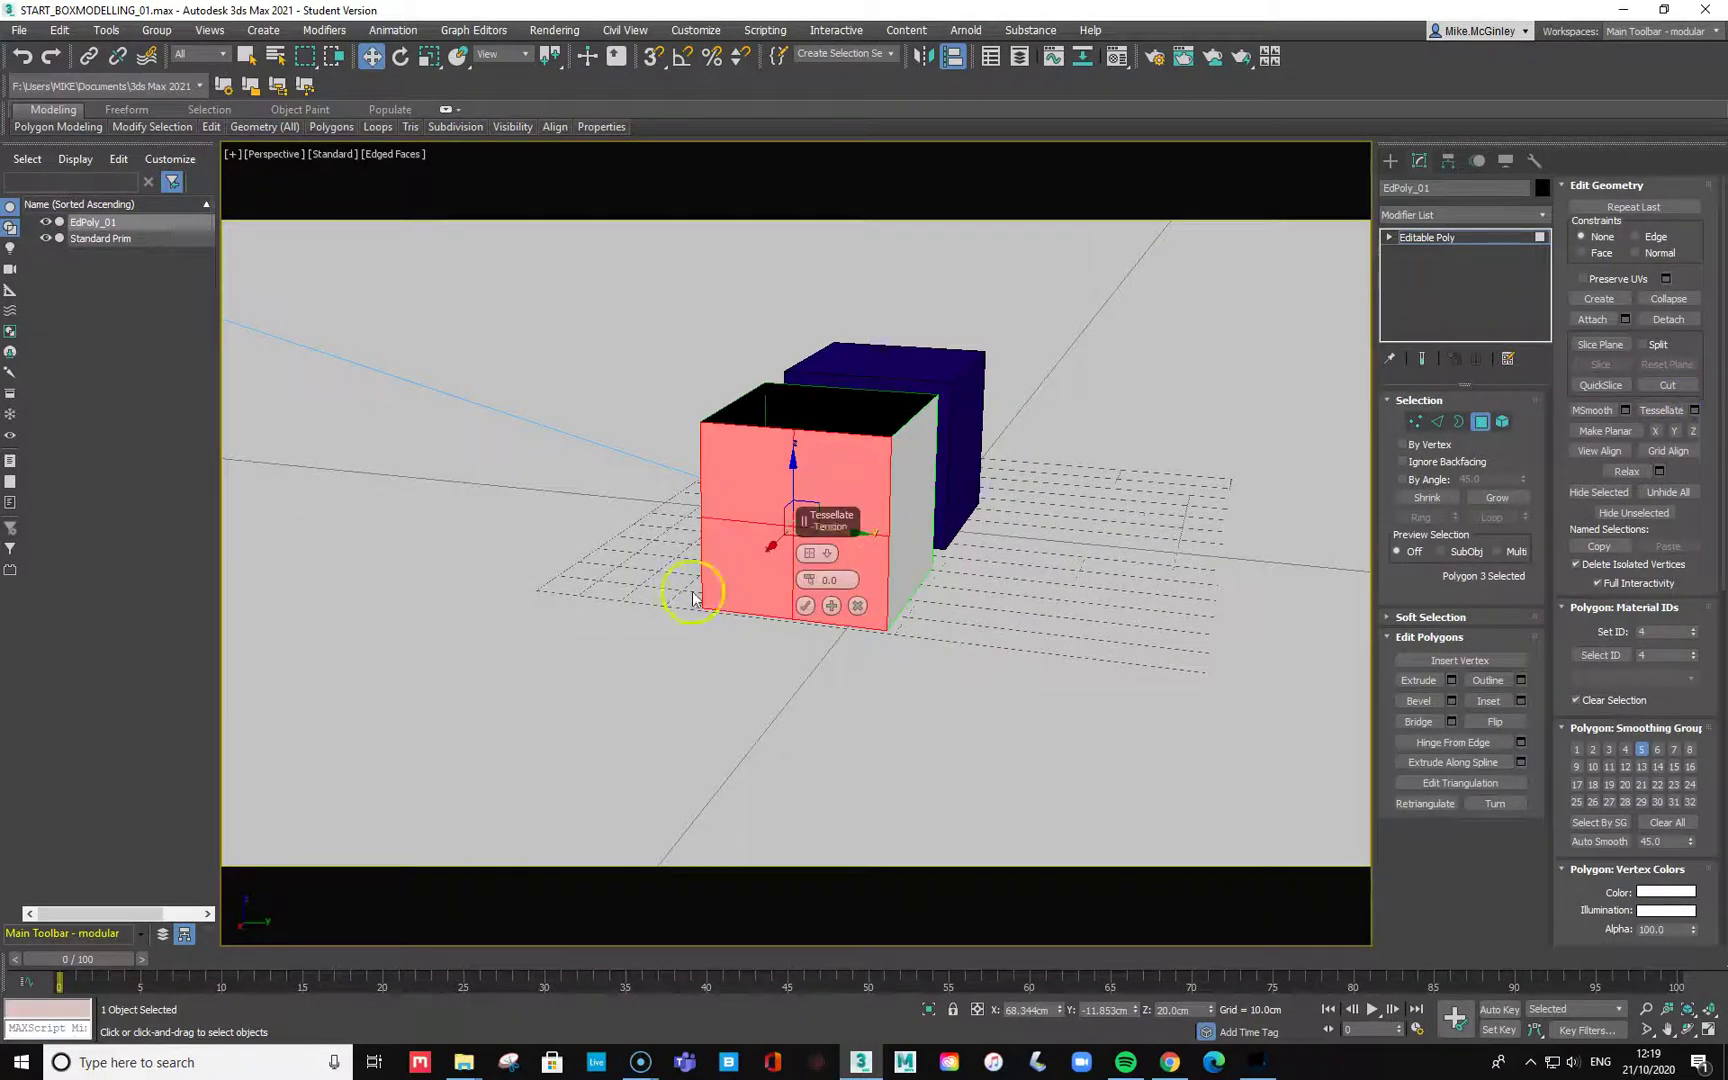
drag(812, 557, 817, 439)
alt+middle_drag(1023, 607, 1111, 598)
drag(828, 580, 901, 610)
click(826, 556)
click(838, 568)
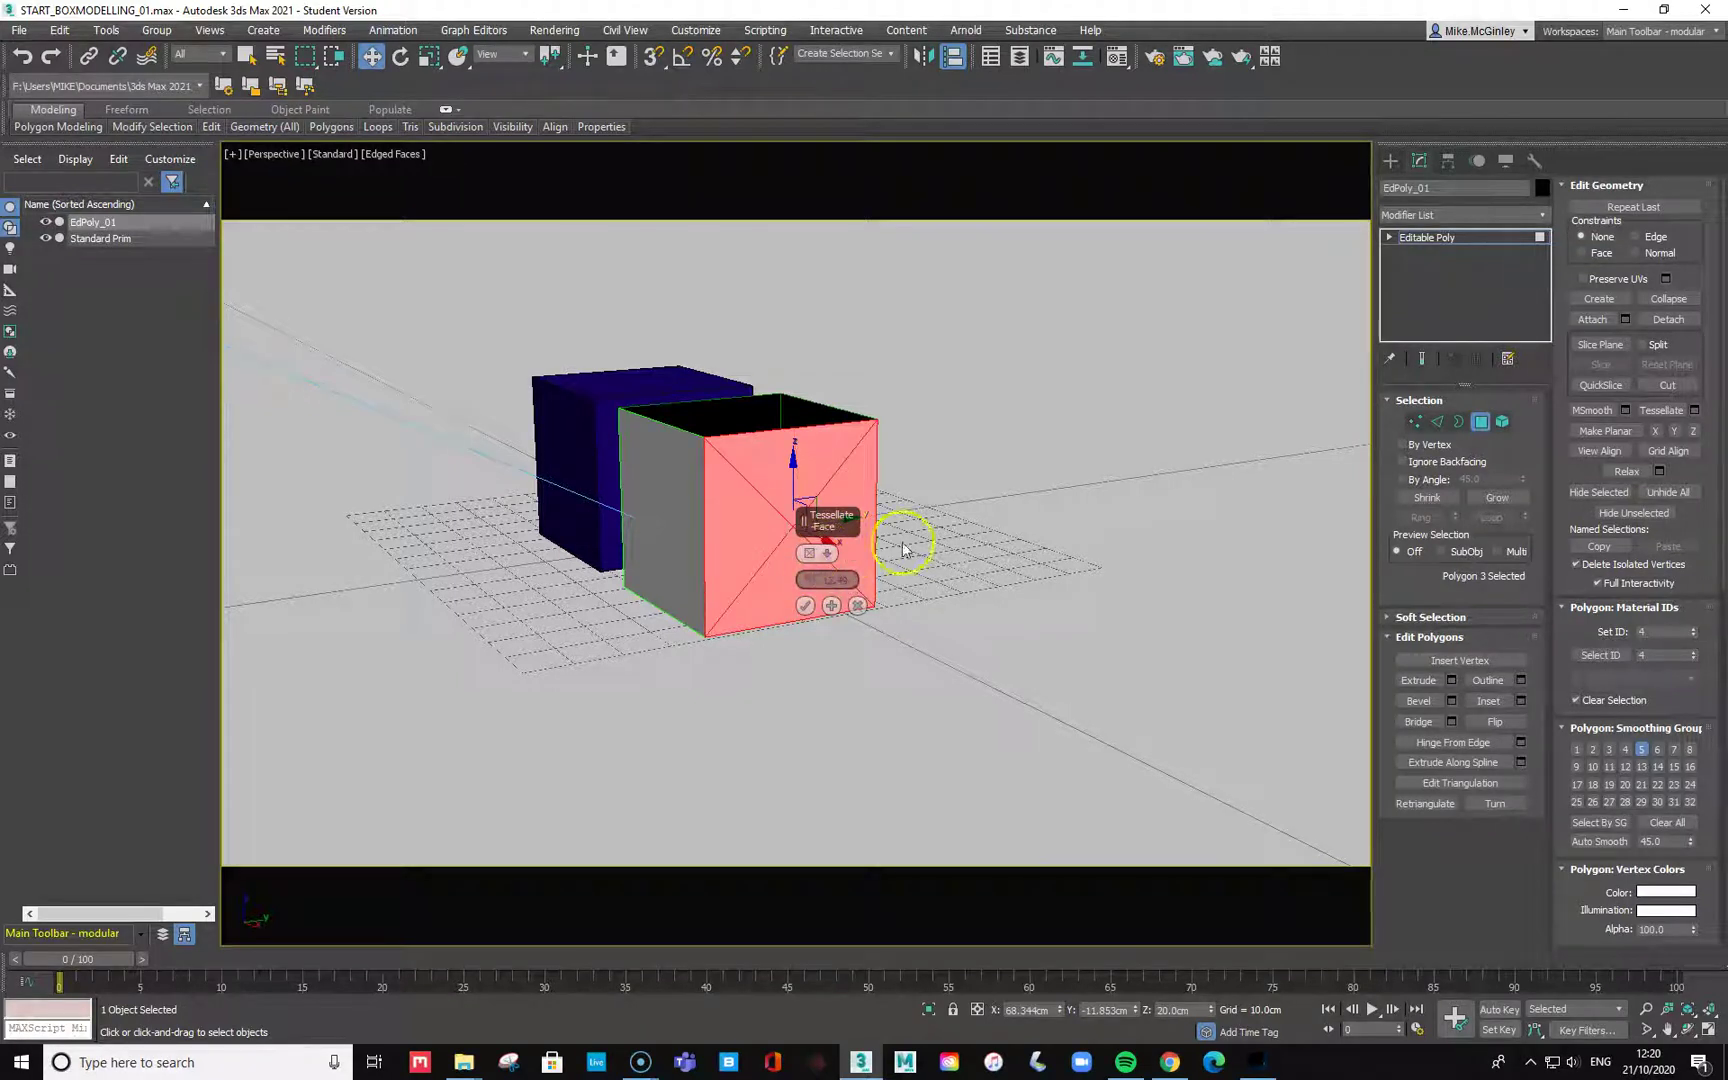
click(826, 558)
click(840, 586)
click(857, 606)
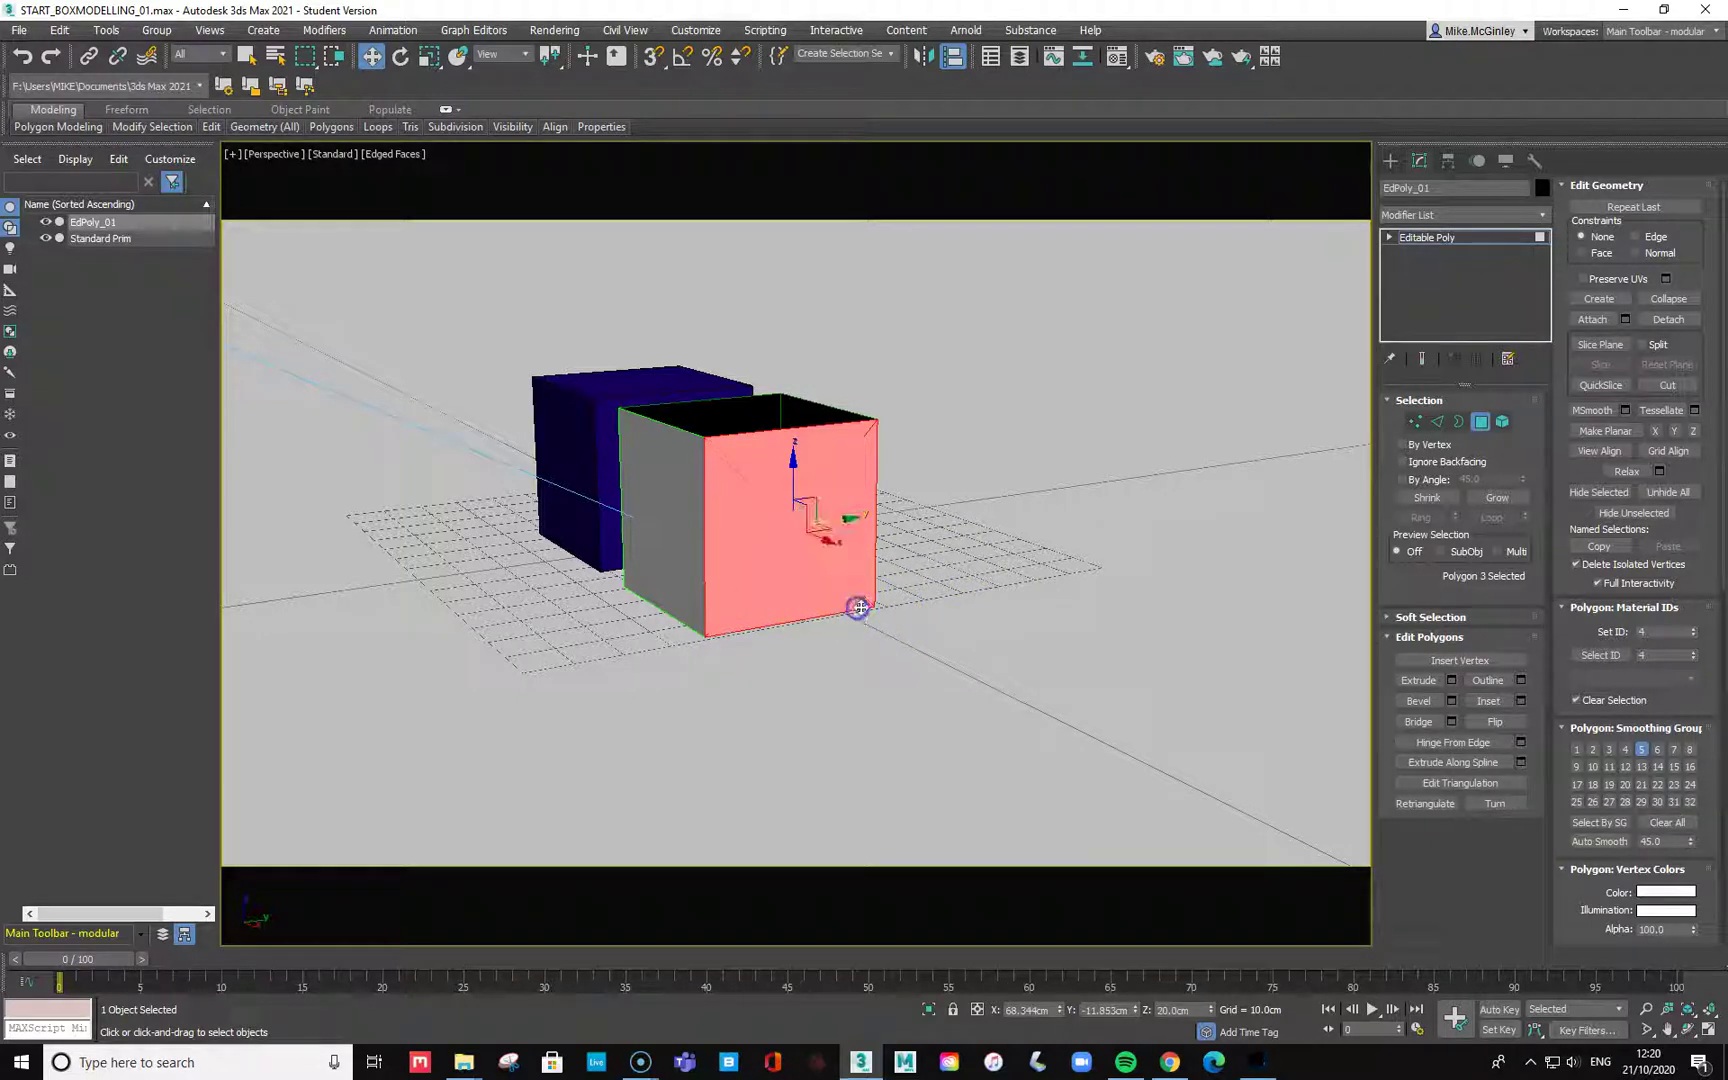
Deselect the side polygon and connect the side face's vertical edges with 2 horizontal segments.
alt+middle_drag(900, 590, 1076, 648)
click(1076, 648)
alt+middle_drag(1018, 586, 945, 559)
scroll(833, 606, up, 5)
scroll(840, 612, down, 5)
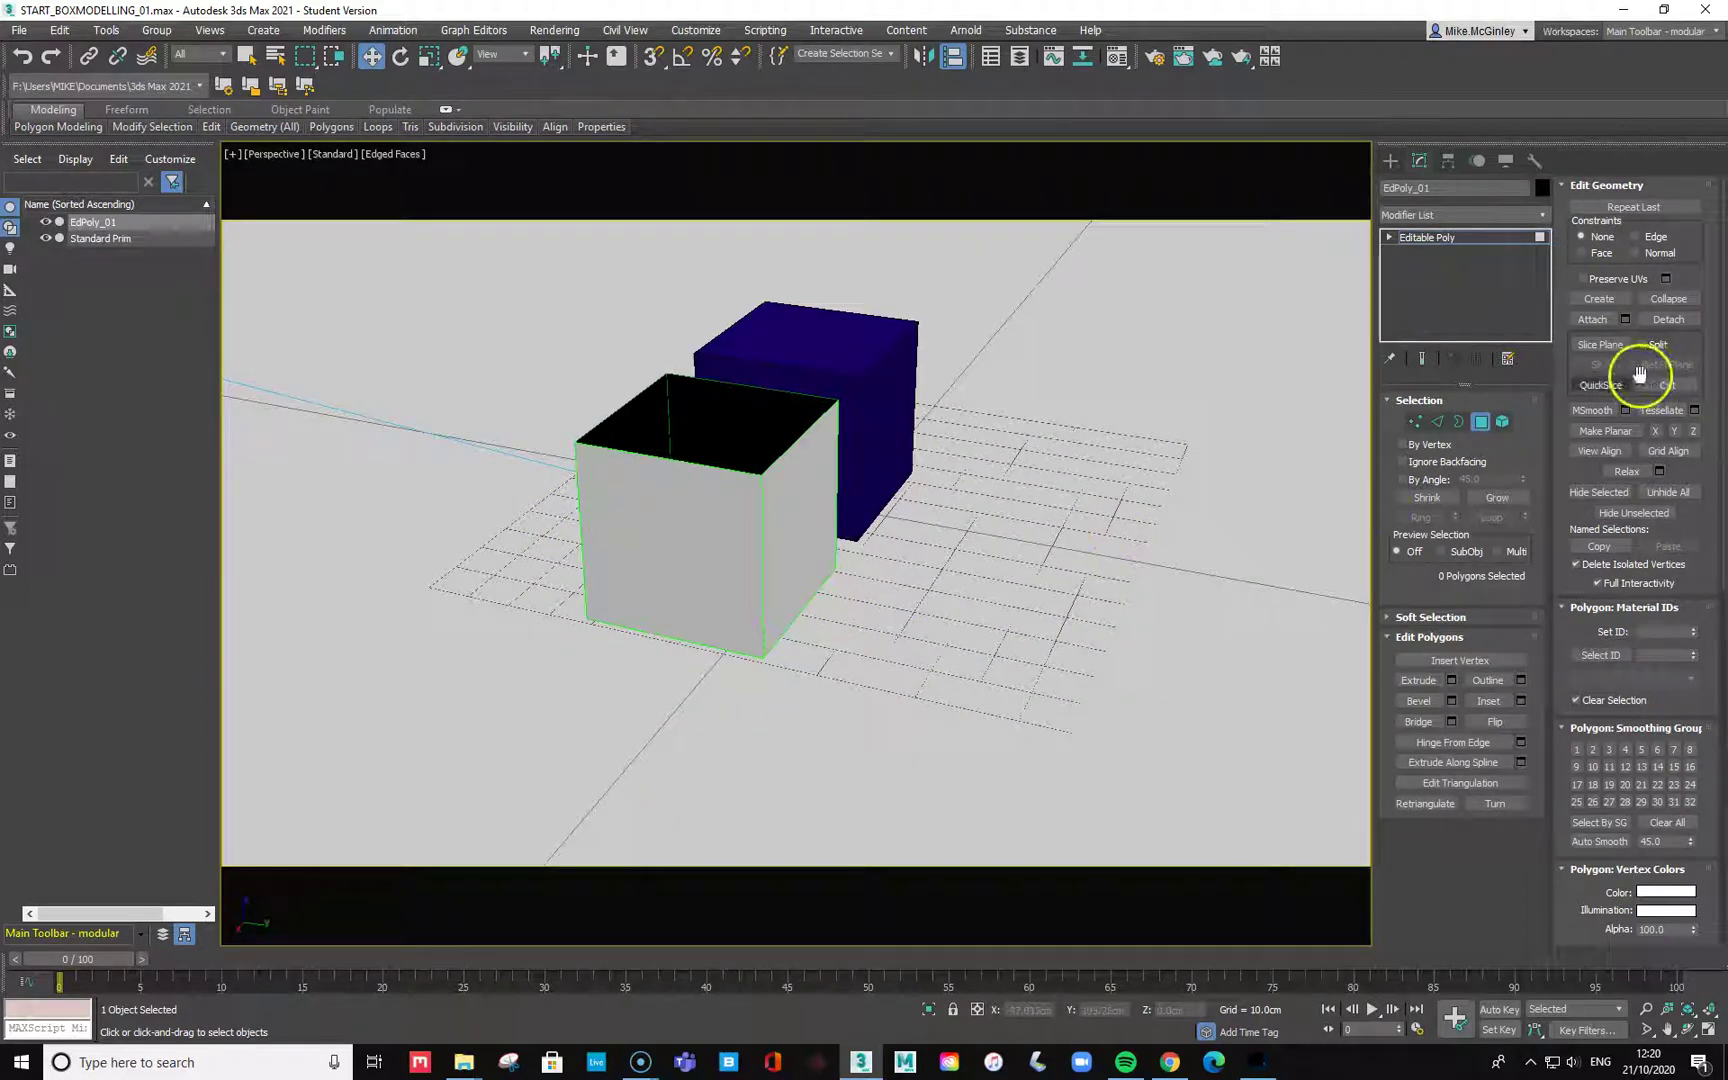
click(1437, 421)
alt+middle_drag(914, 650, 914, 567)
click(625, 579)
right_click(641, 541)
click(604, 596)
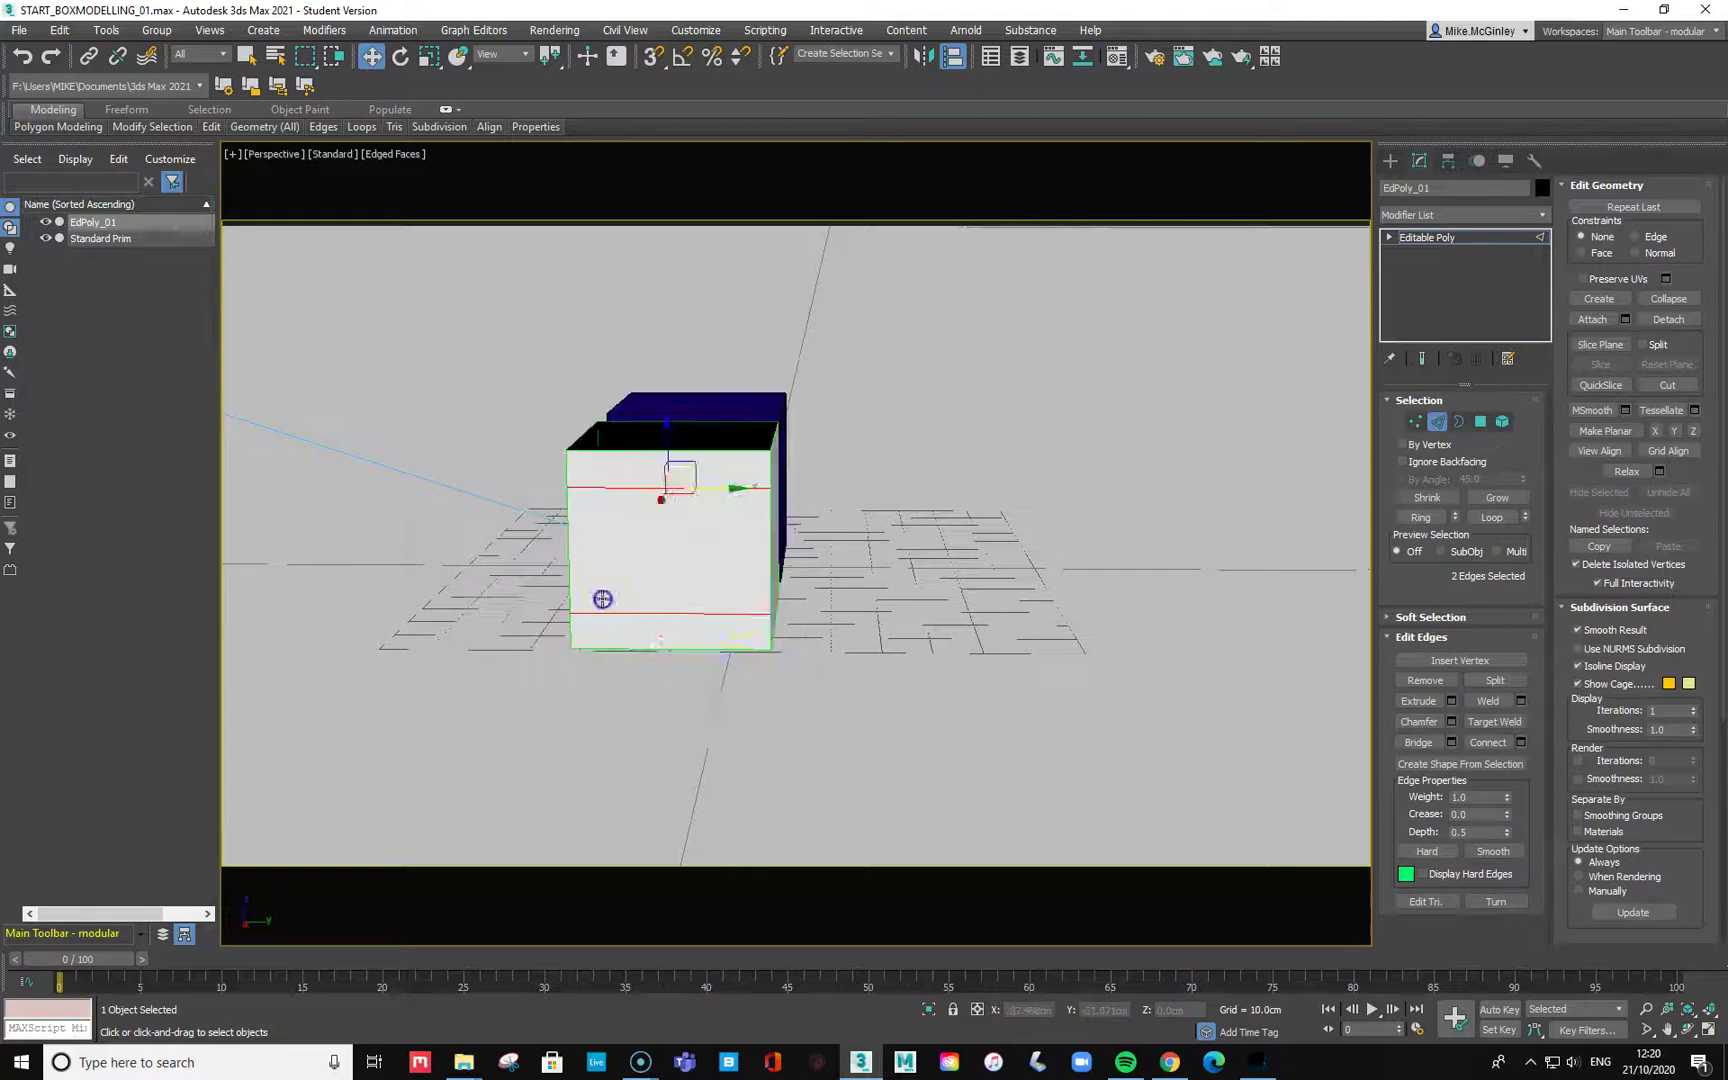
alt+middle_drag(856, 579, 765, 588)
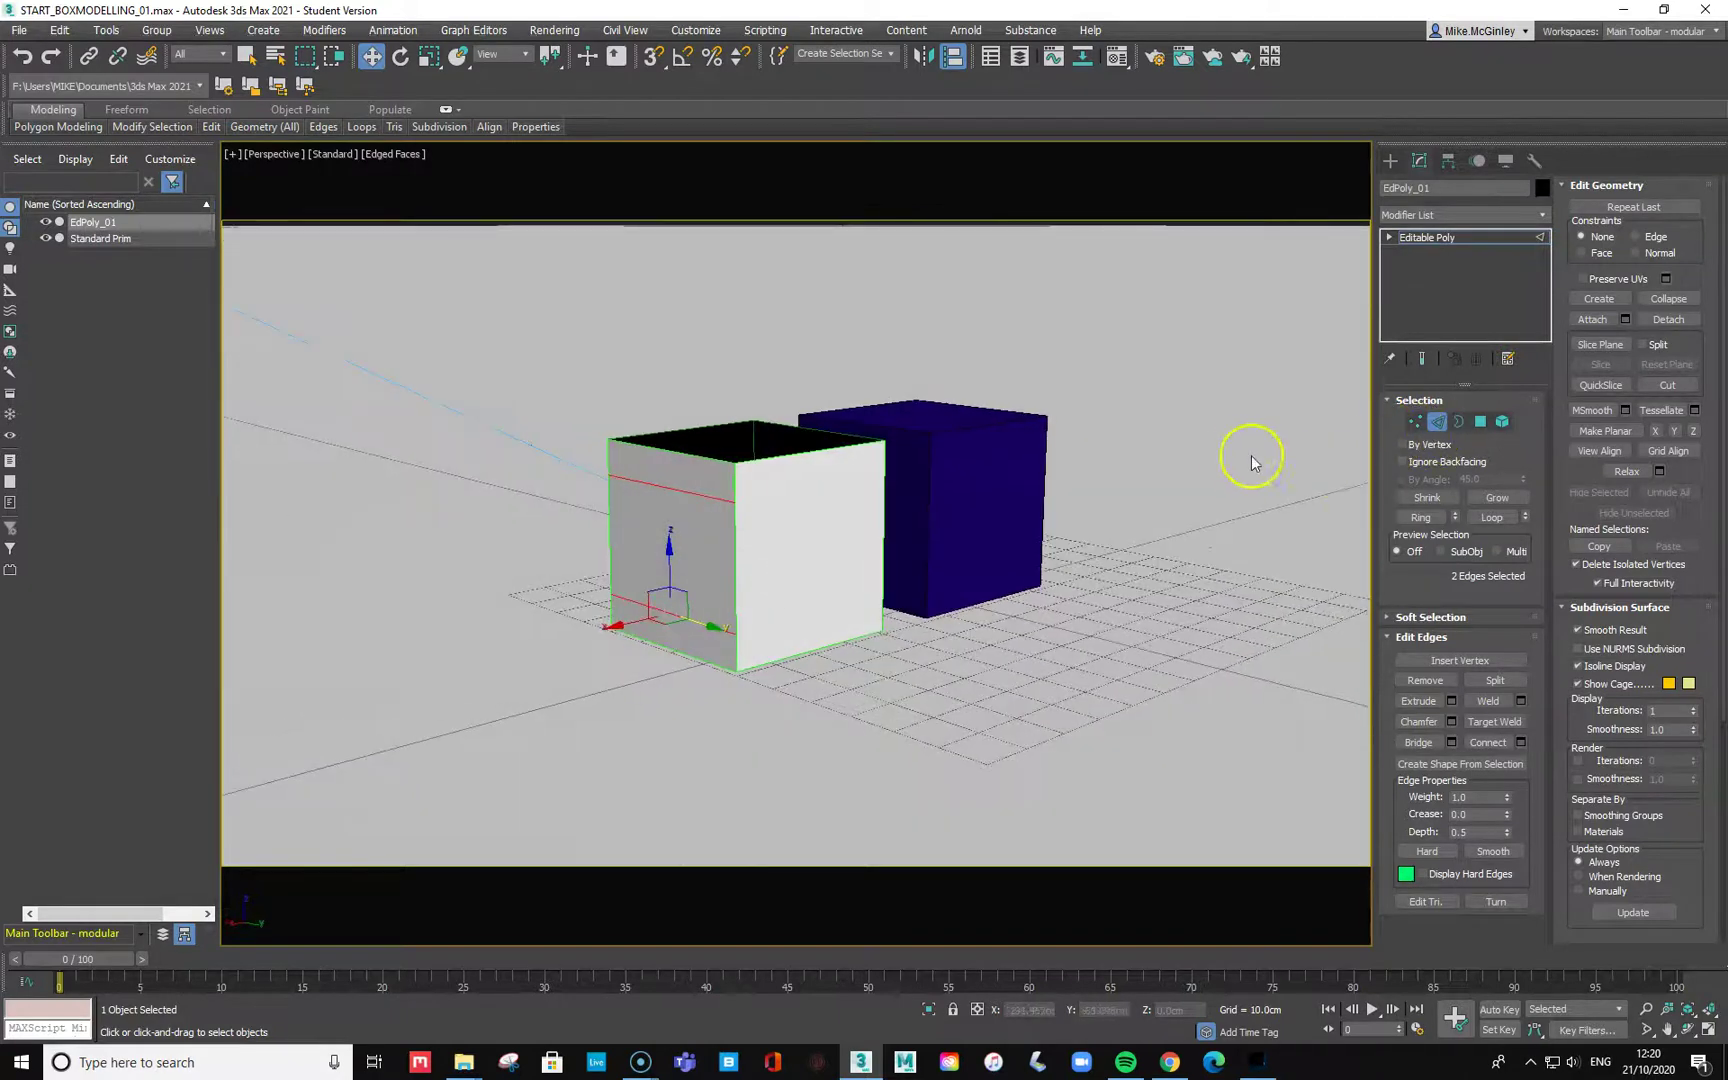
Convert the edge selection to vertices and lower the upper connection vertex on the near vertical edge to about 31.7 cm in Z.
ctrl+click(1416, 421)
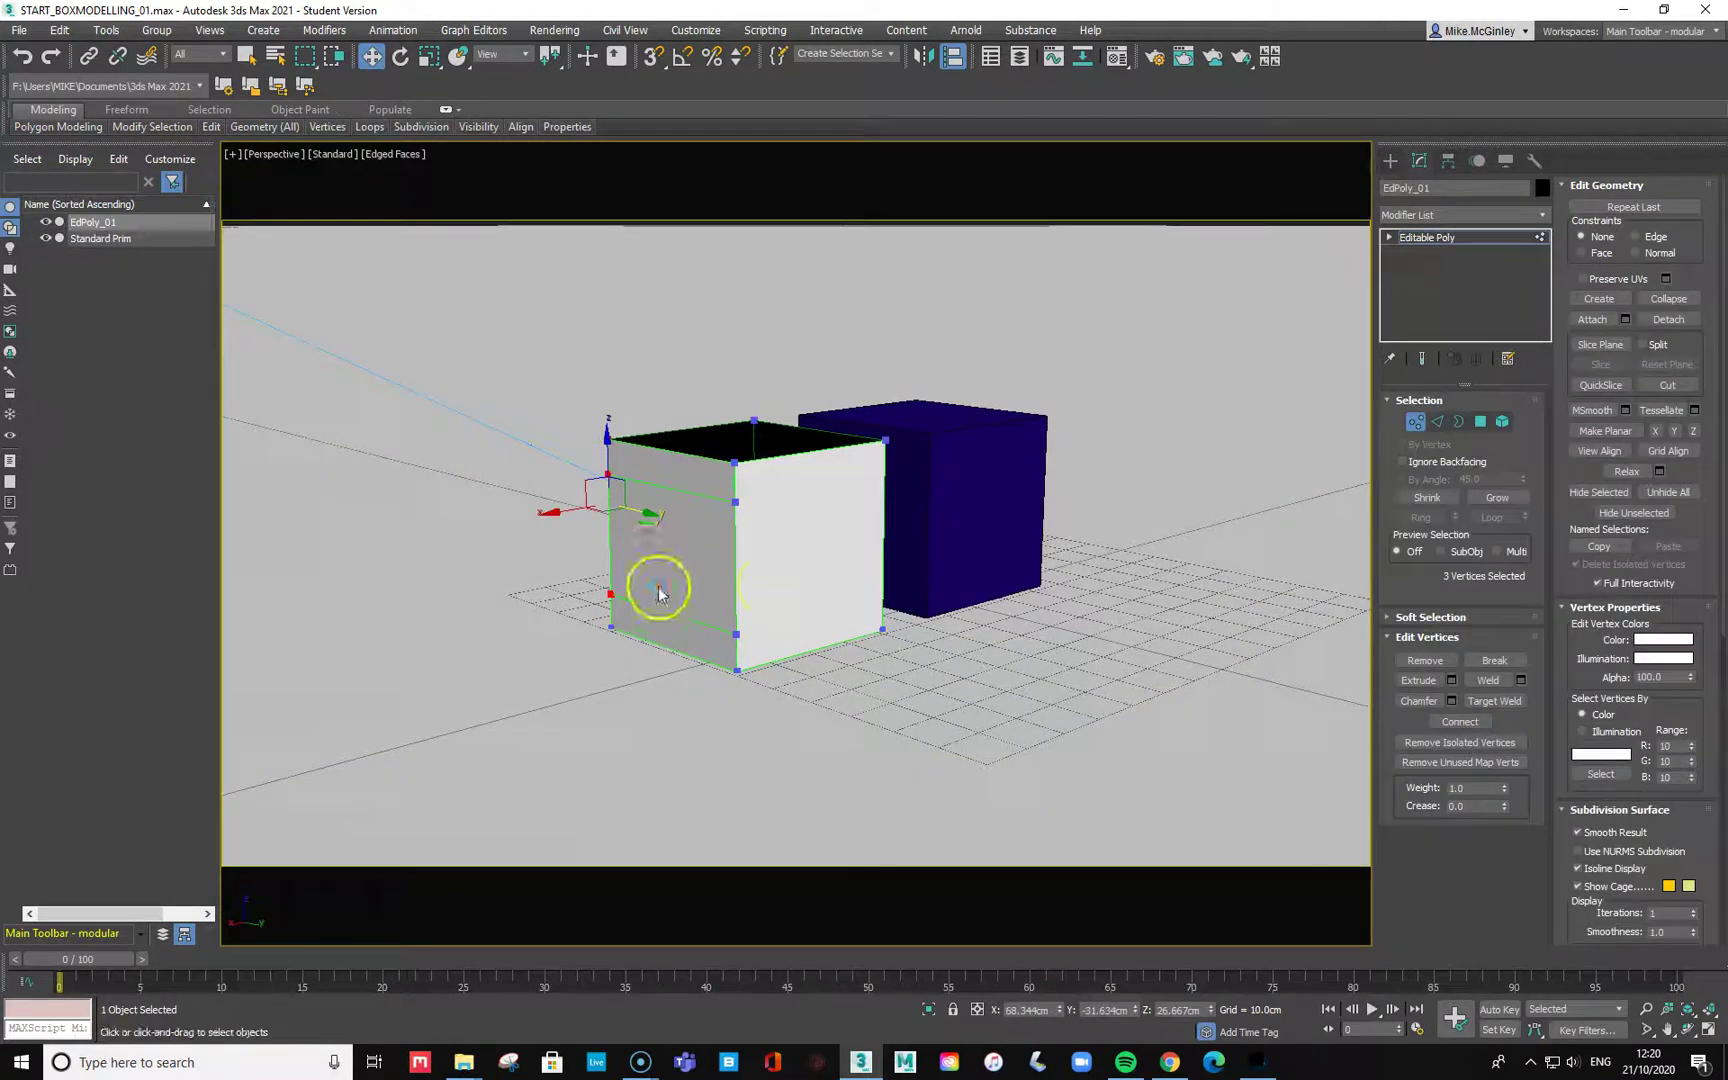
click(735, 503)
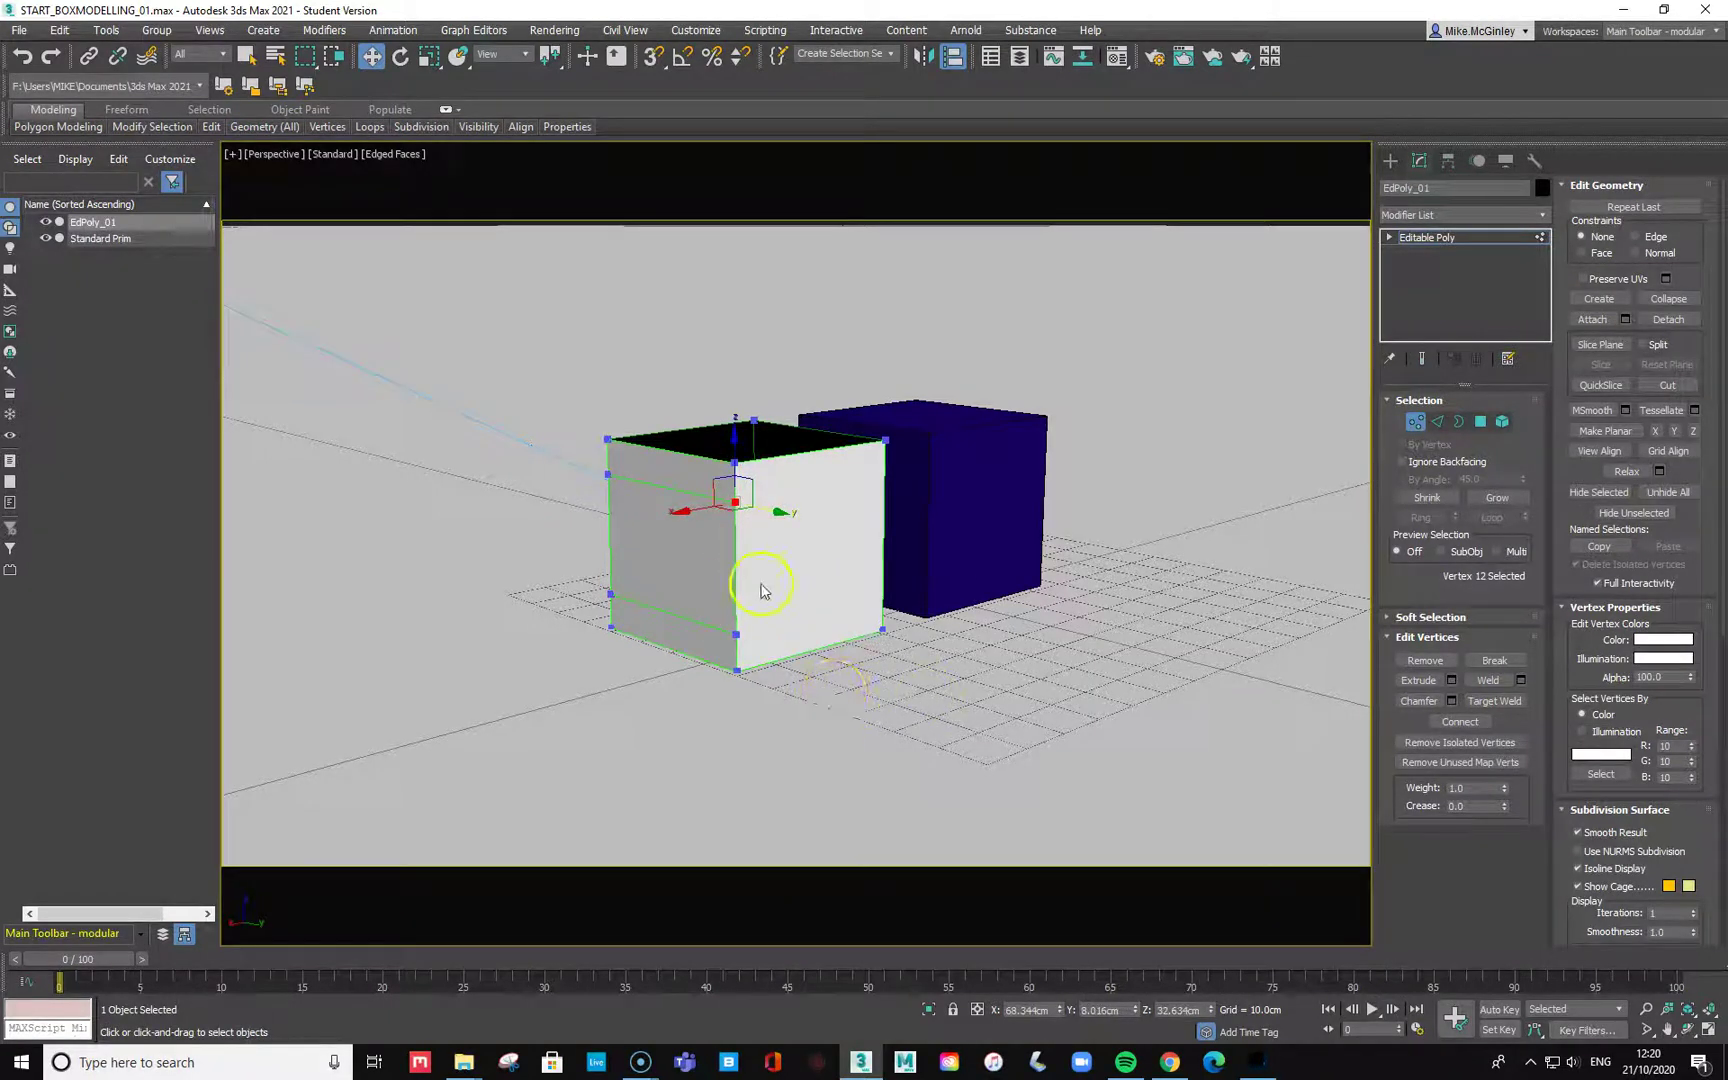
scroll(761, 590, up, 2)
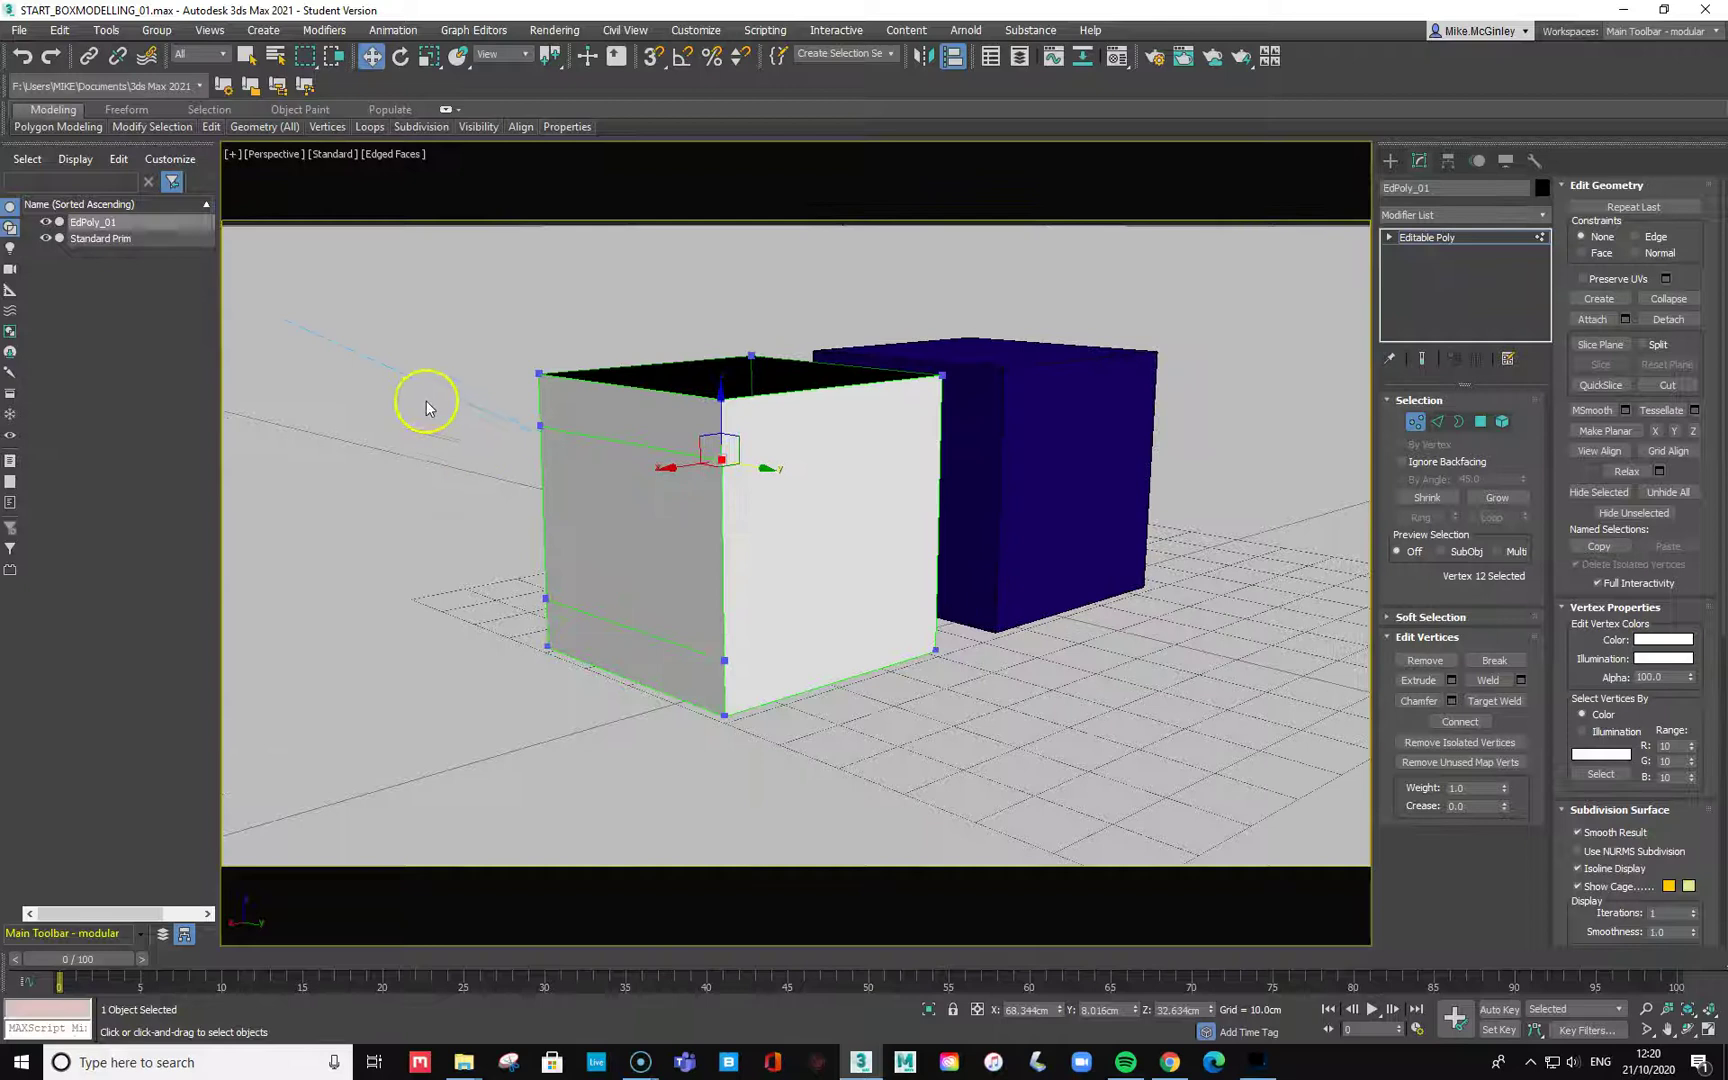
click(787, 559)
click(723, 466)
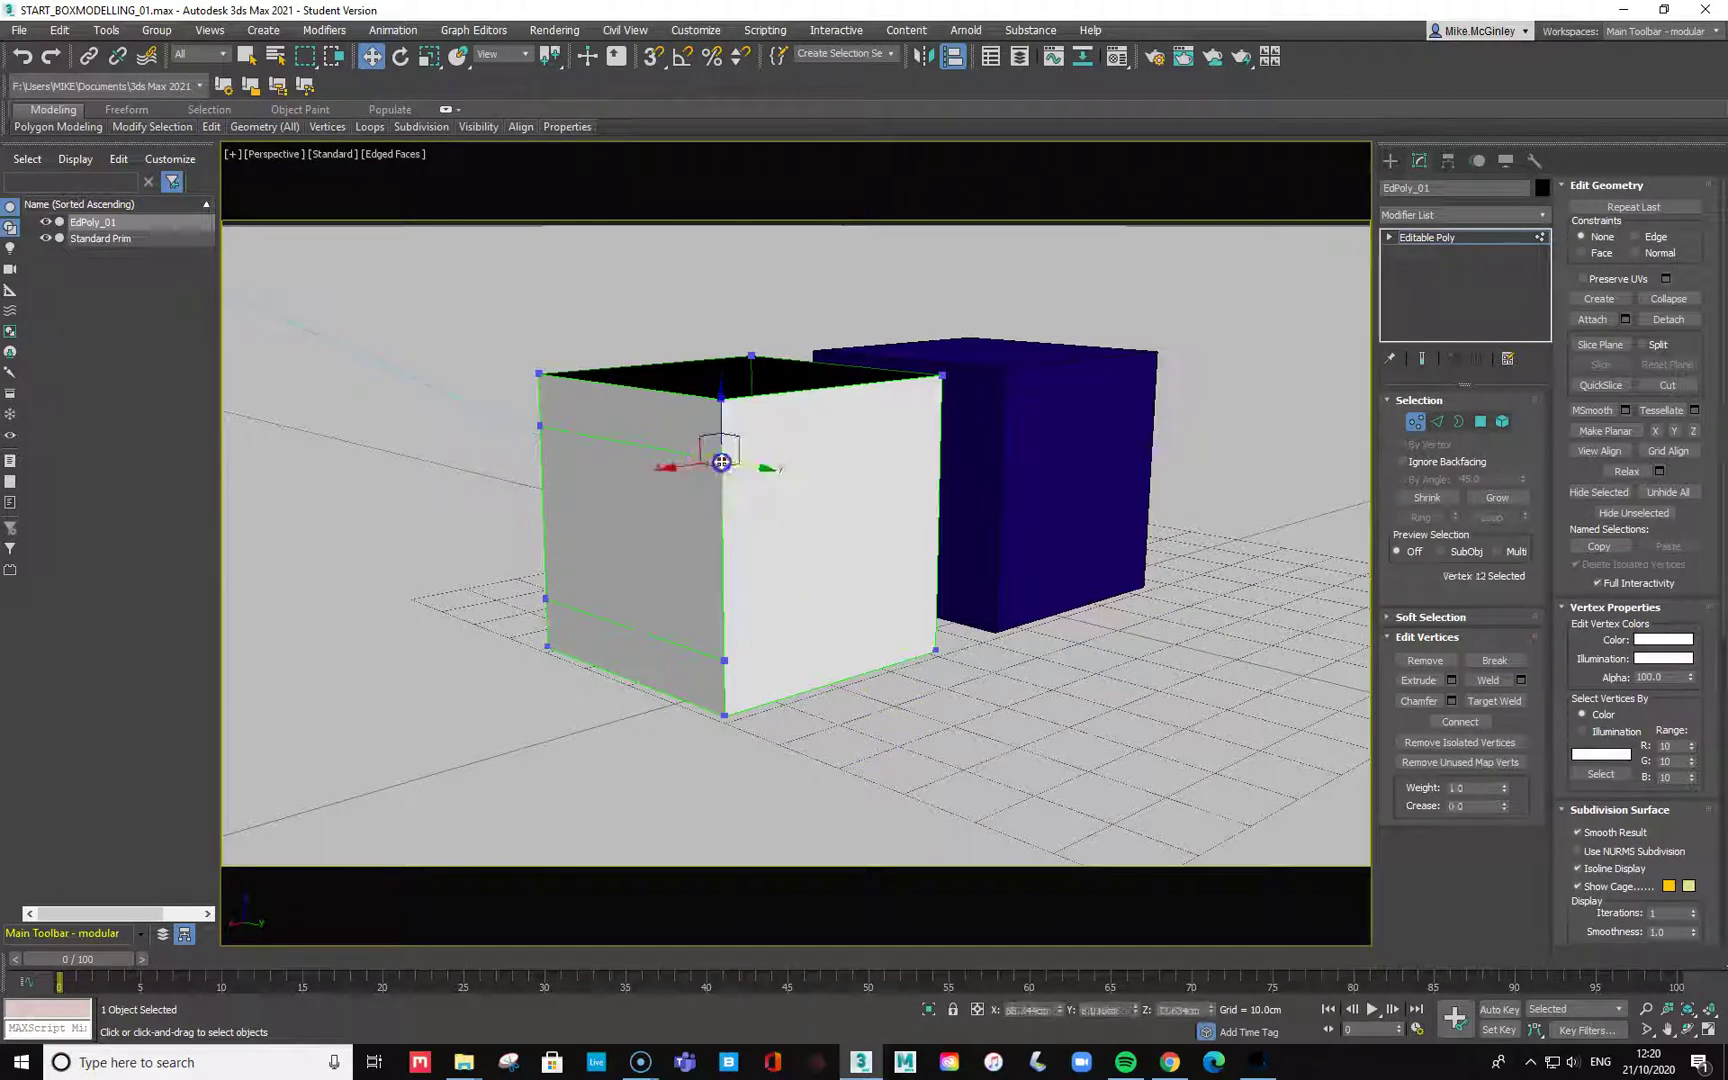
mouse_move(714, 395)
mouse_down()
mouse_move(721, 567)
mouse_move(721, 328)
mouse_move(740, 388)
mouse_up()
mouse_move(747, 487)
mouse_down()
mouse_move(725, 417)
mouse_move(732, 461)
mouse_move(722, 433)
mouse_up()
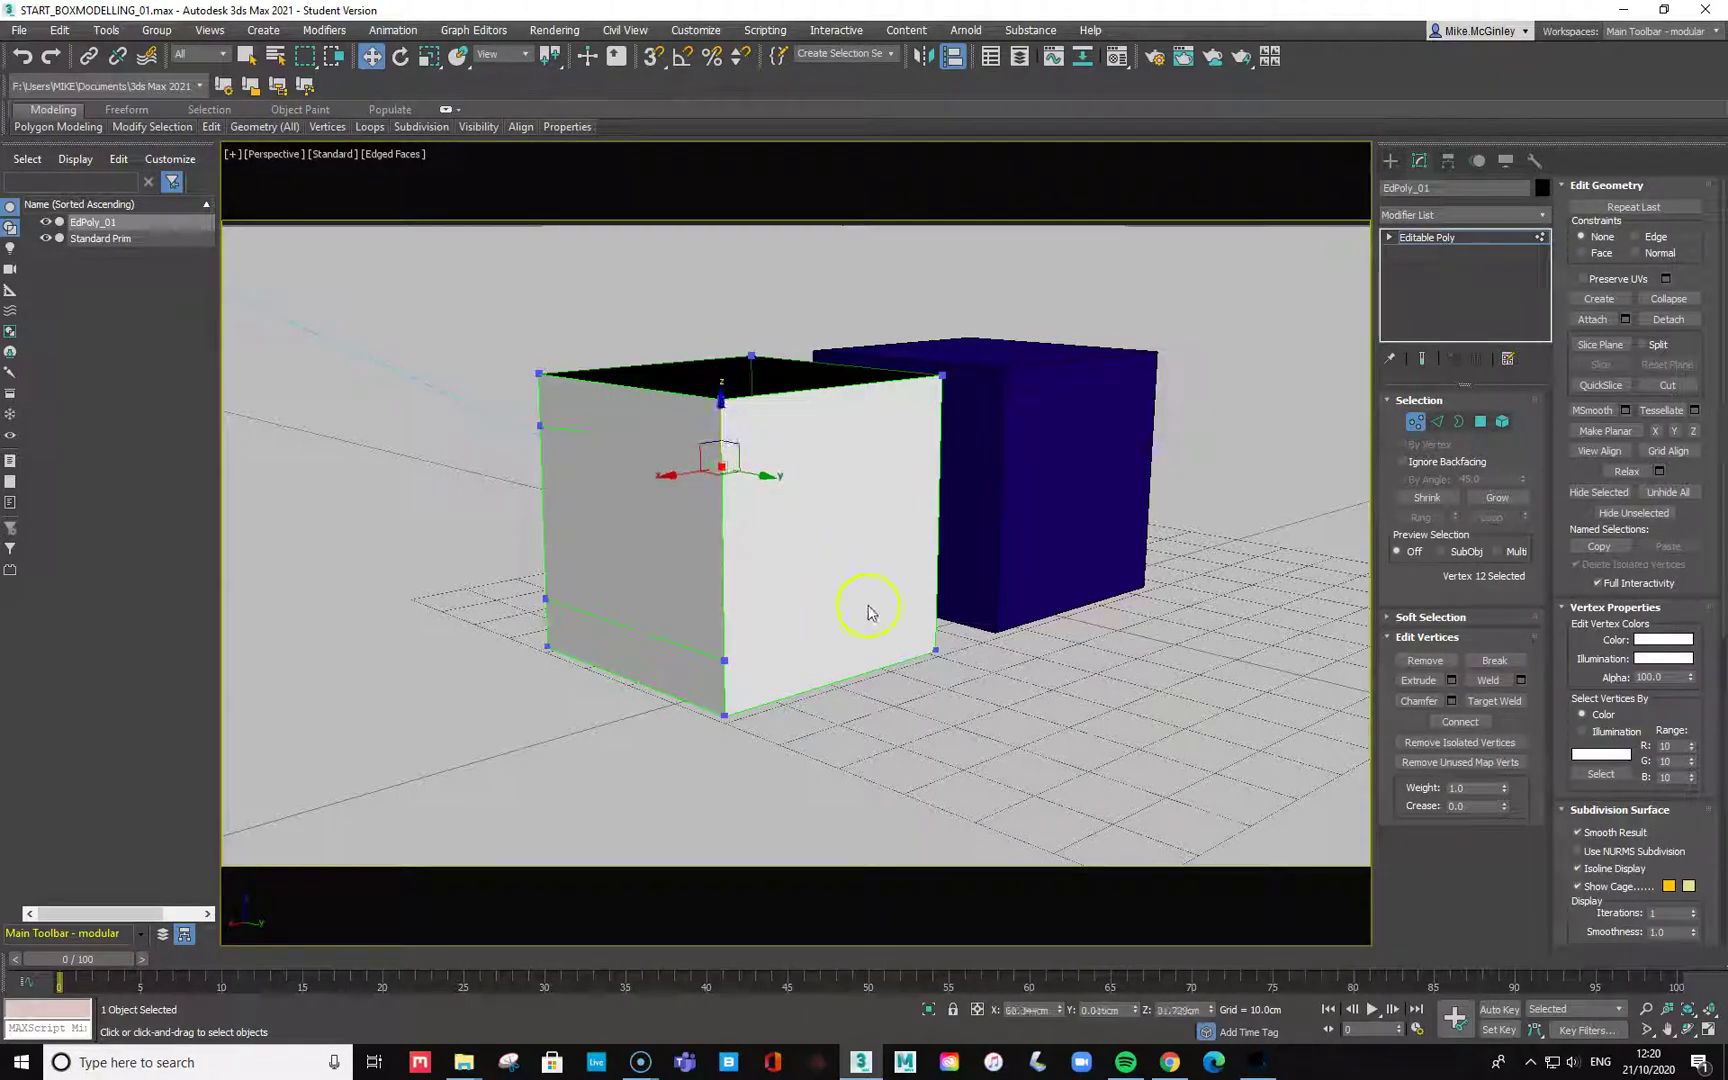
Undo the vertex move and the two-segment edge connection on EdPoly_01's side face.
alt+middle_drag(882, 632, 838, 632)
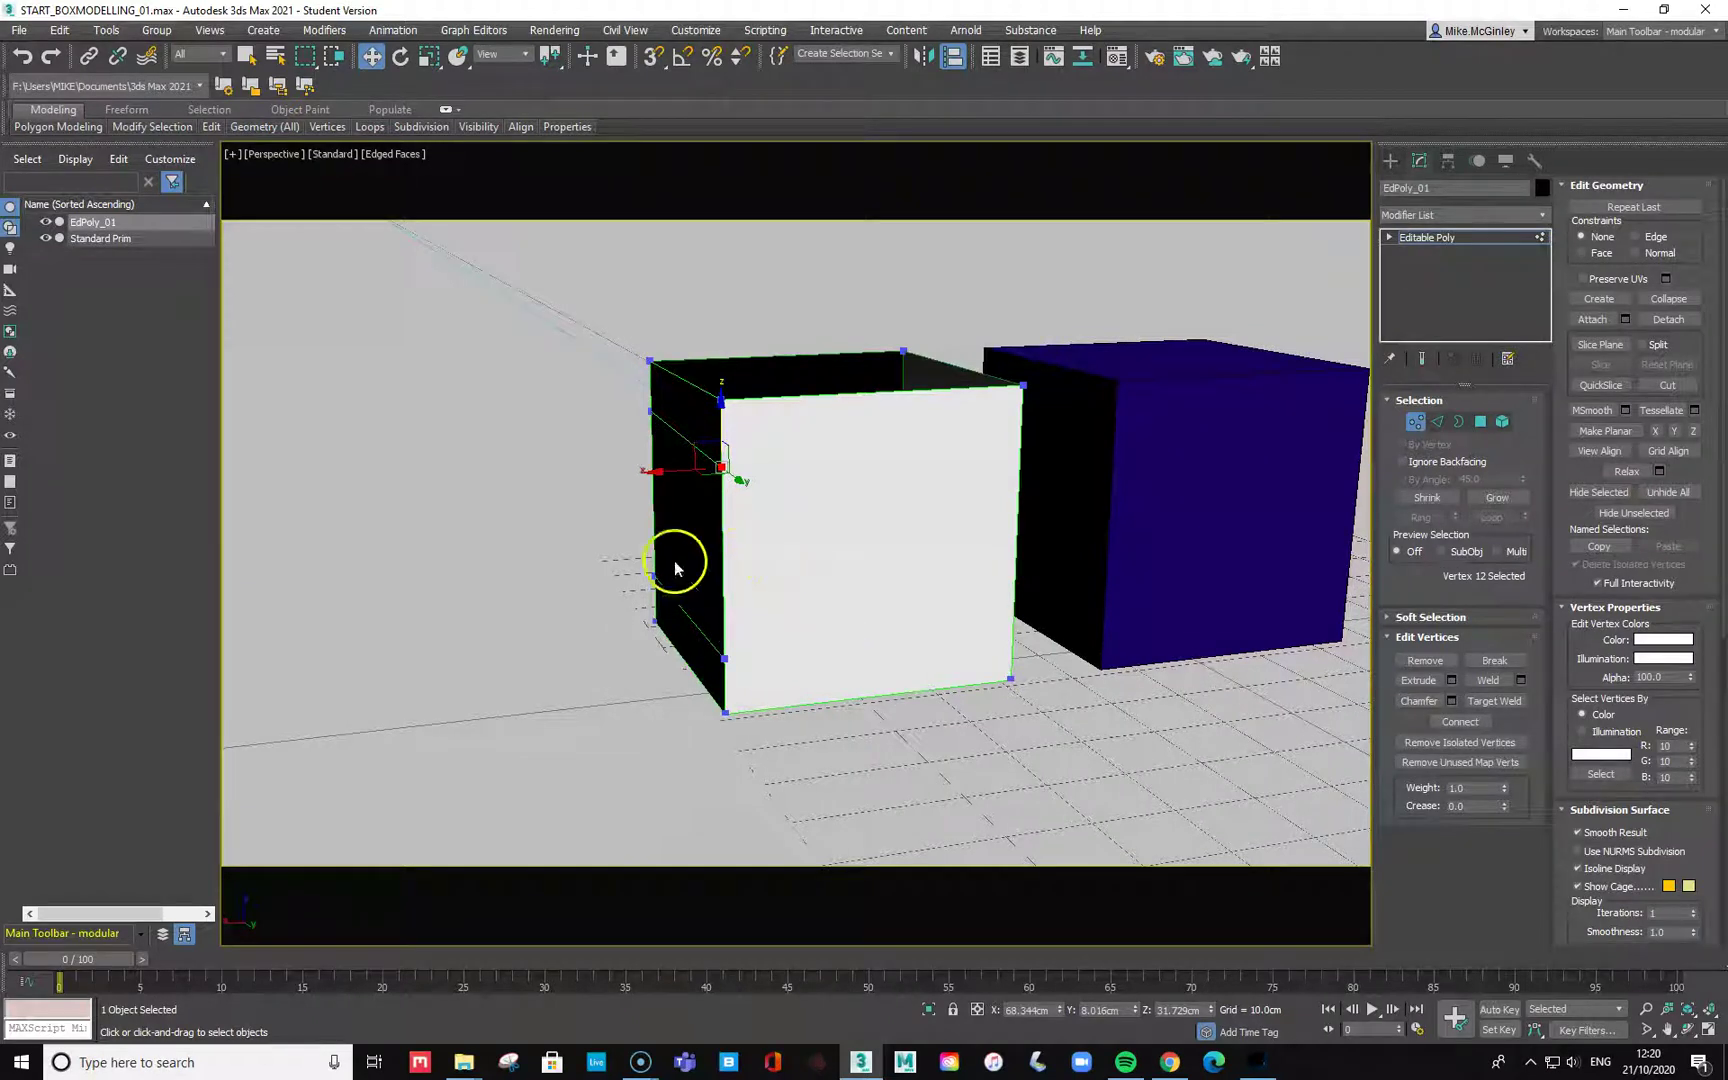
mouse_move(656, 528)
alt+middle_down()
mouse_move(733, 540)
mouse_move(759, 565)
mouse_move(830, 520)
mouse_move(790, 522)
alt+middle_up()
scroll(765, 558, up, 5)
scroll(791, 559, down, 8)
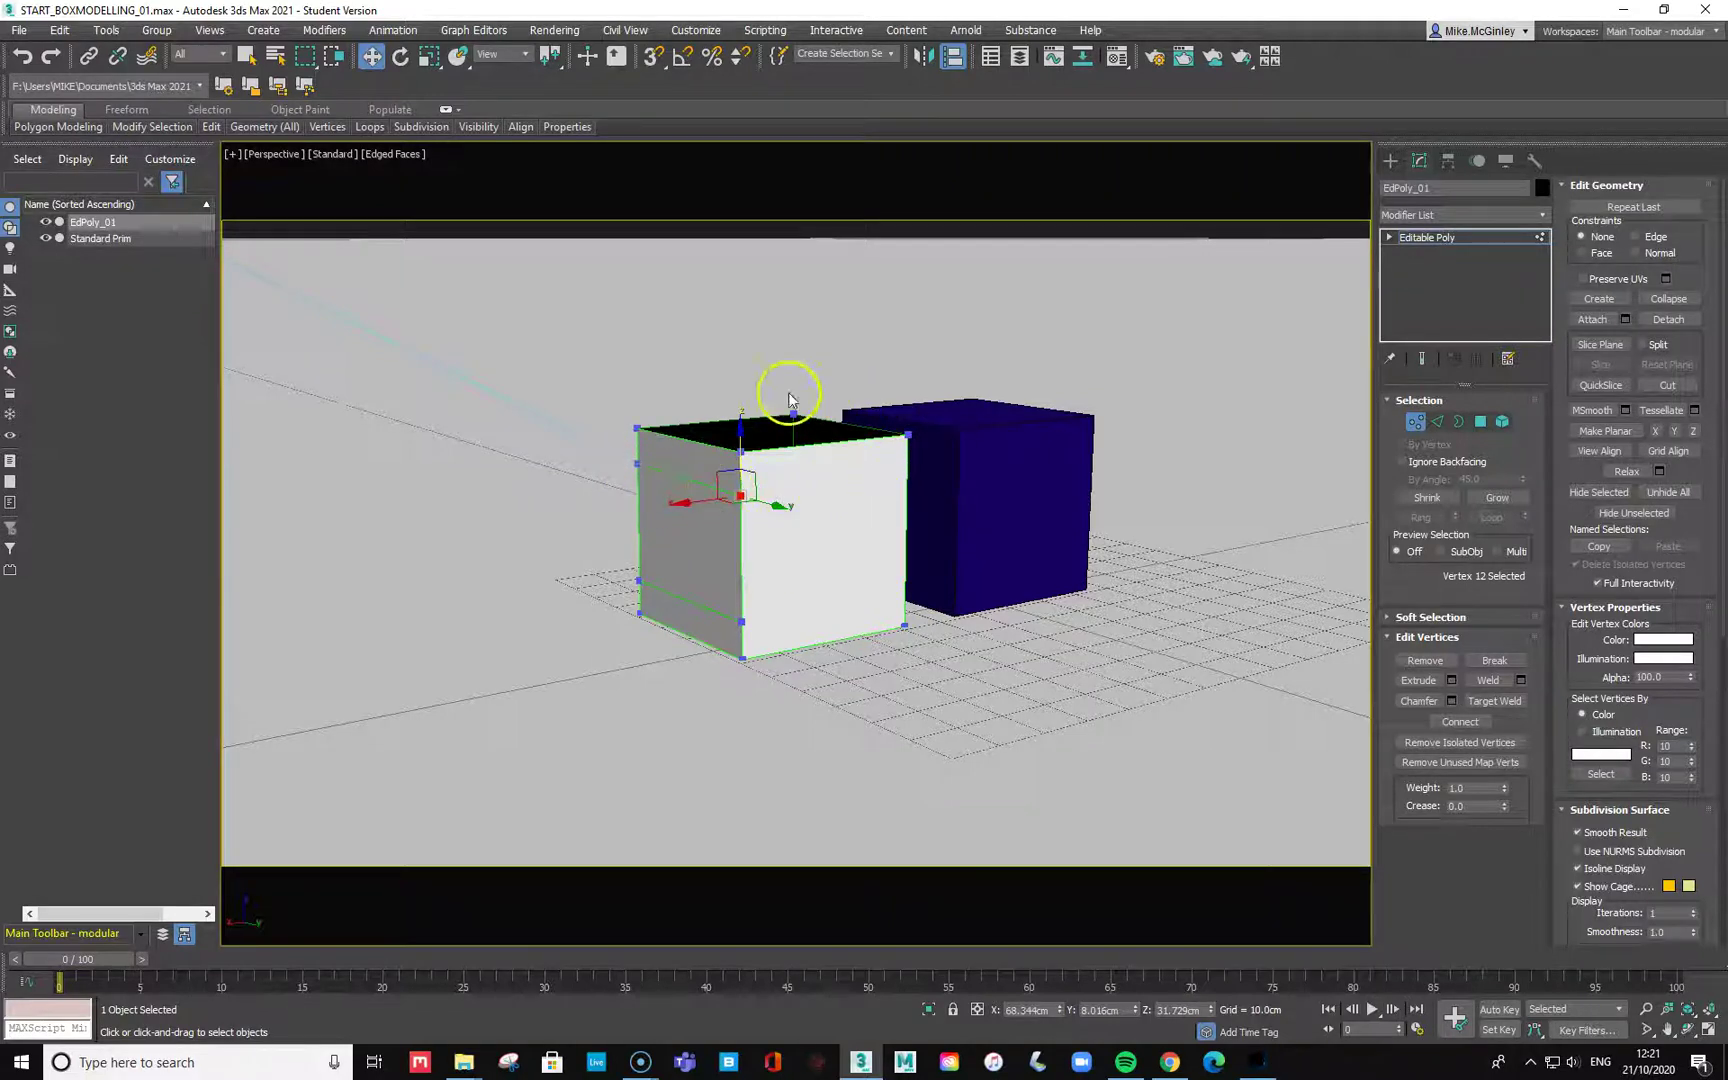
click(1128, 590)
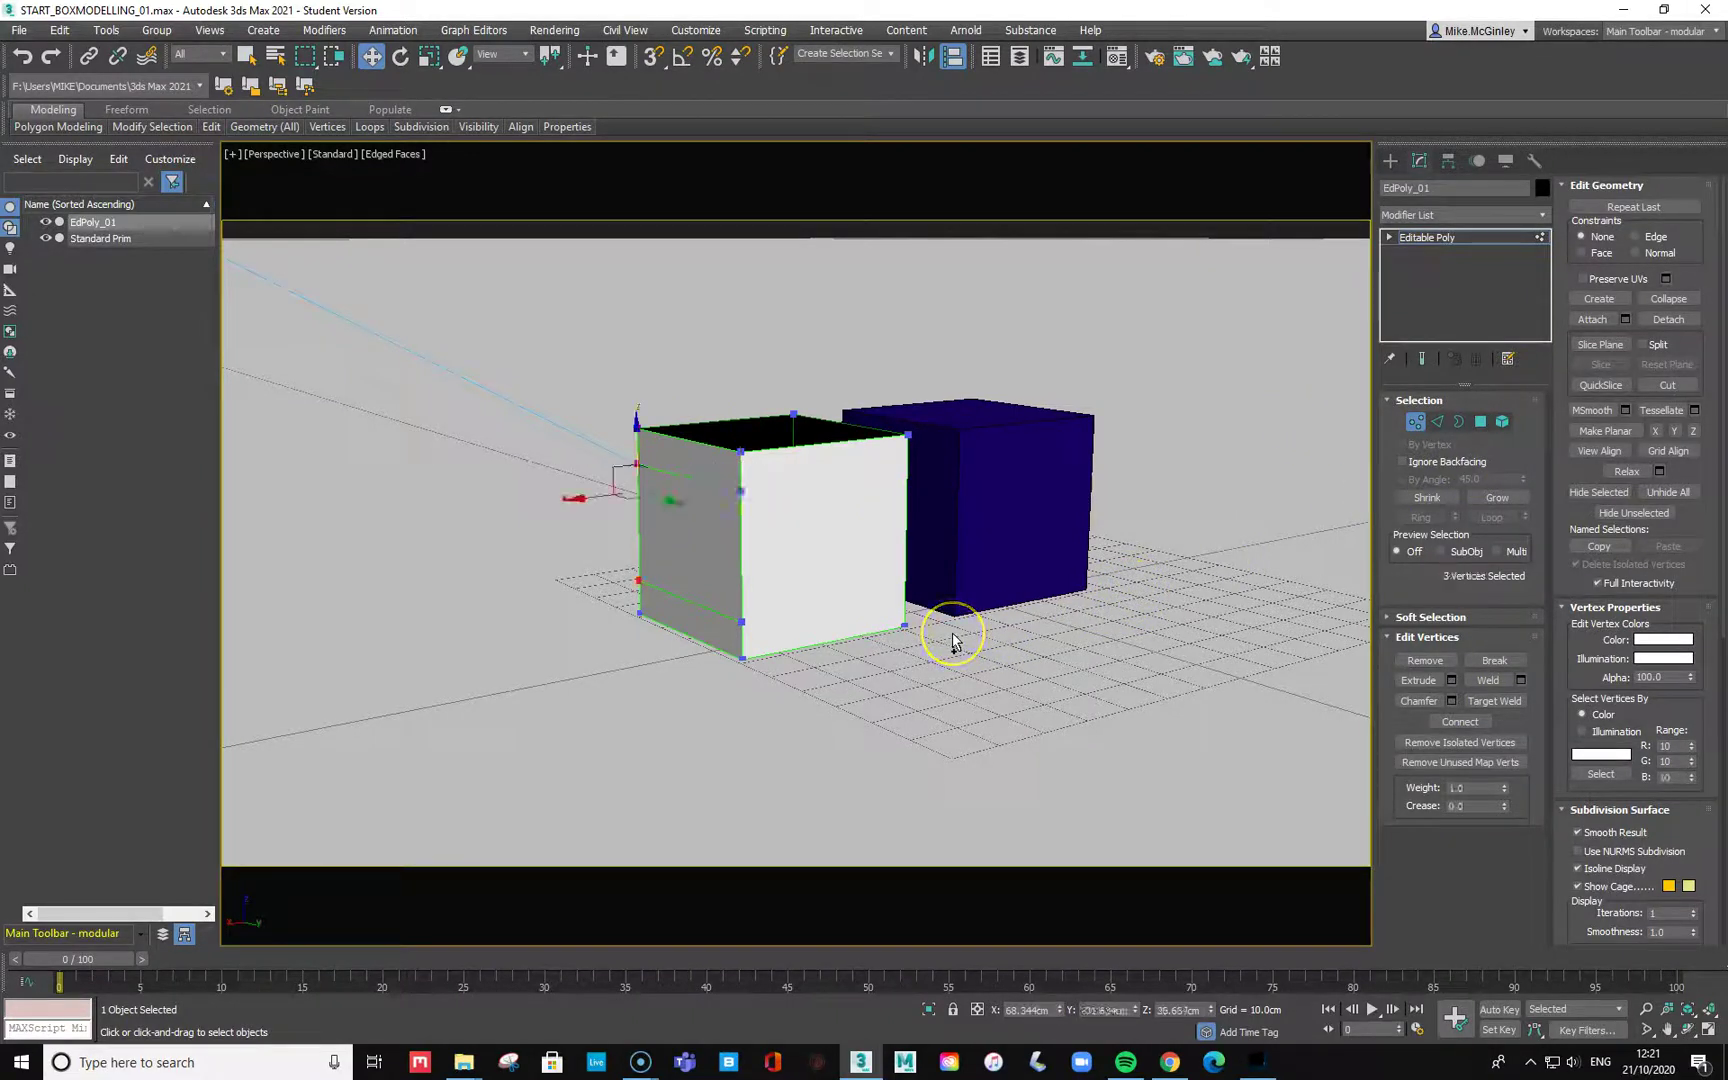
alt+middle_drag(895, 632, 933, 612)
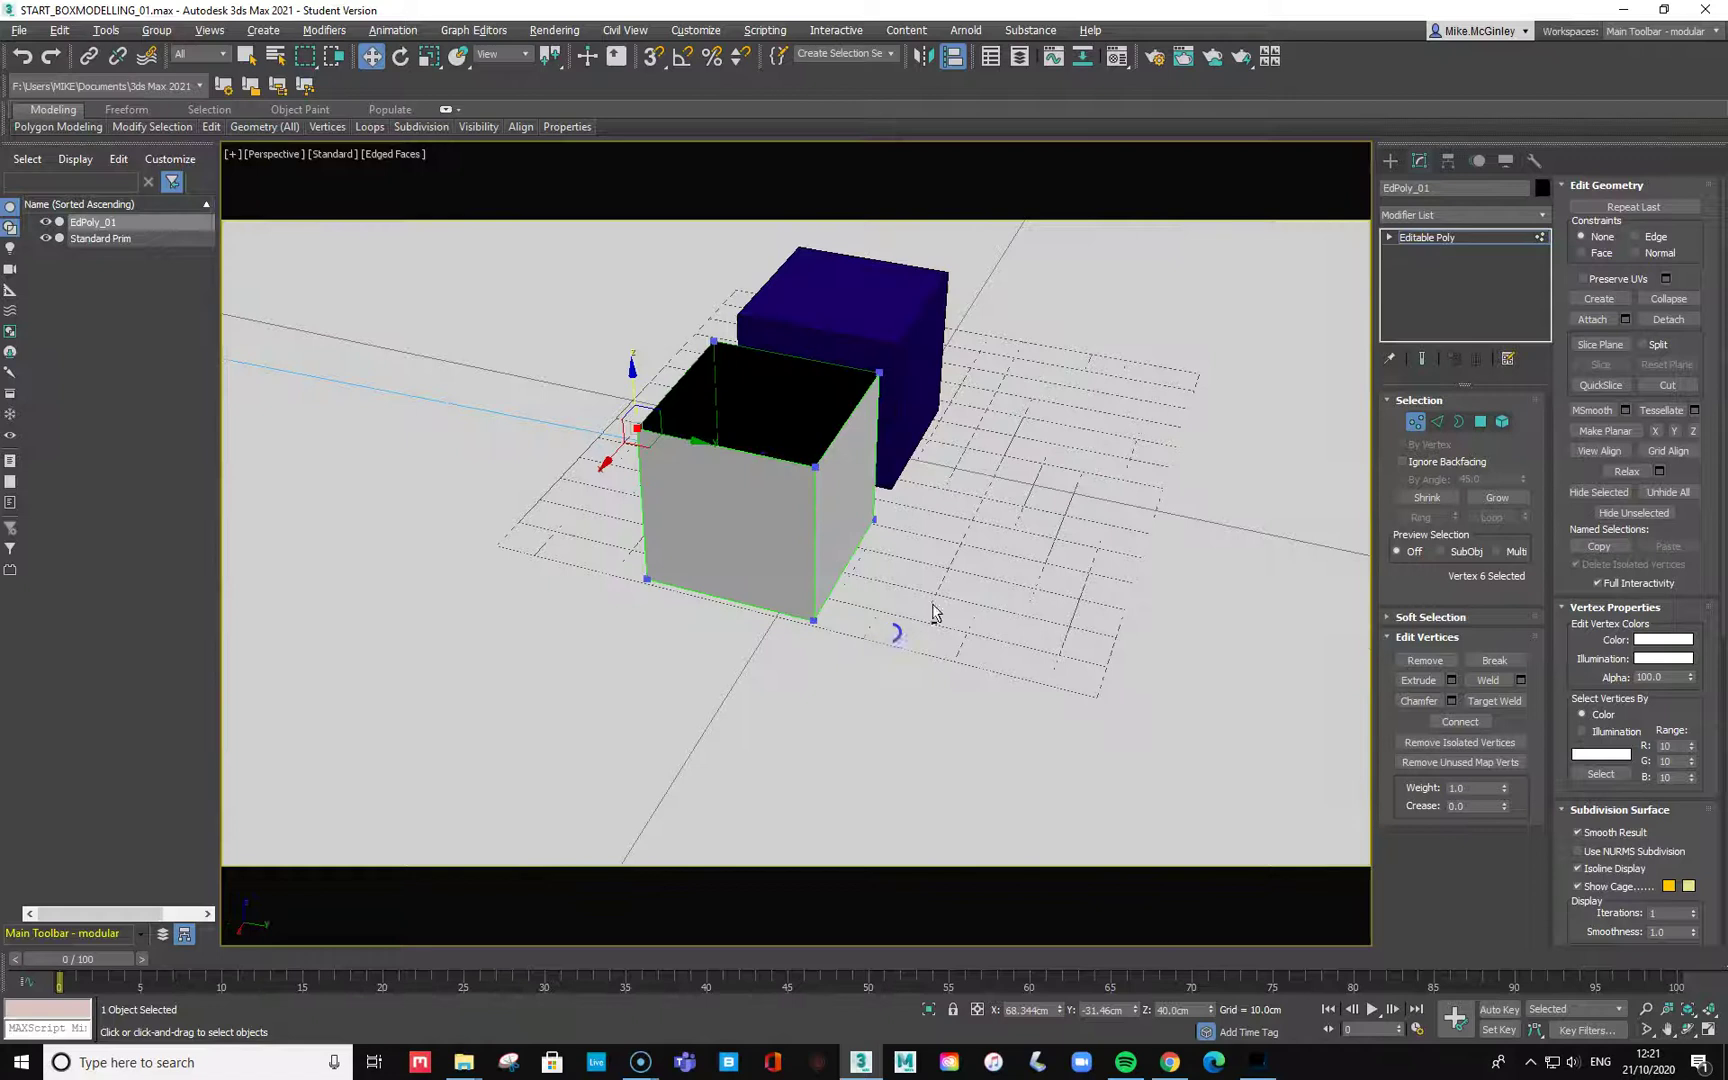
Select the open border around the top of EdPoly_01 and cap it.
click(1459, 421)
click(829, 372)
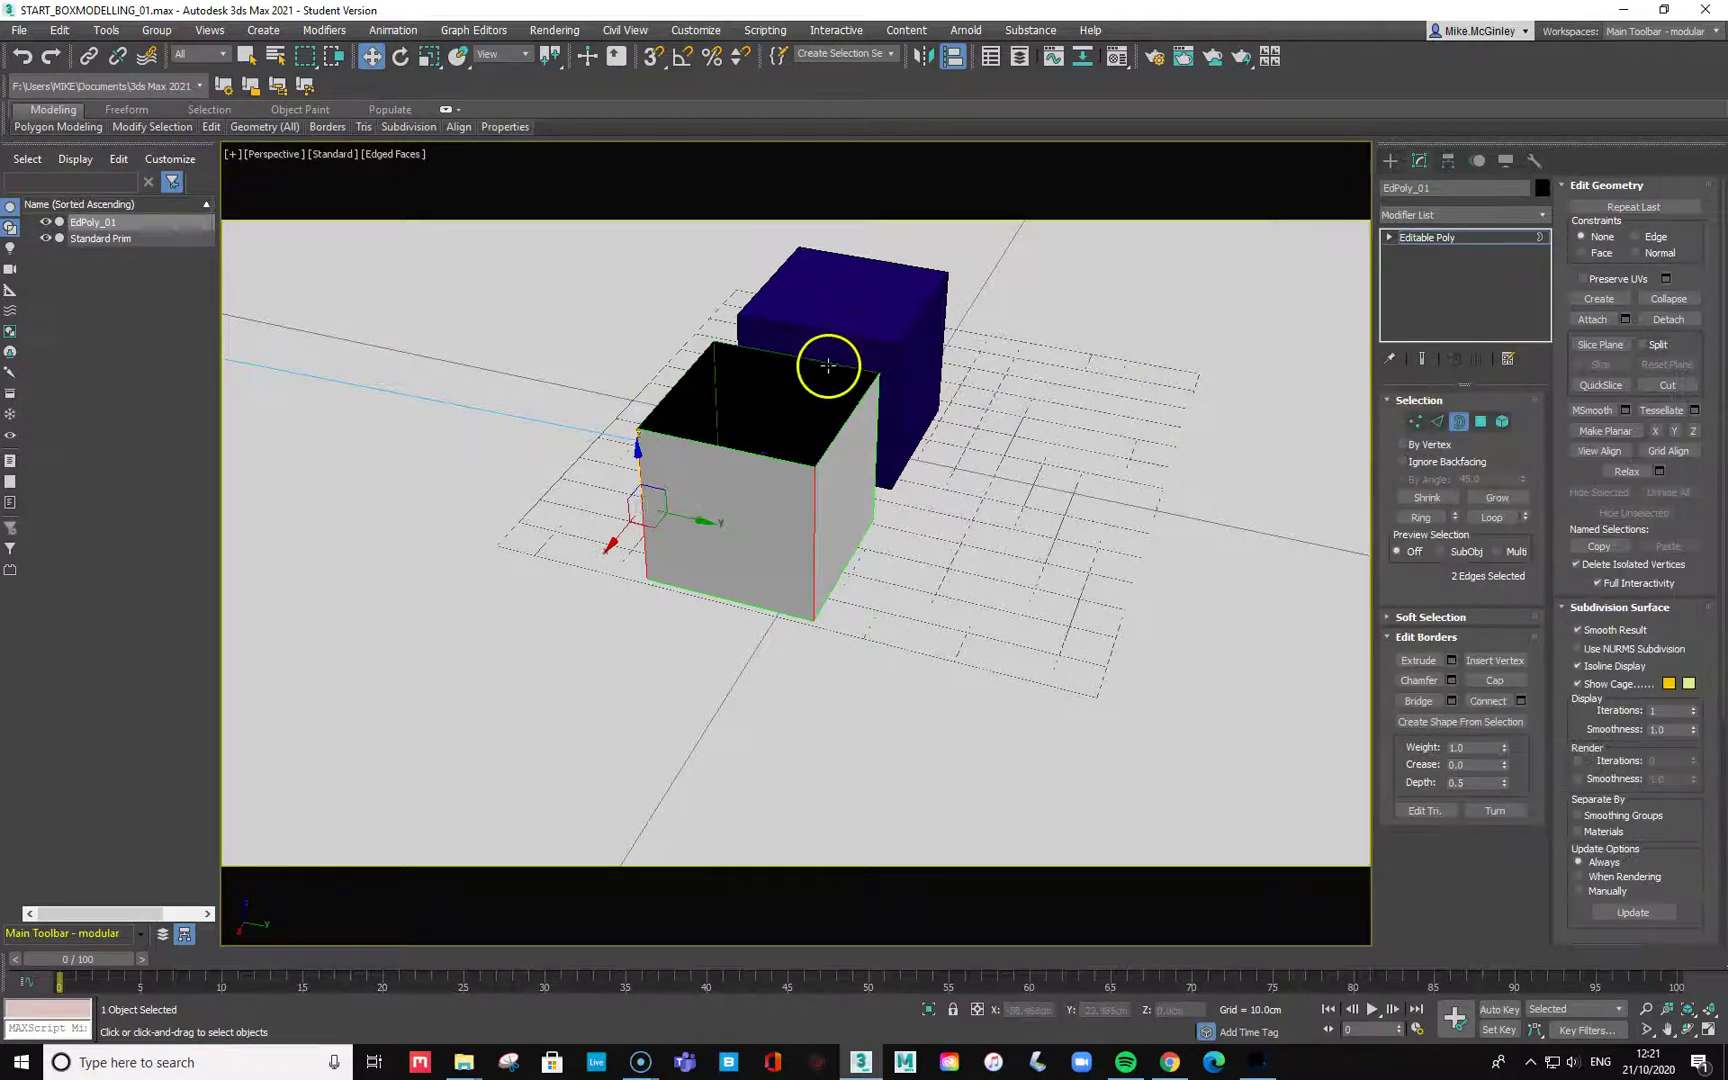
click(1410, 586)
click(1487, 683)
alt+middle_drag(879, 513, 1048, 457)
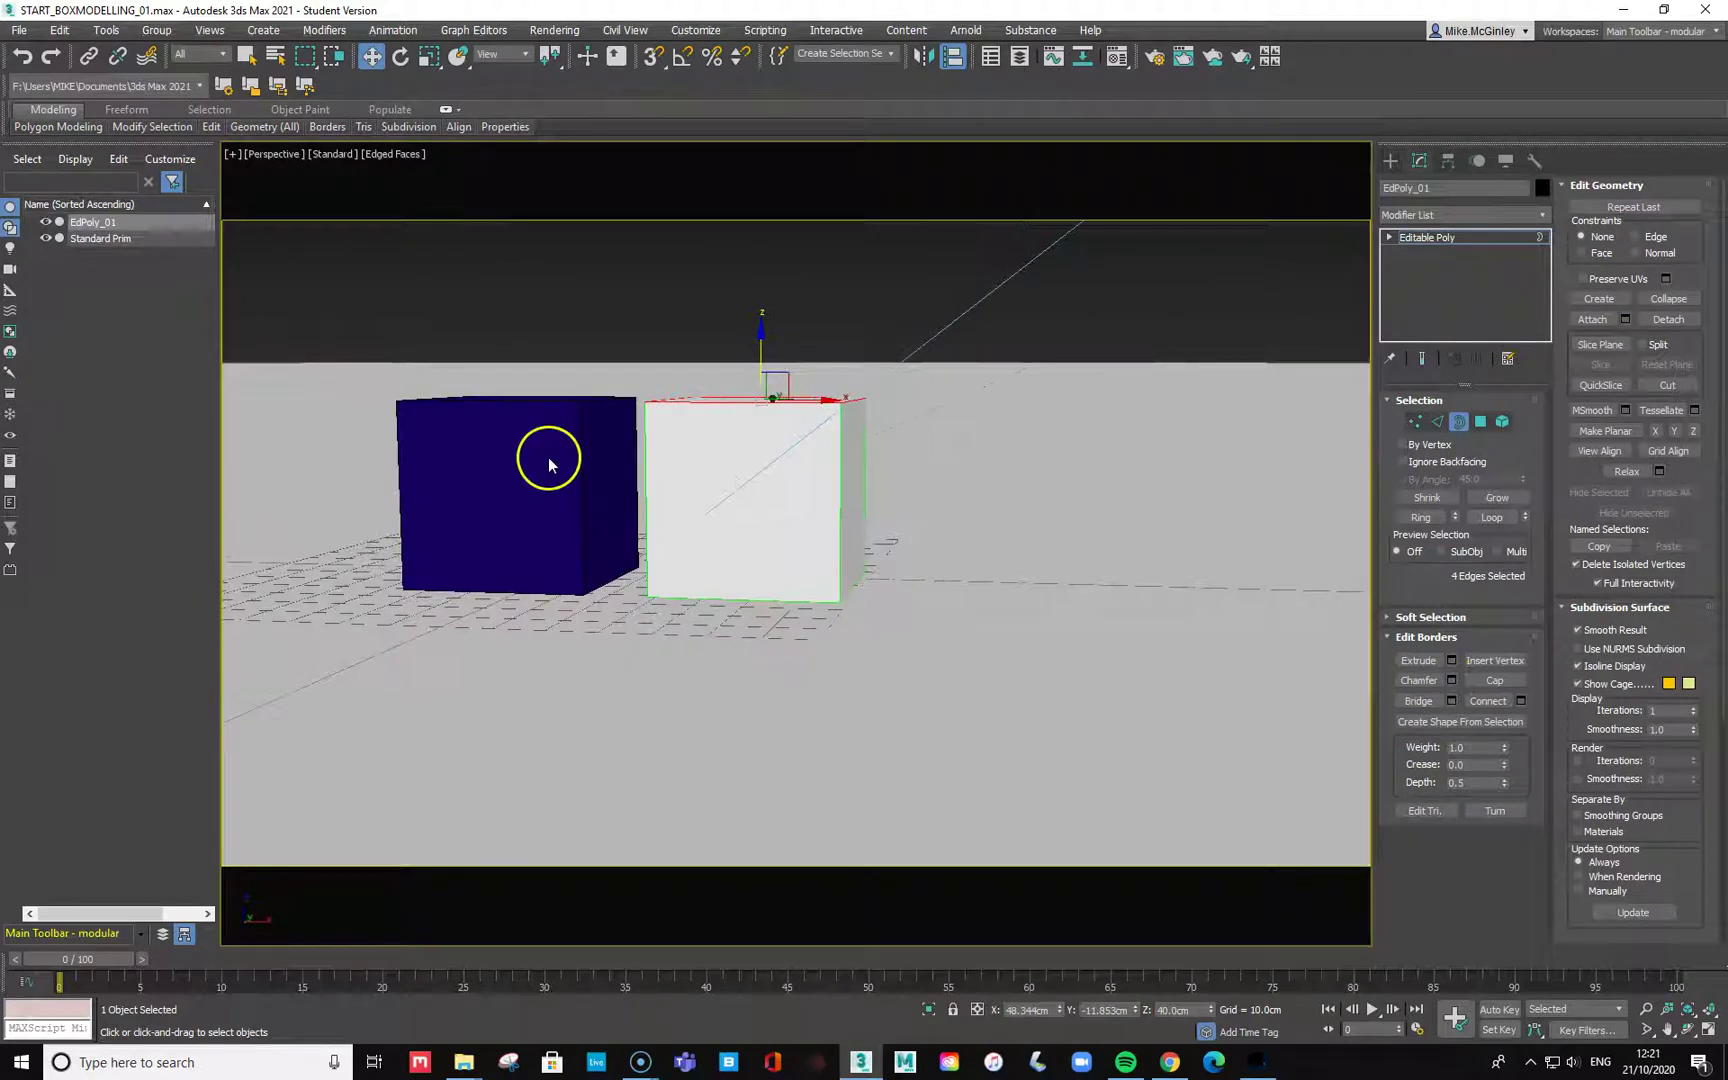
Hide Standard Prim and show EdPoly_01 framed in the Front view with Default Shading.
click(45, 238)
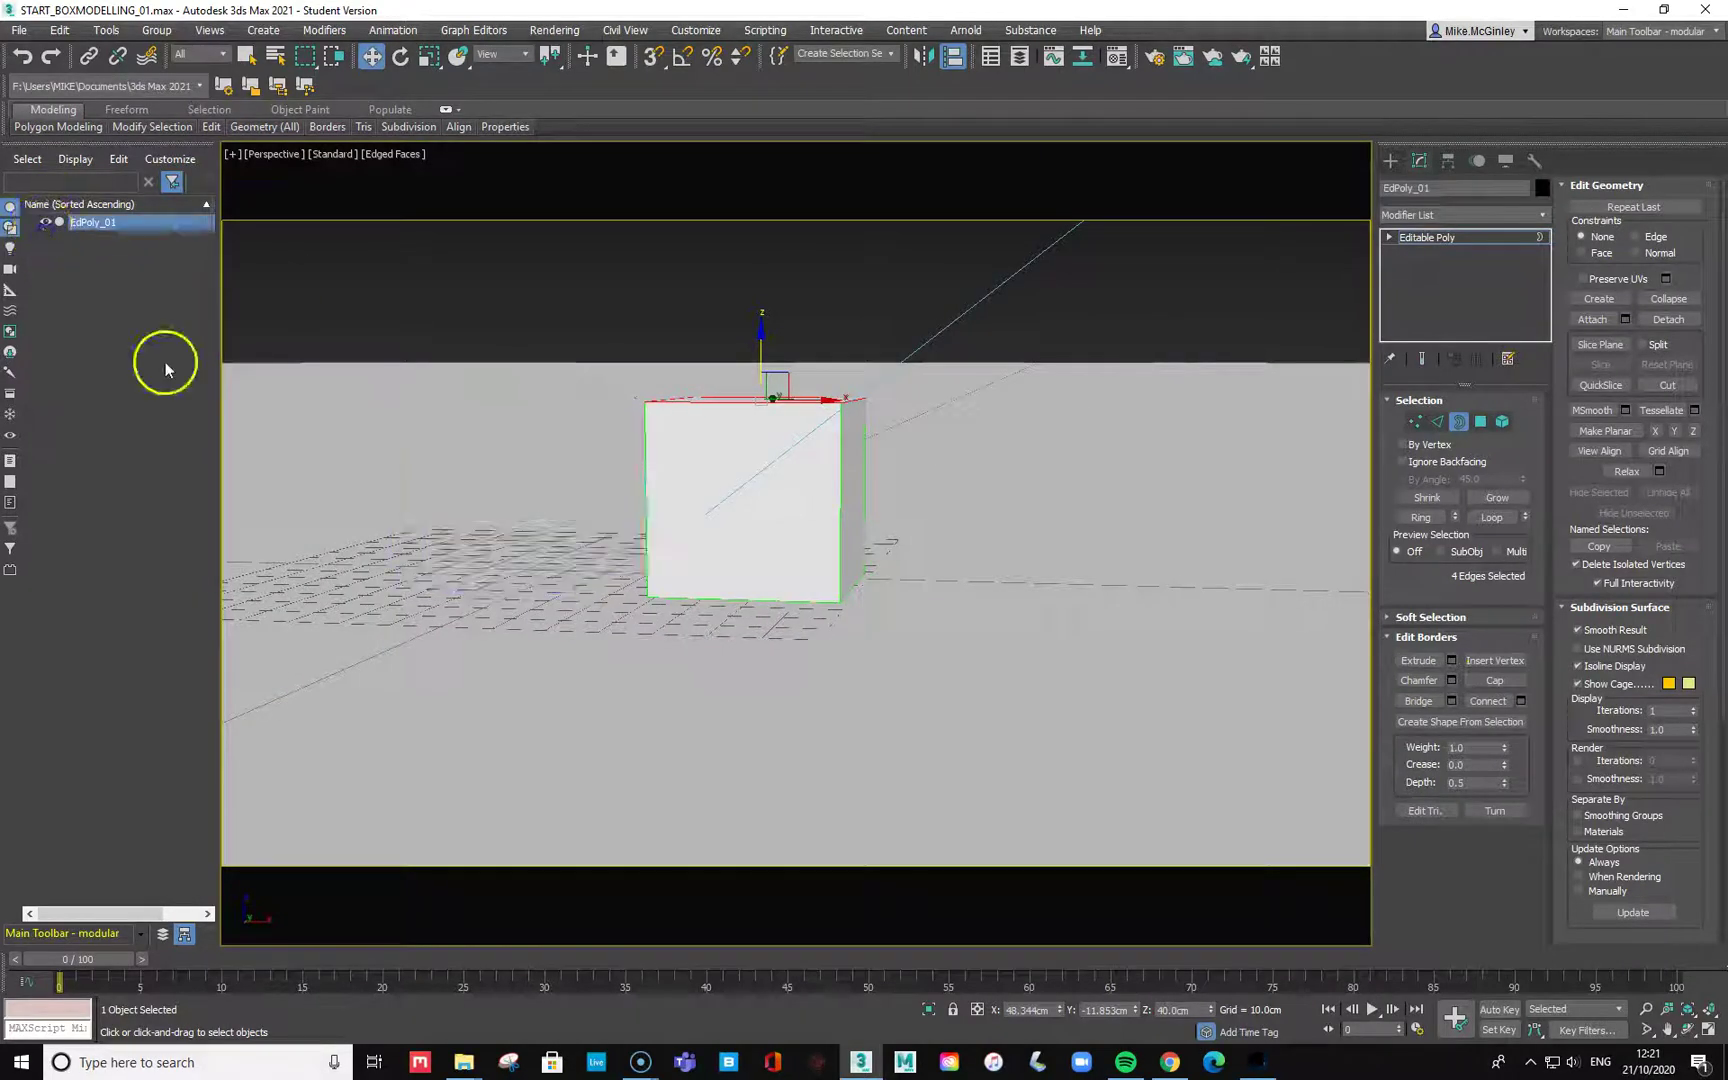
mouse_move(679, 563)
alt+middle_down()
mouse_move(675, 582)
mouse_move(657, 563)
mouse_move(663, 598)
mouse_move(694, 579)
alt+middle_up()
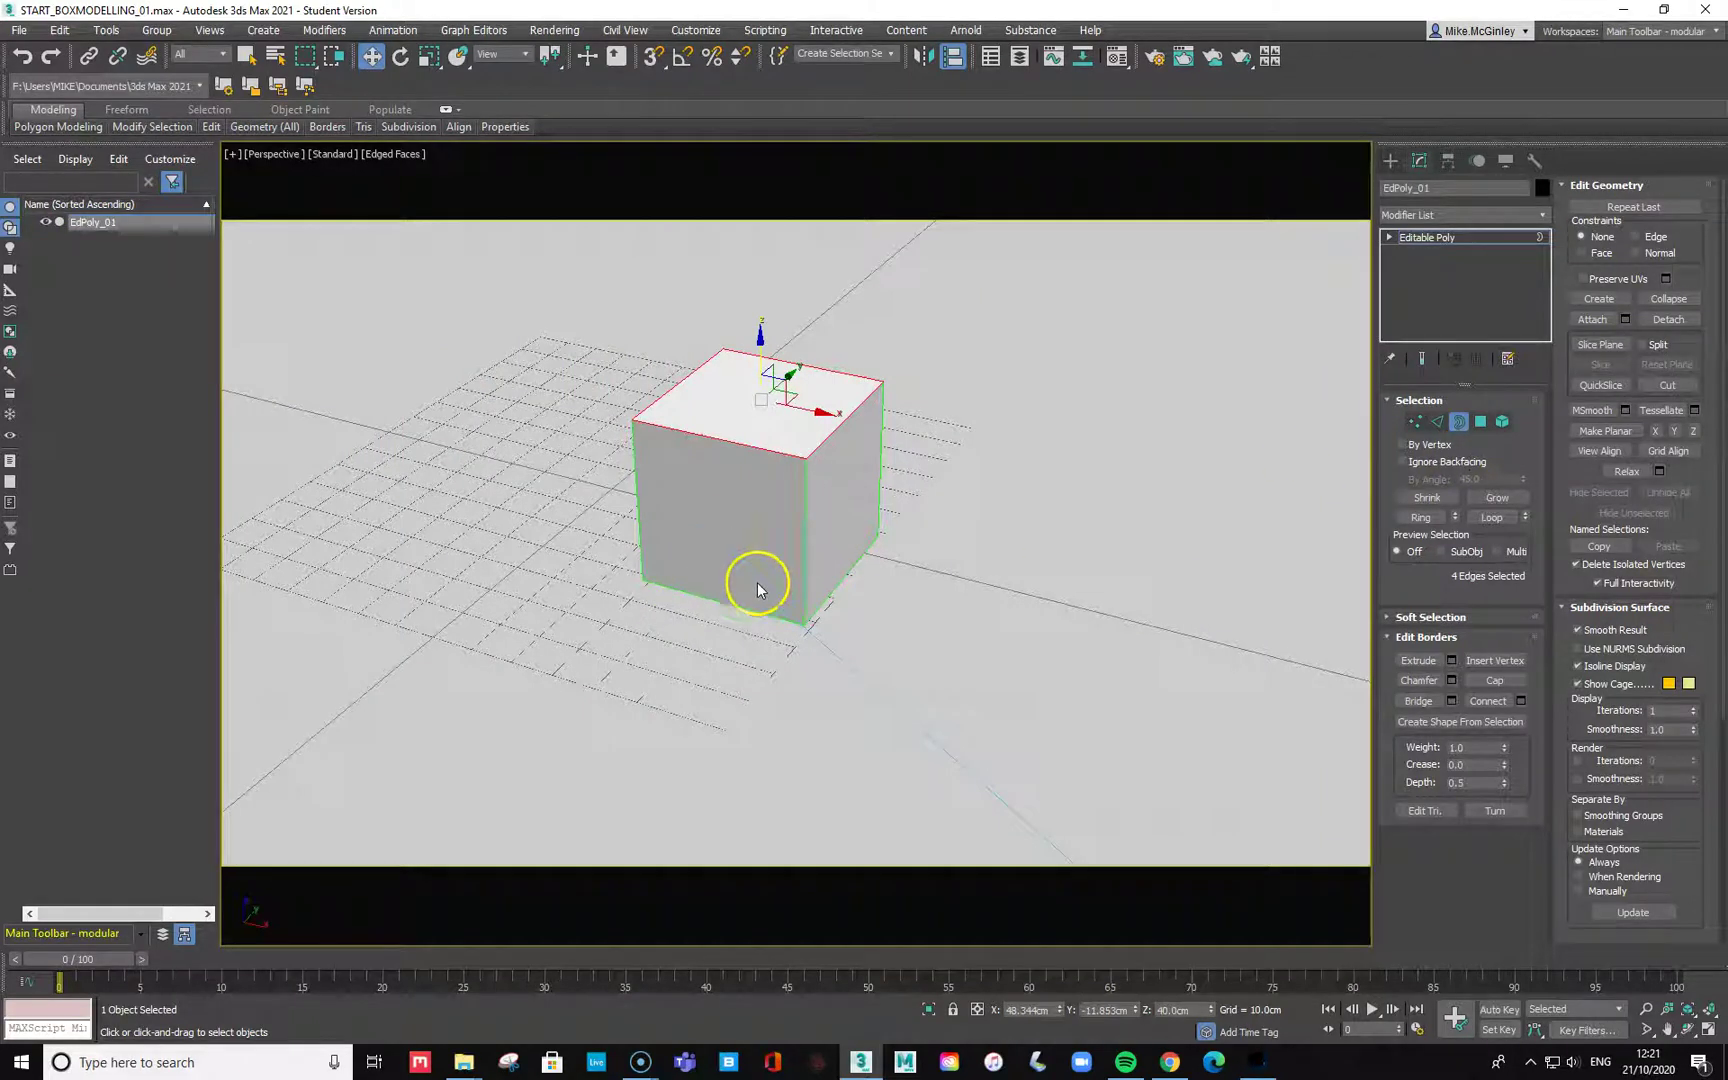
key(f)
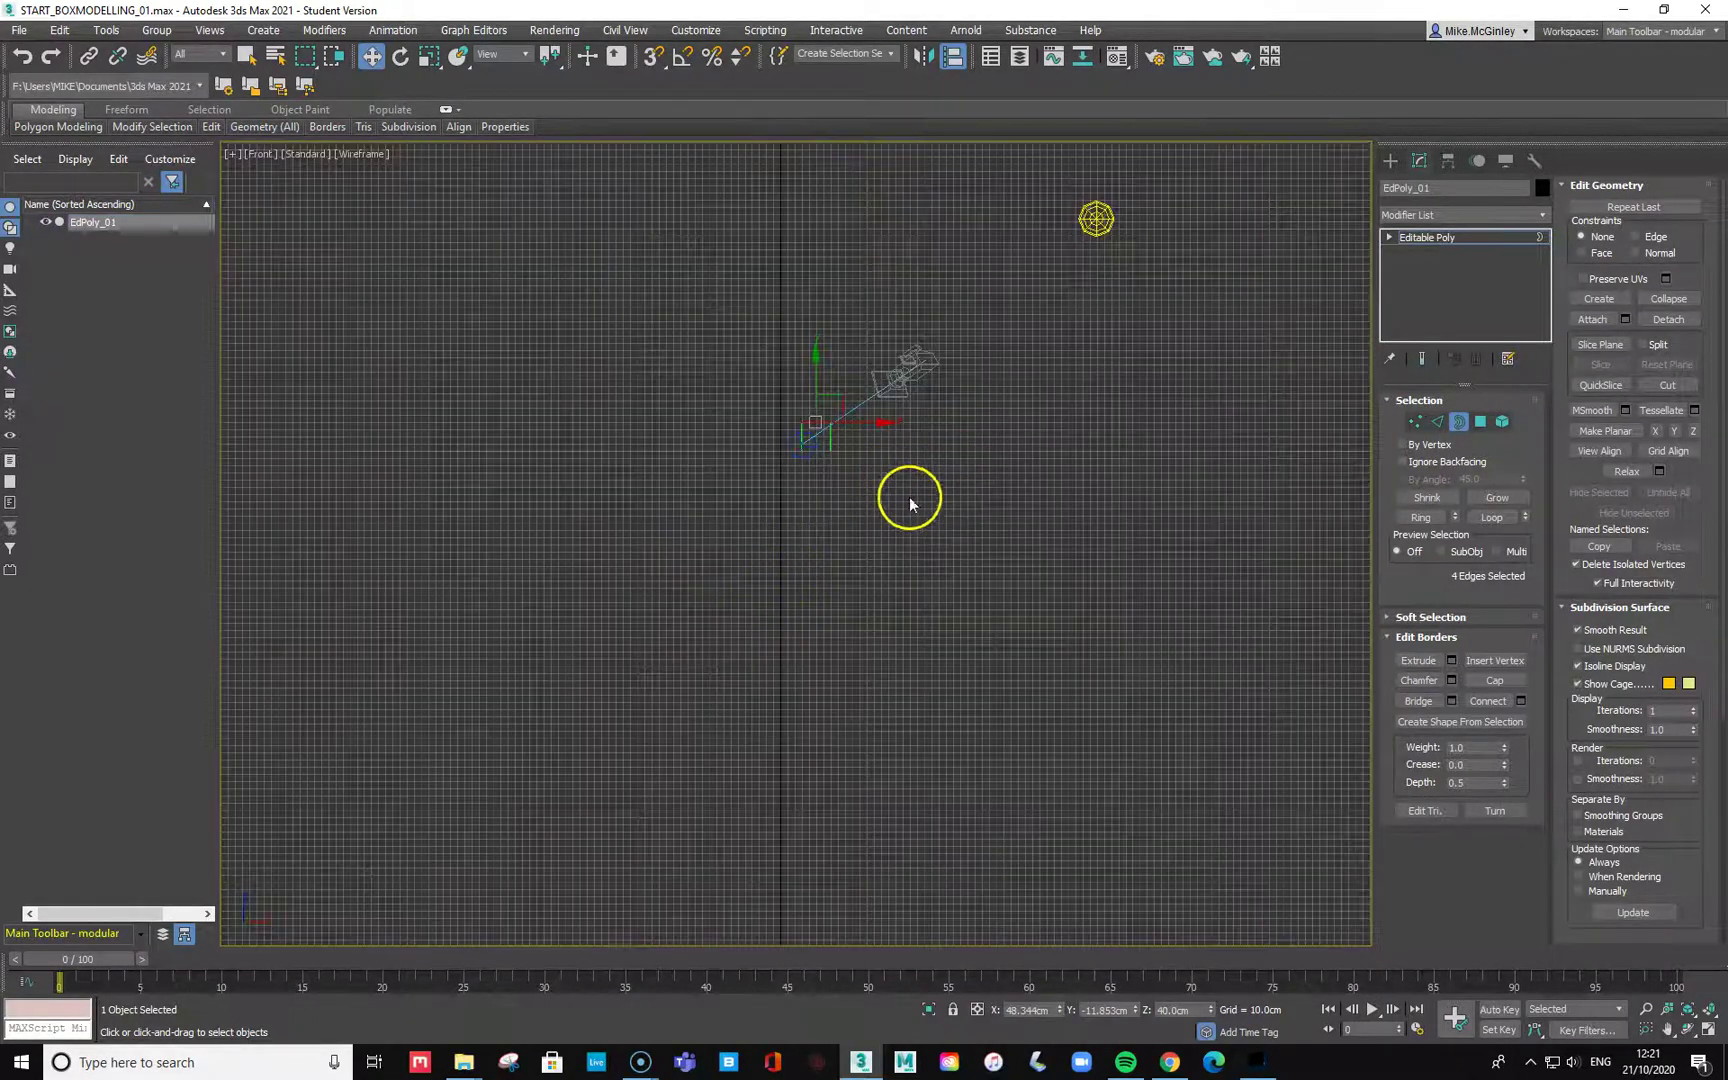
key(z)
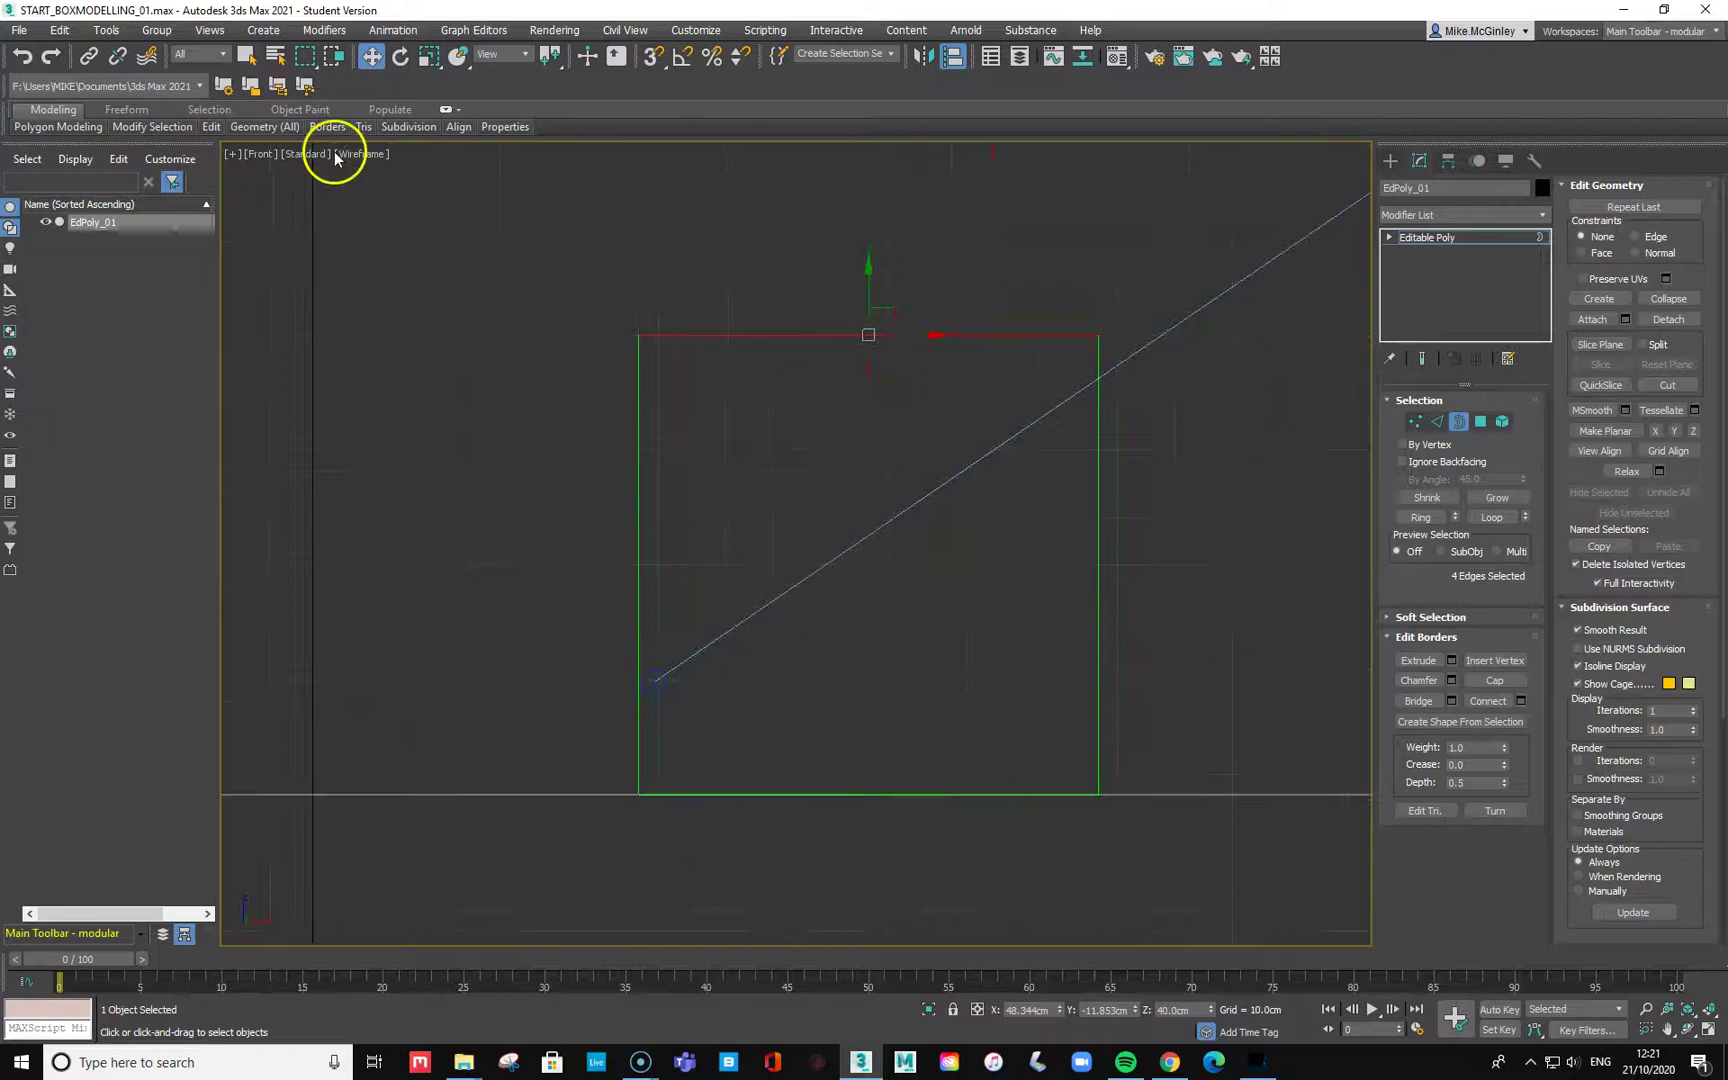
click(373, 155)
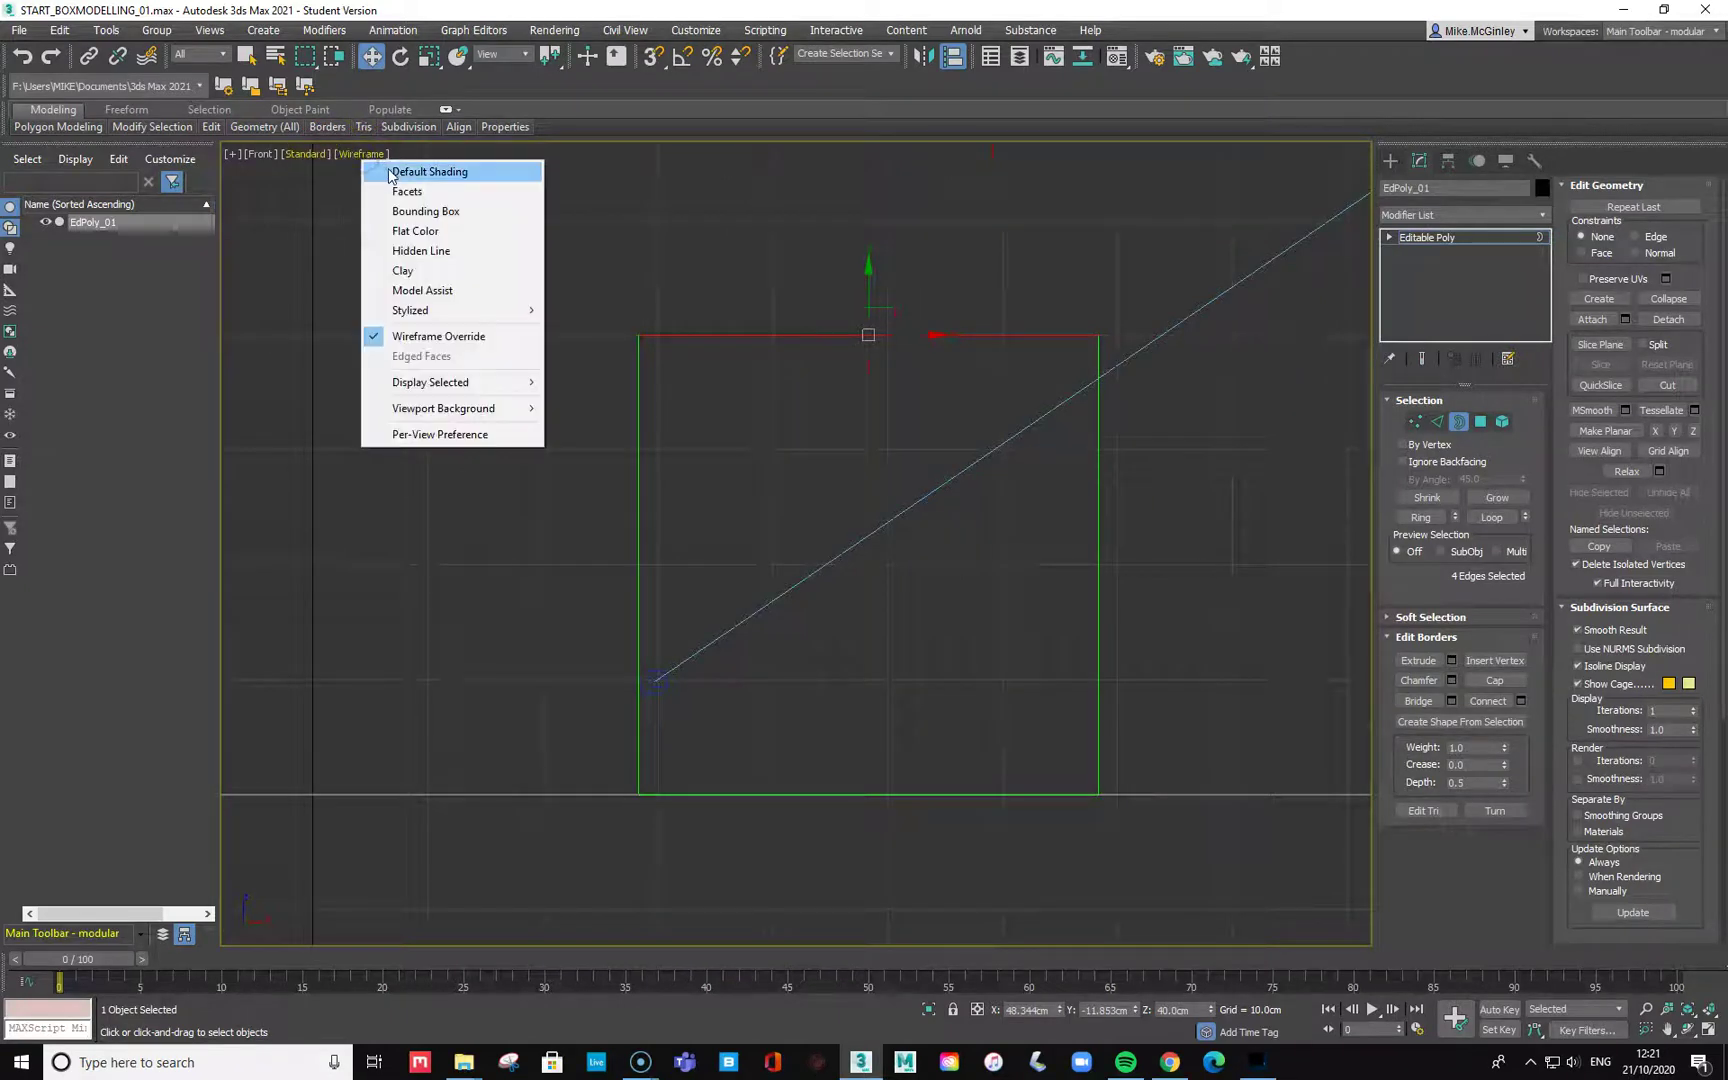
click(391, 176)
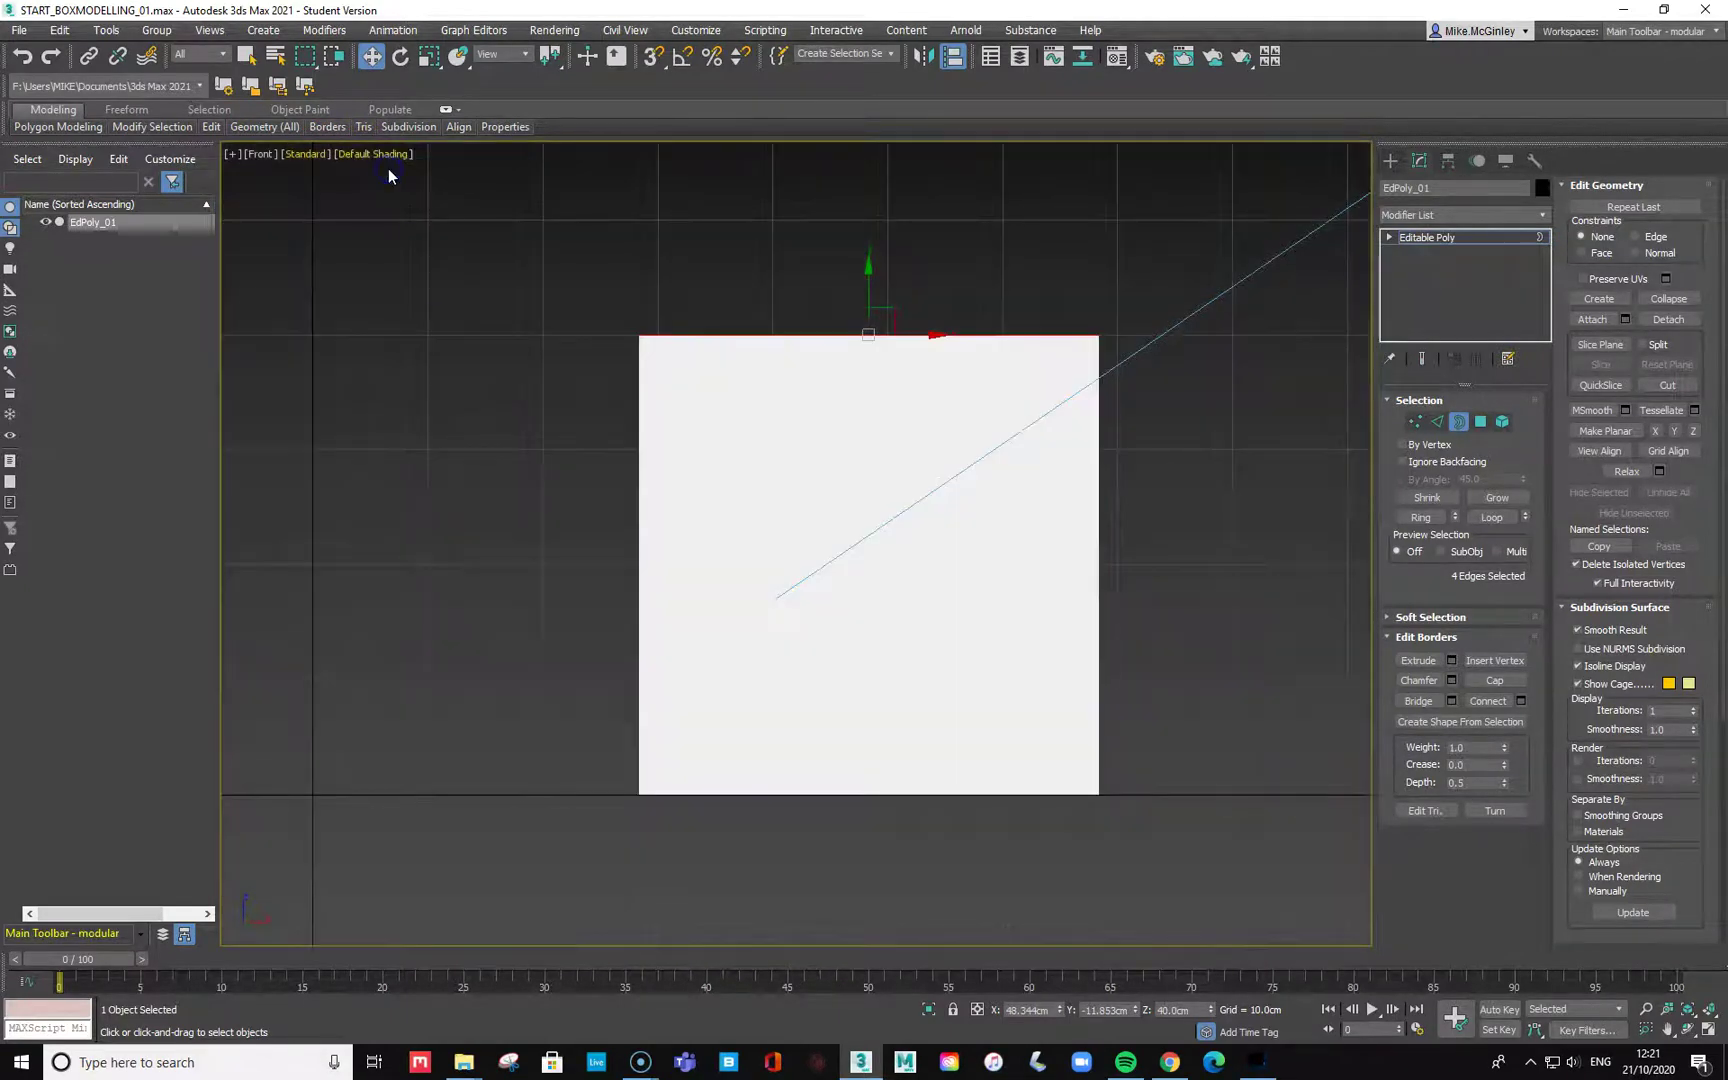
Turn on edged faces, select EdPoly_01's four vertical edges in the Front view, and return to the Perspective view.
click(1438, 423)
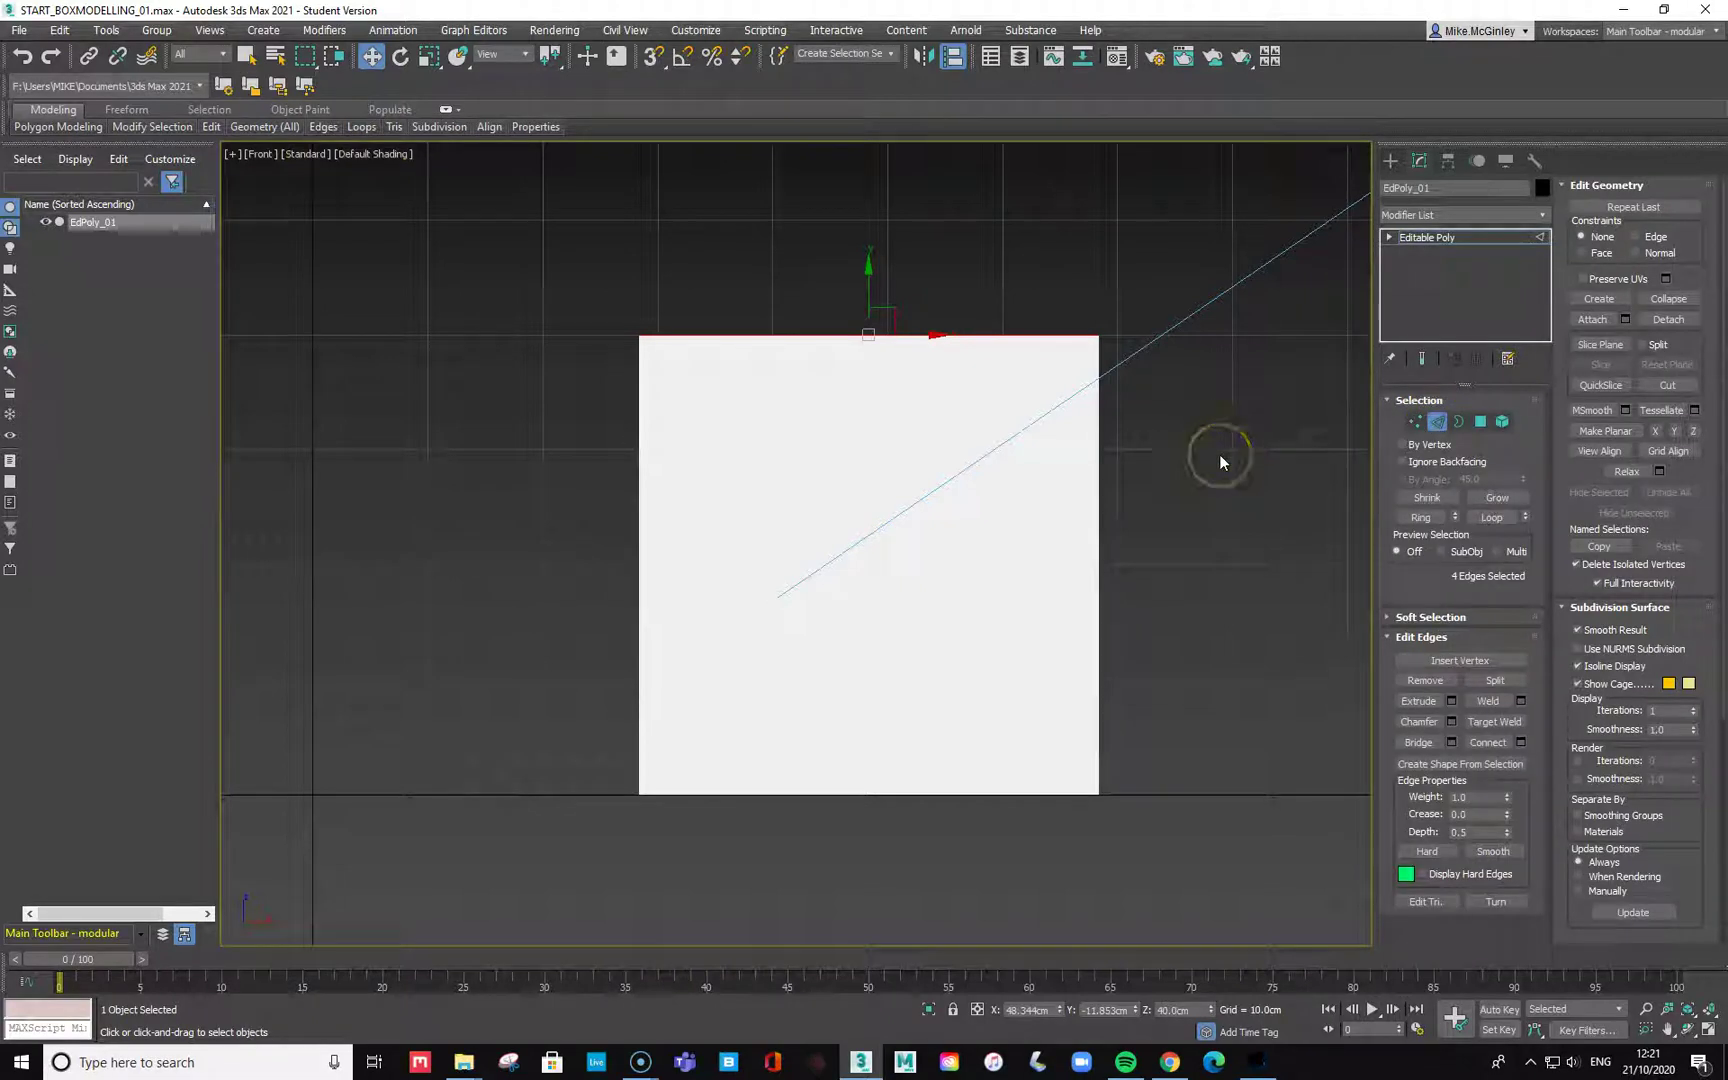
key(F4)
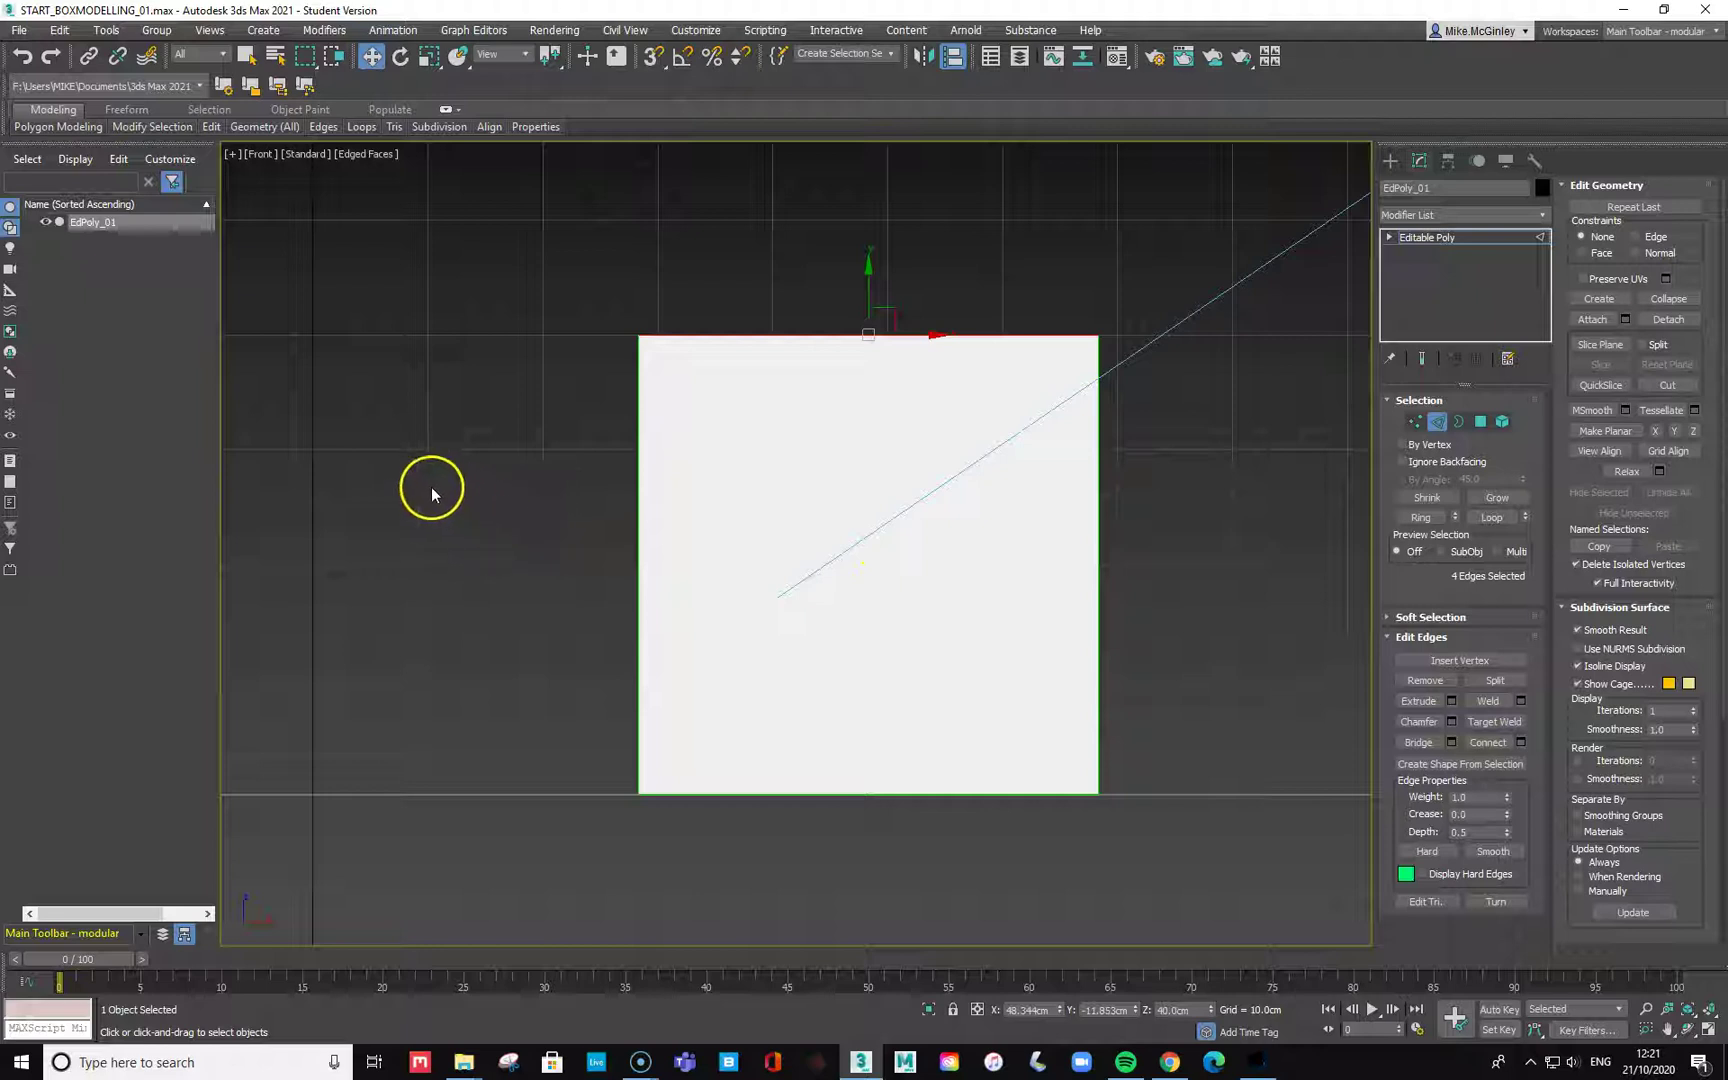
drag(703, 540, 1298, 677)
key(p)
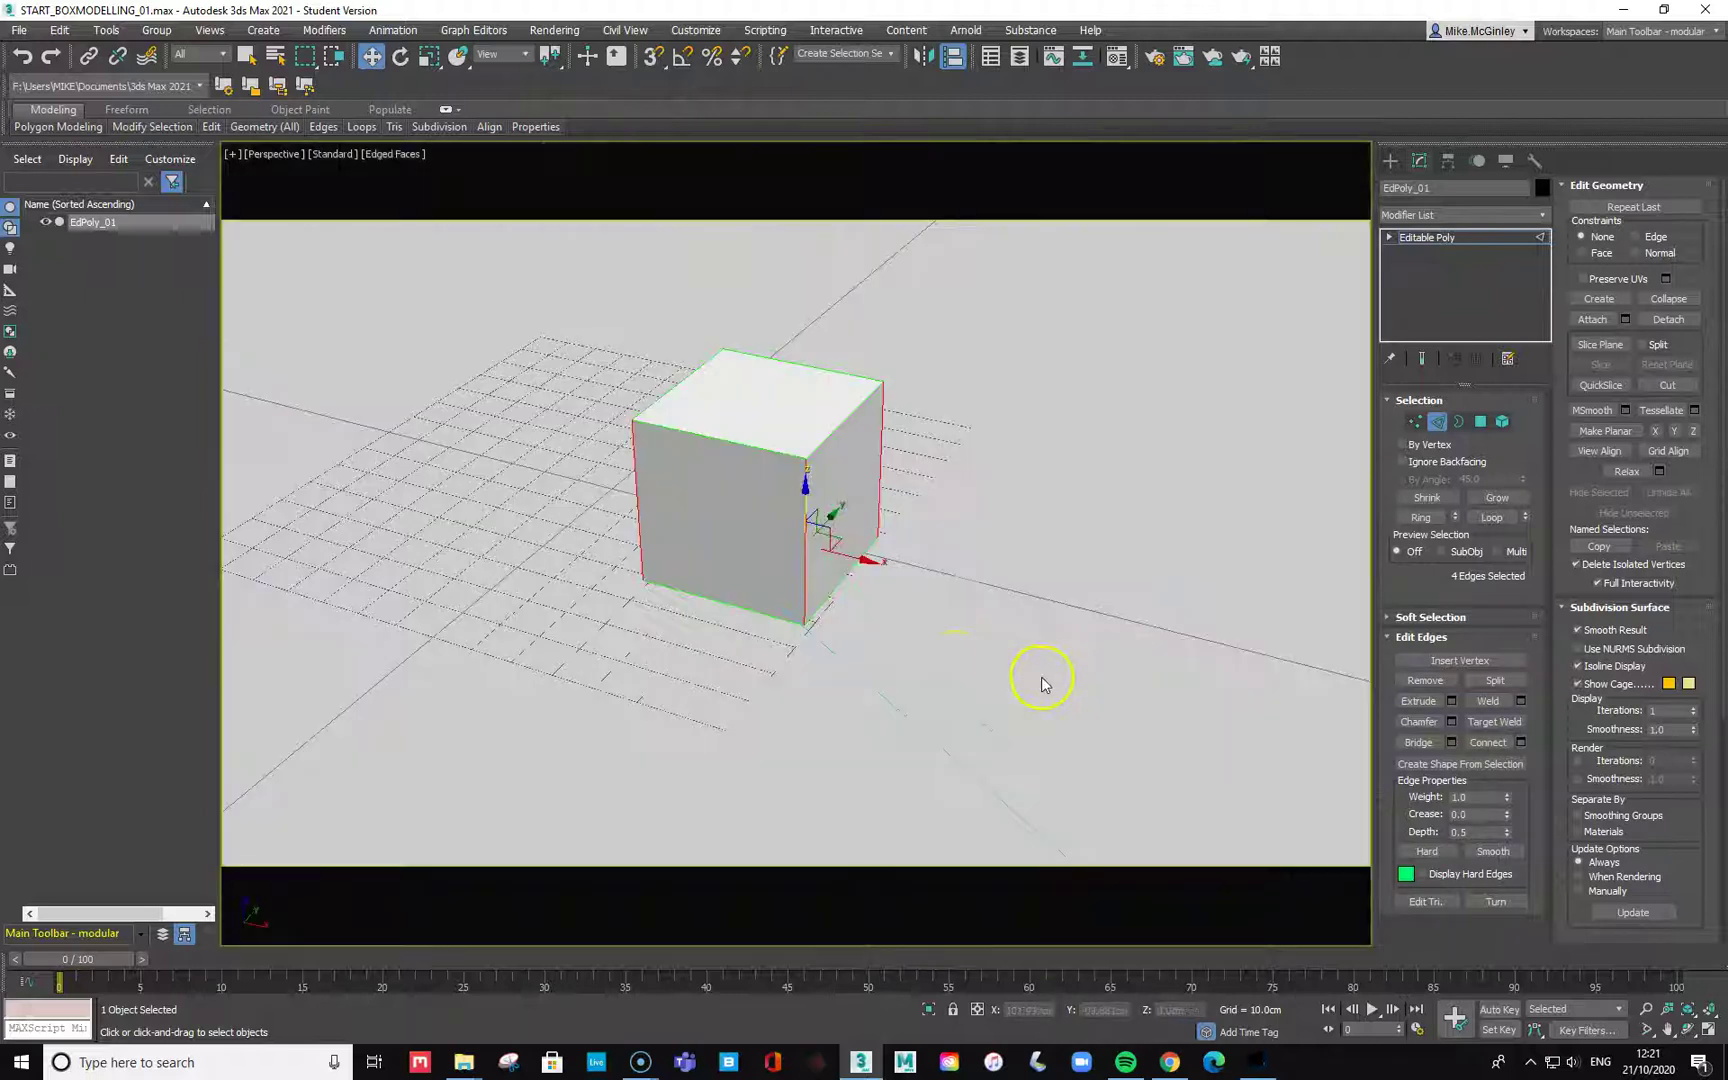
Connect EdPoly_01's four selected vertical edges with 2 segments and a pinch of -22.
alt+middle_drag(976, 606, 960, 517)
right_click(724, 489)
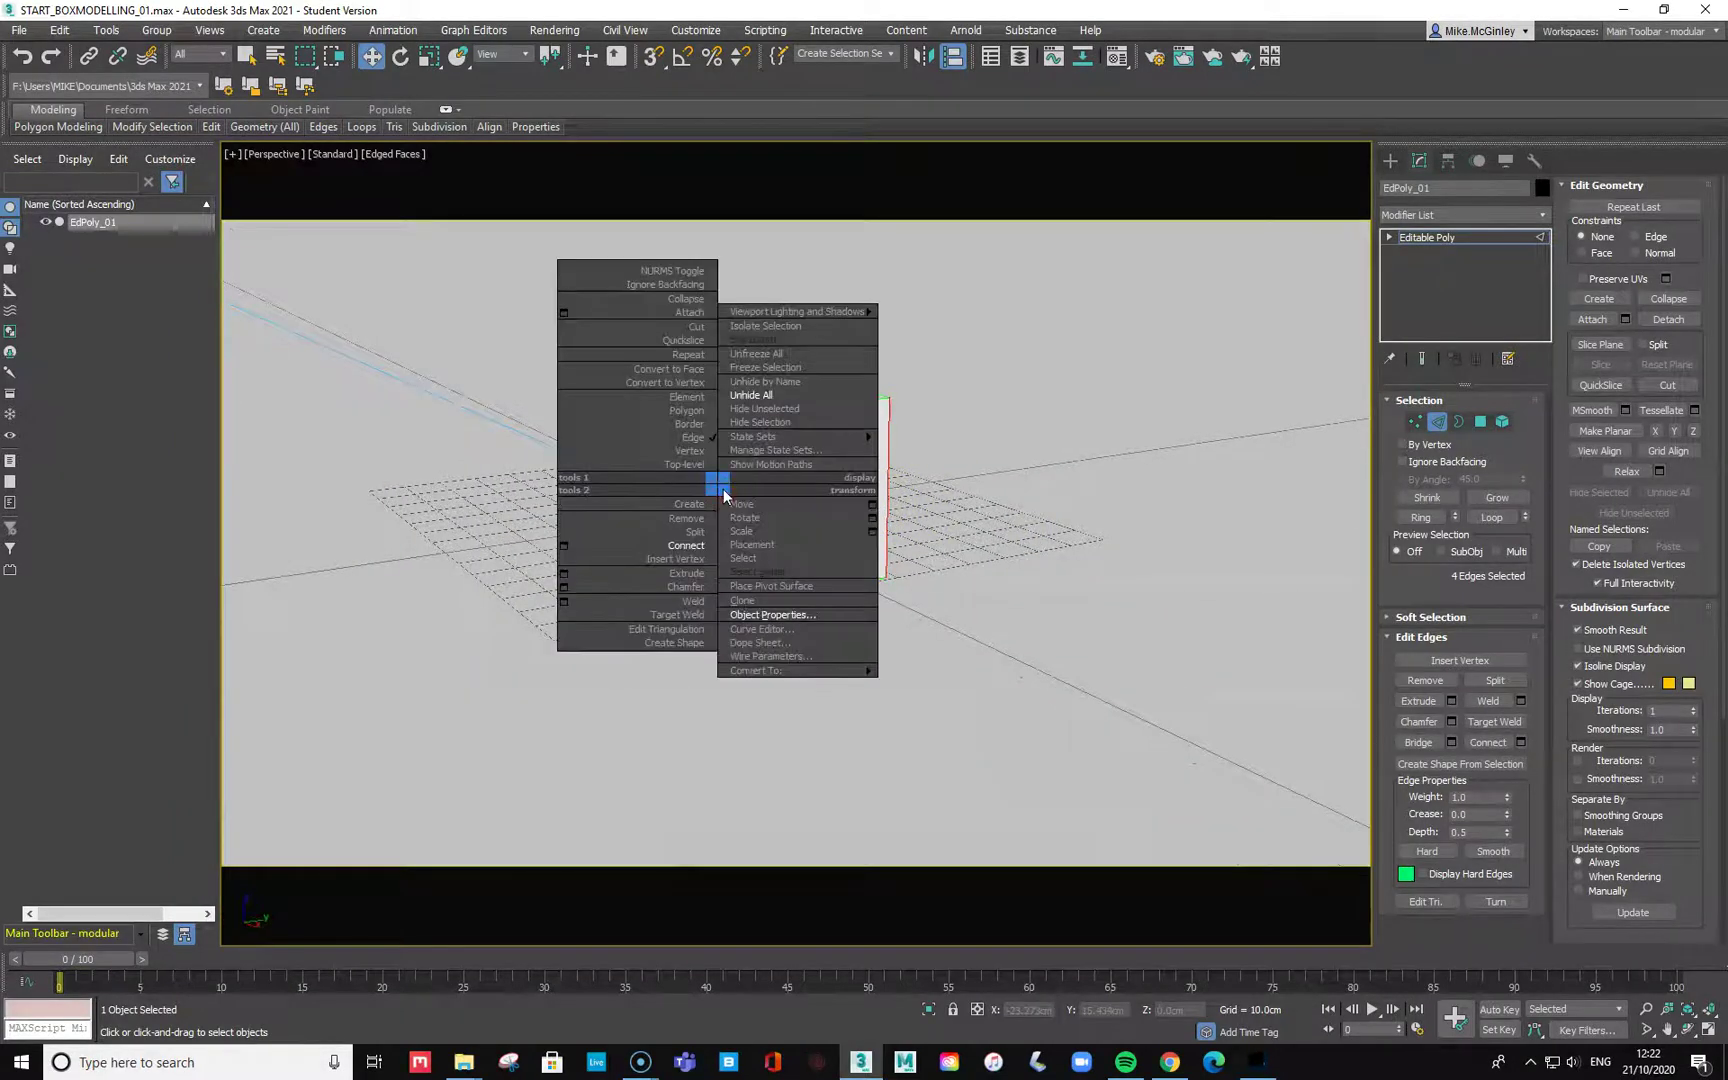
click(560, 548)
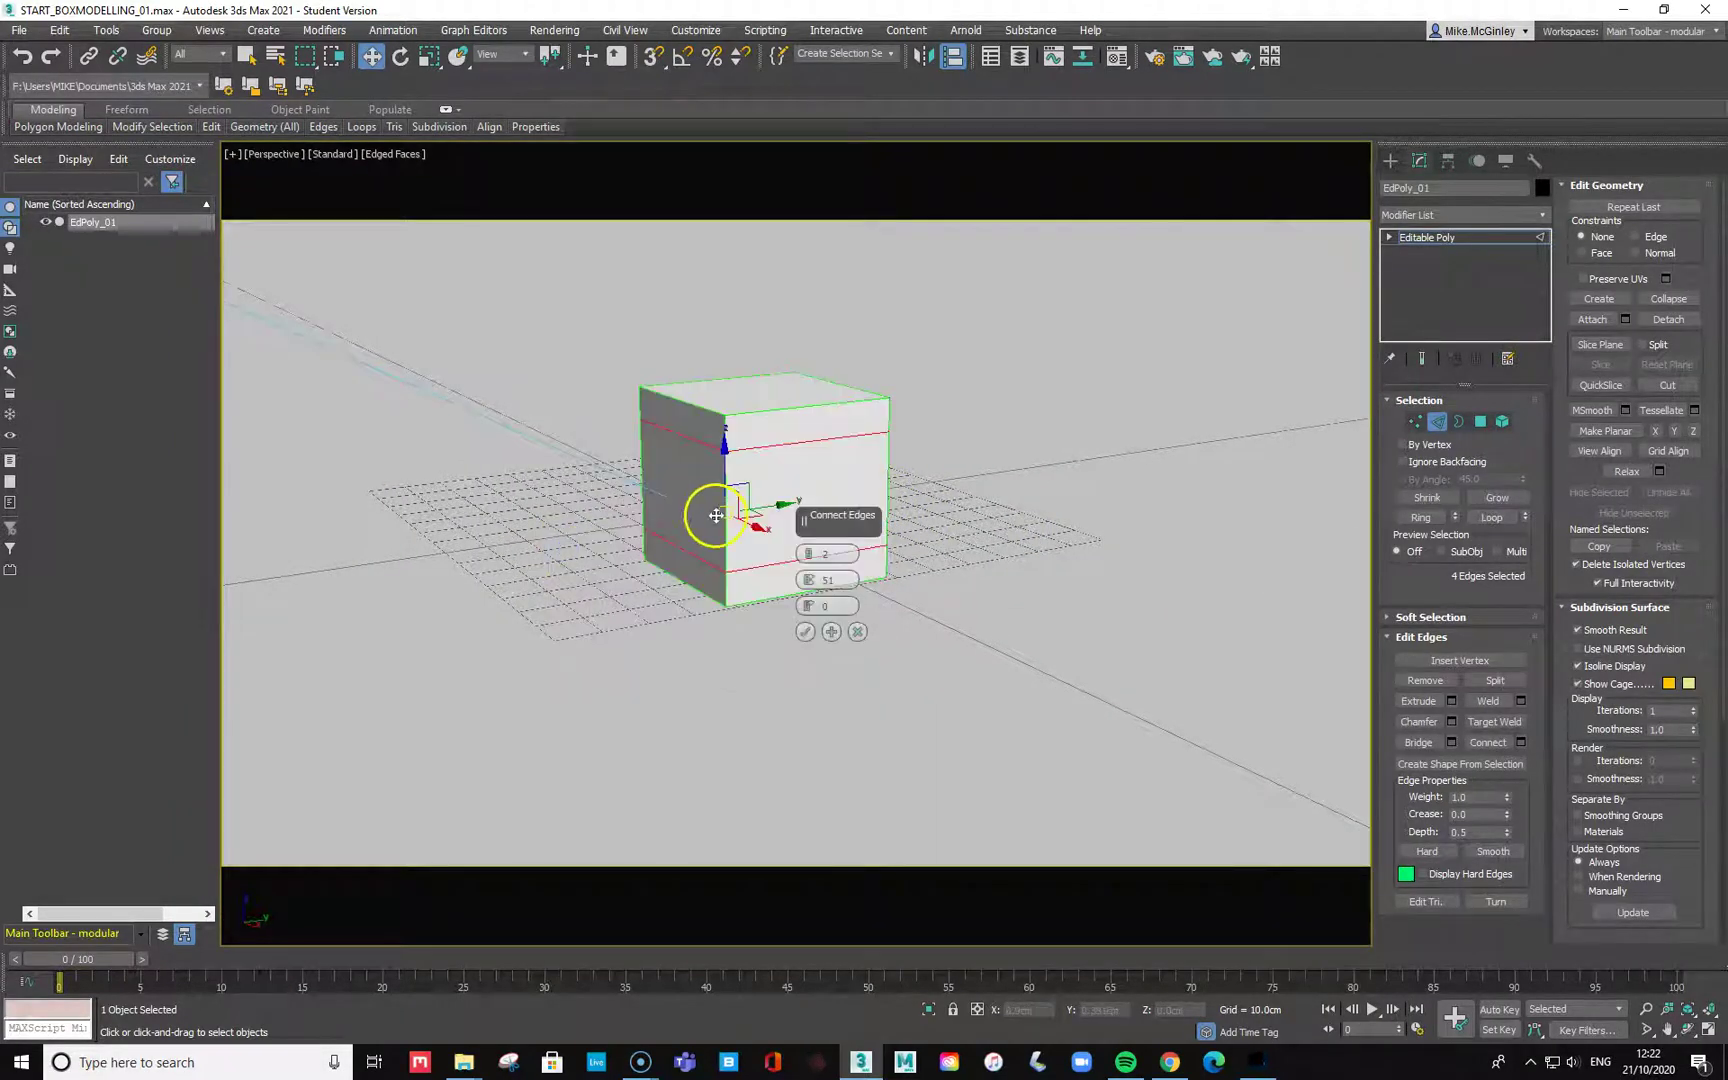
drag(809, 580, 818, 848)
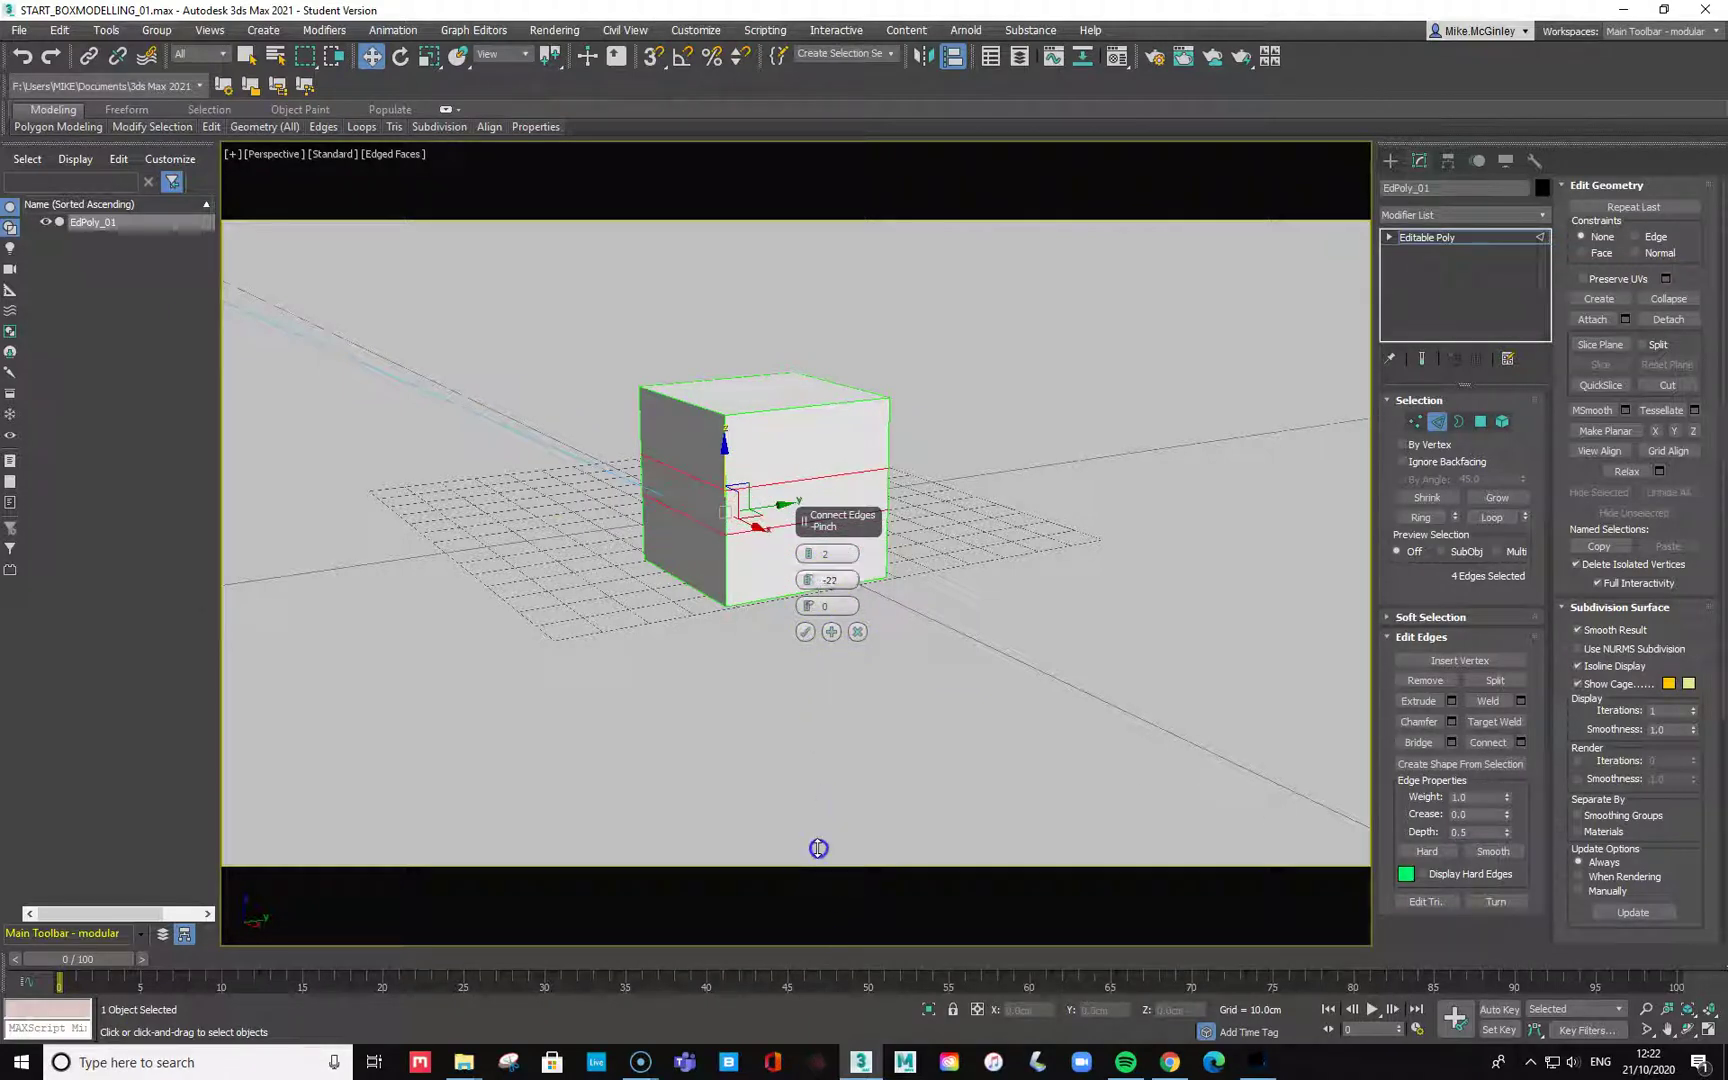
click(805, 632)
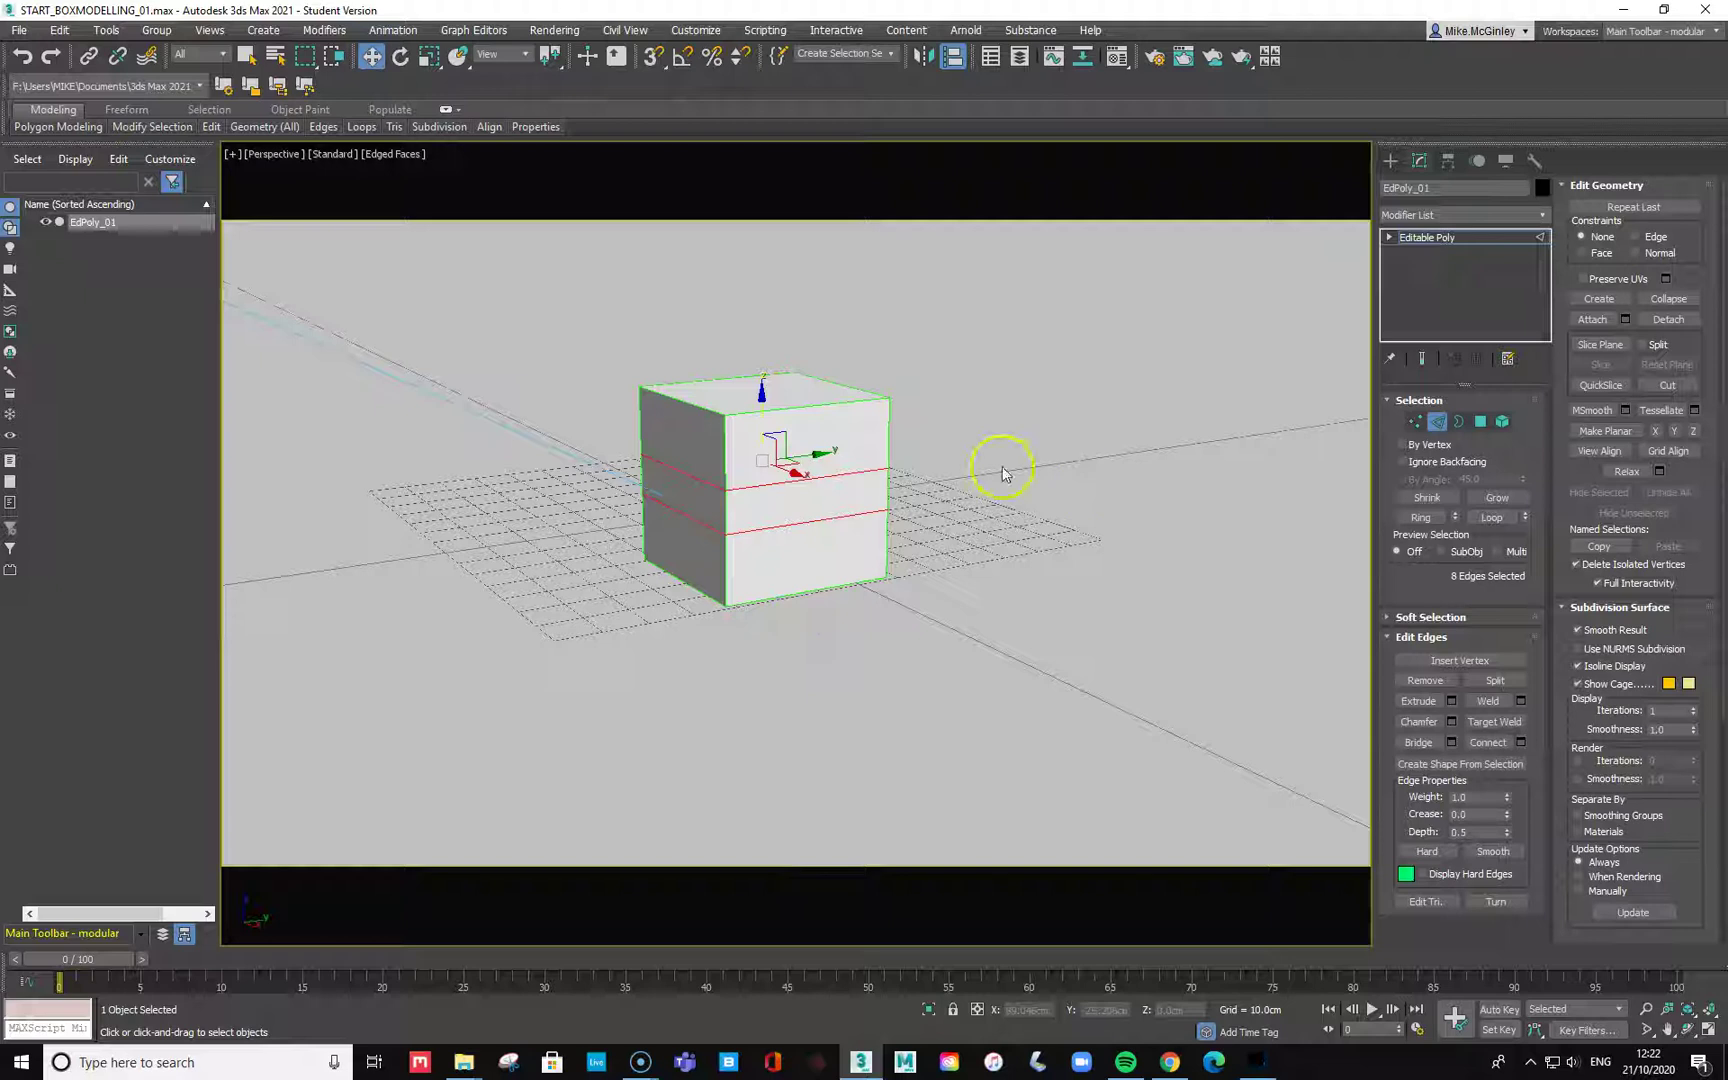
Select the horizontal edges running across the cube's side and connect them to add two vertical loops around EdPoly_01.
alt+middle_drag(968, 505, 552, 513)
alt+middle_drag(816, 468, 926, 513)
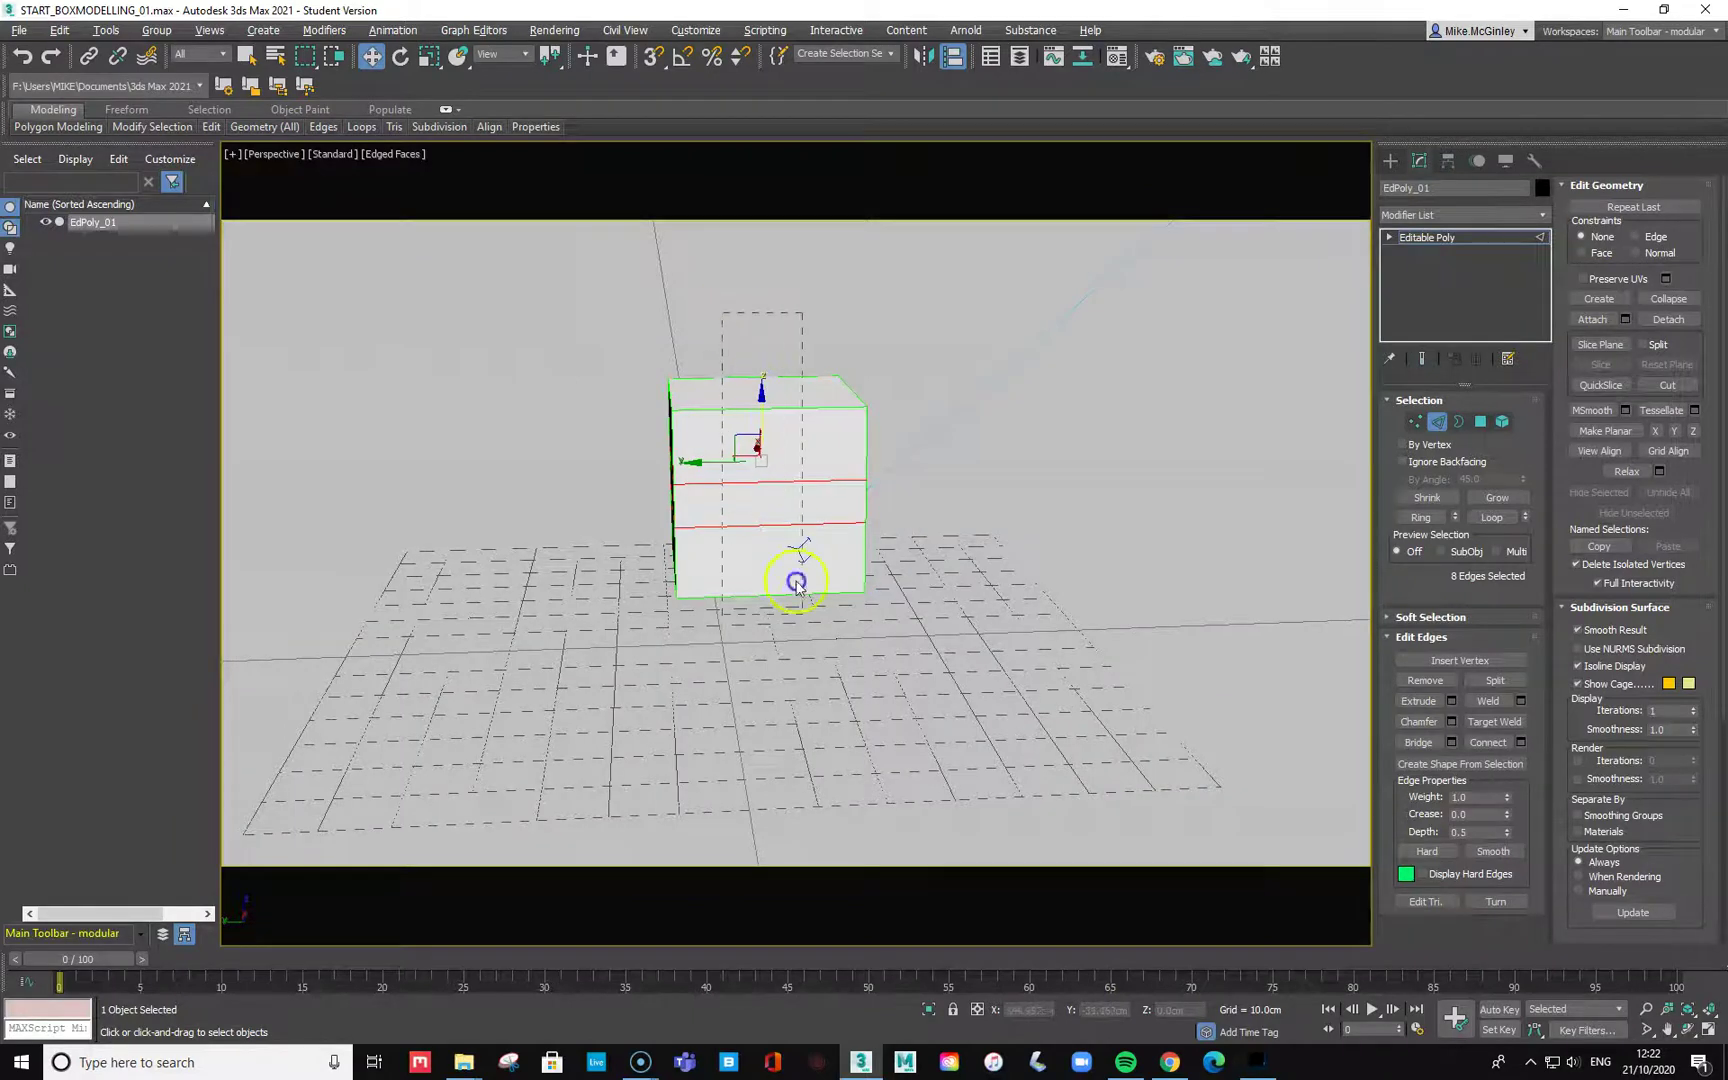
right_click(759, 492)
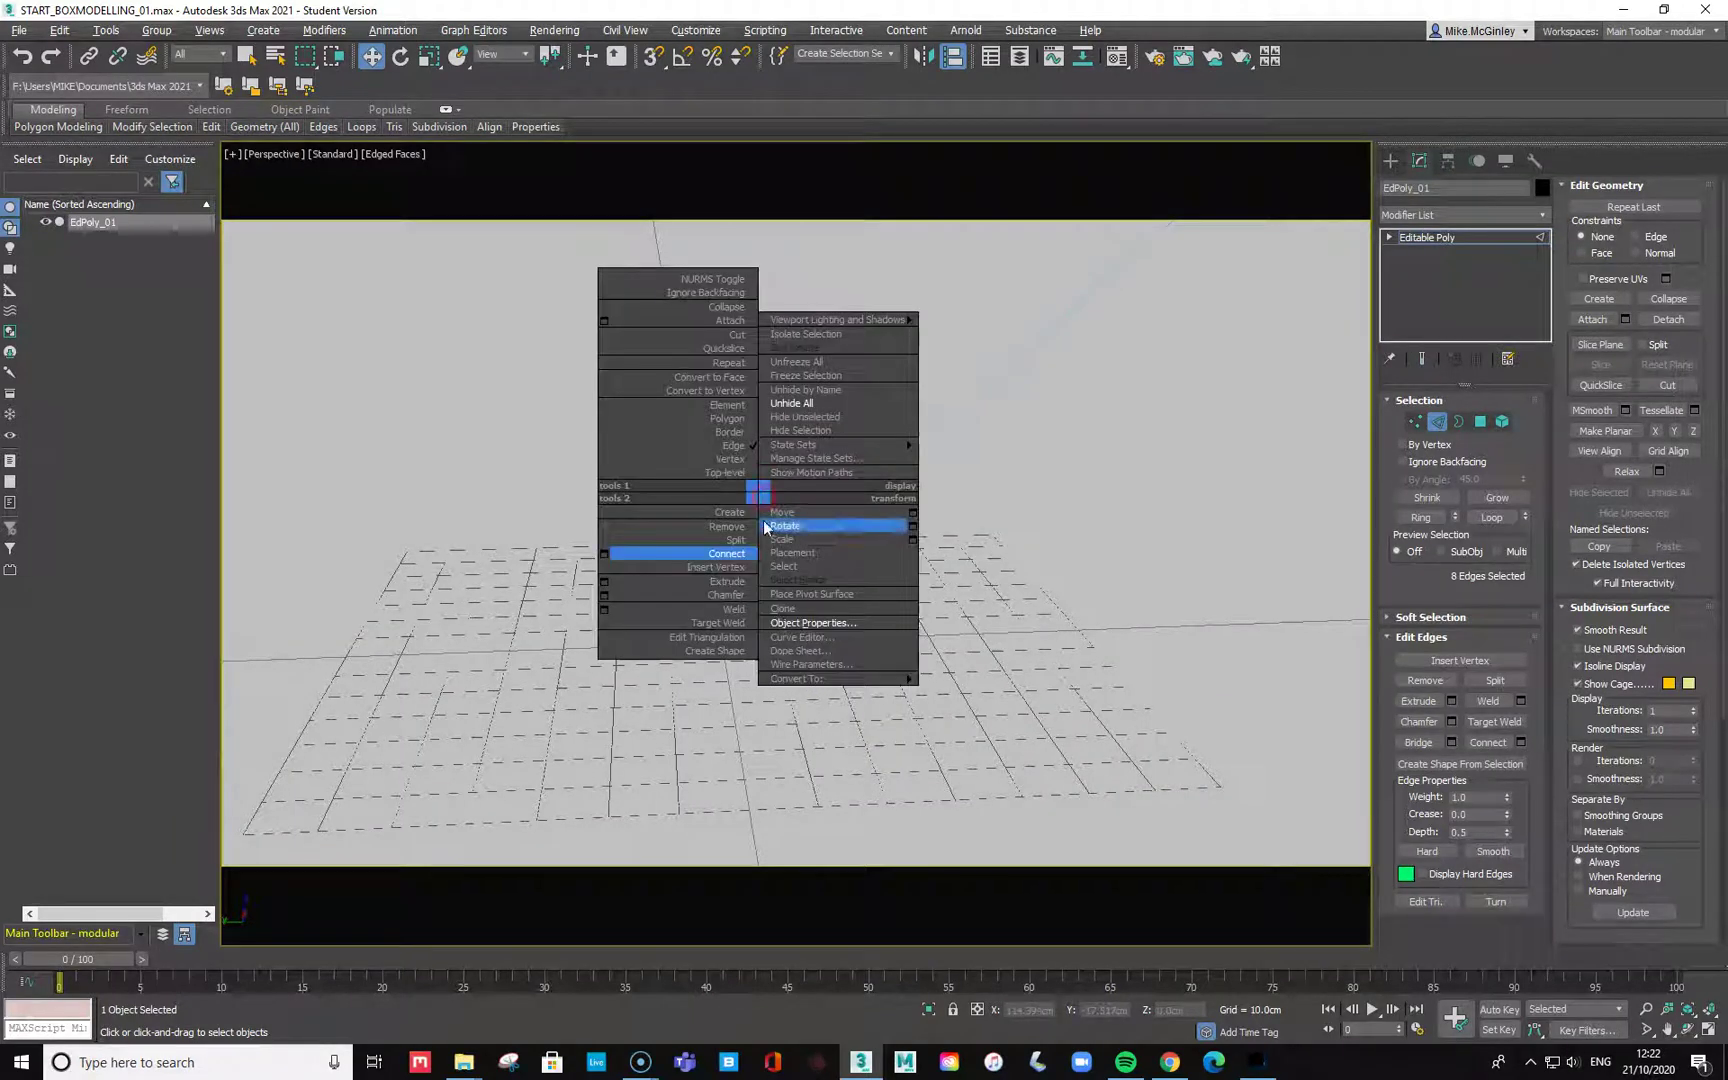
click(720, 555)
alt+middle_drag(730, 558, 845, 540)
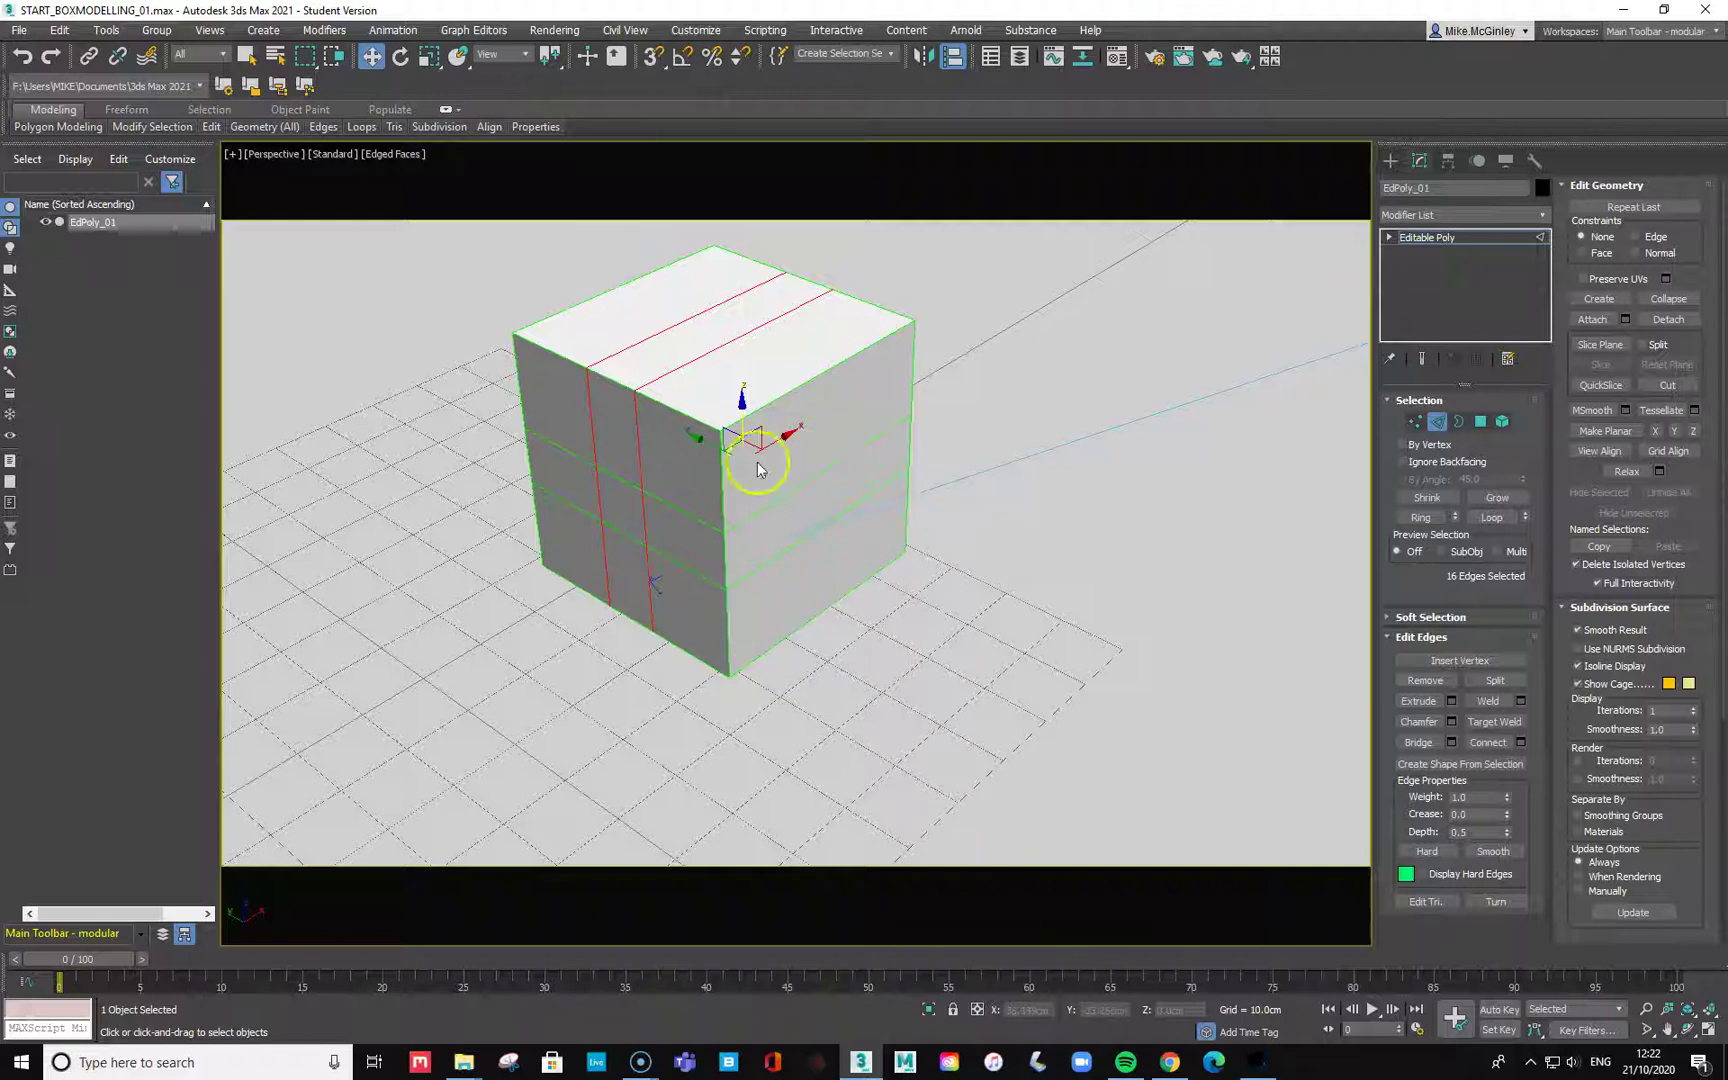
Select the middle band polygon on the side face without vertical divisions and extrude it outward as a ledge.
click(905, 324)
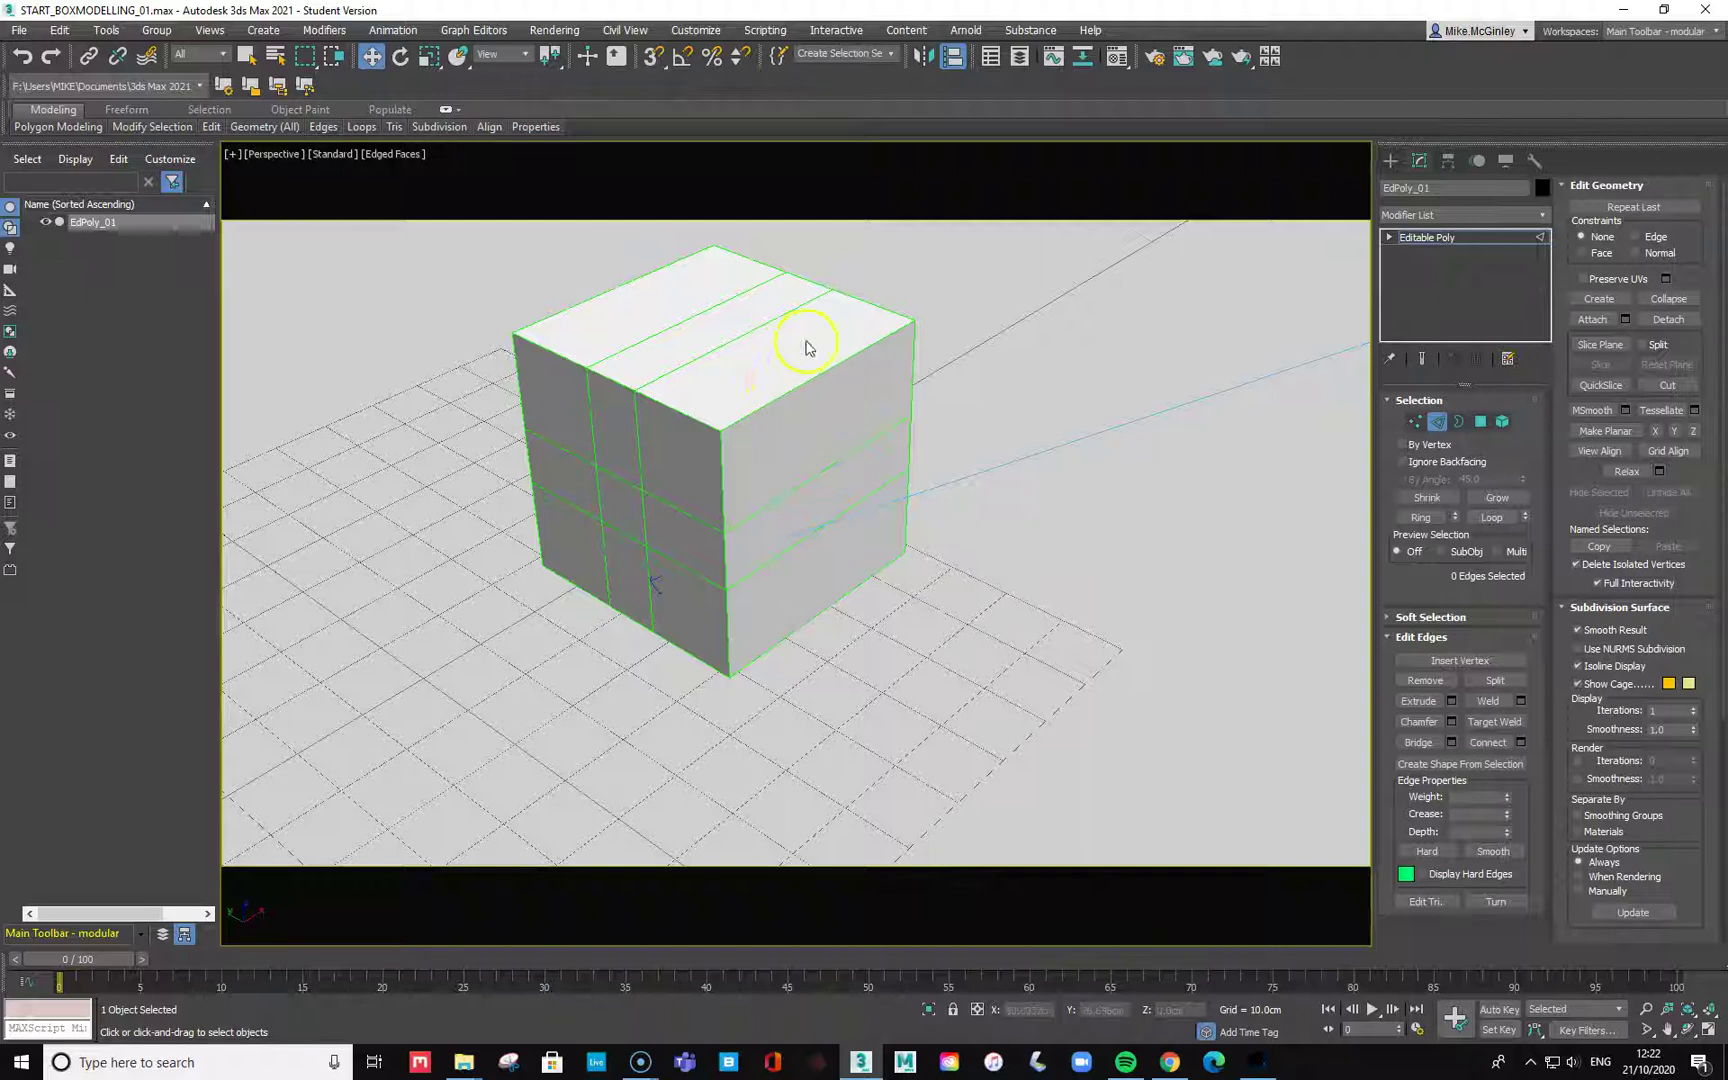
click(1482, 425)
click(850, 494)
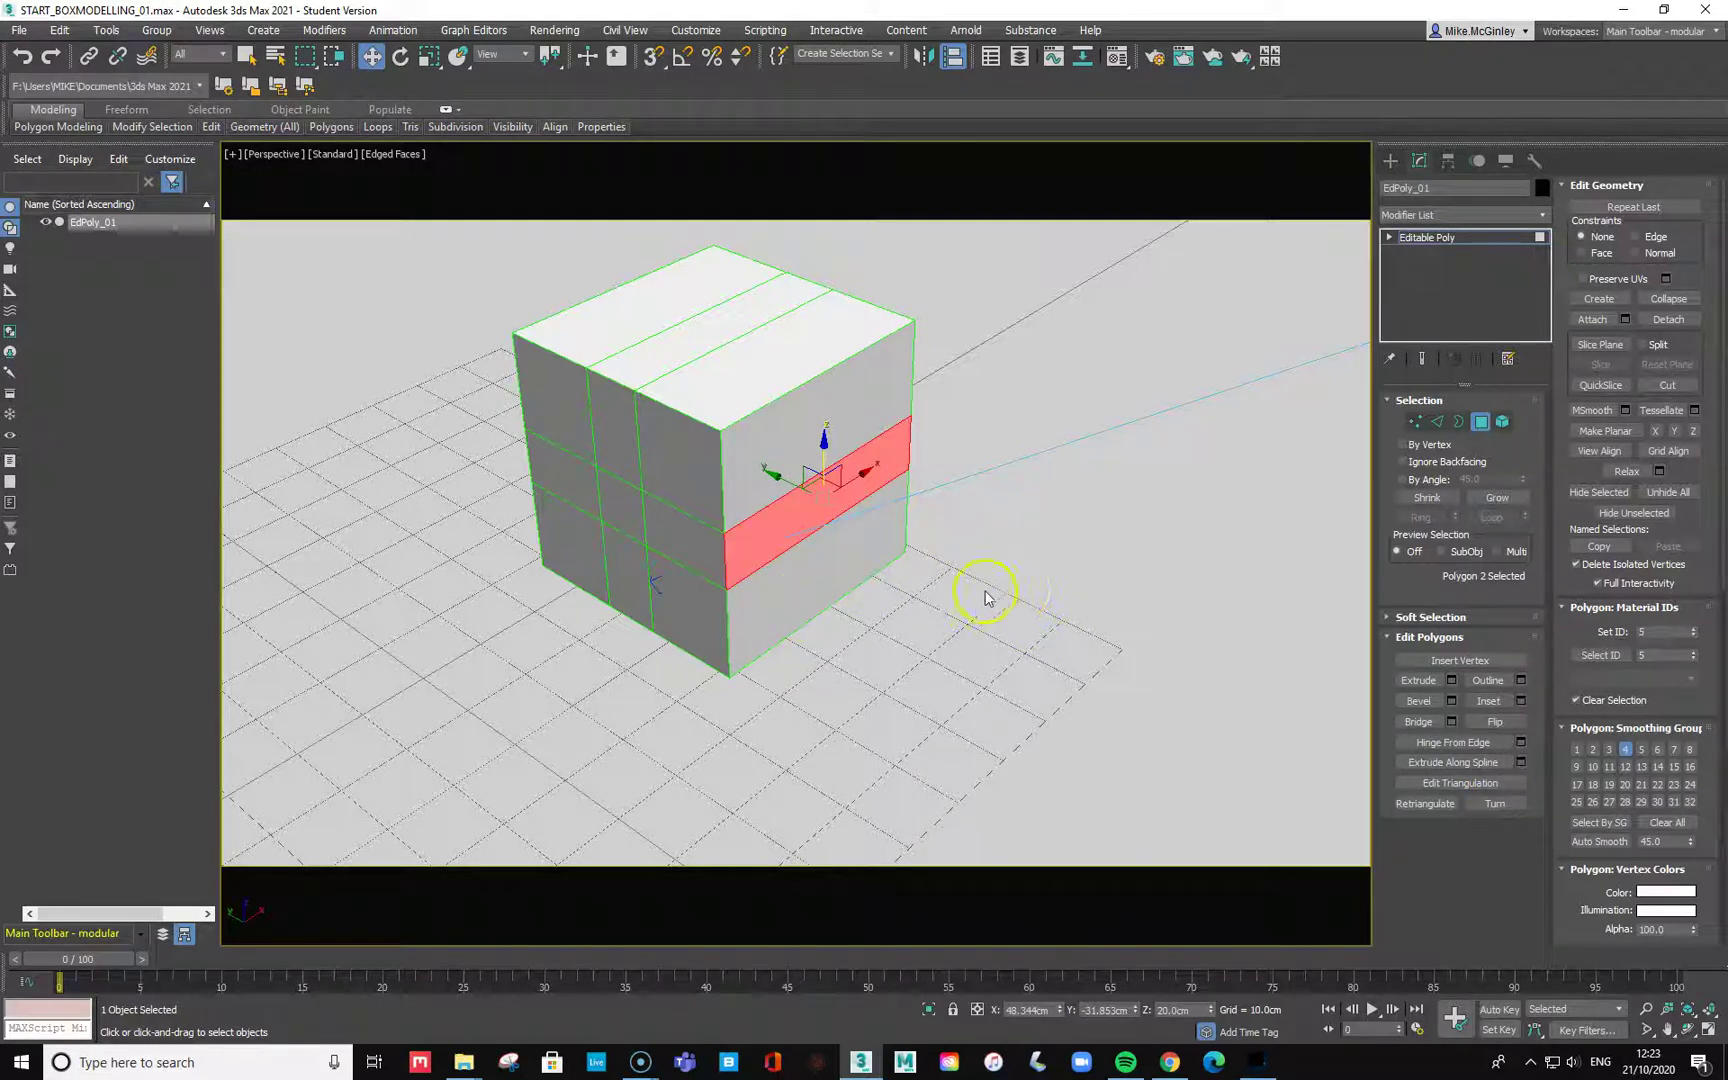
click(1420, 681)
drag(791, 494, 771, 401)
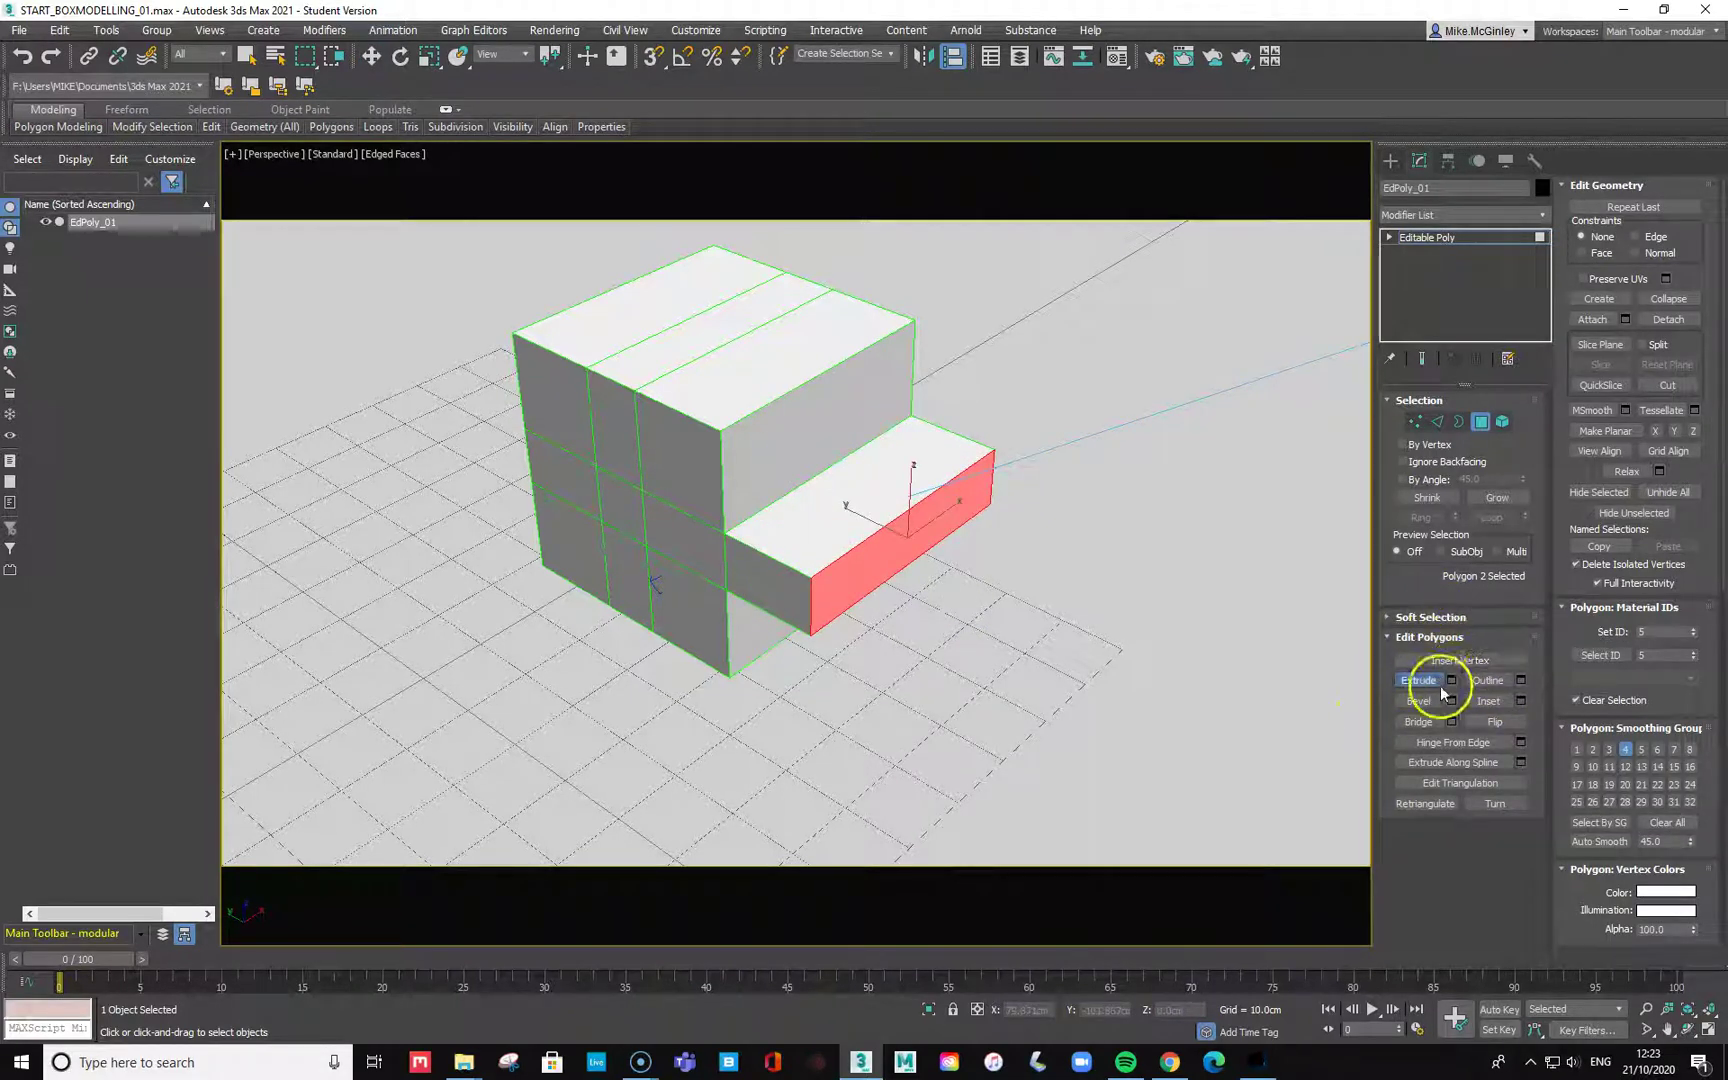
Inset the ledge's end polygon slightly and extrude the inset inward to form a recess.
click(1490, 701)
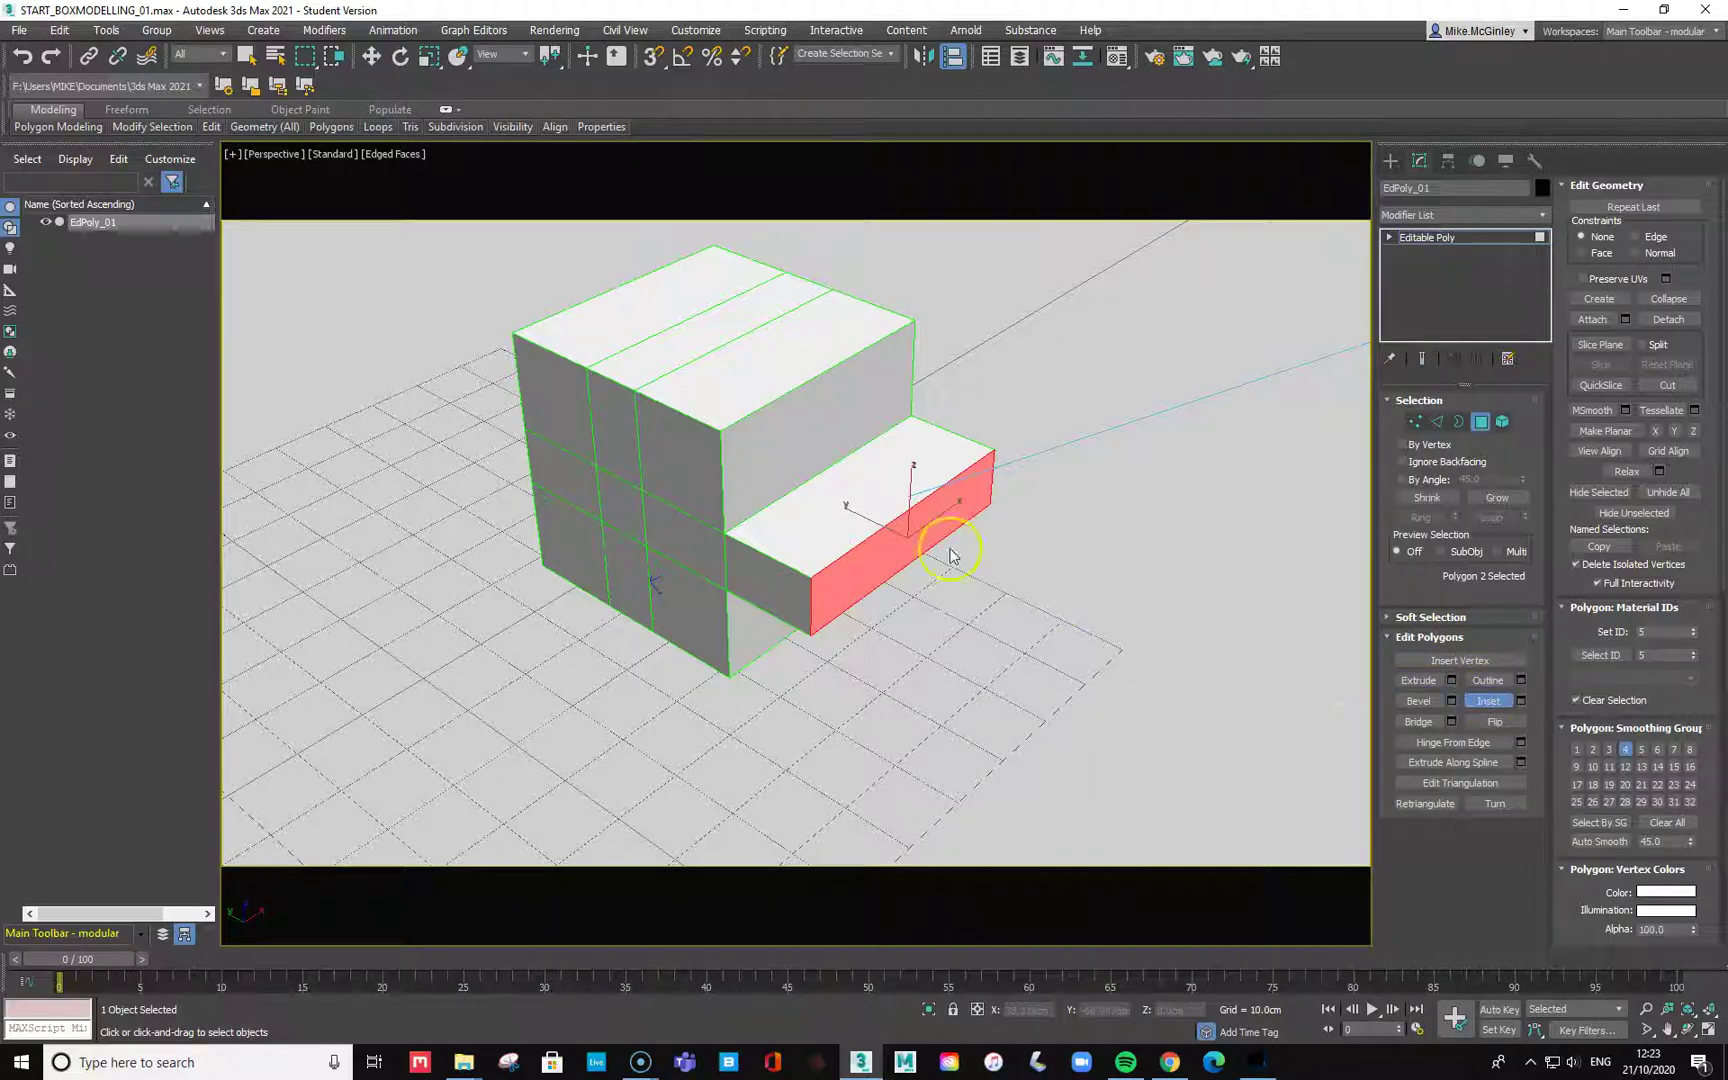
drag(864, 572, 863, 584)
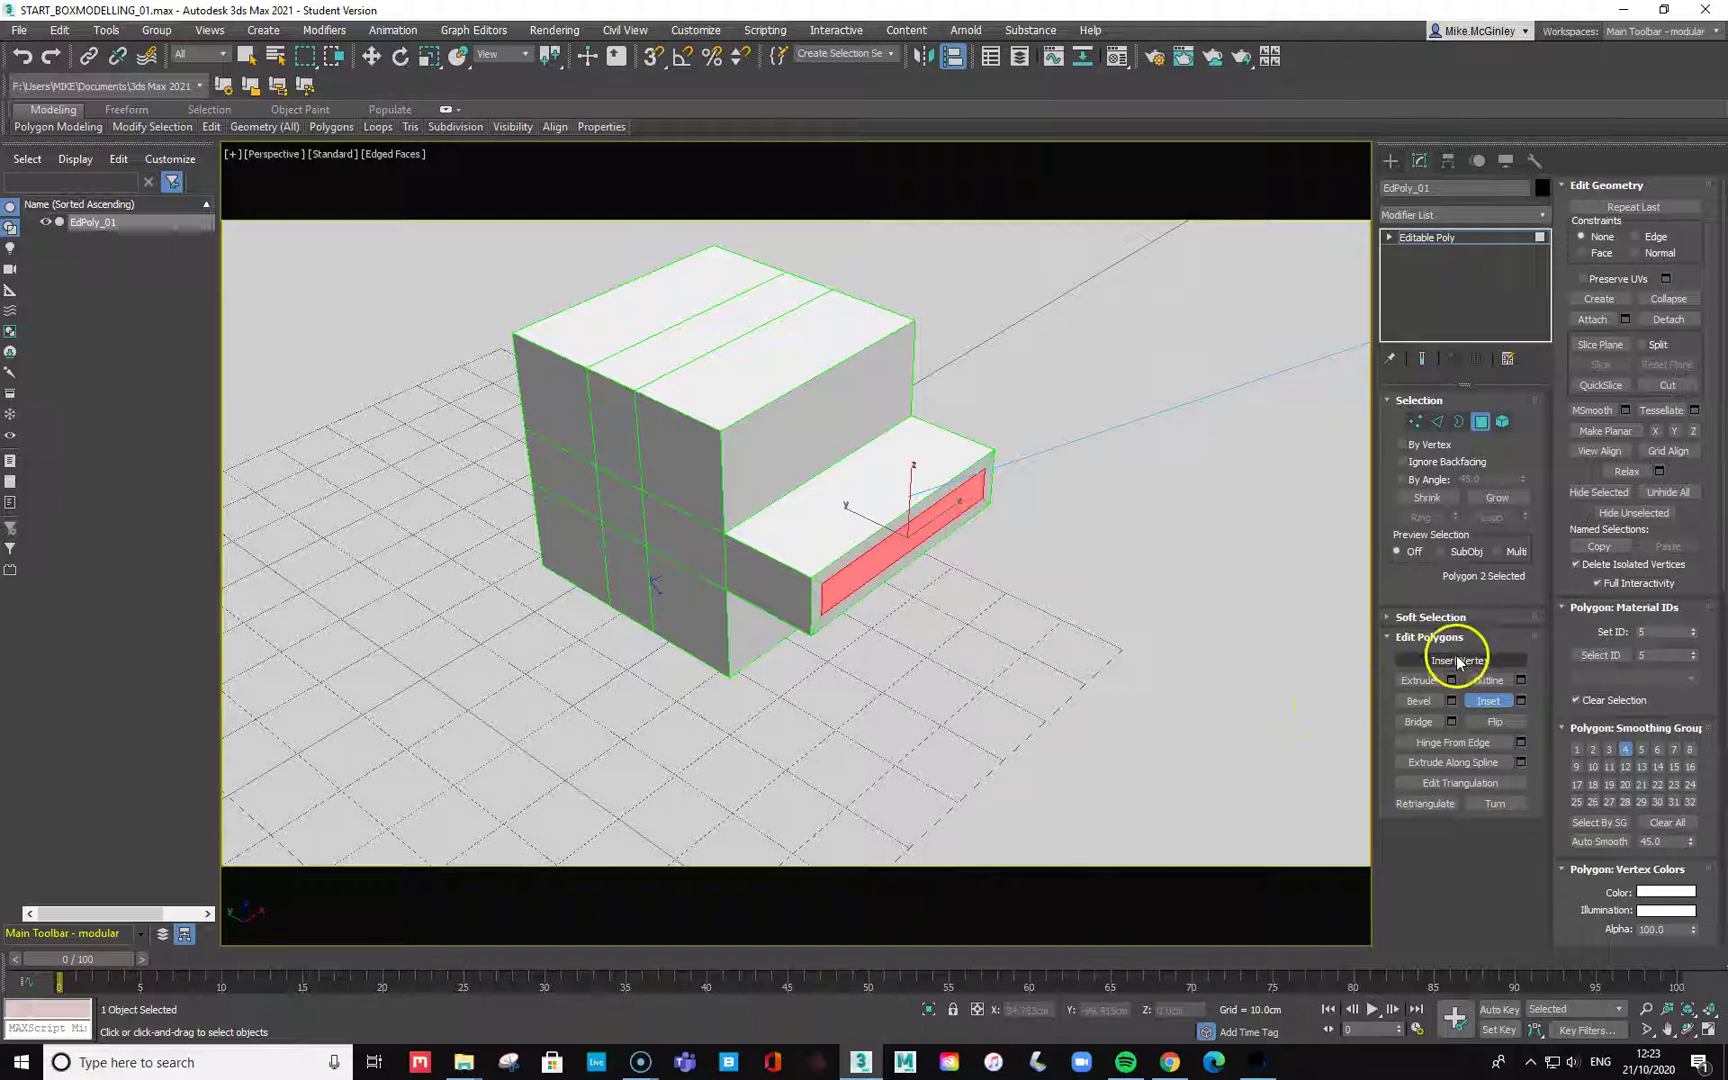
click(1416, 681)
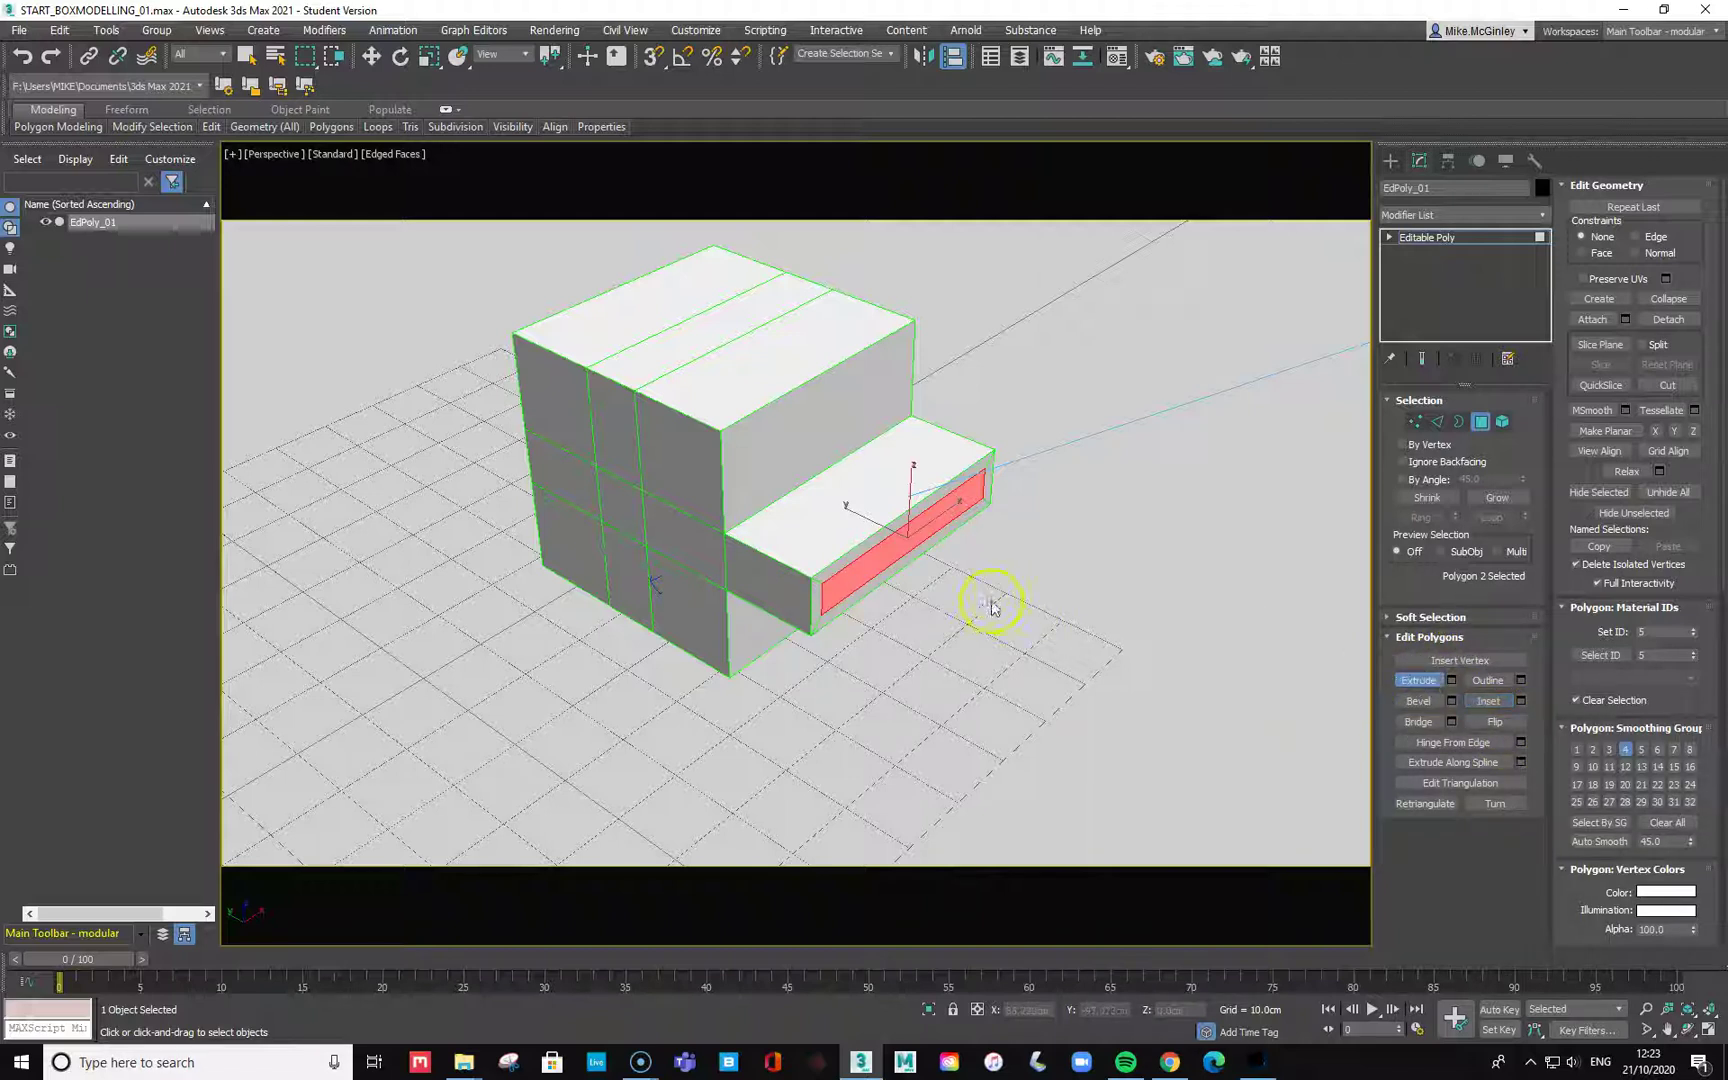
drag(897, 585, 1003, 593)
mouse_move(1091, 613)
alt+middle_down()
mouse_move(906, 565)
mouse_move(945, 540)
mouse_move(1014, 582)
mouse_move(1118, 575)
mouse_move(1111, 559)
mouse_move(1045, 598)
mouse_move(1107, 585)
alt+middle_up()
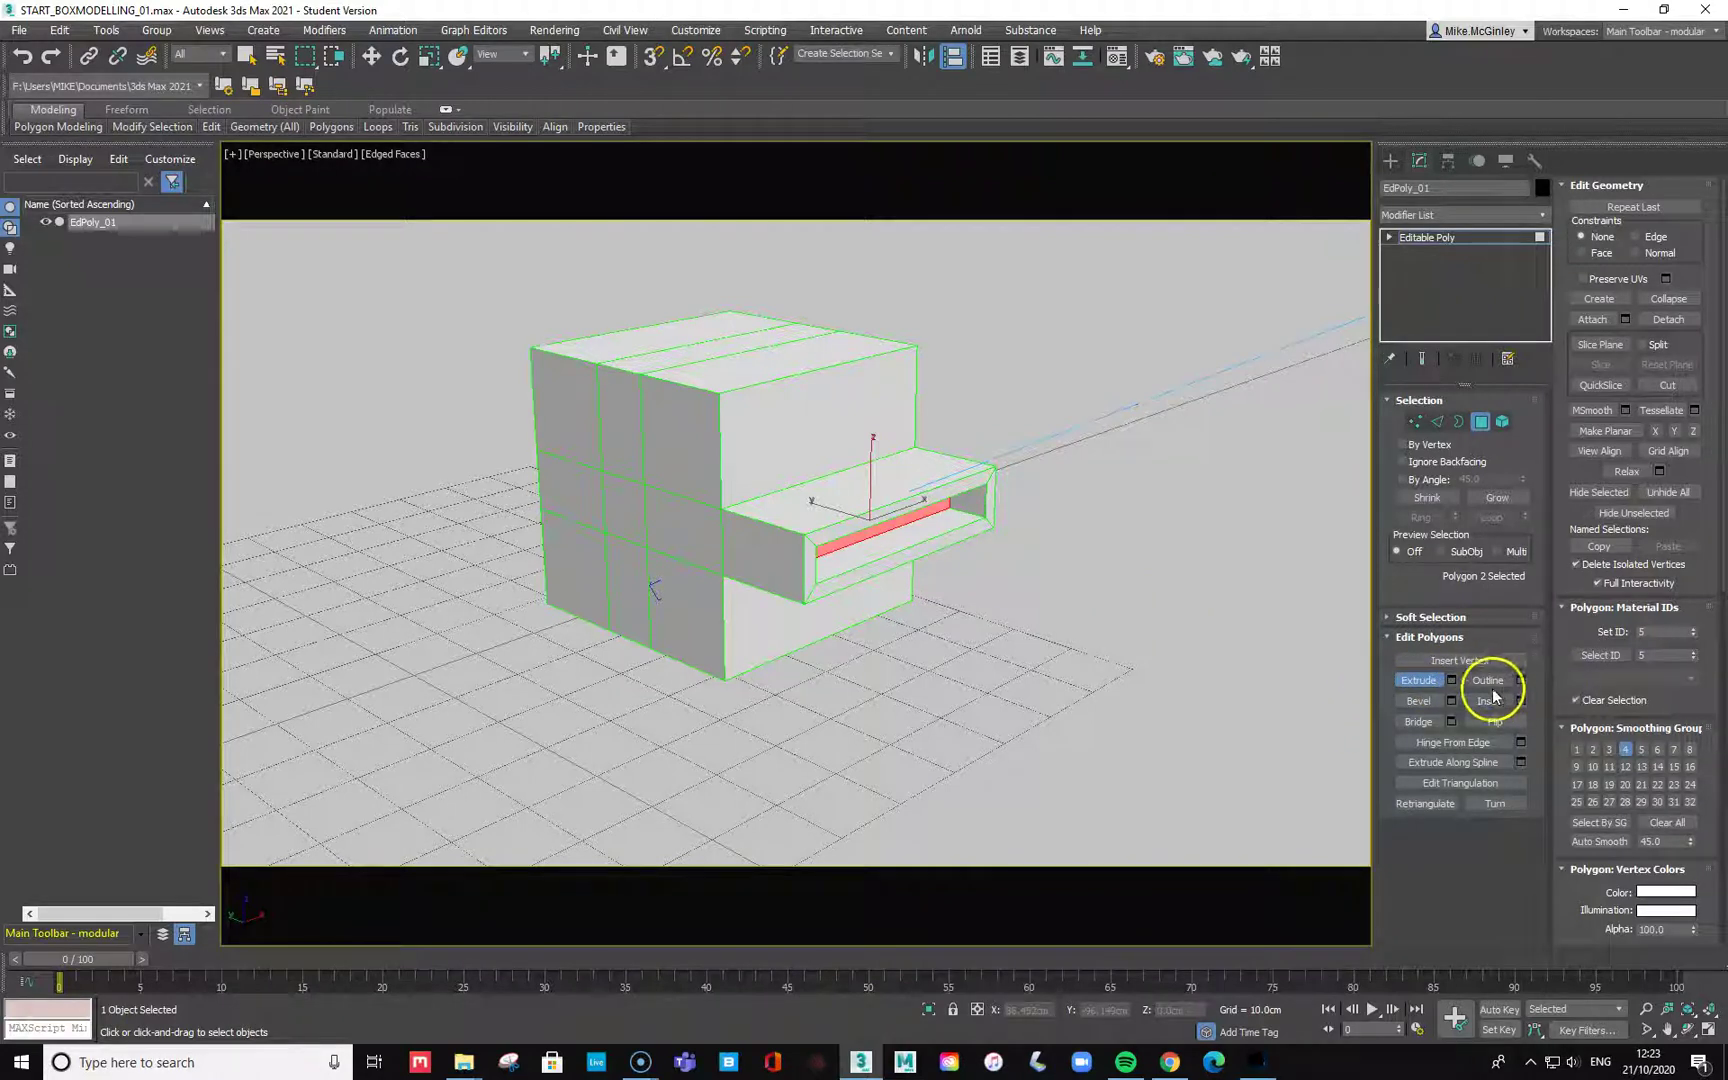
Bevel the polygon above the ledge outward into a tapered form with a thin end face.
click(1427, 703)
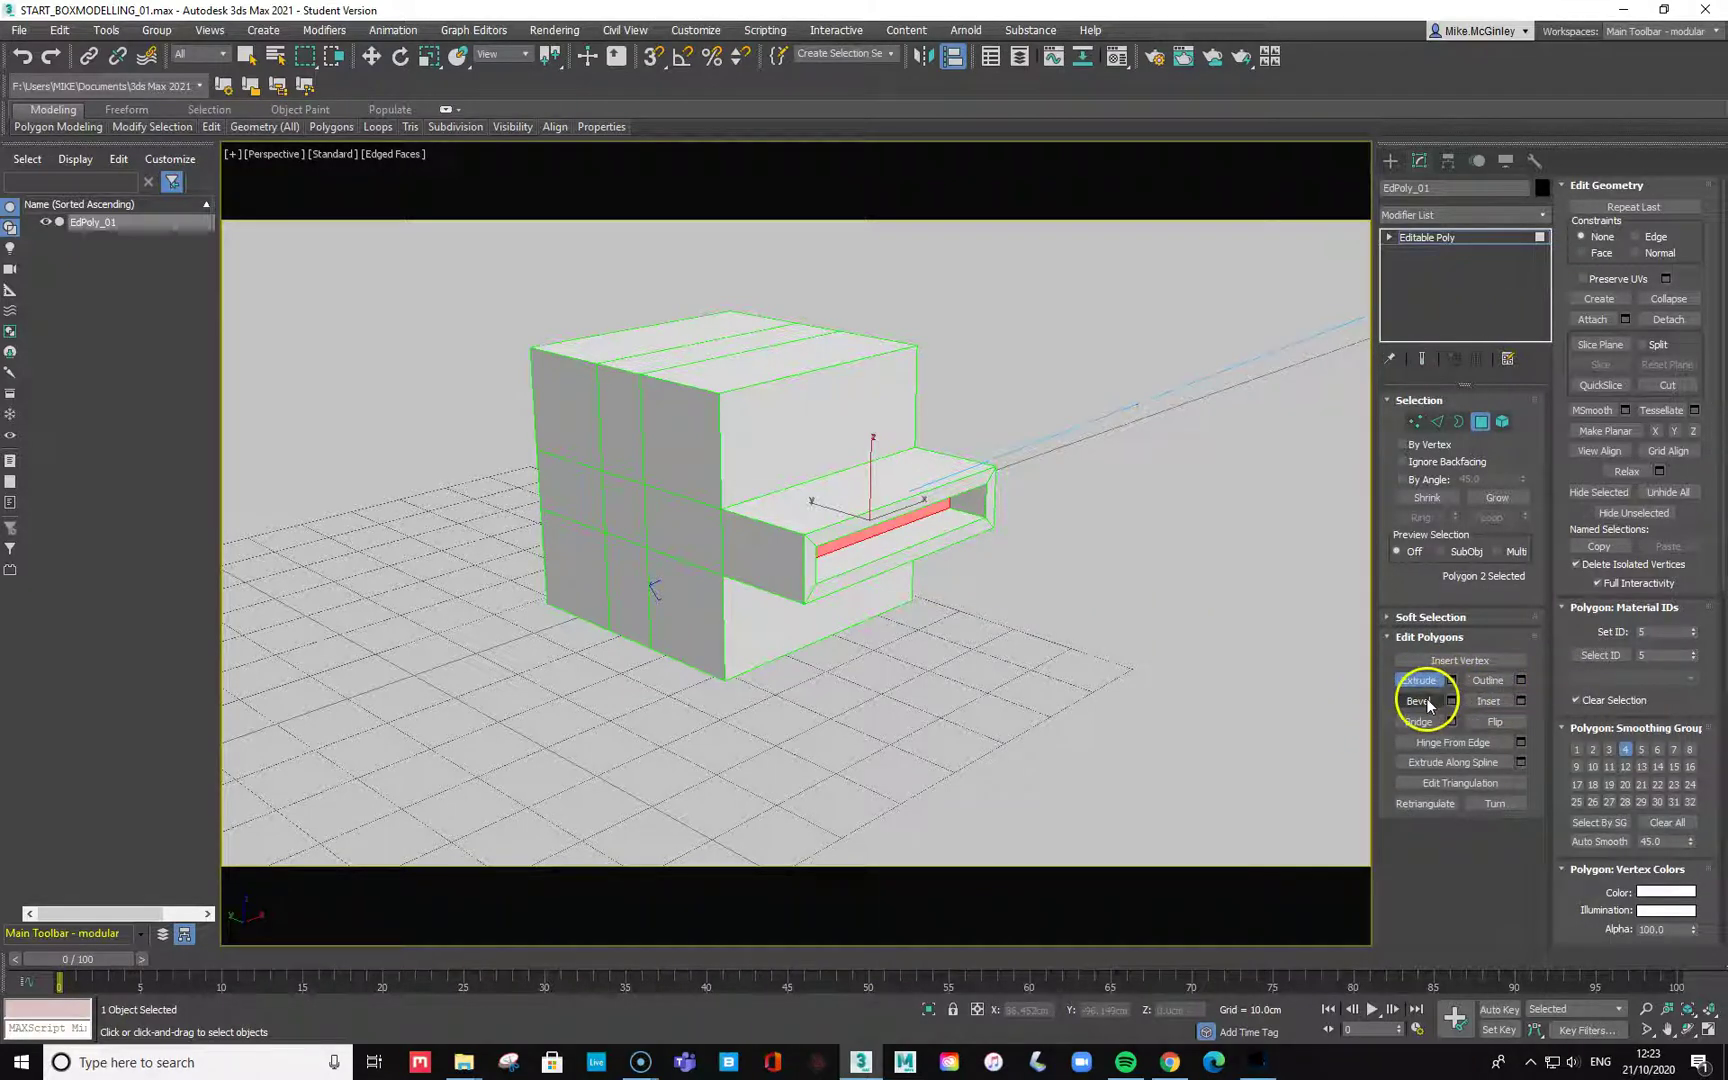
drag(802, 375, 806, 204)
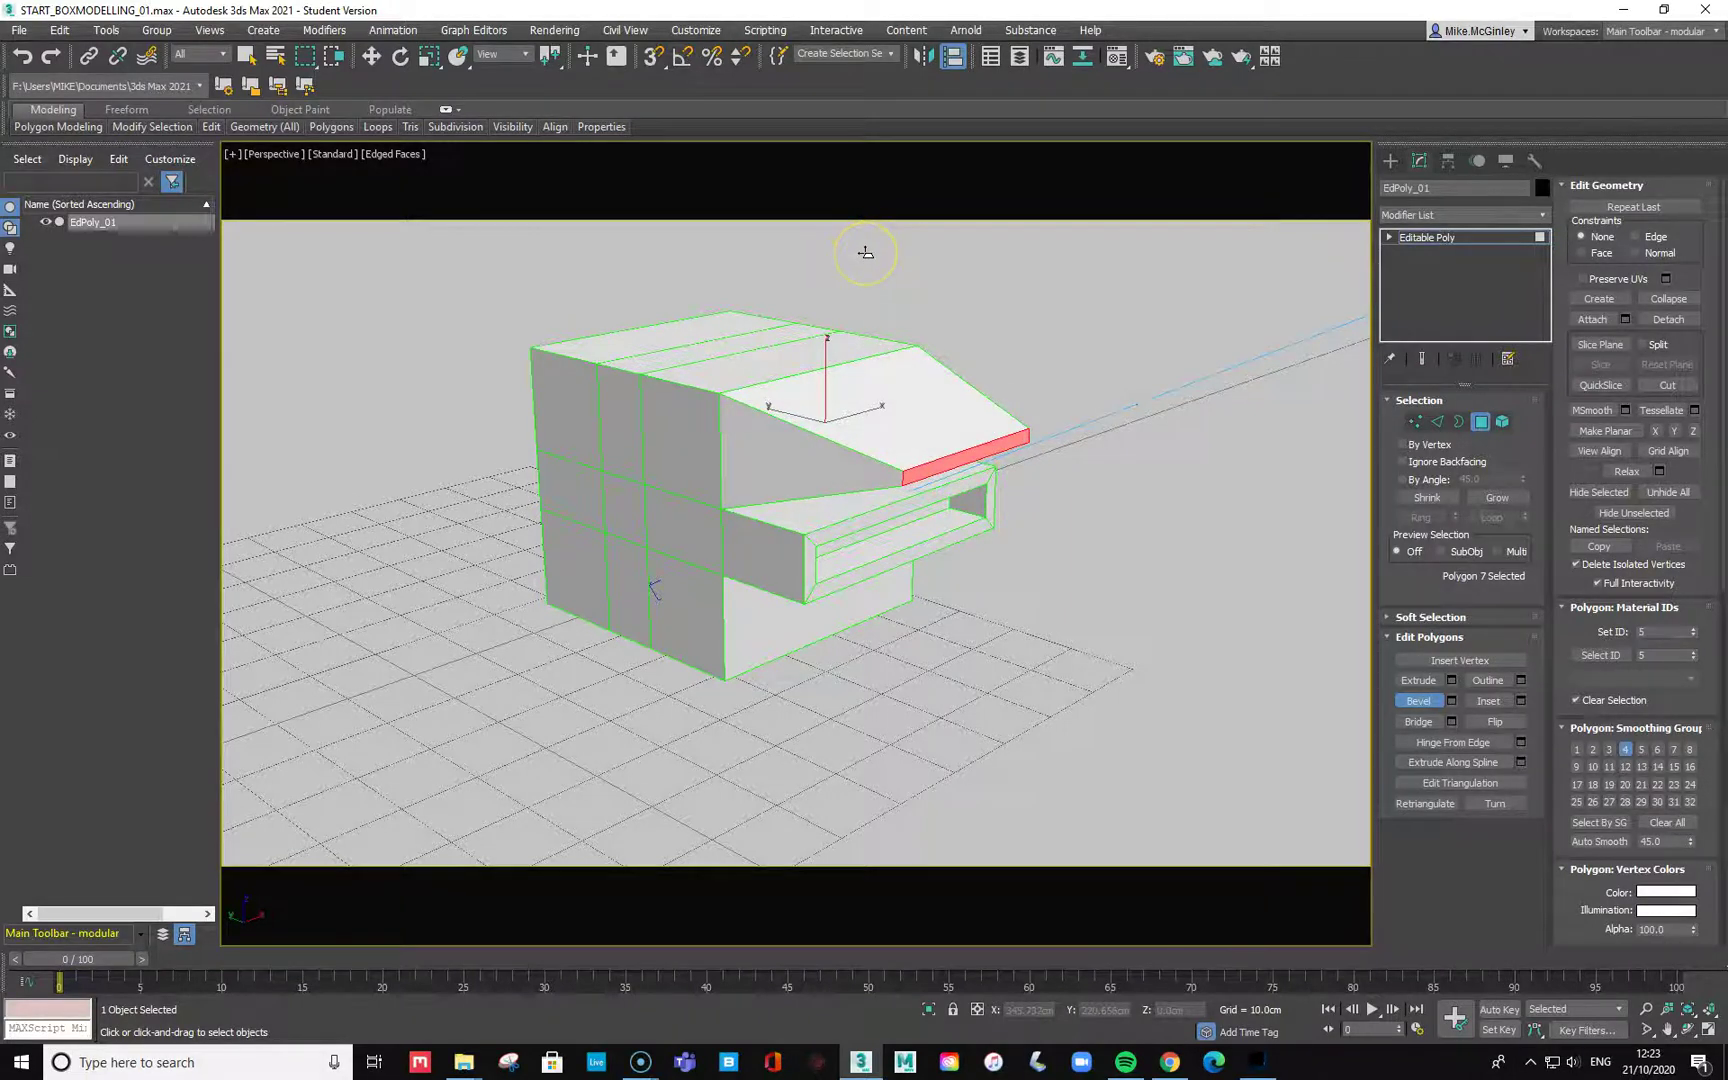
click(1072, 451)
alt+middle_drag(1072, 451, 1017, 443)
alt+middle_drag(1009, 570, 1072, 618)
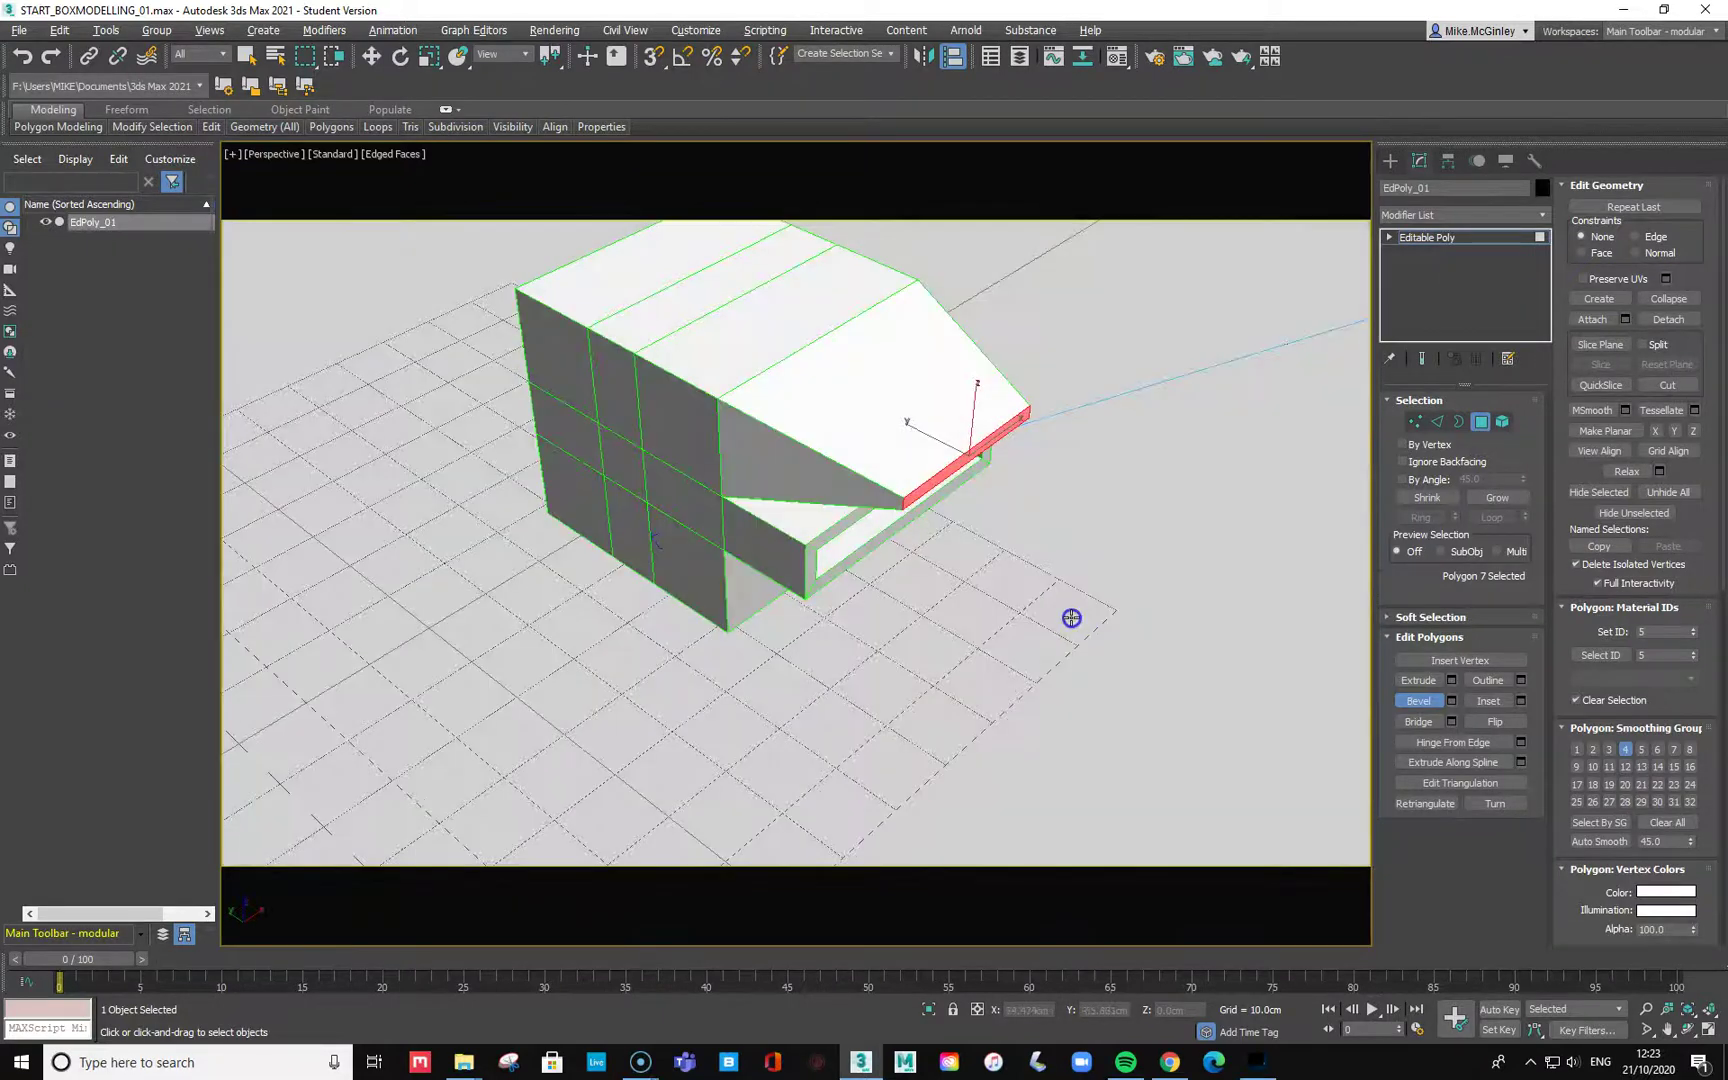
Extrude the thin end polygon of the beveled form outward into a flat slab.
click(1418, 680)
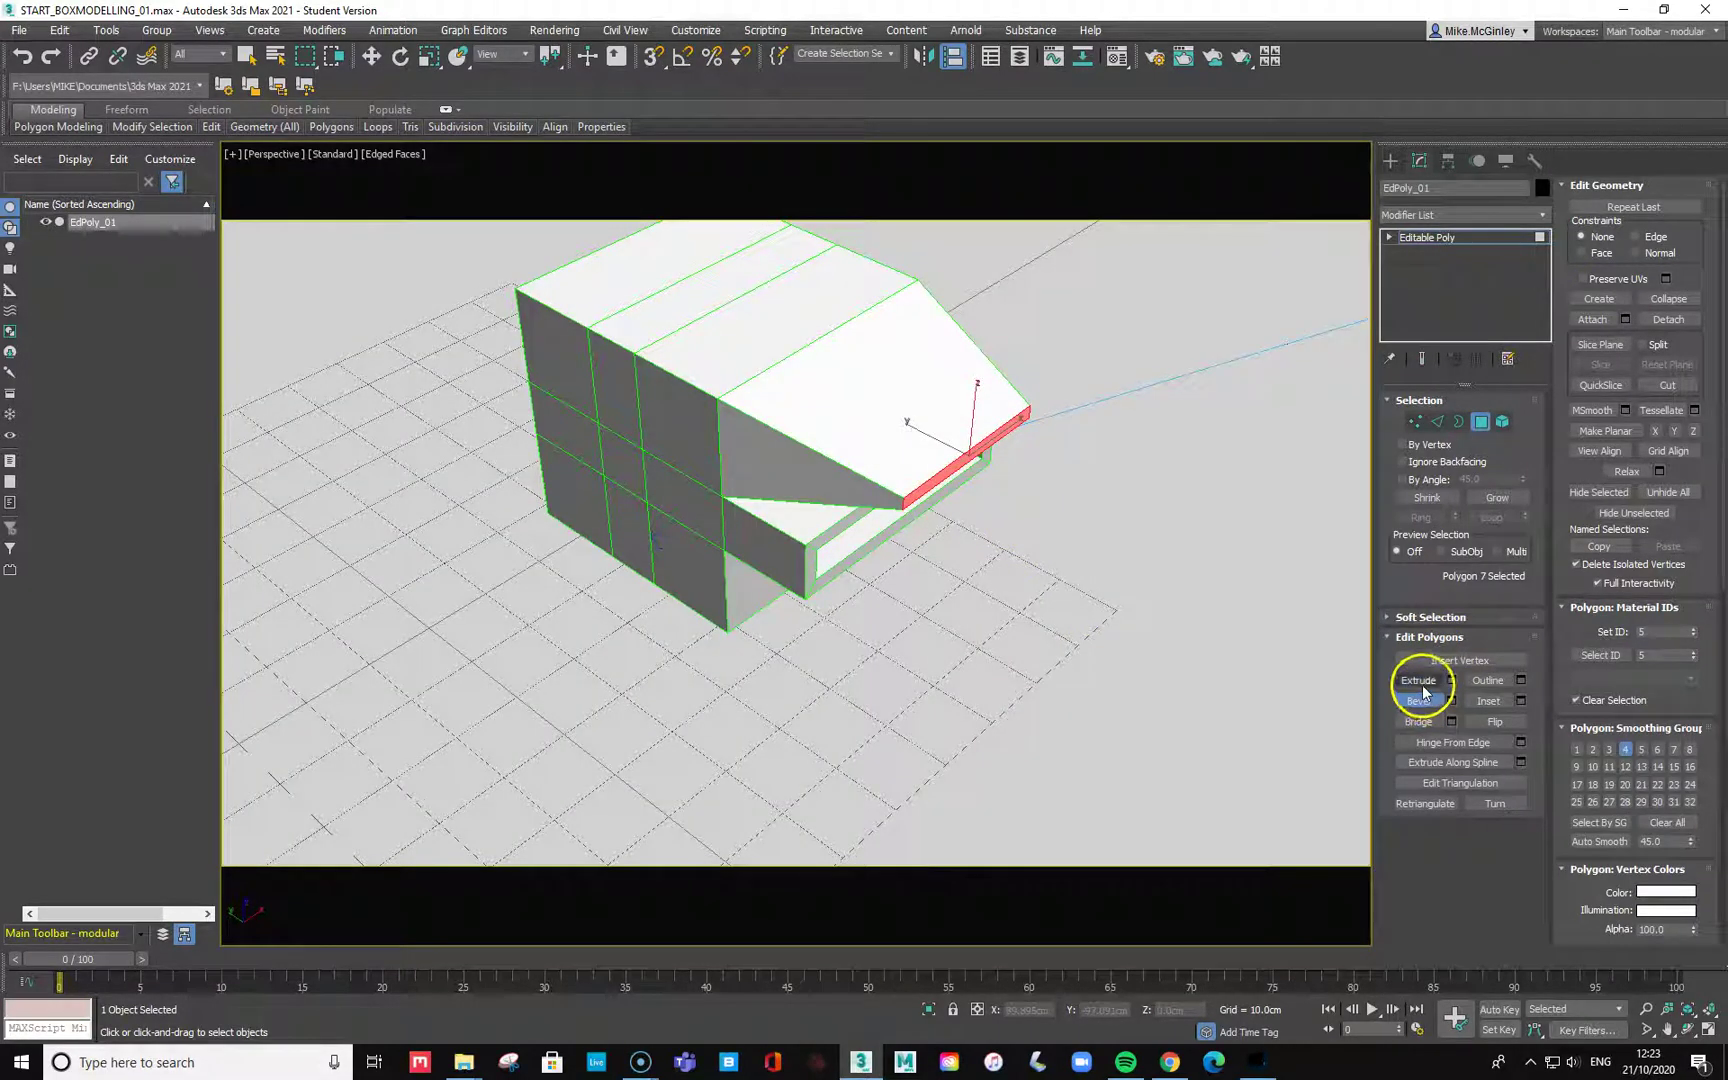
drag(953, 467, 812, 260)
alt+middle_drag(983, 663, 1253, 667)
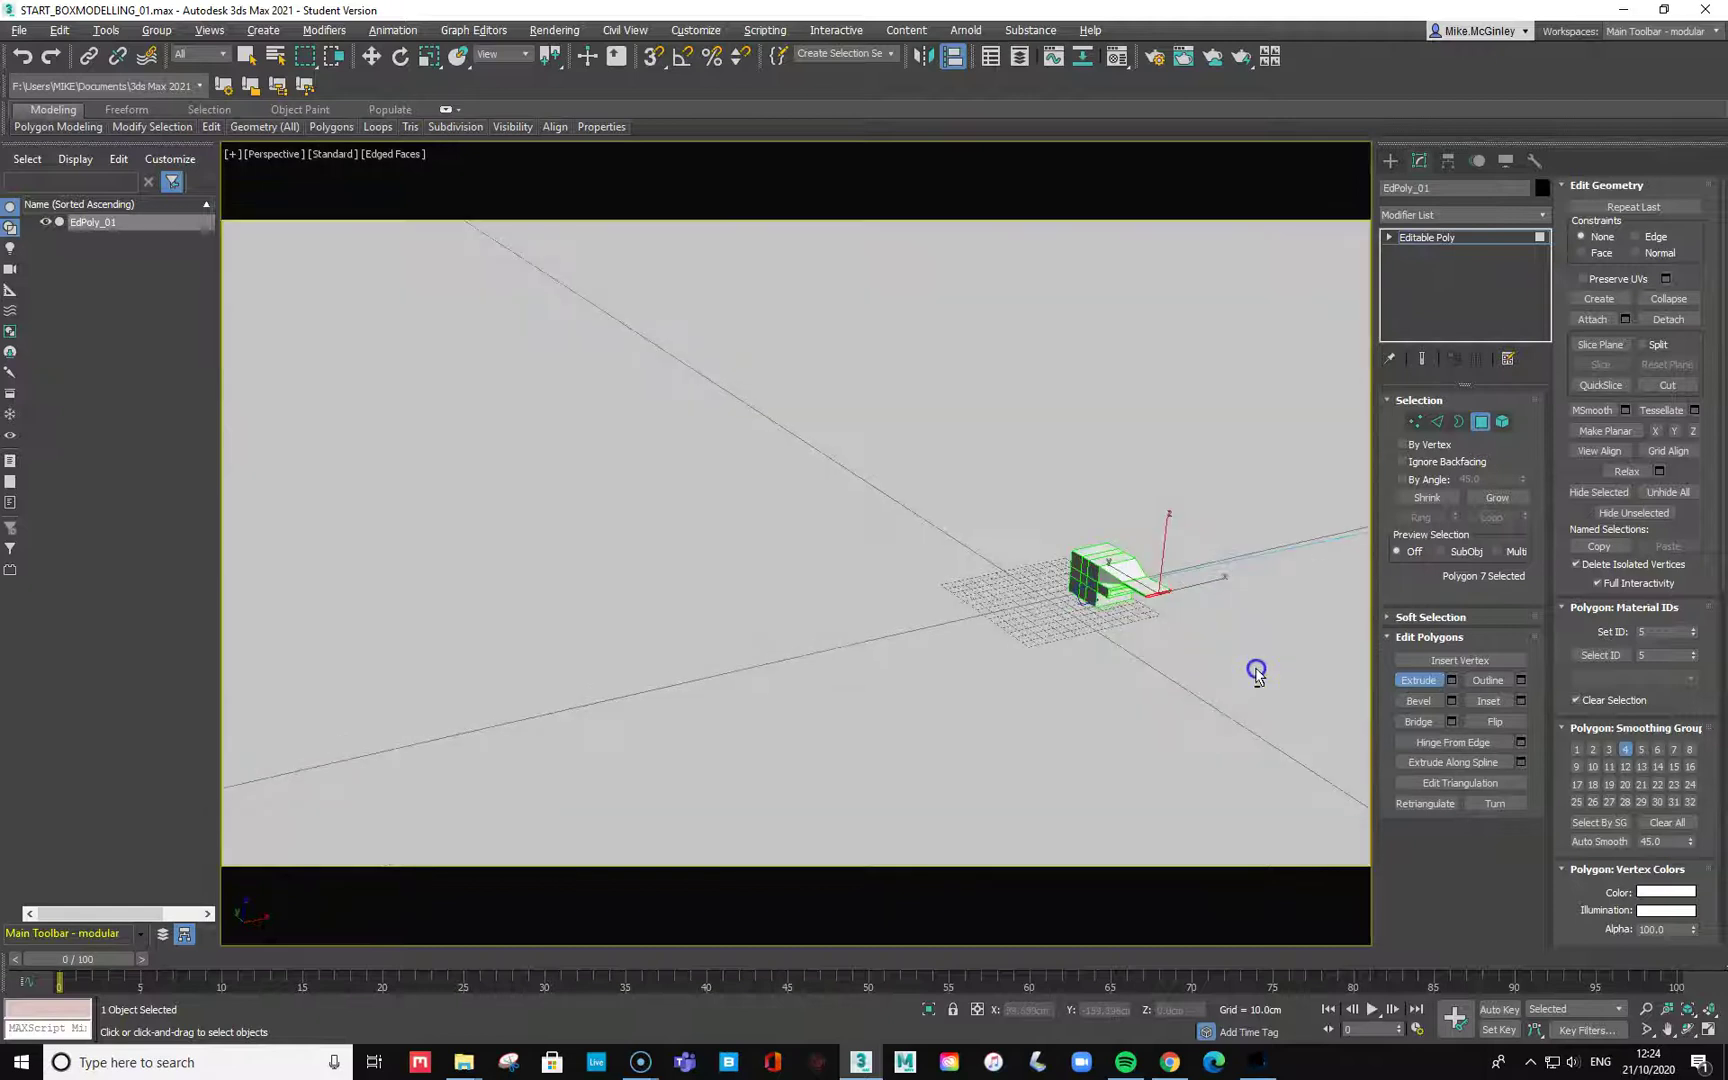
scroll(1230, 640, up, 5)
scroll(1118, 609, up, 5)
alt+middle_drag(845, 572, 837, 582)
scroll(857, 575, down, 6)
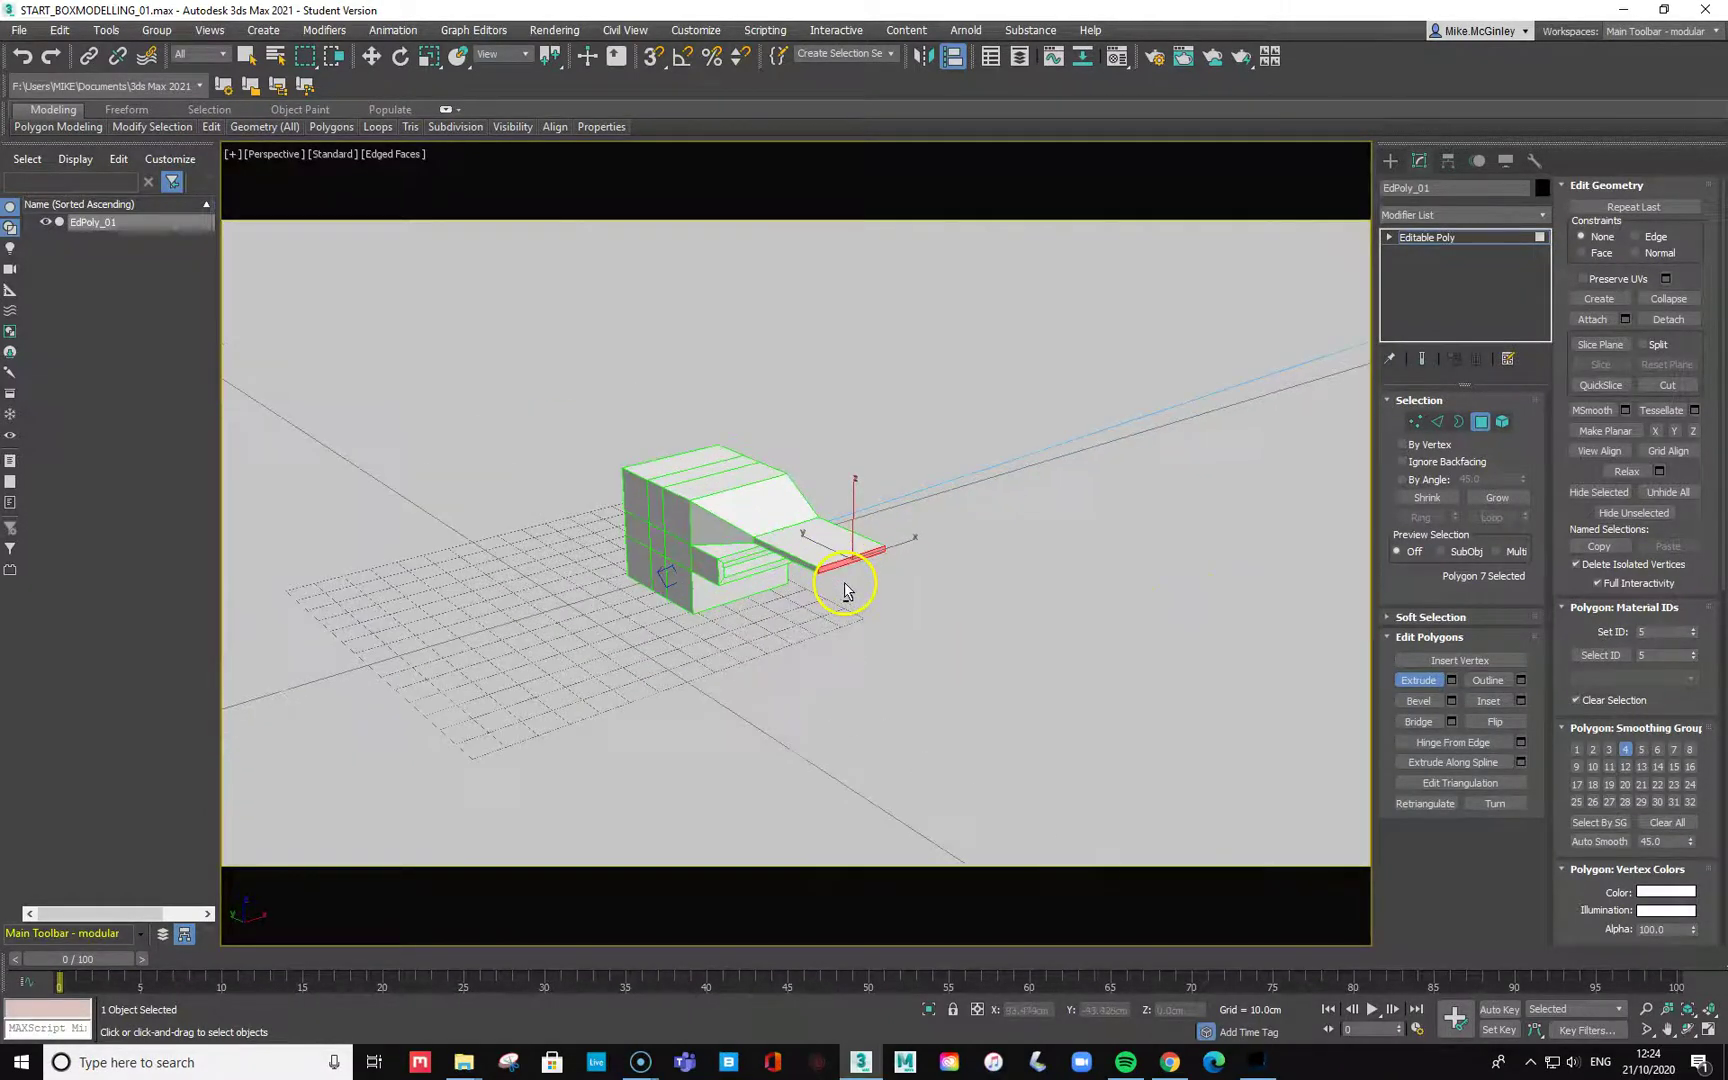
key(w)
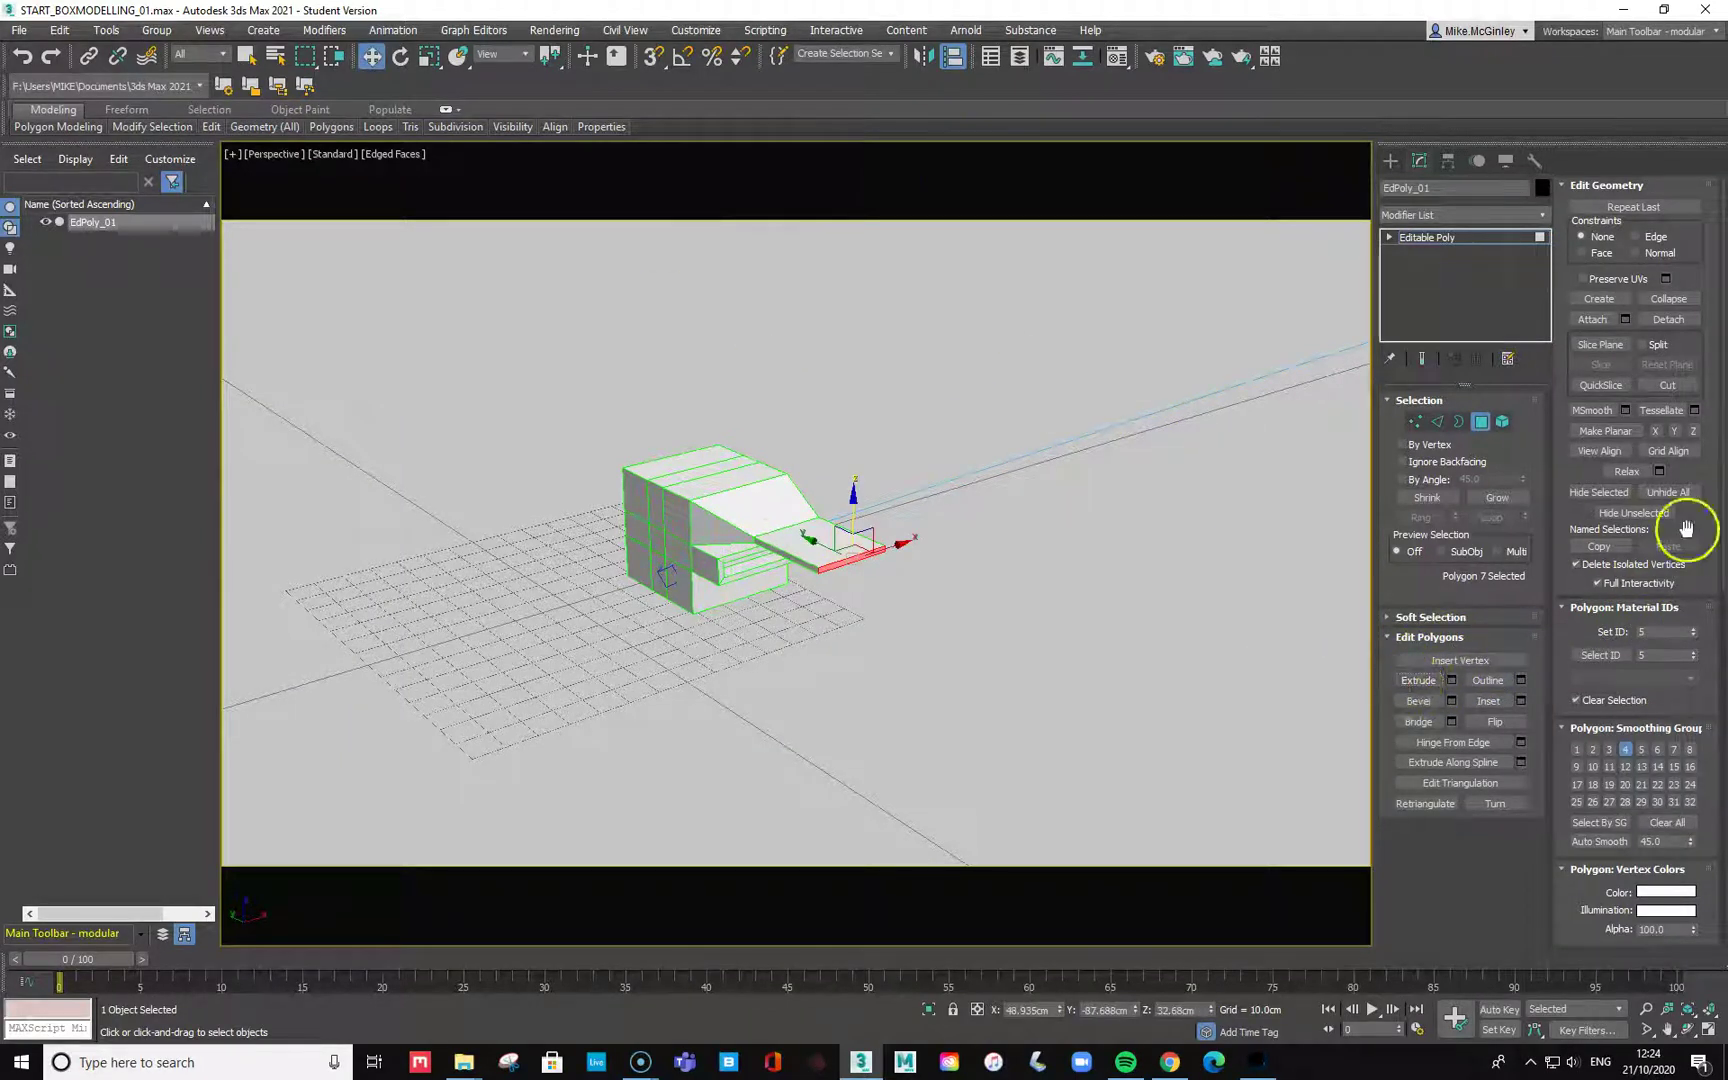
Leave polygon editing and set EdPoly_01's X, Y and Z position to 0 cm.
click(1480, 423)
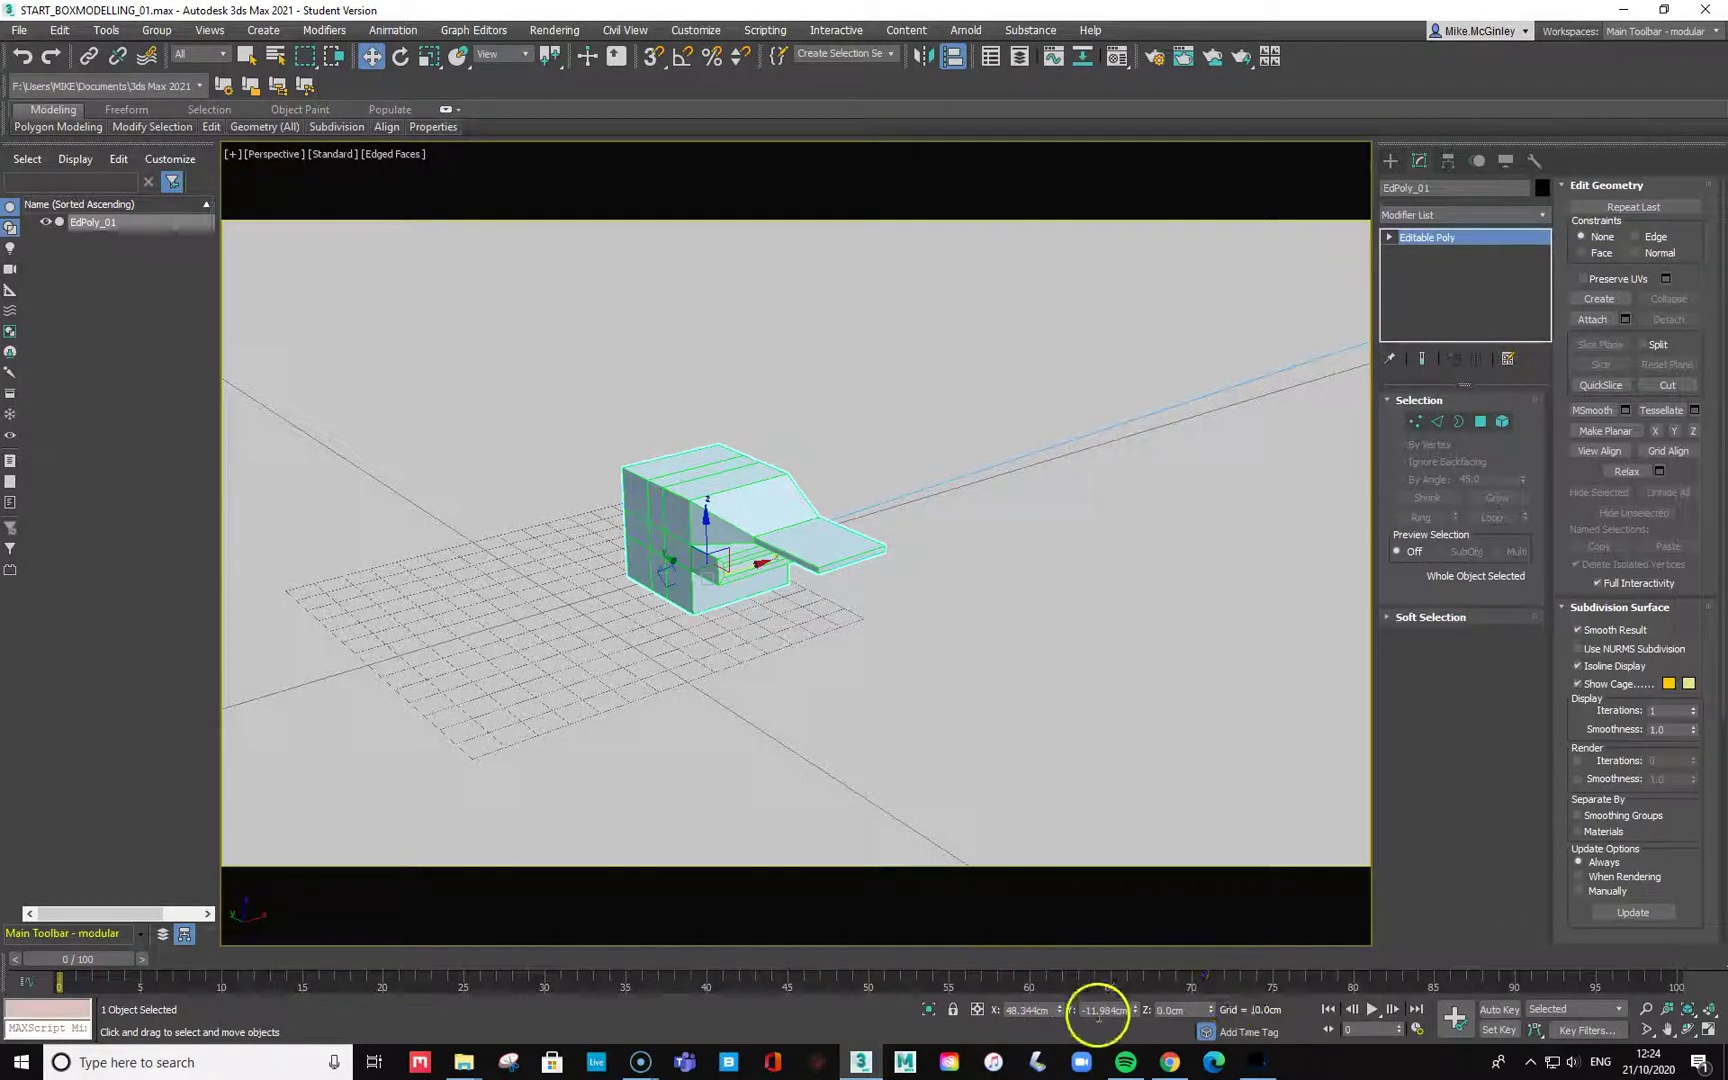
right_click(1060, 1016)
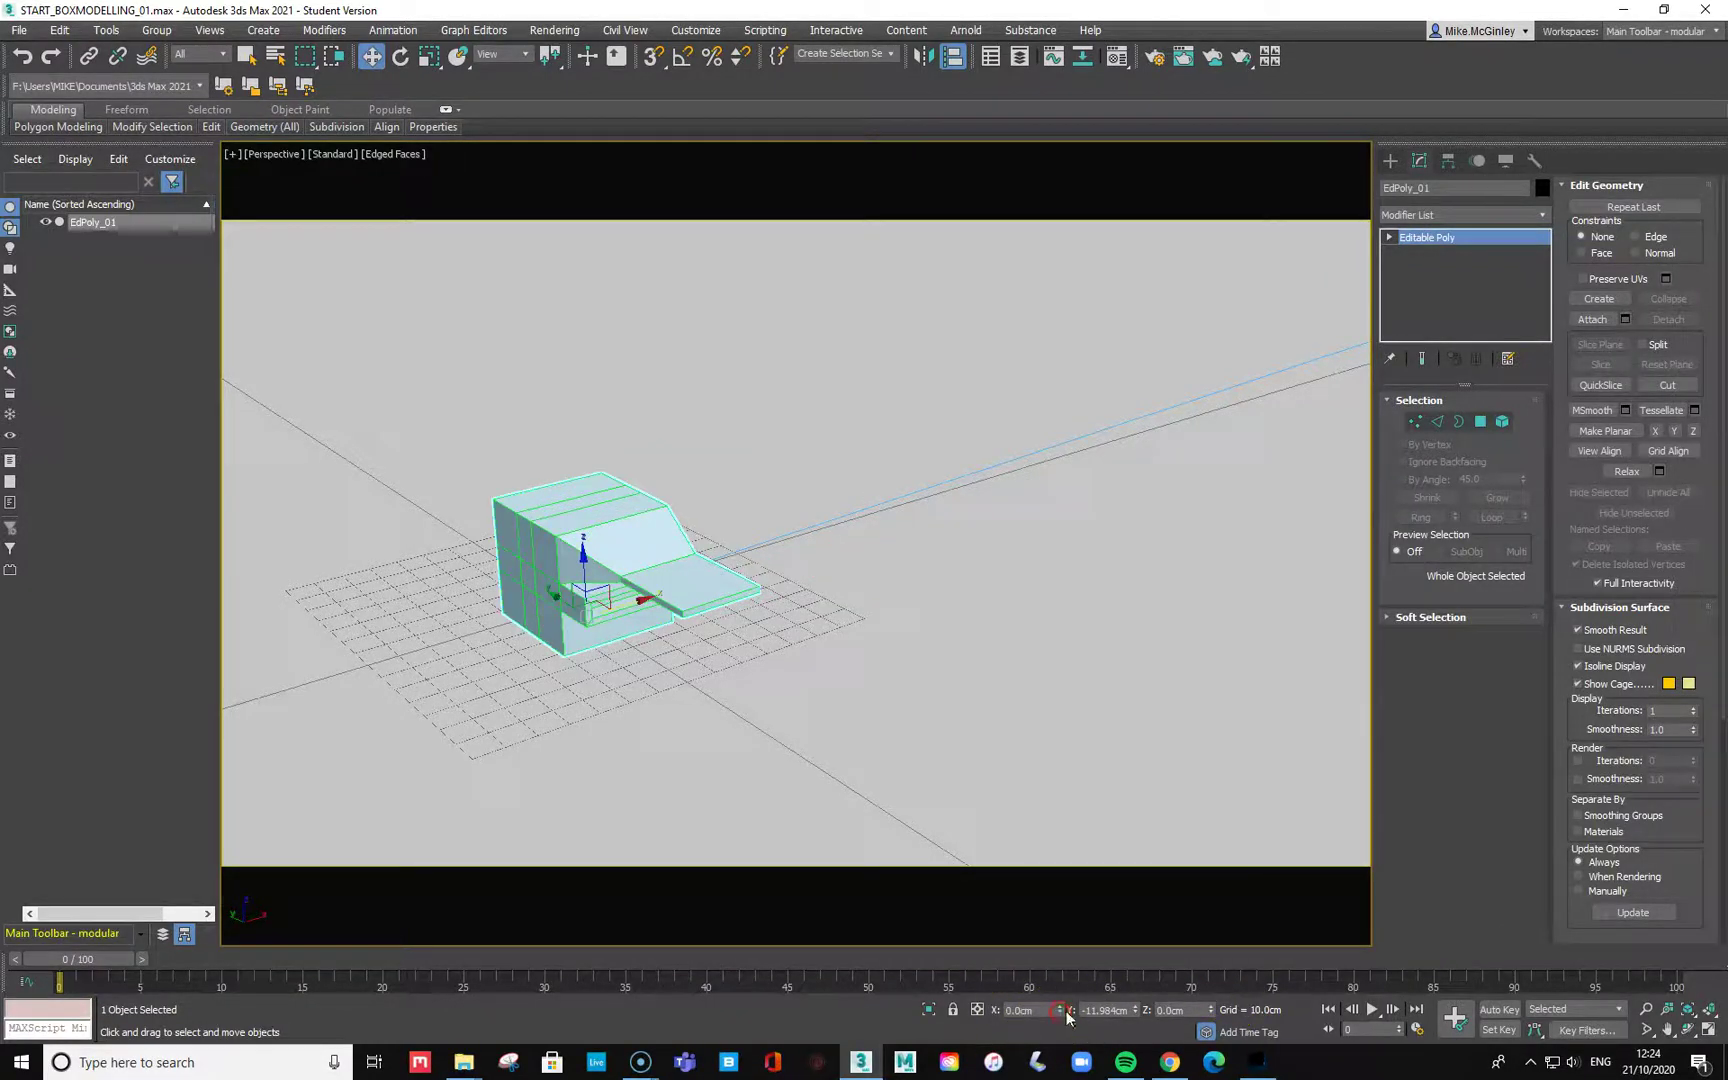
right_click(1135, 1016)
right_click(1211, 1015)
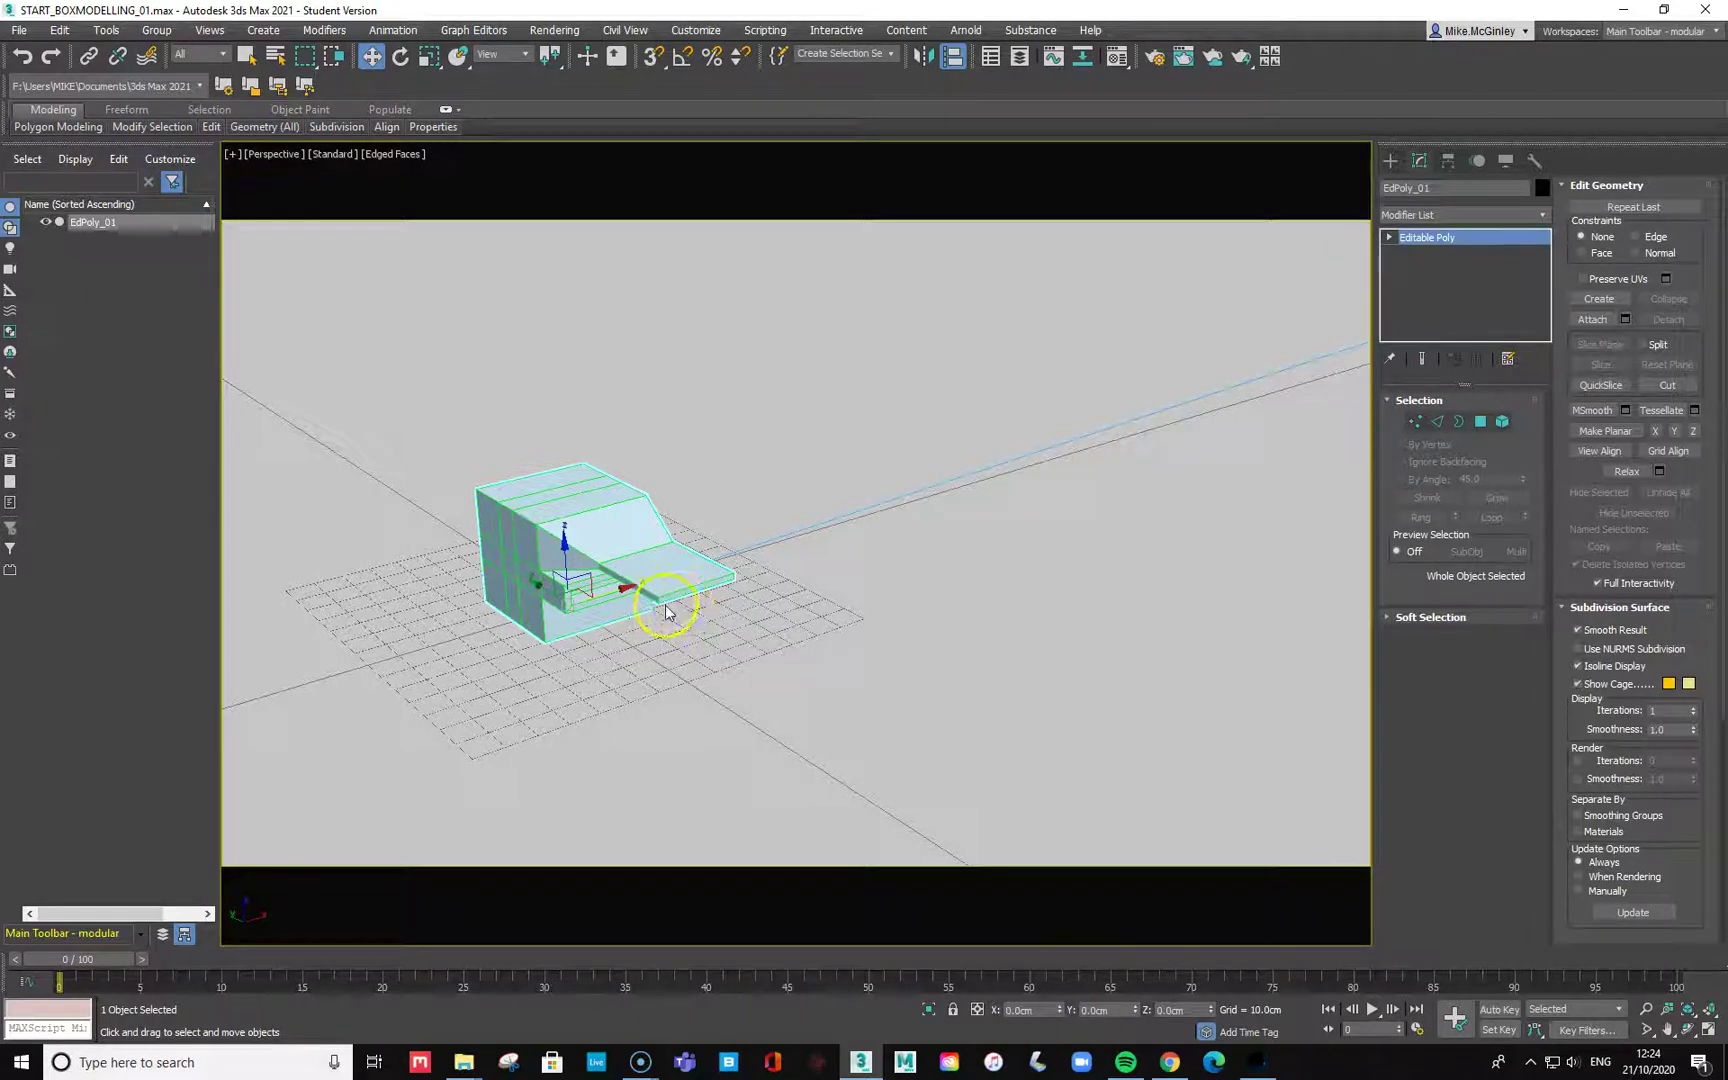
Test-render the Perspective view from two angles, cancelling each render and closing its window.
alt+middle_drag(661, 623, 833, 601)
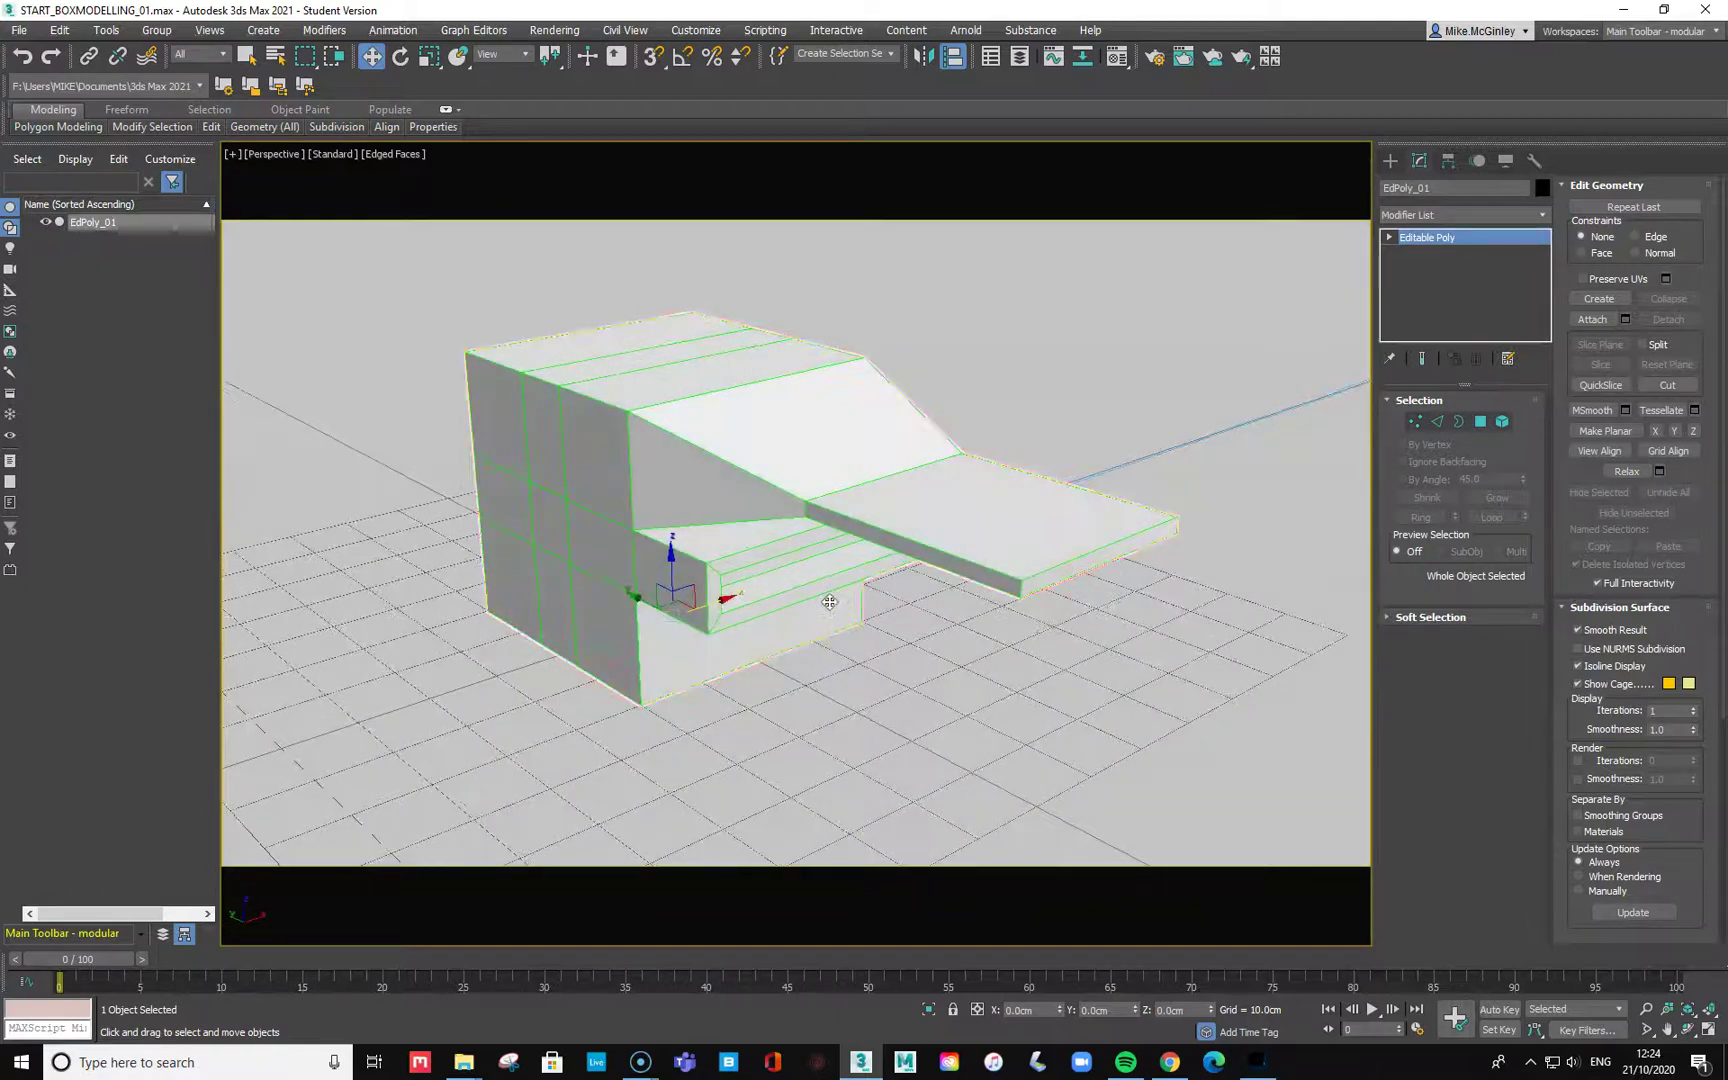
key(shift+q)
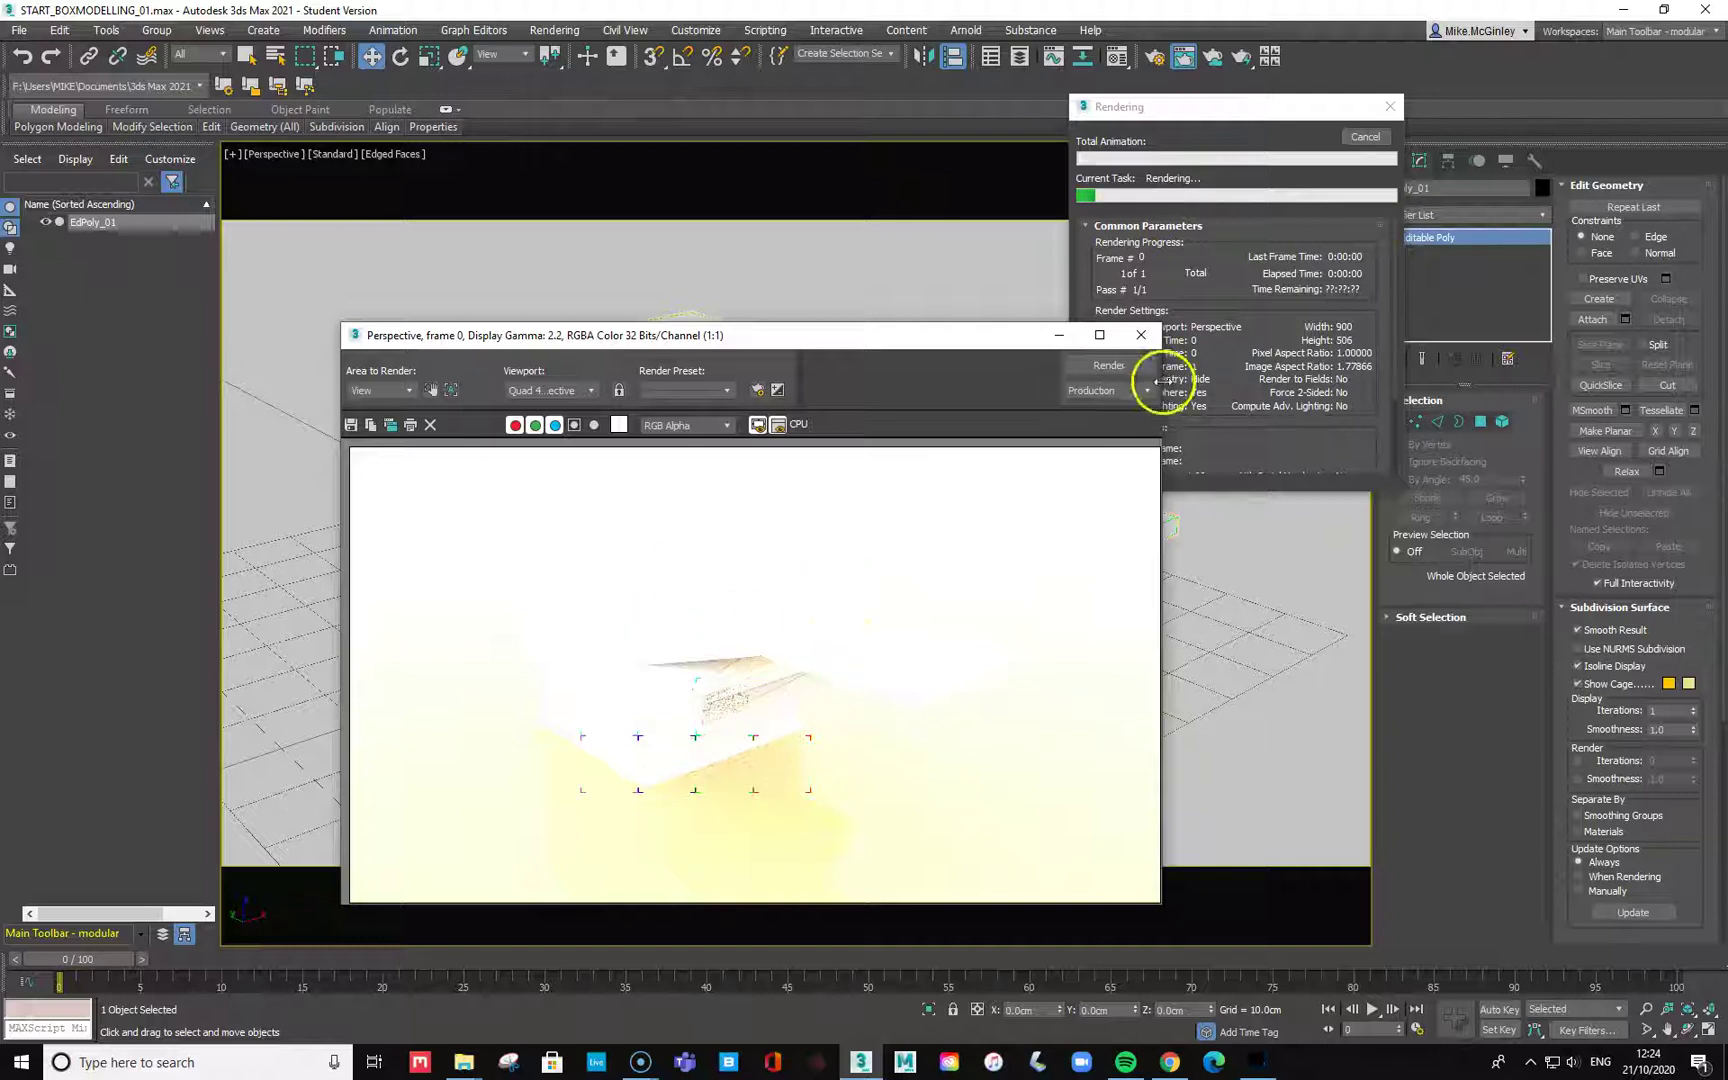
click(1364, 138)
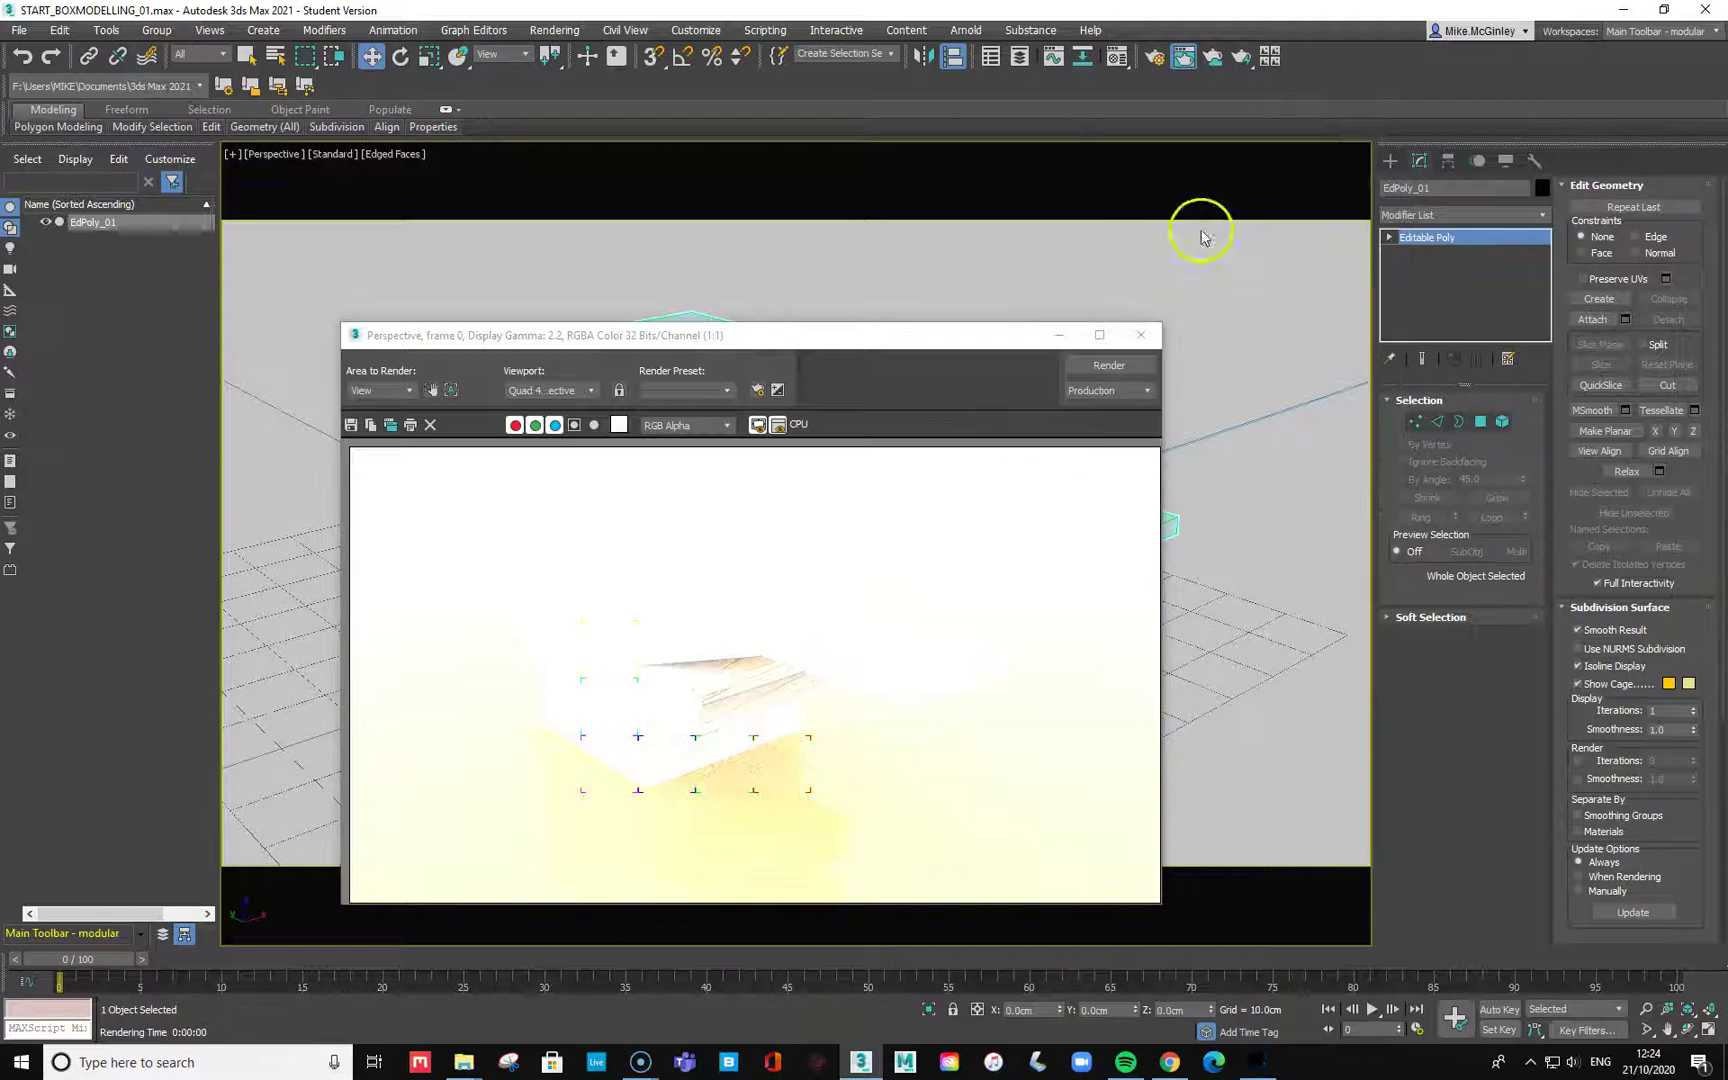
click(1141, 335)
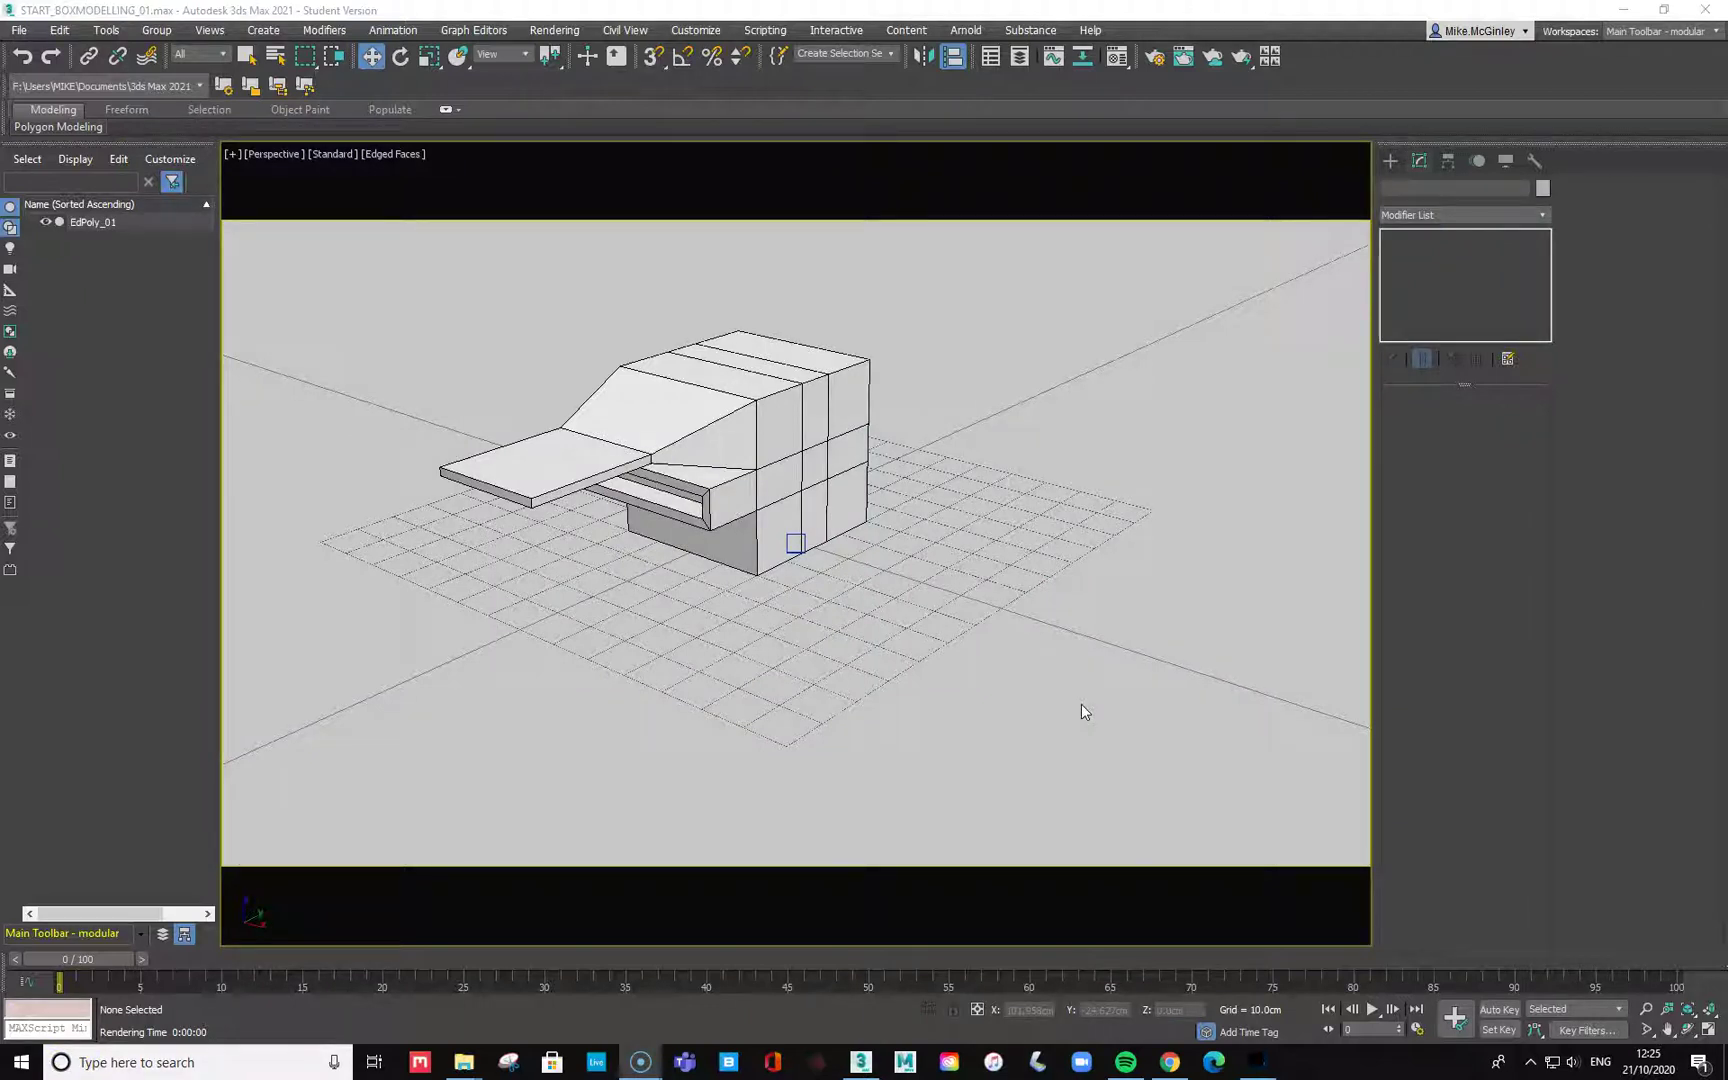
key(shift+q)
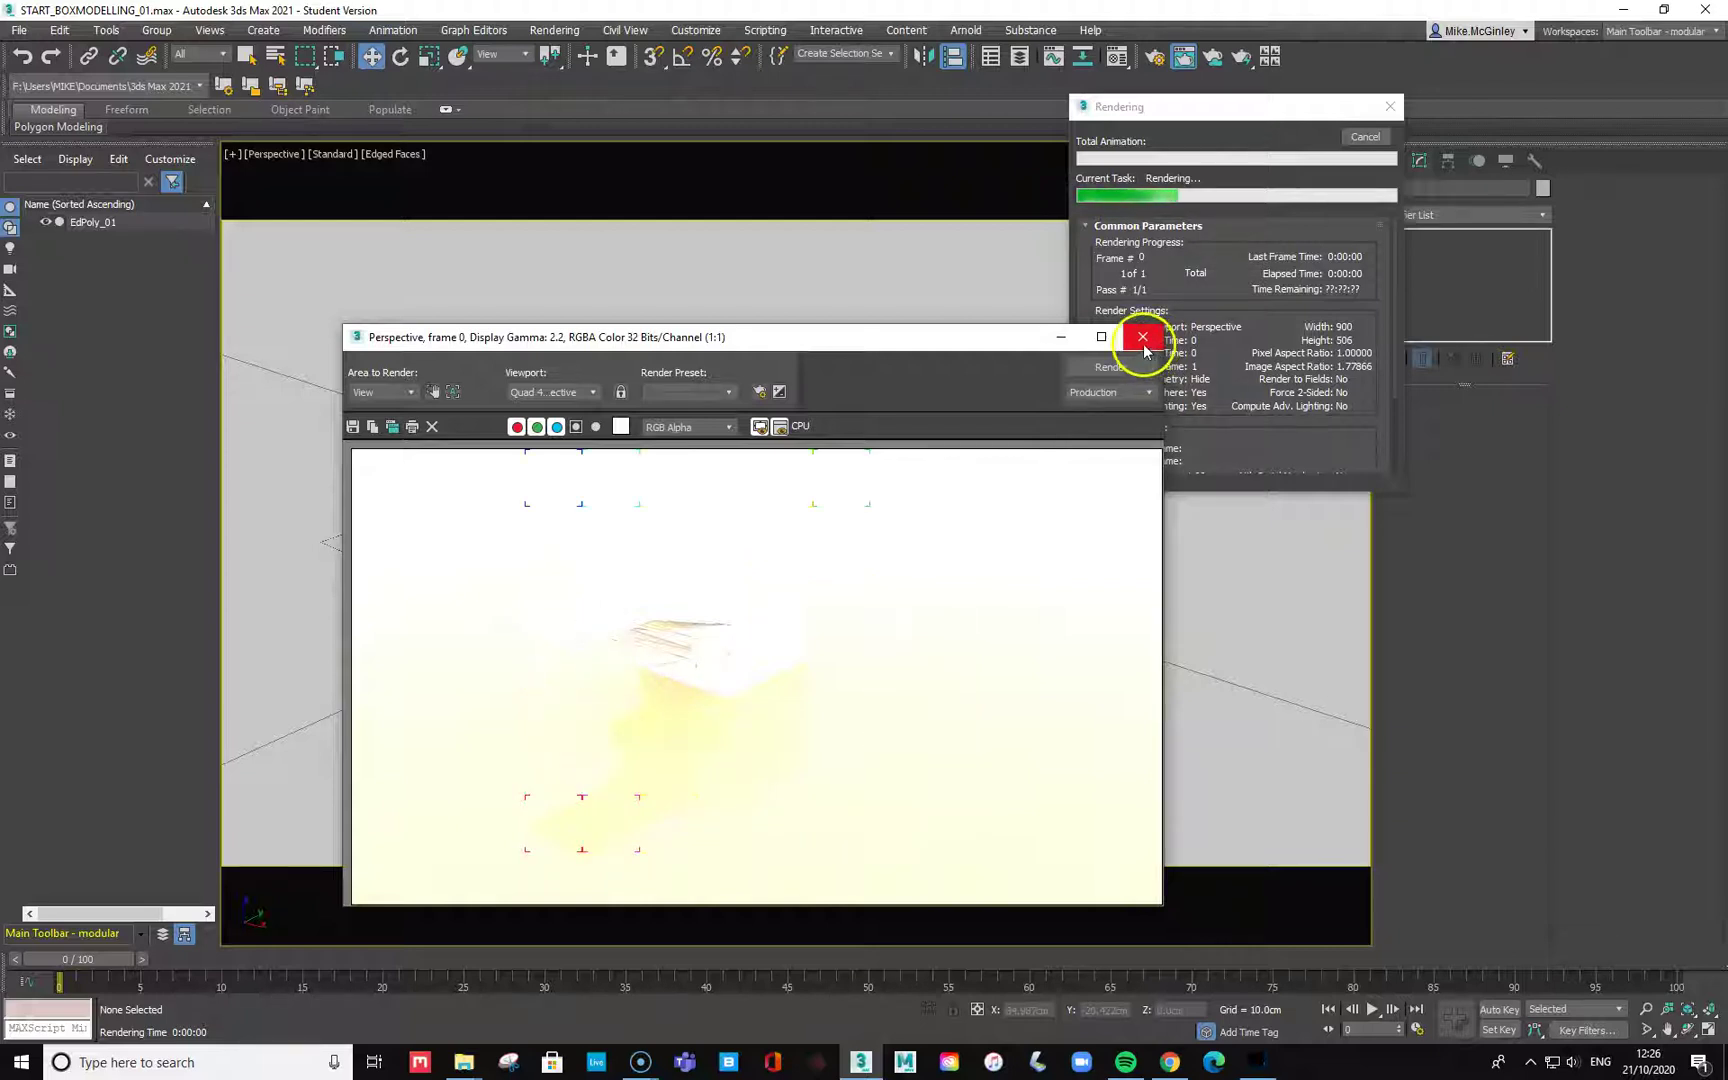
click(1144, 338)
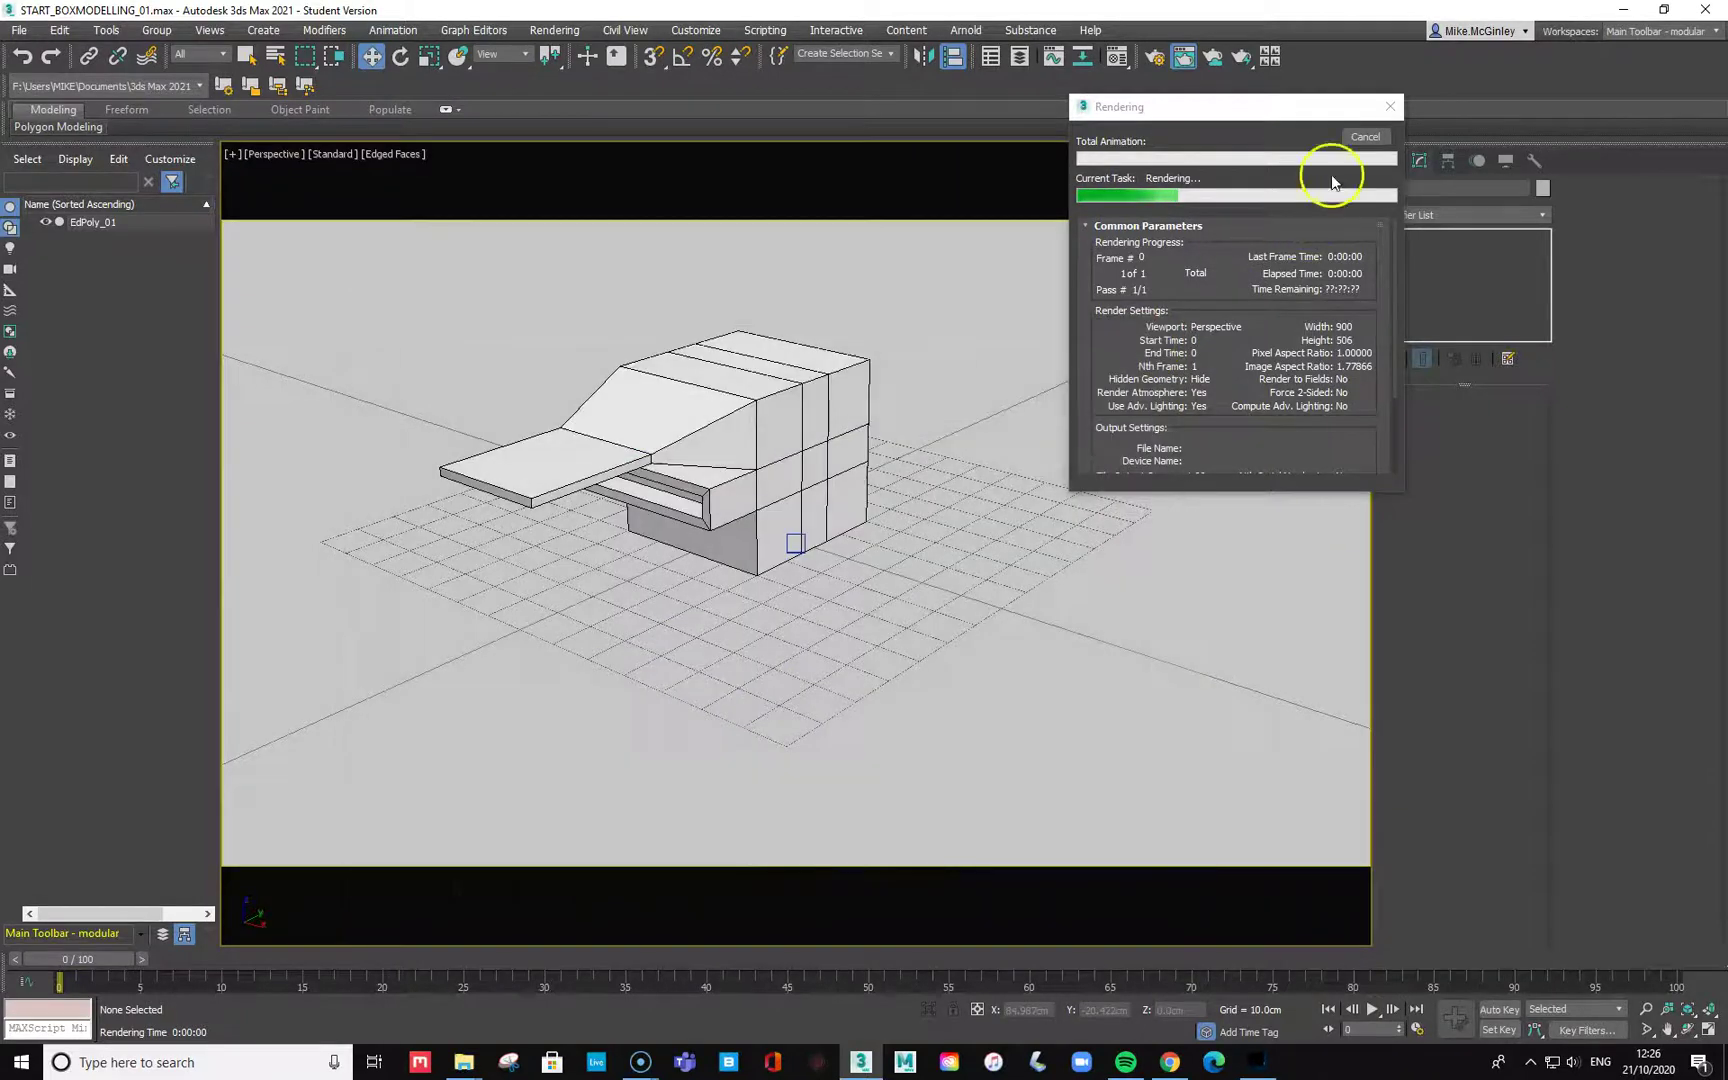
click(1366, 138)
Switch the viewport to MAIN_PhysCamera001 and render it, stopping the render early and closing its window.
click(571, 240)
key(c)
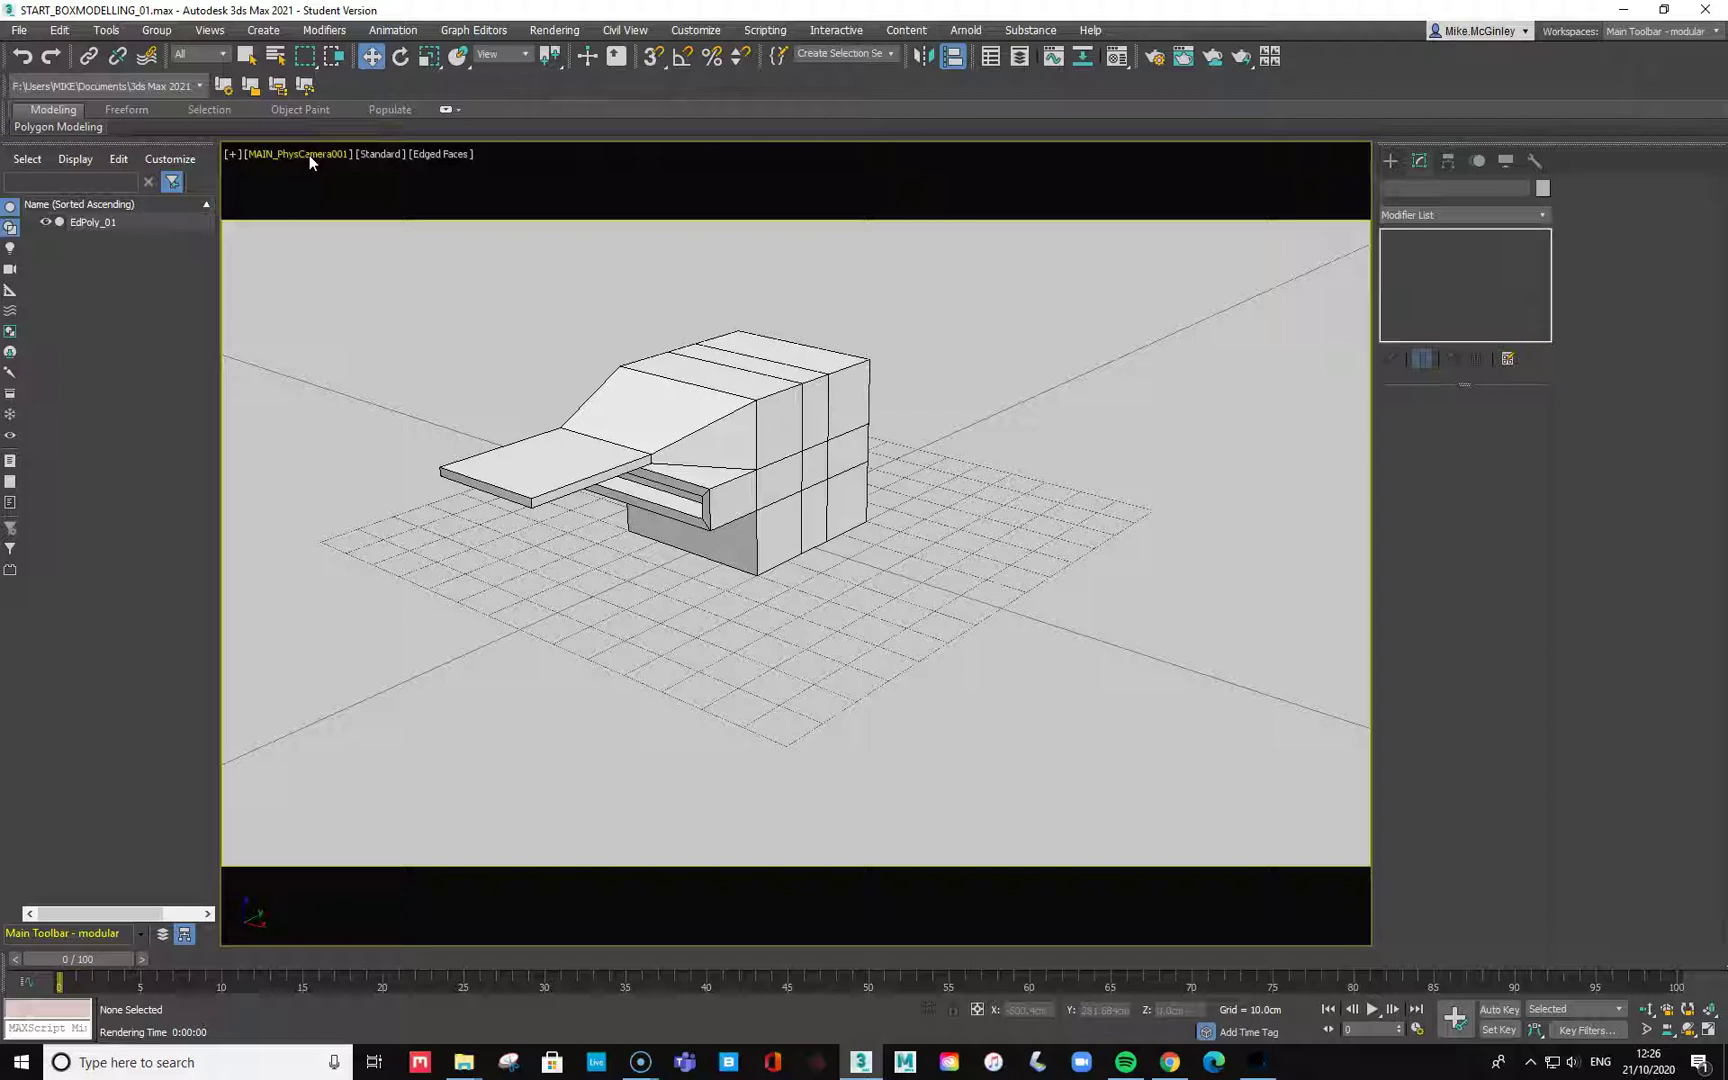
key(shift+q)
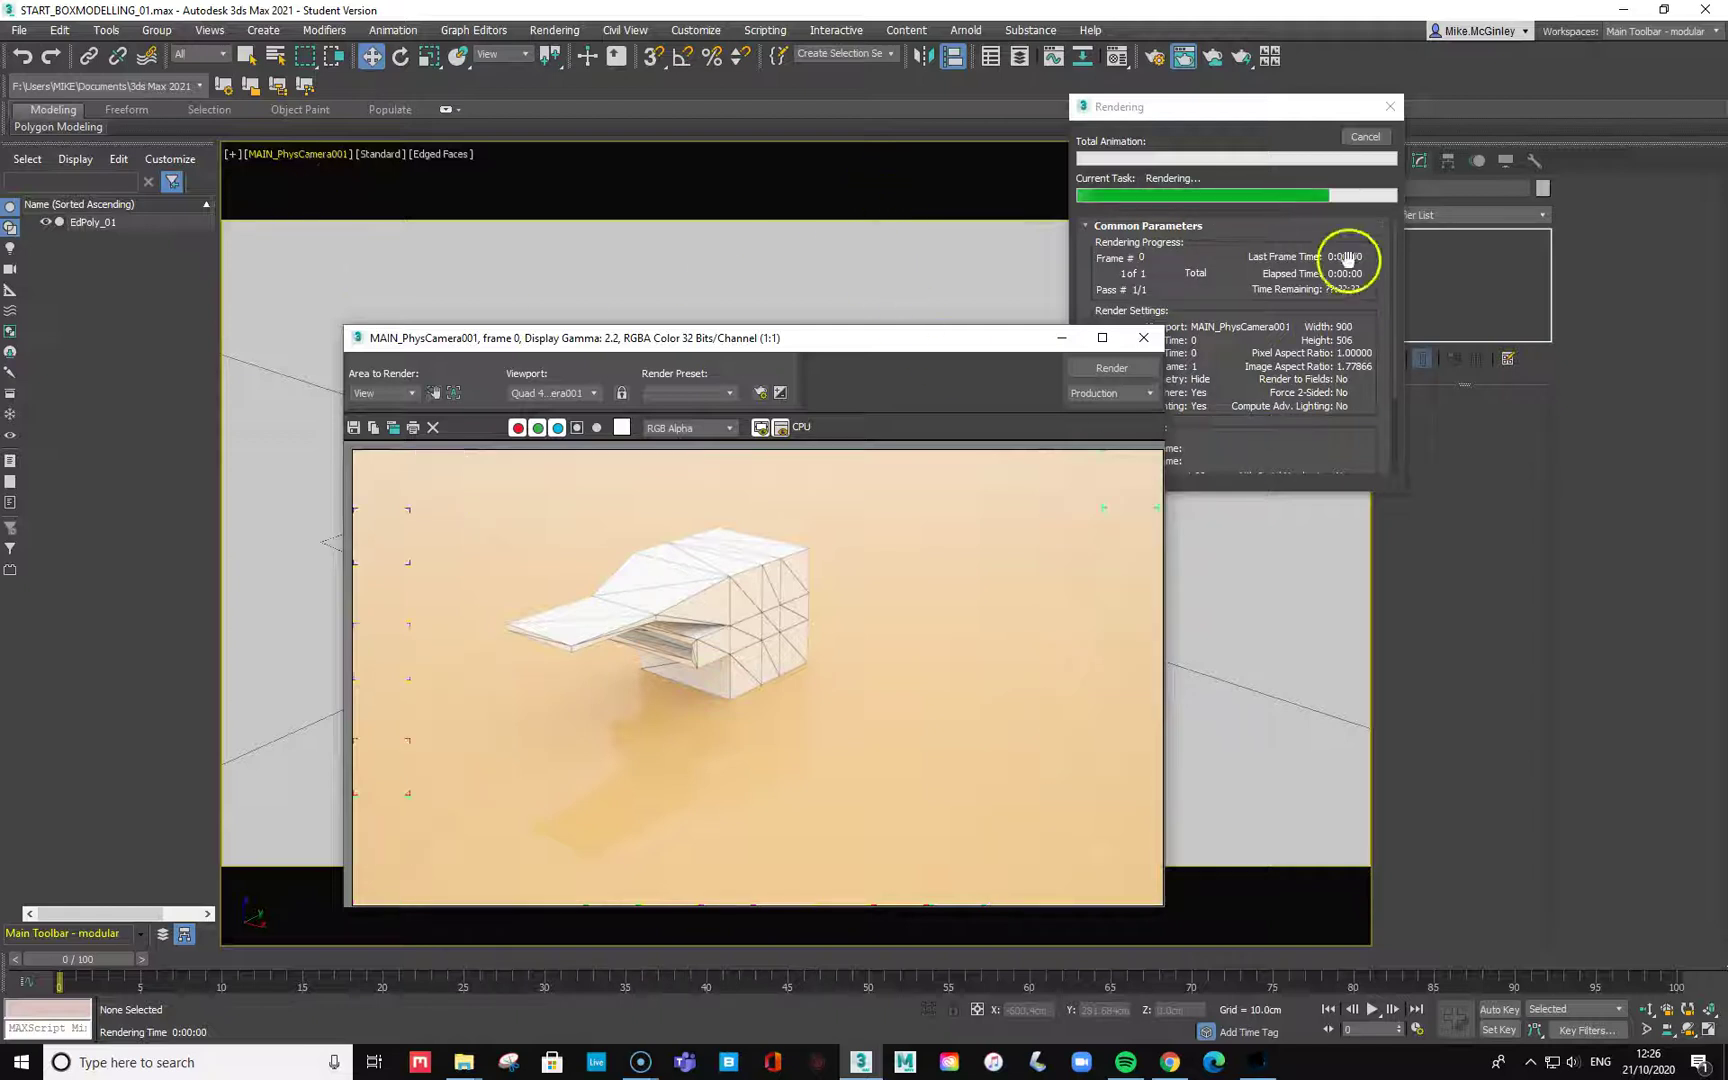
click(1364, 136)
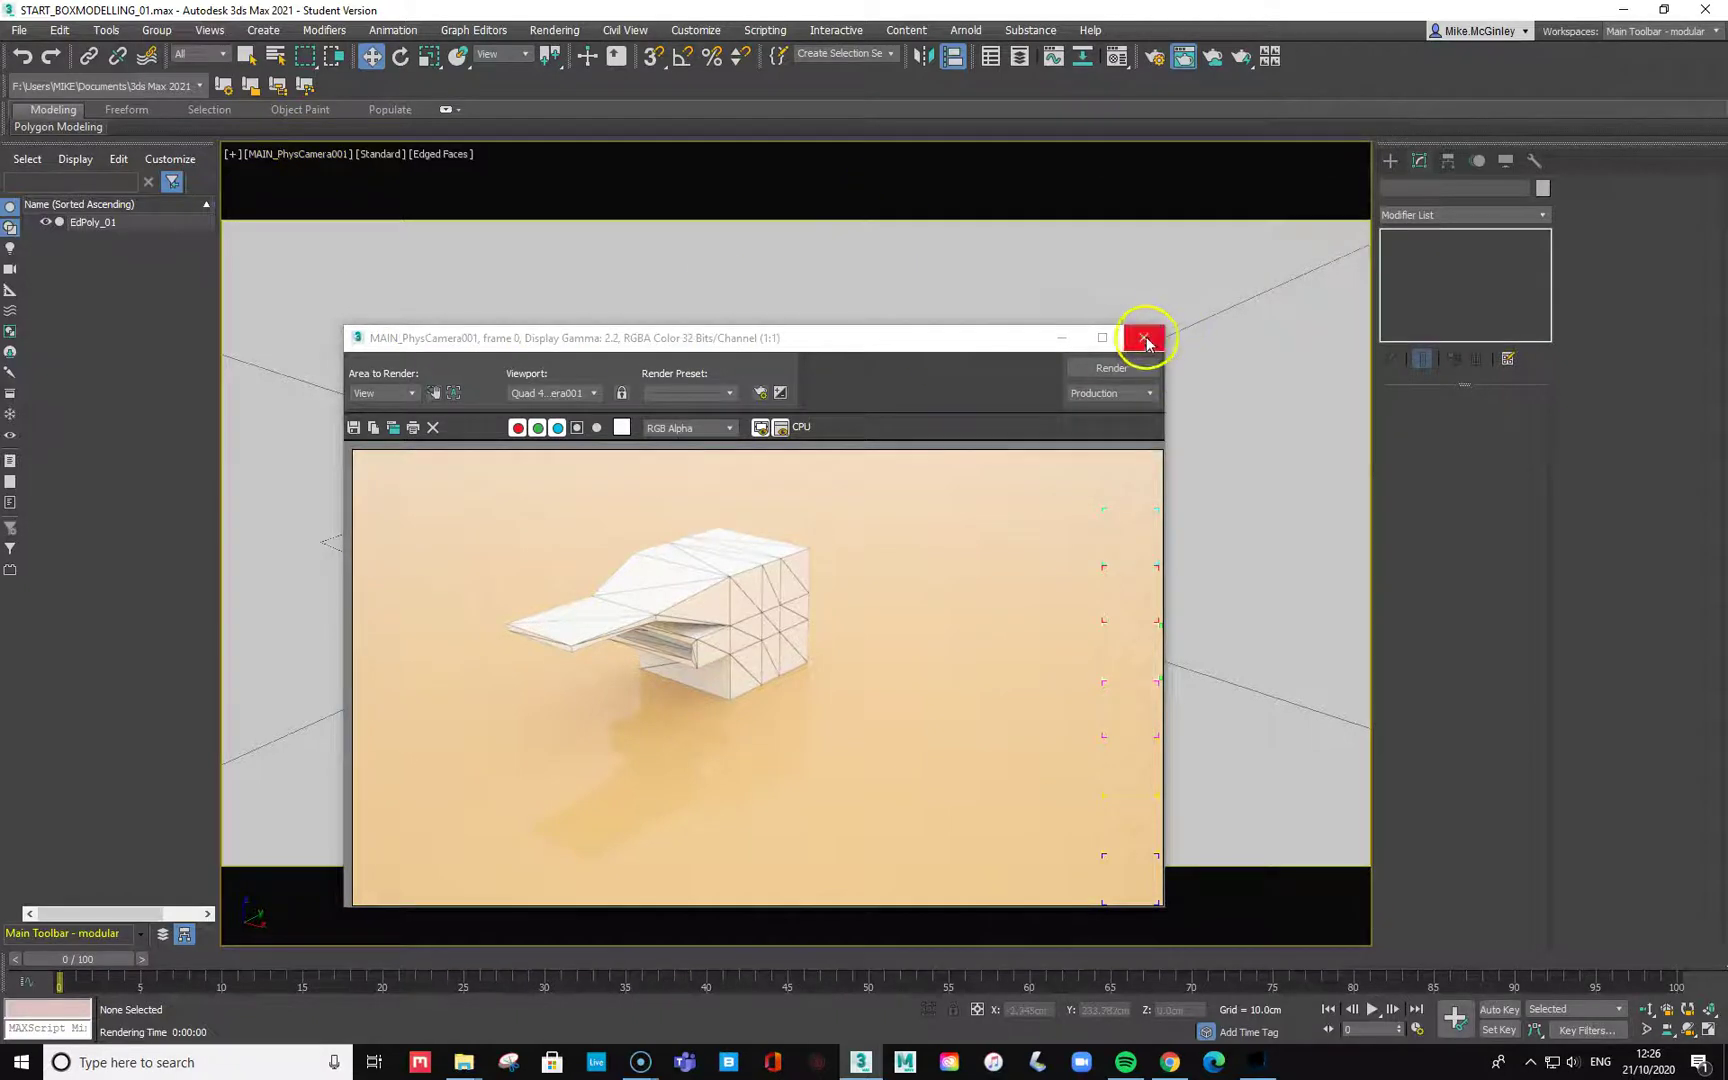
click(1145, 340)
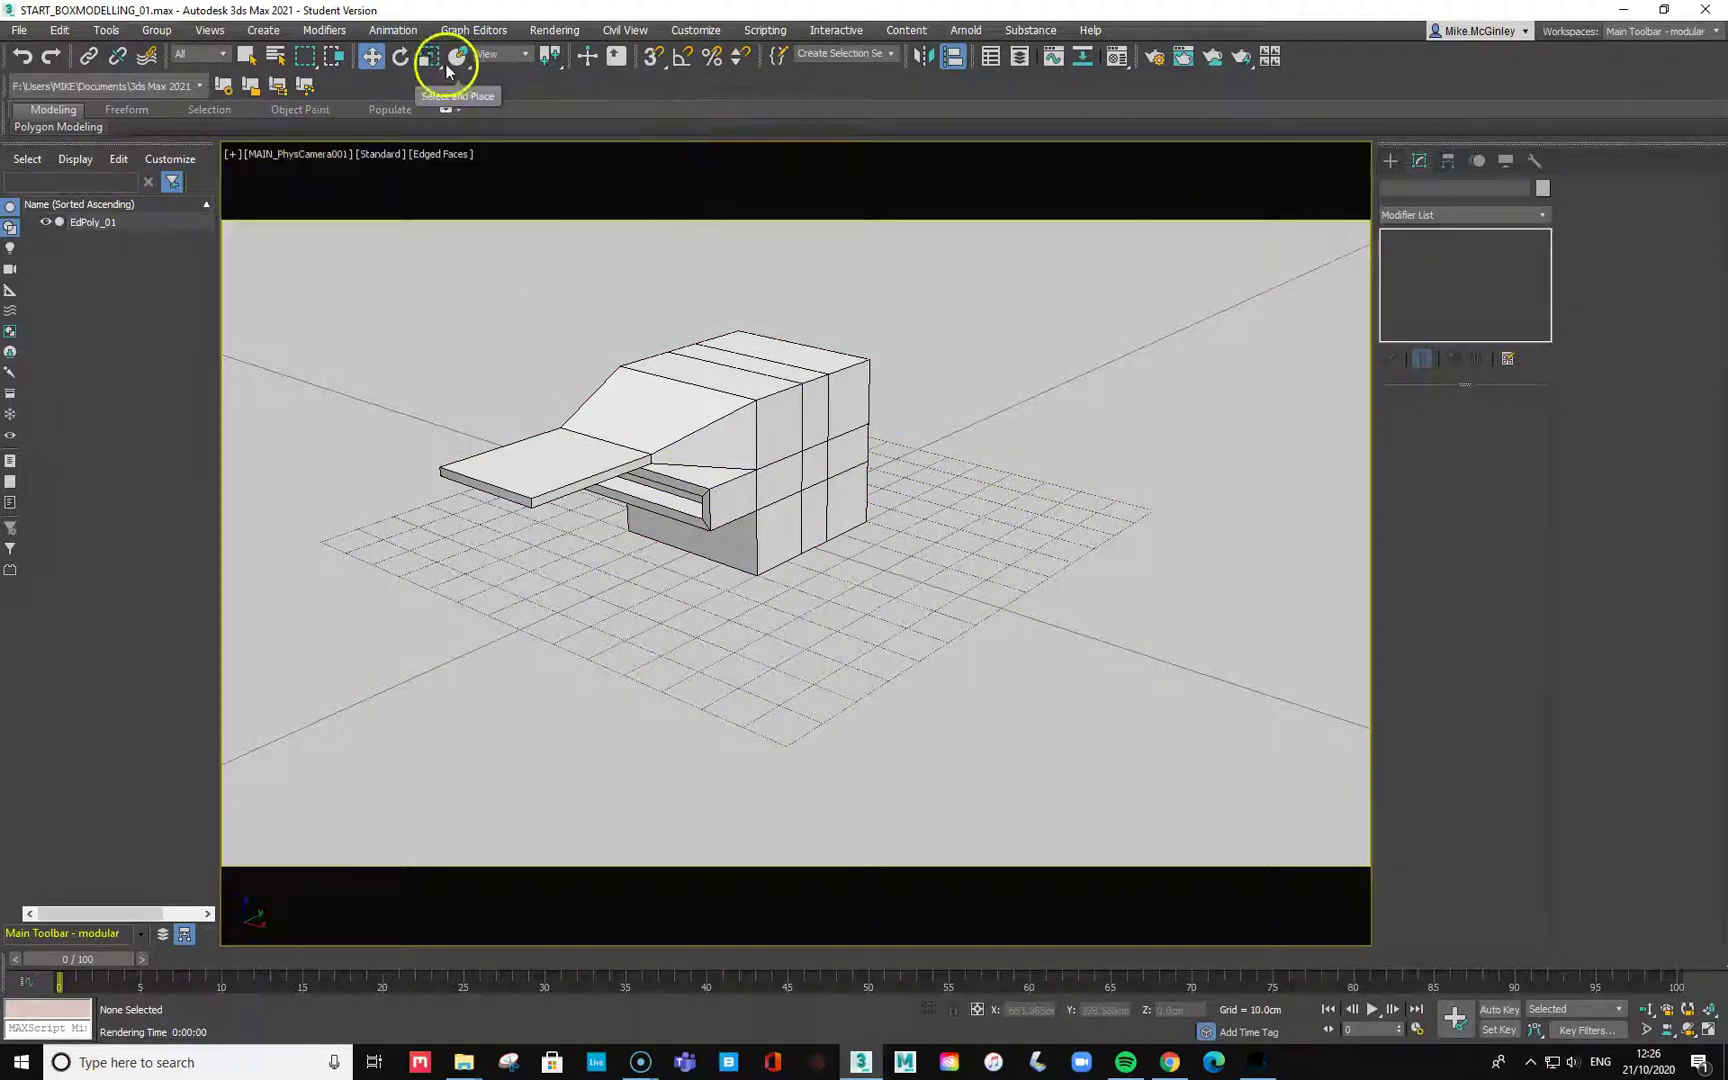
Clone EdPoly_01 as a single copy named EdPoly_002, offset about 110 cm along the X axis.
click(779, 397)
mouse_move(802, 528)
shift+mouse_down()
mouse_move(1225, 655)
mouse_move(1220, 668)
shift+mouse_up()
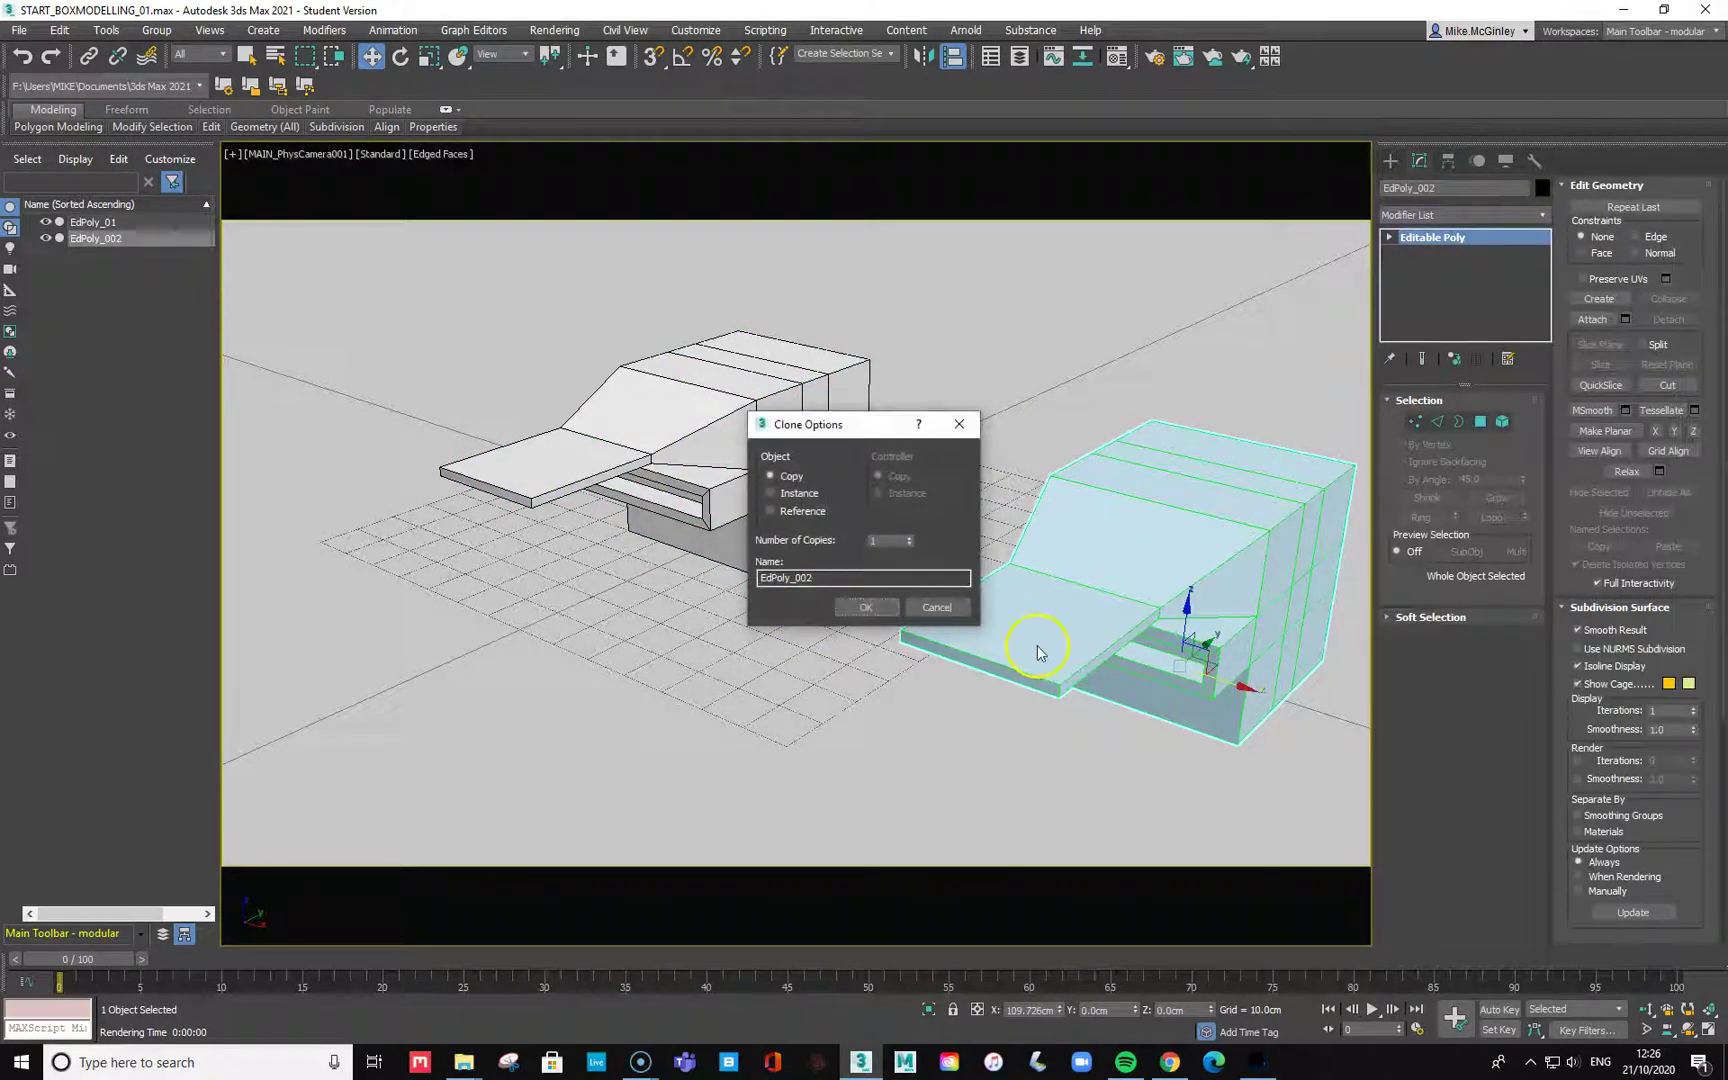
click(866, 607)
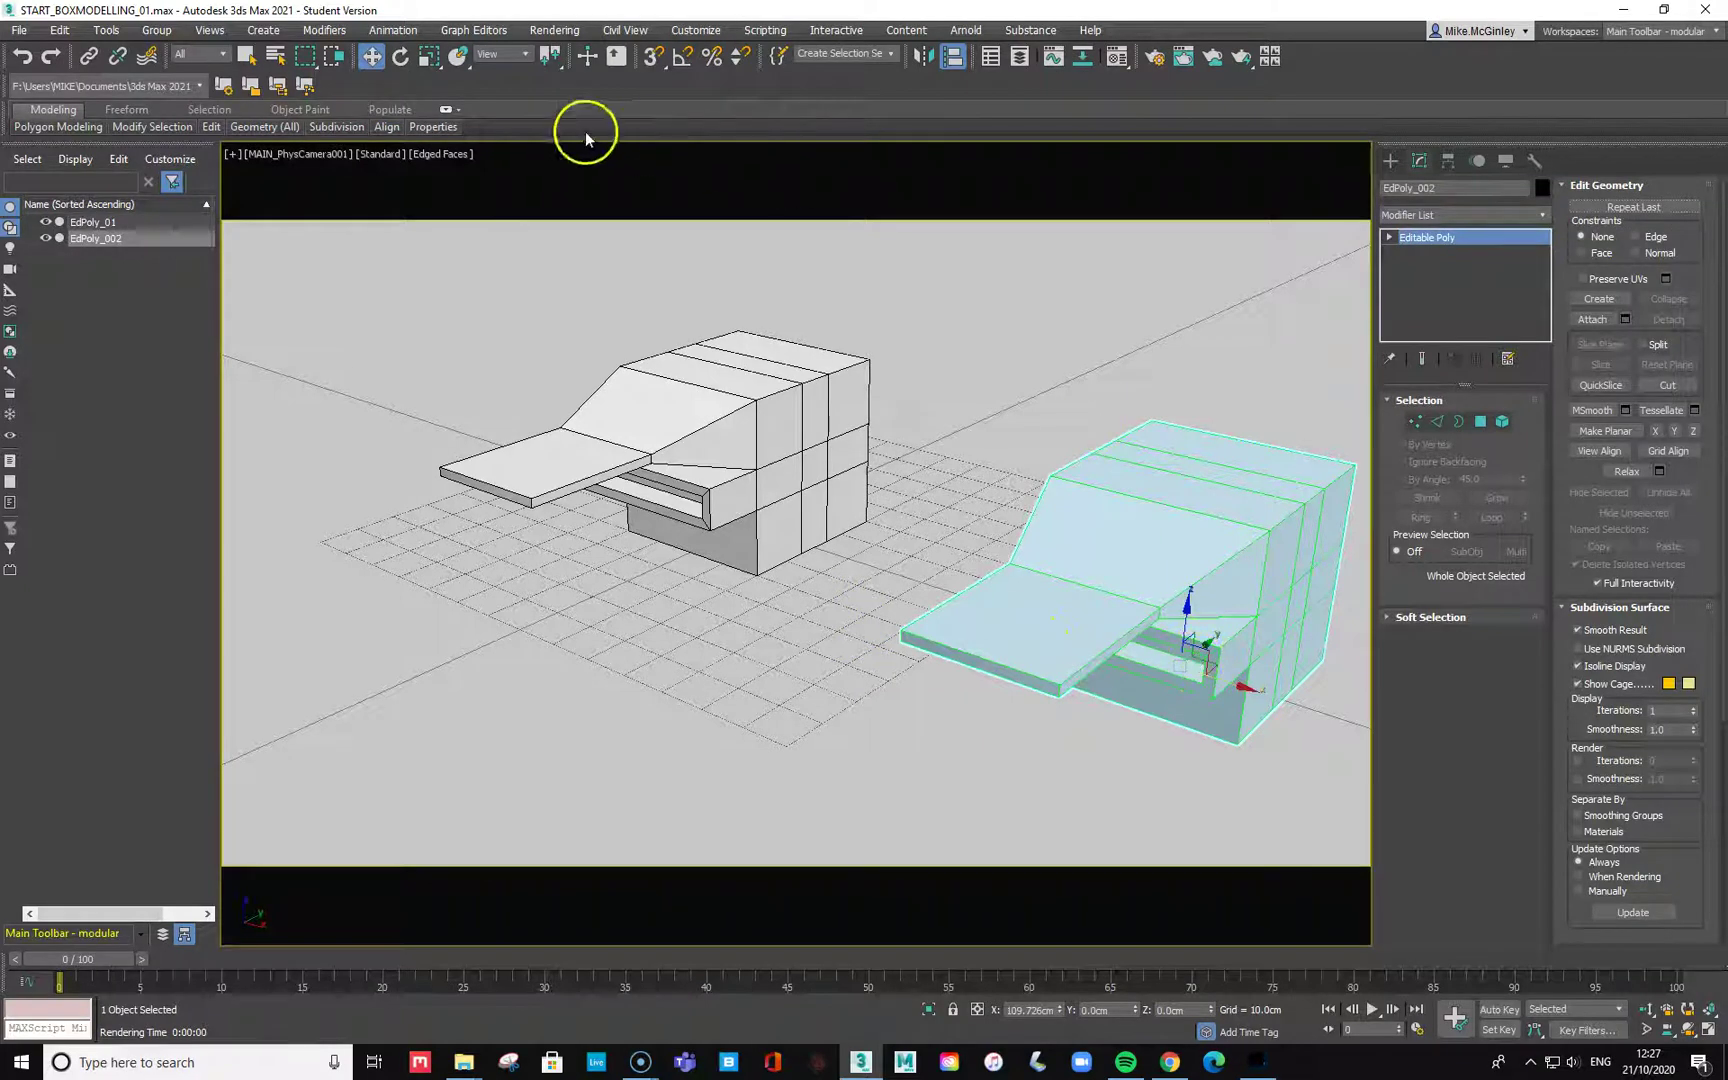
Rotate EdPoly_002 180 degrees about the Z axis with angle snap, leaving the snap off when finished.
click(685, 60)
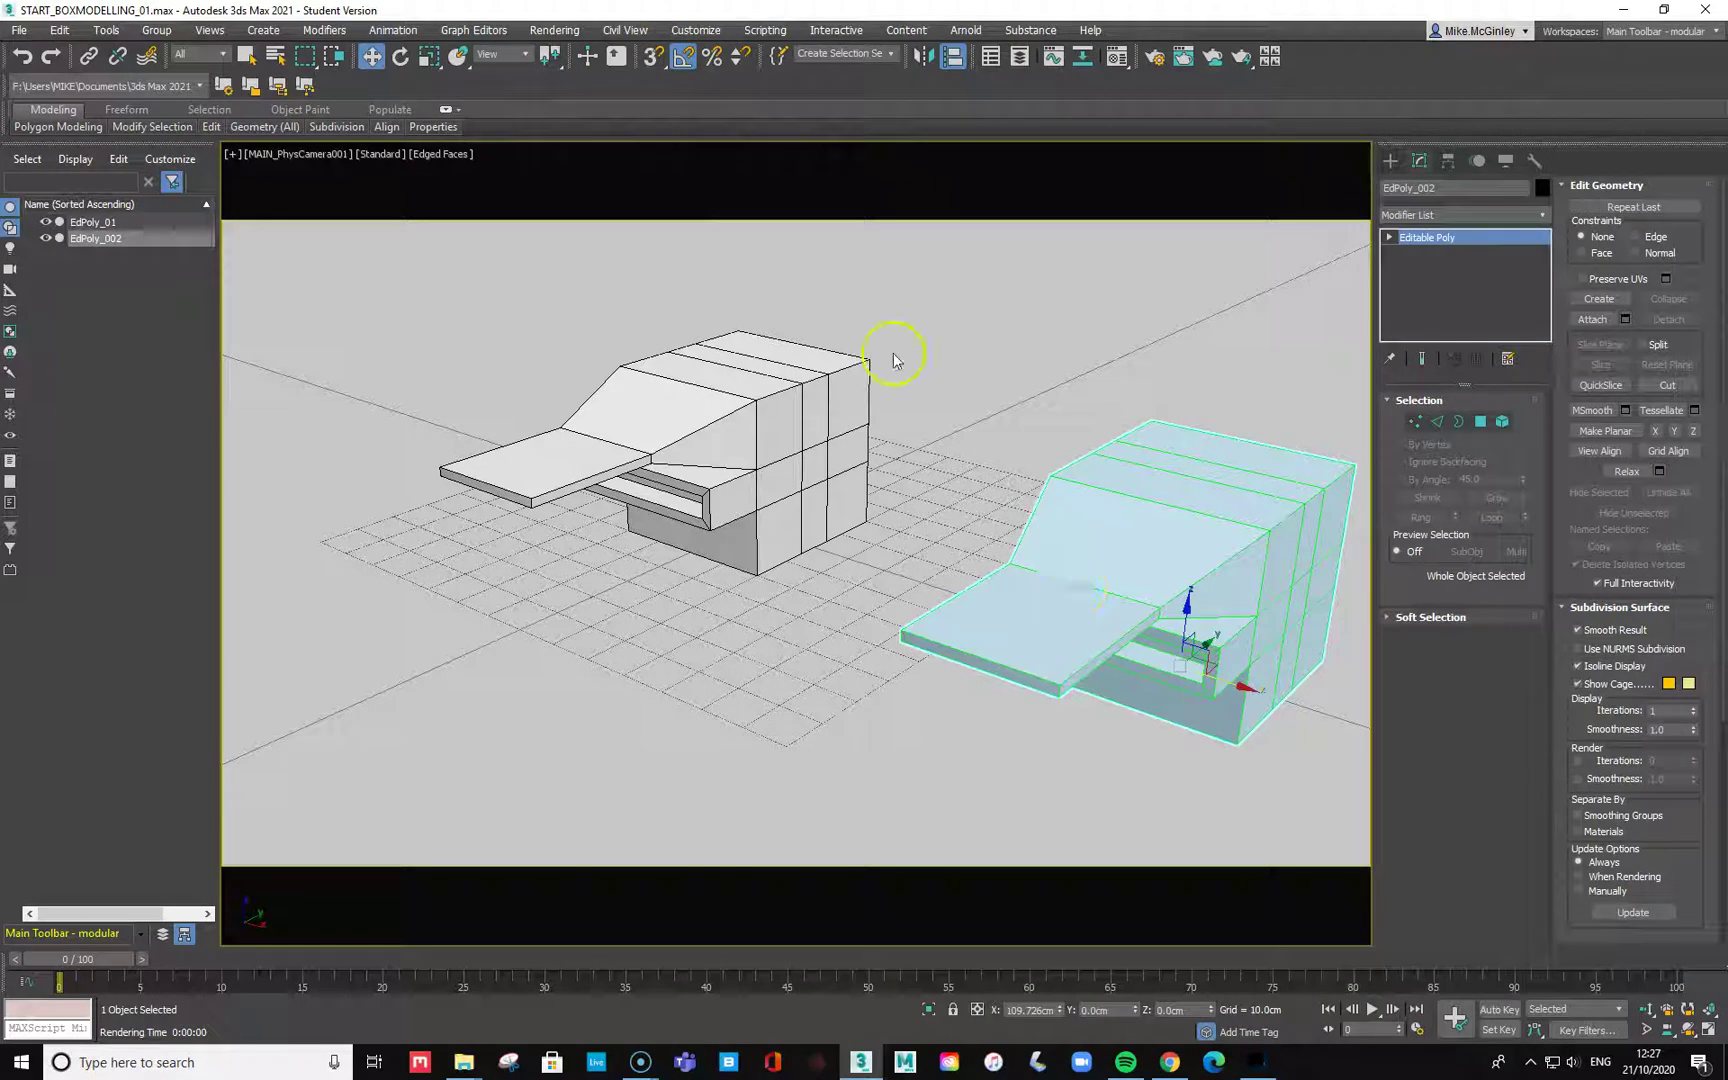
key(e)
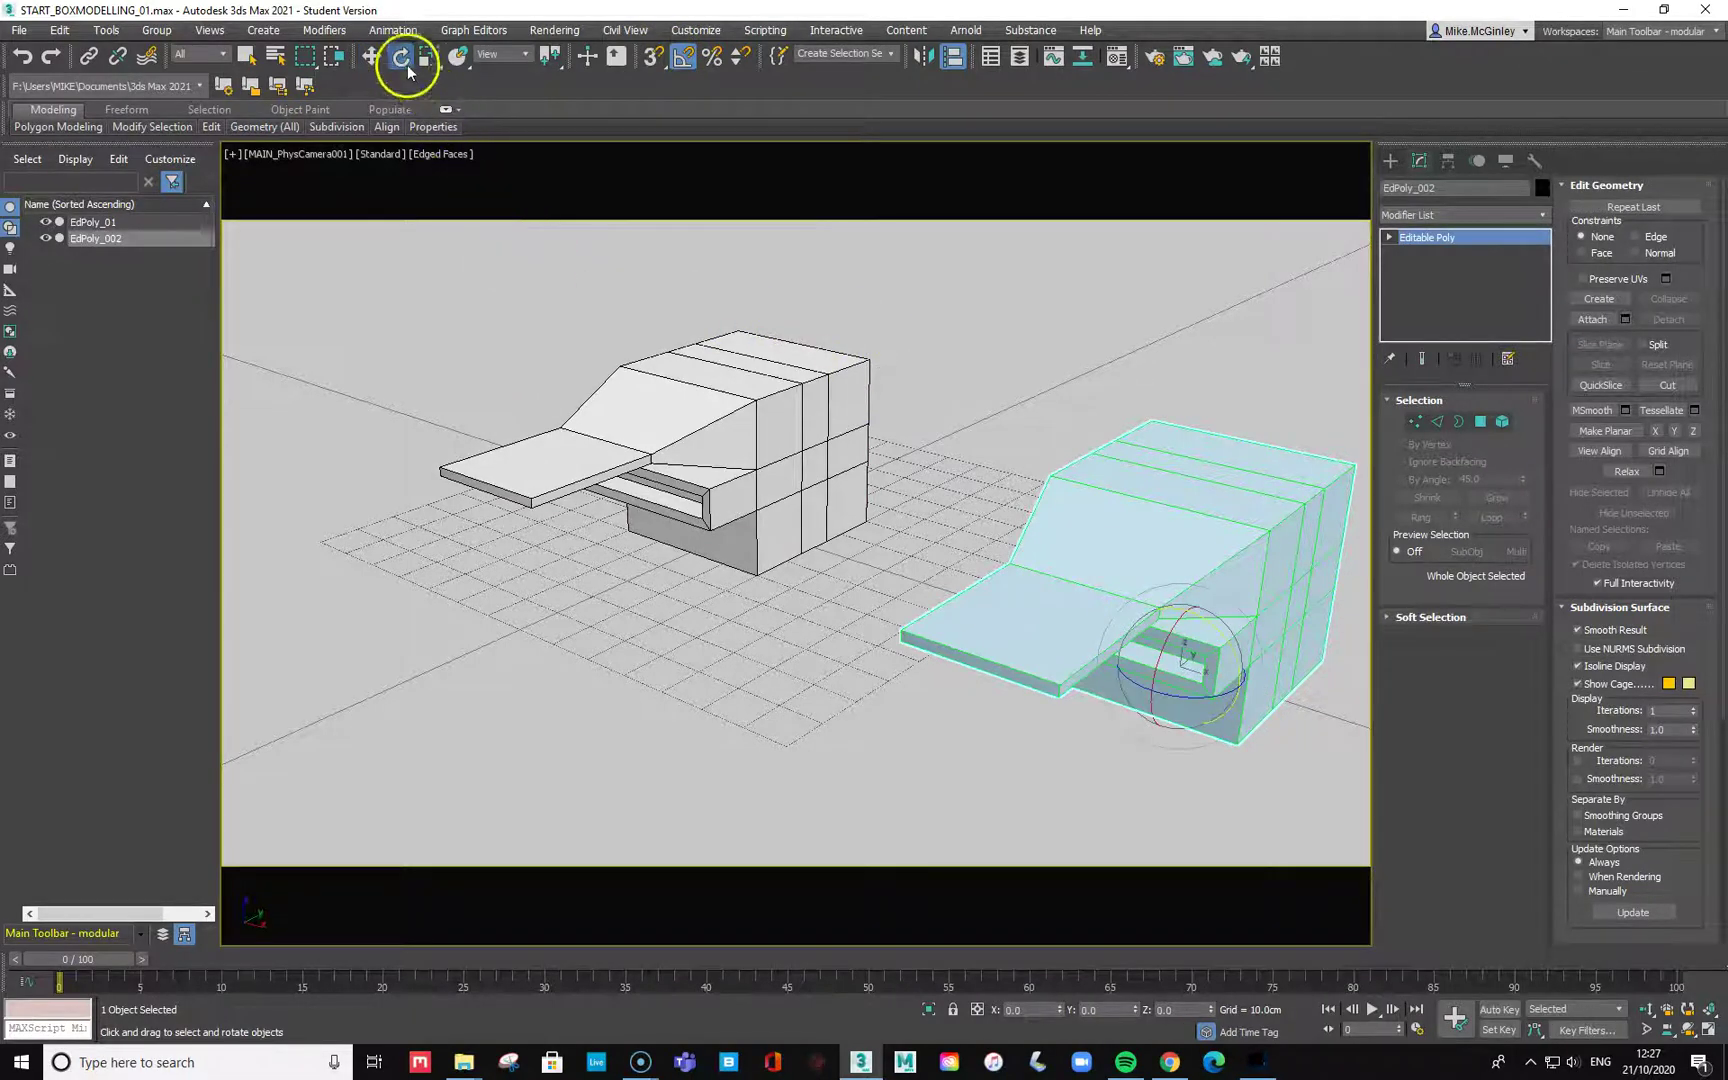
drag(1169, 702, 1346, 683)
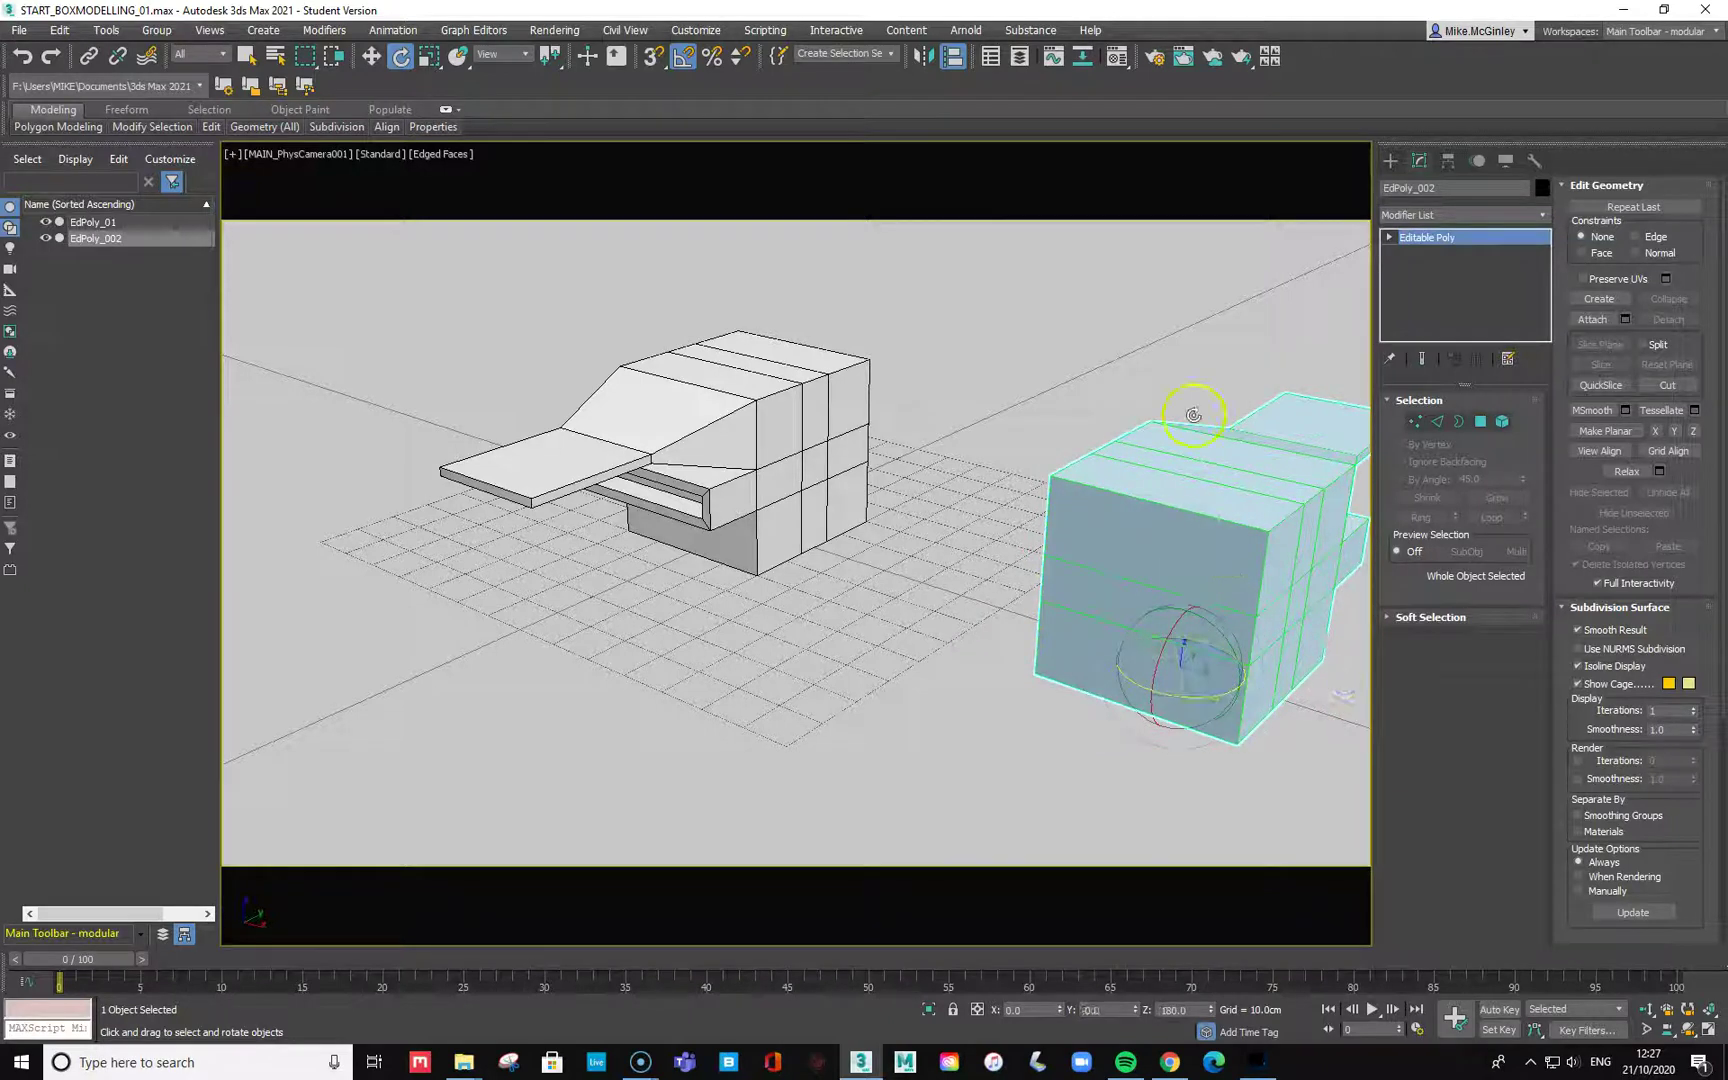
click(680, 58)
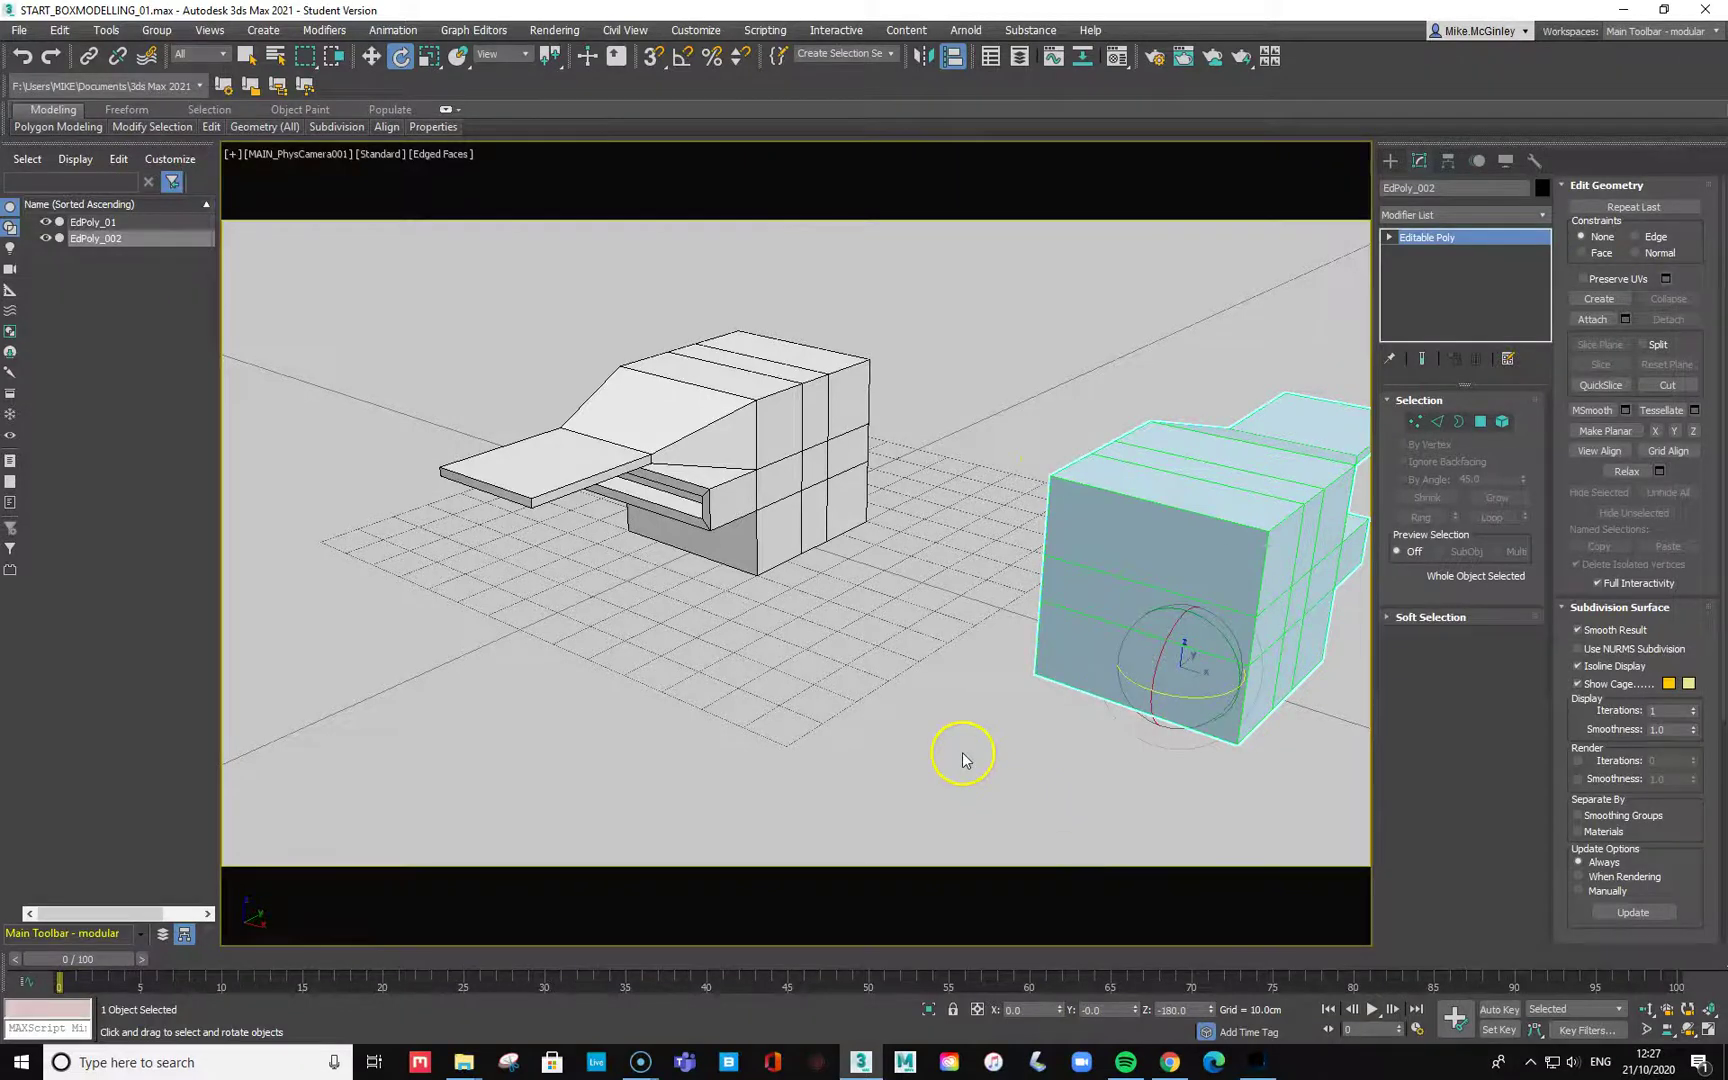
Move EdPoly_002 in the Top view so its slab end lines up facing the slab end of EdPoly_01.
key(t)
scroll(914, 582, down, 5)
scroll(913, 589, up, 3)
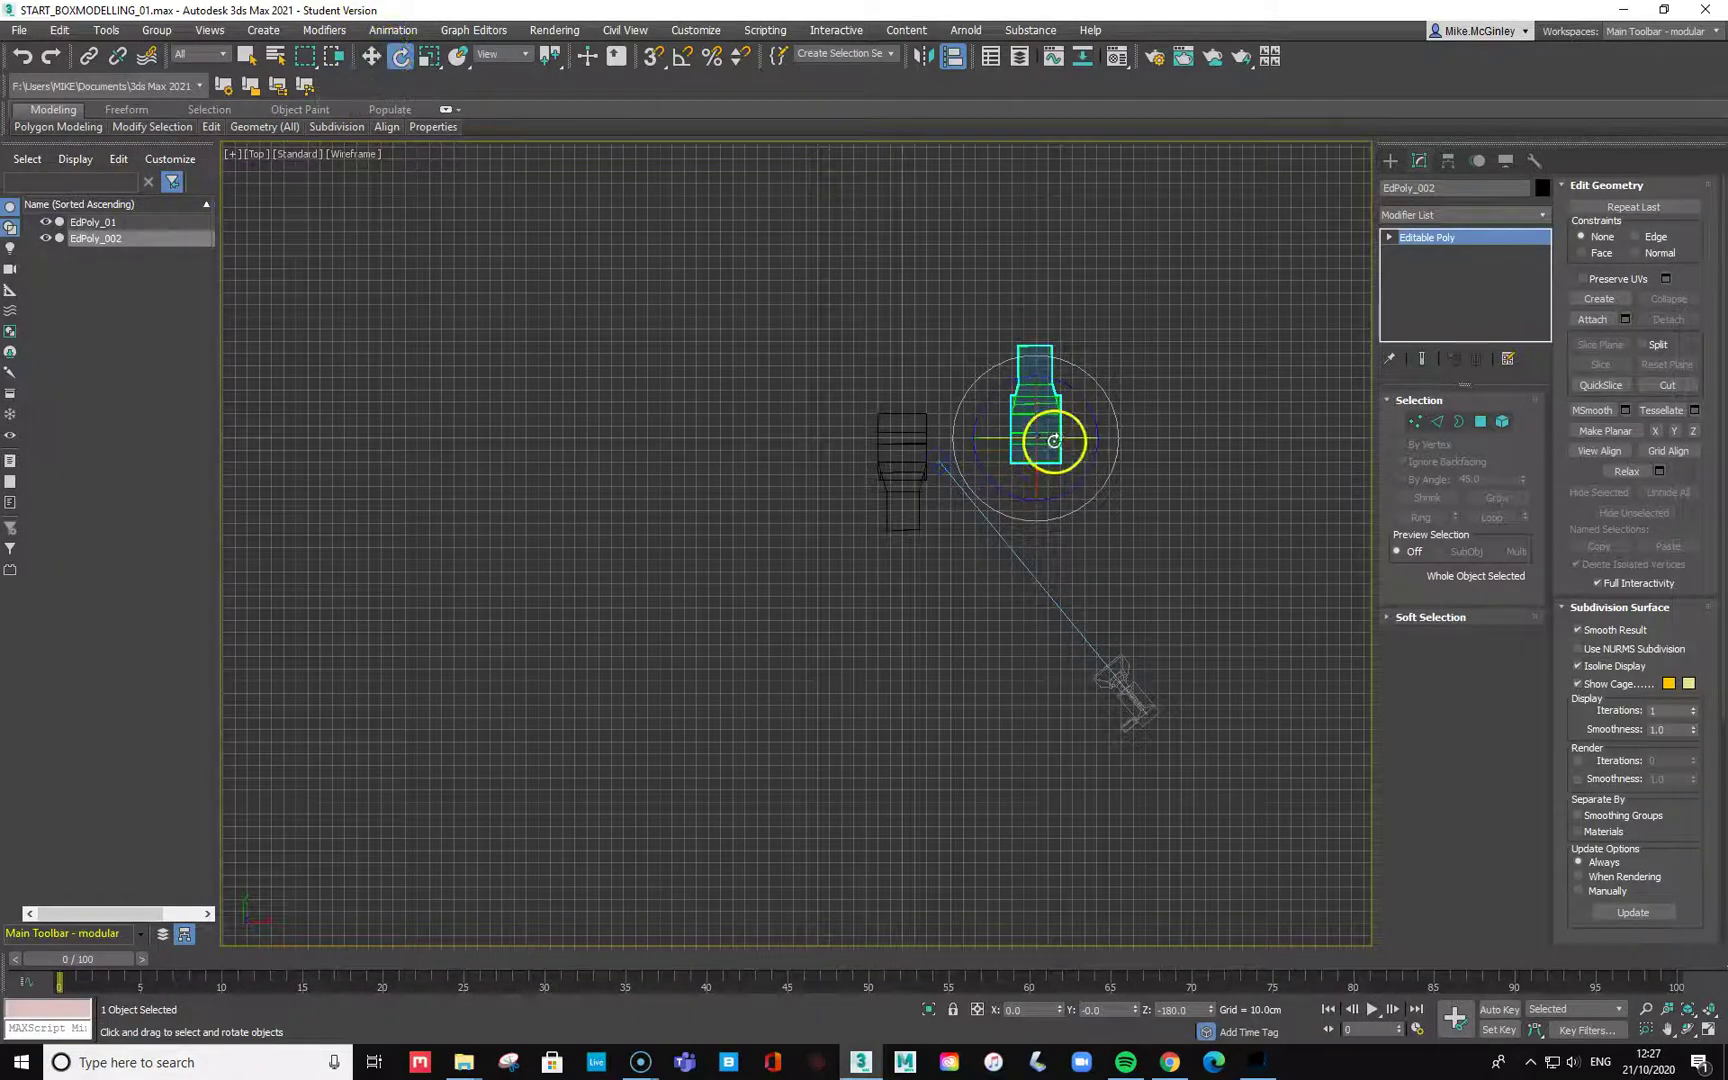
key(w)
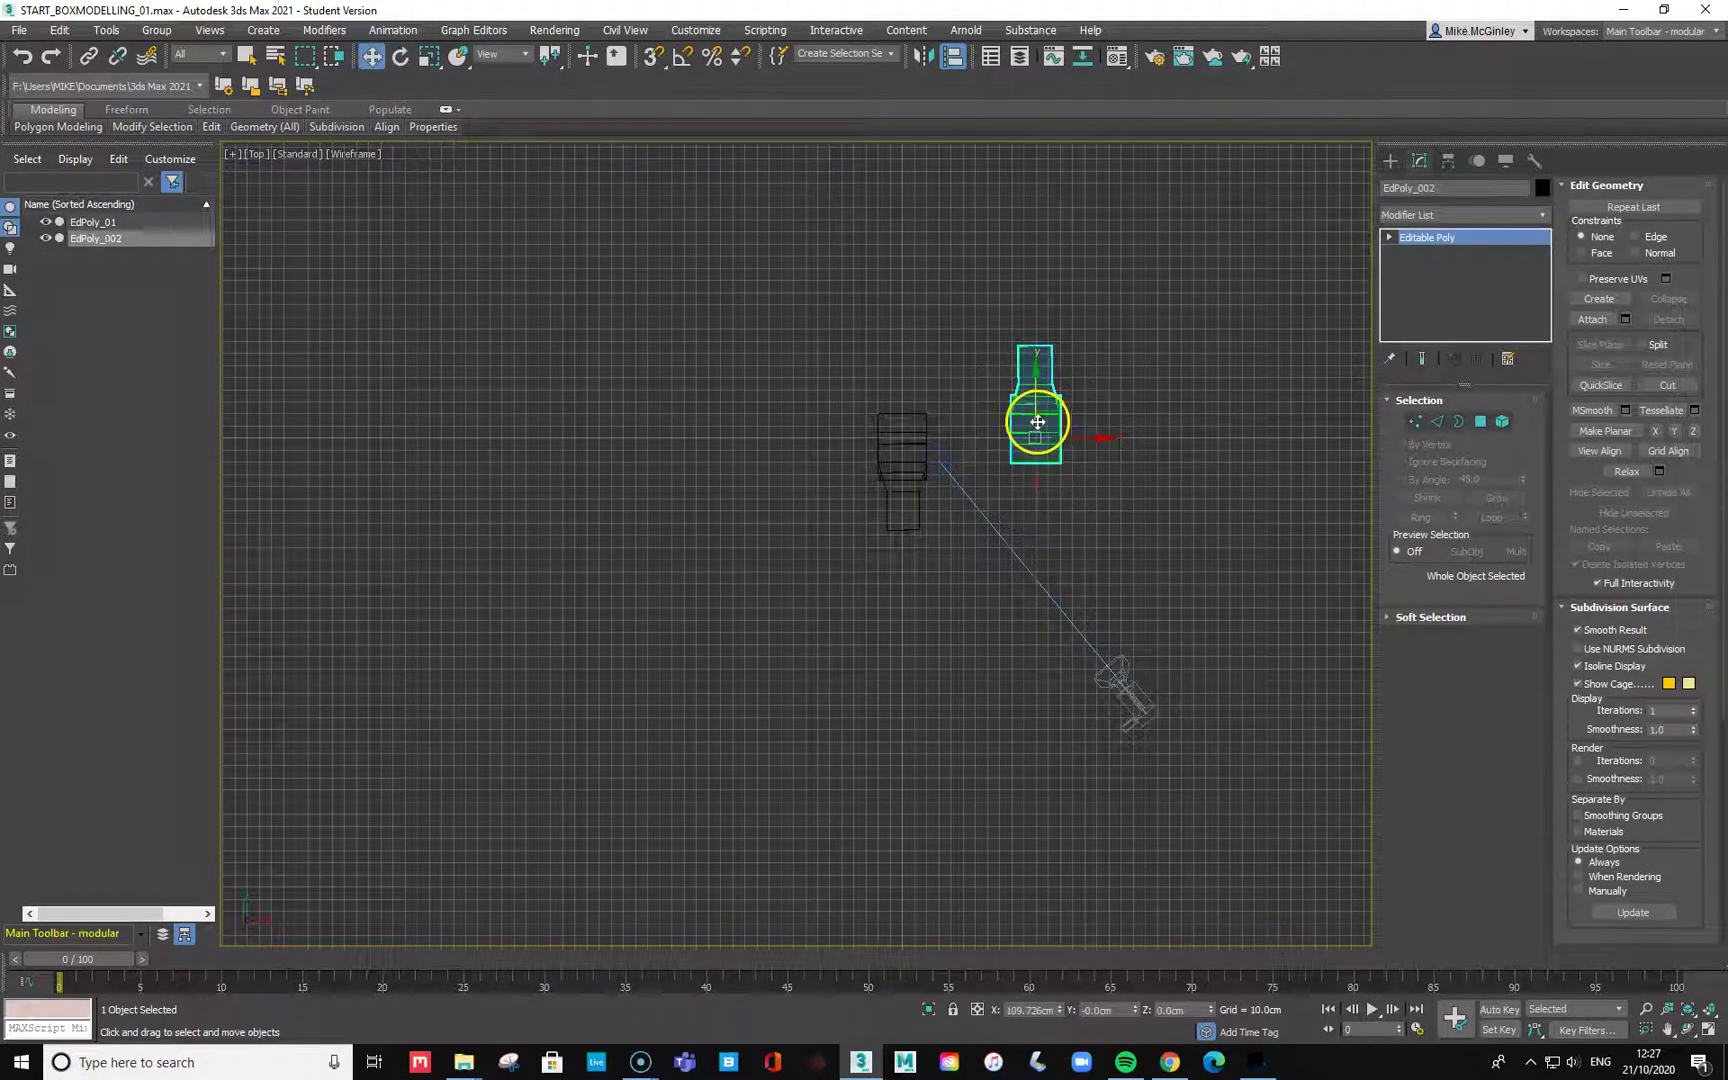
drag(1037, 412, 856, 663)
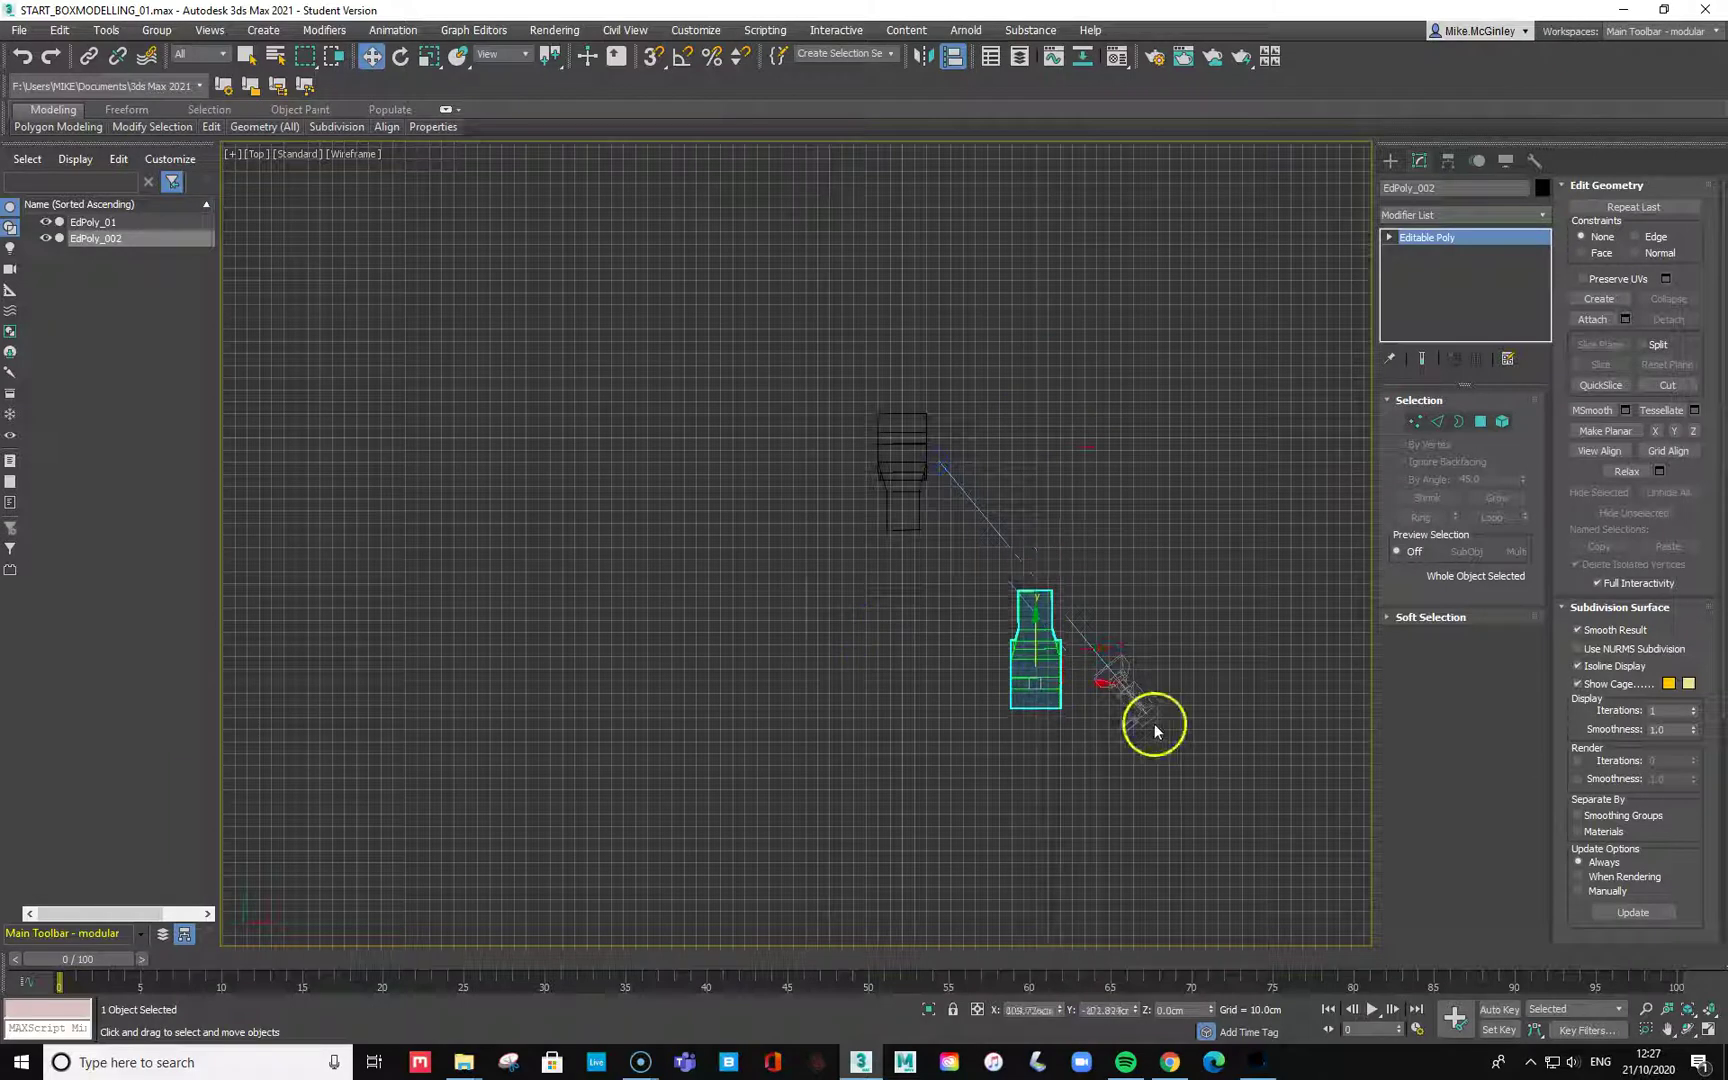
drag(1076, 687, 947, 682)
scroll(947, 680, up, 4)
scroll(947, 680, up, 2)
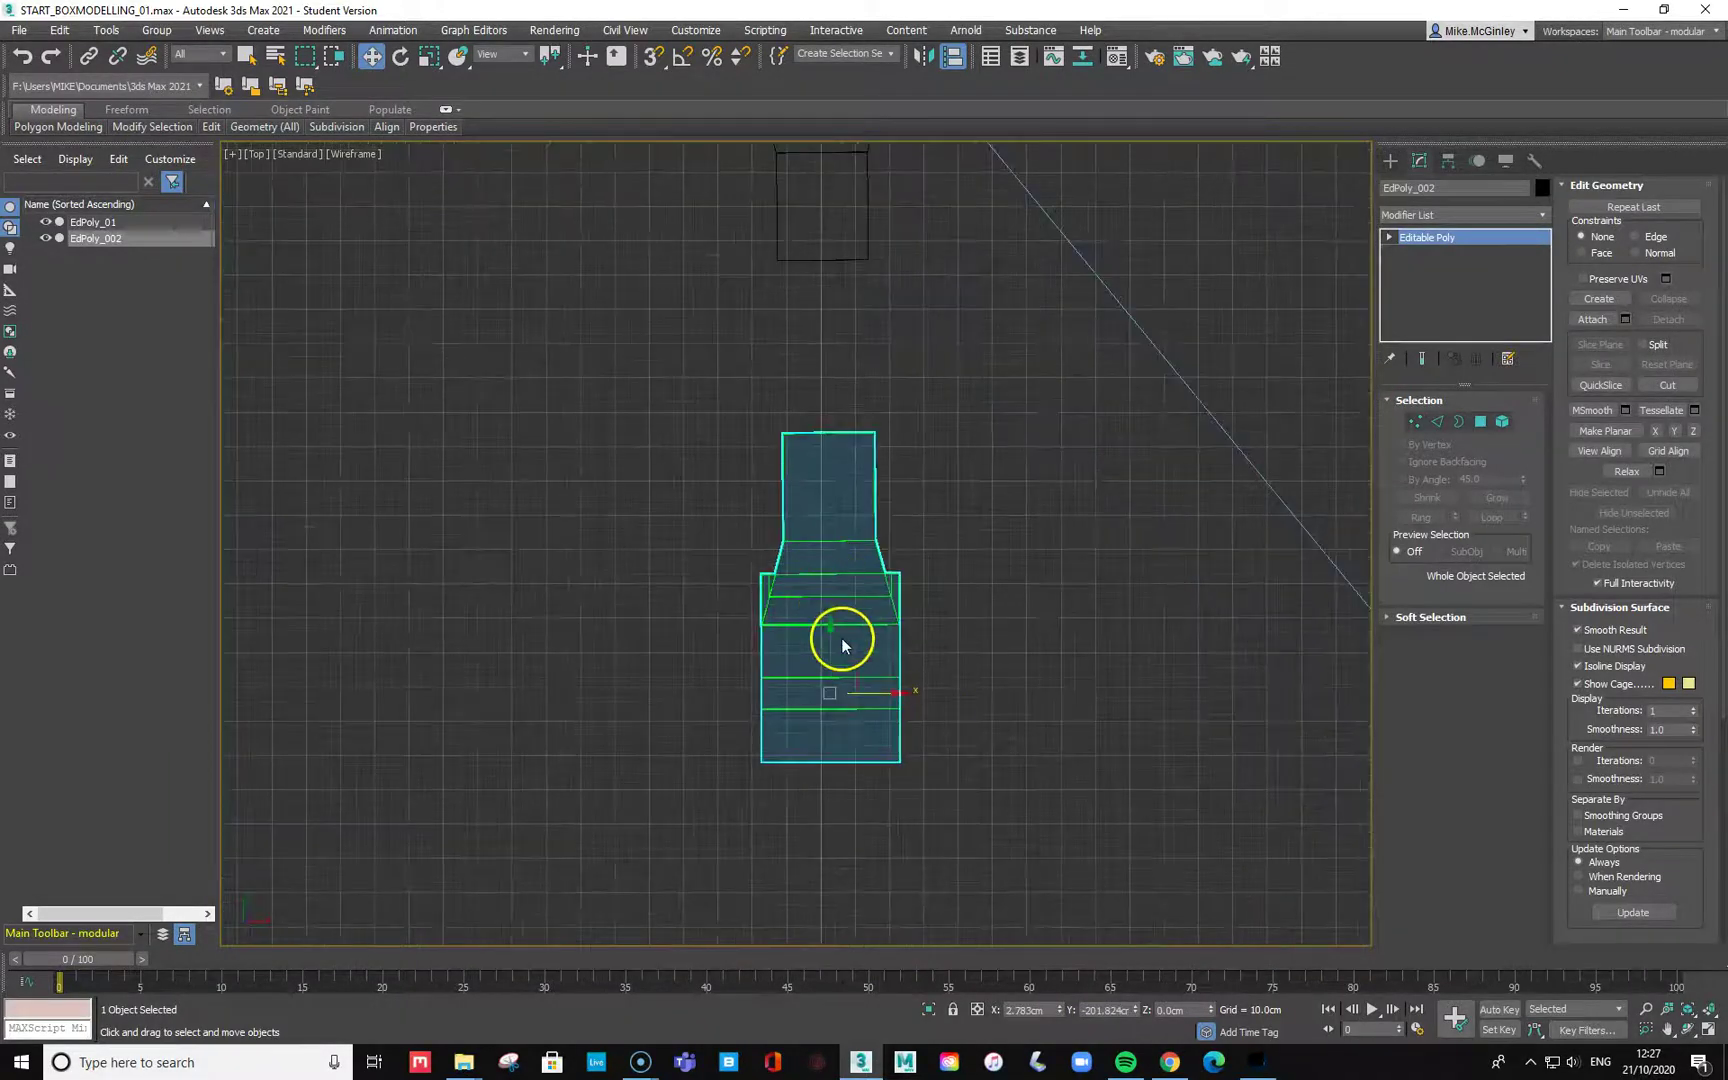
drag(826, 647, 816, 473)
drag(895, 527, 887, 529)
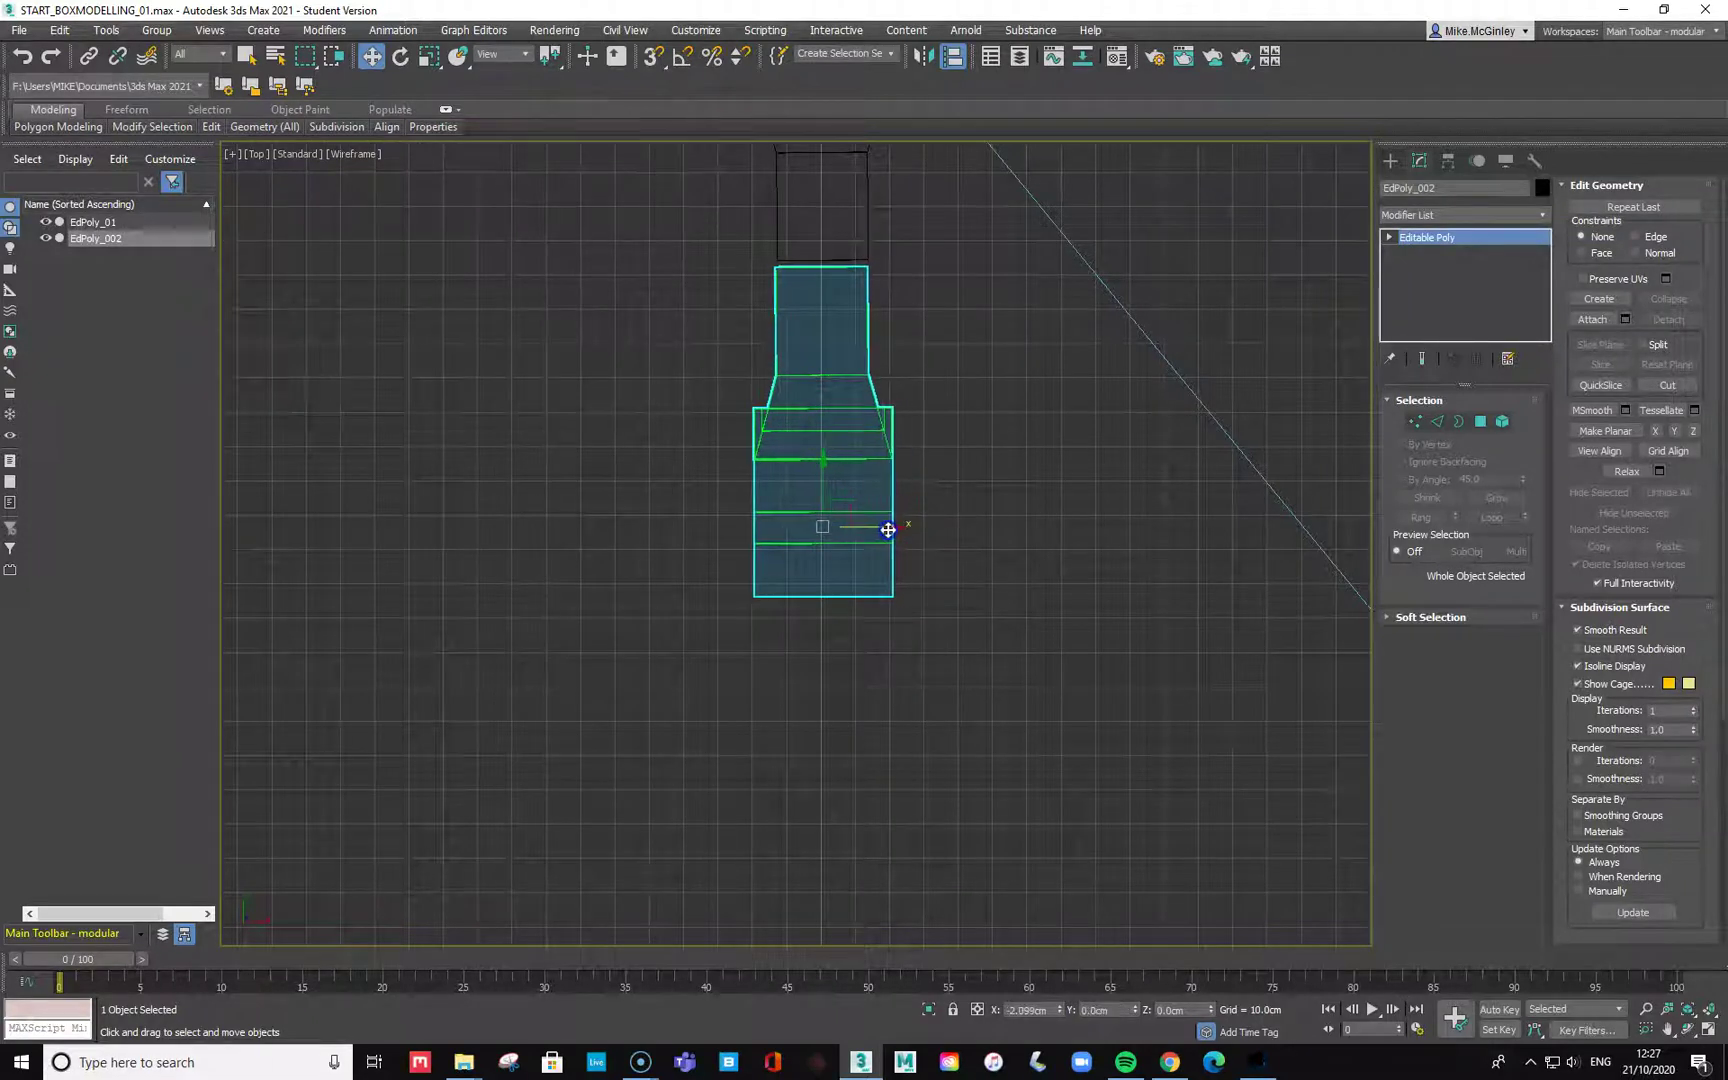
Check the absolute rotation values of EdPoly_01 and EdPoly_002 in the rotate transform type-in.
click(870, 230)
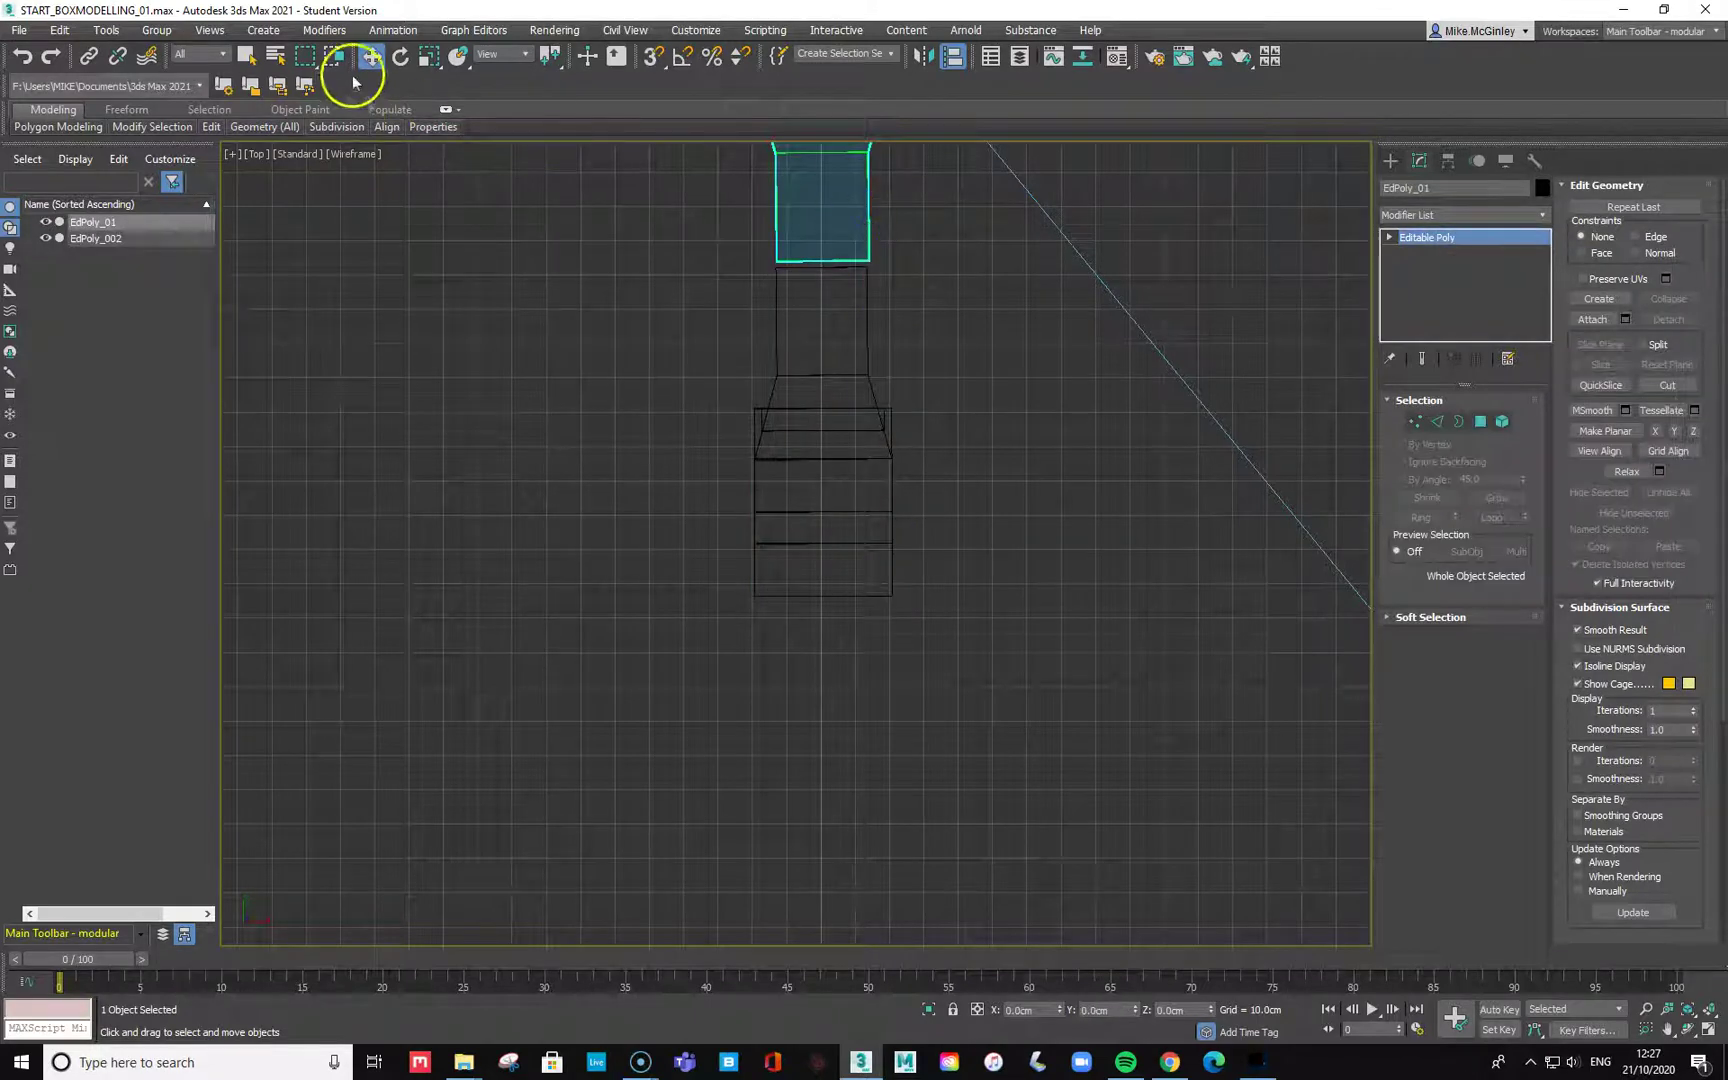
click(408, 55)
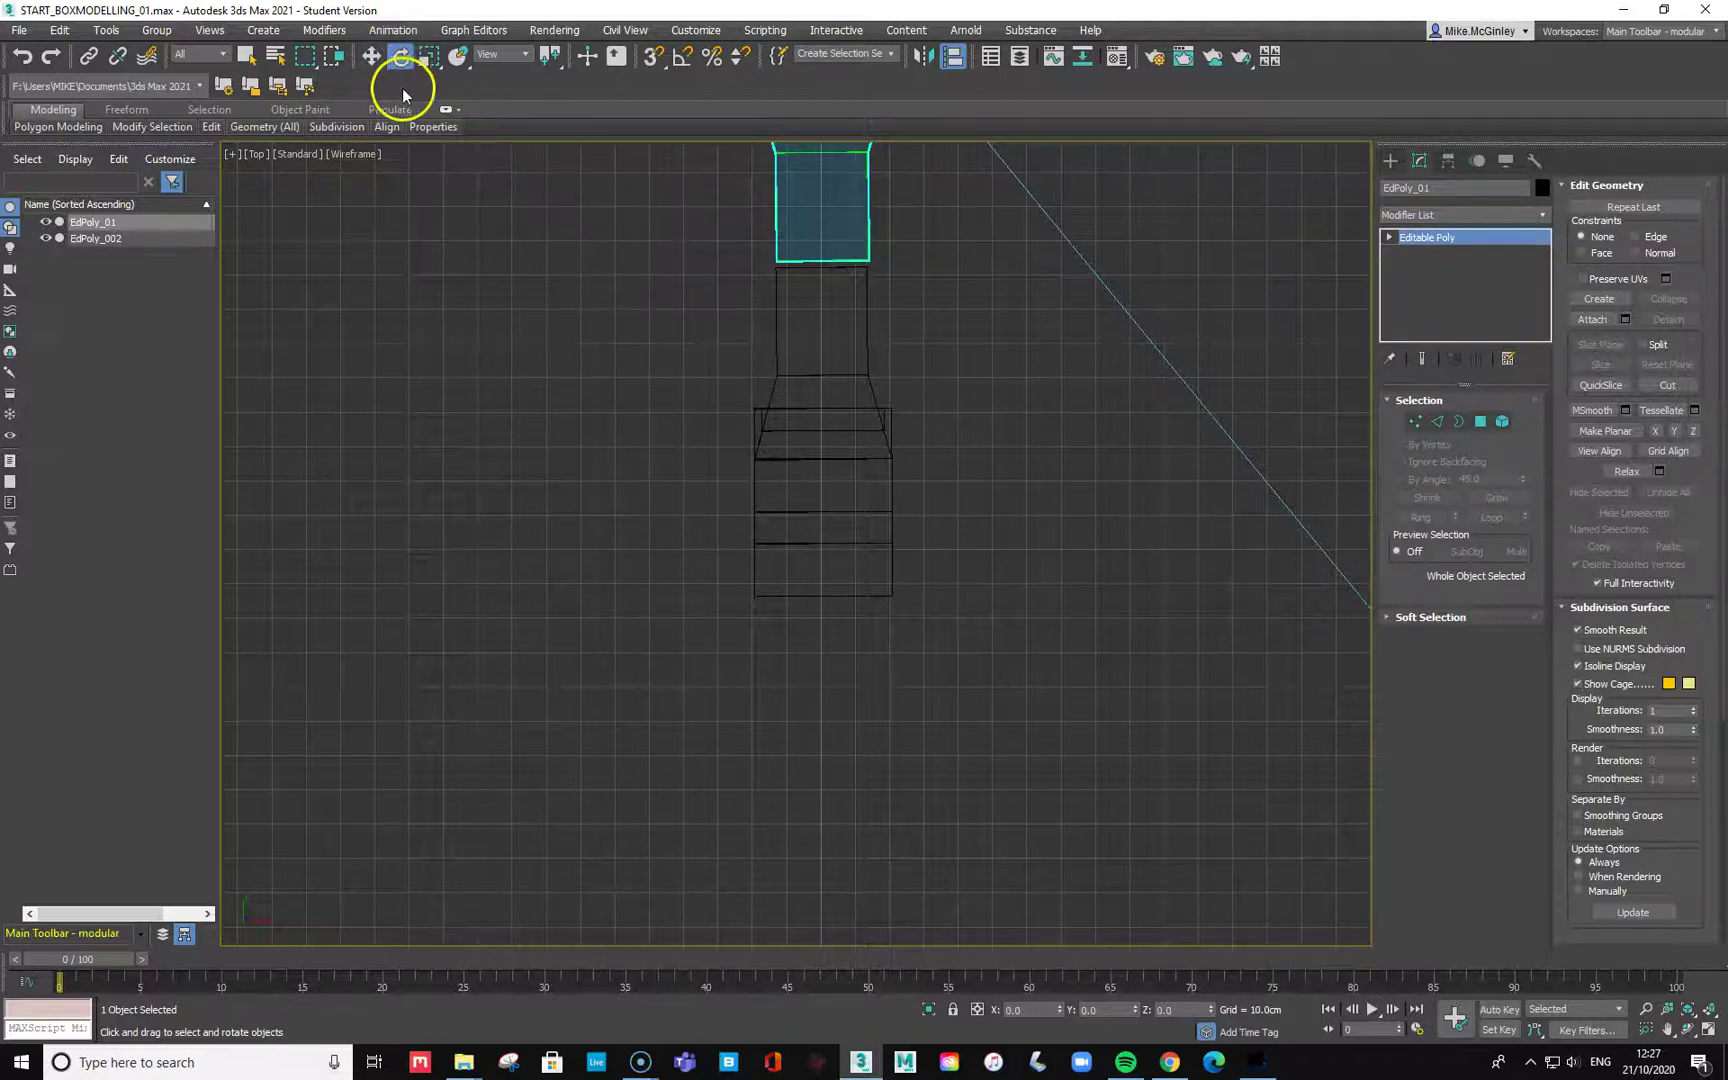
right_click(401, 56)
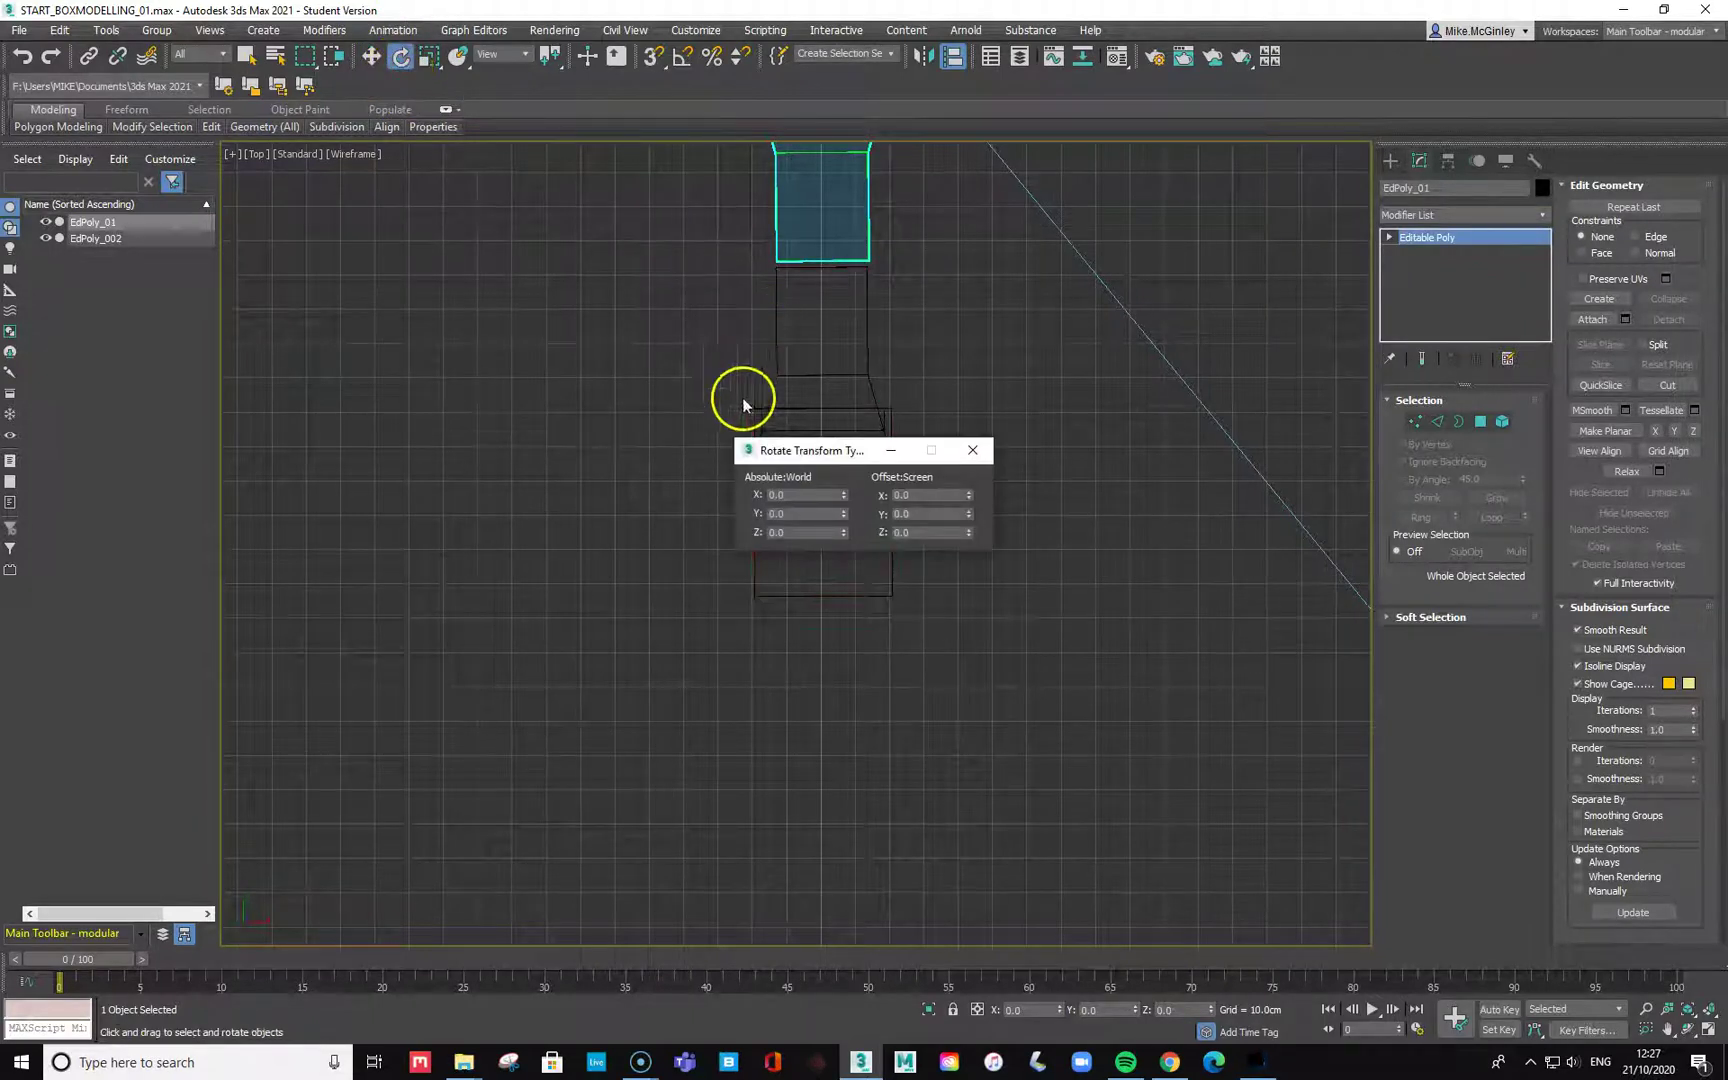
click(975, 450)
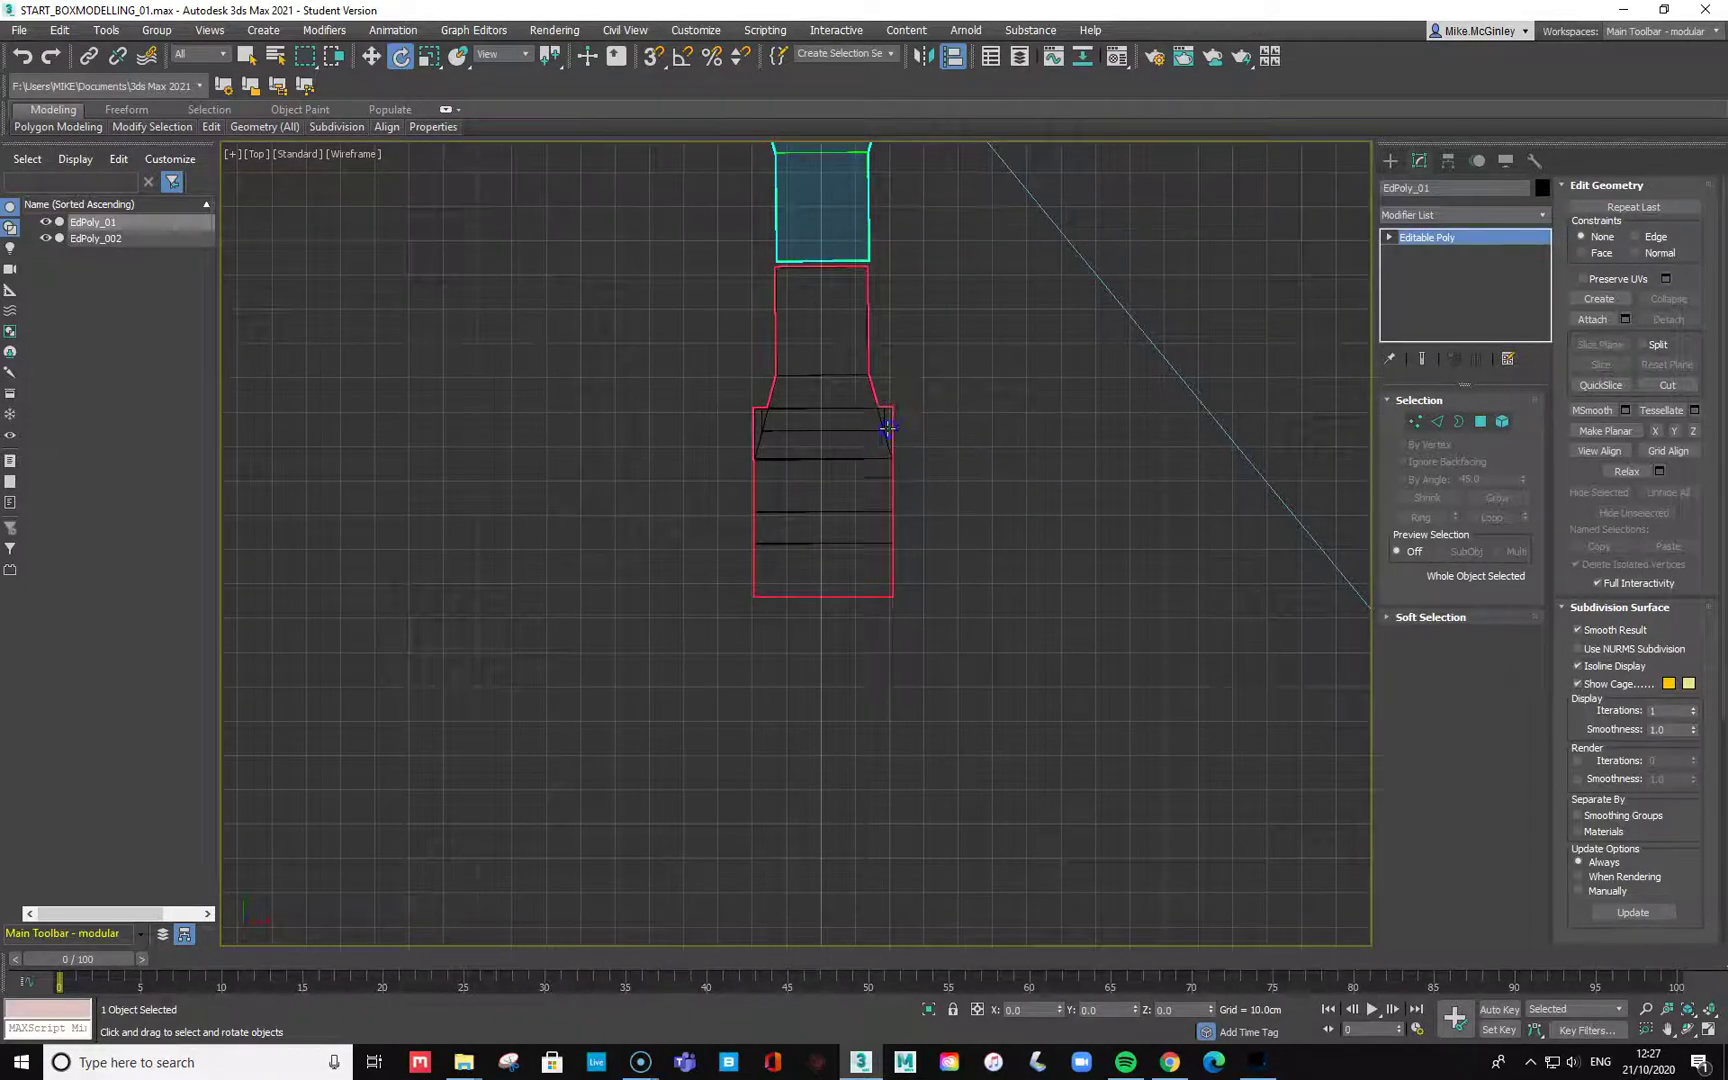
click(891, 430)
right_click(401, 56)
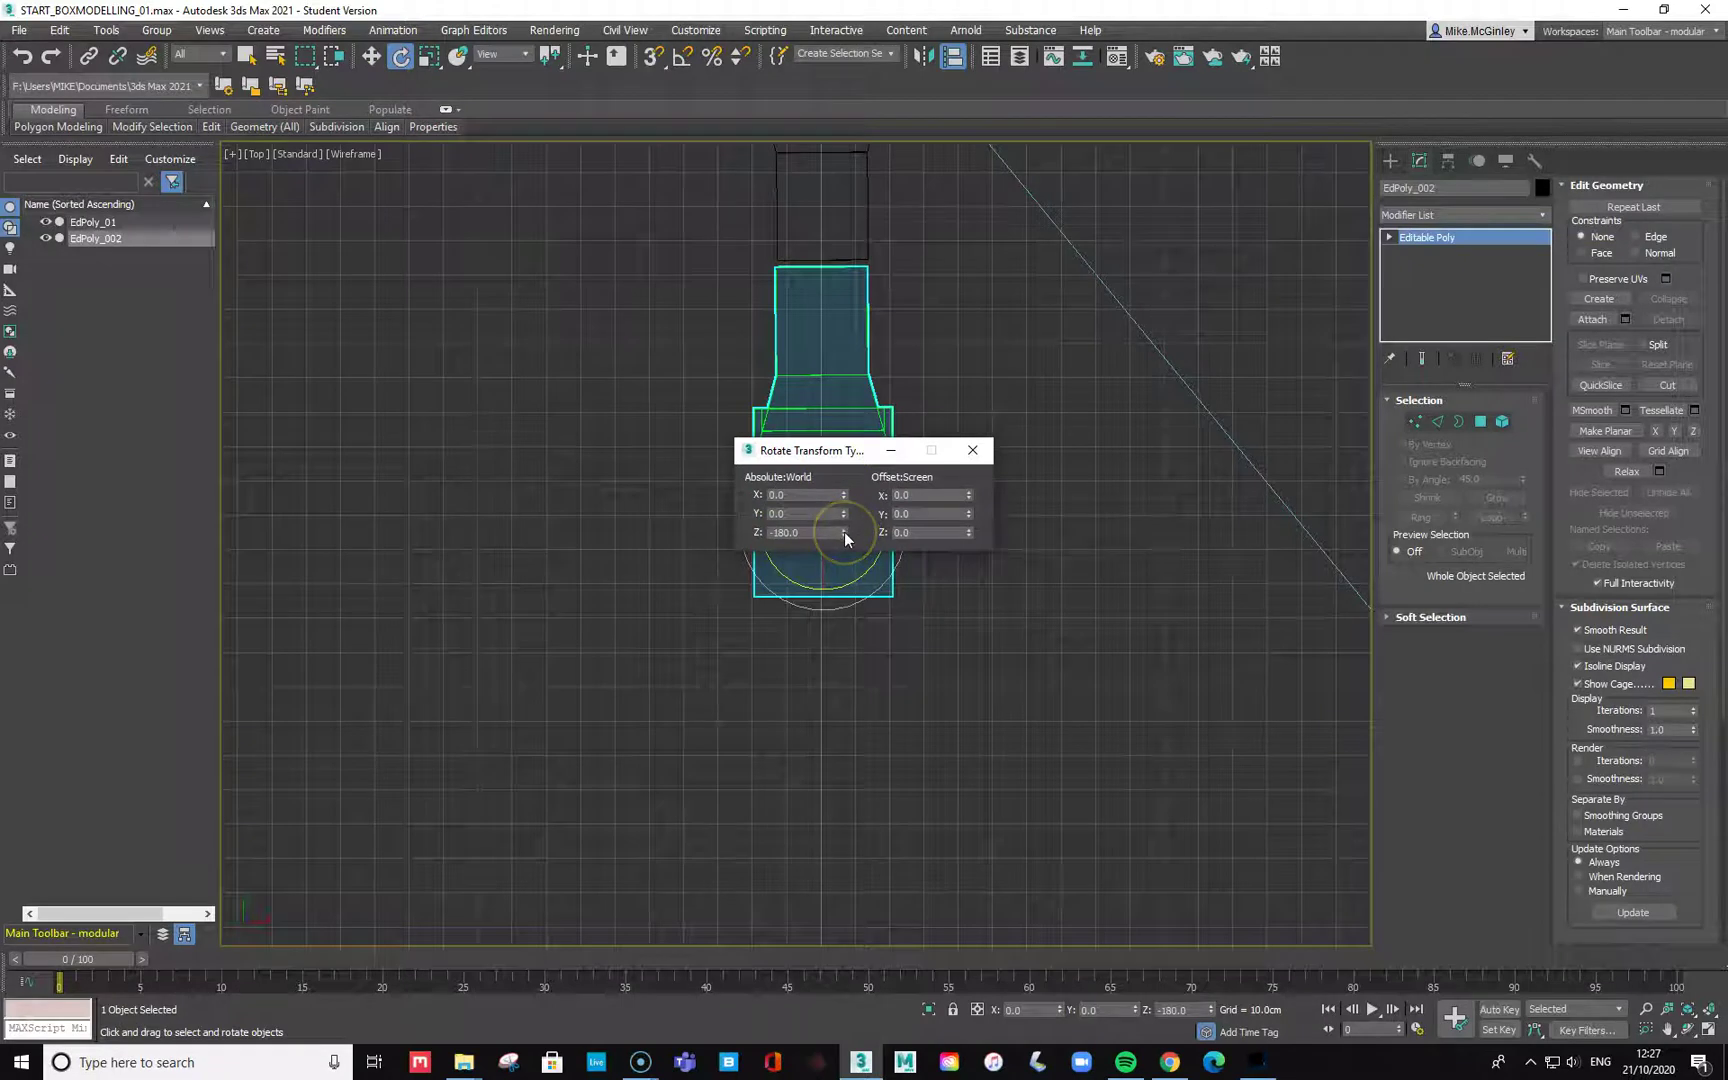
click(972, 450)
Shift EdPoly_002 slightly along X and rotate it freehand about Z to about 179 degrees in the Top view.
scroll(975, 458, up, 4)
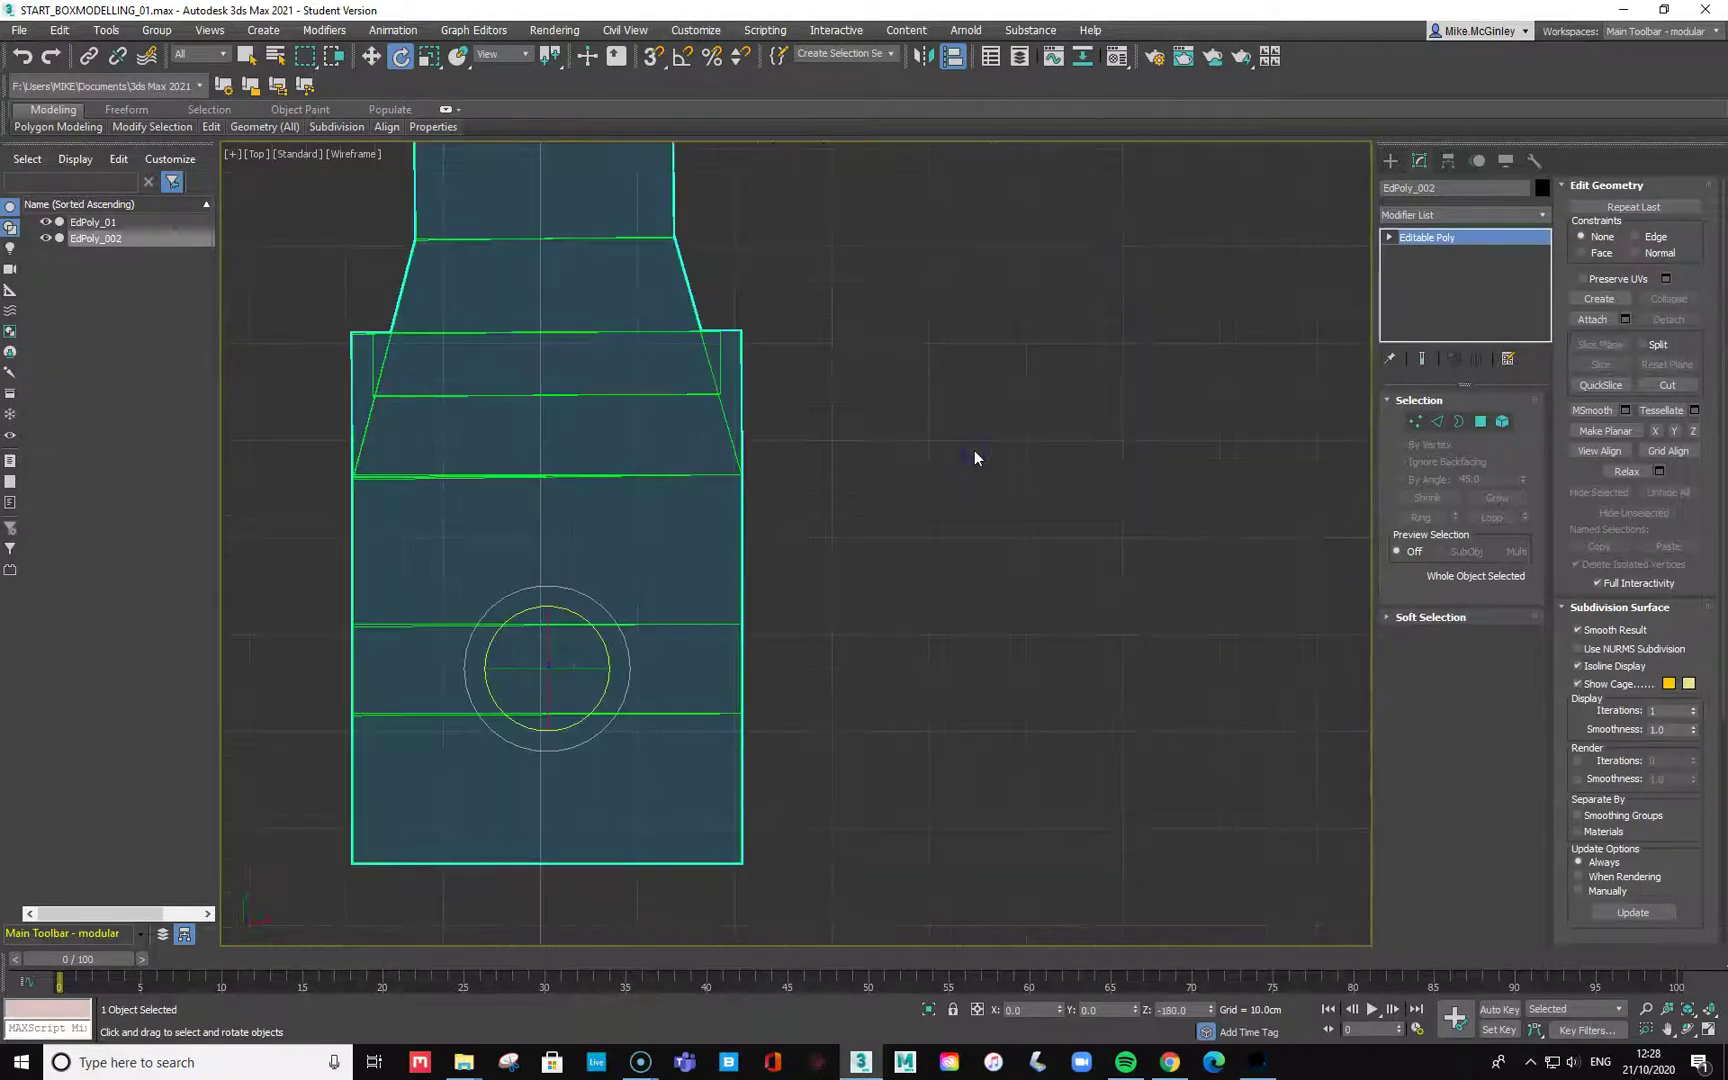
scroll(973, 450, down, 4)
mouse_move(914, 308)
alt+middle_down()
mouse_move(926, 374)
mouse_move(920, 330)
alt+middle_up()
key(t)
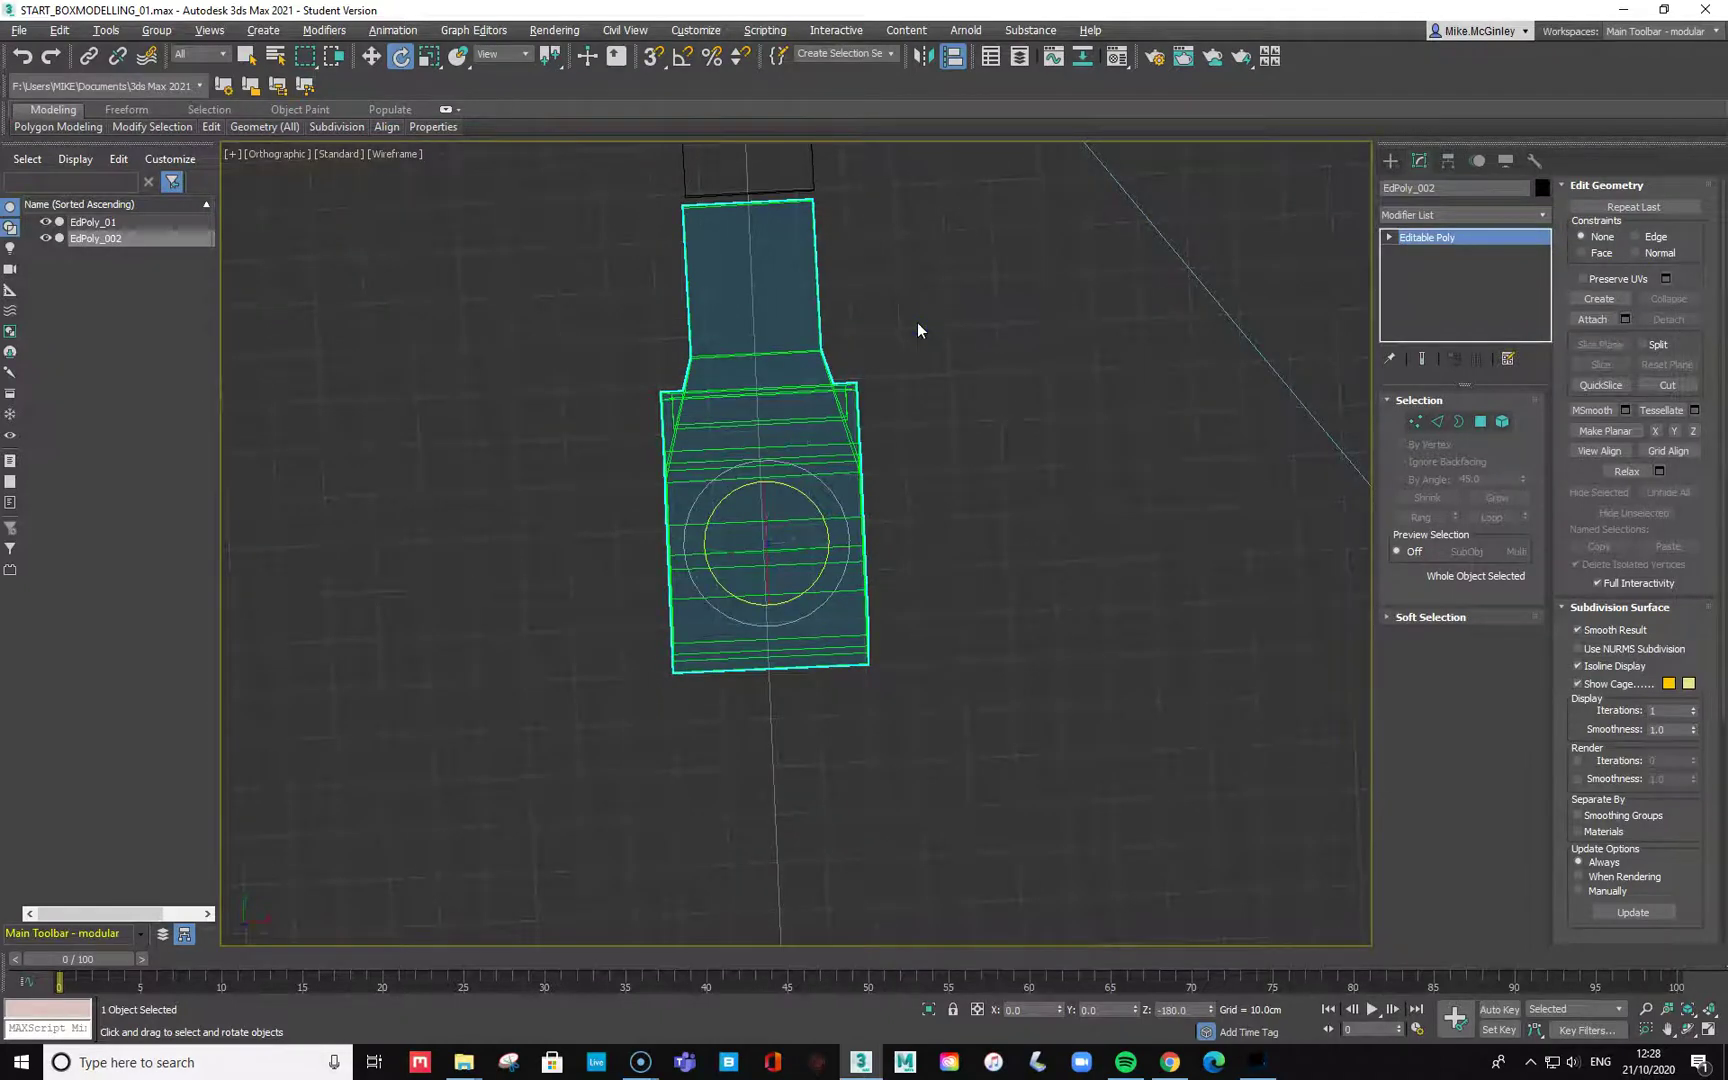
scroll(933, 339, up, 2)
scroll(1014, 556, up, 2)
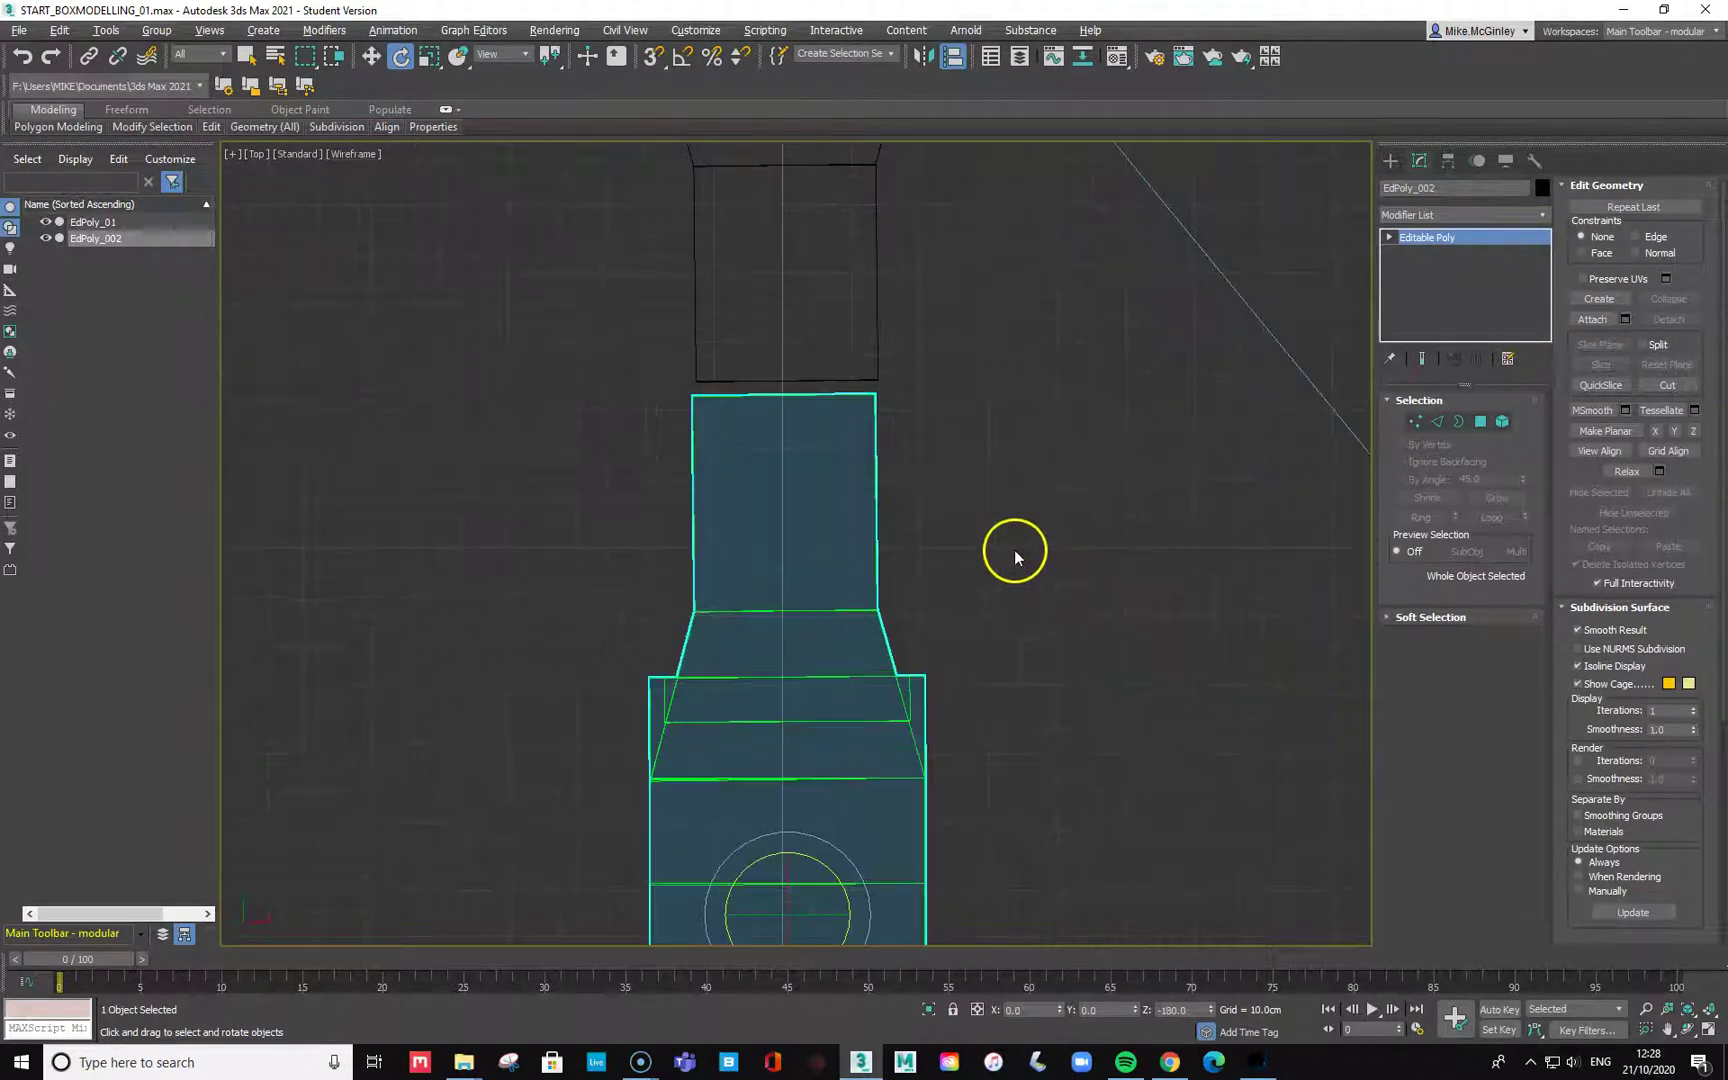
key(w)
drag(854, 903, 857, 913)
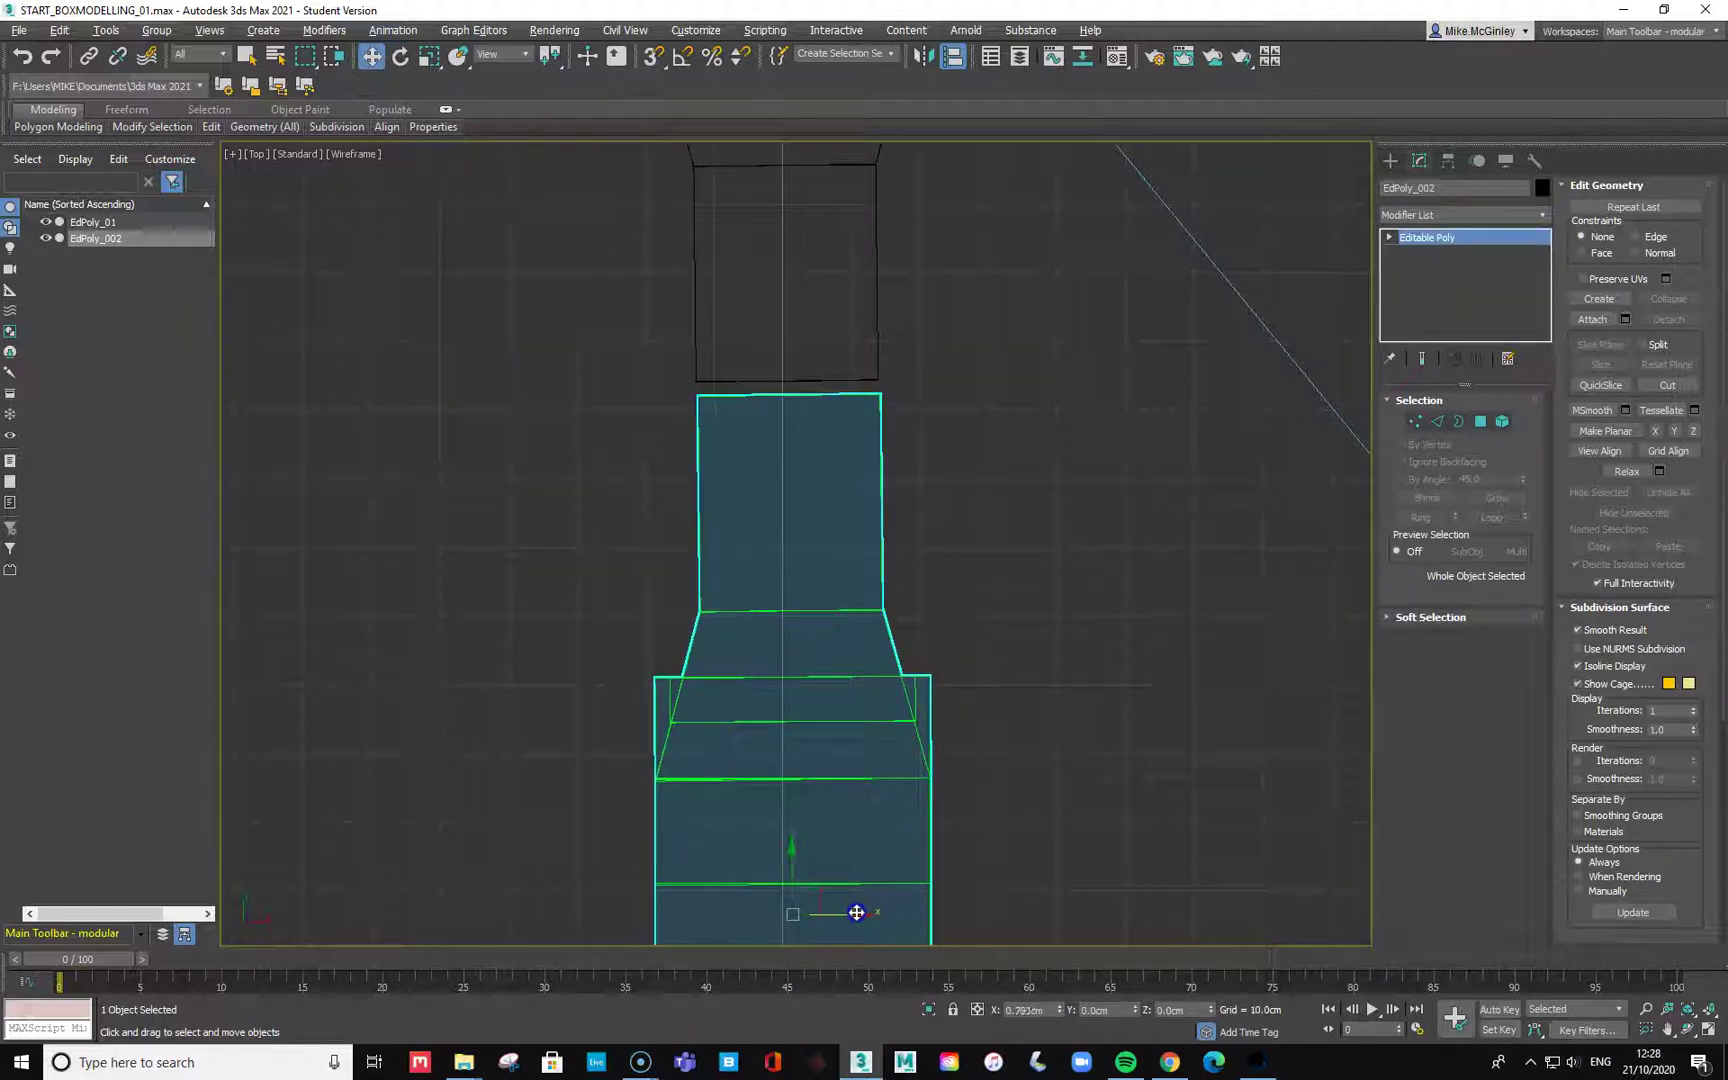
click(880, 667)
key(e)
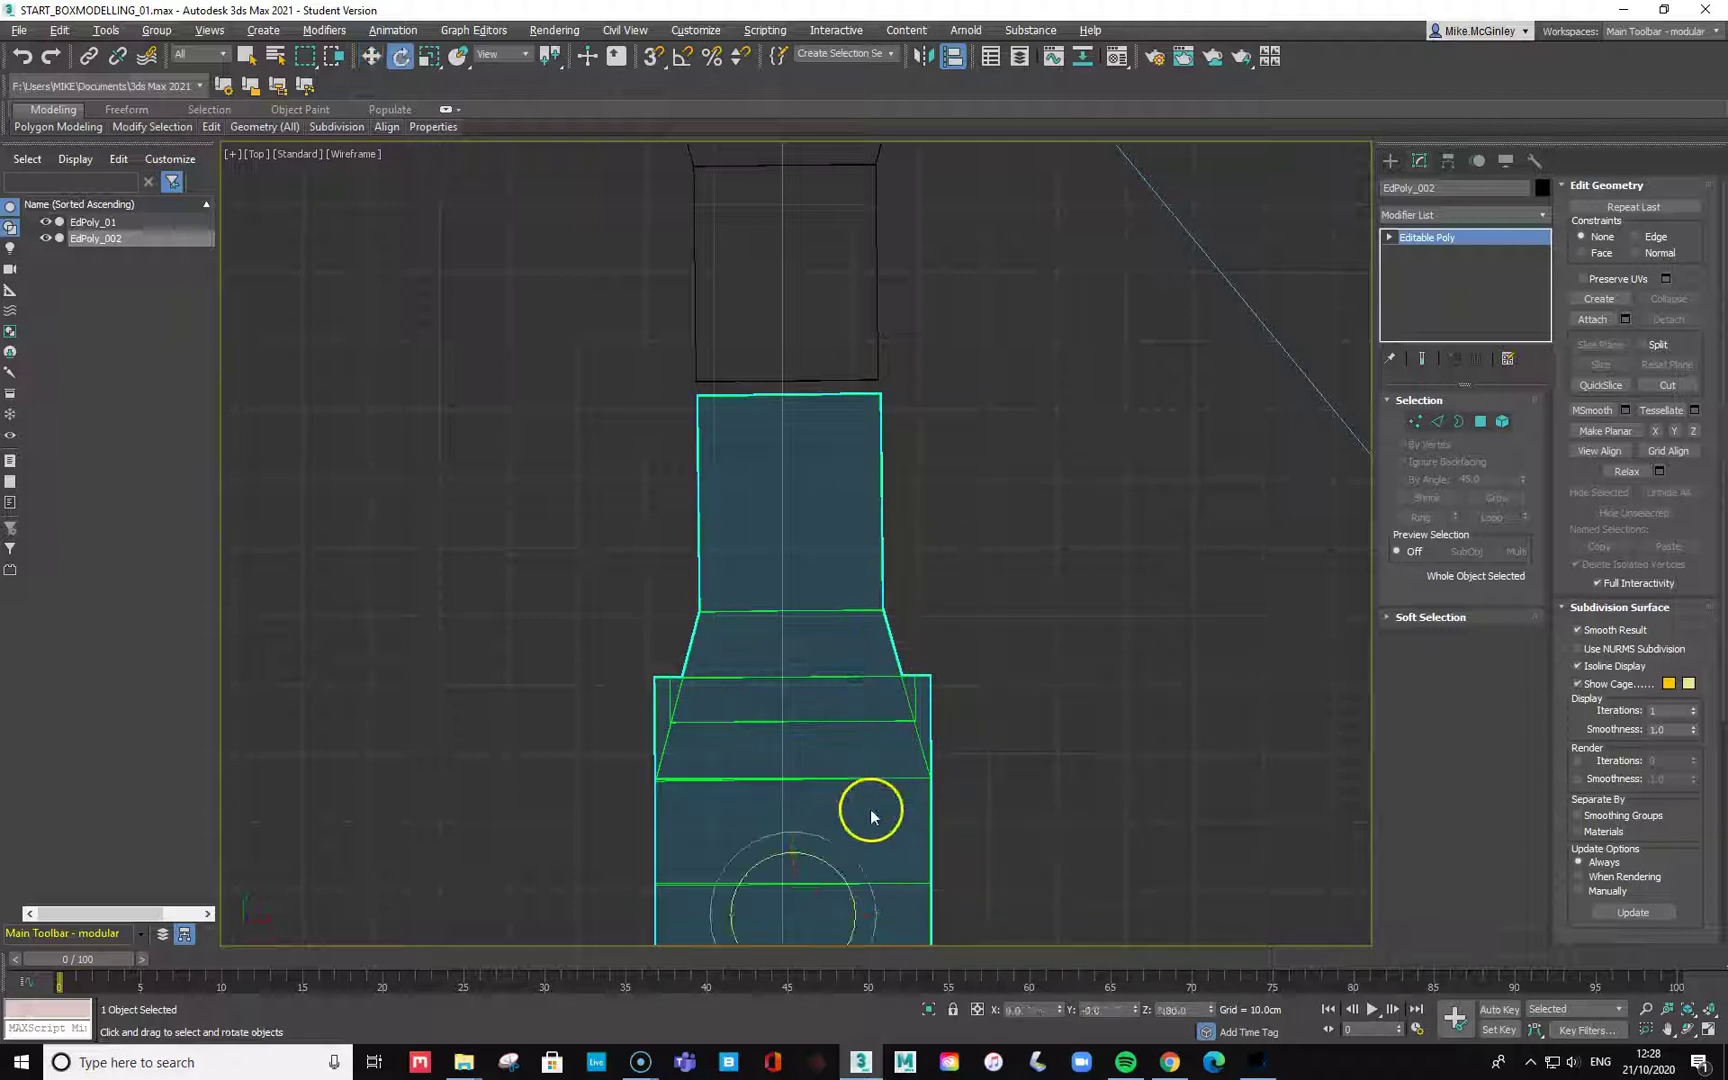
drag(857, 860, 857, 866)
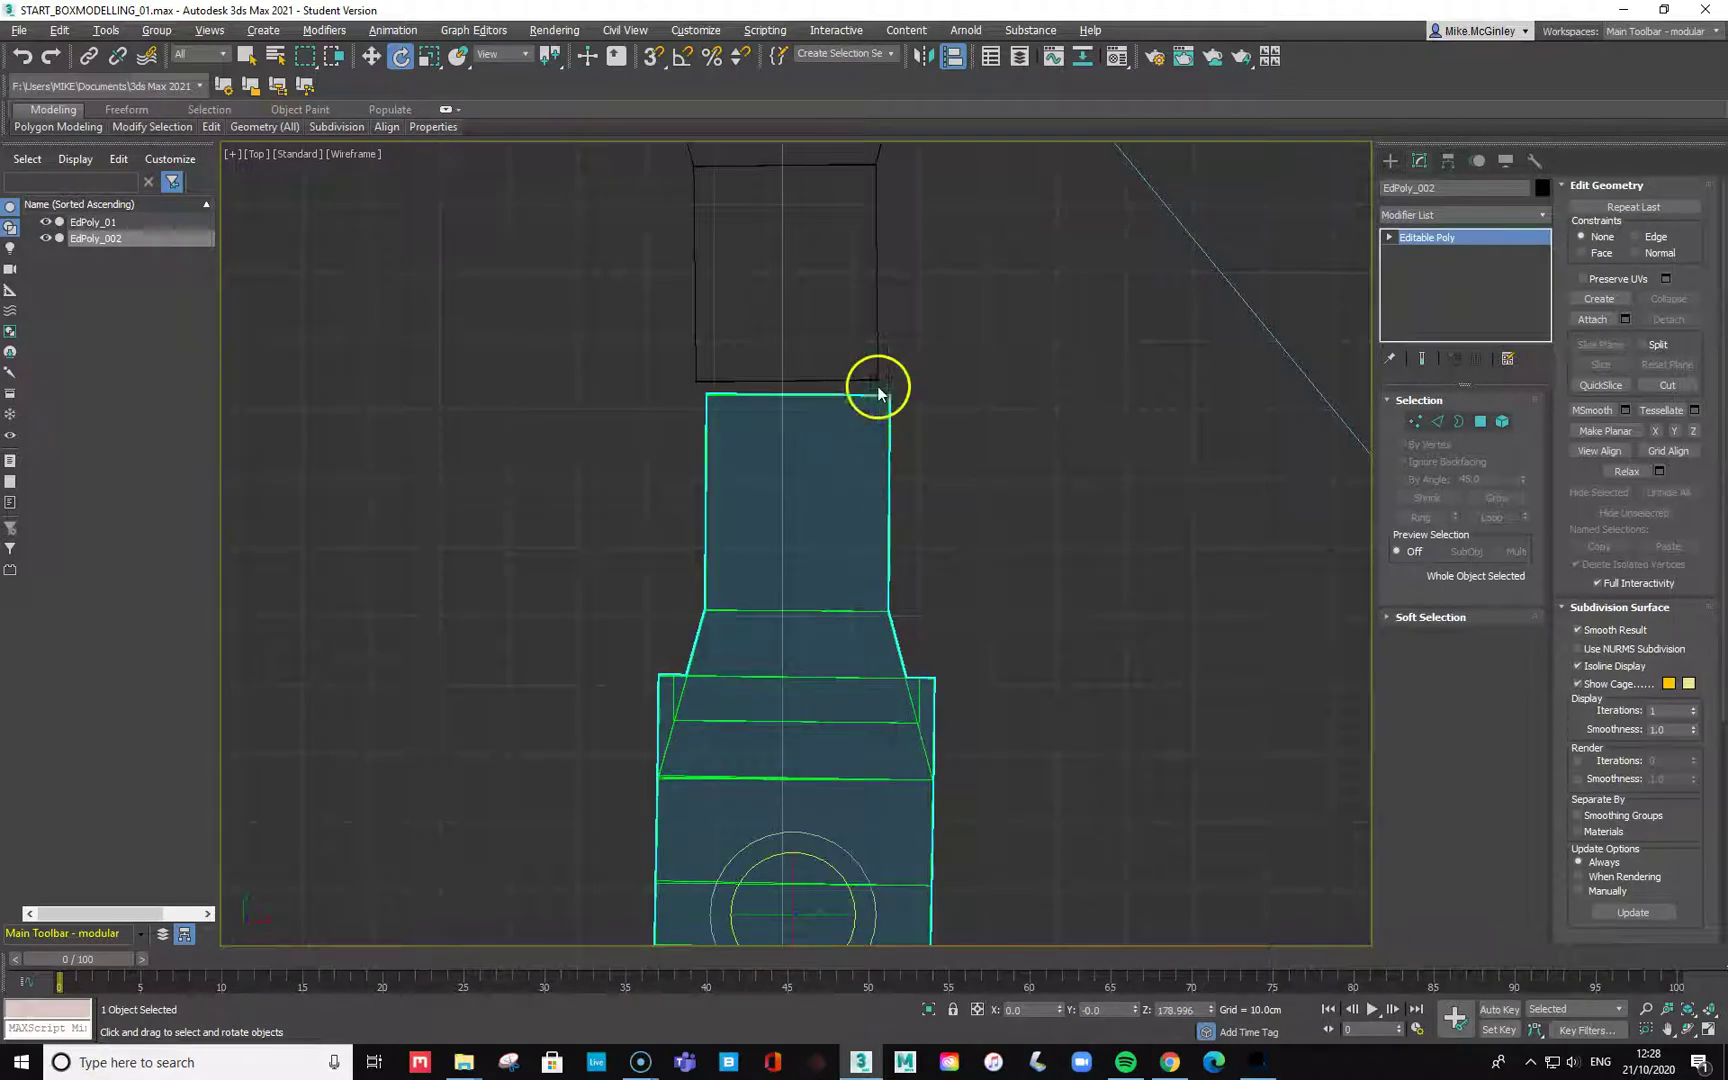
click(877, 345)
click(881, 280)
scroll(1008, 425, down, 5)
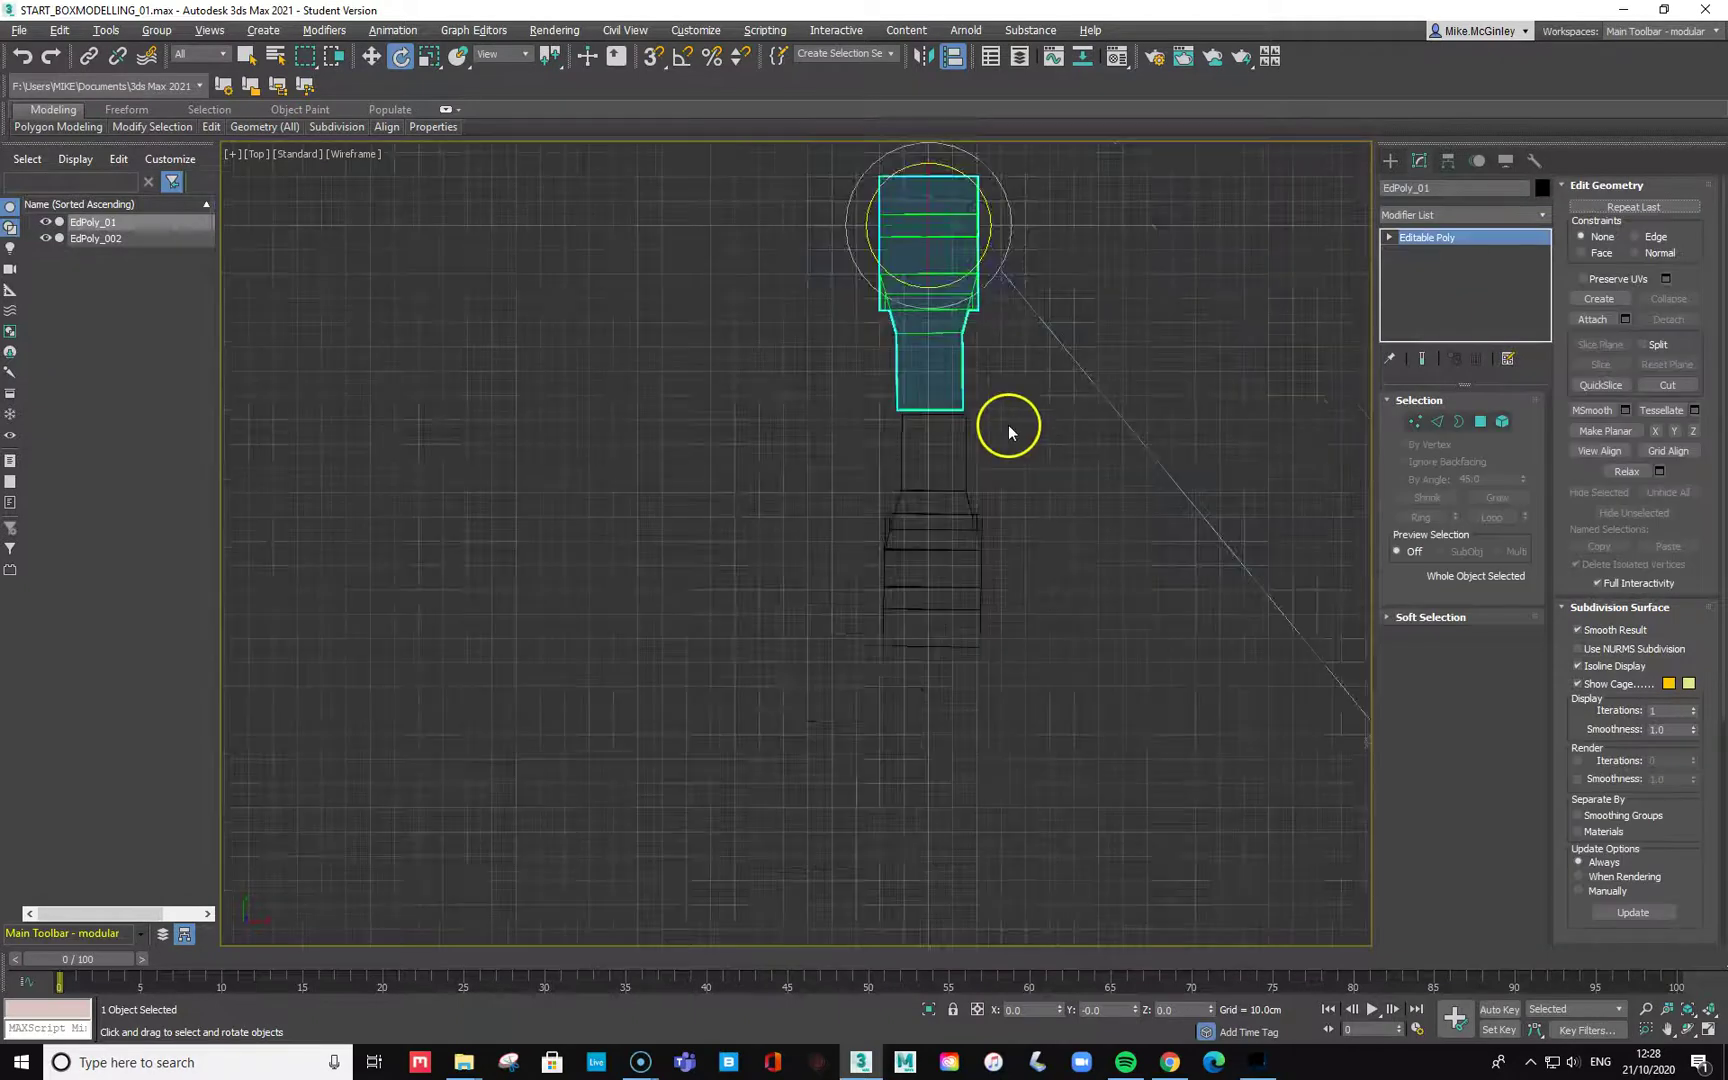
scroll(999, 375, up, 5)
right_click(1017, 333)
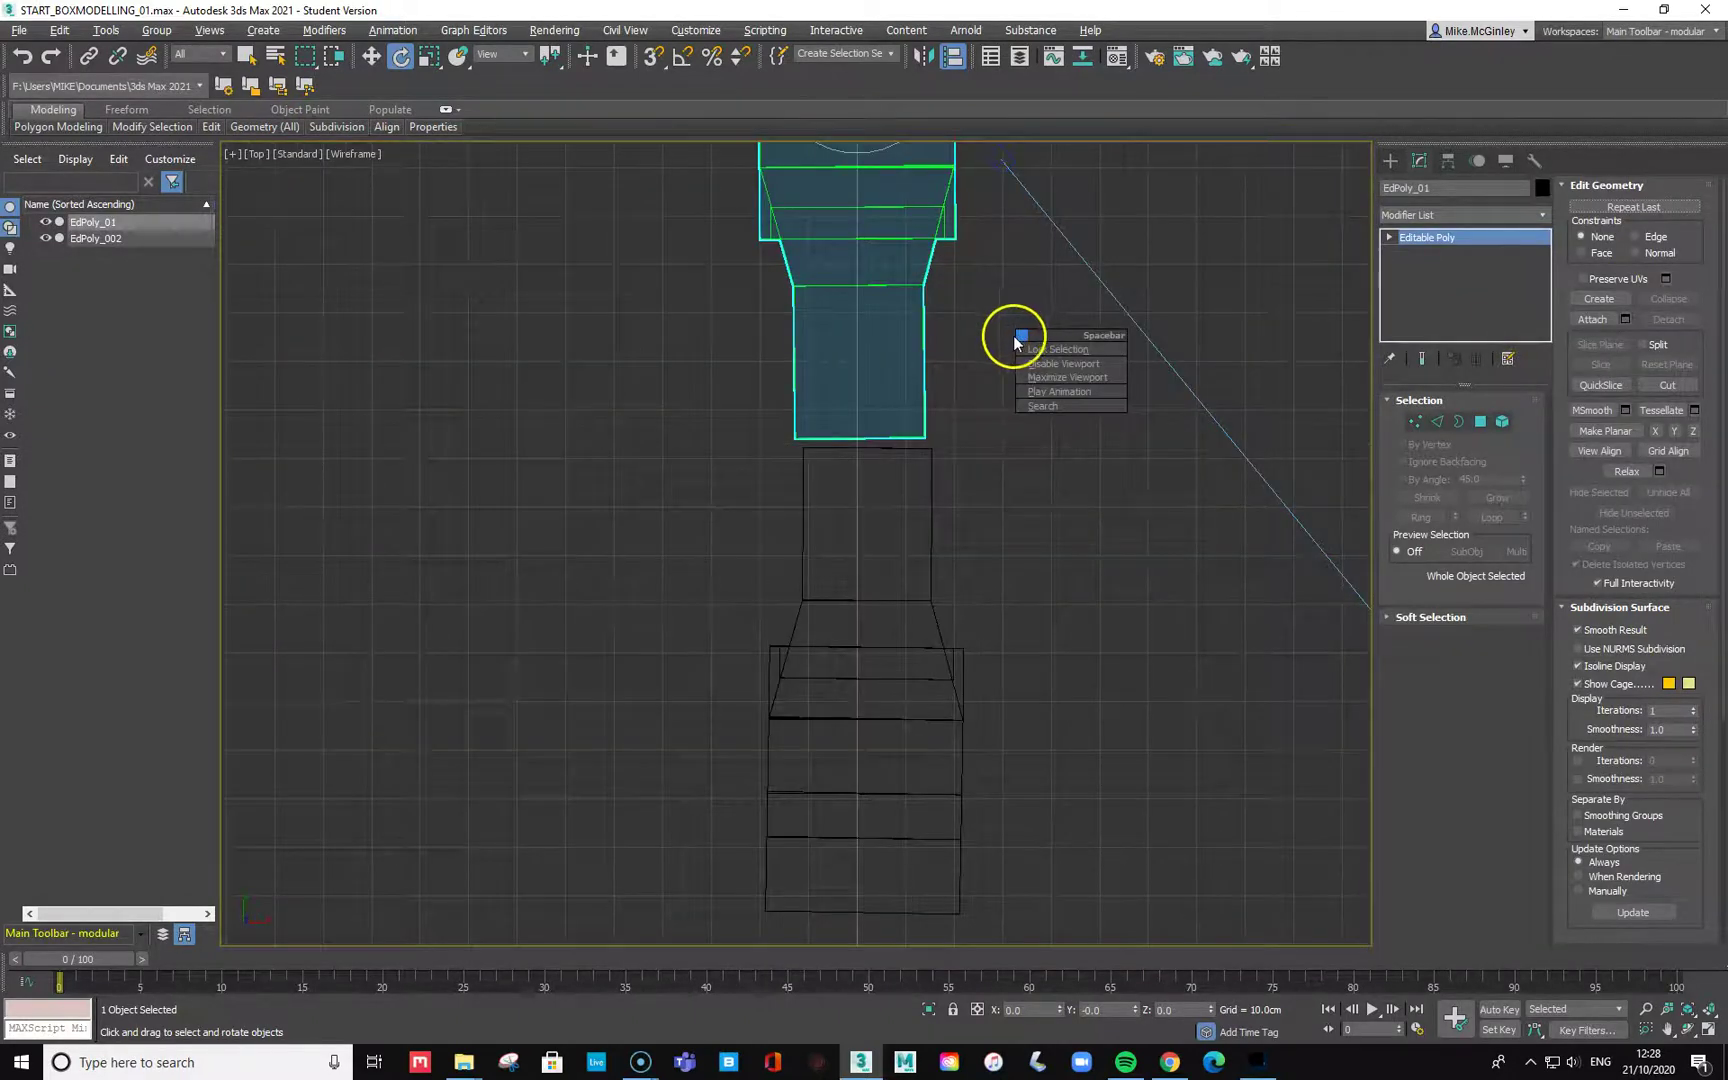
alt+middle_drag(986, 346, 834, 462)
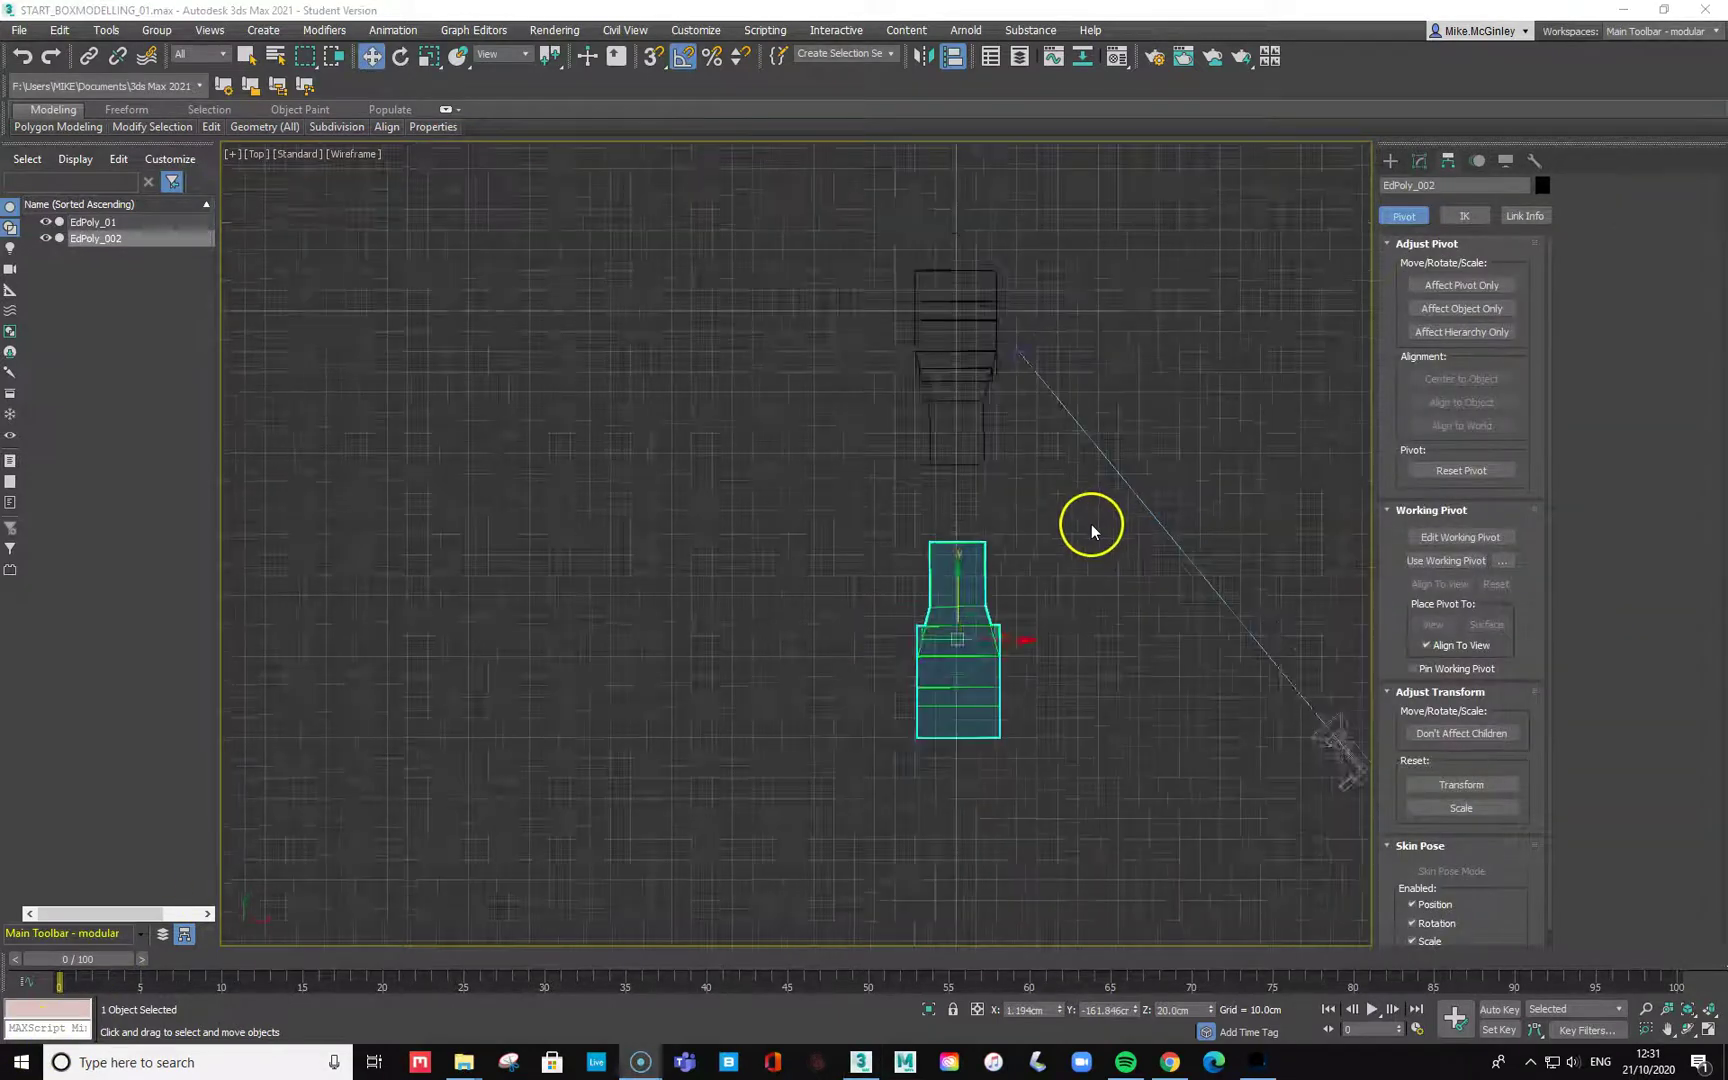
scroll(1091, 524, up, 3)
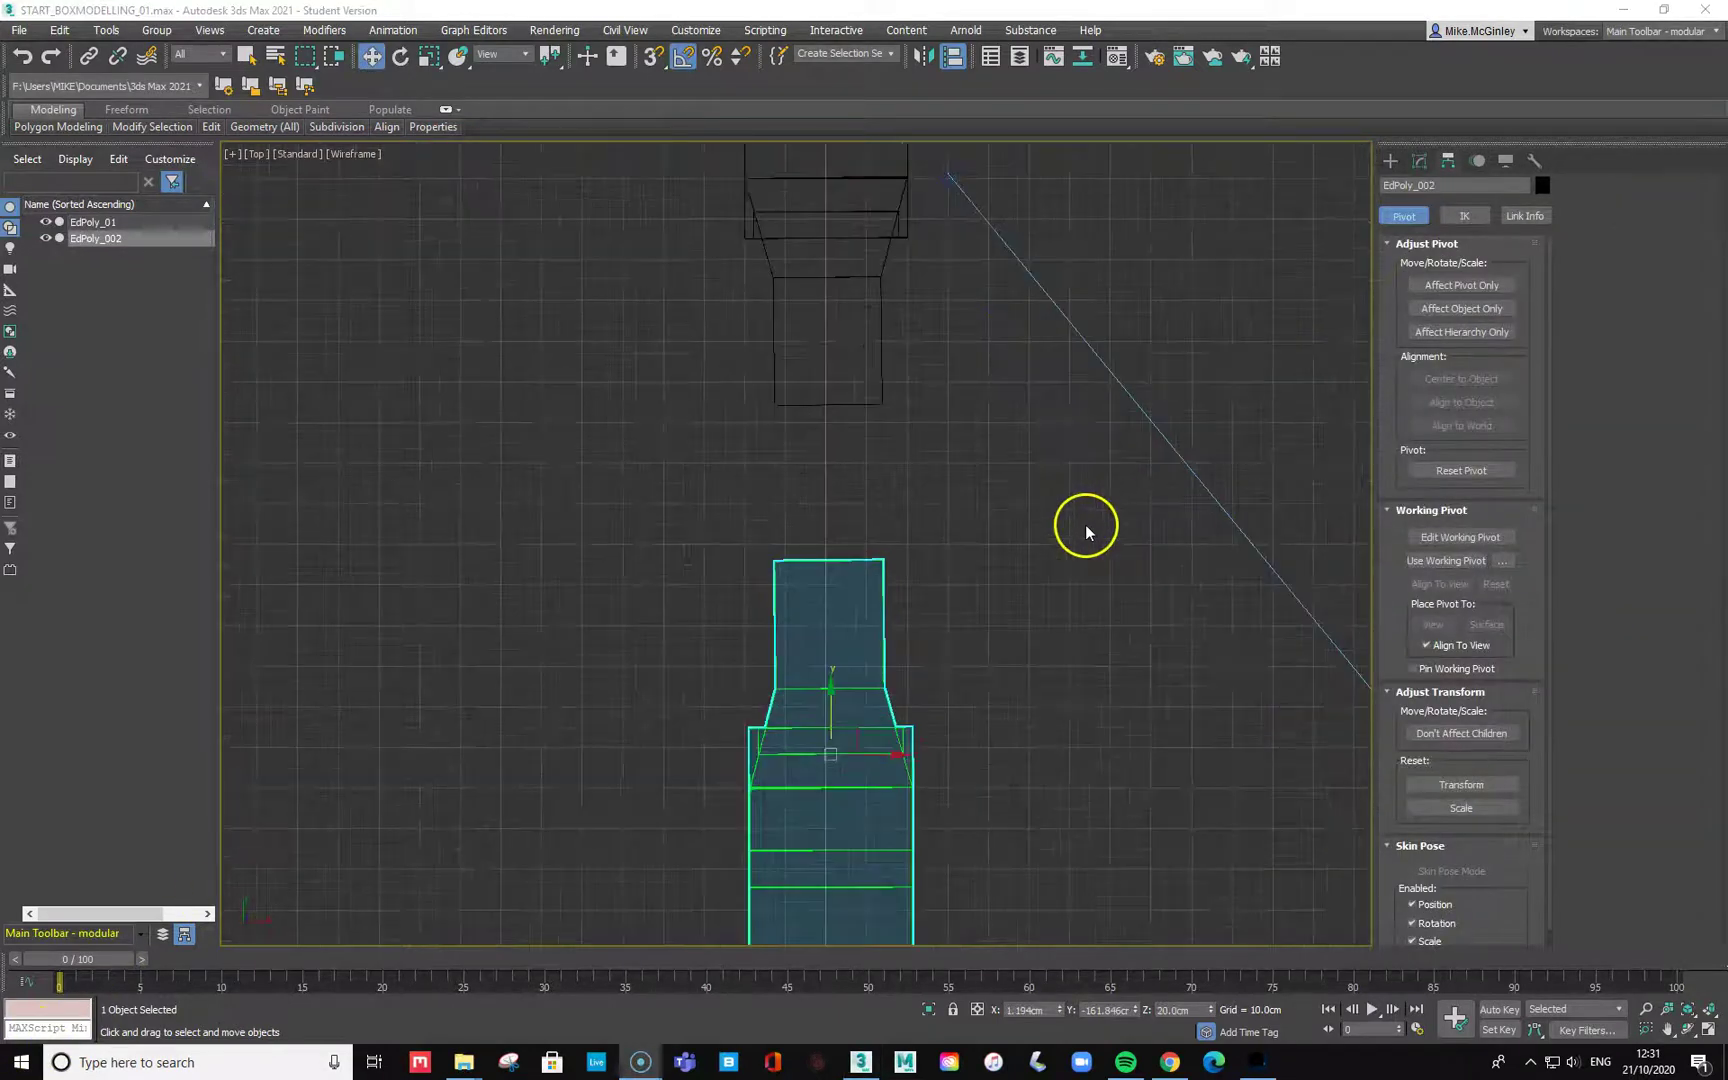
Switch to the Perspective view, frame EdPoly_002 and view it from the side.
click(962, 546)
key(p)
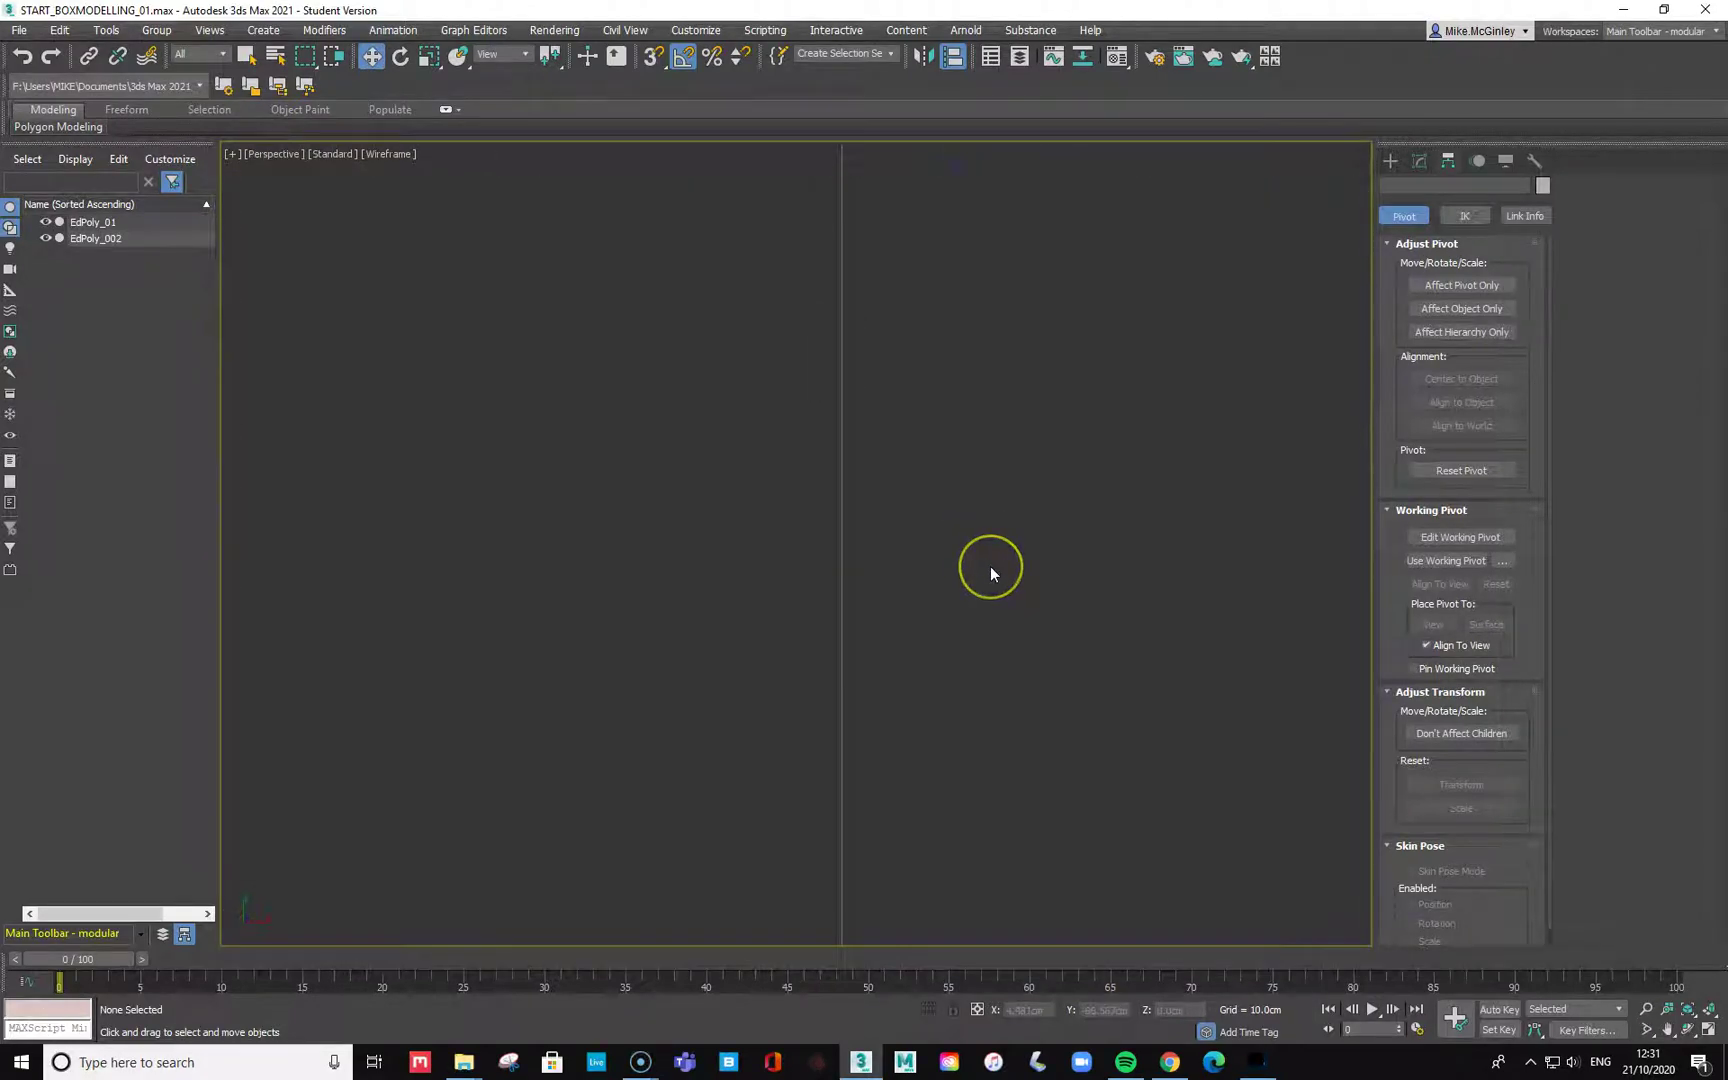
key(z)
scroll(940, 588, up, 5)
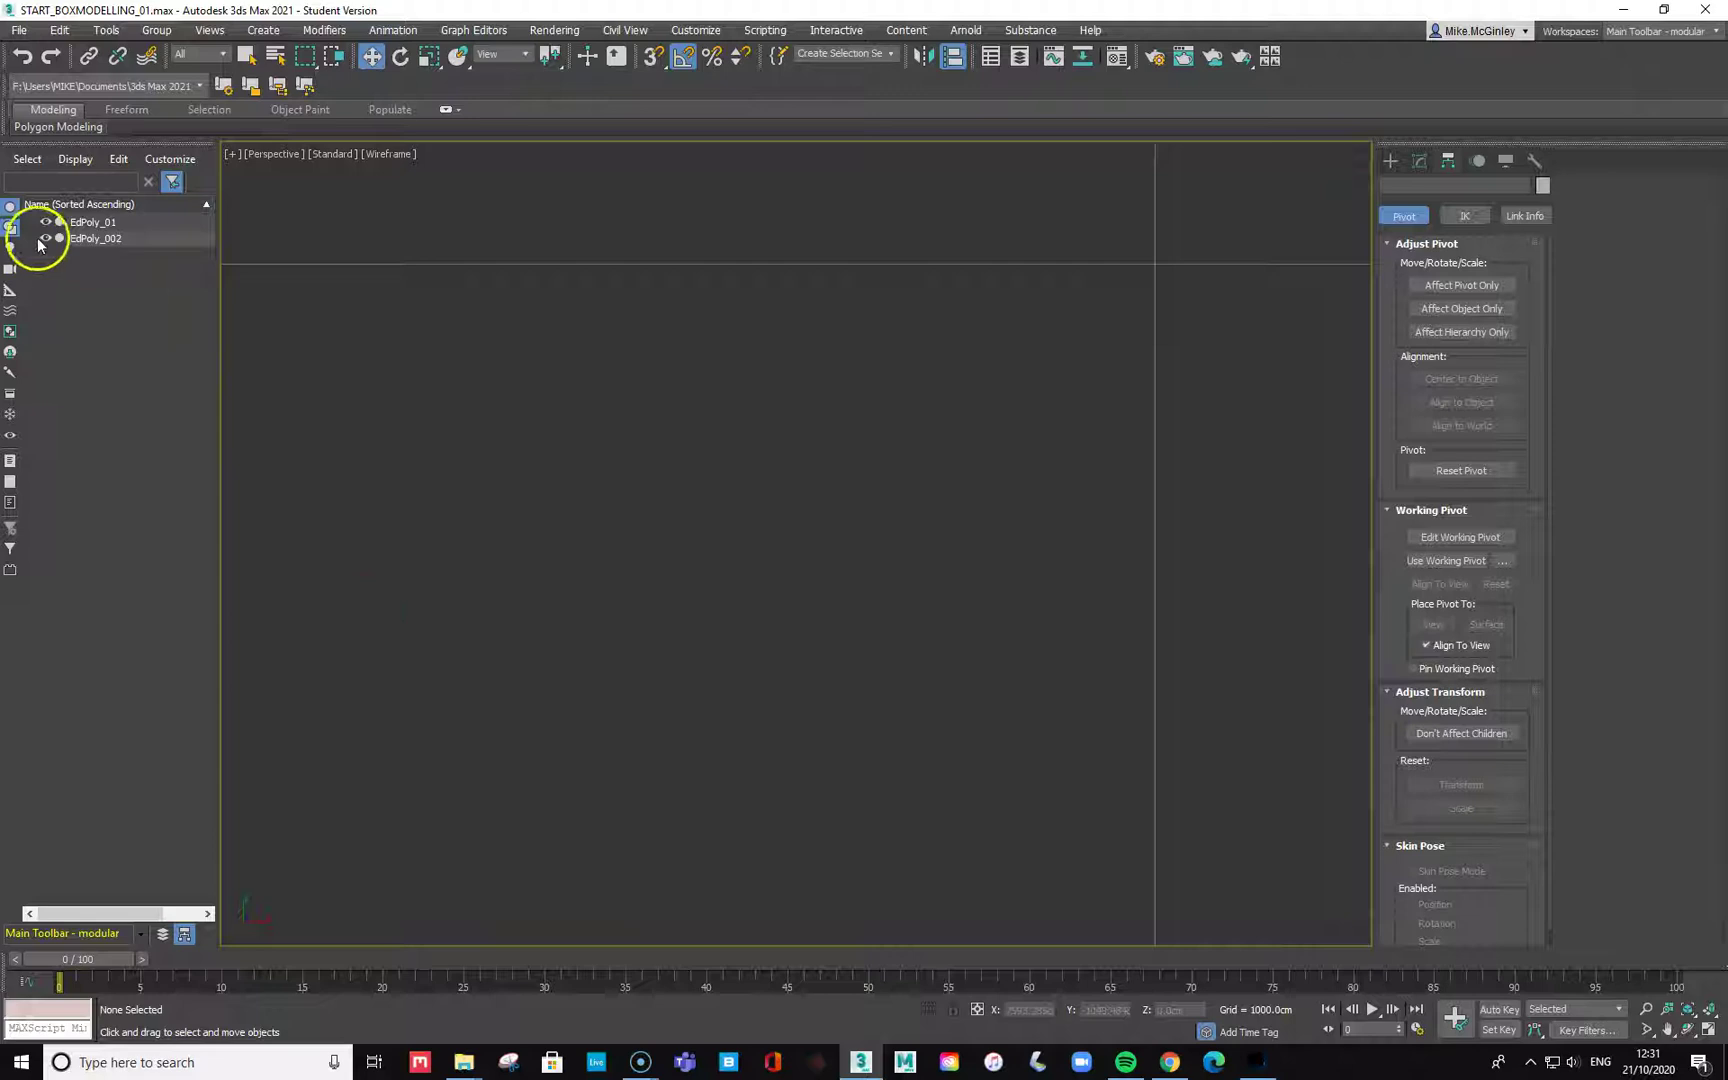
click(88, 240)
key(z)
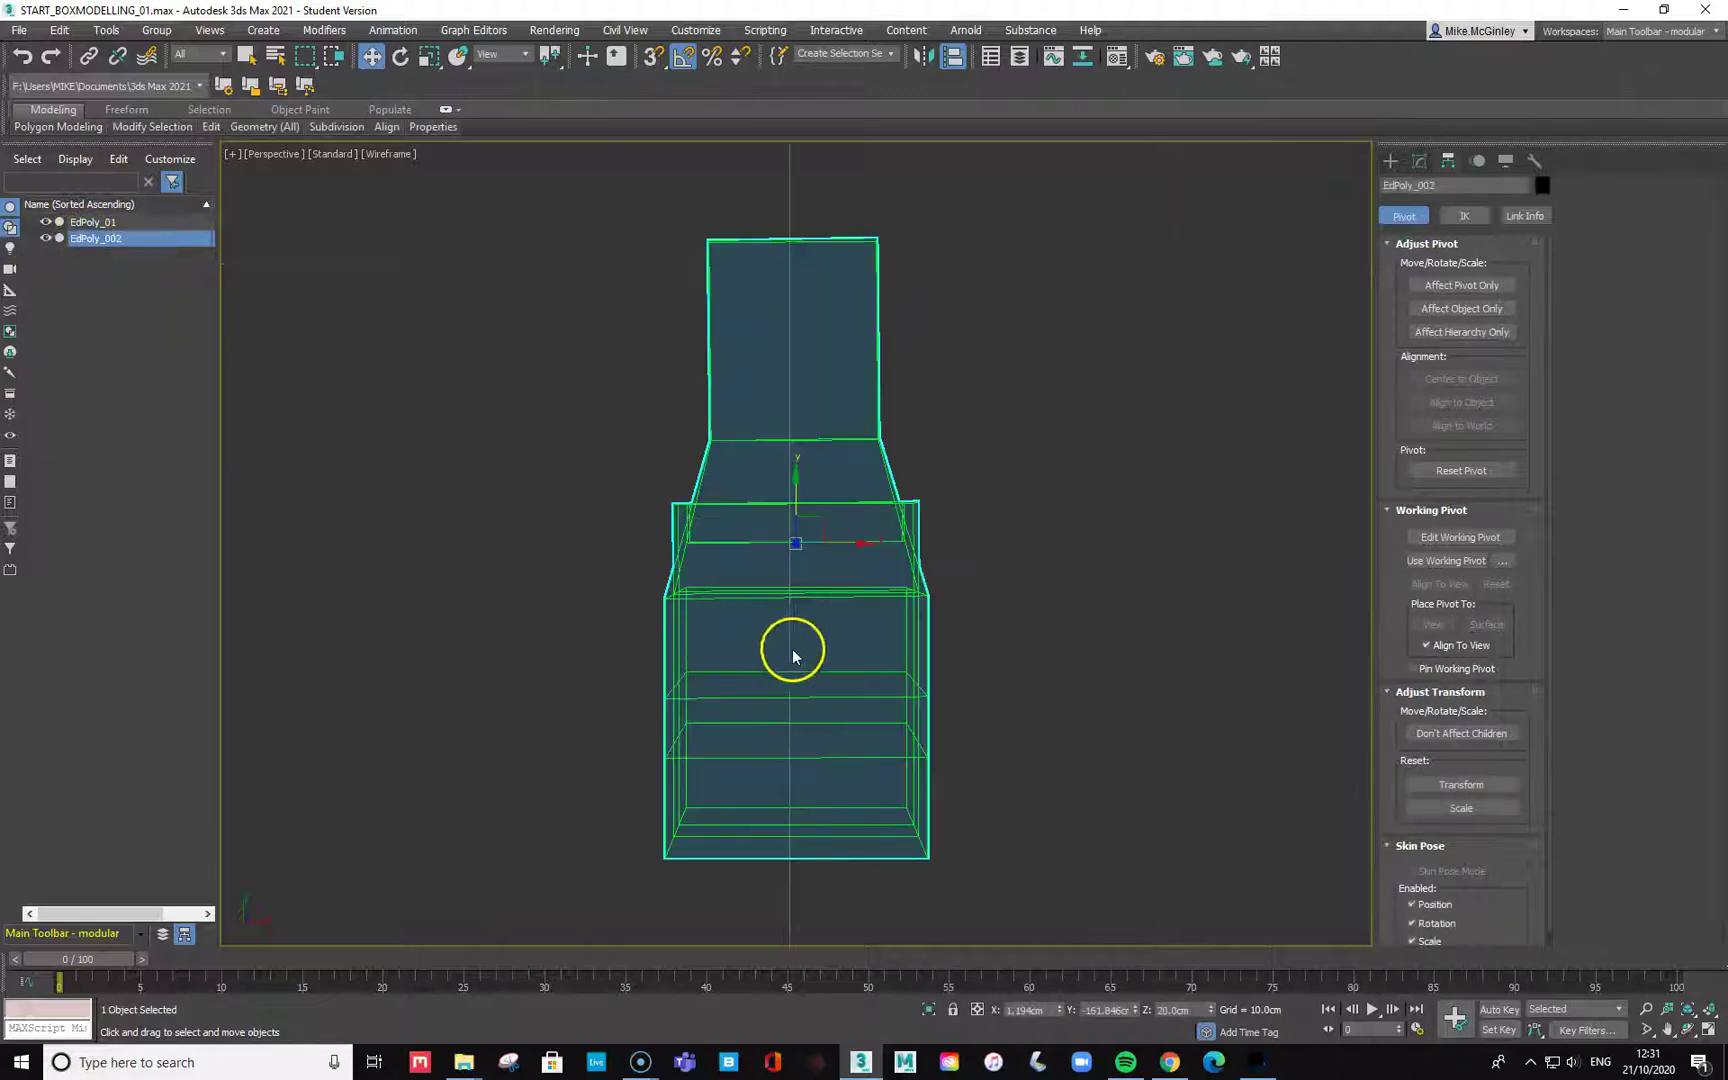
alt+middle_drag(879, 609, 745, 477)
Set the Perspective viewport to Default Shading and deselect EdPoly_002.
click(382, 153)
click(430, 173)
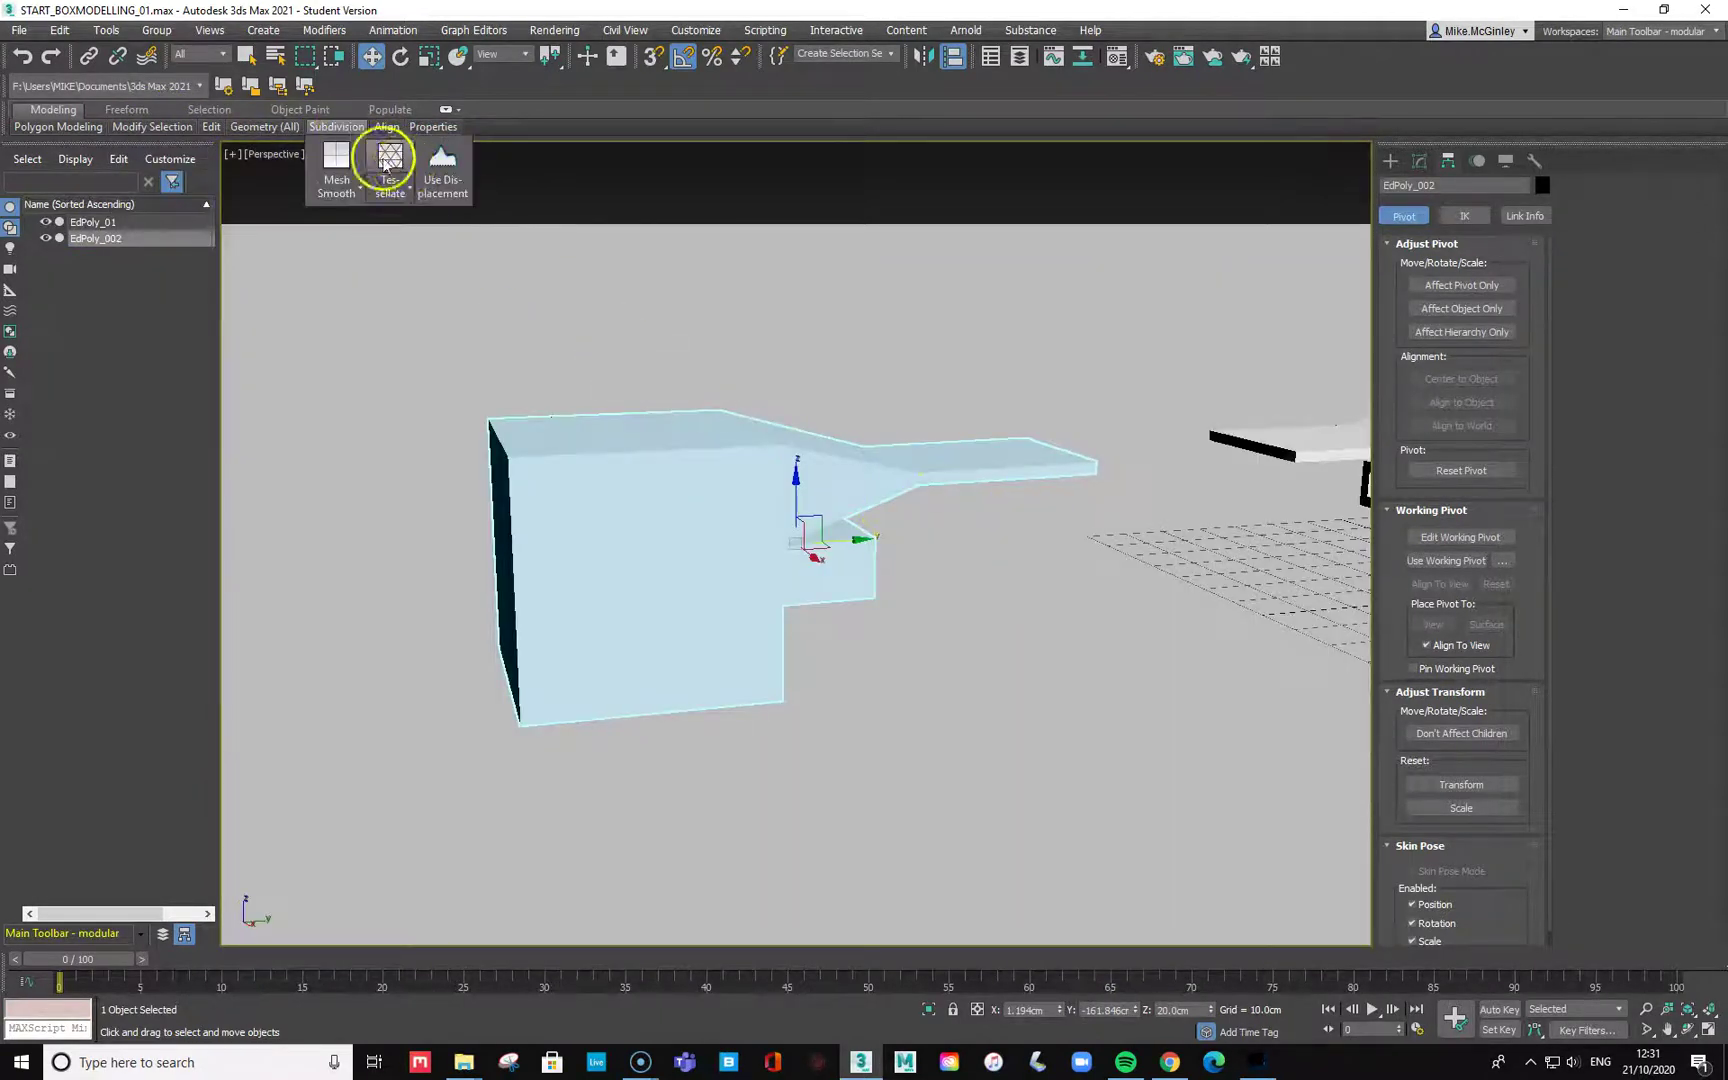
click(540, 188)
Try the Facets and Clay shading styles in the Perspective viewport and return to Default Shading.
click(418, 155)
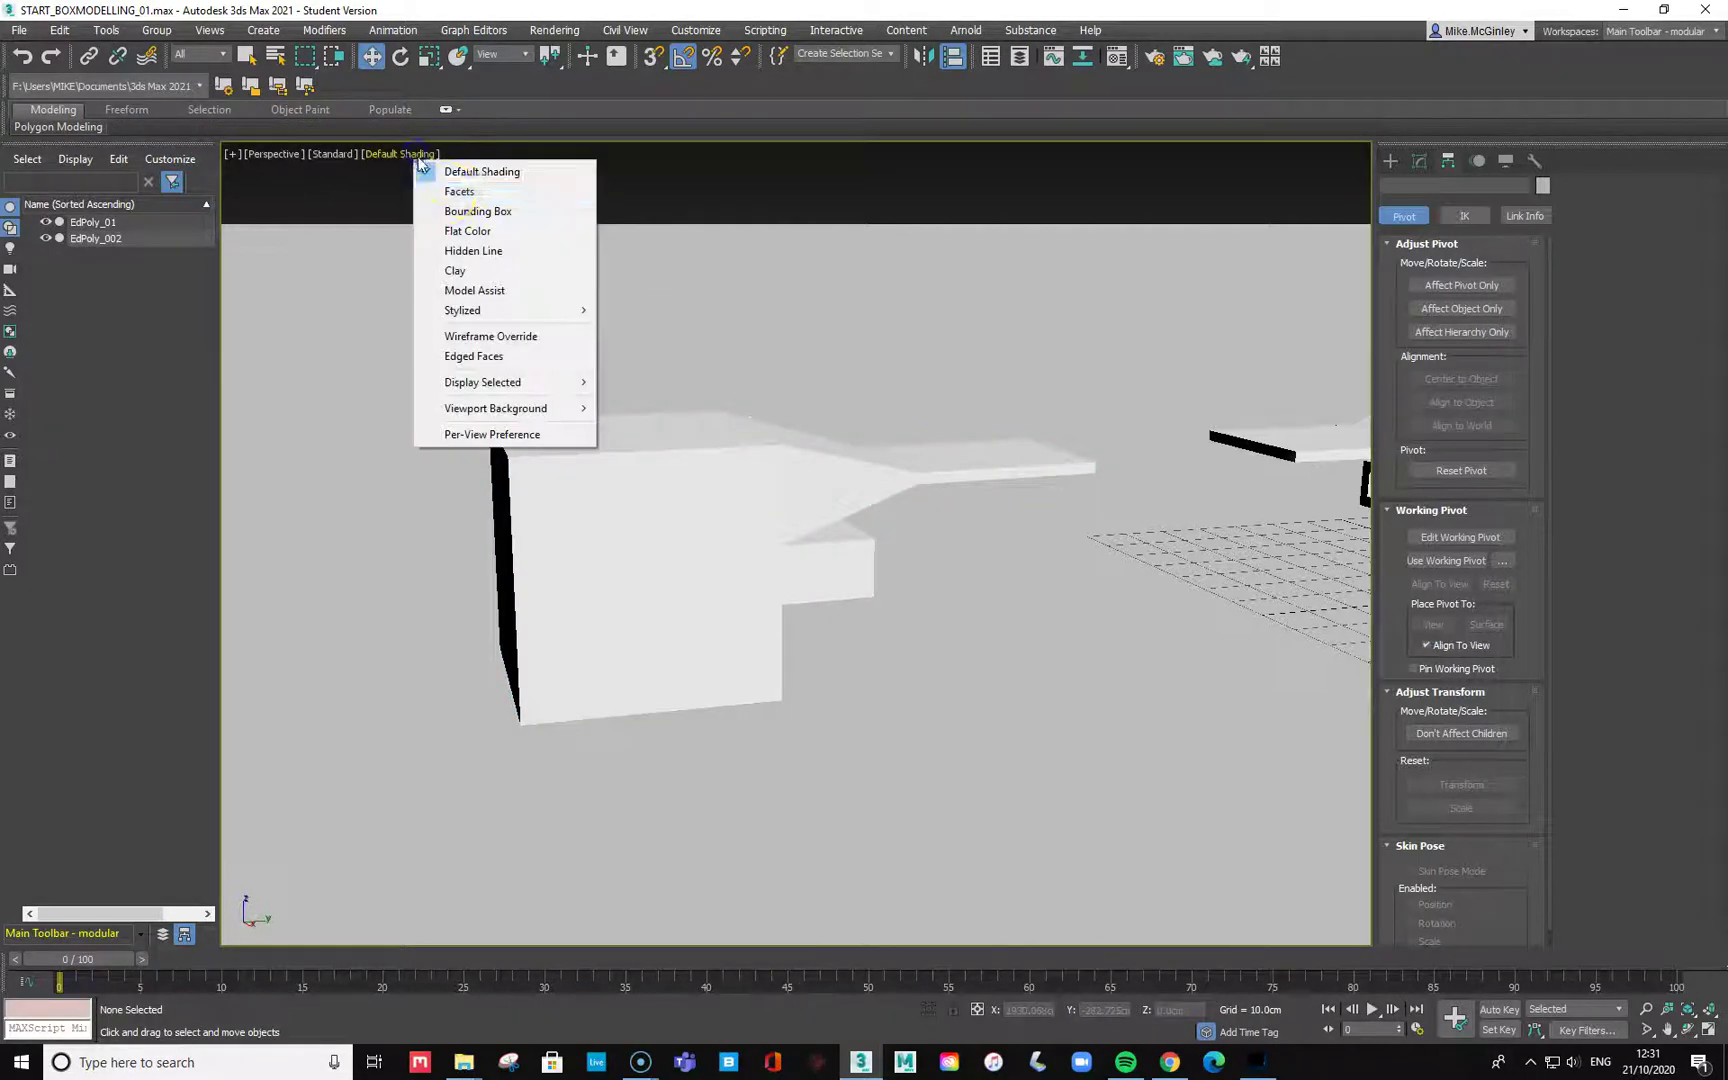
click(462, 192)
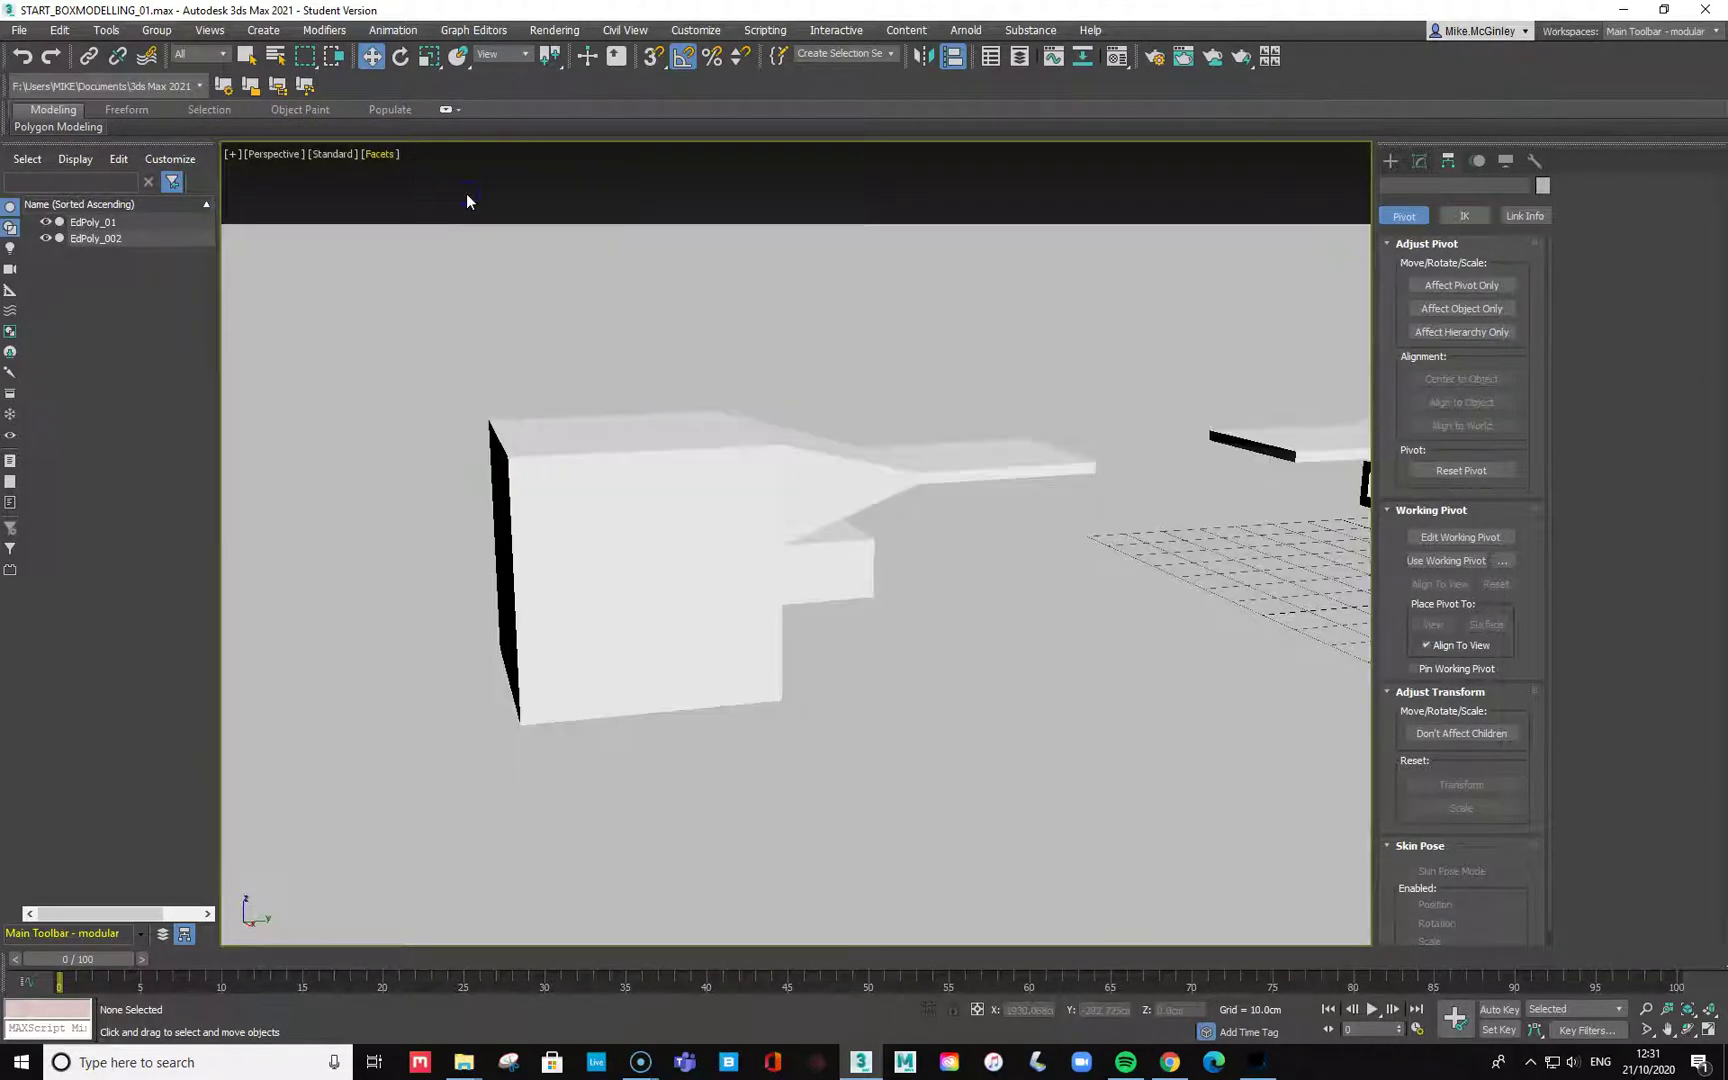
click(382, 154)
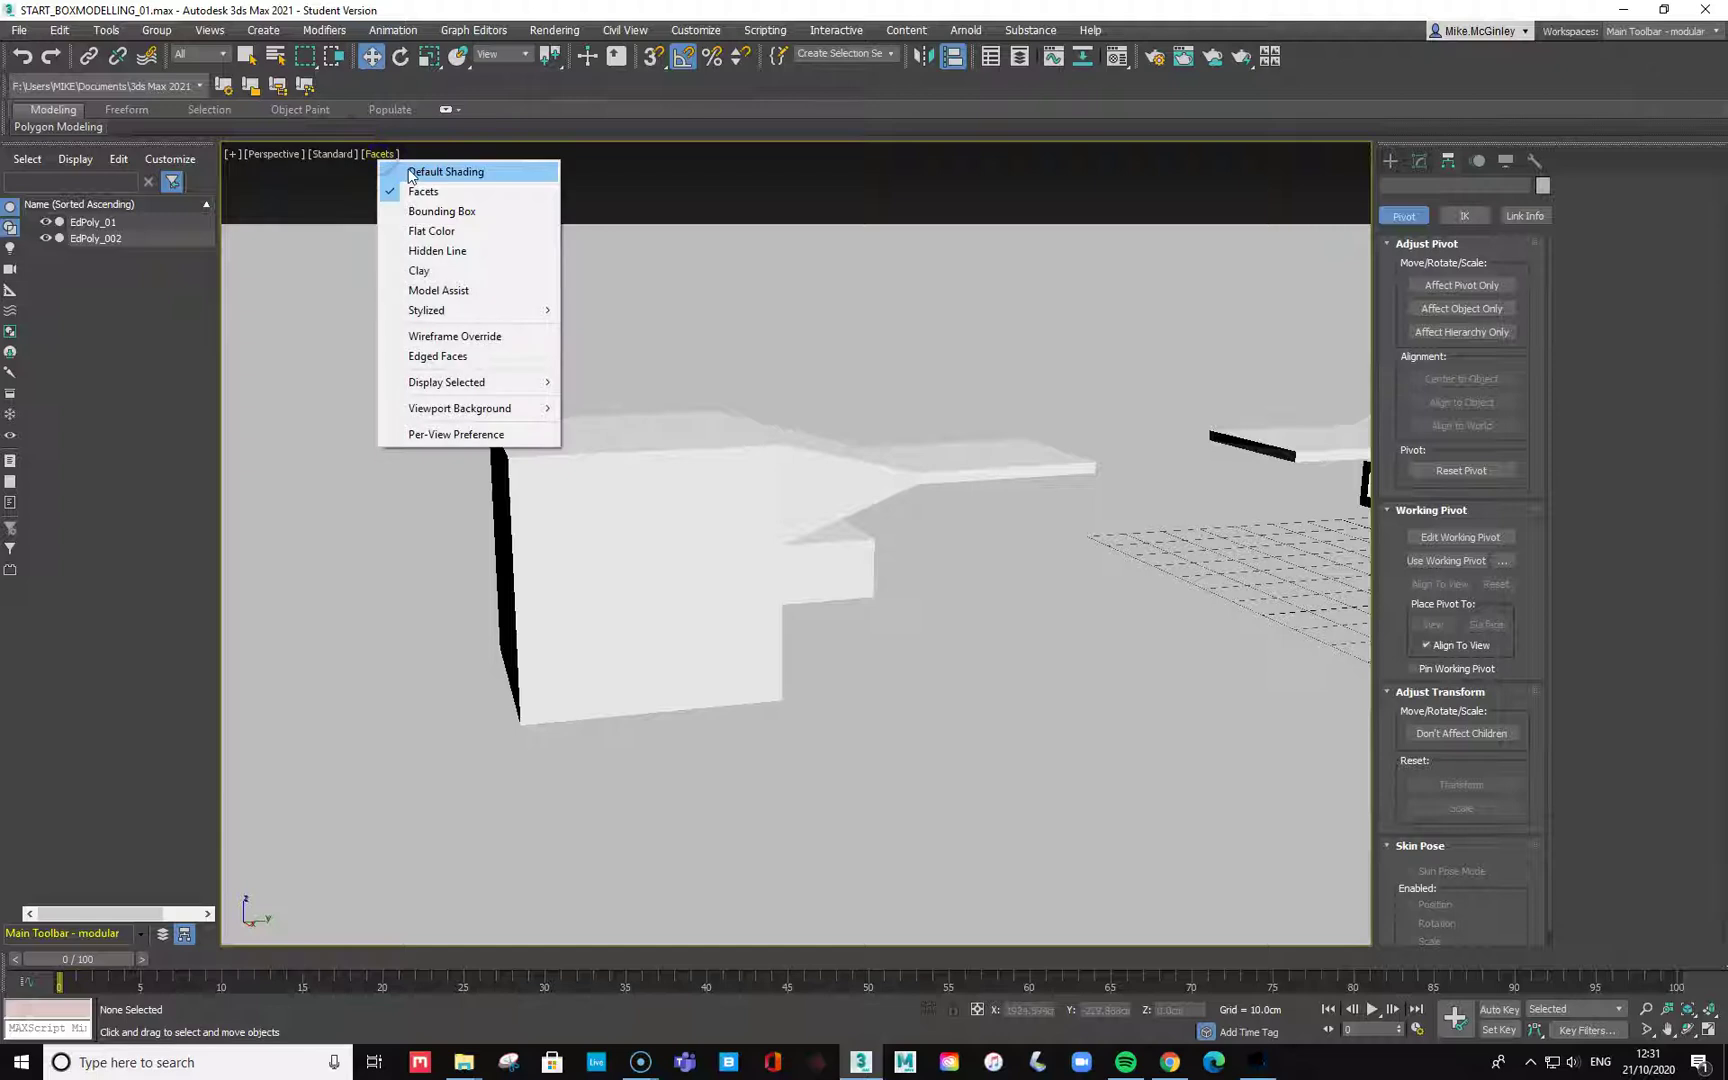
click(433, 270)
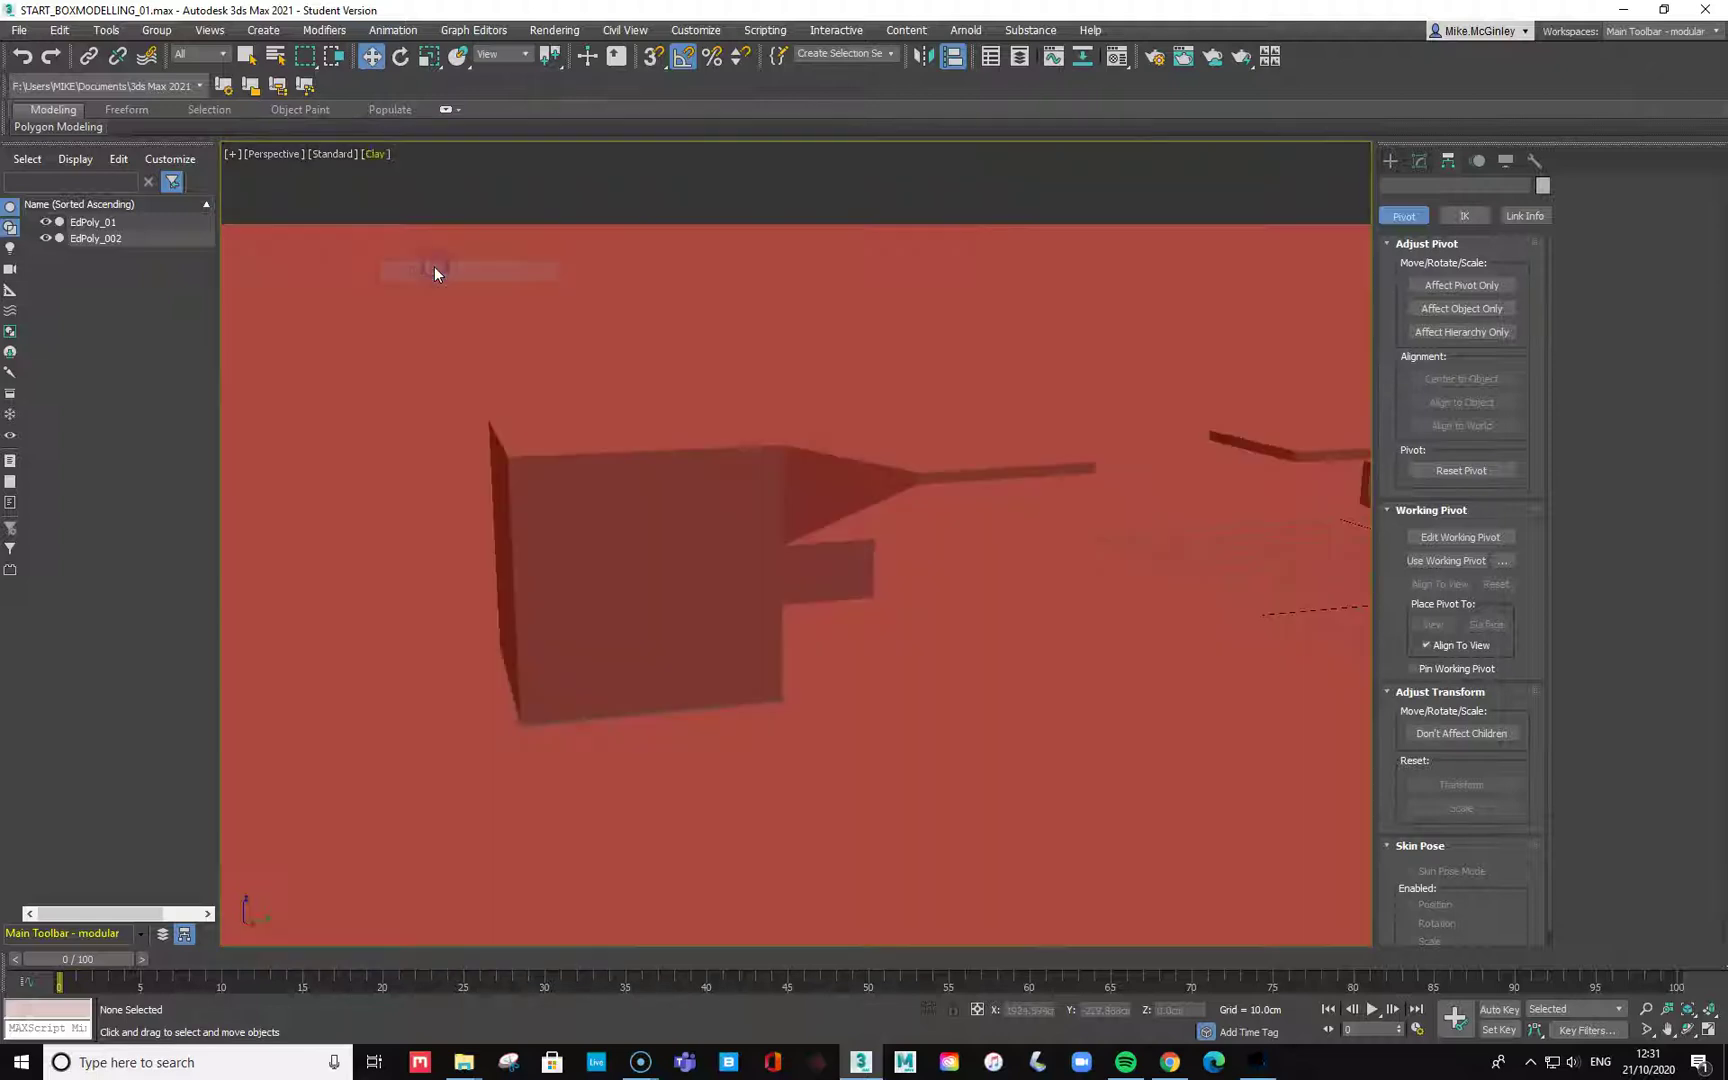
click(372, 154)
click(416, 173)
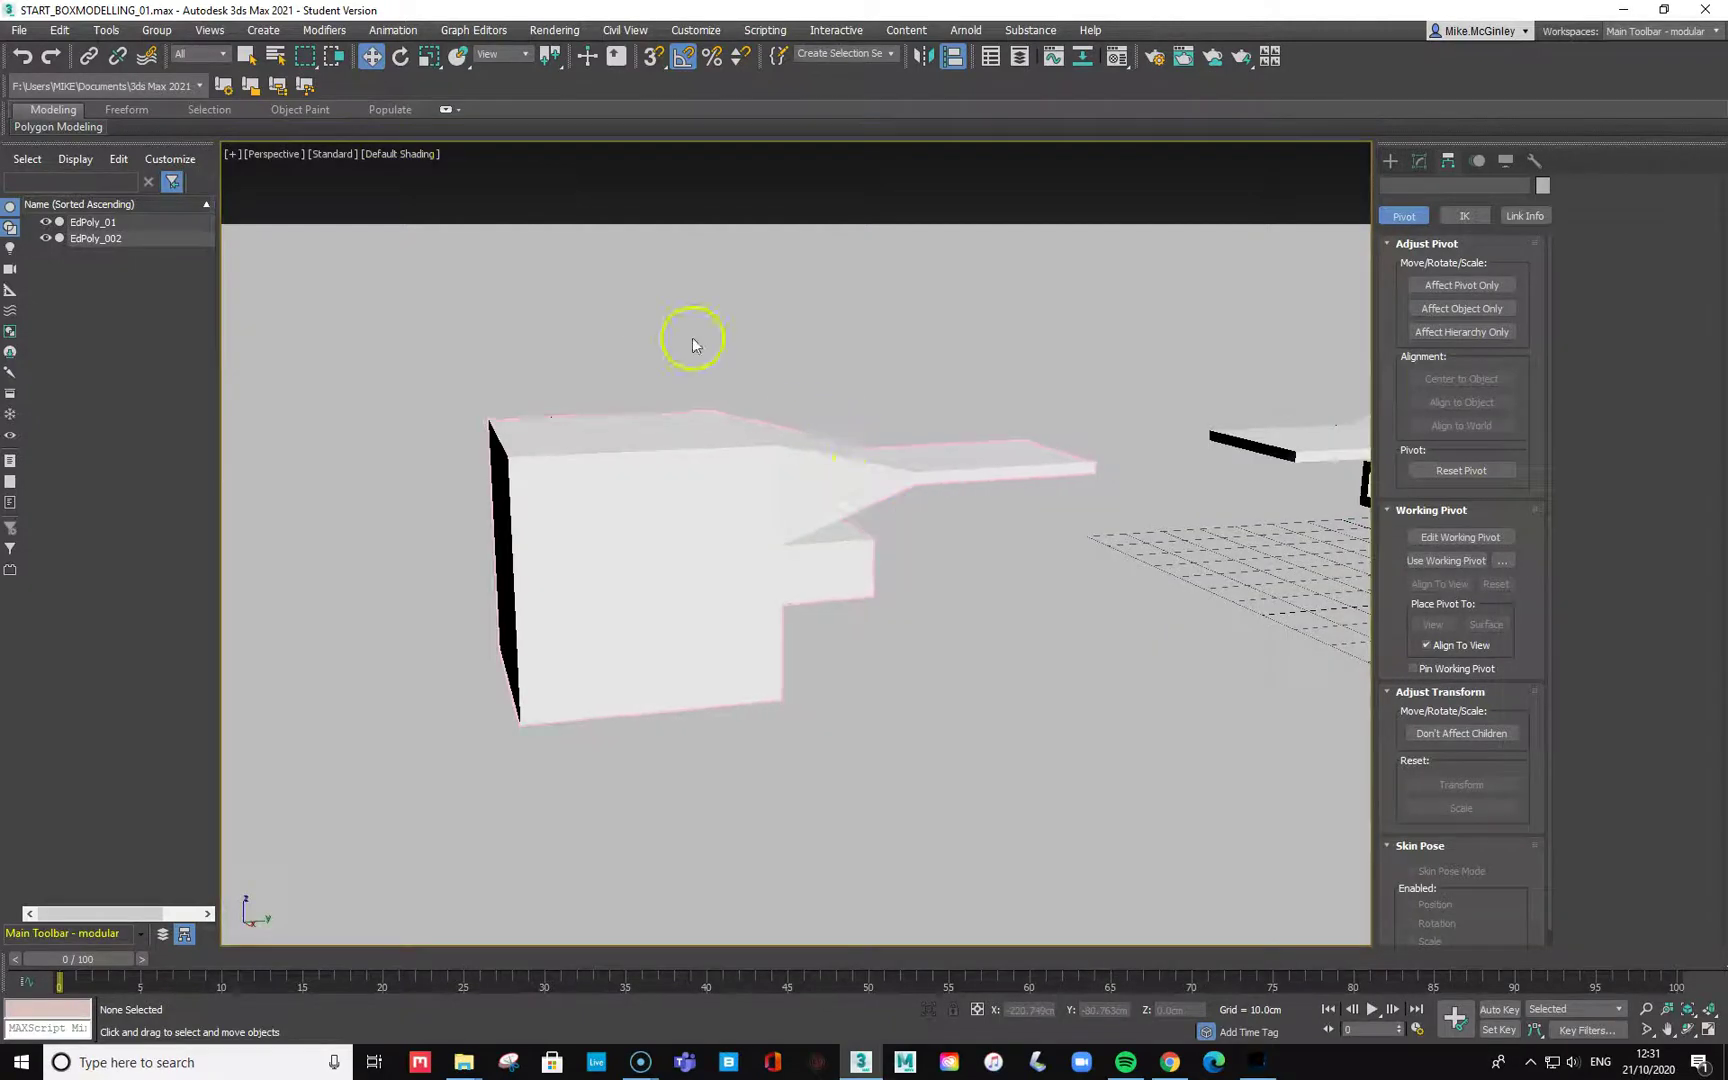
Turn on edged faces in the Perspective viewport and bring both facing objects into view.
key(F4)
scroll(1061, 540, down, 4)
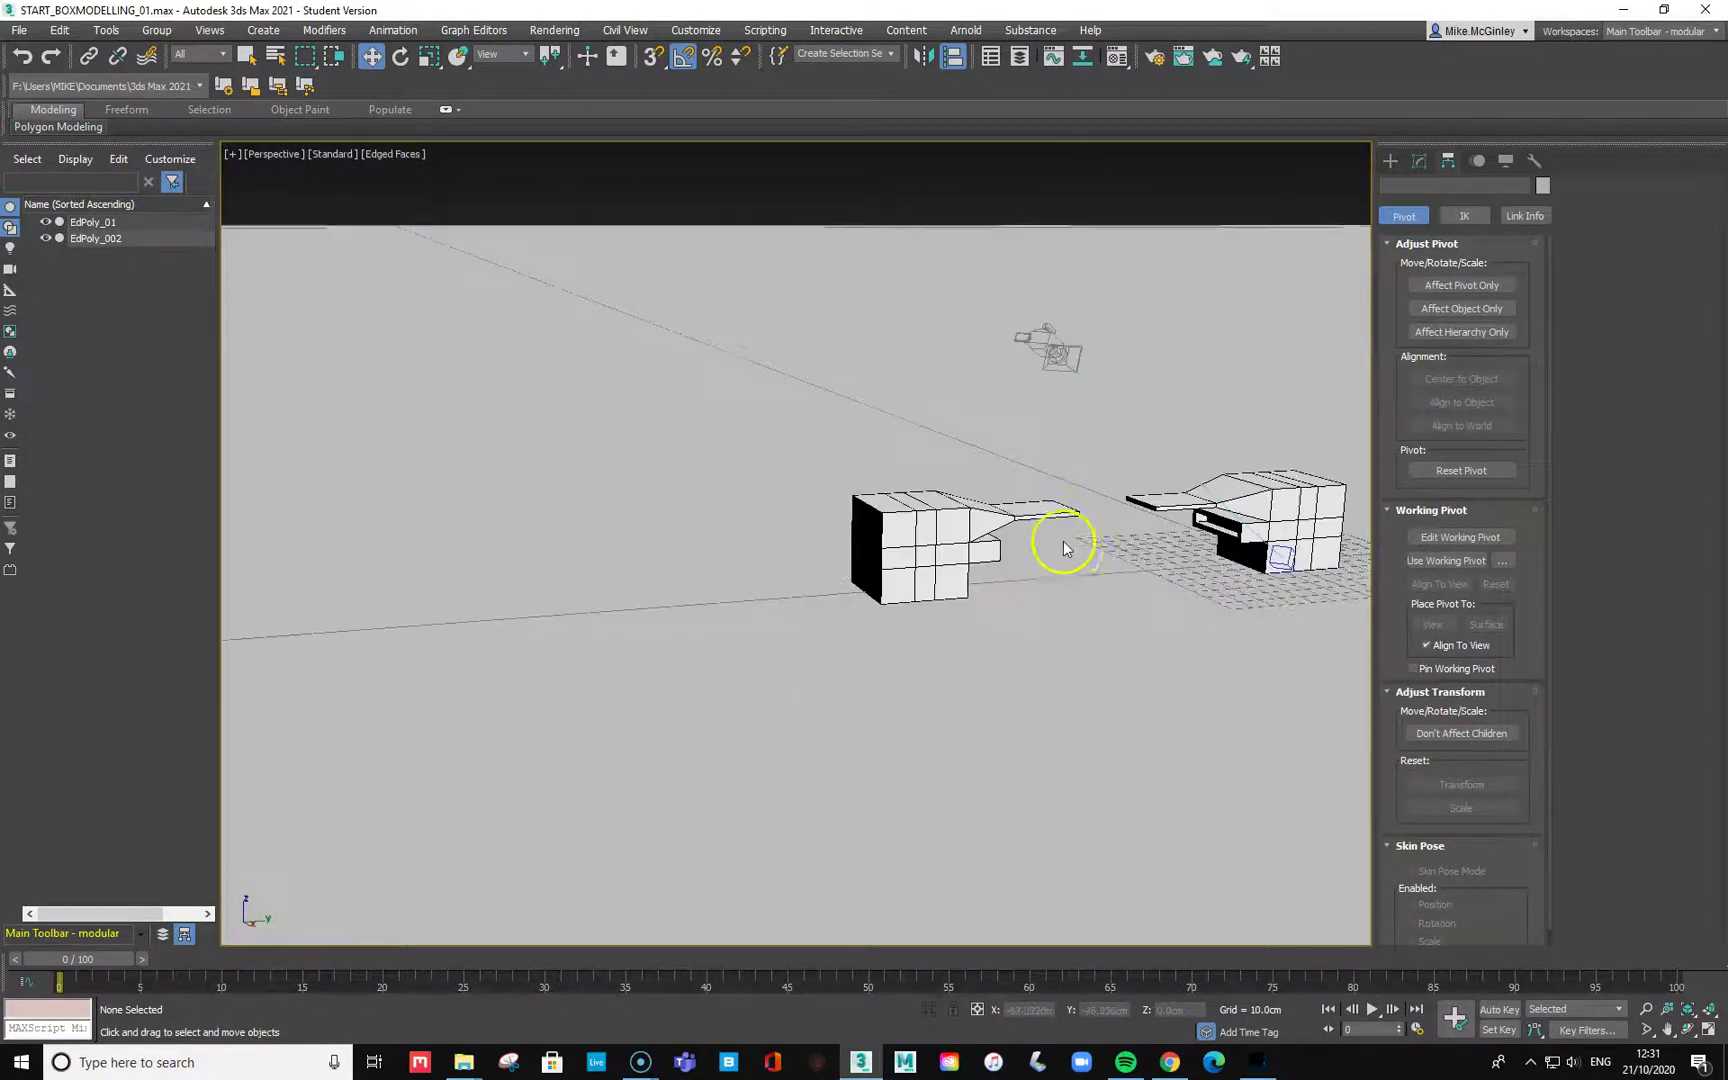
scroll(1068, 552, up, 3)
mouse_move(1165, 570)
alt+middle_down()
mouse_move(1076, 567)
mouse_move(1150, 568)
alt+middle_up()
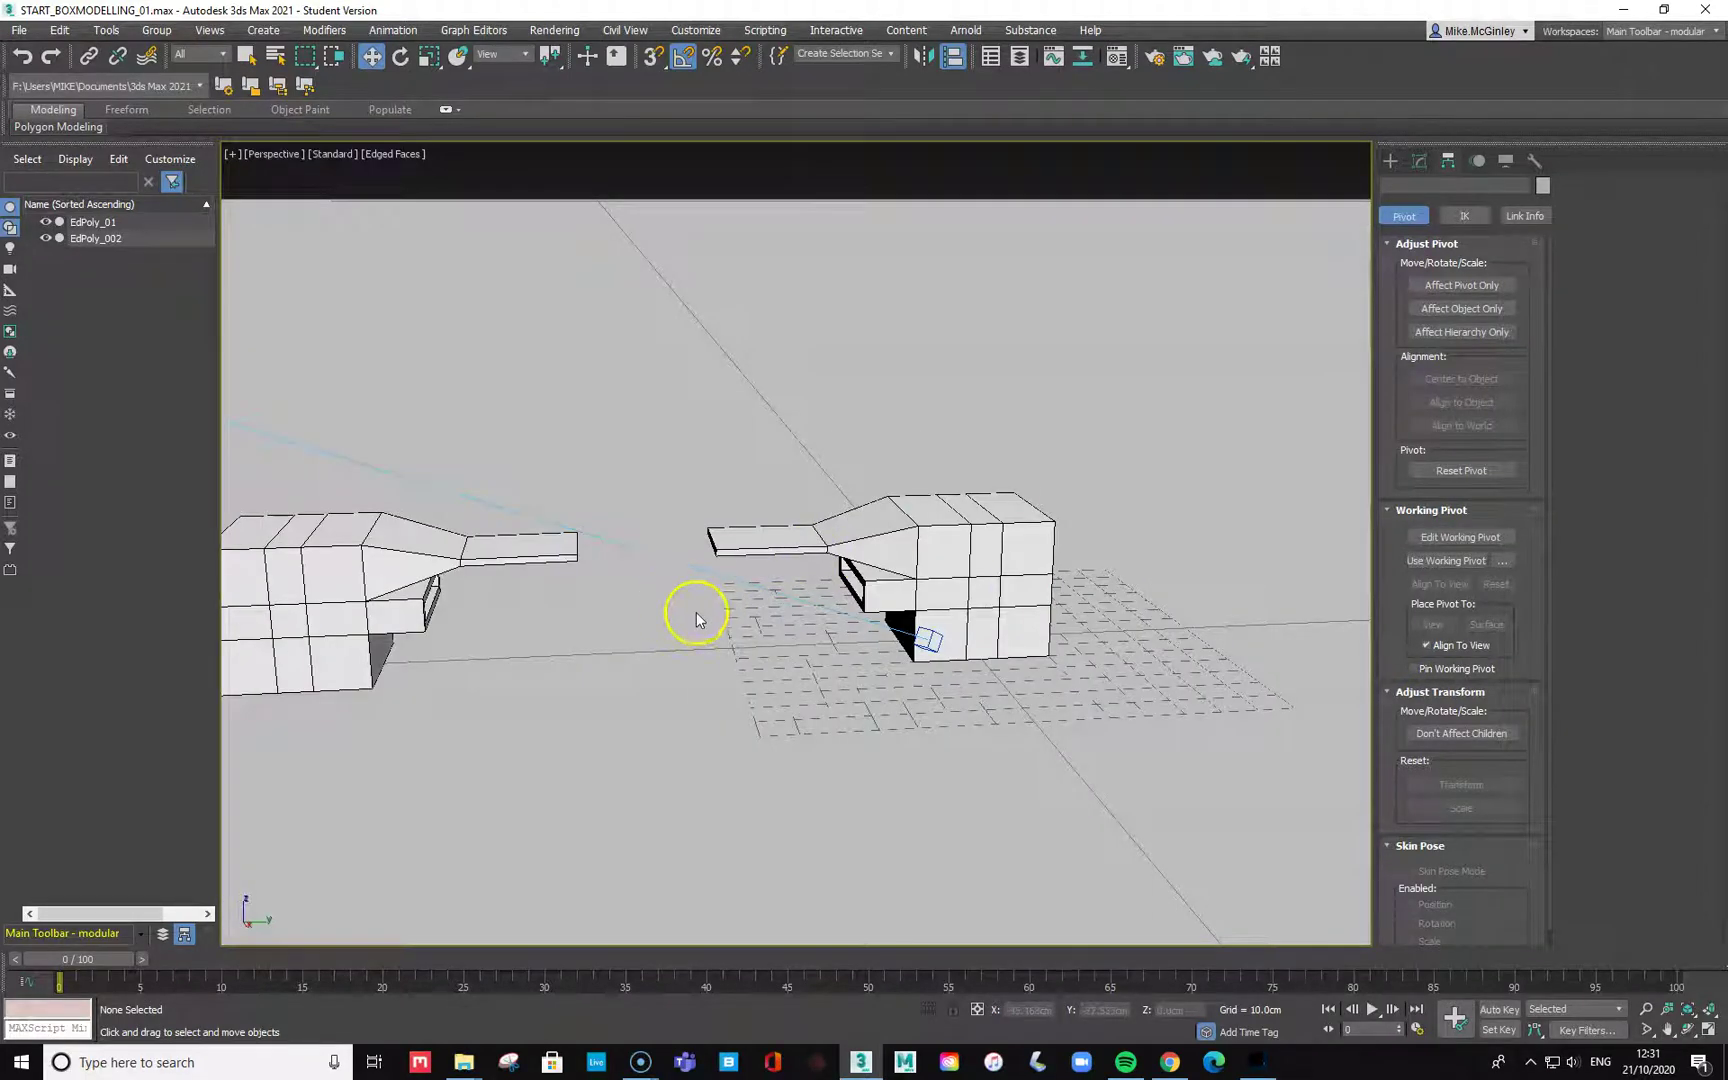
mouse_move(675, 609)
alt+middle_down()
mouse_move(712, 603)
mouse_move(663, 605)
alt+middle_up()
Attach EdPoly_01 to EdPoly_002 so both halves form a single editable poly.
click(577, 632)
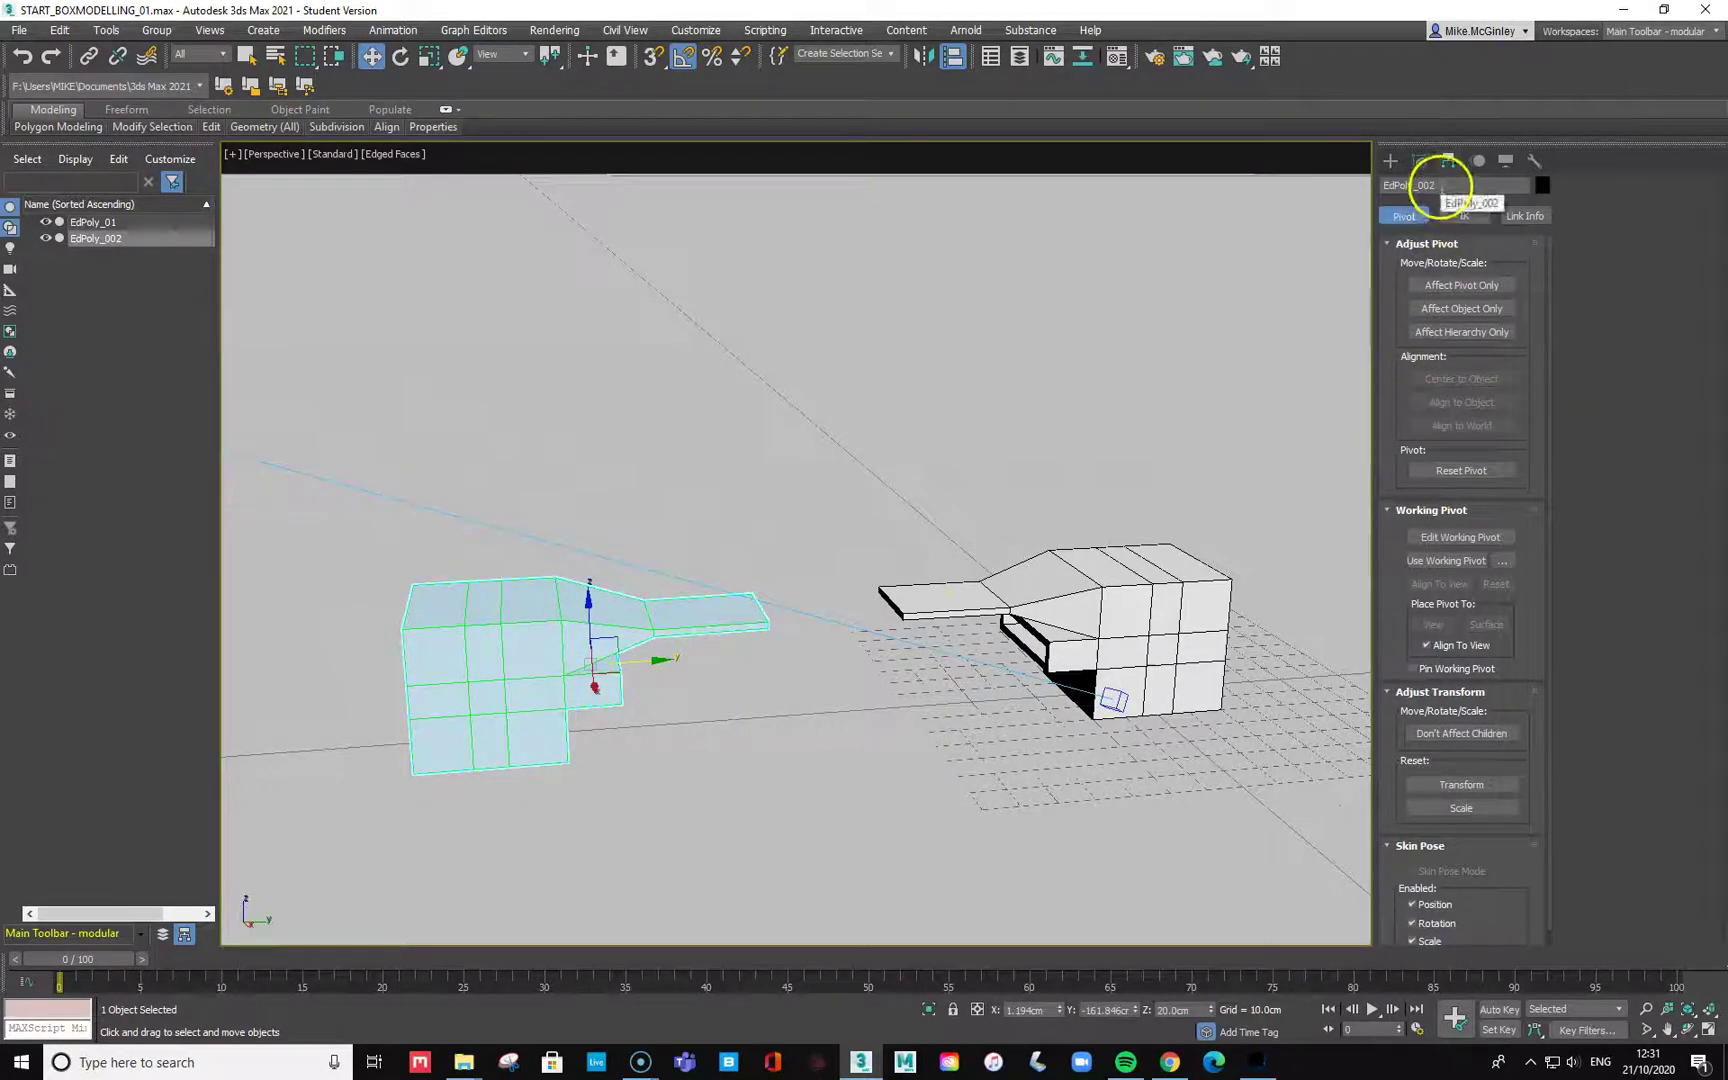
click(1150, 565)
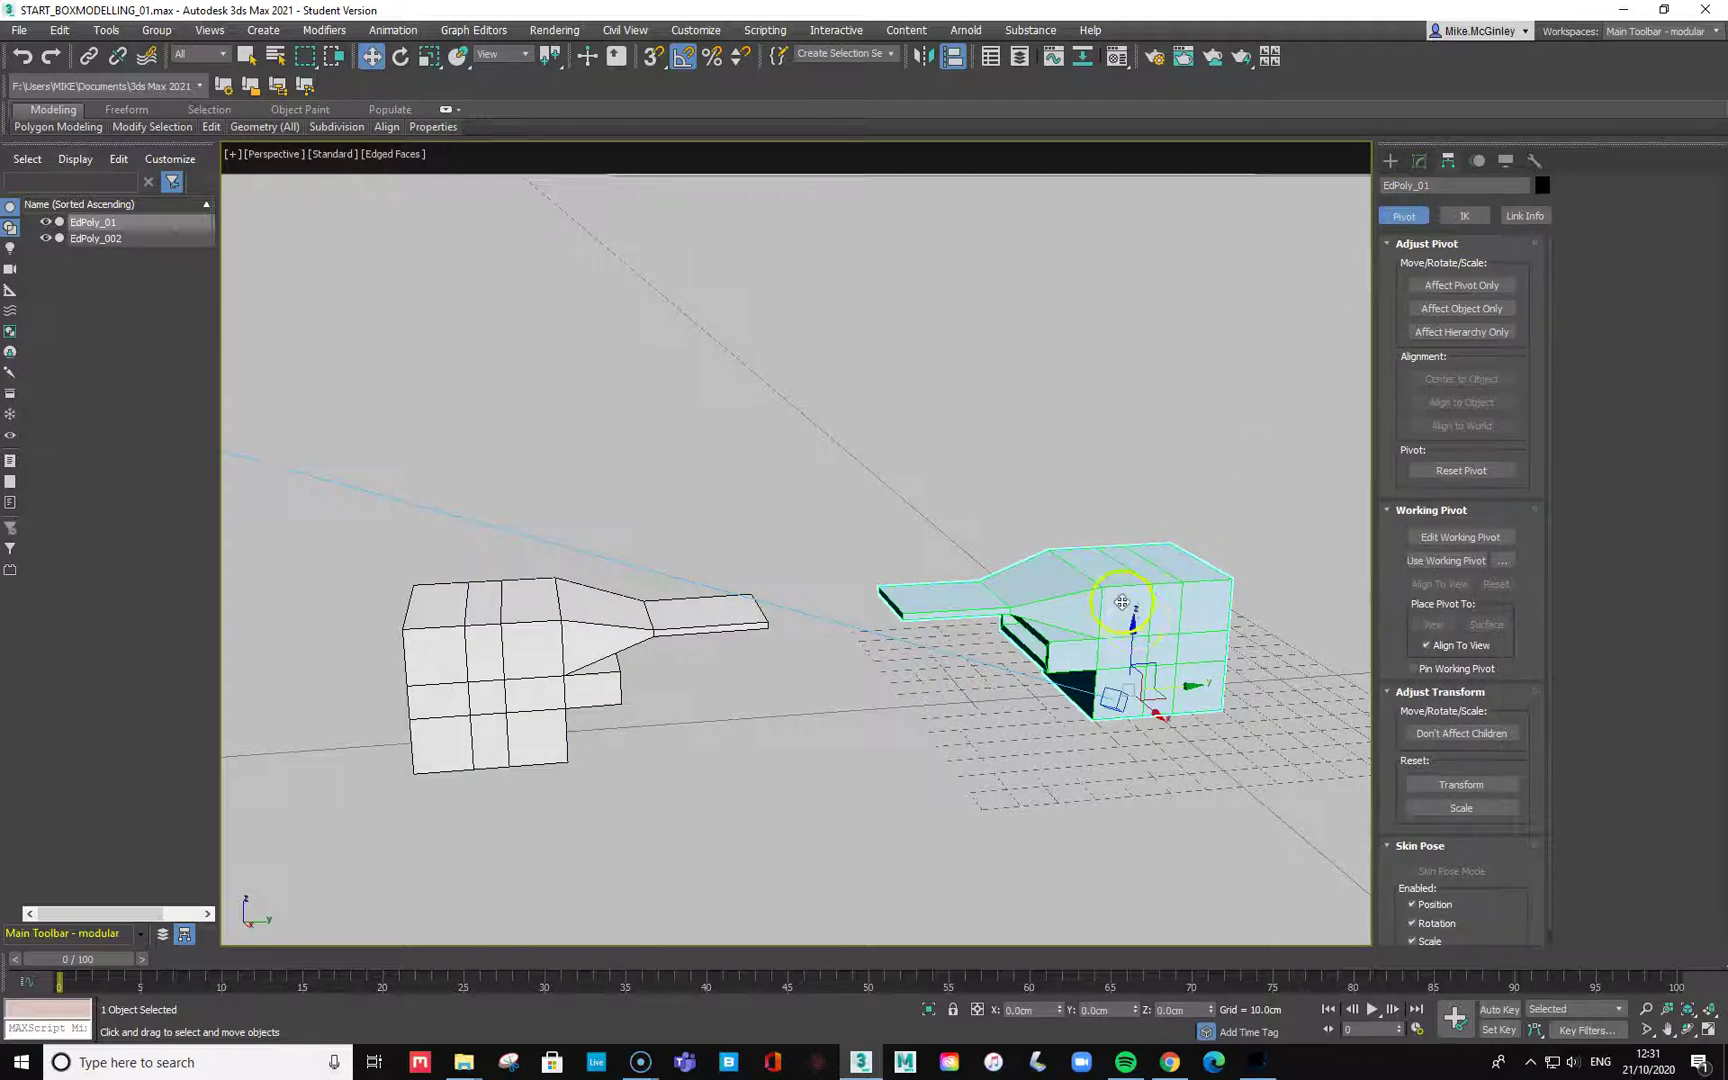
click(734, 645)
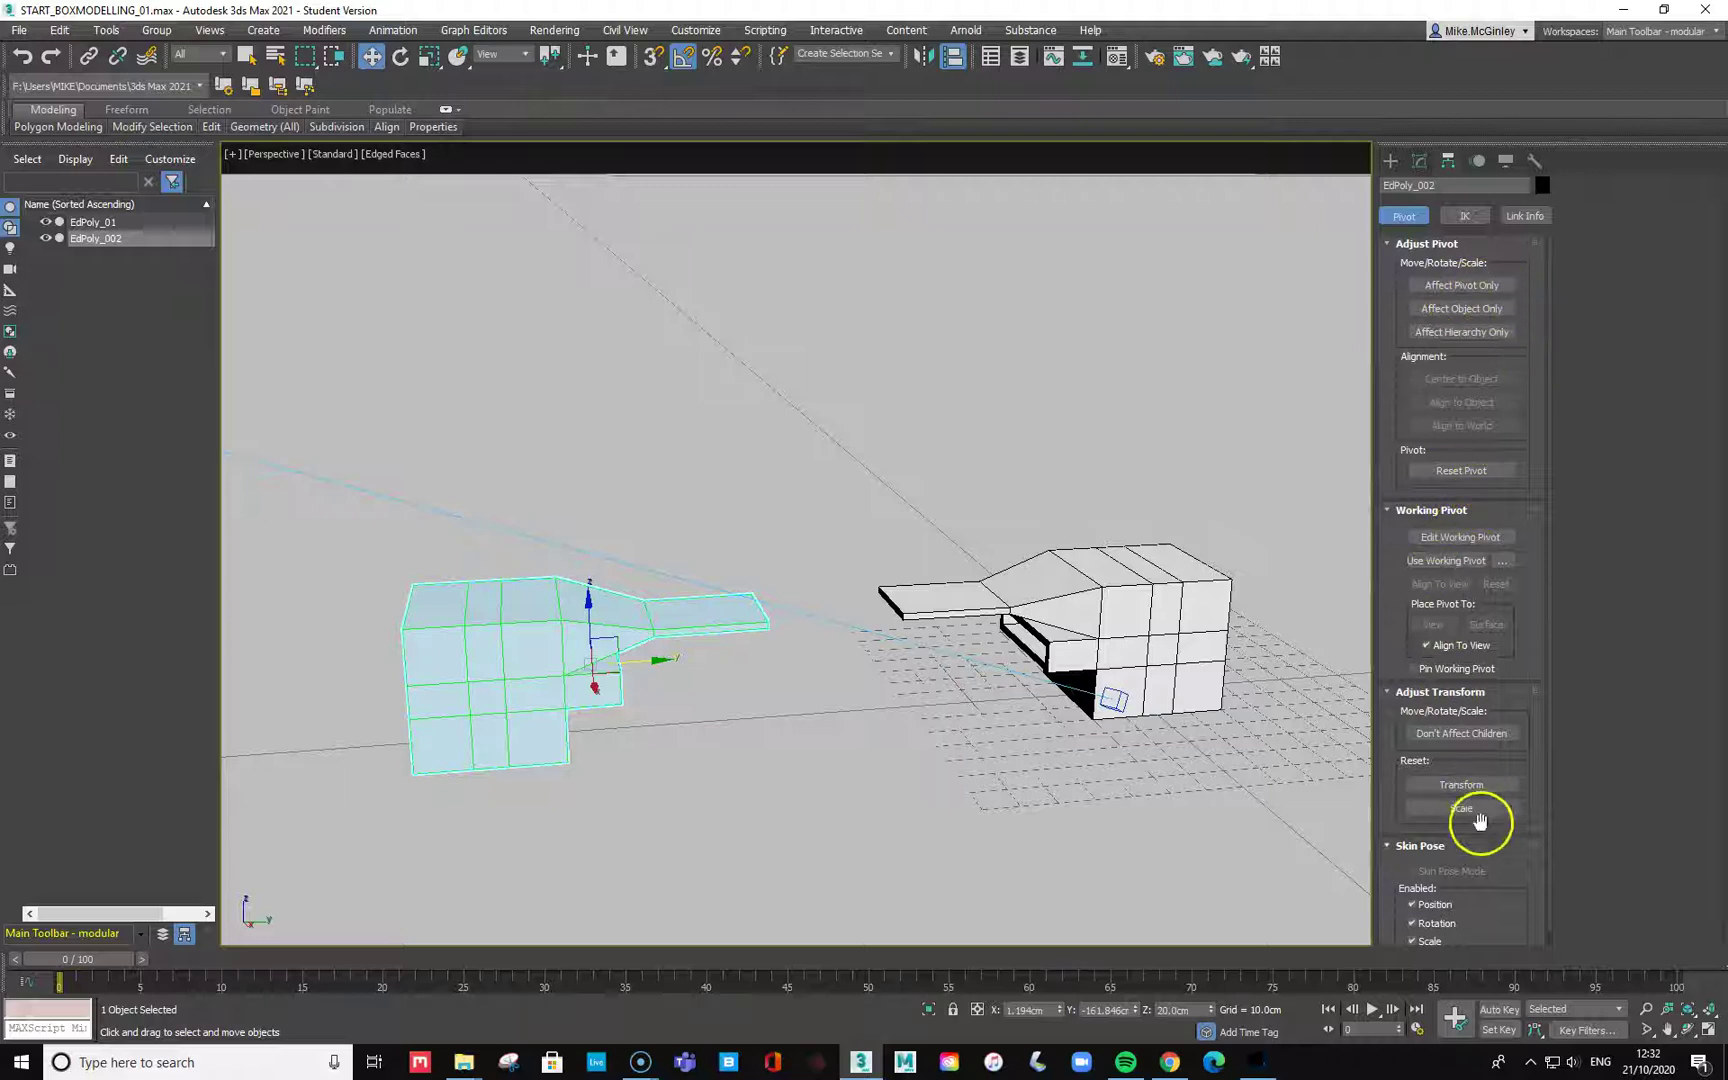
scroll(1481, 830, down, 1)
scroll(1517, 718, up, 1)
scroll(1517, 718, down, 1)
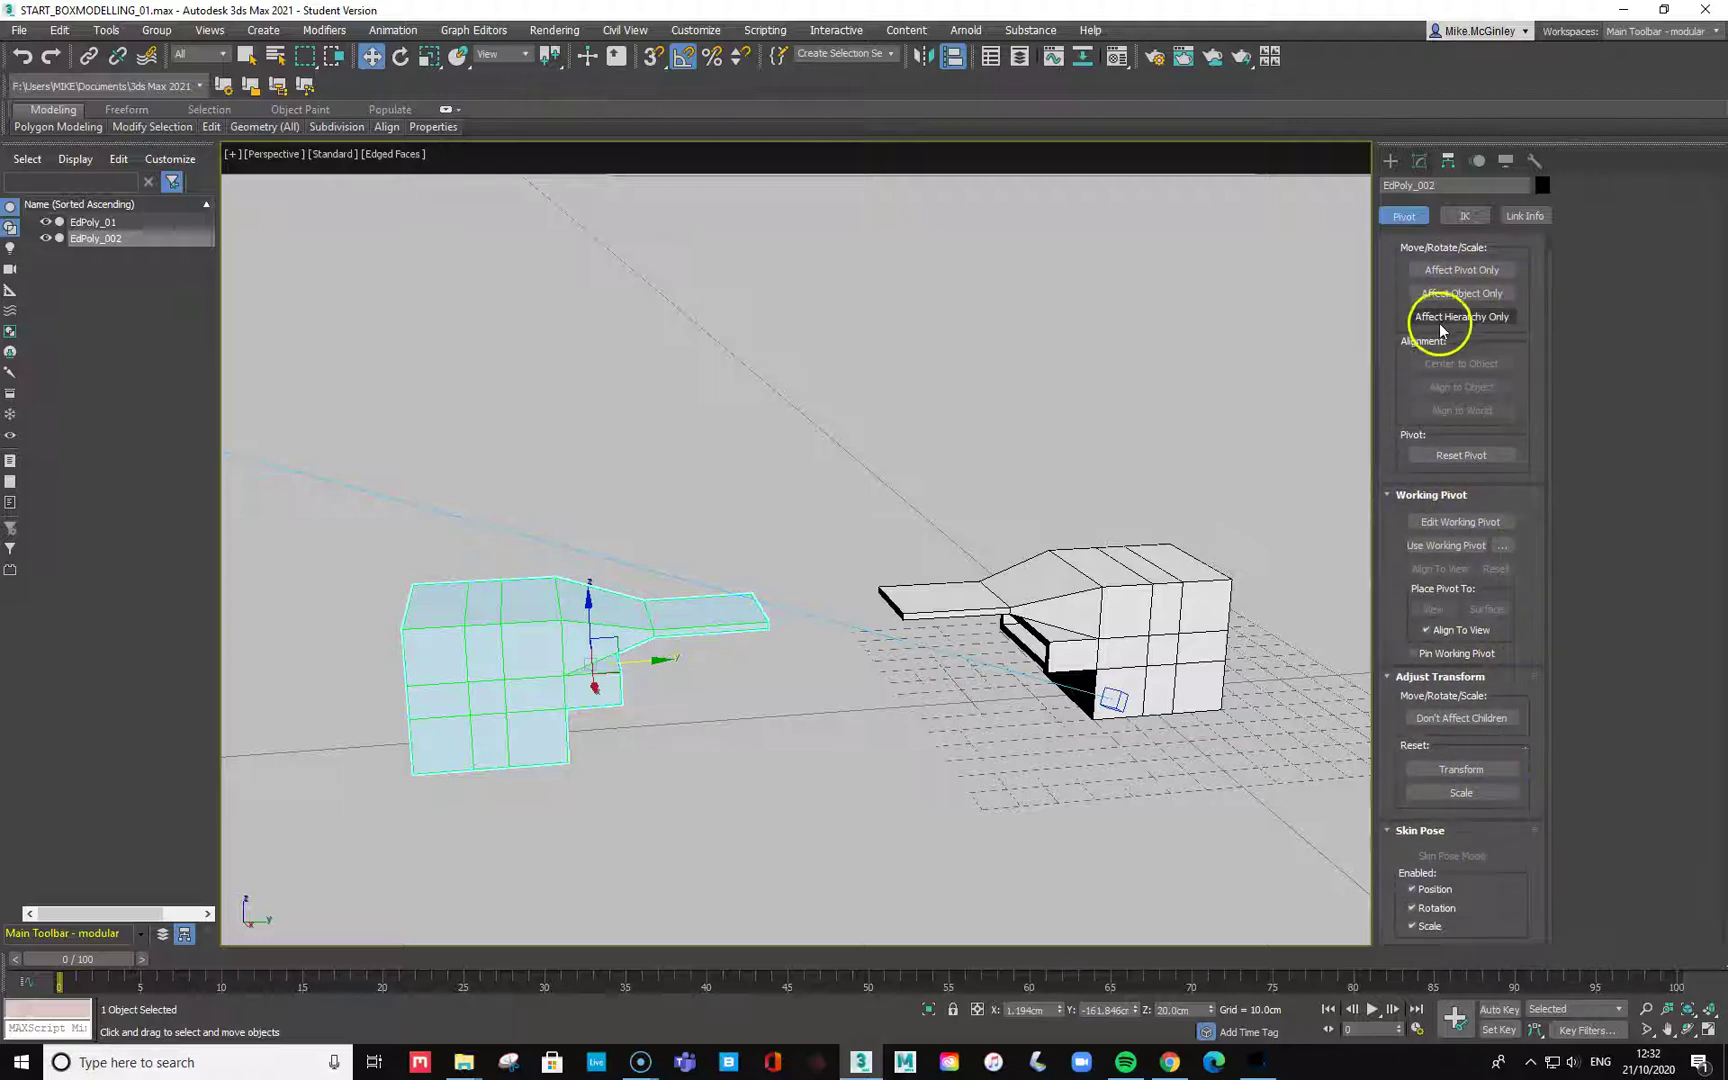
click(1419, 161)
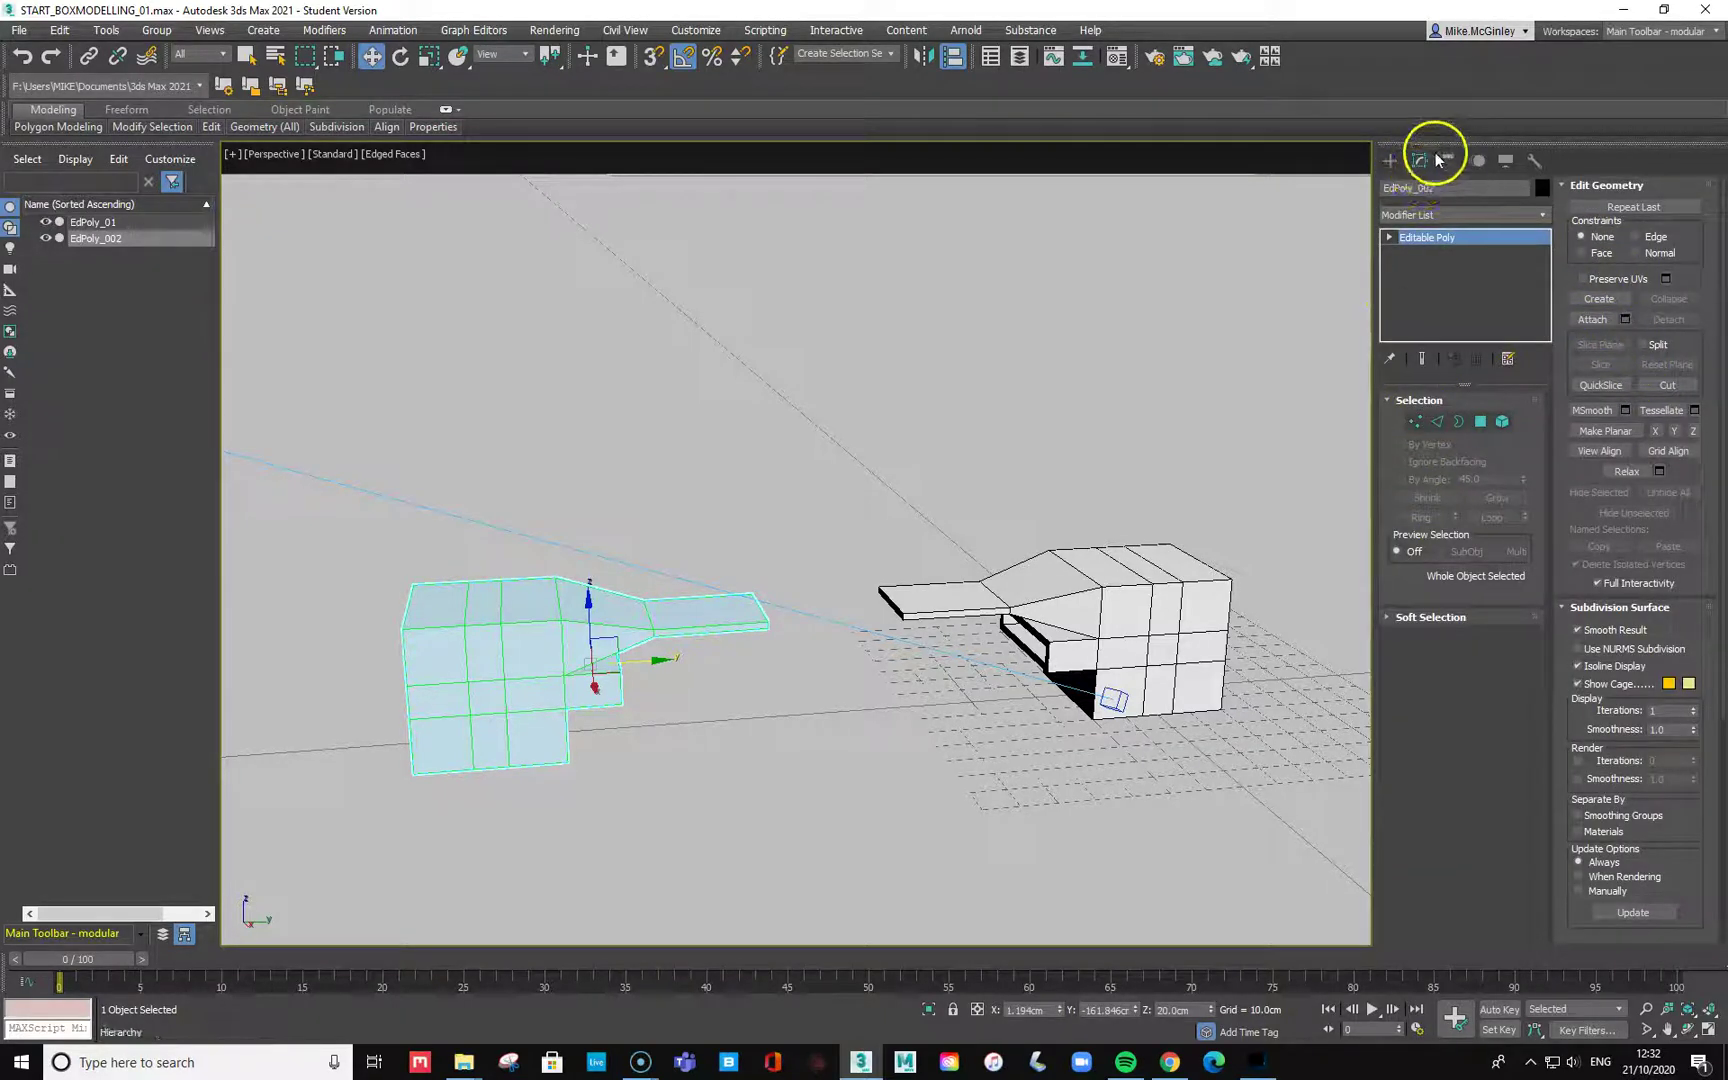
click(1593, 320)
click(1064, 593)
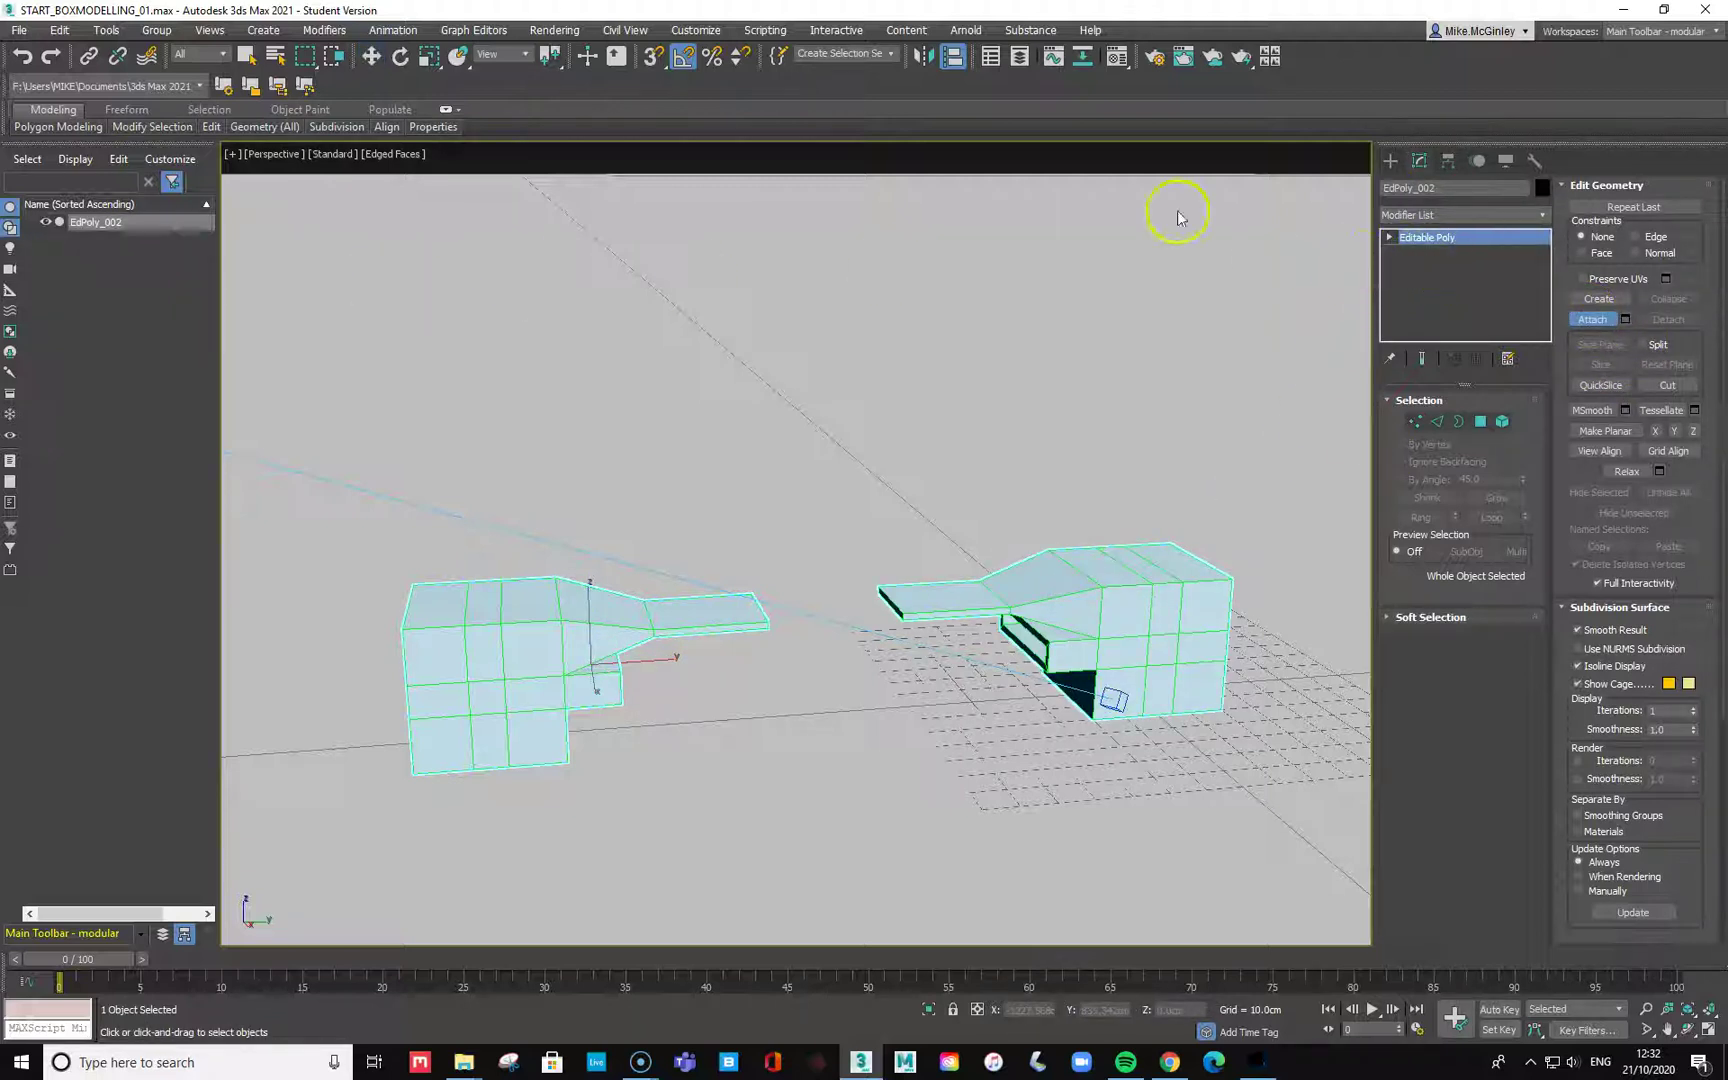
Rename the combined object EdPoly and leave Attach mode for the Move tool.
double_click(1412, 188)
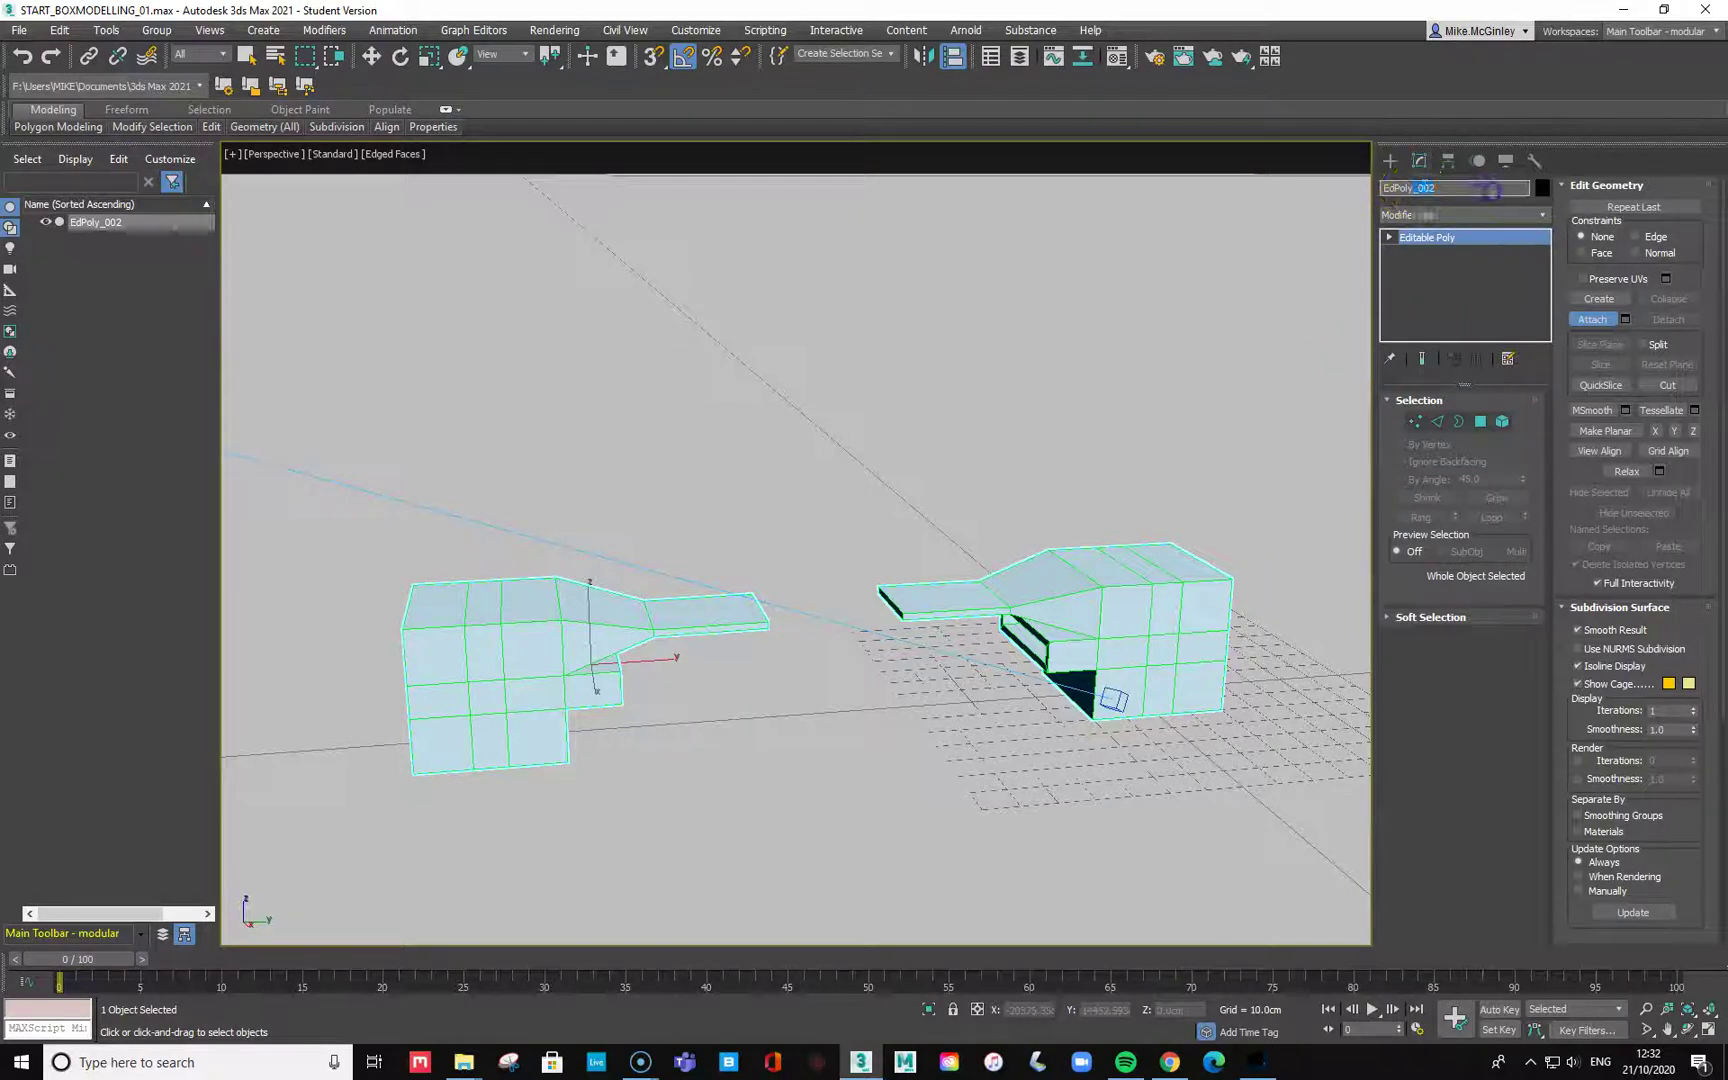
key(Return)
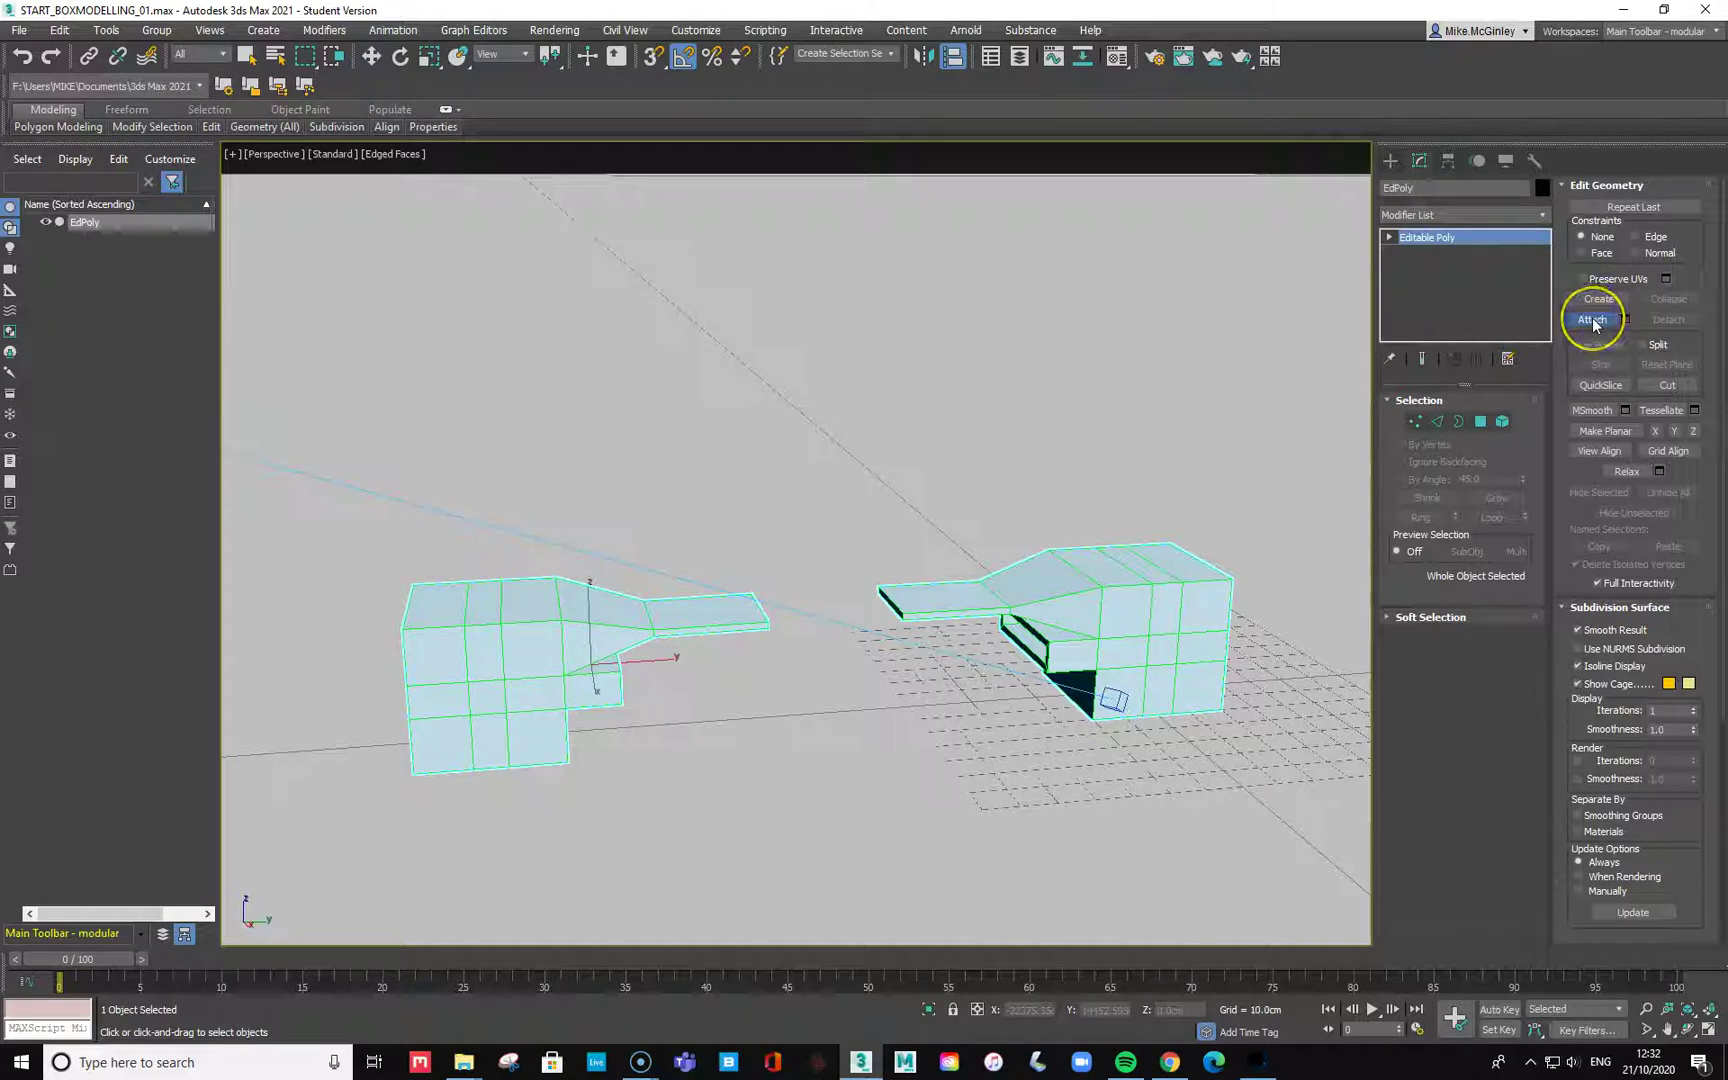
key(w)
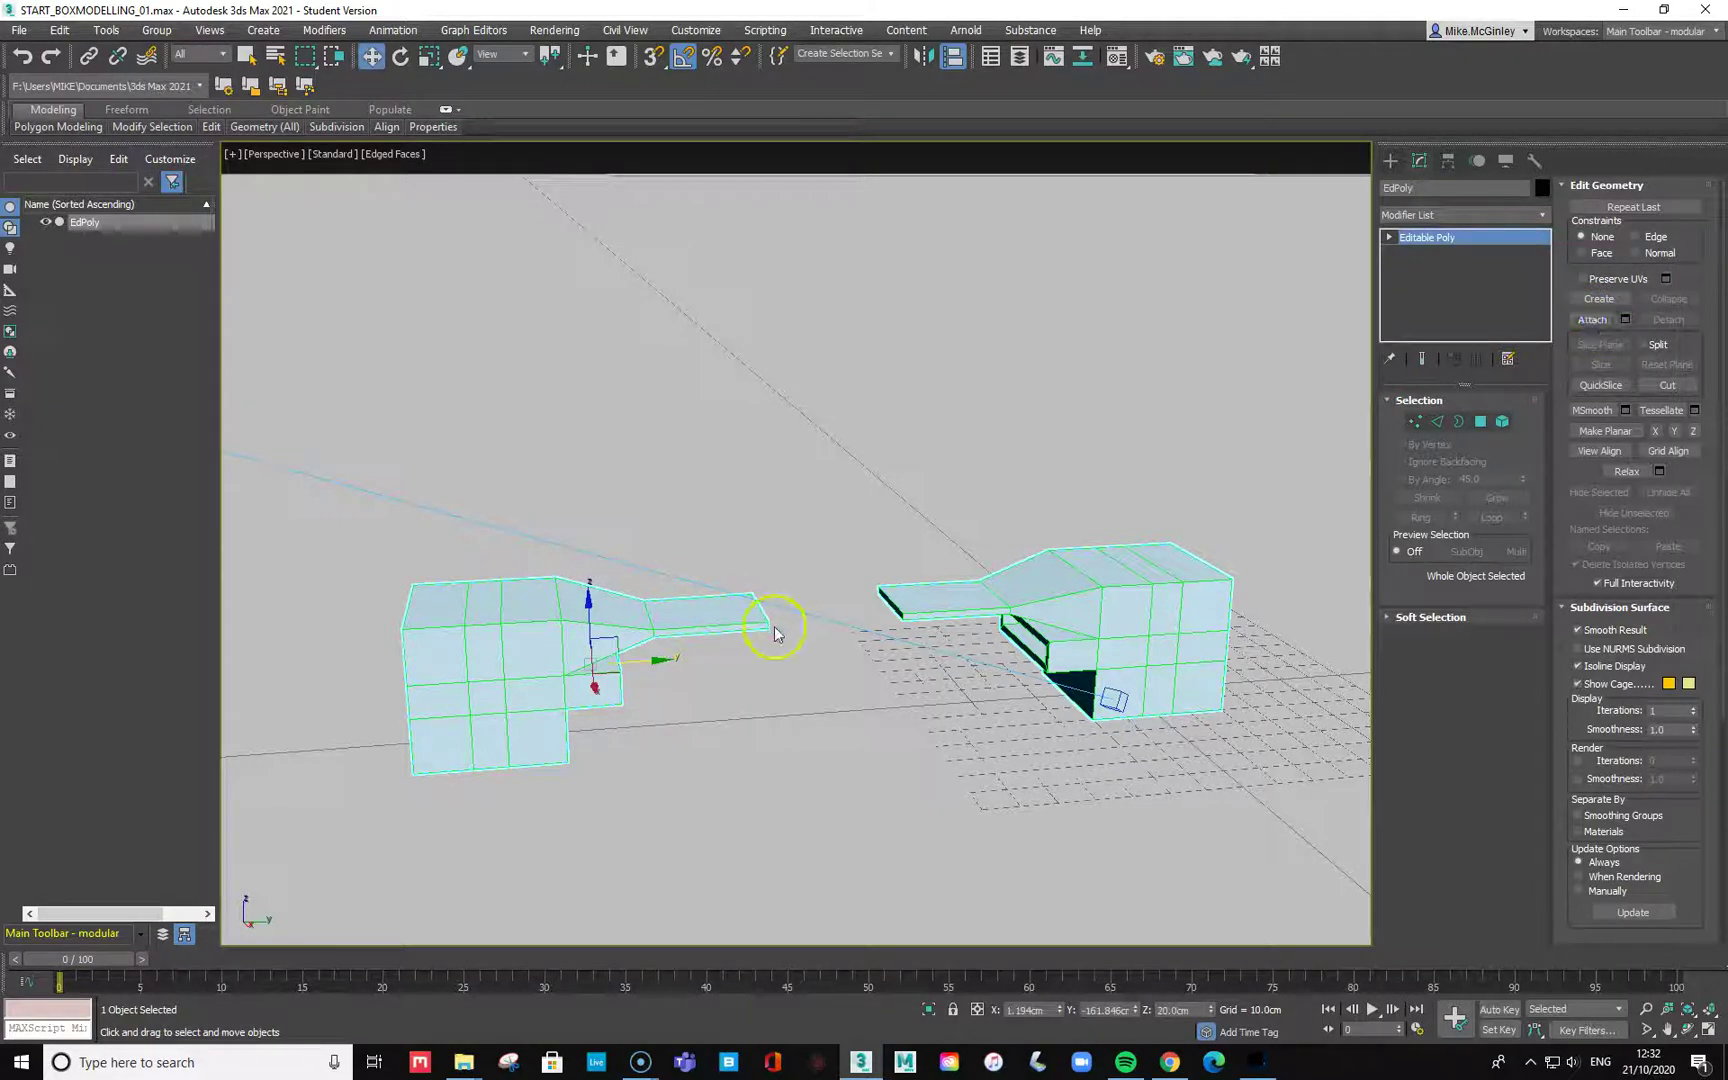
Inspect EdPoly at Element level by selecting each half in turn, and return to object level.
click(1388, 238)
click(1425, 314)
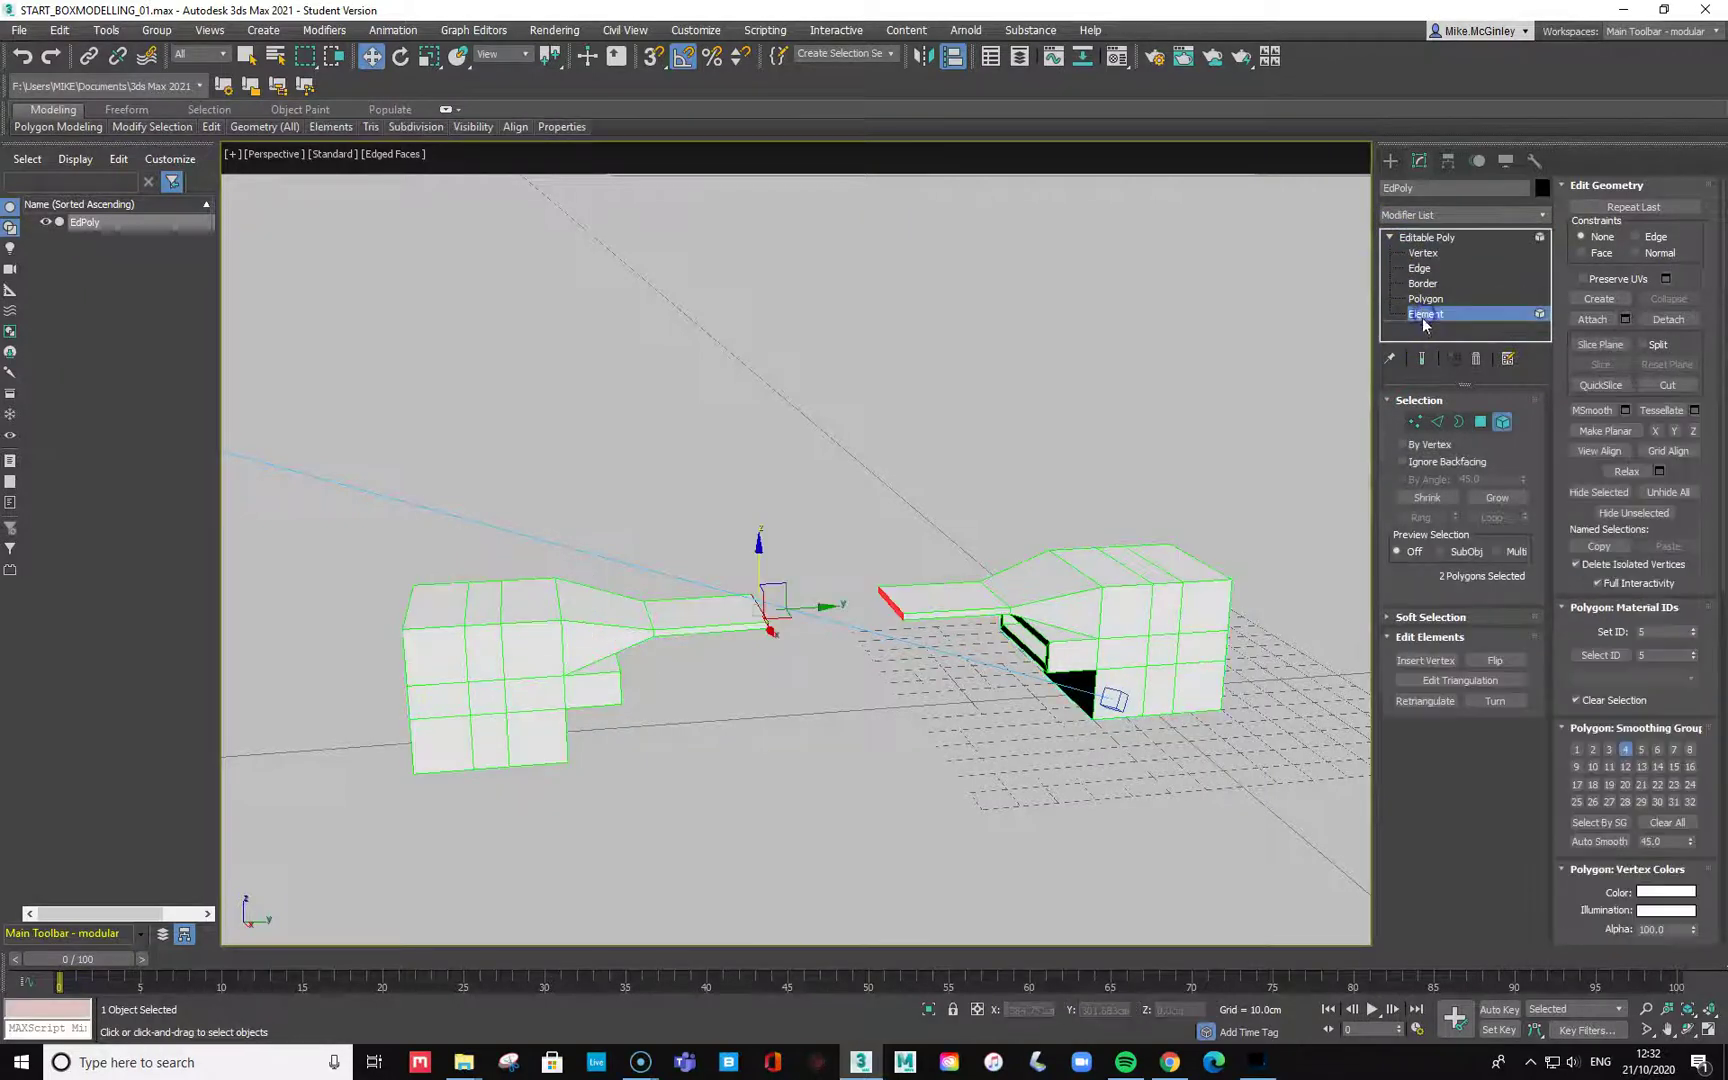
click(1154, 556)
click(1119, 589)
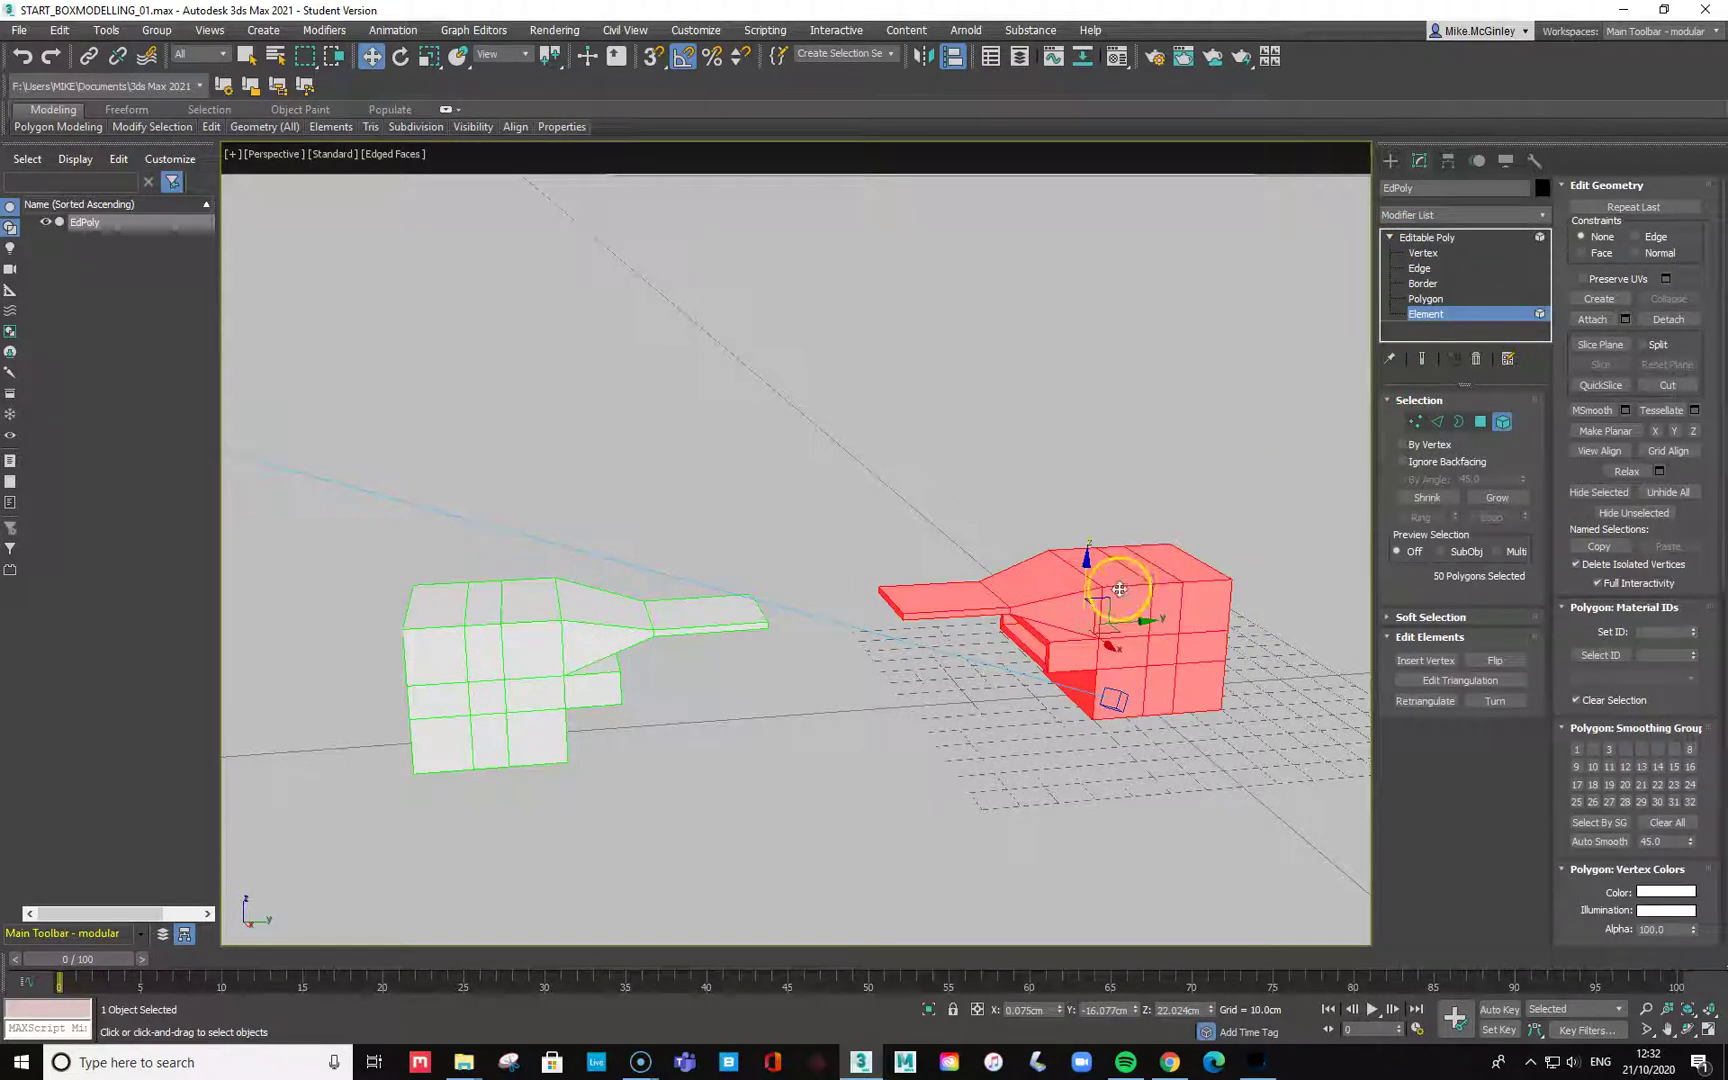
click(553, 638)
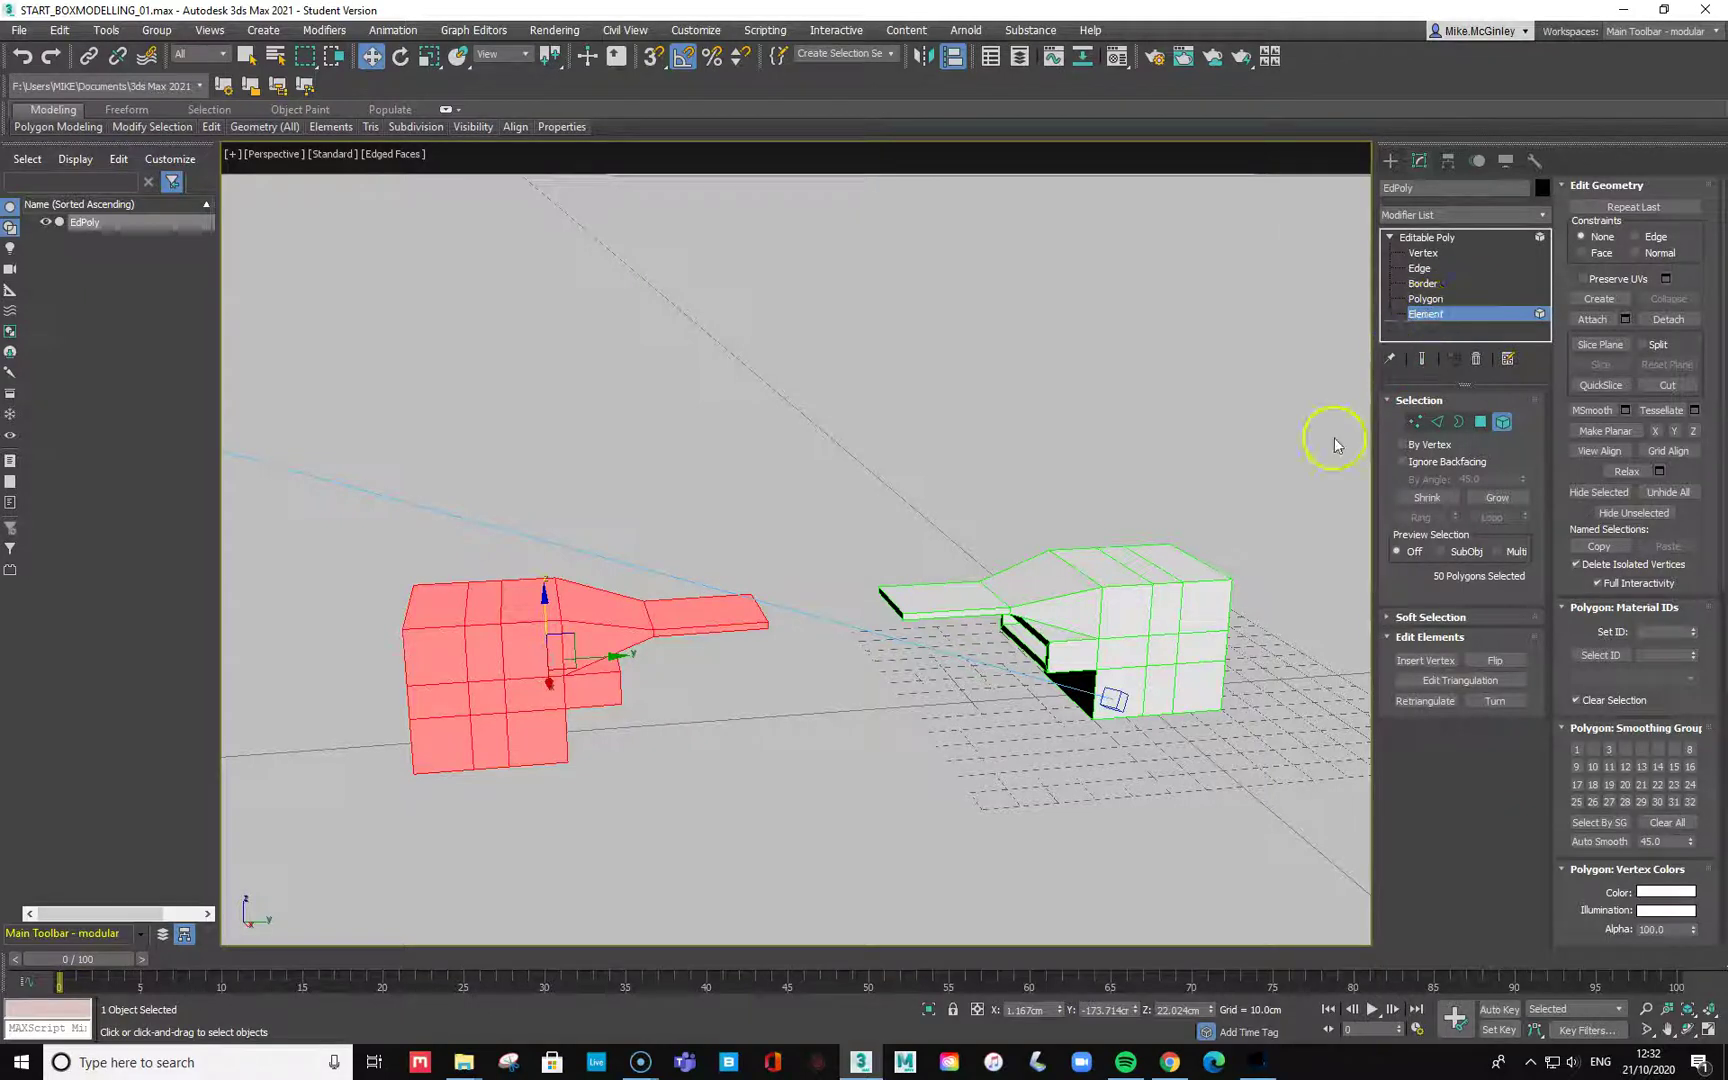
click(1105, 585)
click(627, 636)
click(1440, 247)
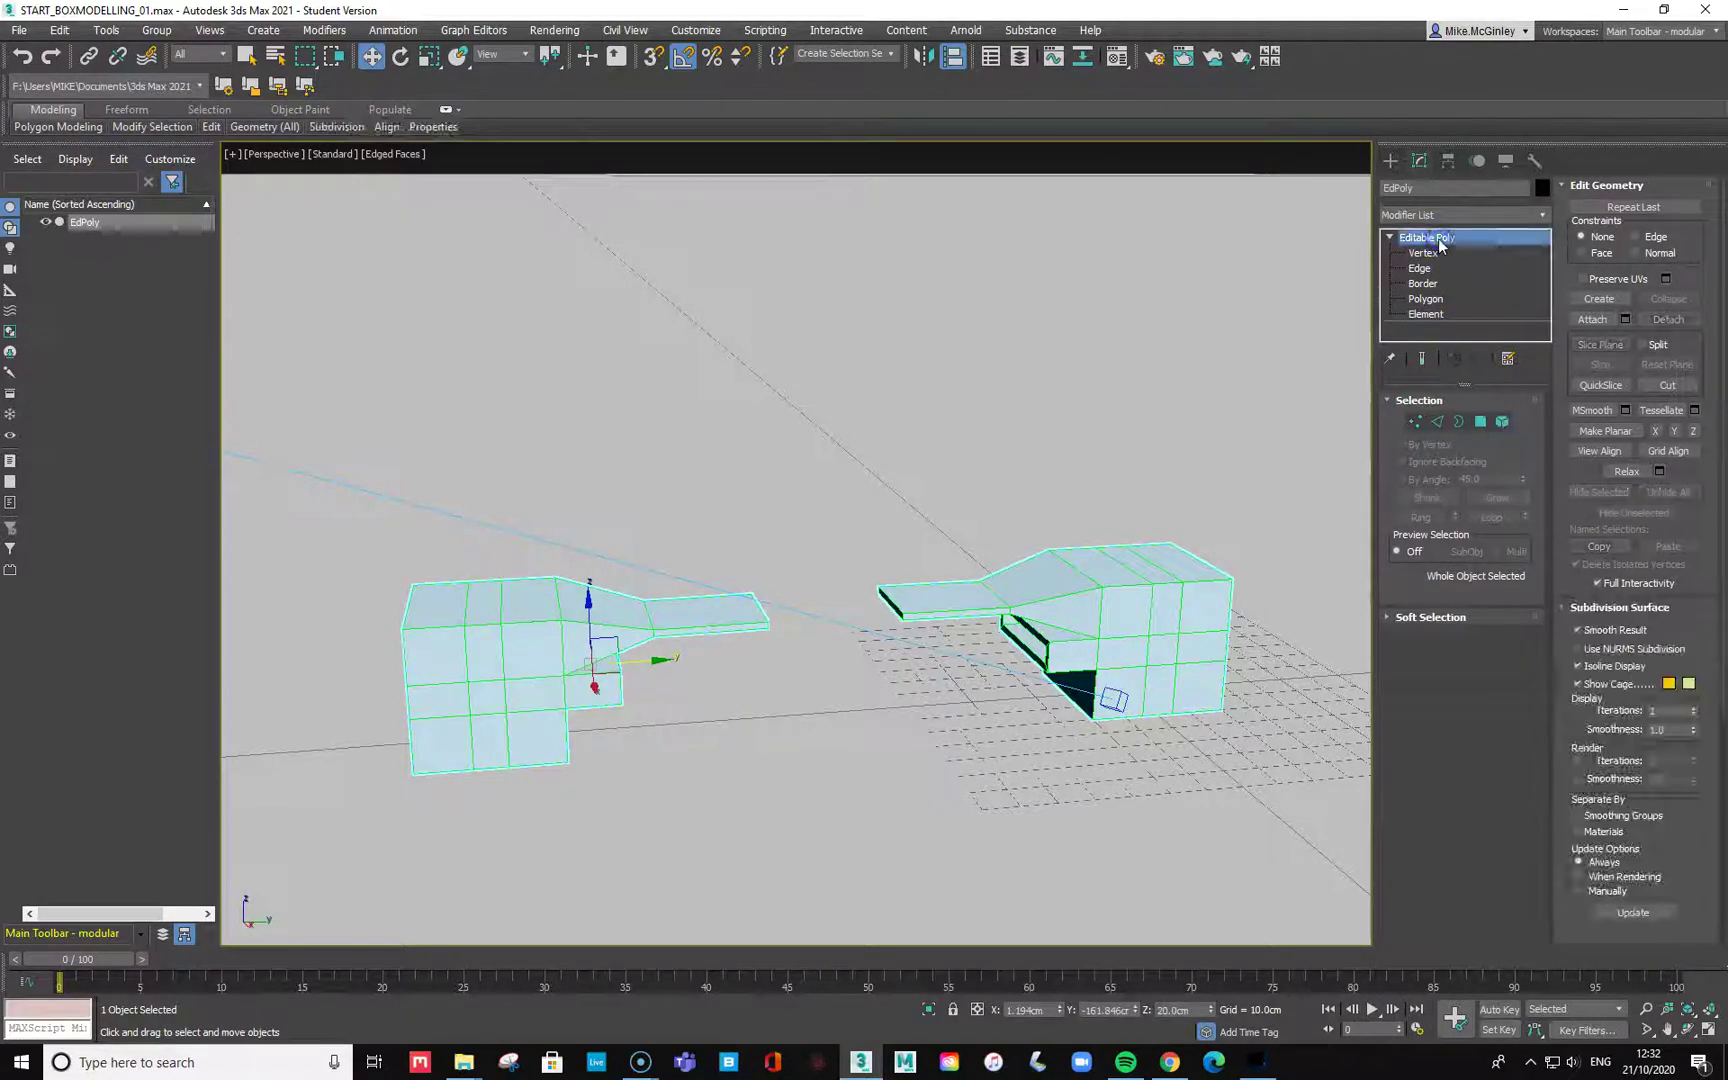
At Polygon level, select the end faces of both arms that point at each other.
click(1428, 300)
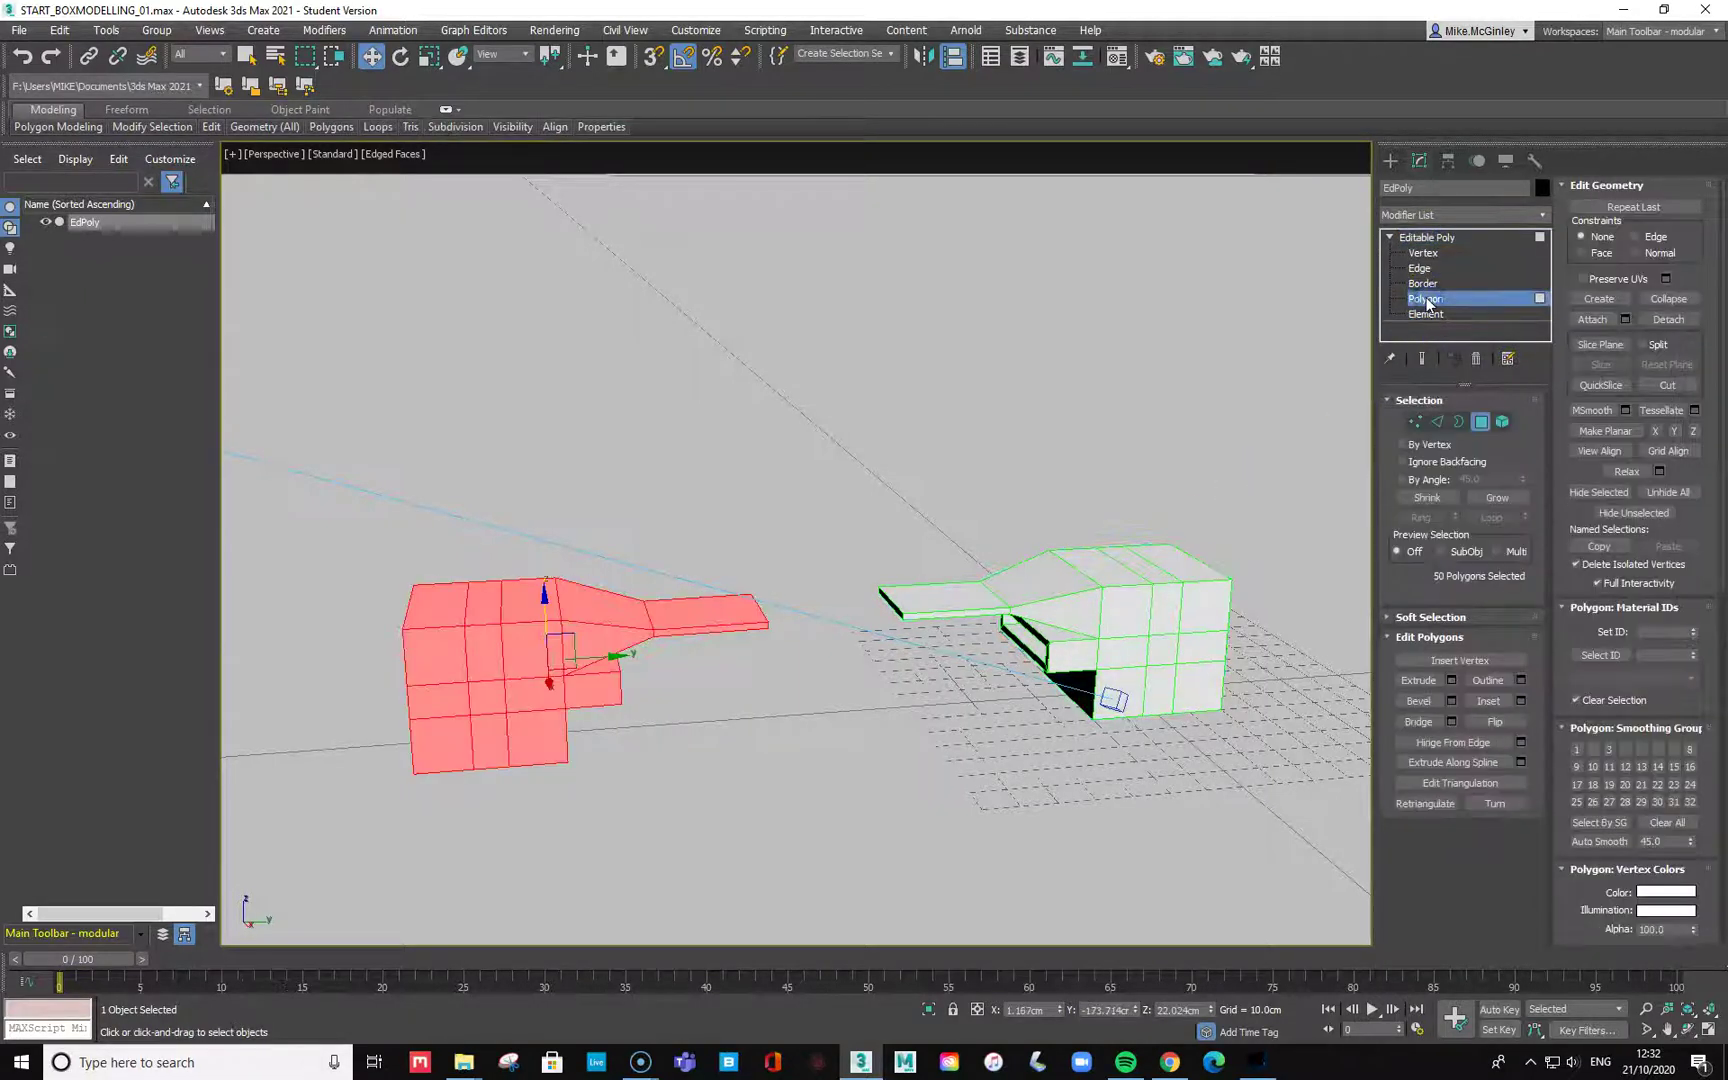
scroll(888, 604, up, 2)
click(893, 607)
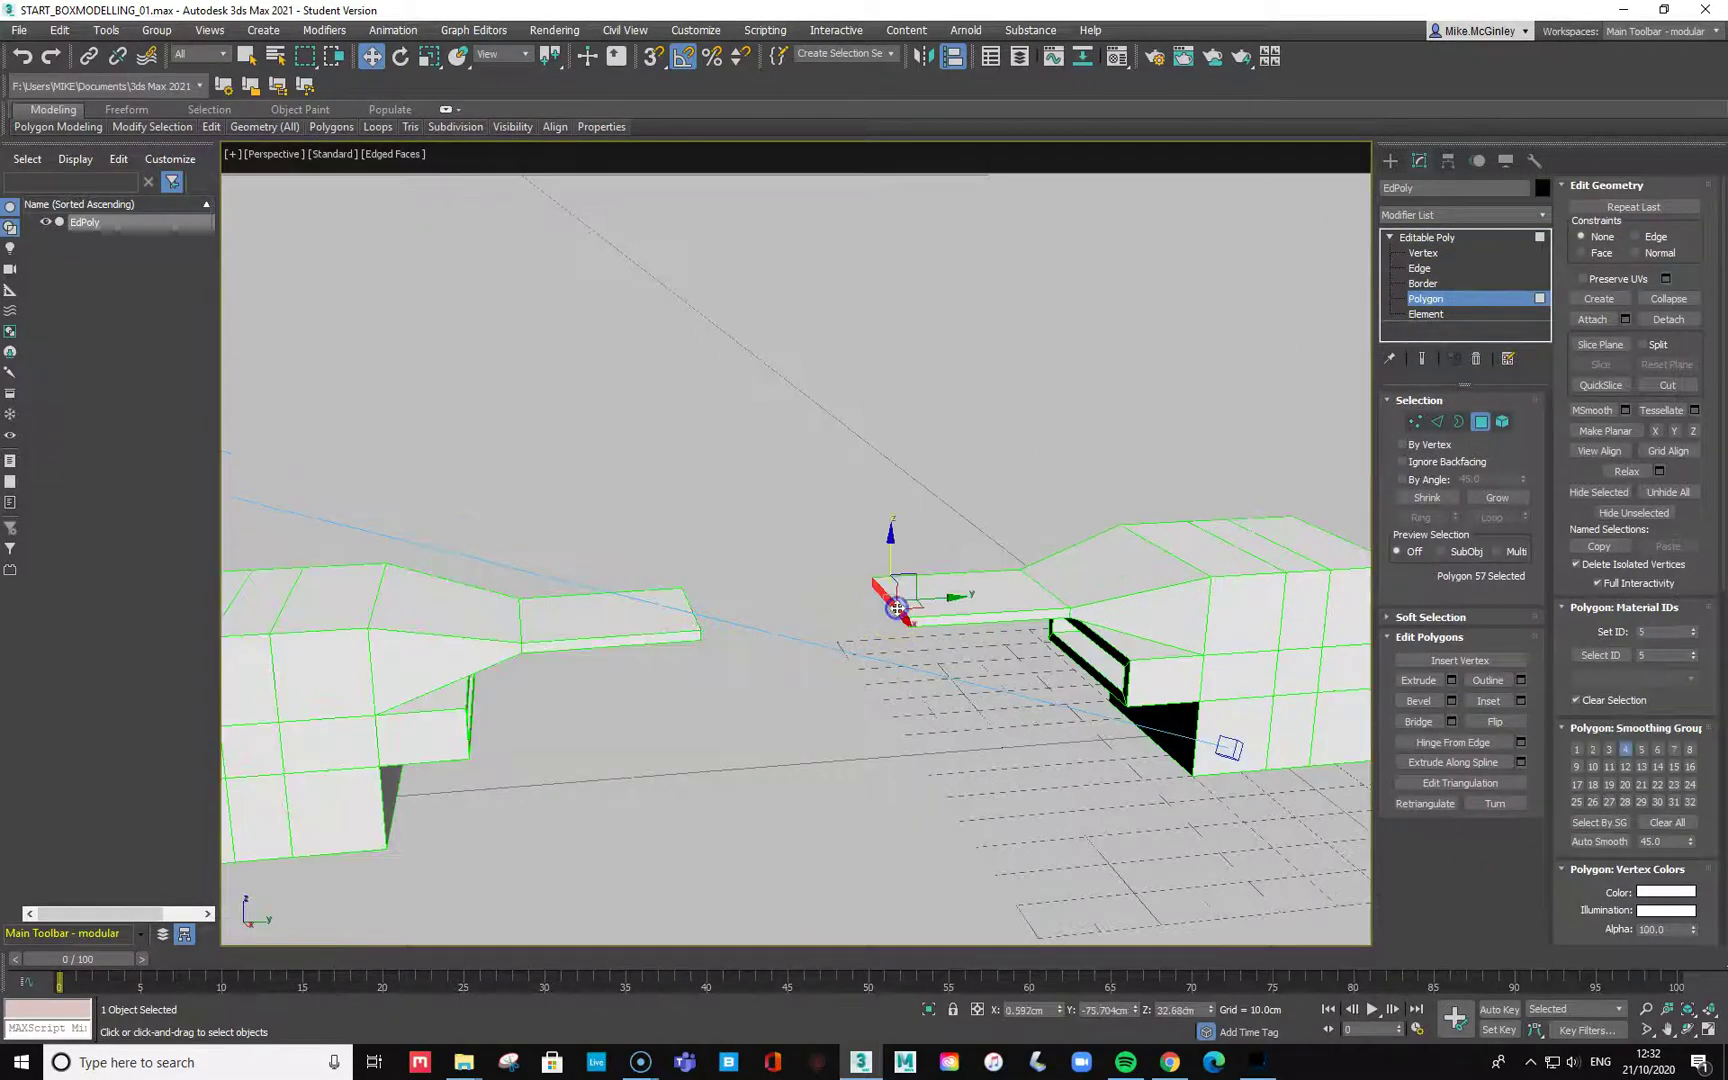
scroll(968, 722, down, 3)
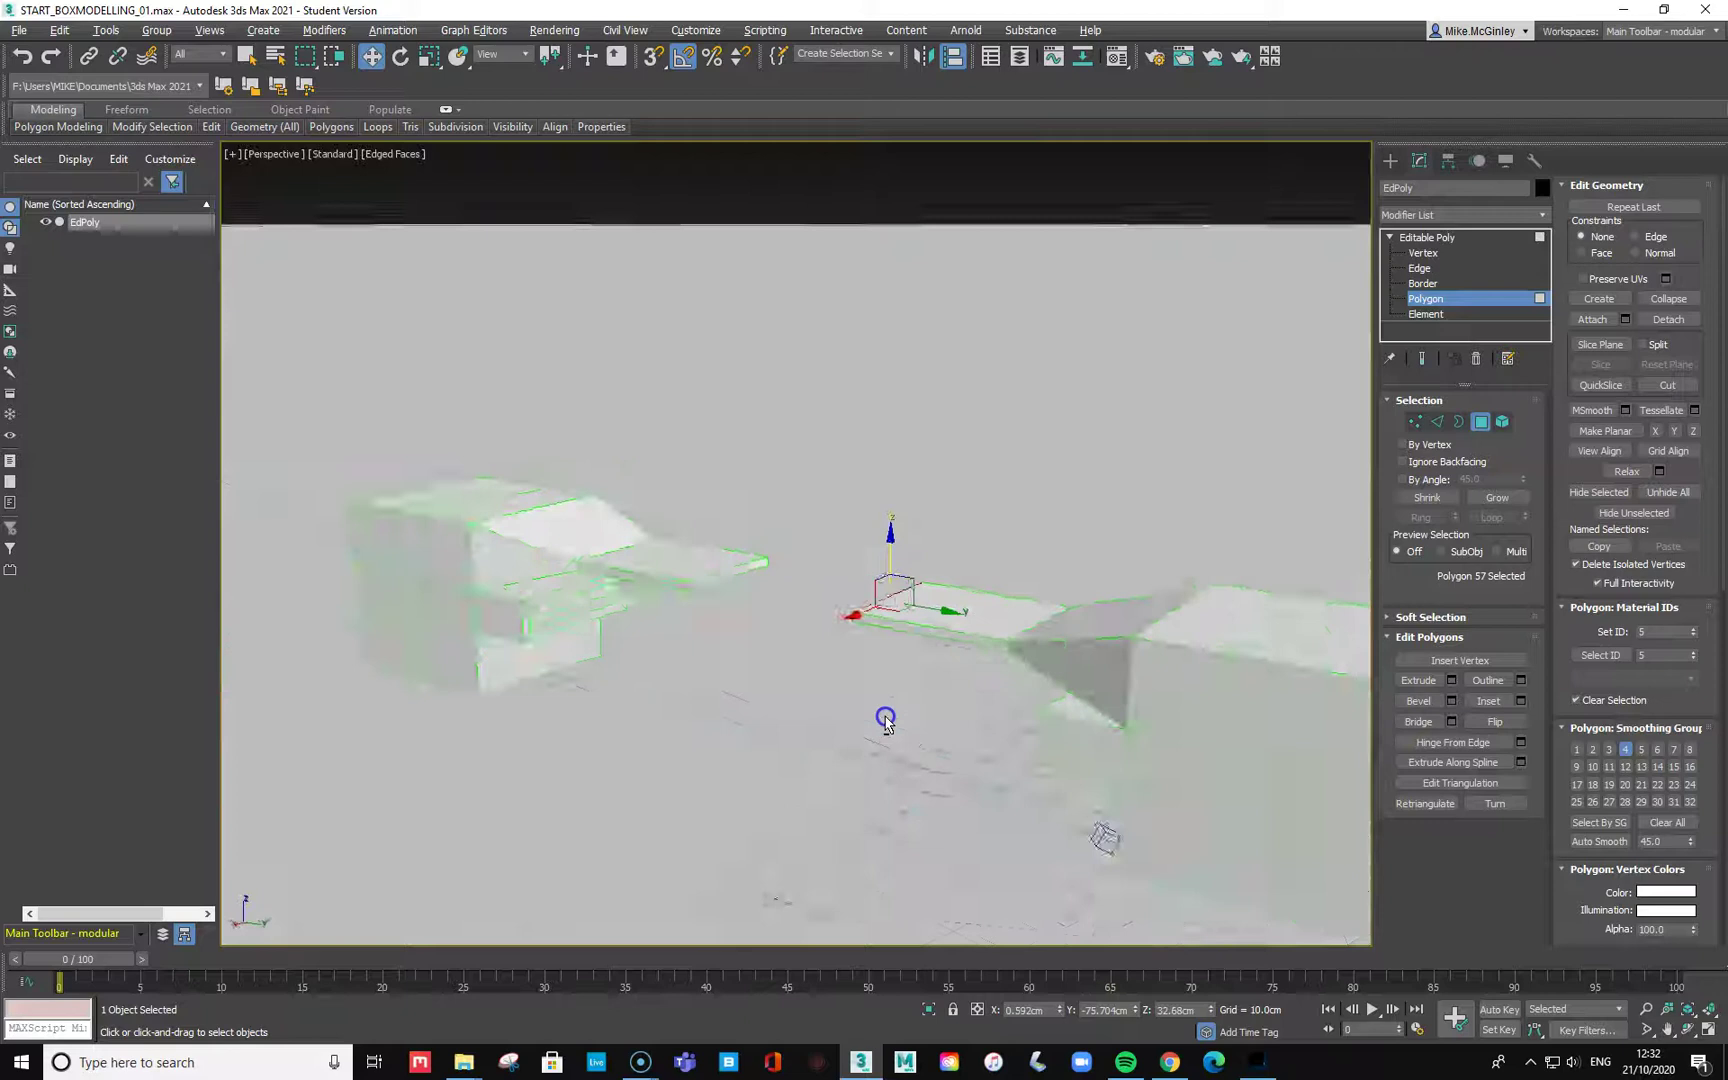
ctrl+click(780, 575)
alt+middle_drag(1034, 663, 1115, 671)
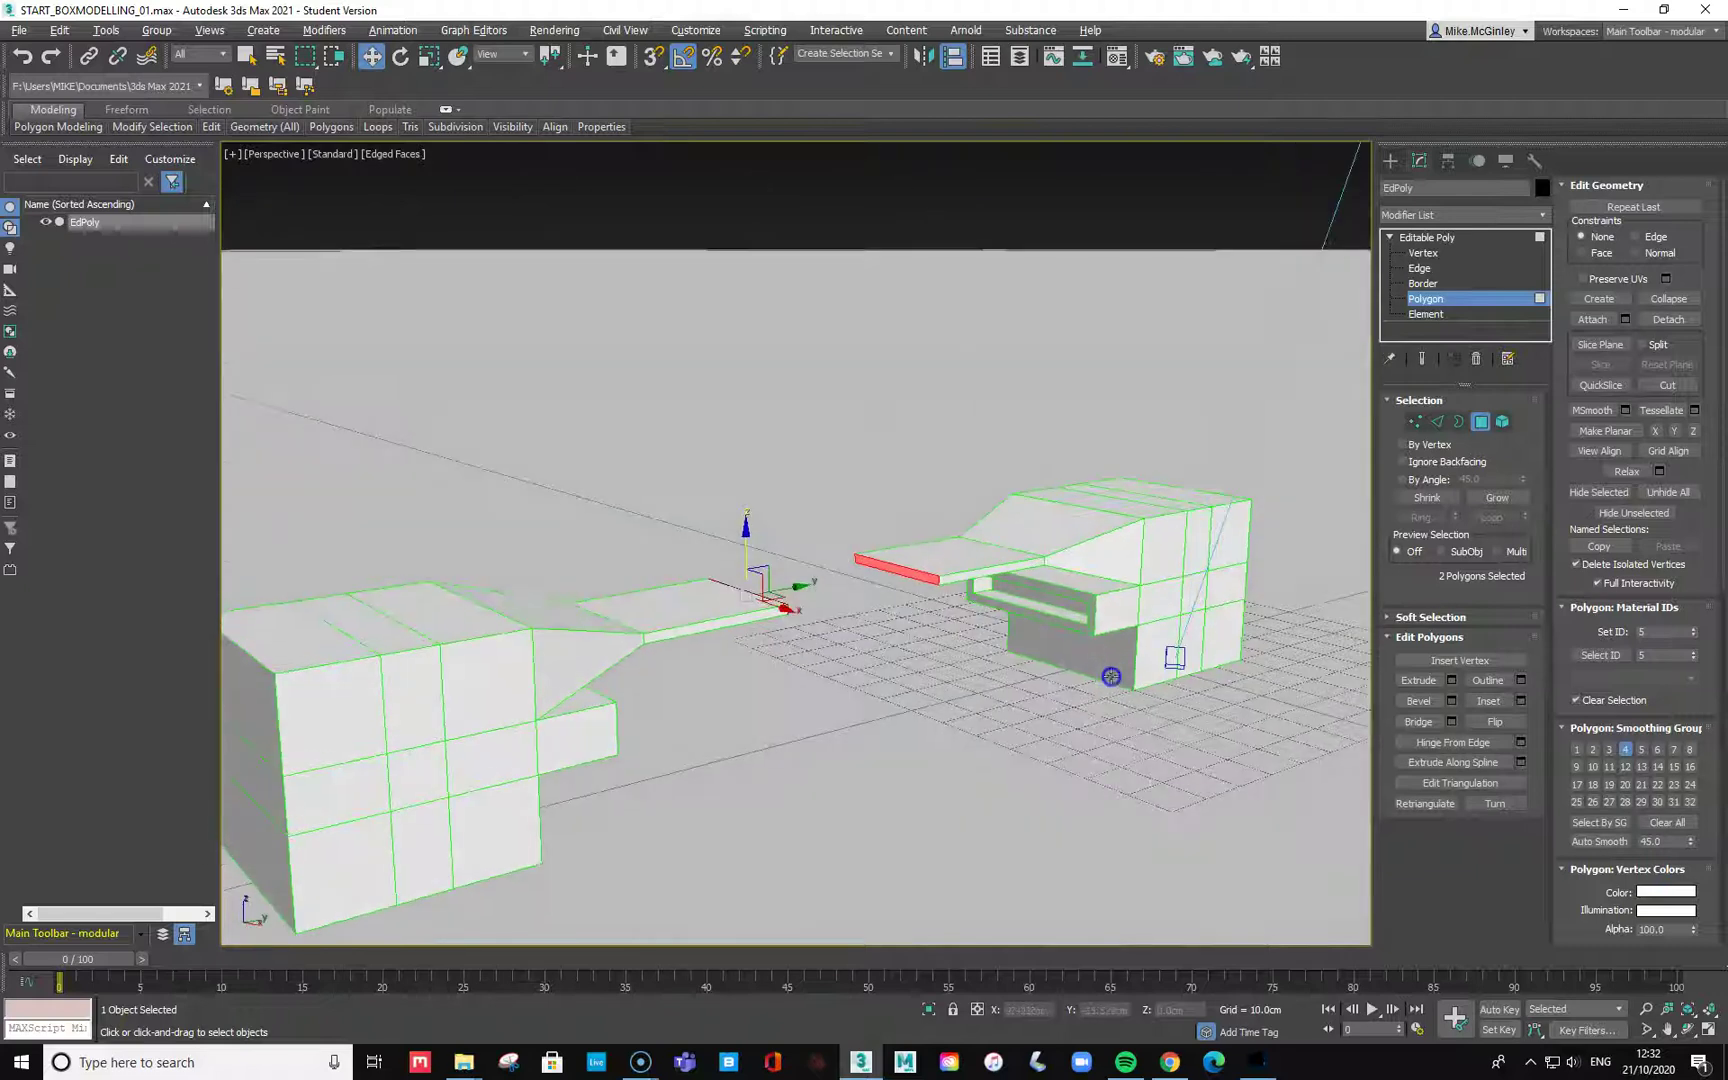
Bridge the two selected end faces with 8 segments and return to object level.
click(1451, 721)
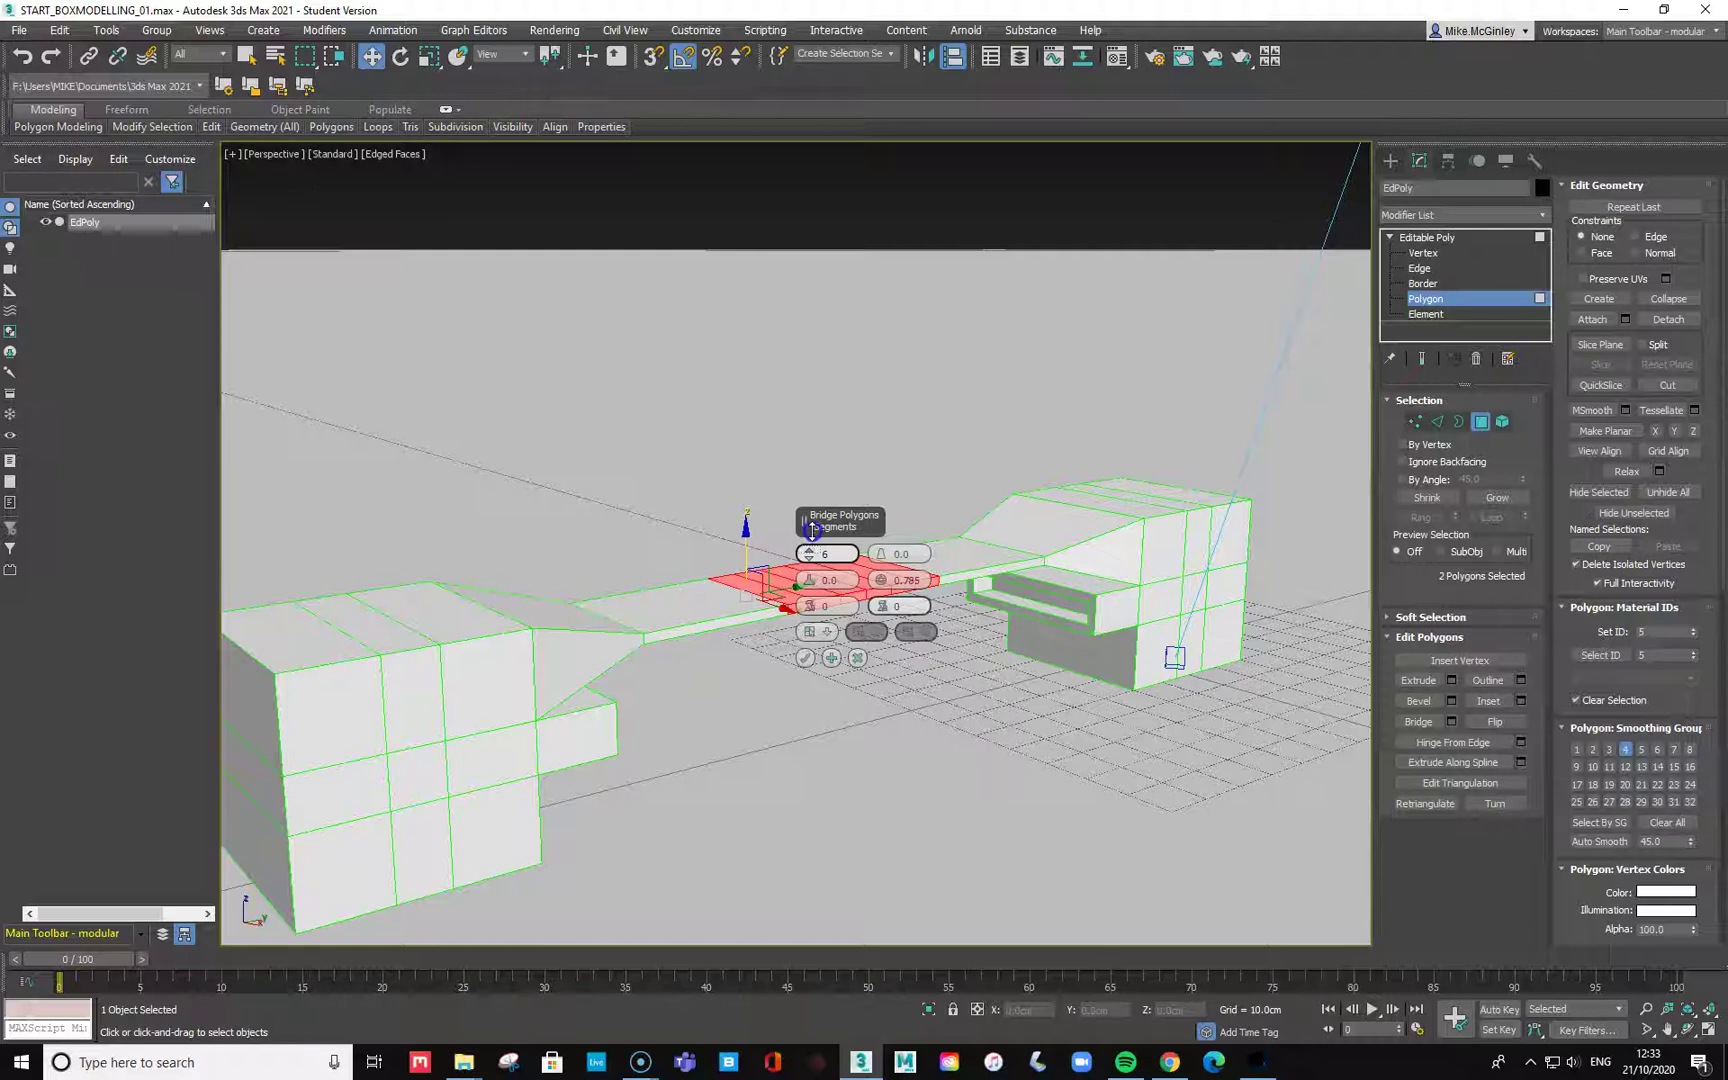
drag(812, 532, 812, 533)
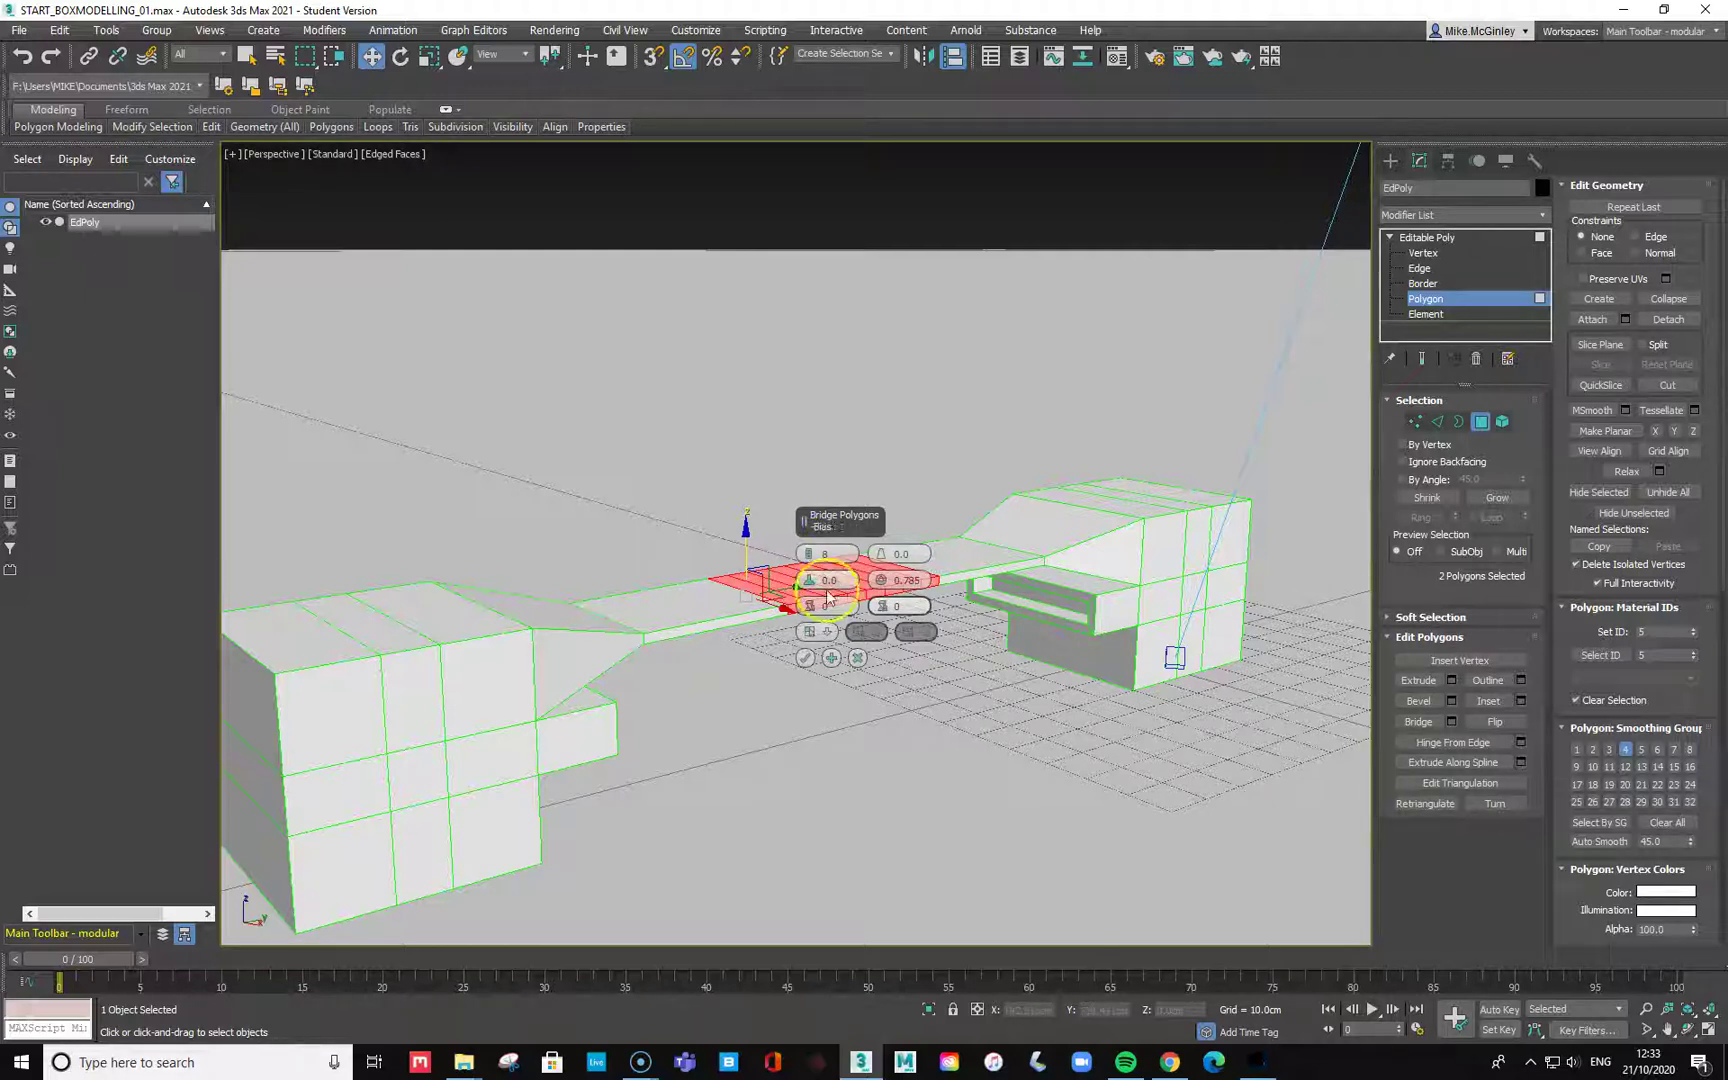
click(805, 658)
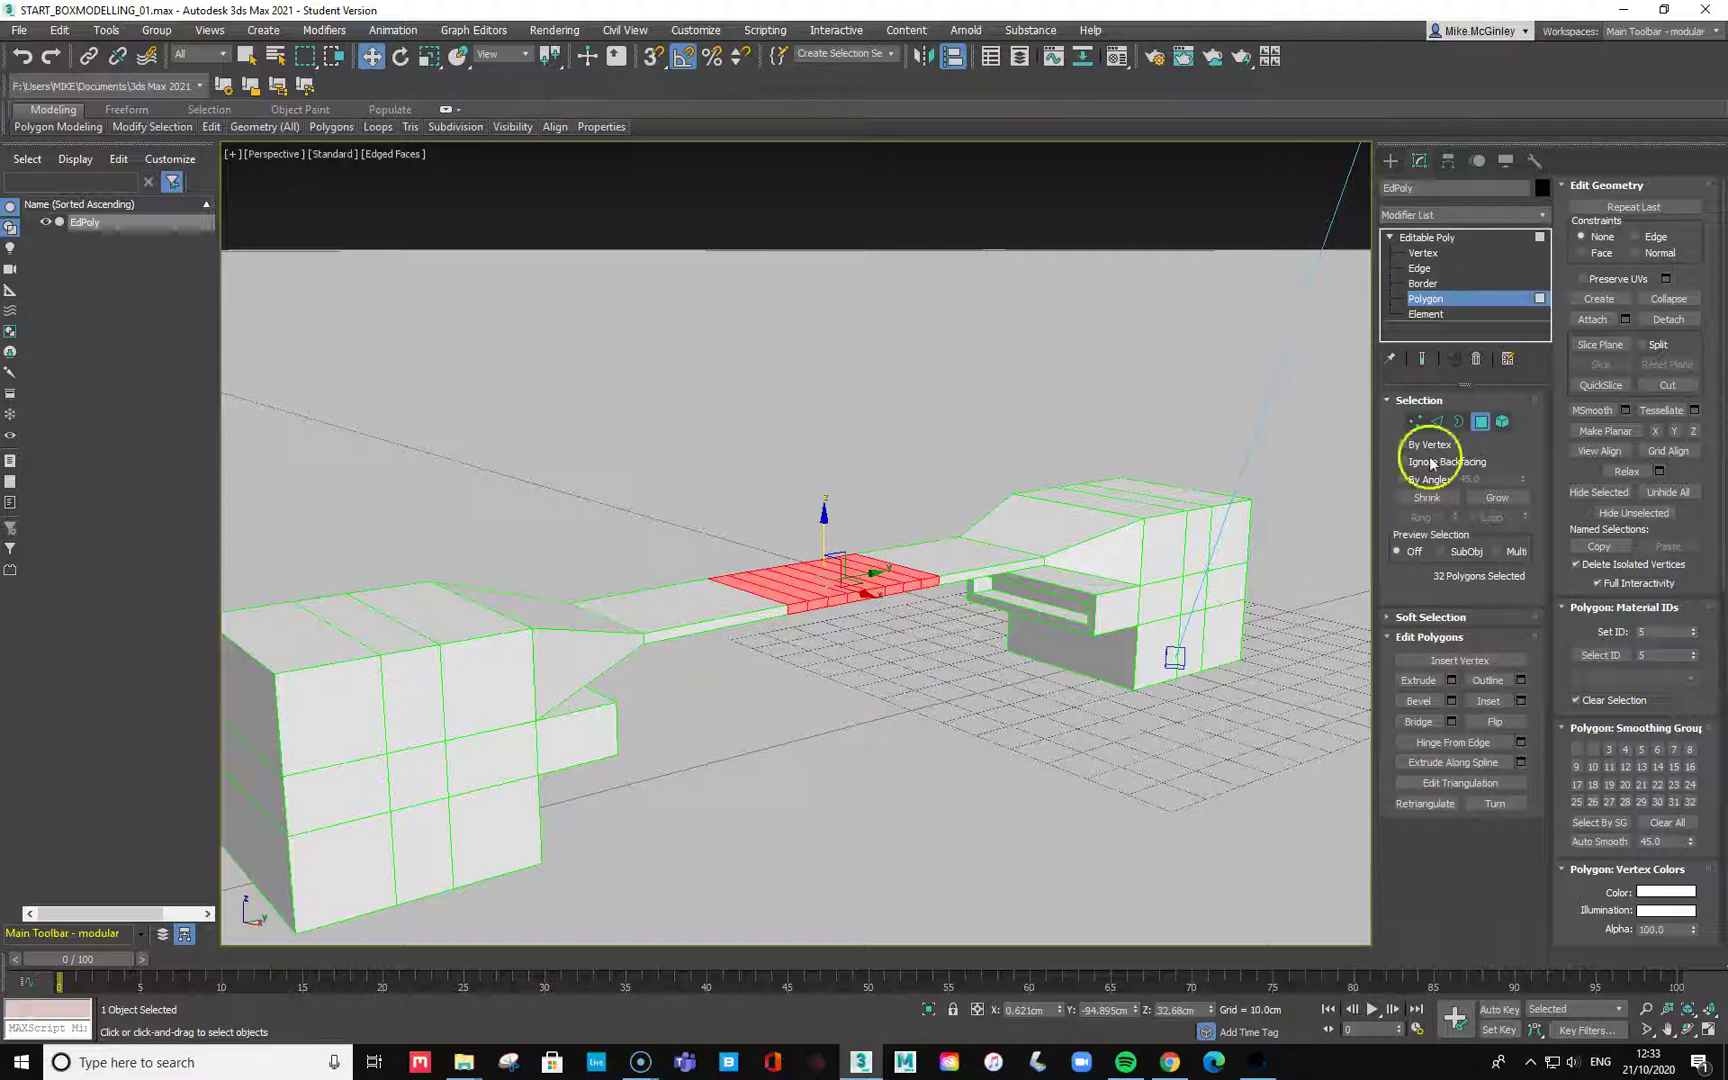
click(1425, 239)
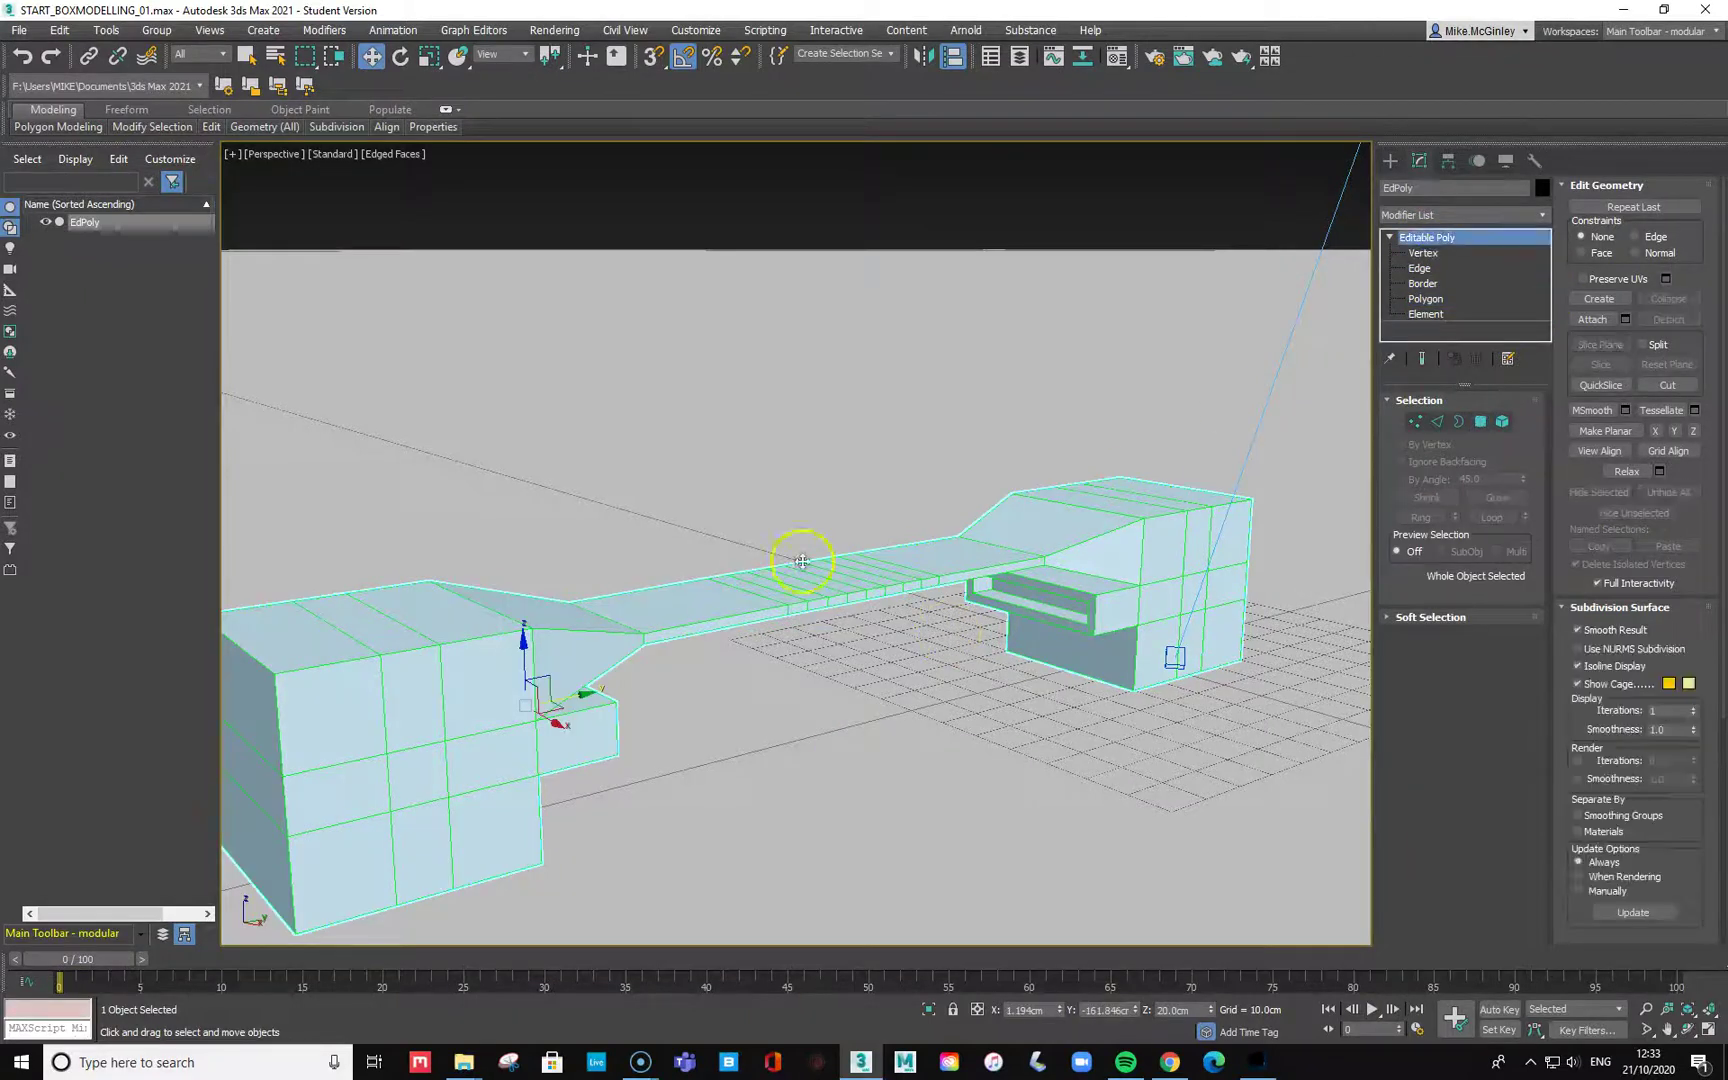
Switch to the MAIN_PhysCamera001 view and move EdPoly to about X 22.4 cm, Y -57.3 cm so it fits the frame.
key(c)
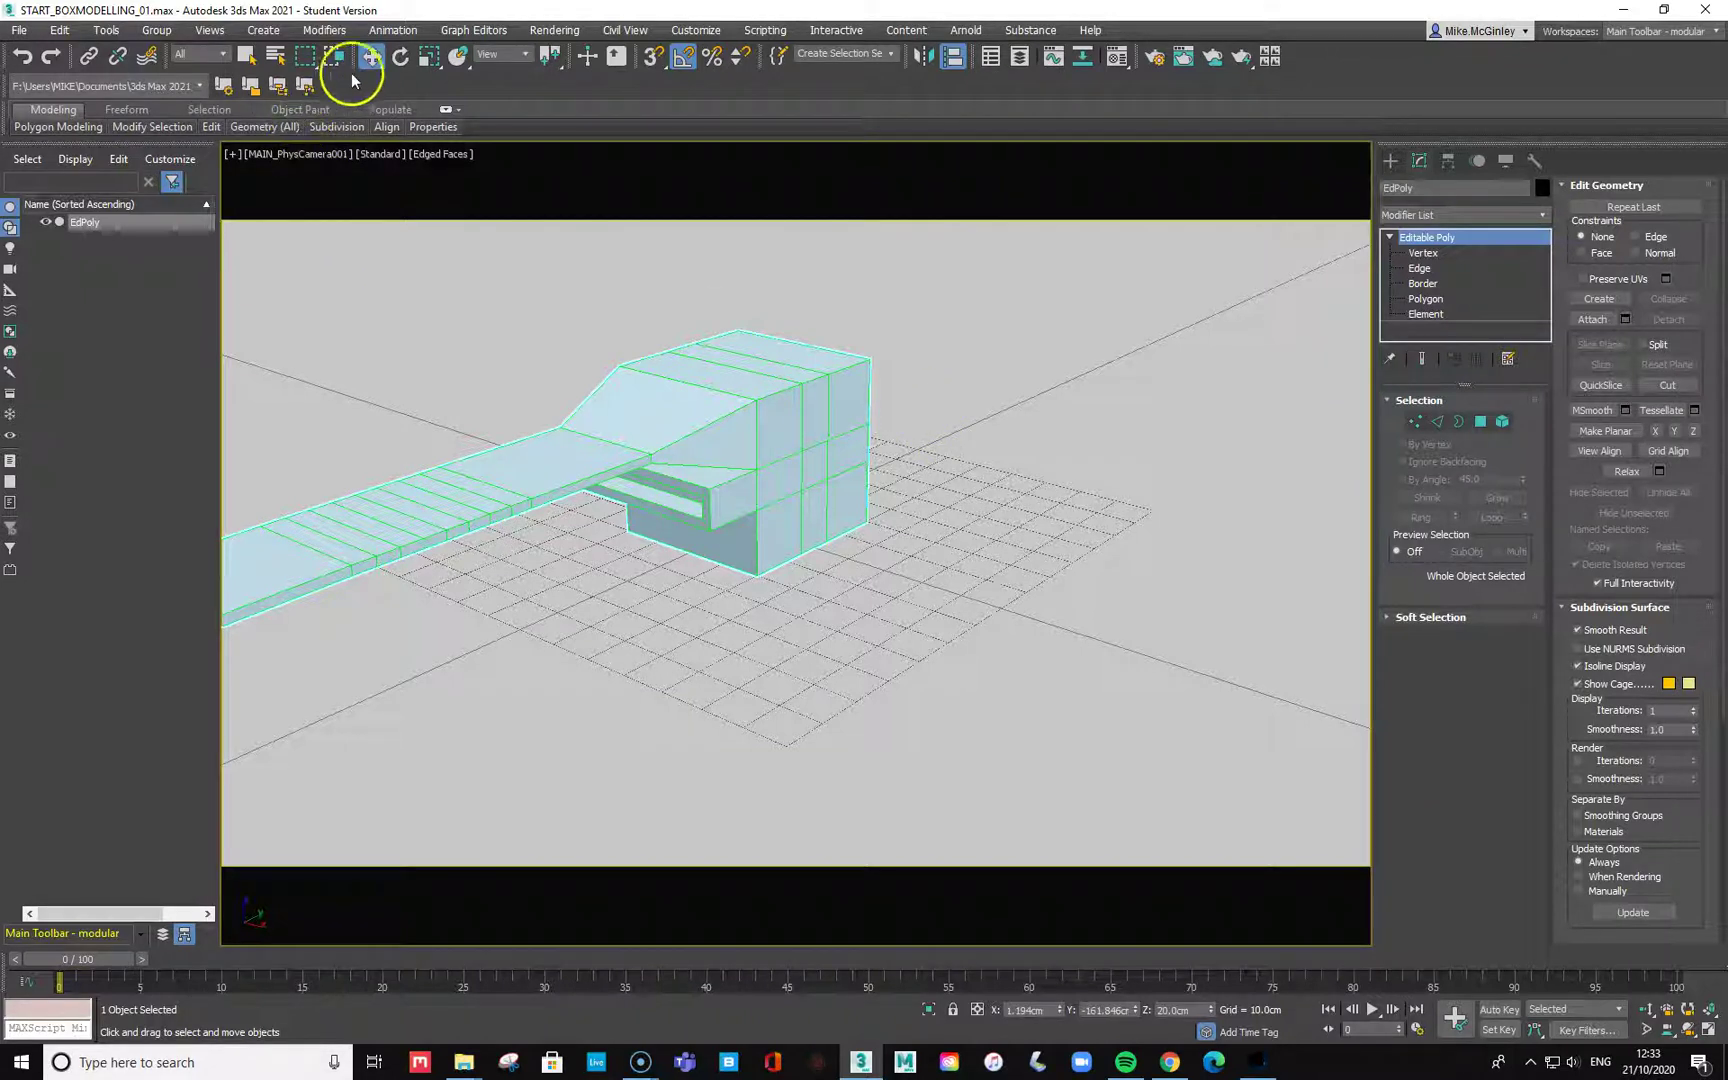
drag(552, 491, 1017, 307)
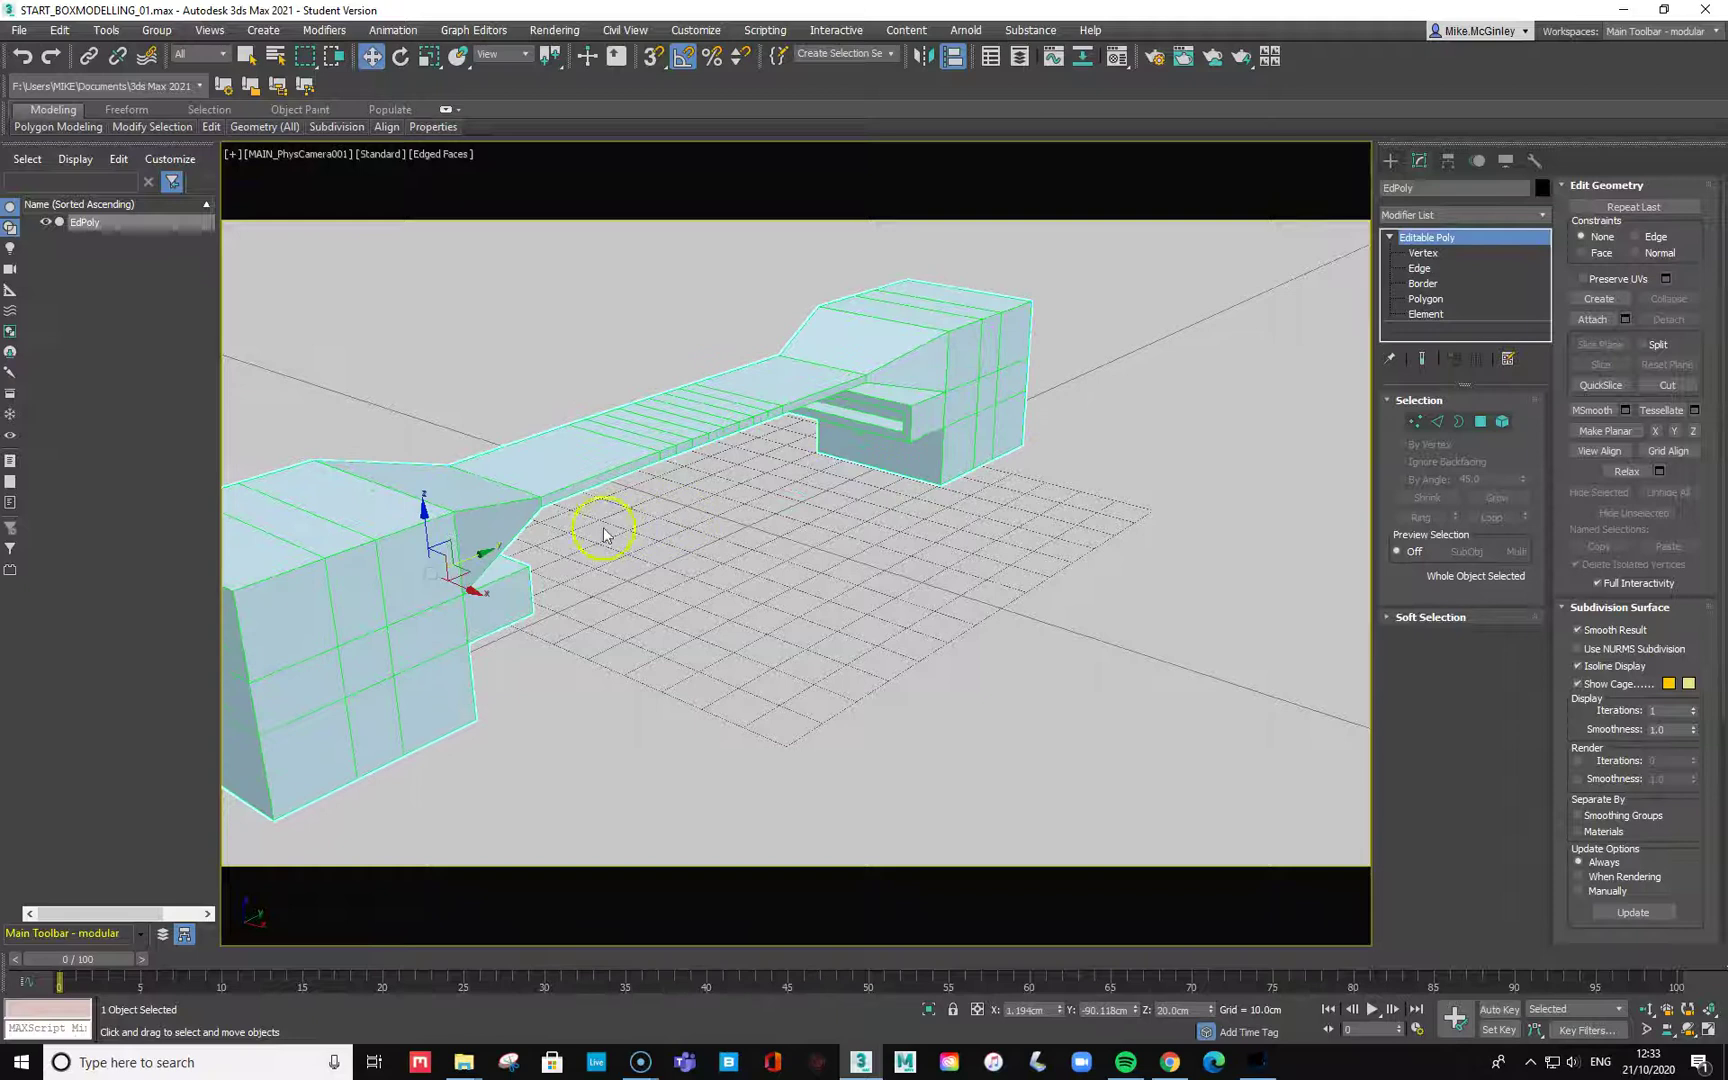
drag(470, 552, 684, 526)
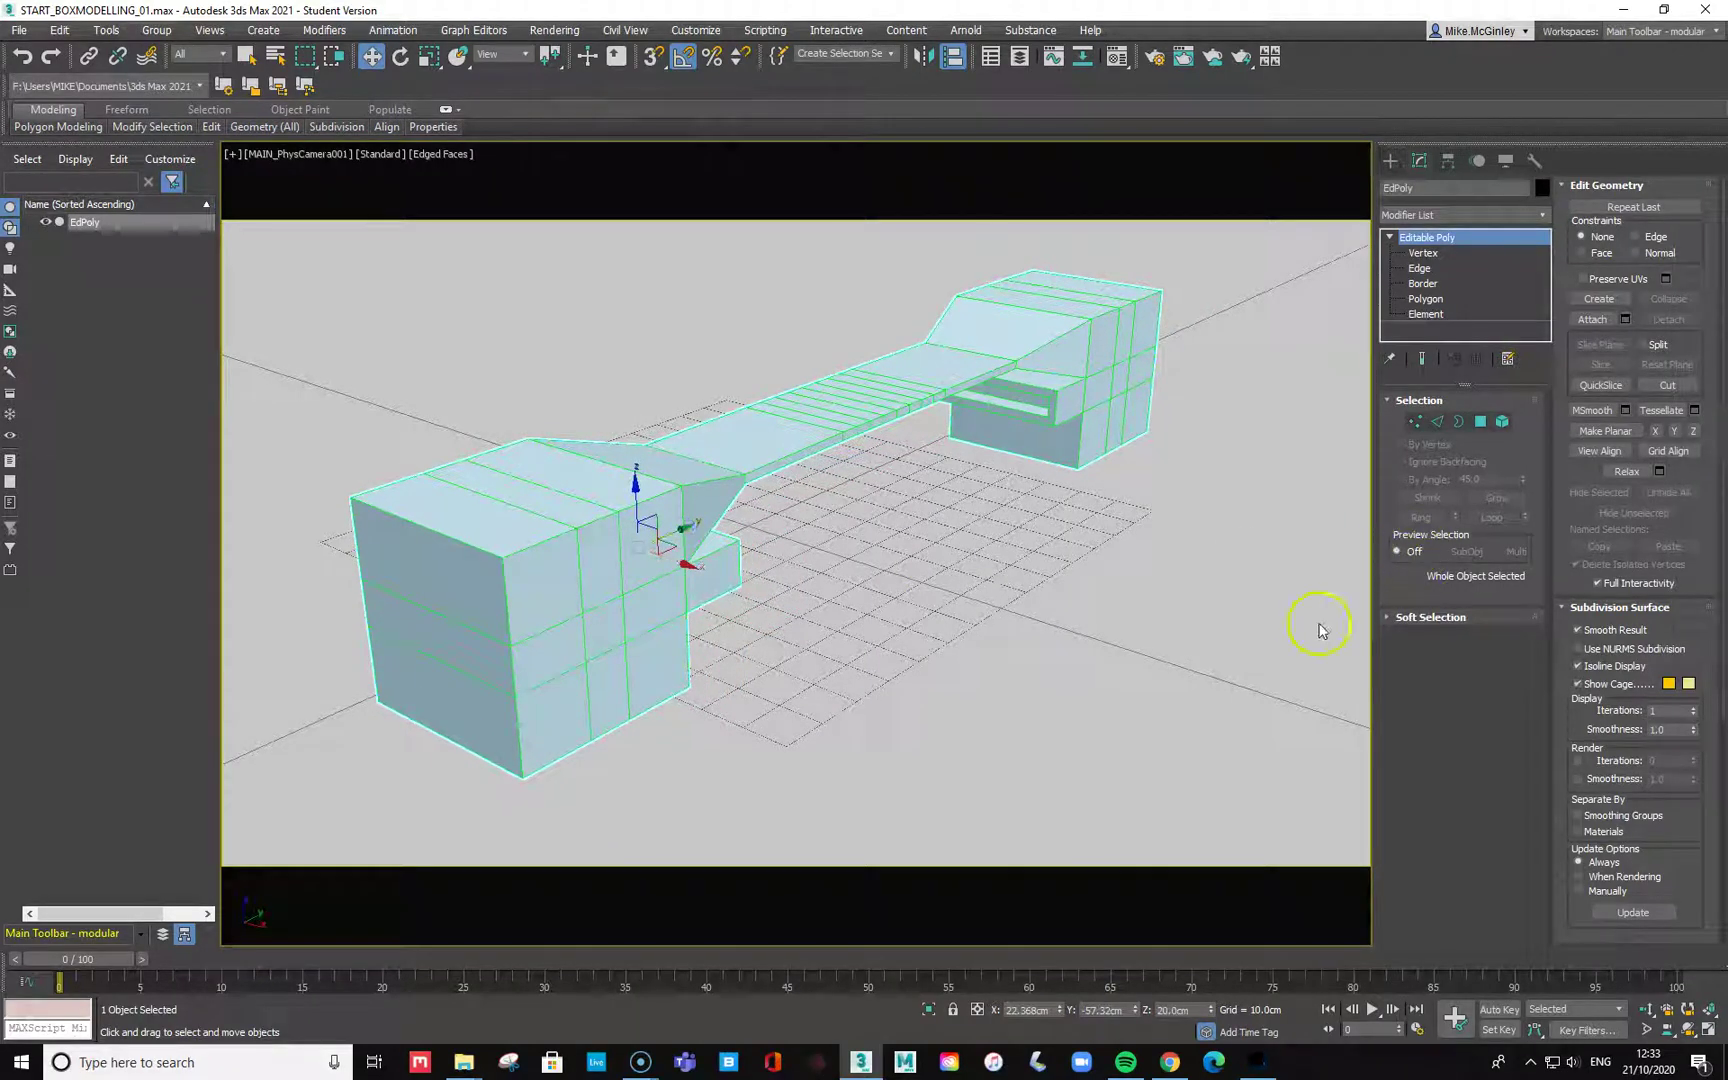
Render the camera view of the bridged model and close the rendered frame.
key(shift+q)
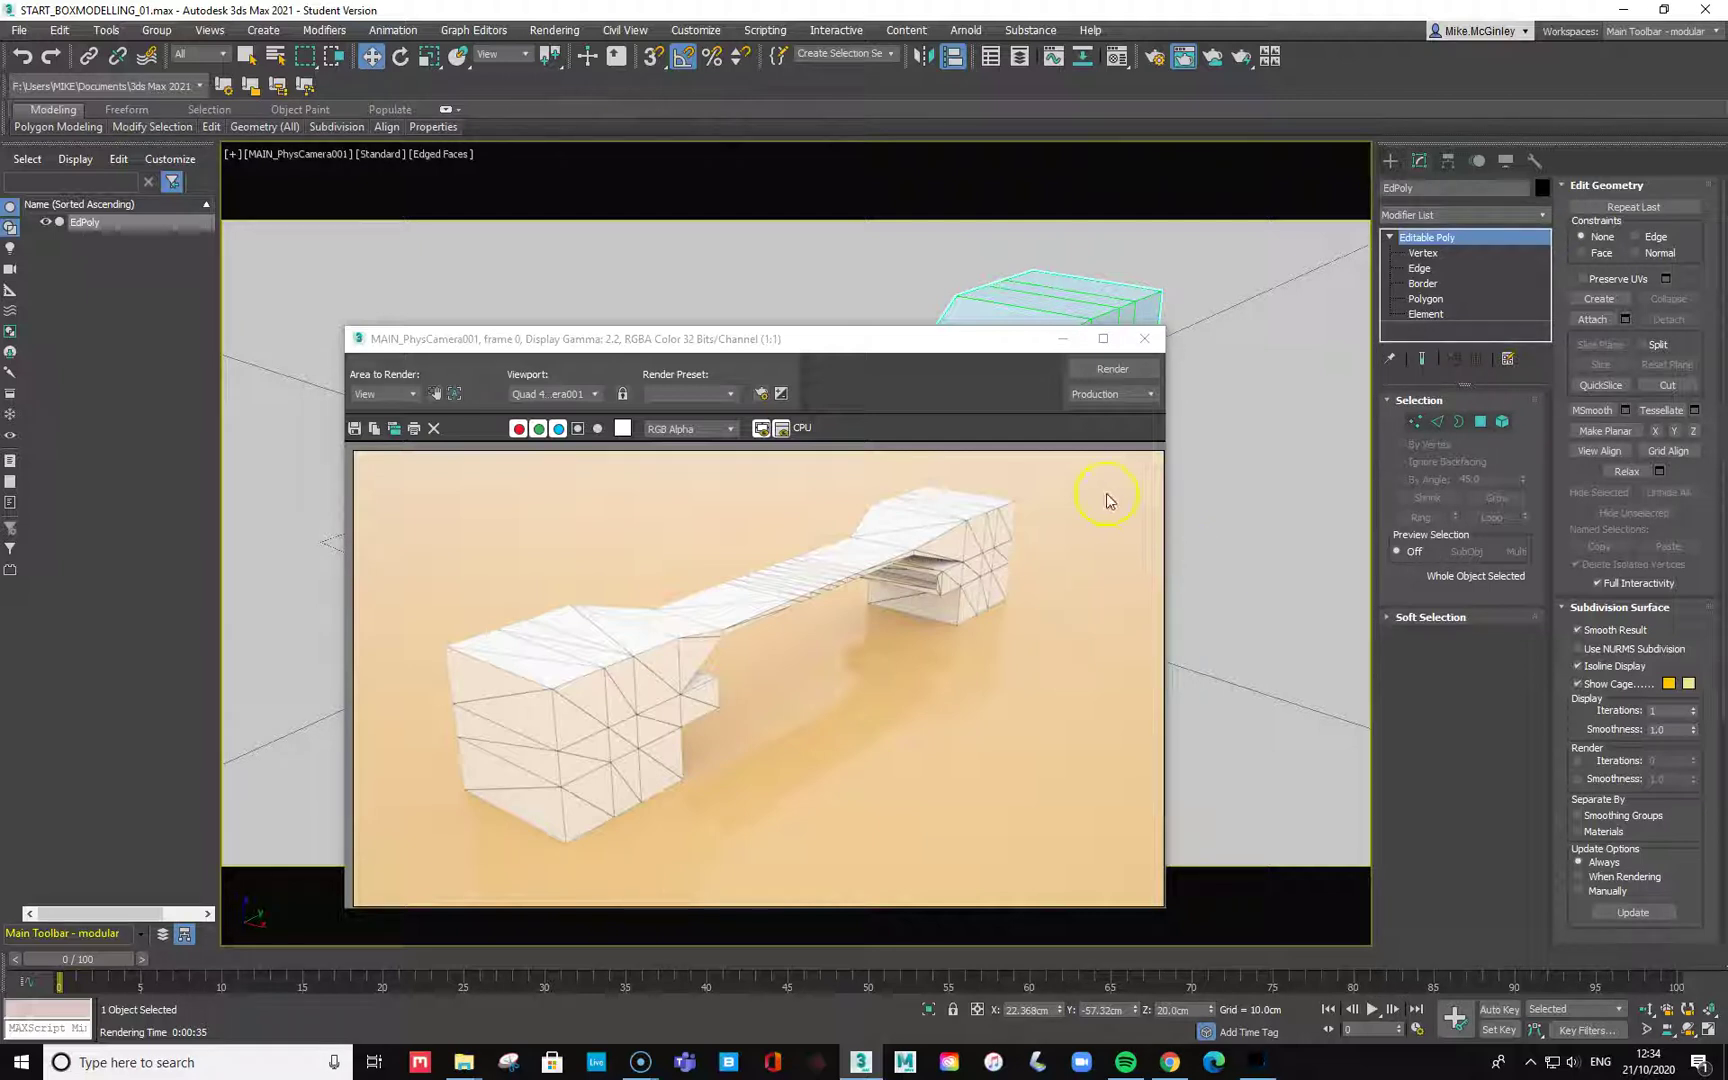
click(1146, 341)
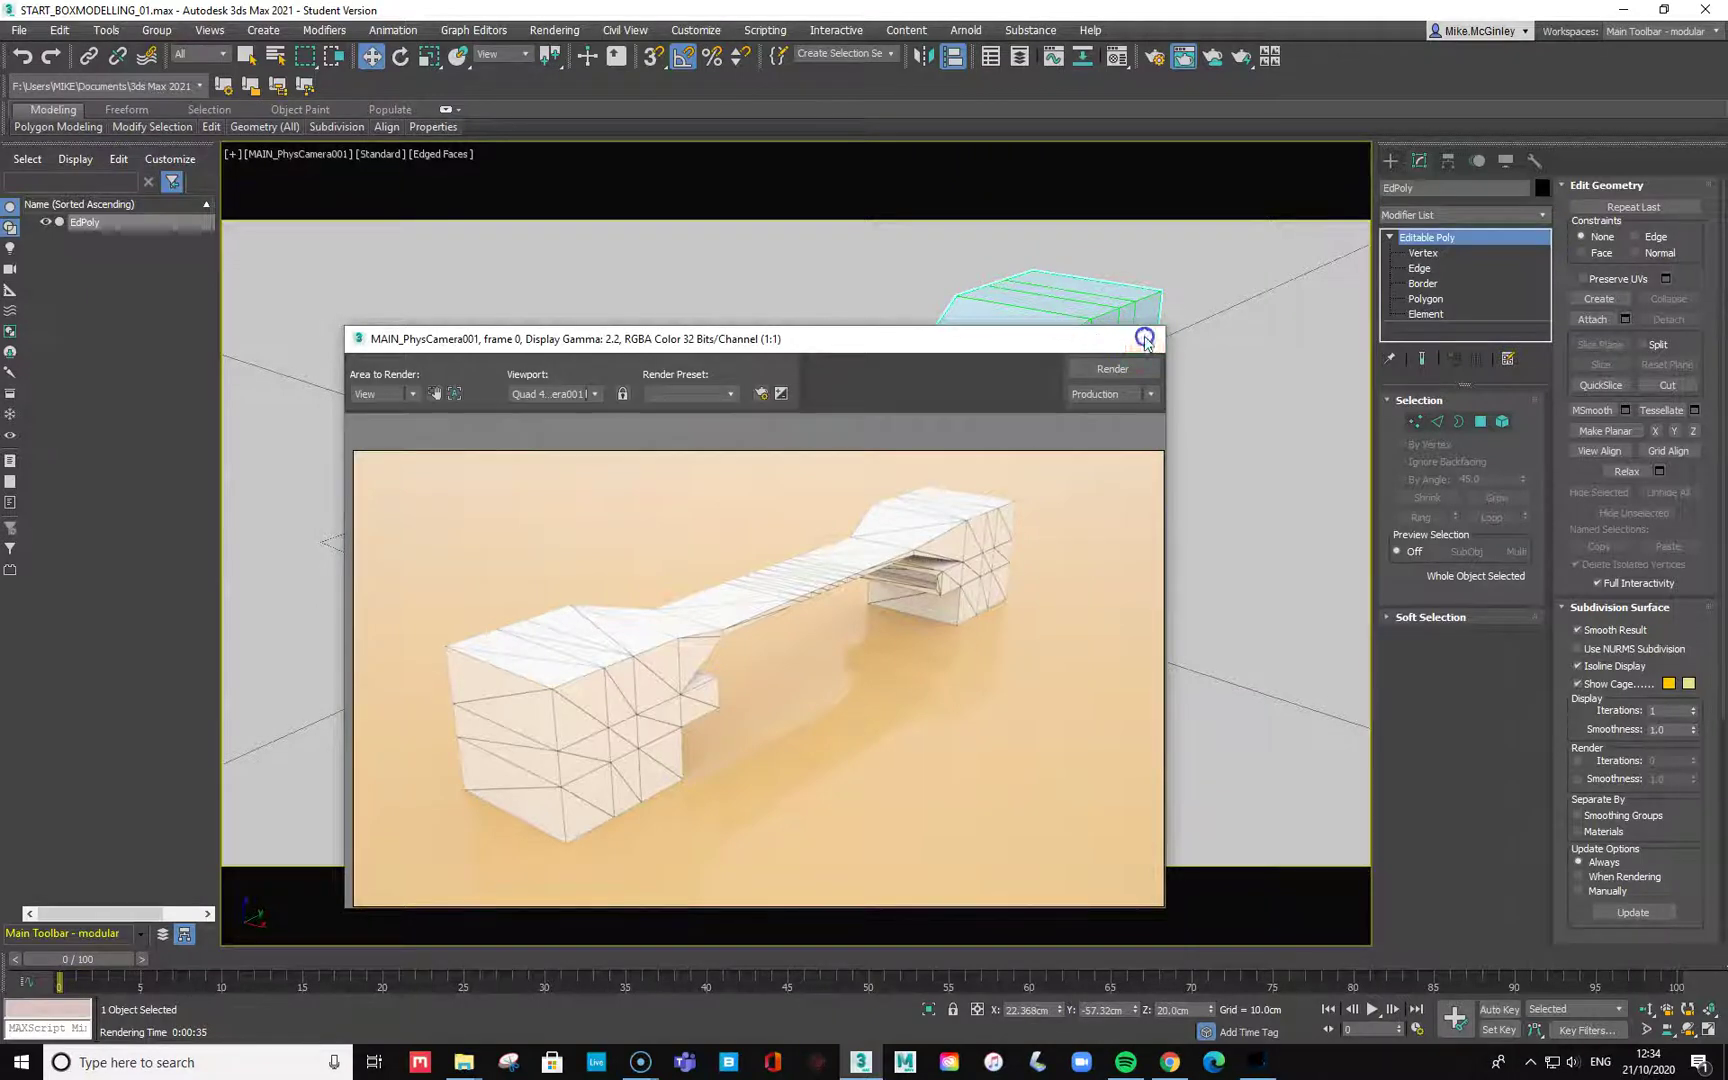
click(1146, 341)
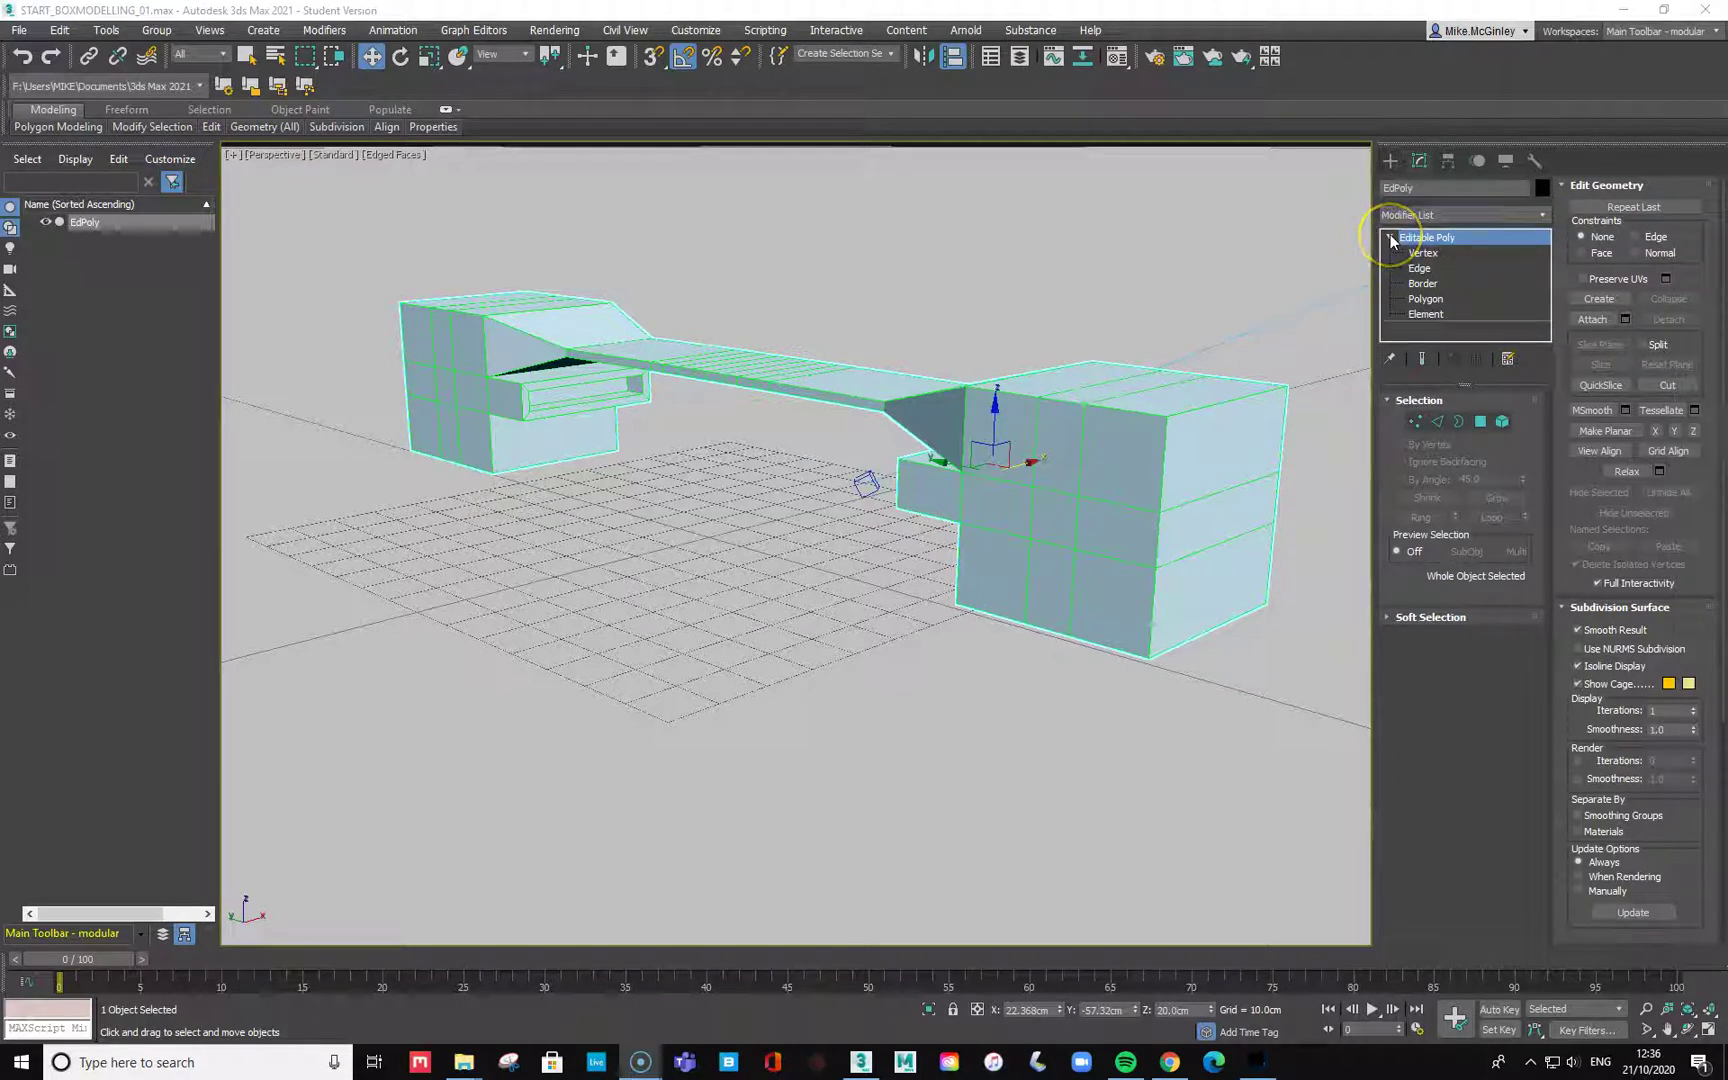
Add a Bend modifier to EdPoly with an angle of 180 and the bend axis set to Y.
click(1548, 217)
scroll(1532, 328, down, 5)
scroll(1532, 328, up, 1)
click(1420, 465)
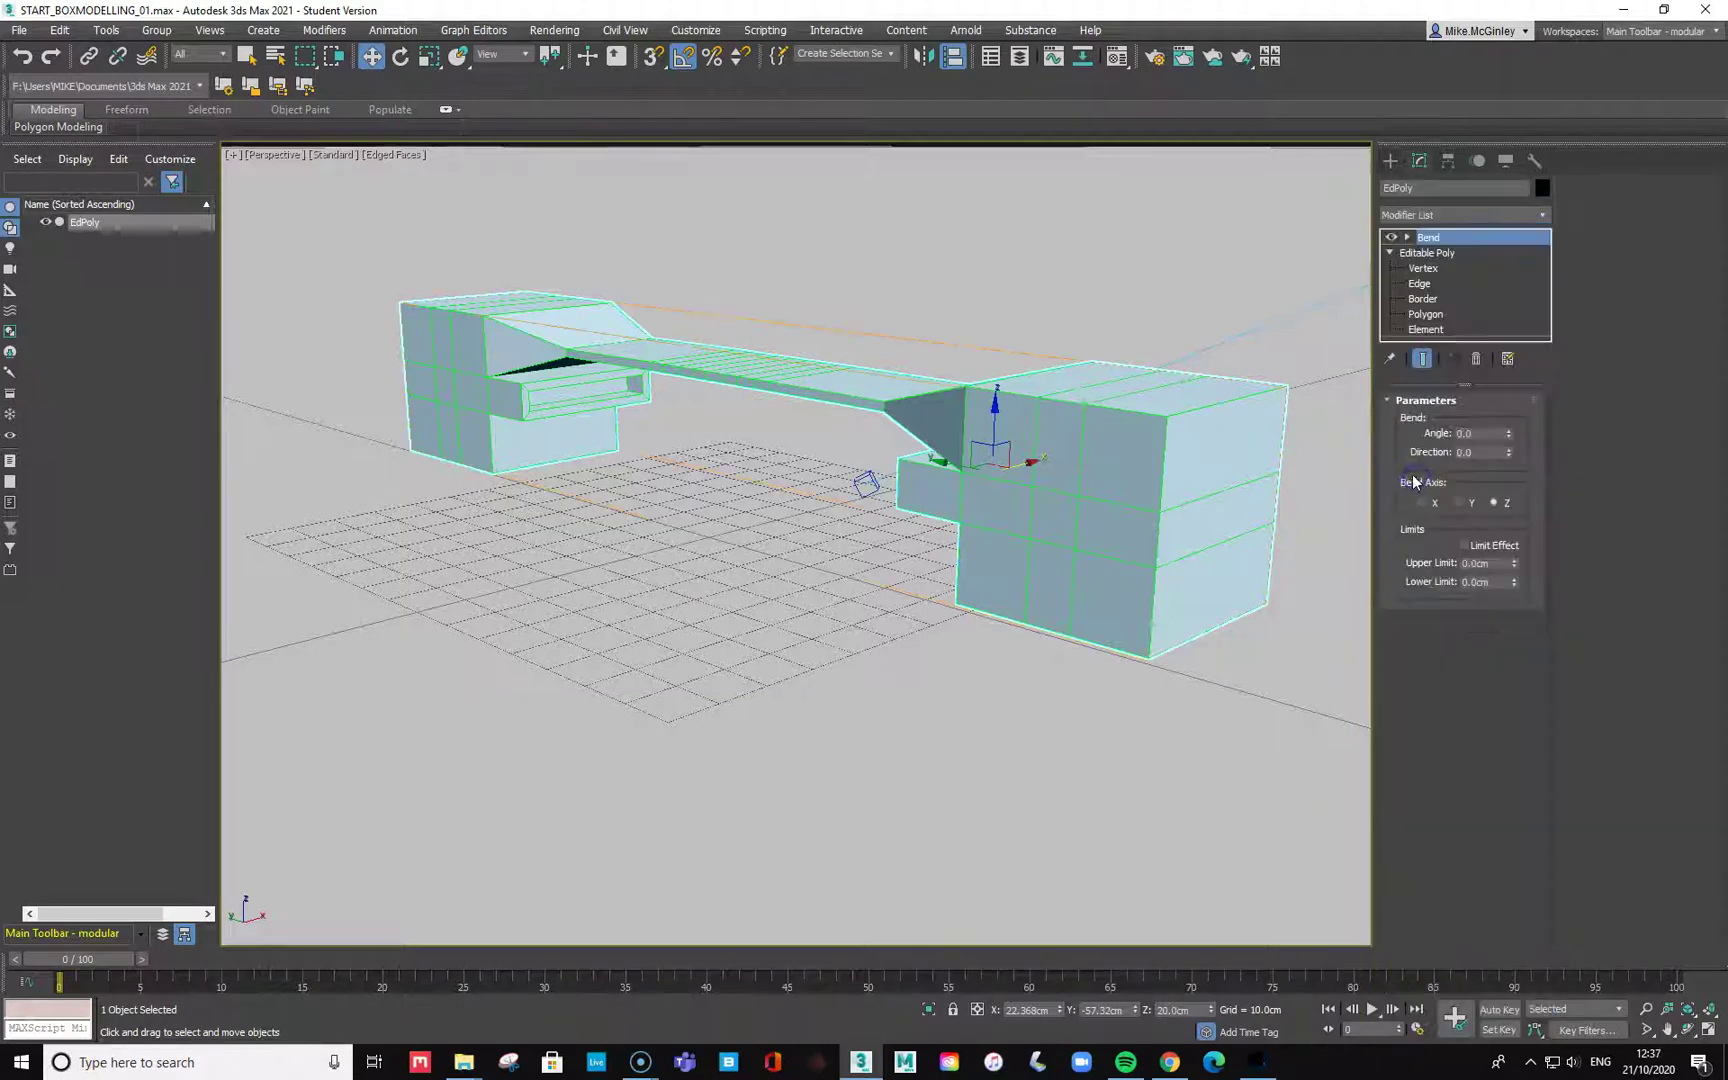
click(1420, 238)
click(1477, 433)
text(180)
click(1458, 505)
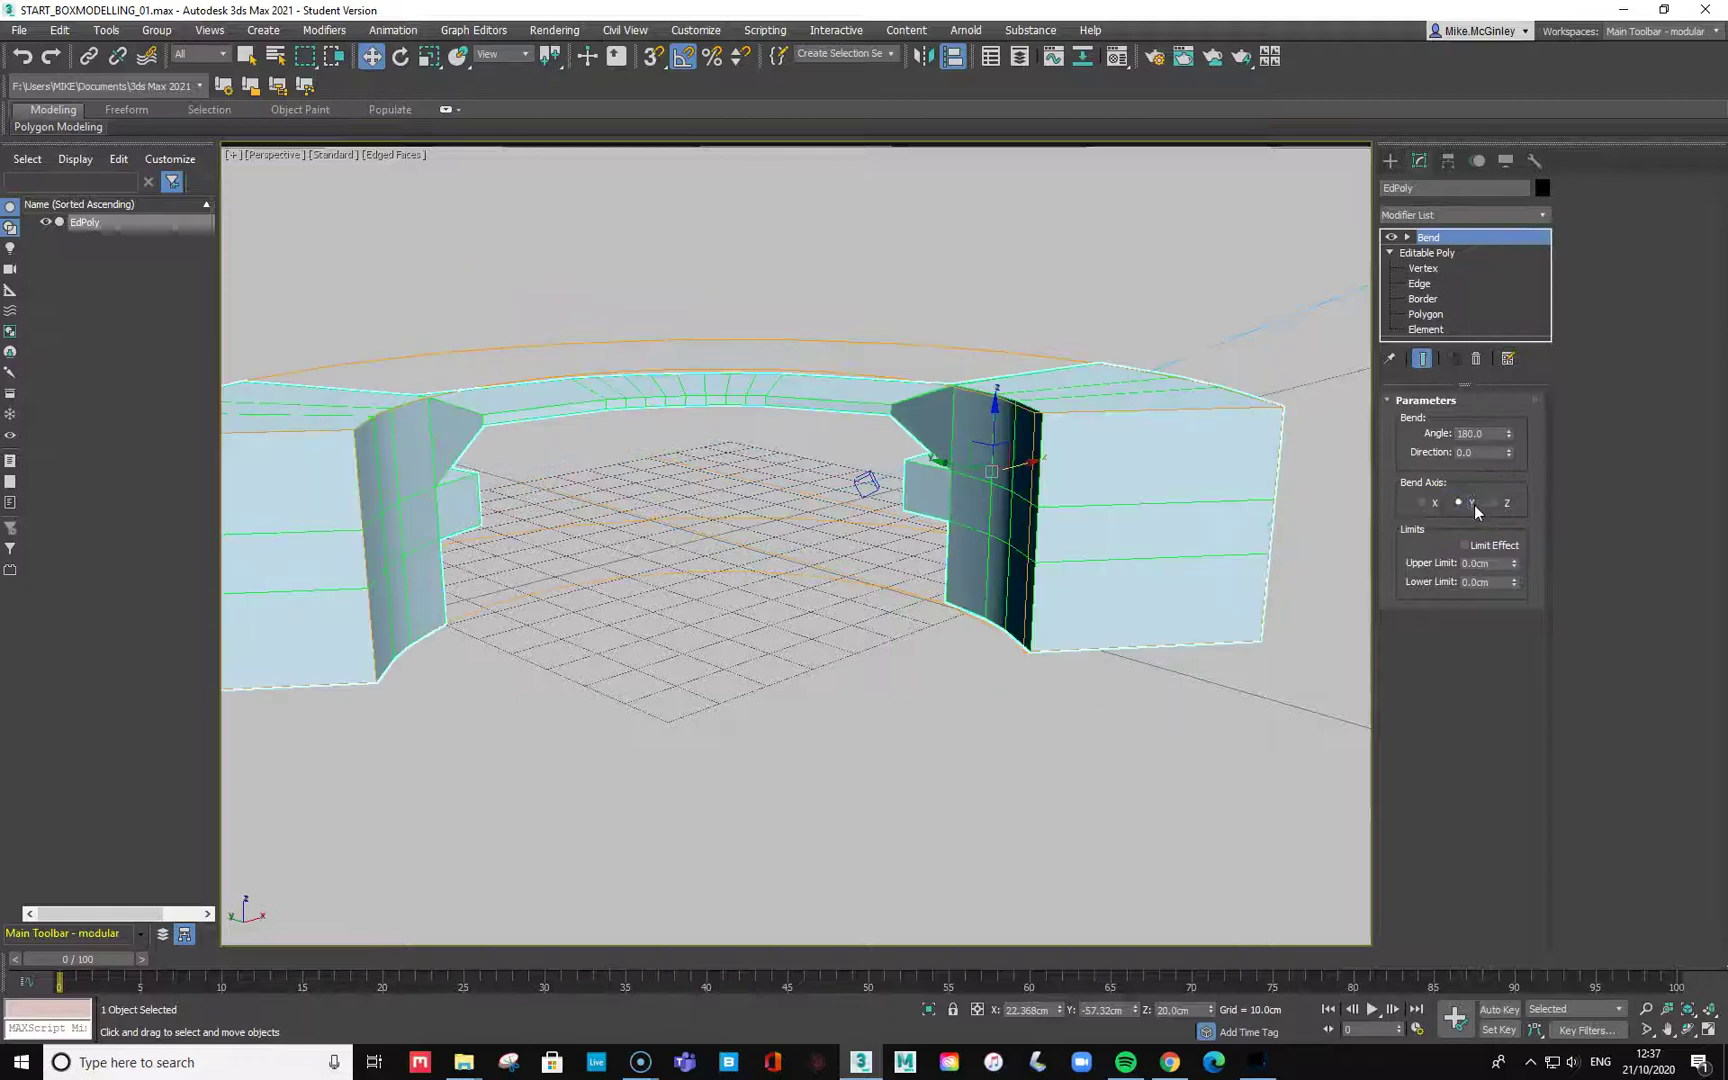
Move the Bend modifier's gizmo along the Y axis to shift the curve of the bent model.
alt+middle_drag(891, 571, 554, 592)
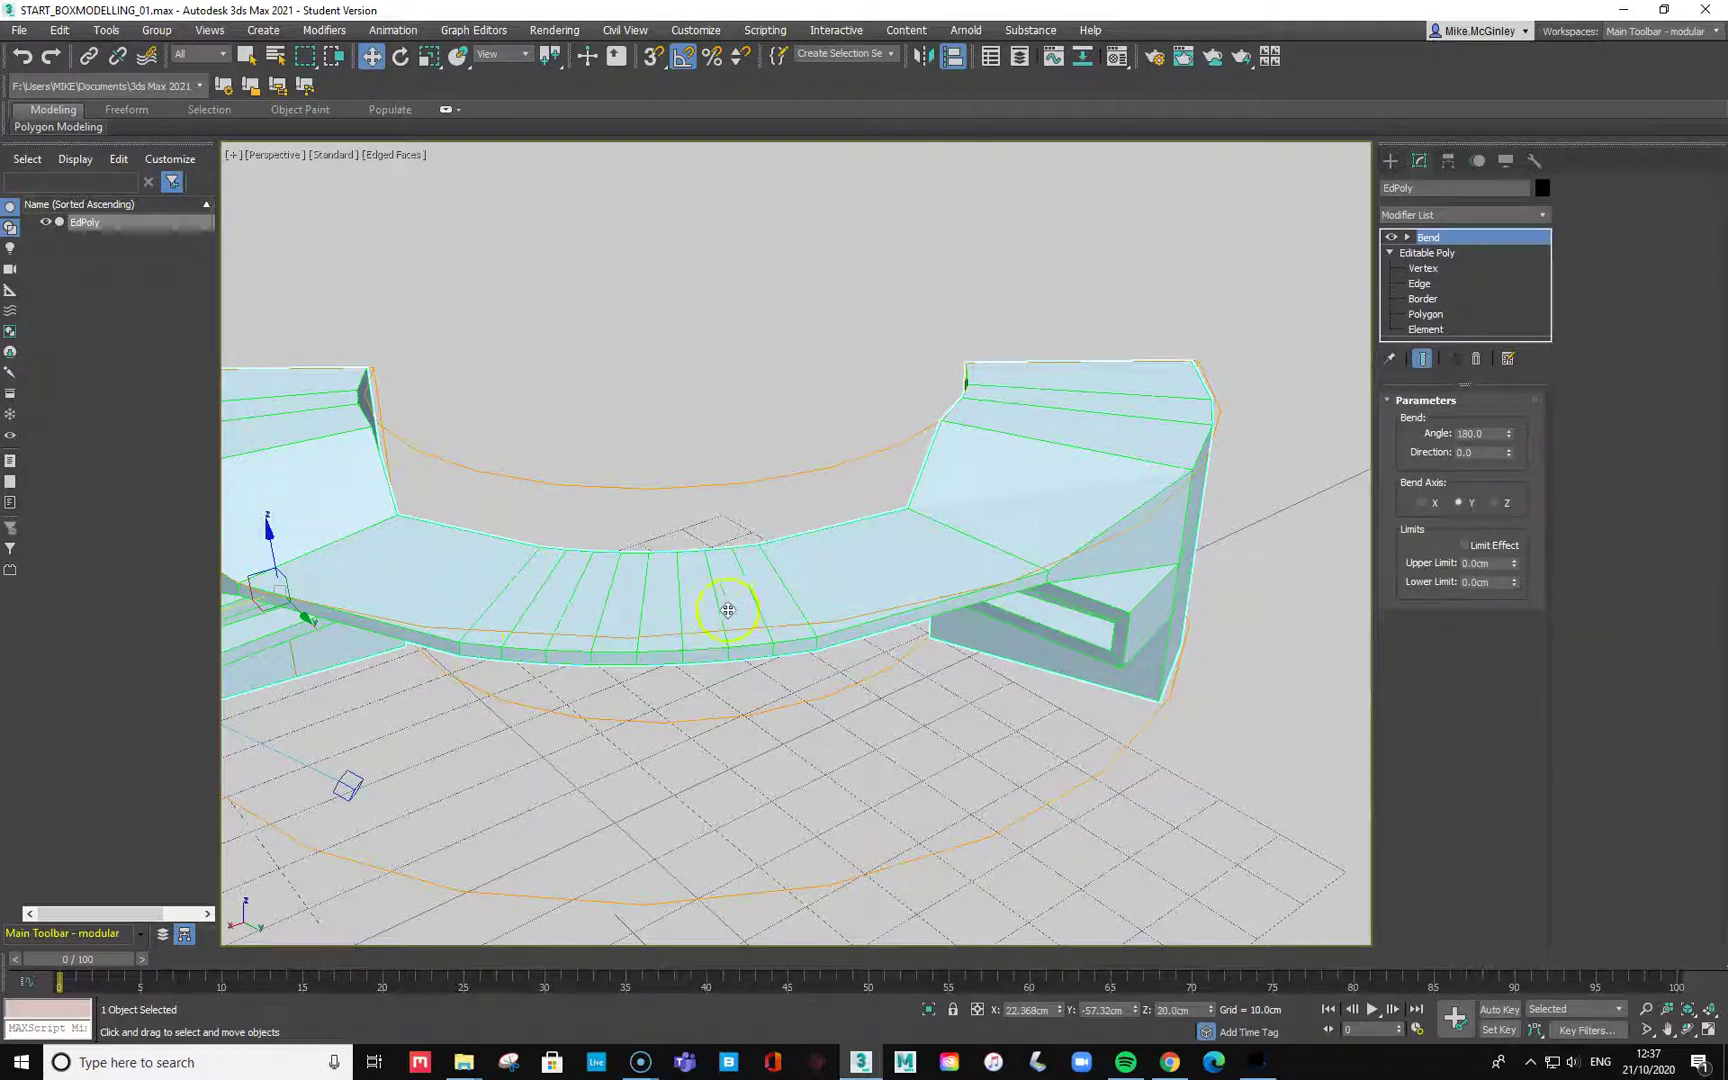
alt+middle_drag(716, 611, 981, 647)
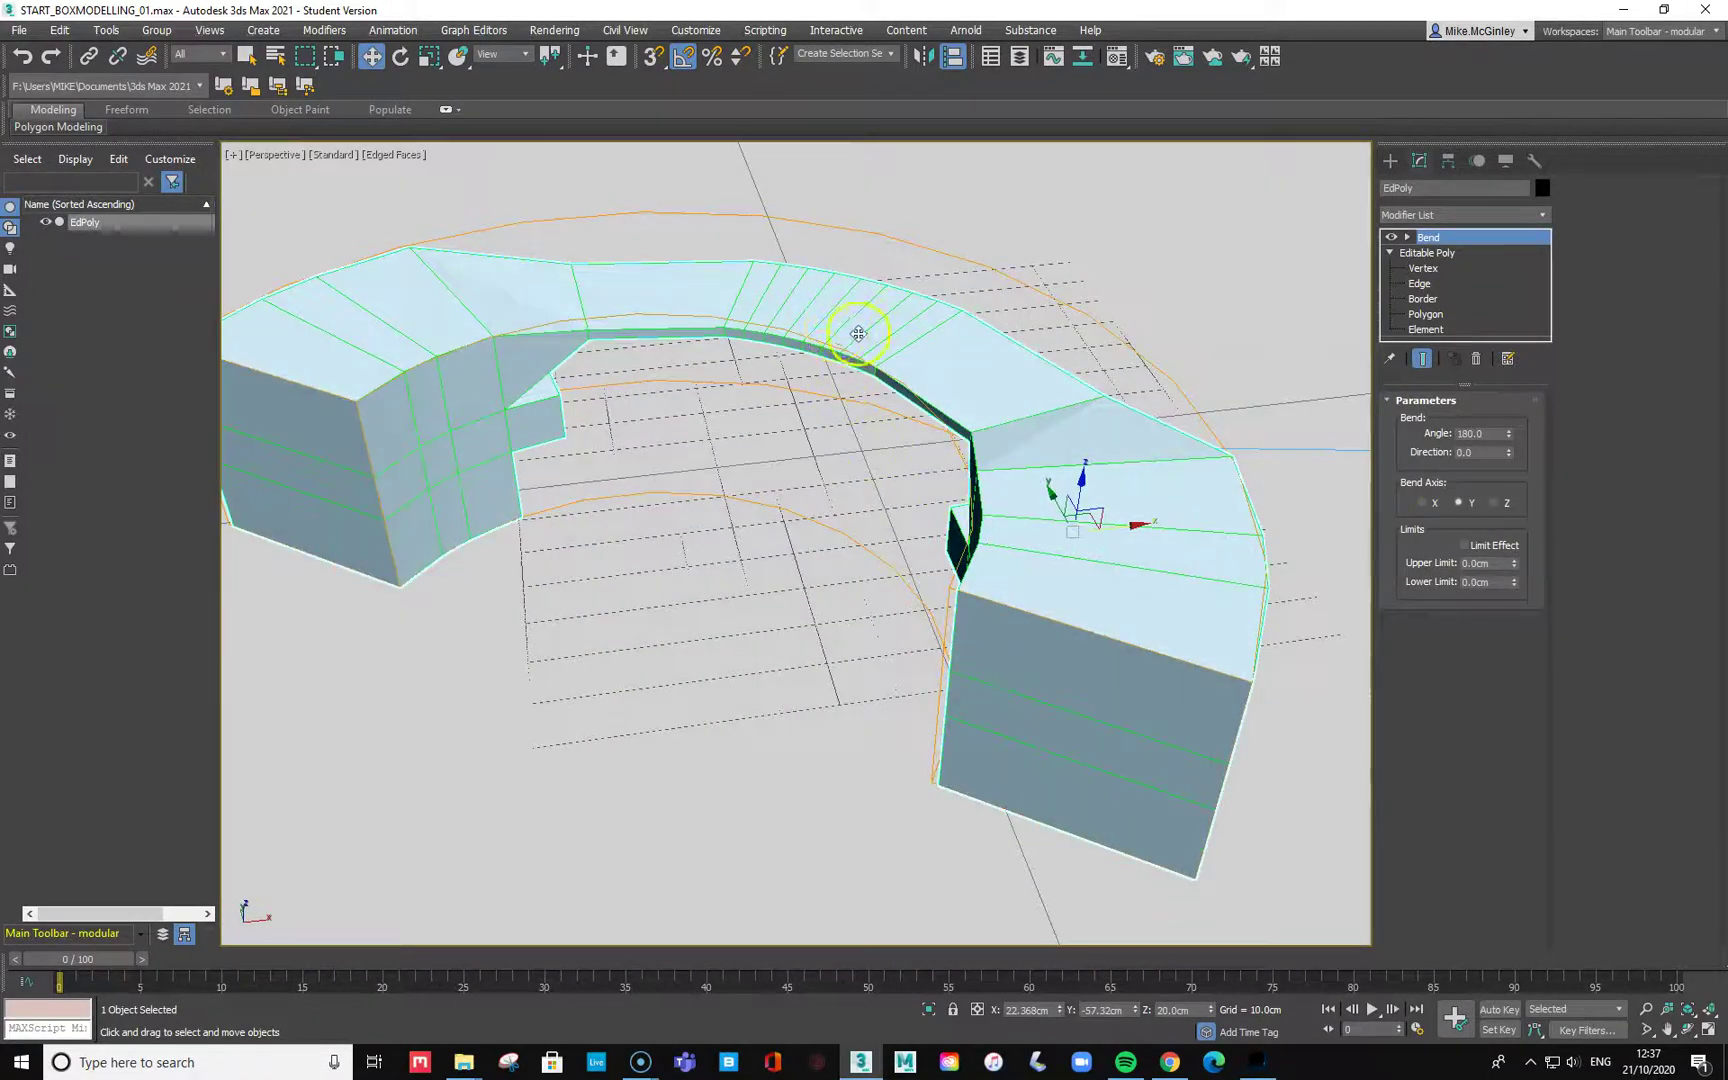
alt+middle_drag(858, 333, 879, 366)
click(1408, 237)
click(1415, 238)
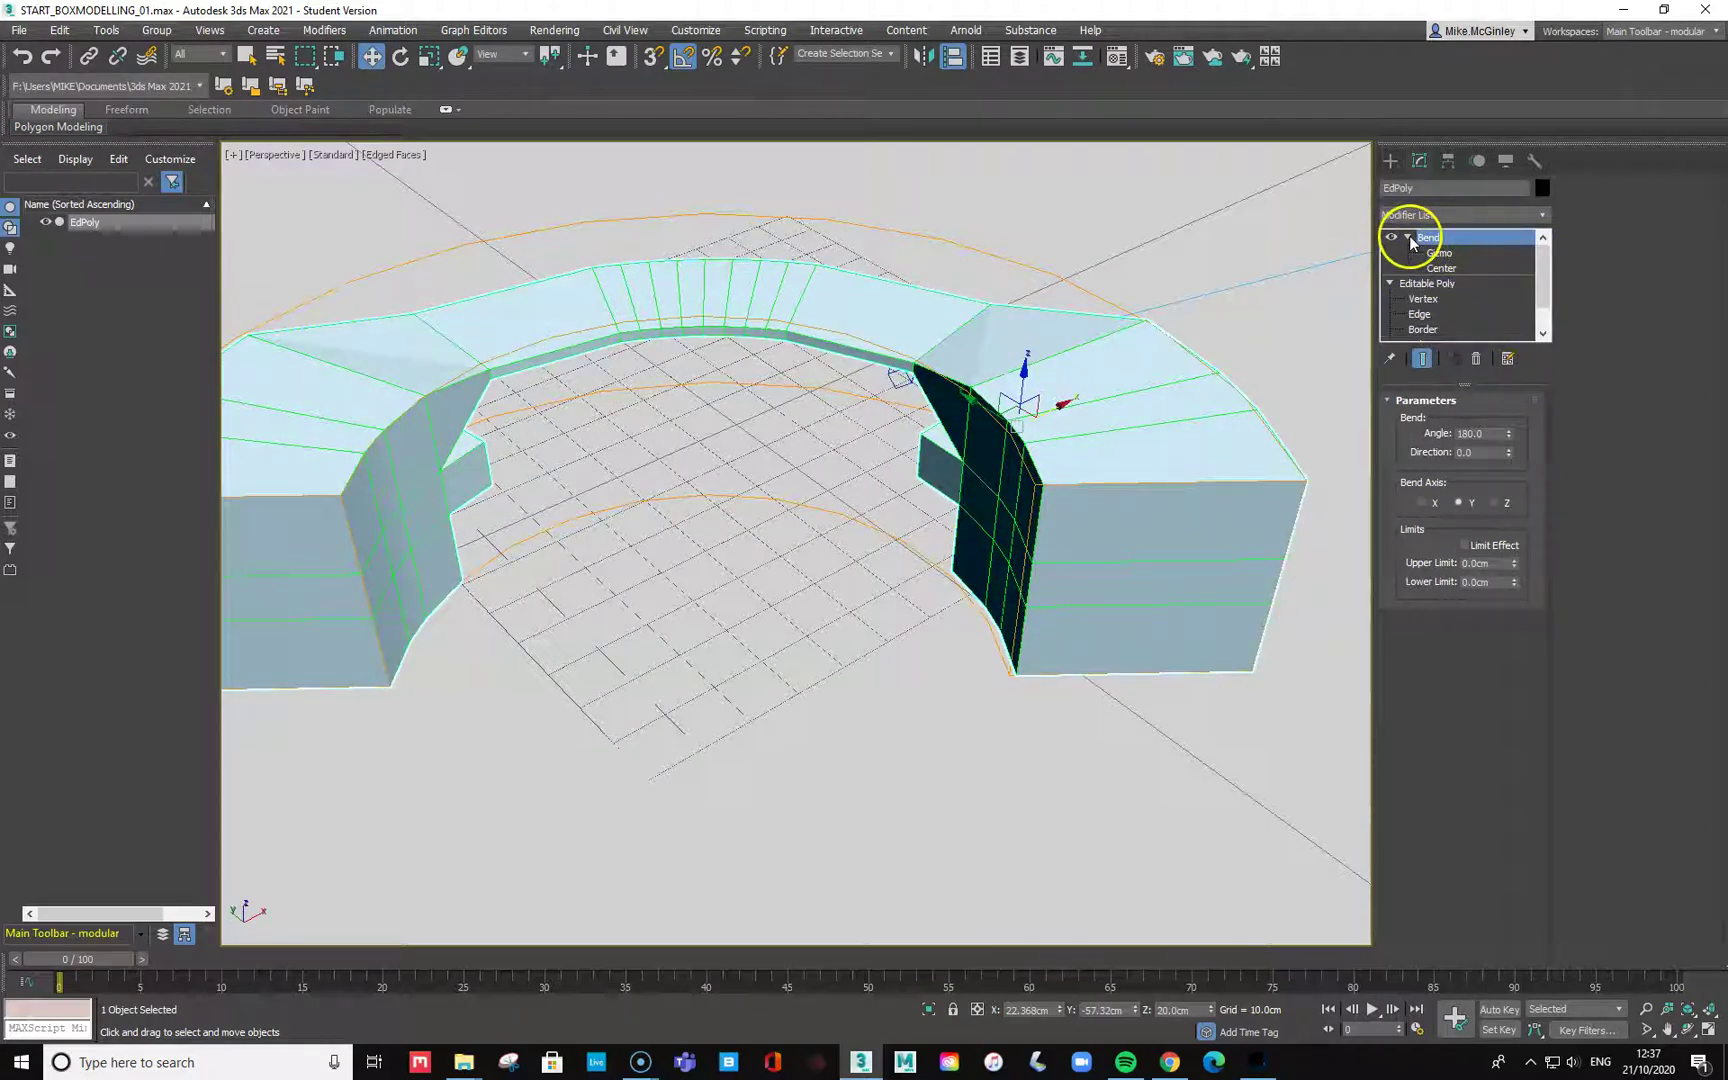
click(1437, 253)
mouse_move(810, 532)
alt+middle_down()
mouse_move(852, 582)
mouse_move(825, 548)
alt+middle_up()
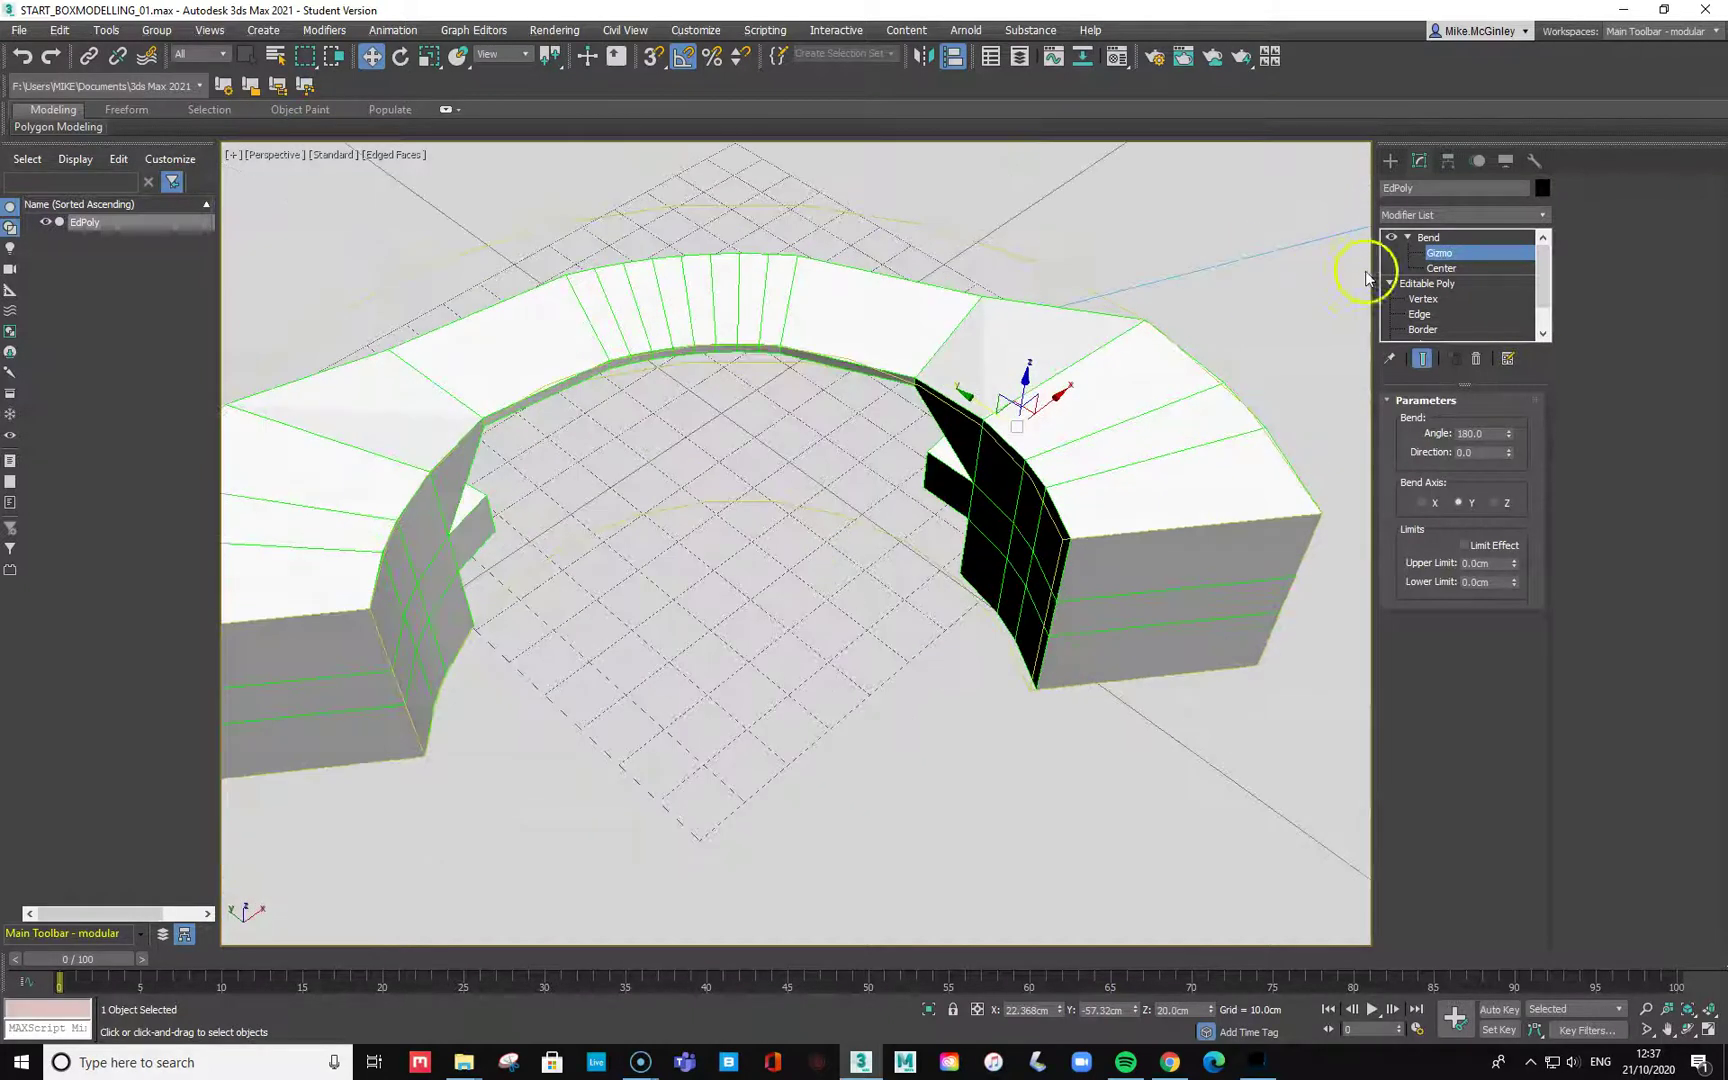
drag(964, 391, 1369, 494)
Shift the Bend modifier's center along the Y axis and return to the modifier's main level.
click(1437, 268)
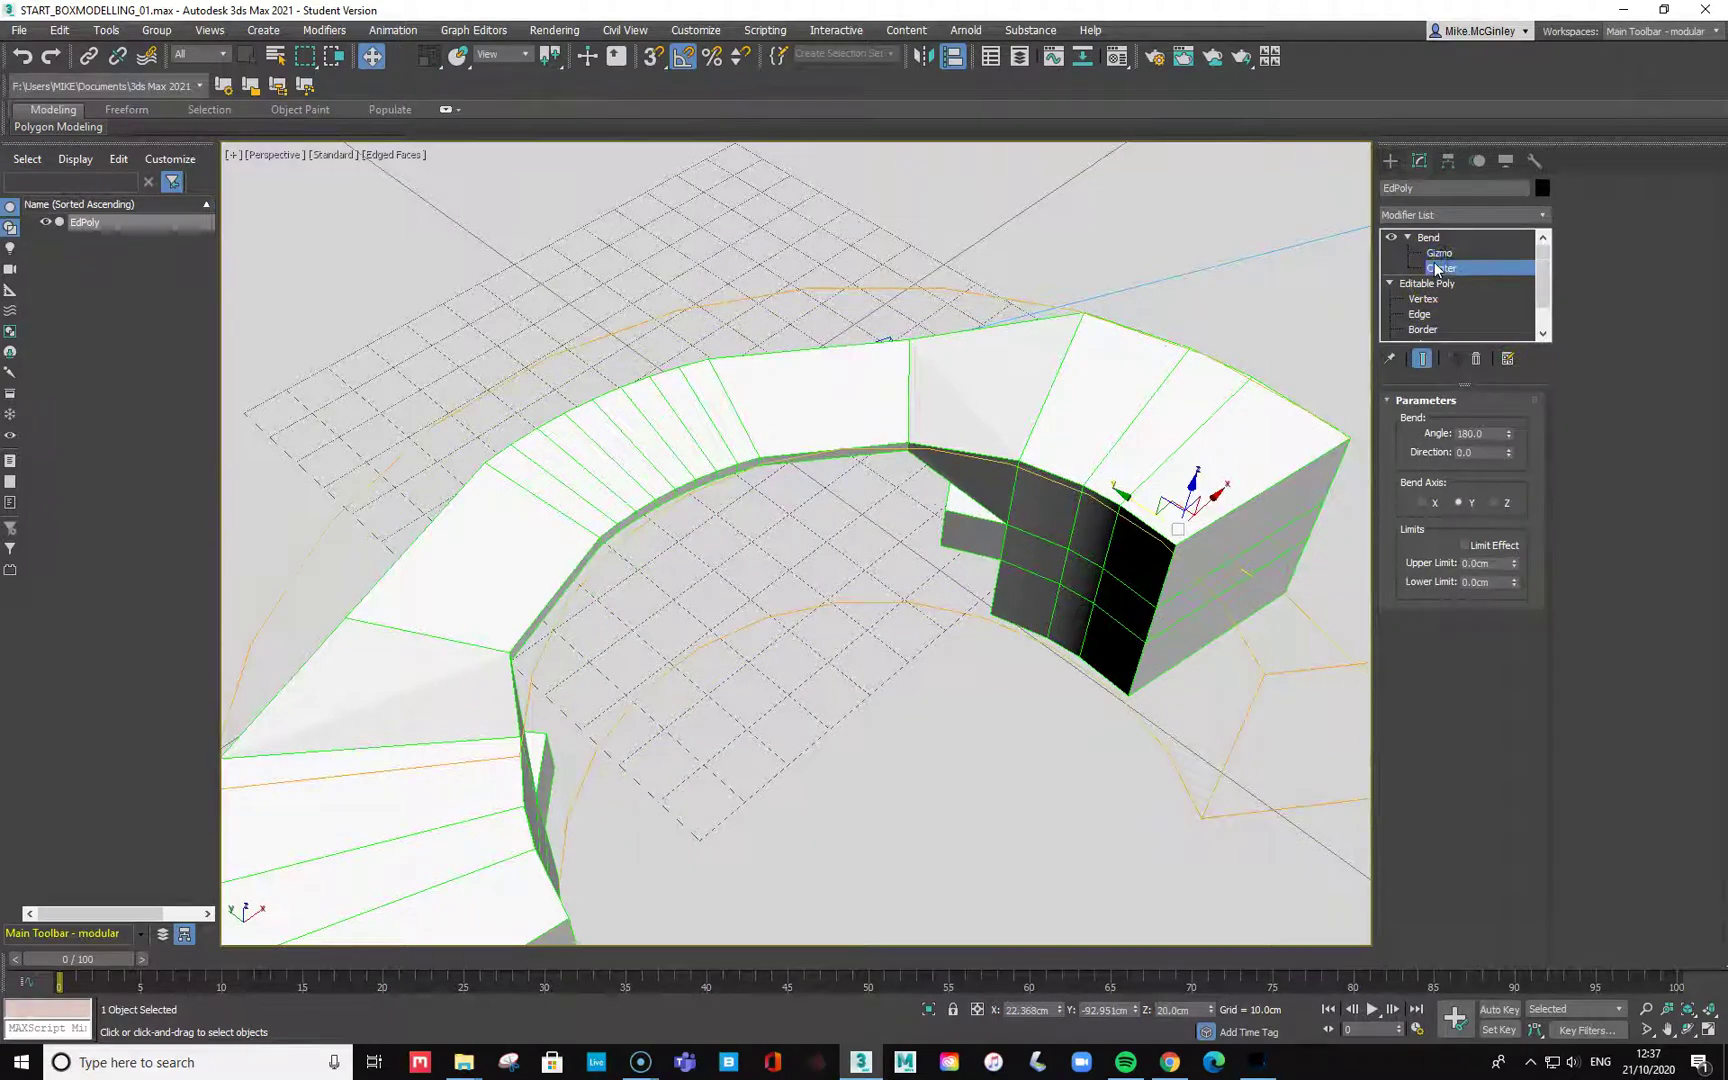
drag(1126, 494, 622, 217)
click(1470, 237)
alt+middle_drag(840, 420, 940, 400)
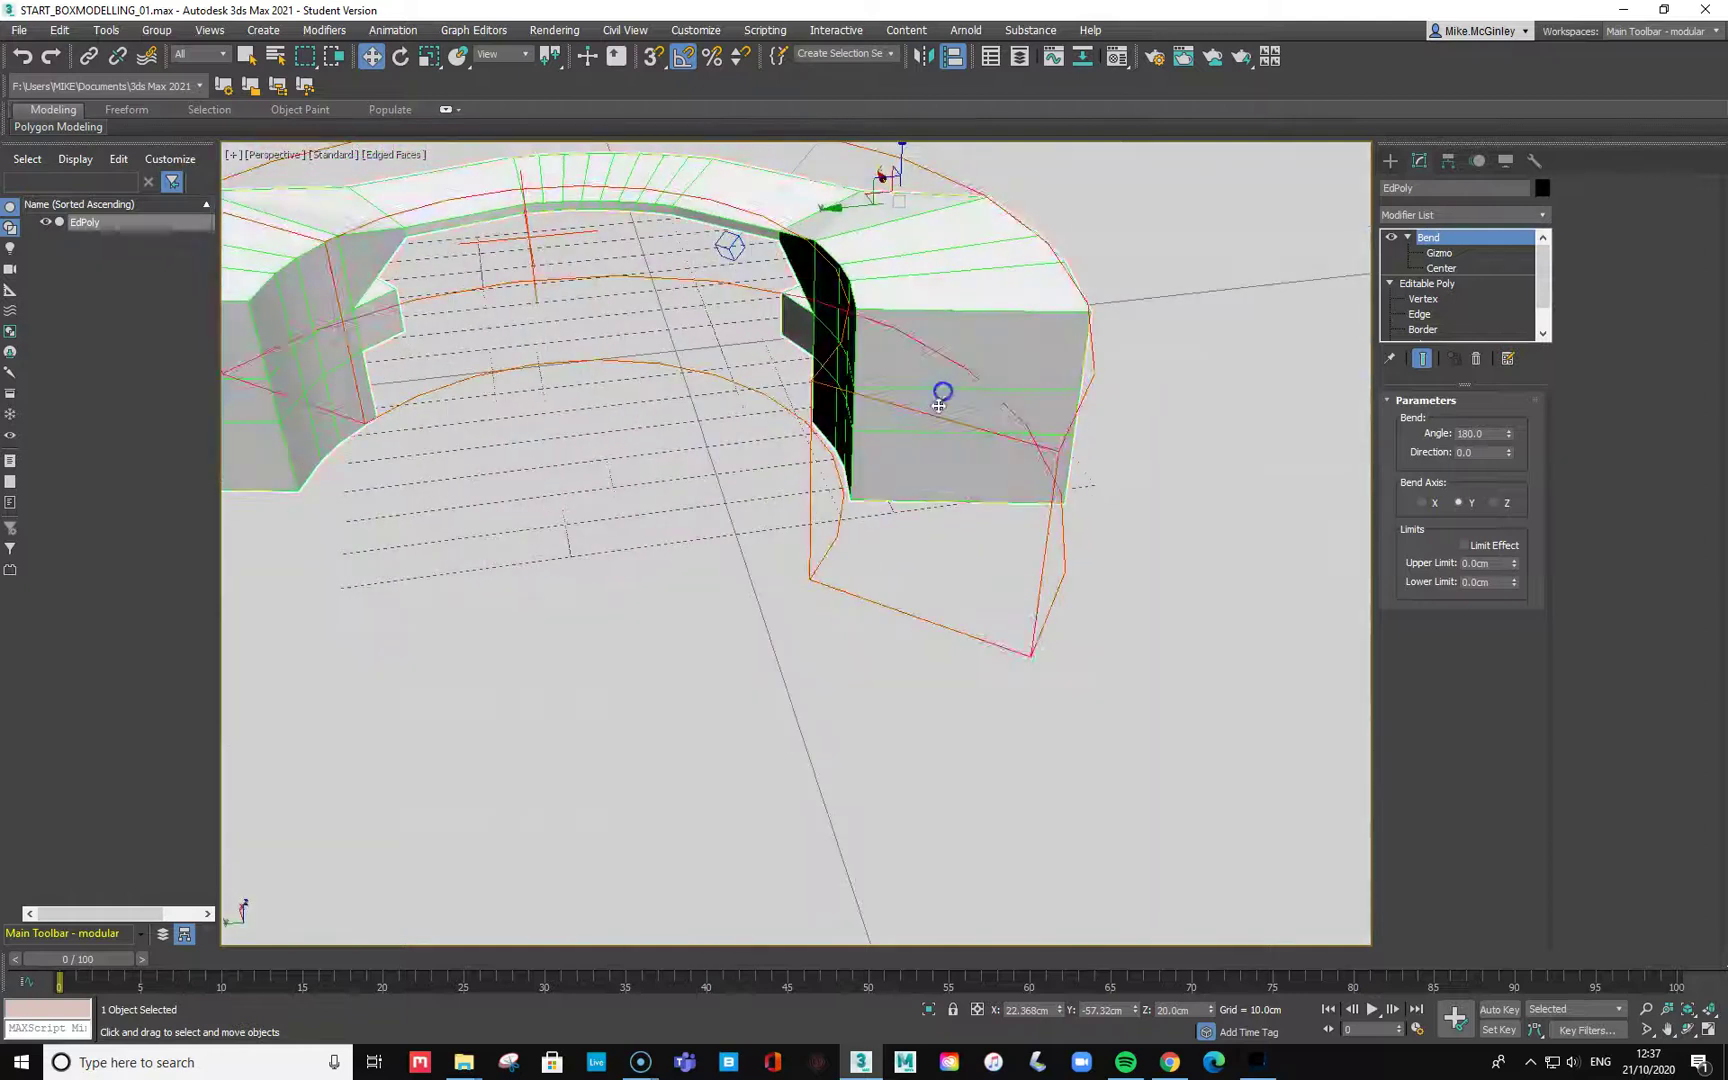
scroll(940, 400, down, 5)
scroll(862, 470, up, 2)
alt+middle_drag(768, 385, 1007, 279)
scroll(862, 398, up, 2)
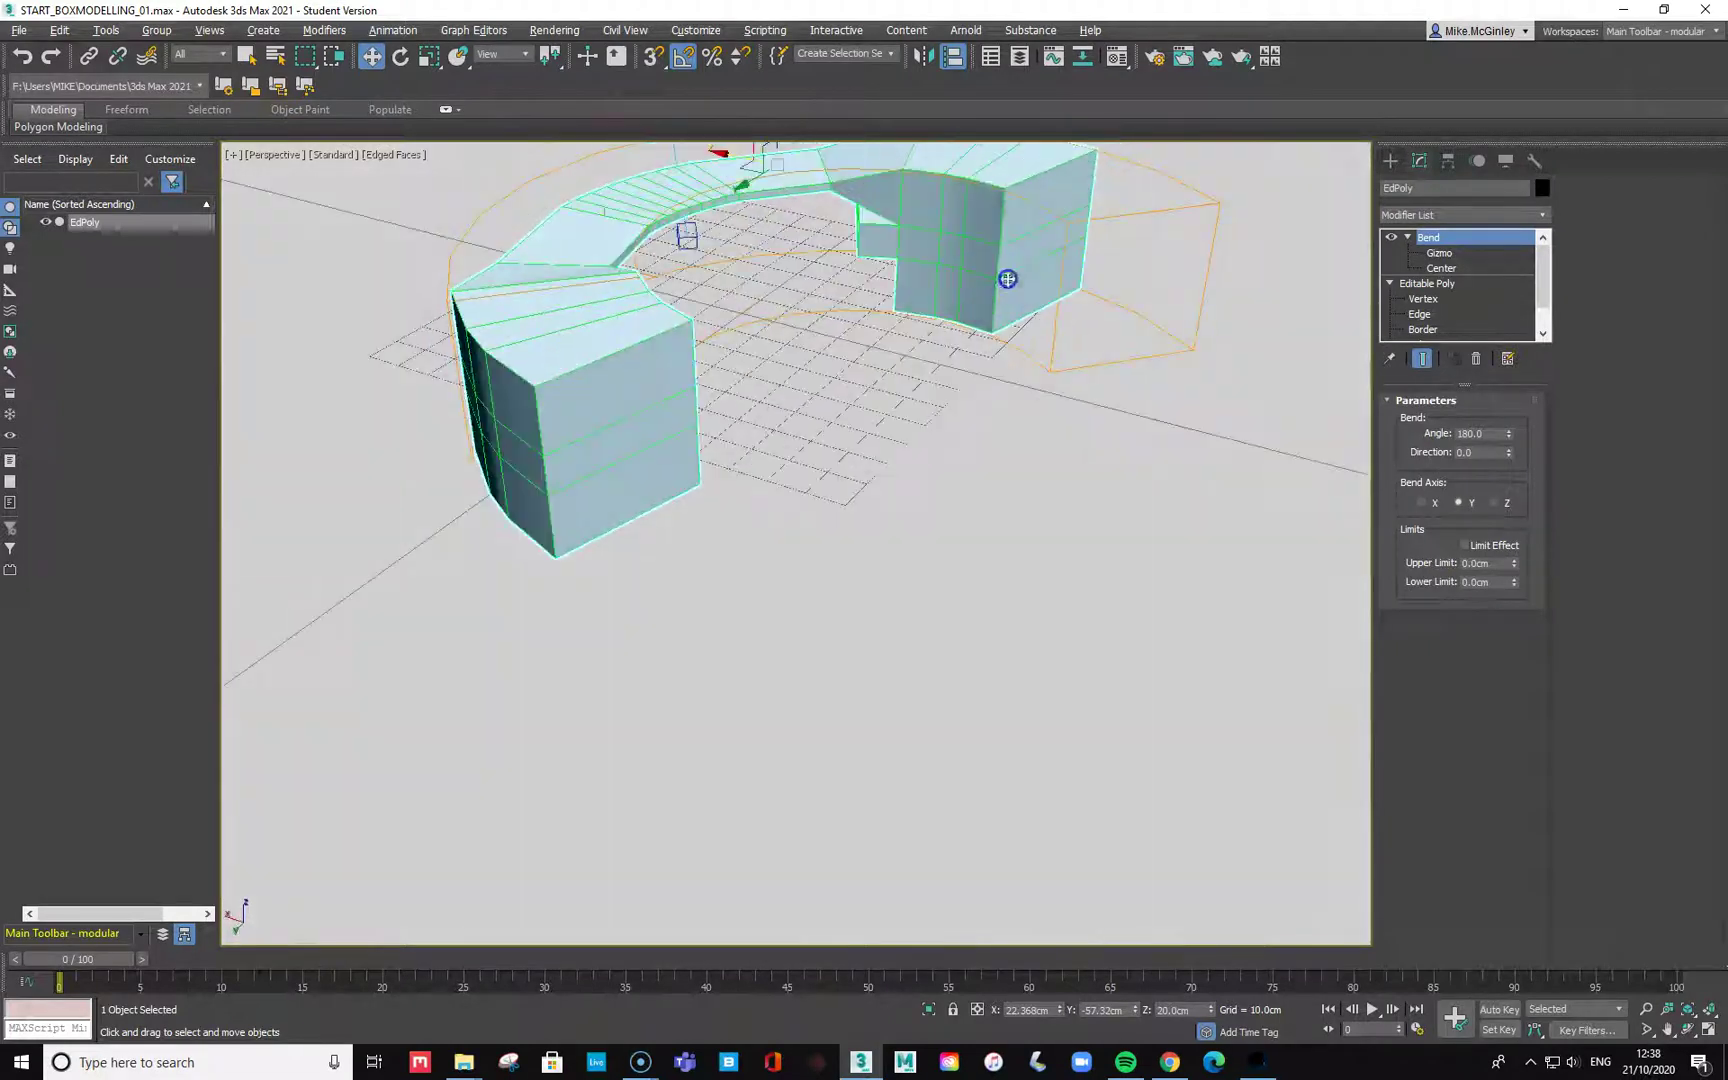
Add a Symmetry modifier above the Bend on EdPoly.
click(1407, 237)
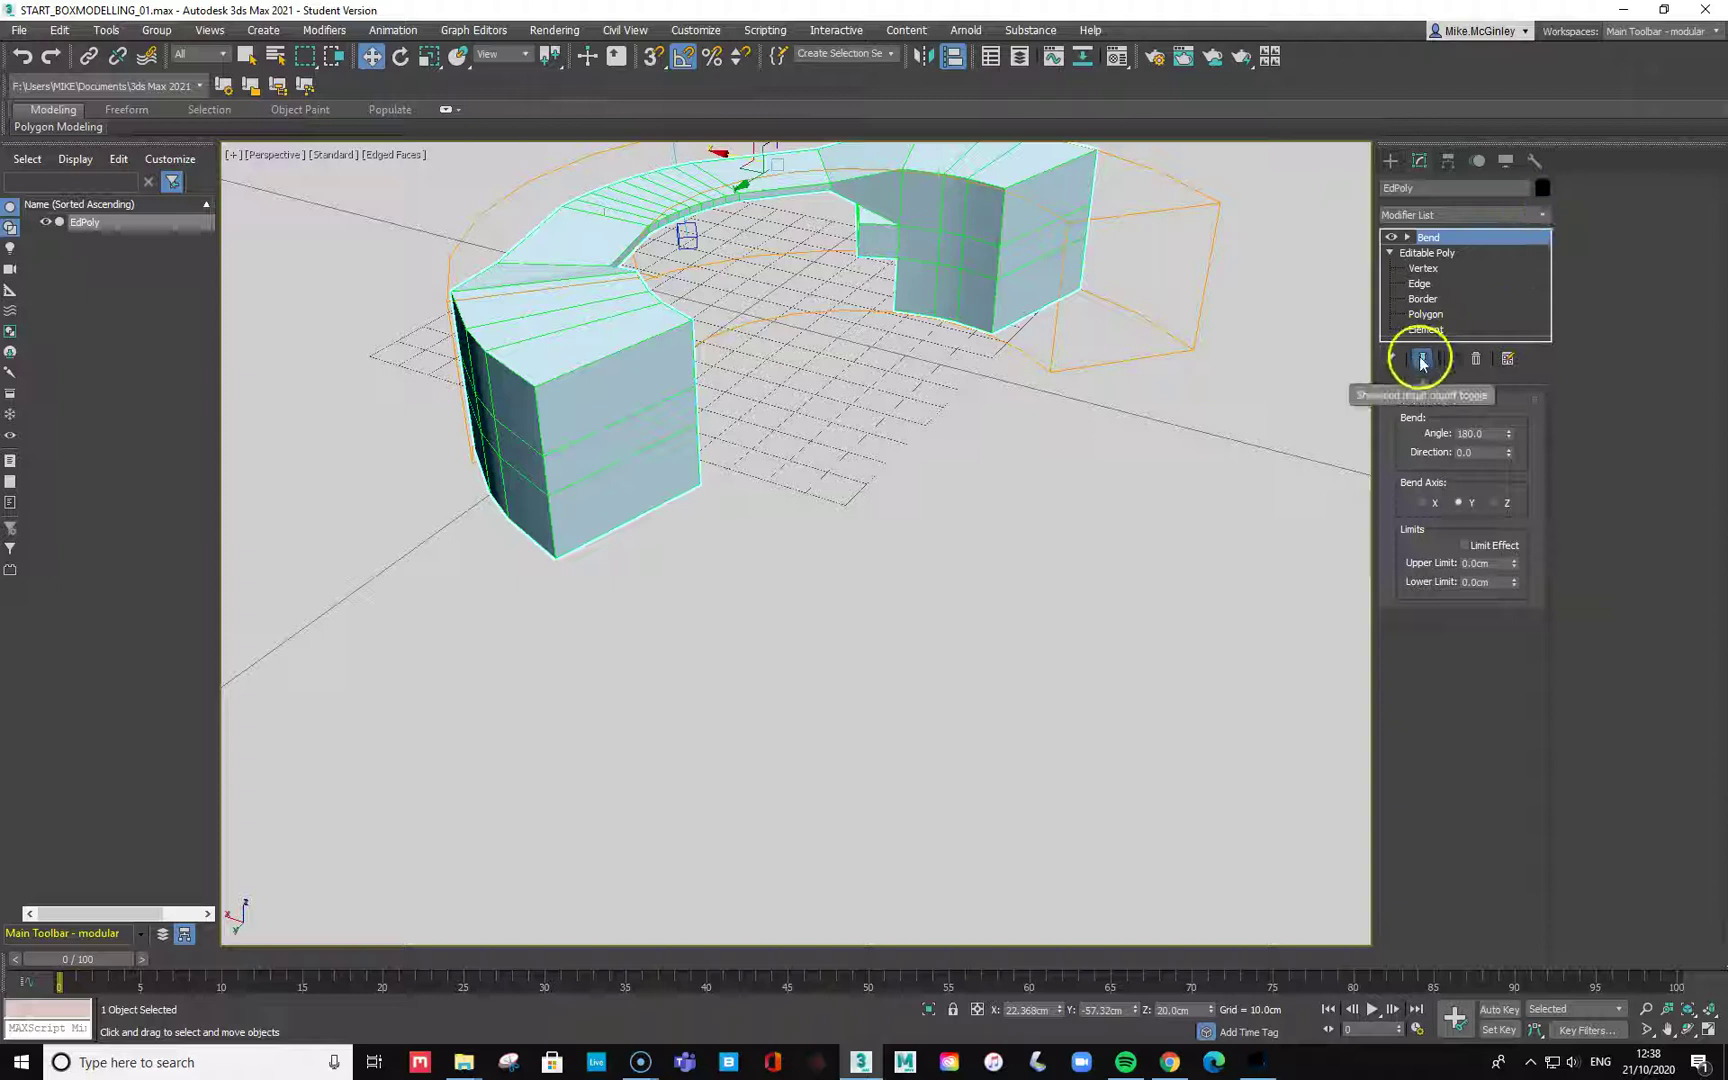
click(1543, 212)
drag(1545, 380, 1545, 652)
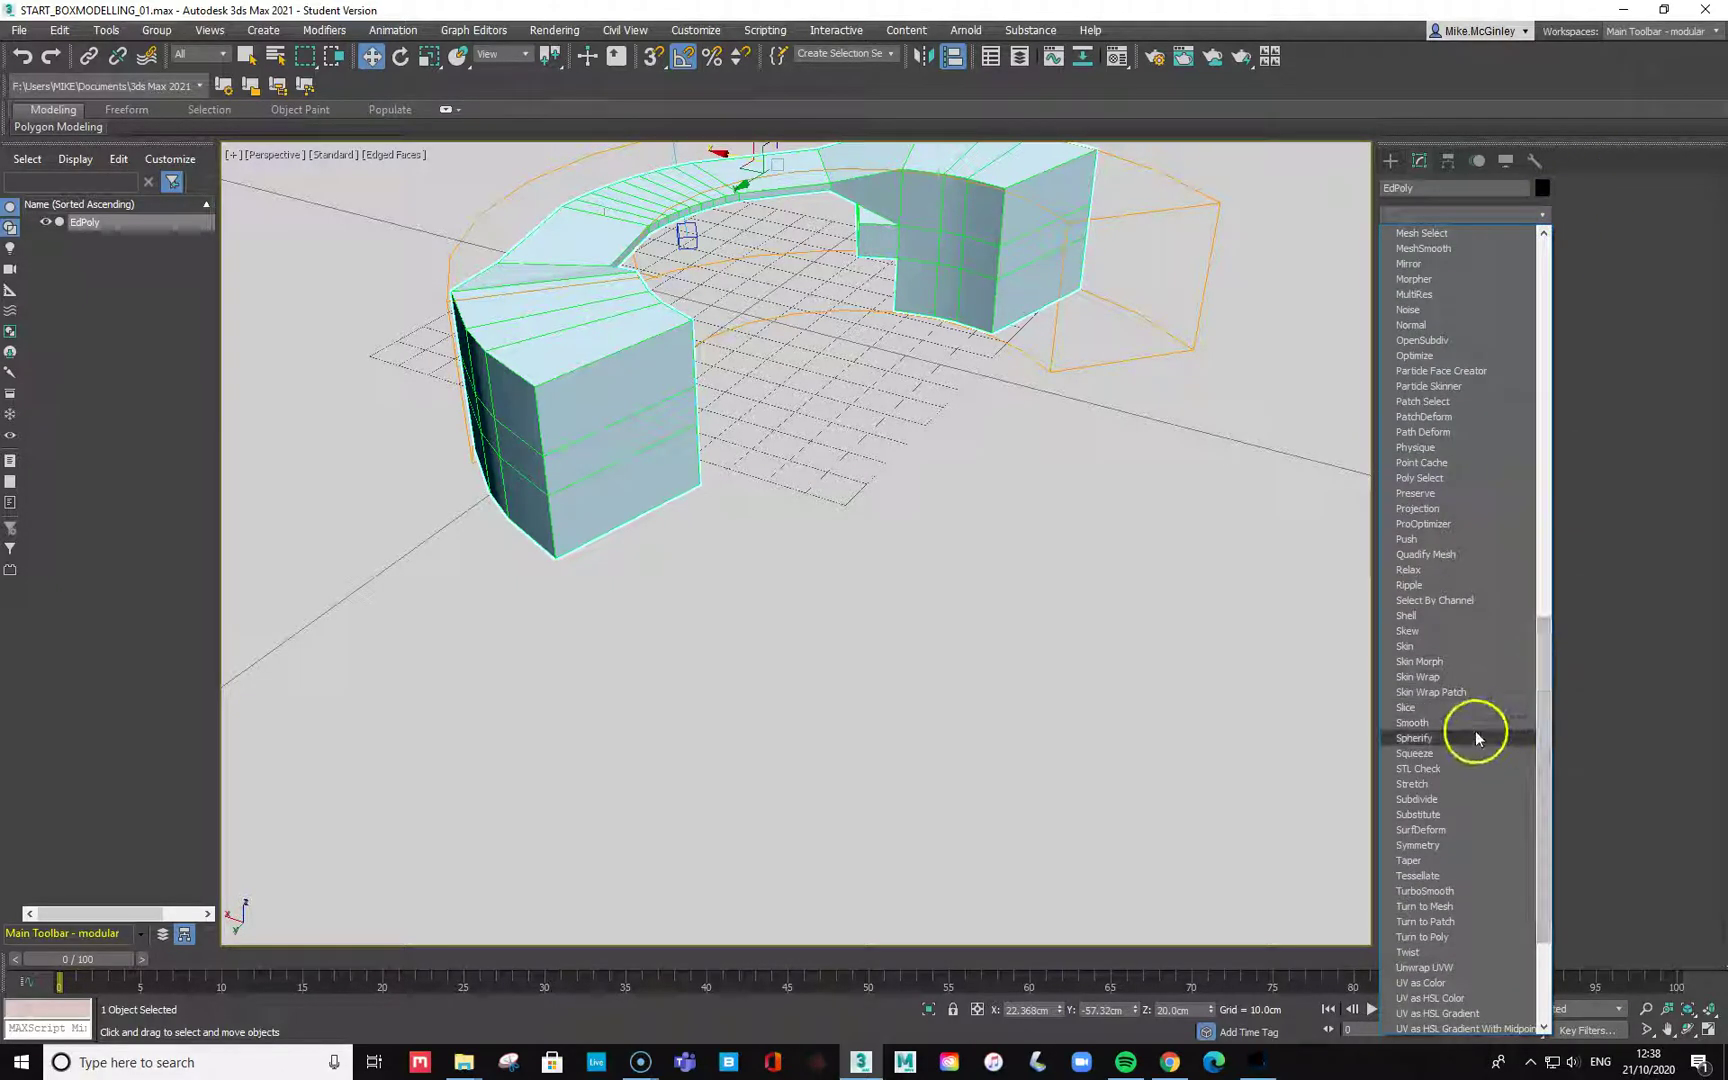
click(1452, 845)
alt+middle_drag(721, 394, 815, 329)
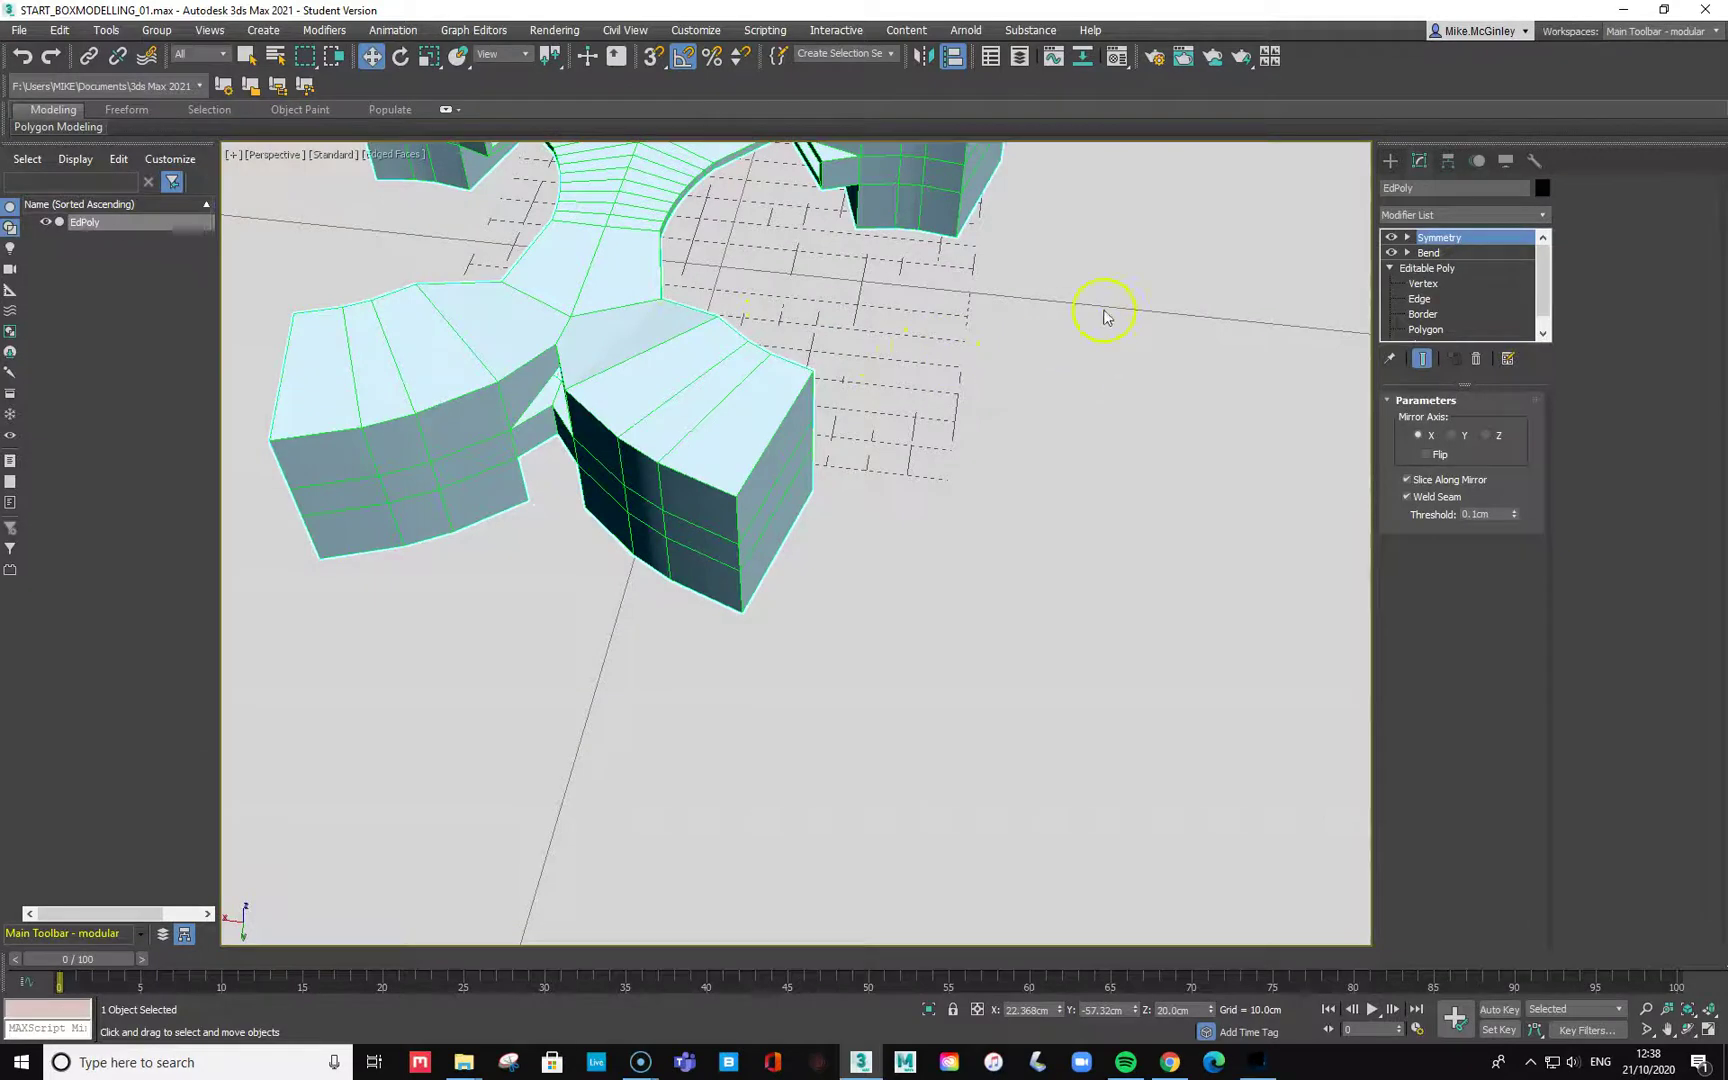
scroll(1105, 316, down, 5)
alt+middle_drag(995, 606, 945, 527)
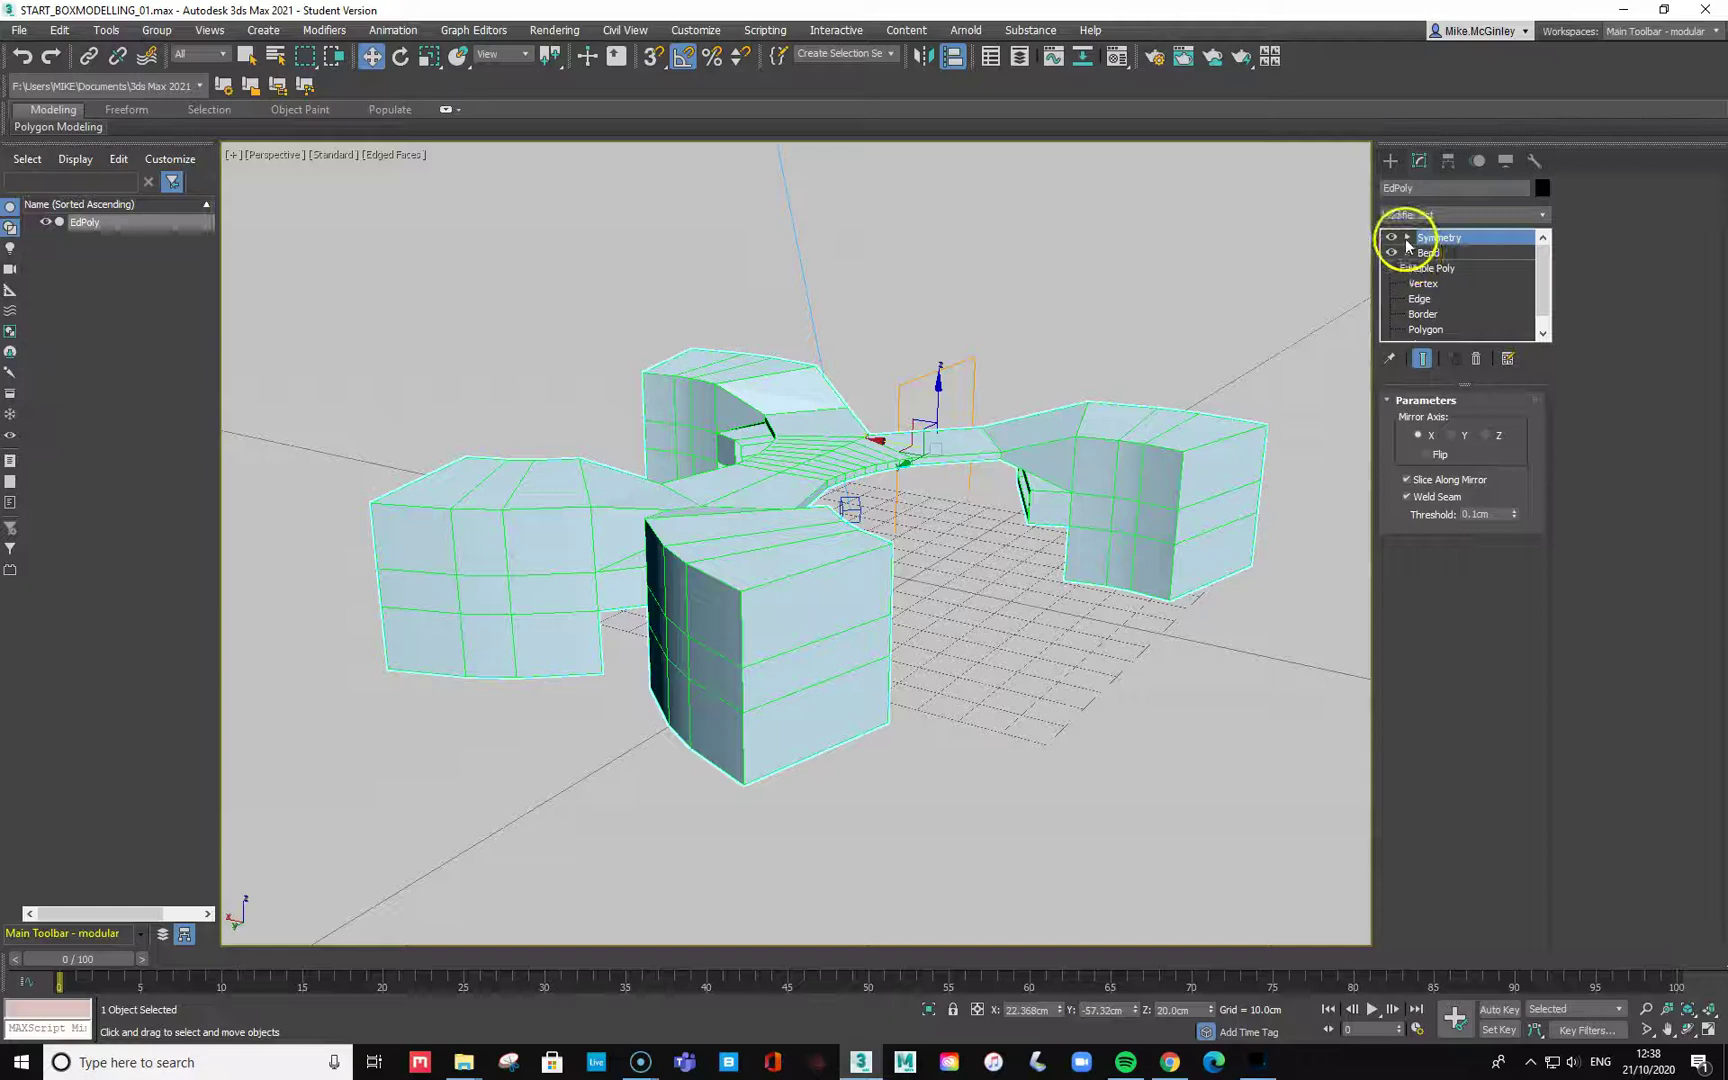
Set the Symmetry mirror axis to Y with Flip on and move its mirror plane along Y to about 7 cm.
click(1452, 435)
click(1486, 435)
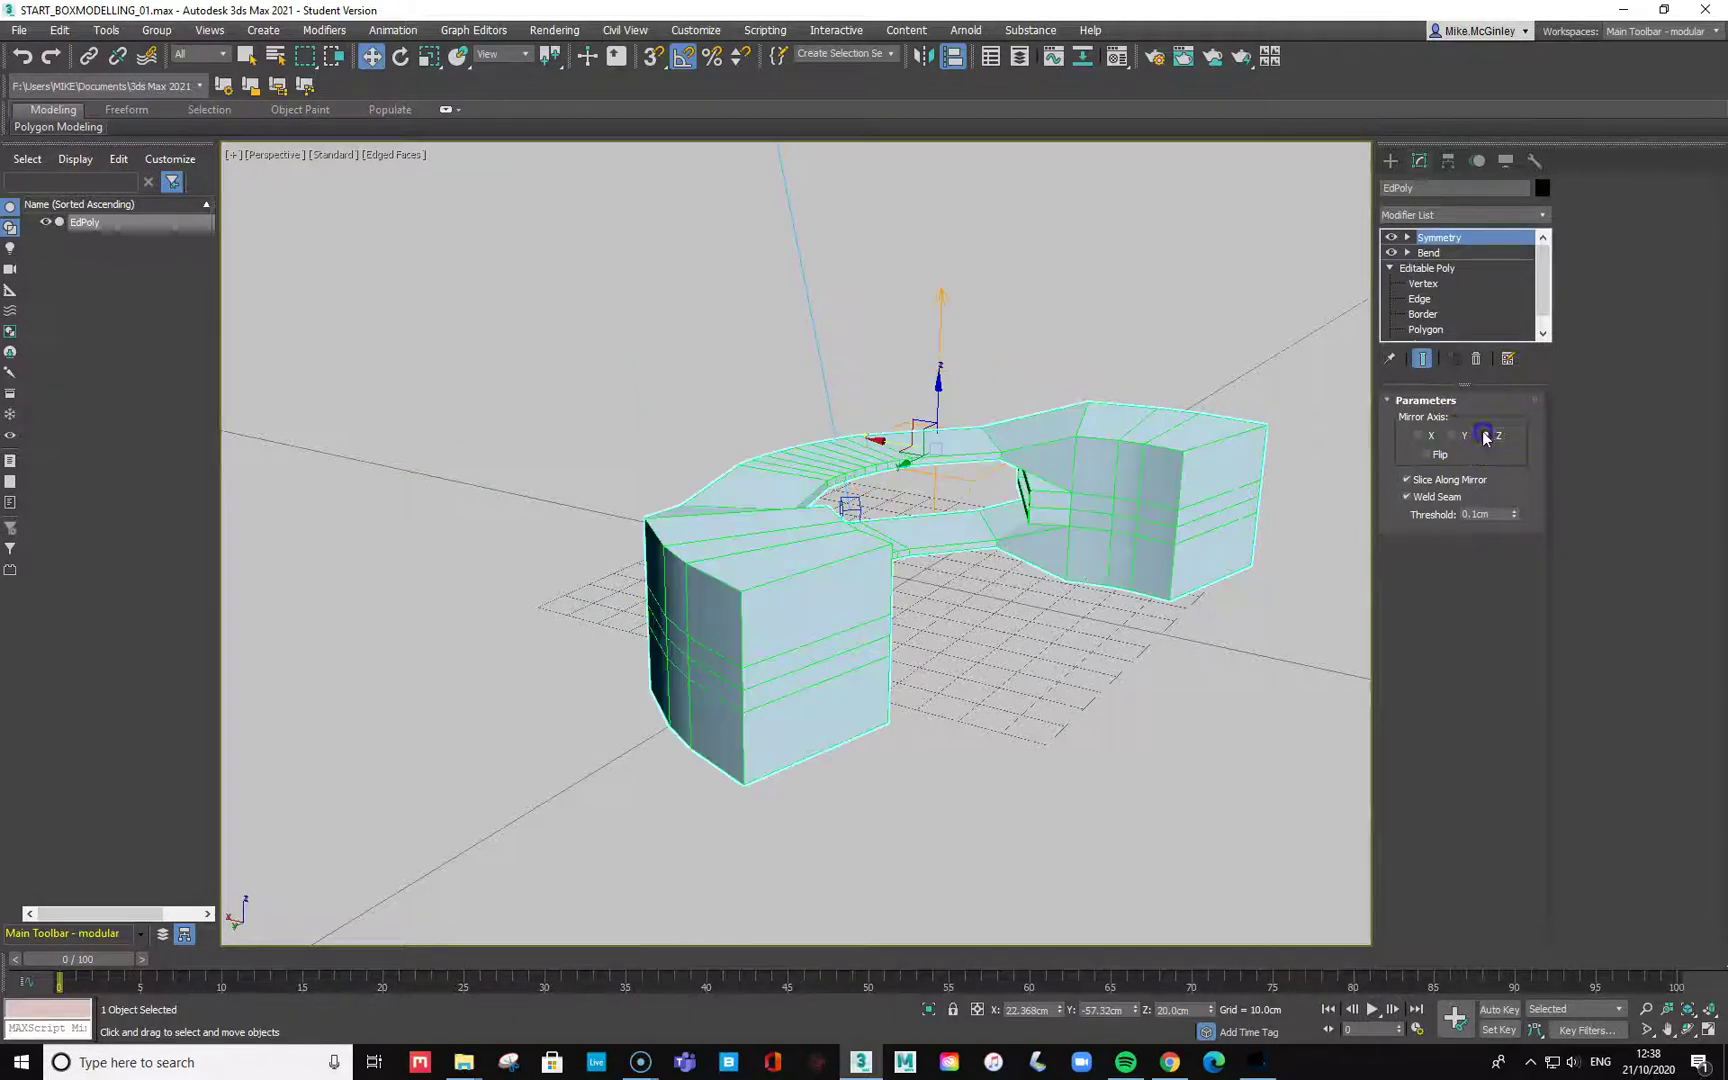
click(1453, 436)
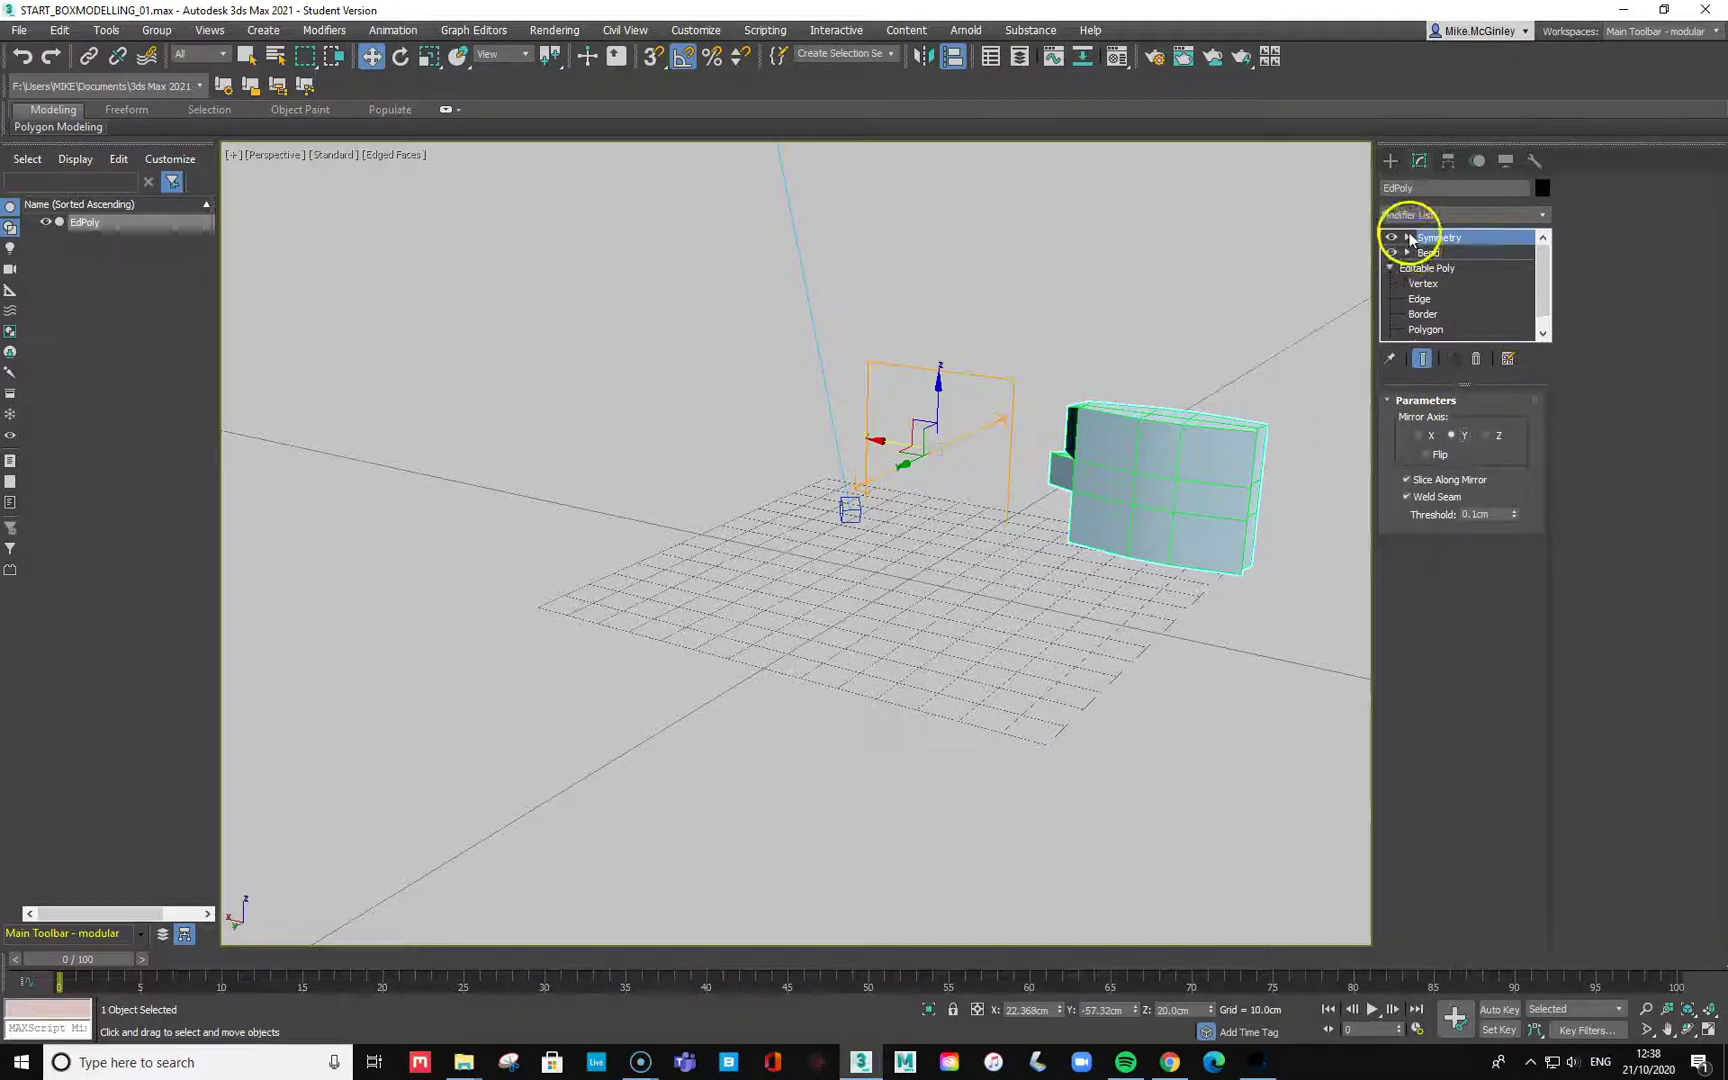
click(1427, 454)
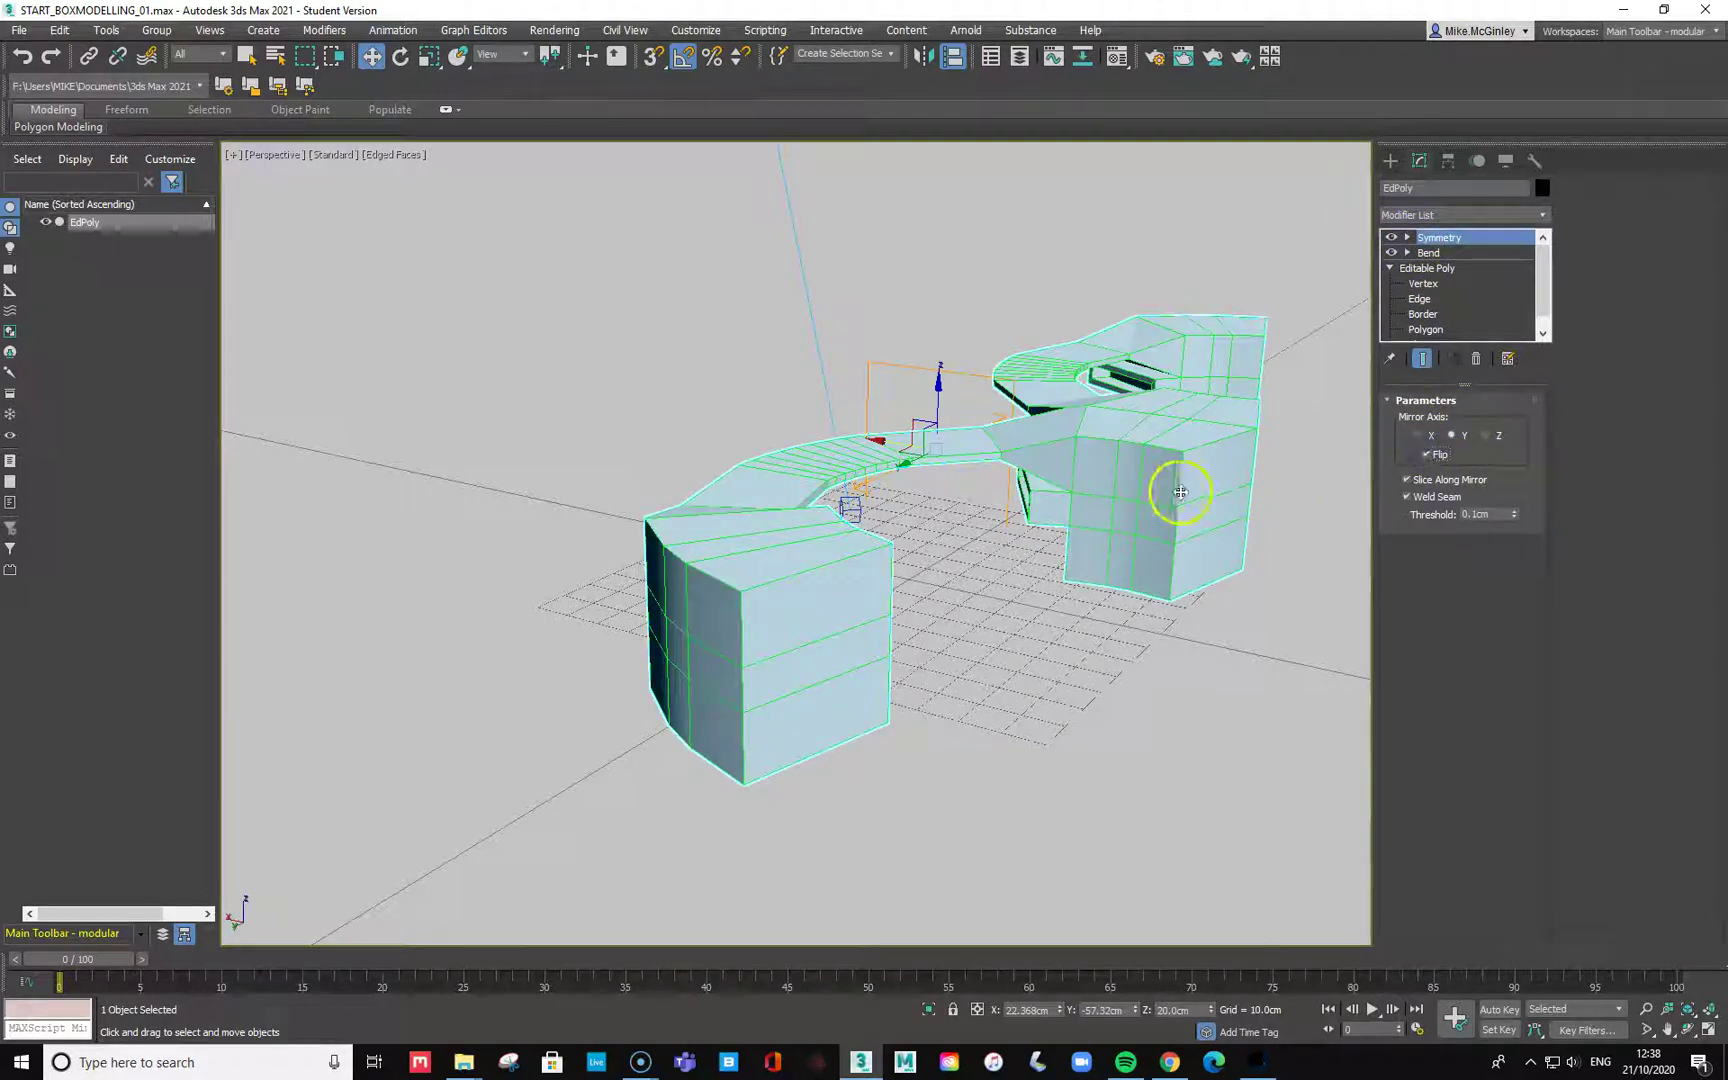
alt+middle_drag(1142, 474, 1117, 503)
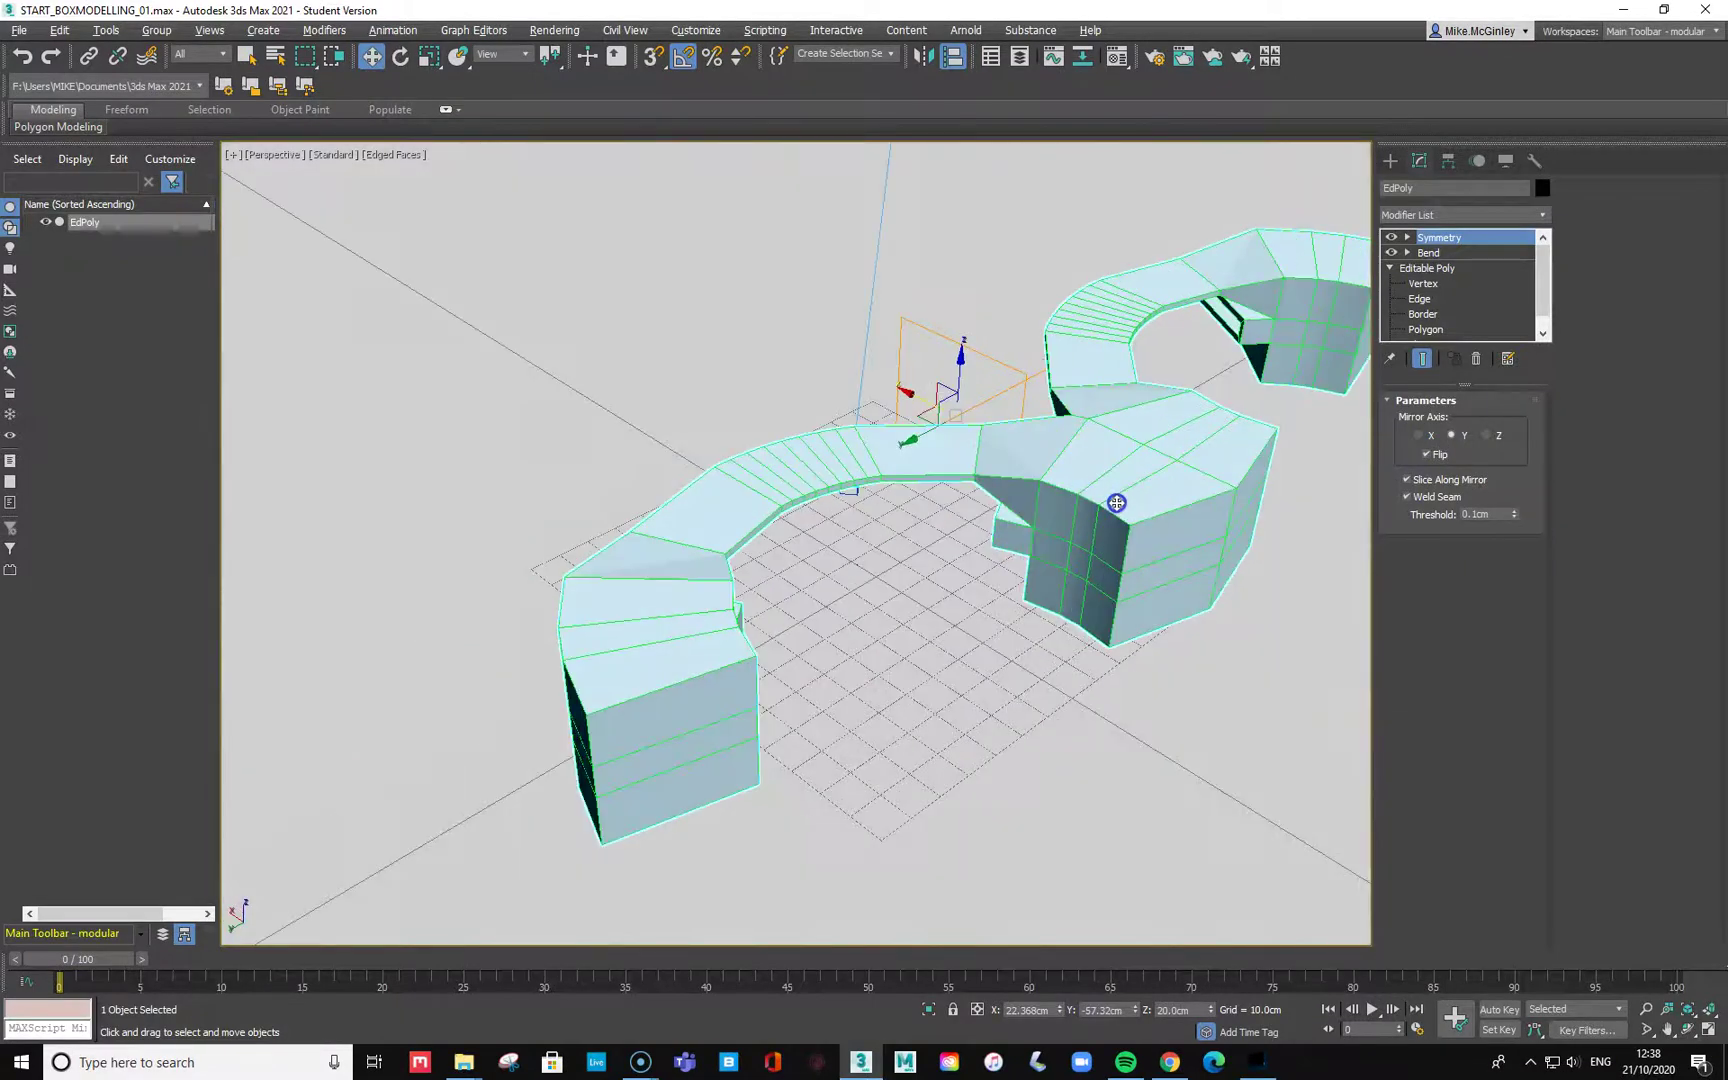
click(1407, 238)
click(1432, 252)
drag(925, 430, 773, 494)
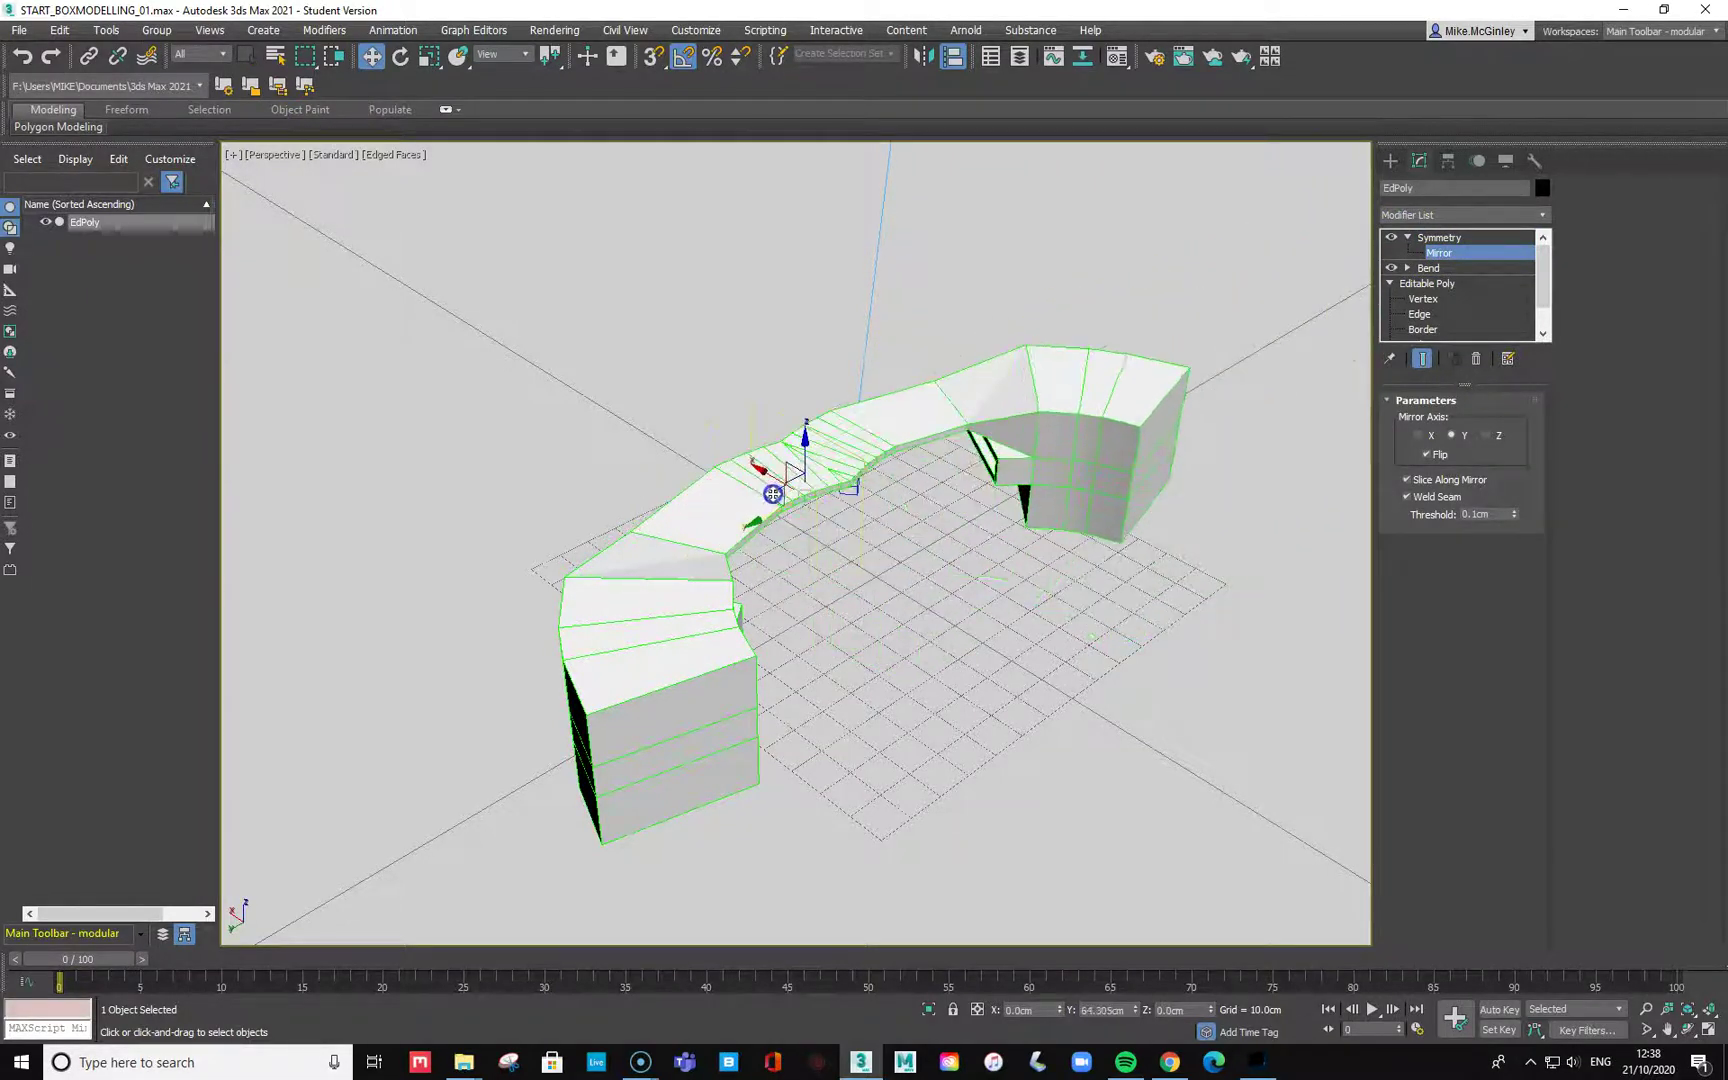
Change the Symmetry mirror axis to X with Flip off and move the mirror plane to about X 34.5 cm.
click(1419, 436)
click(1419, 437)
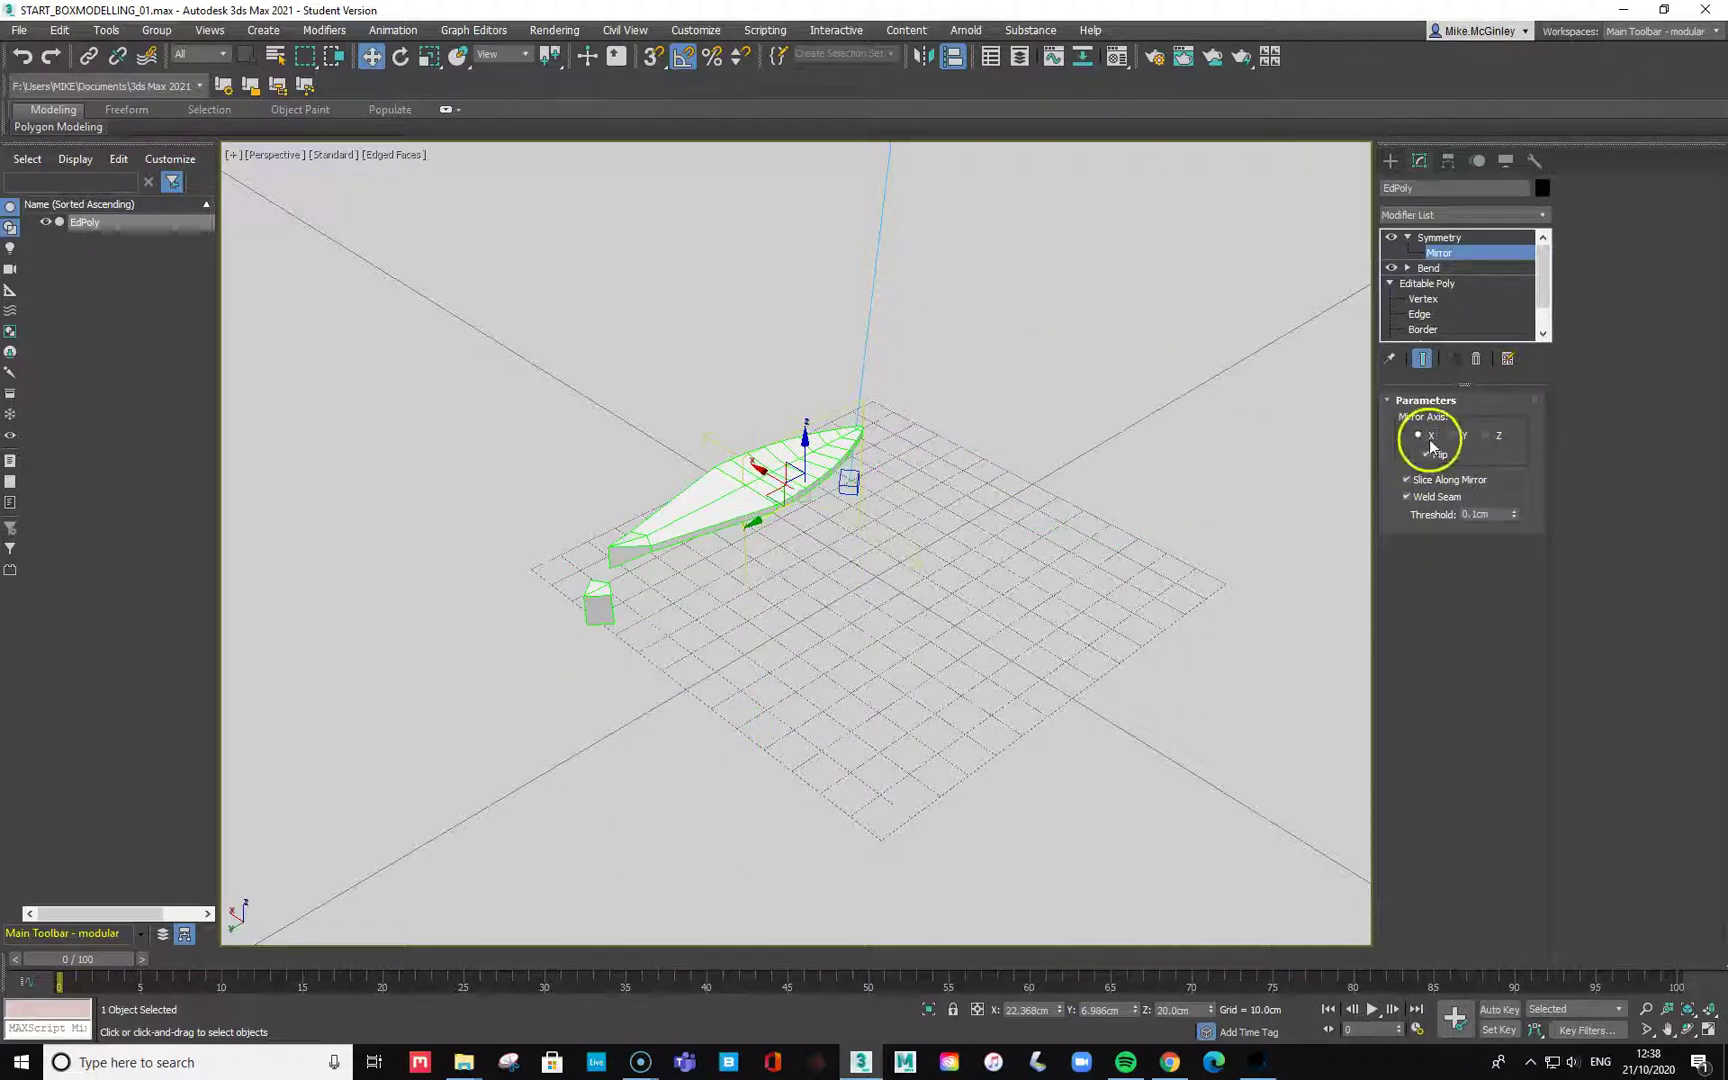
click(766, 468)
drag(766, 469, 706, 594)
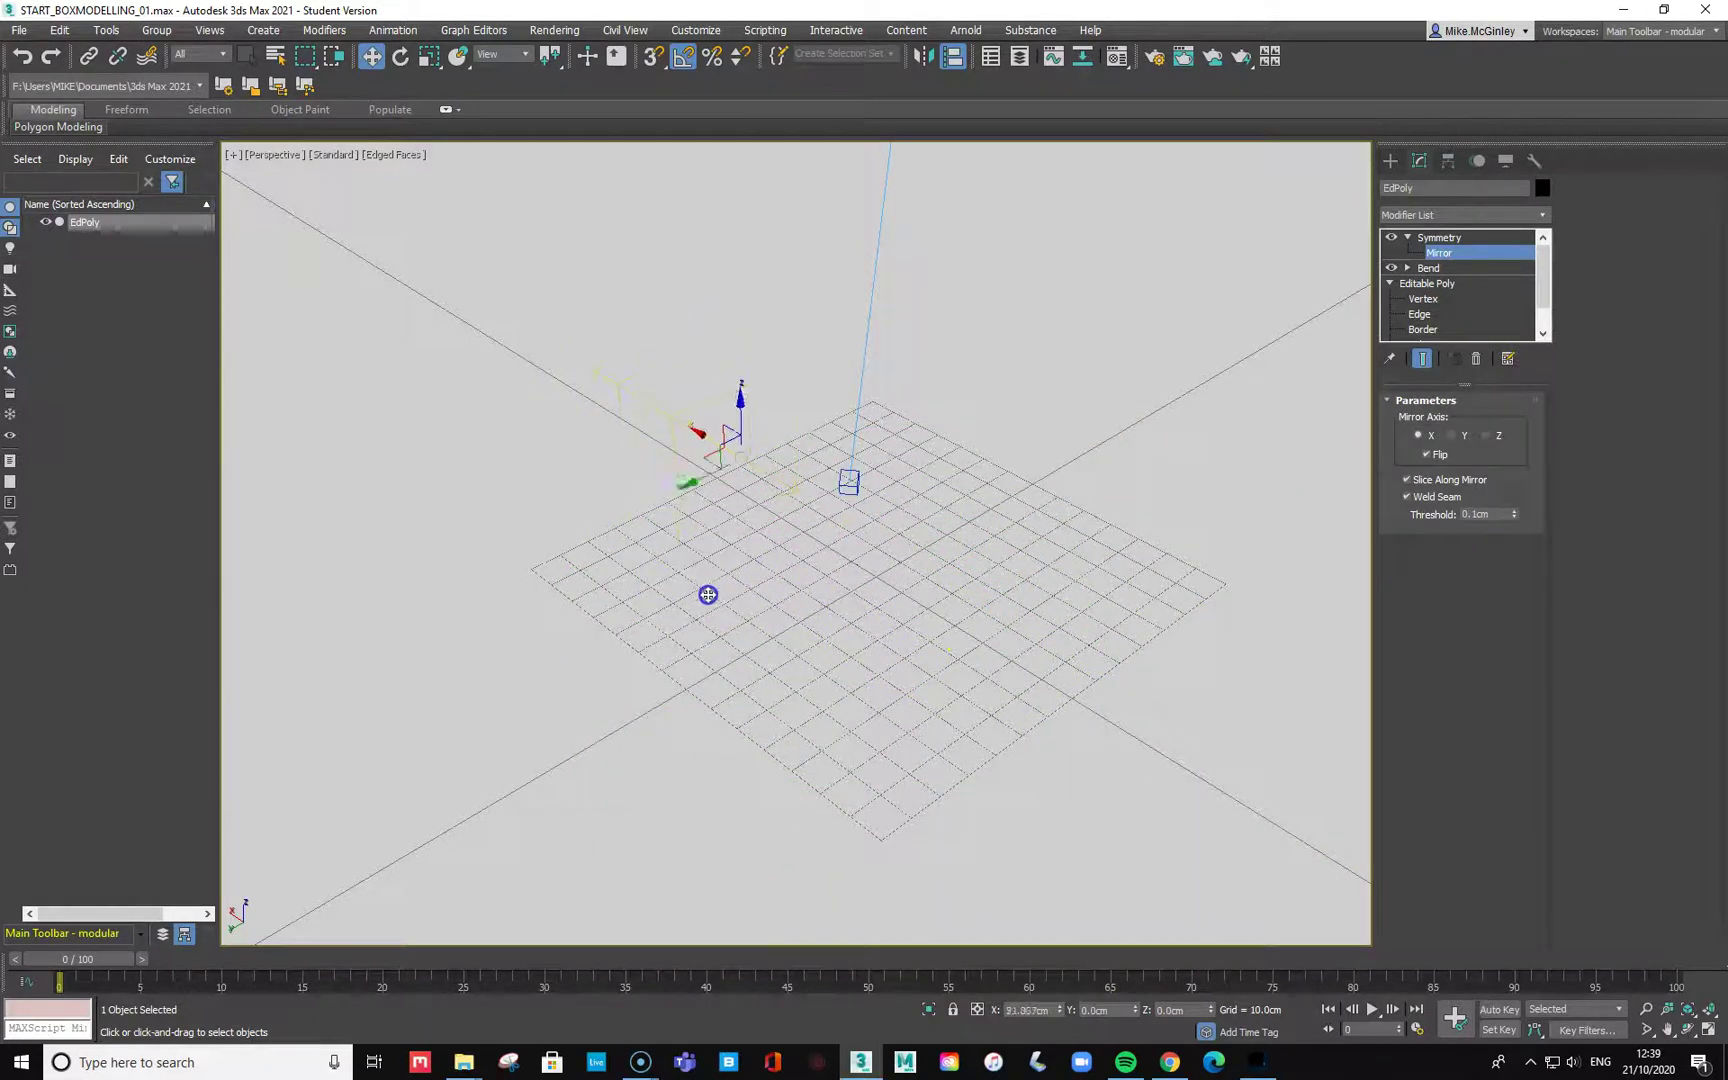
click(1427, 455)
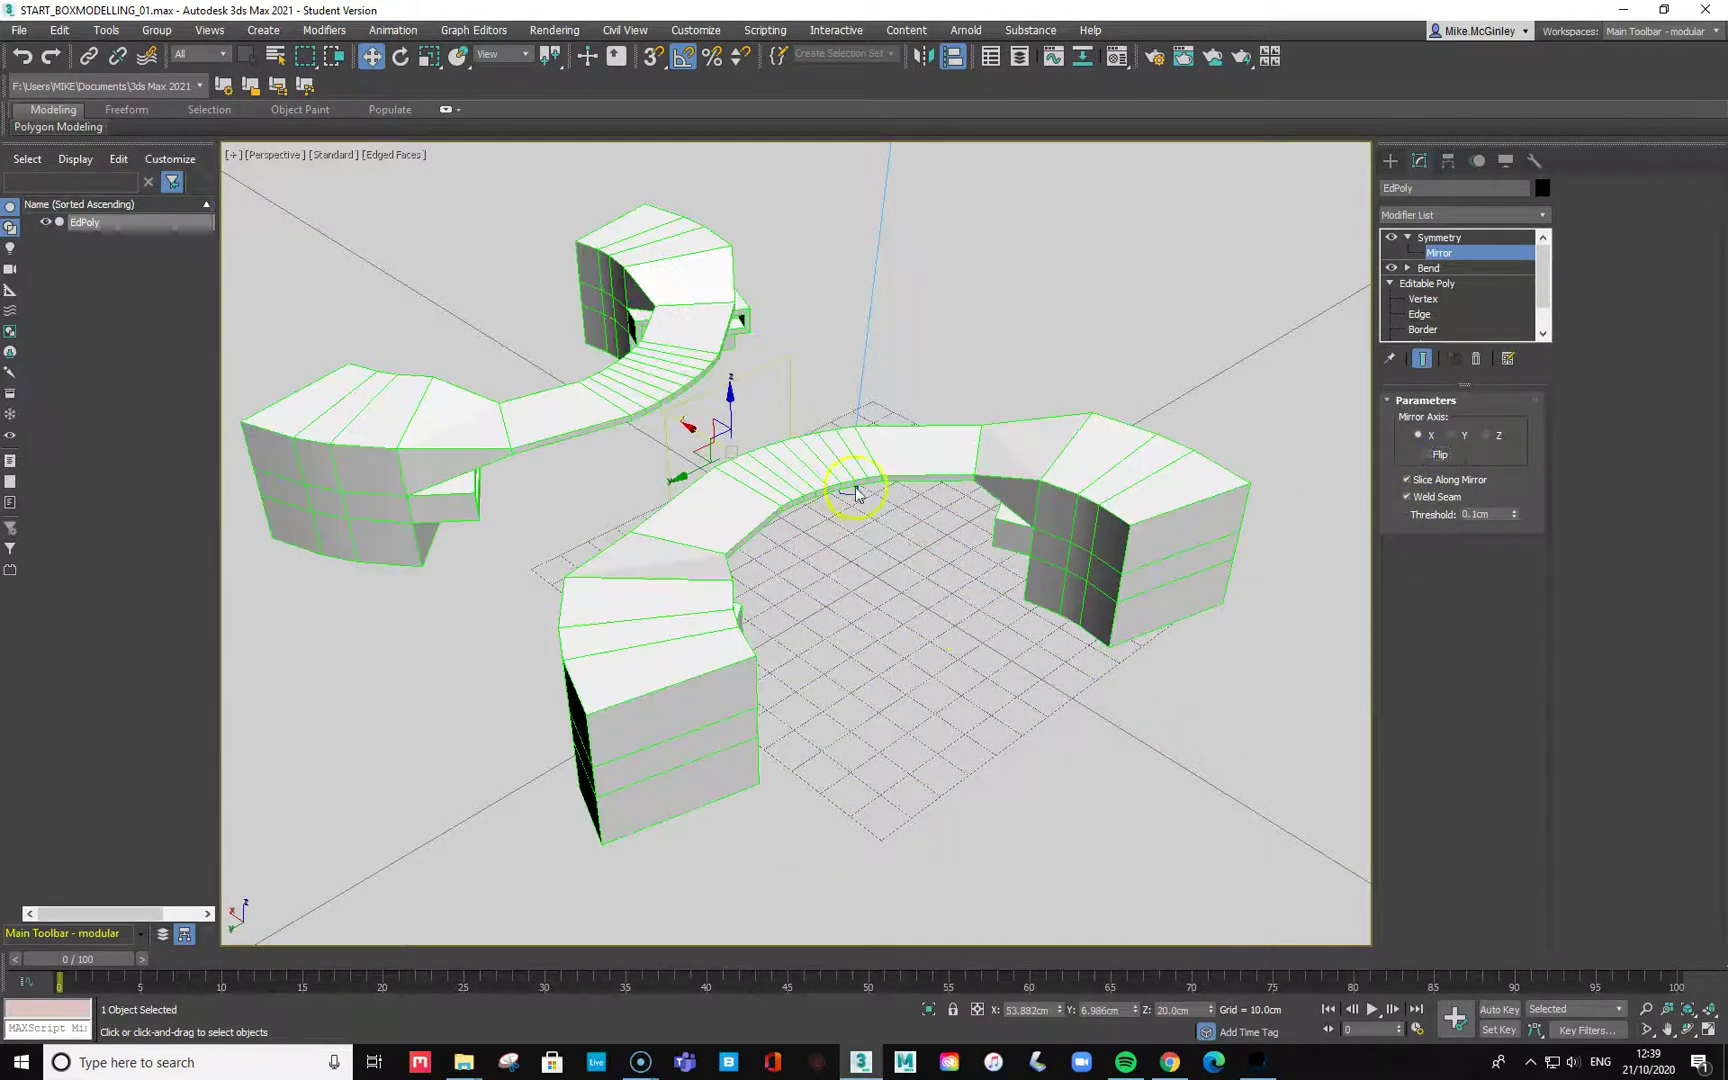
drag(693, 437, 734, 472)
Move the Bend modifier's gizmo beneath the Symmetry along Y to about 12 cm.
click(1407, 268)
click(1441, 298)
click(1430, 268)
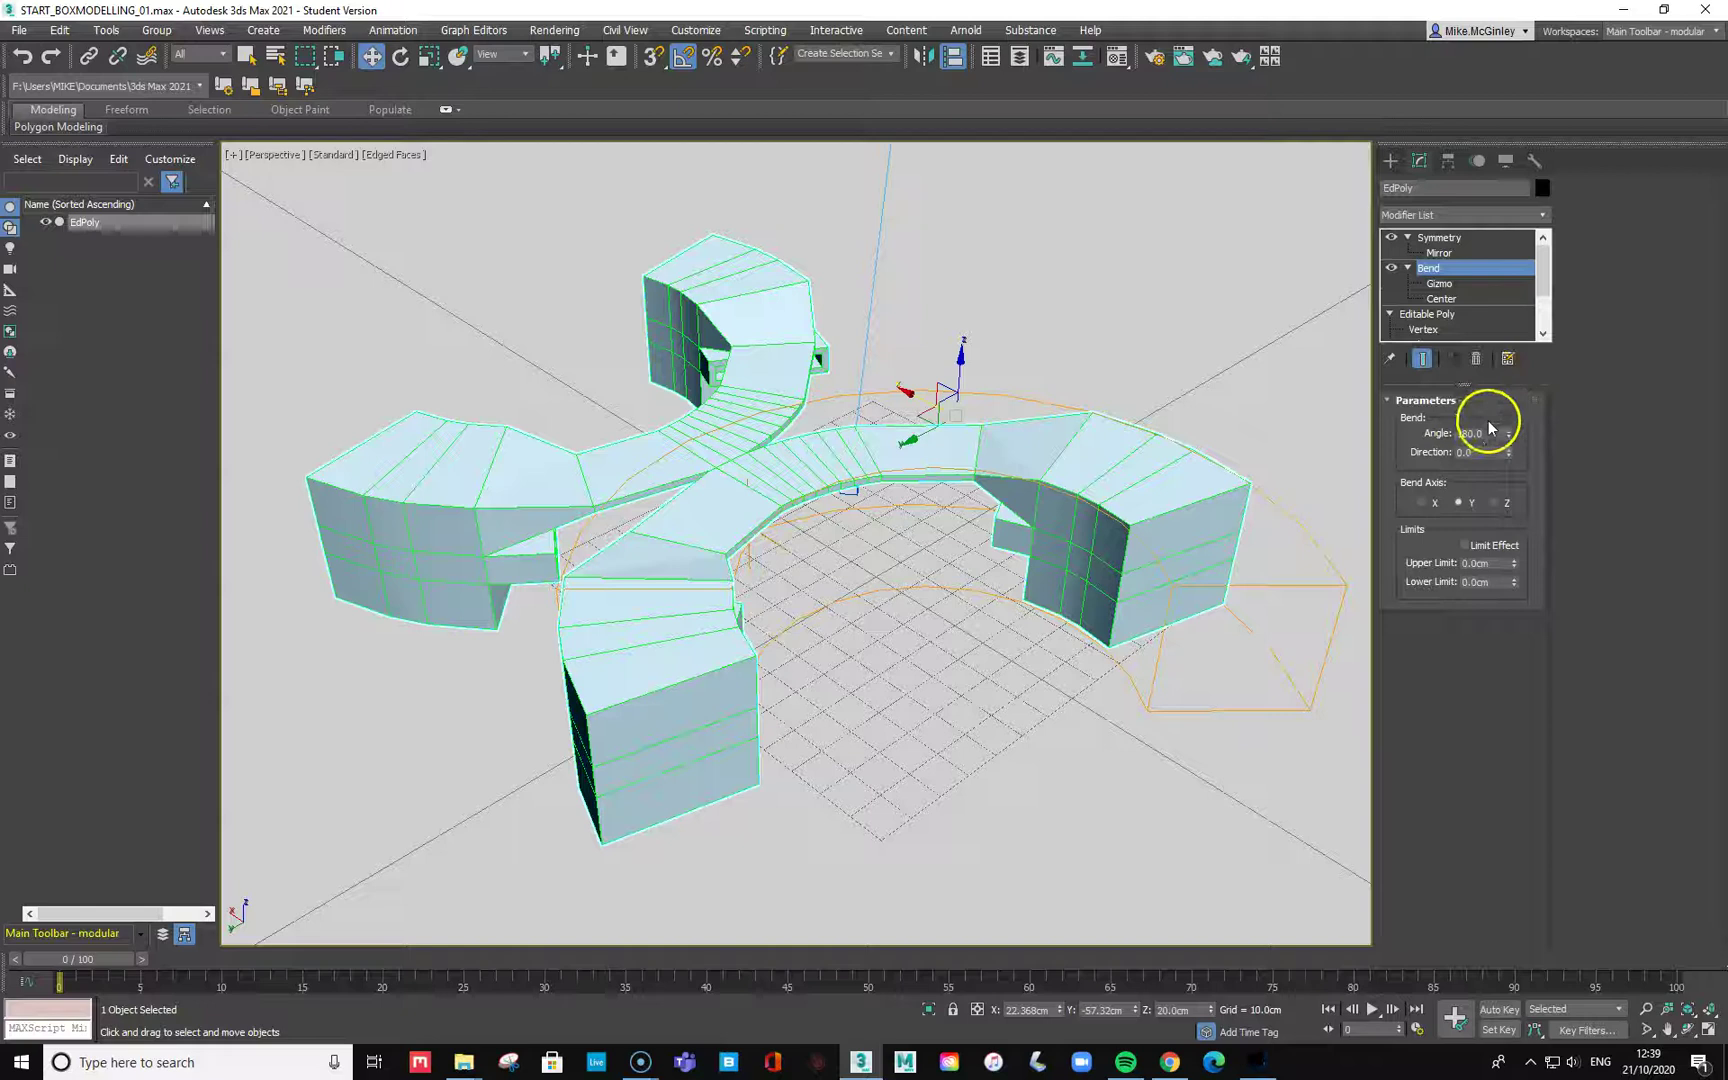
click(1437, 284)
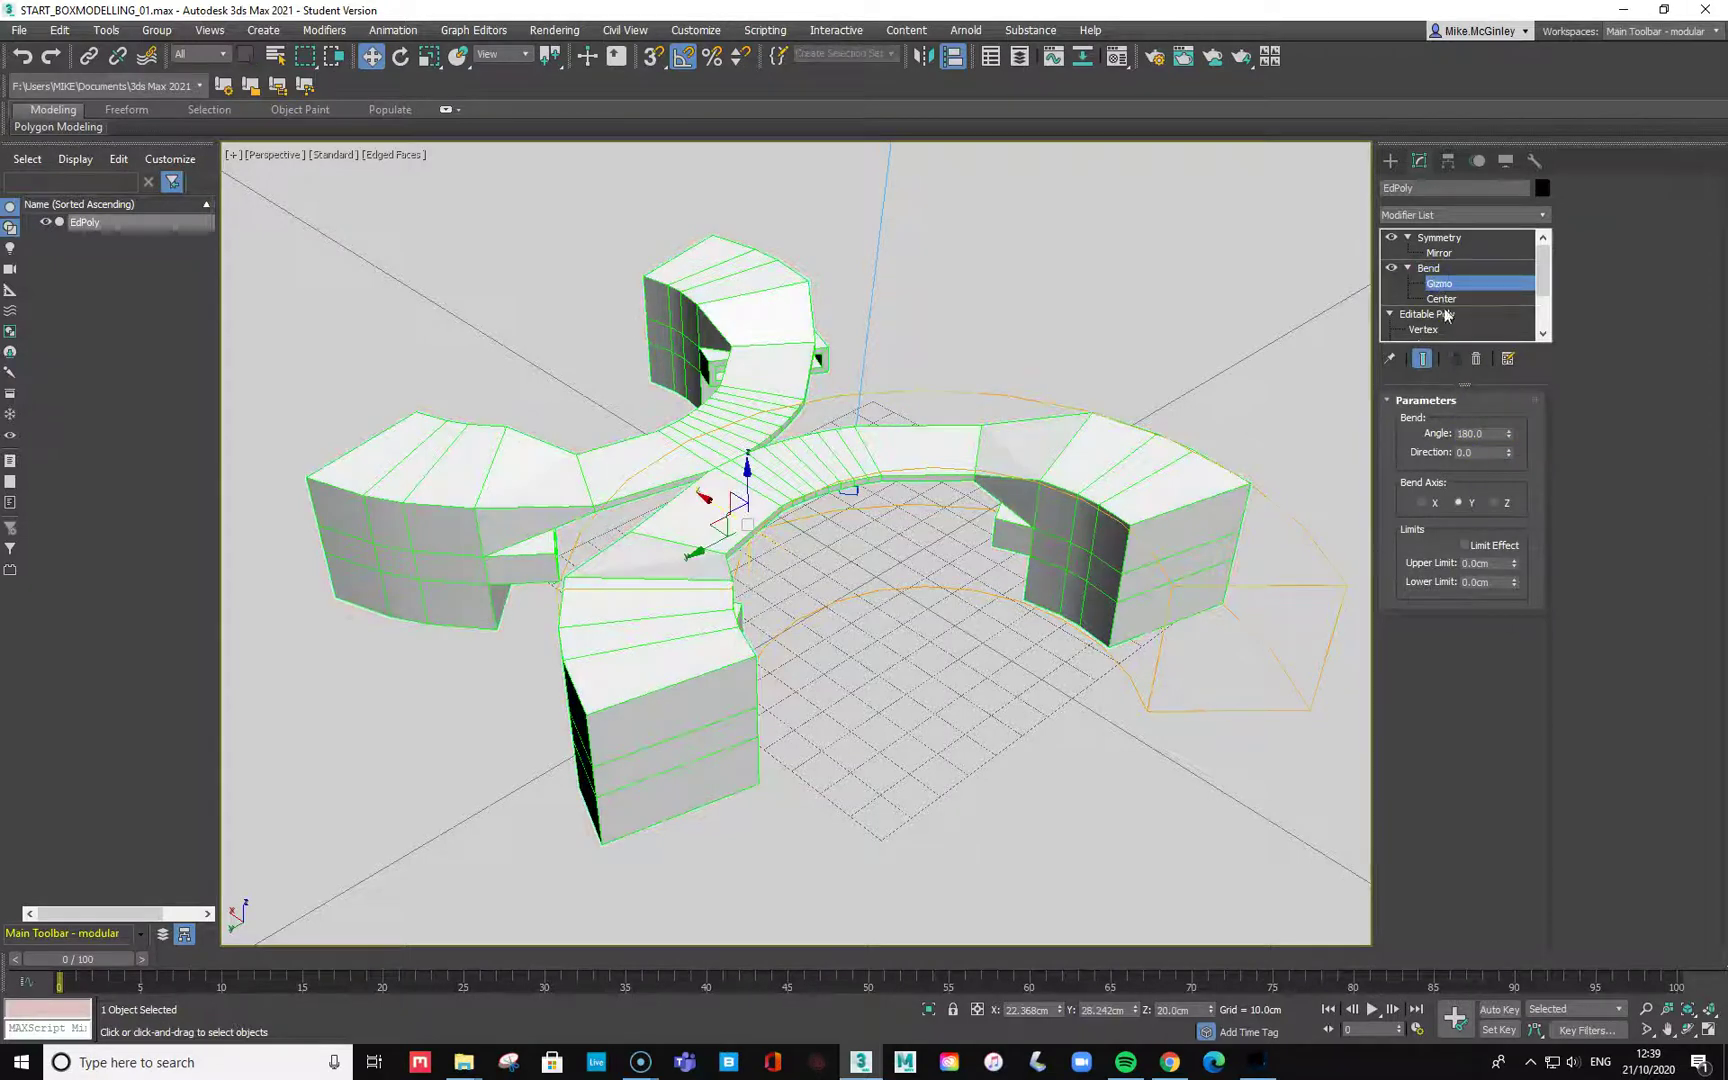
click(1441, 299)
click(1436, 285)
drag(729, 546, 766, 538)
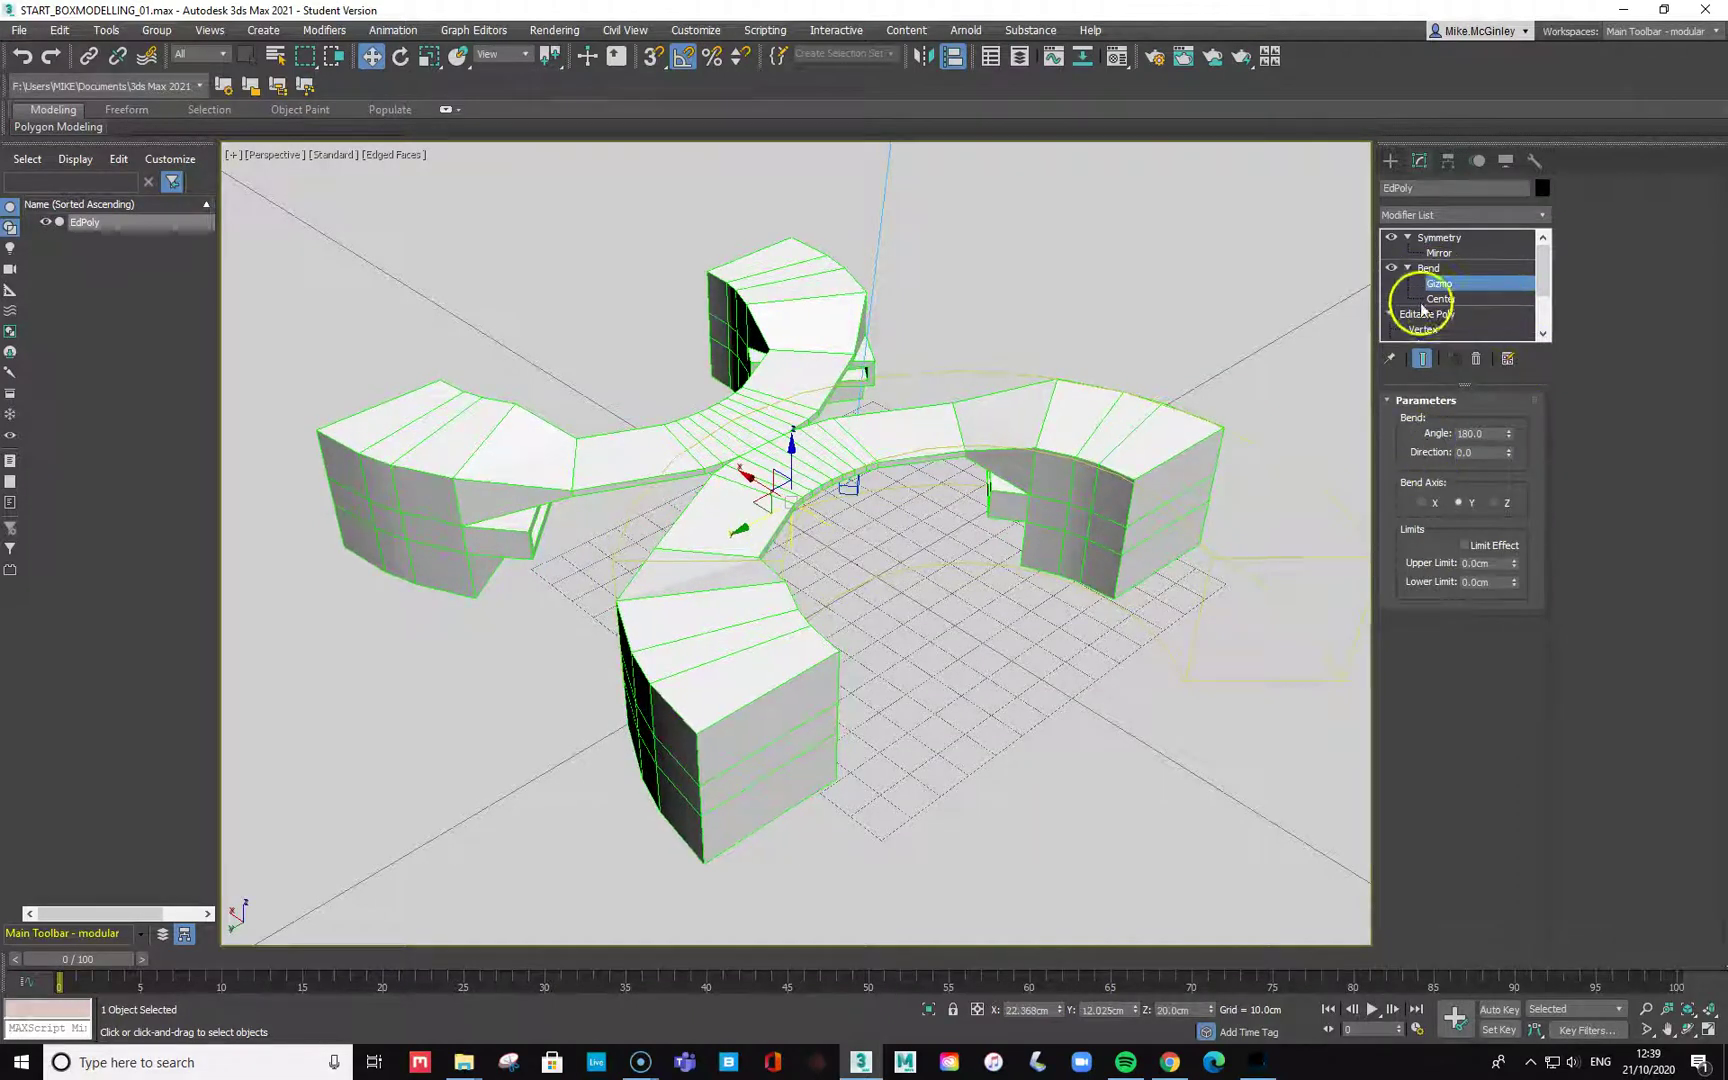
Turn on Flip for the Symmetry and move its mirror plane to about X -46.4 cm so the halves form a closed ring.
click(1440, 239)
click(1440, 255)
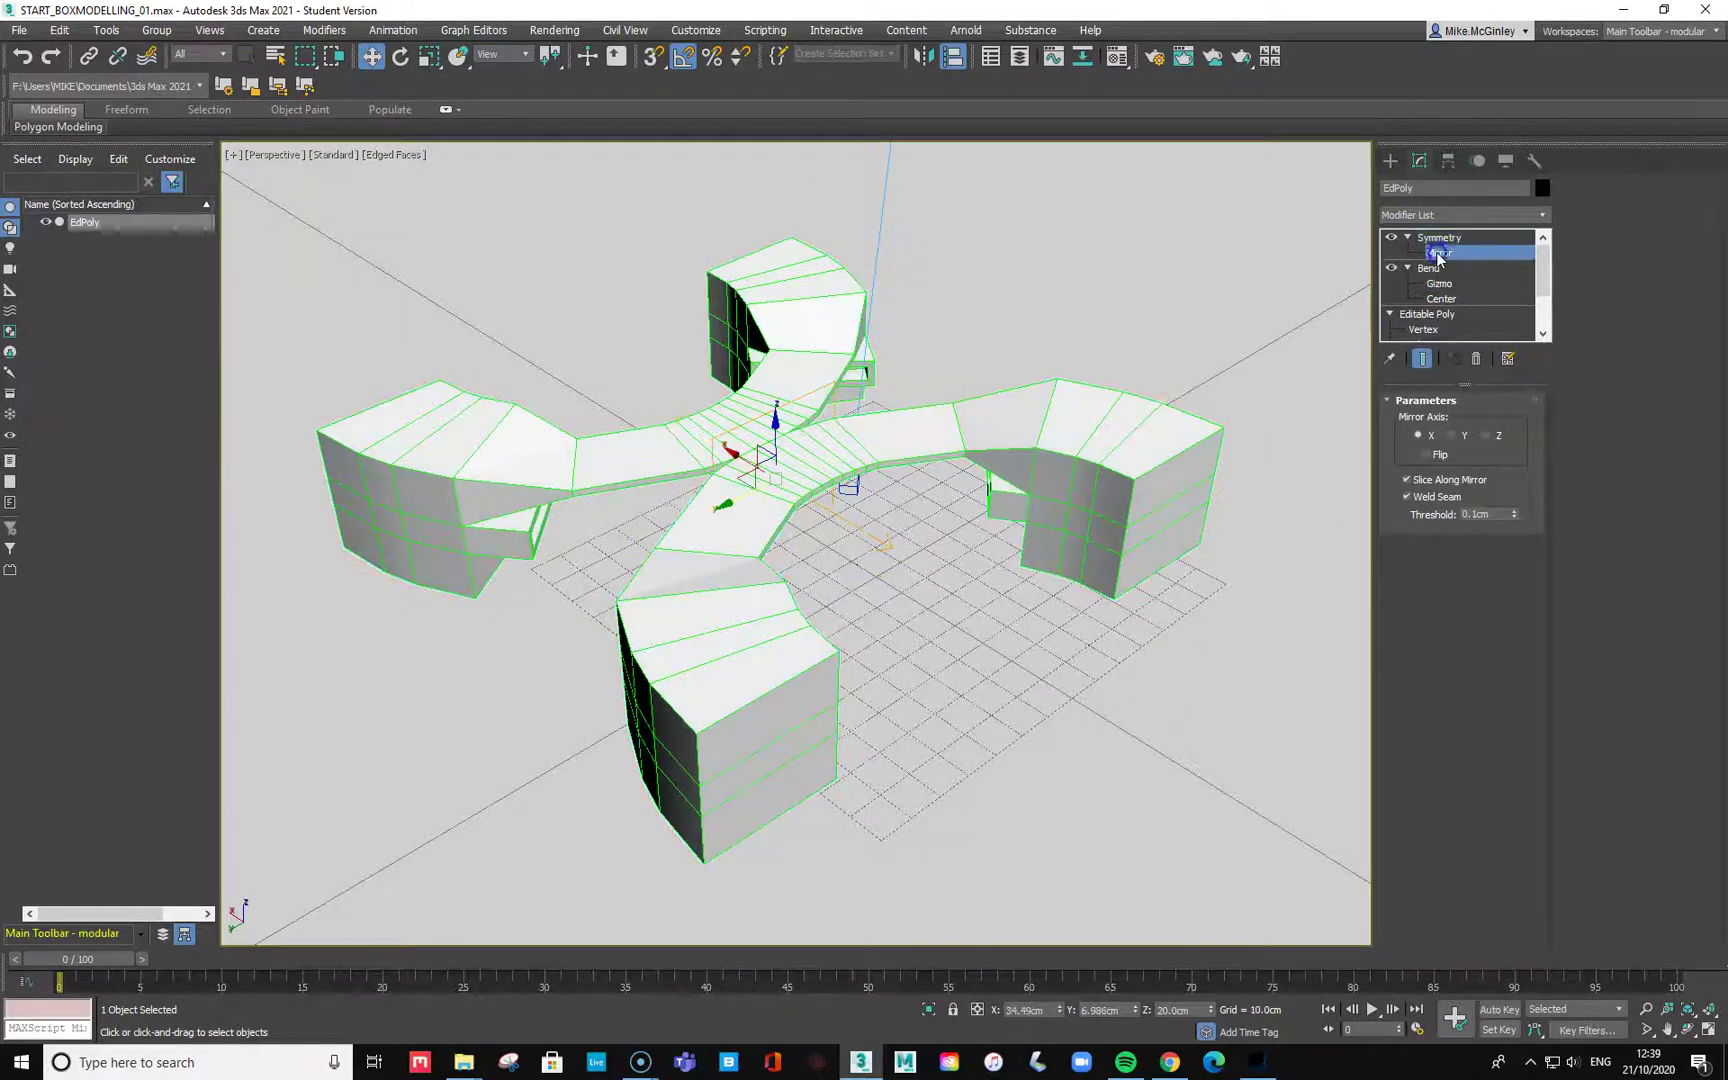
click(1425, 455)
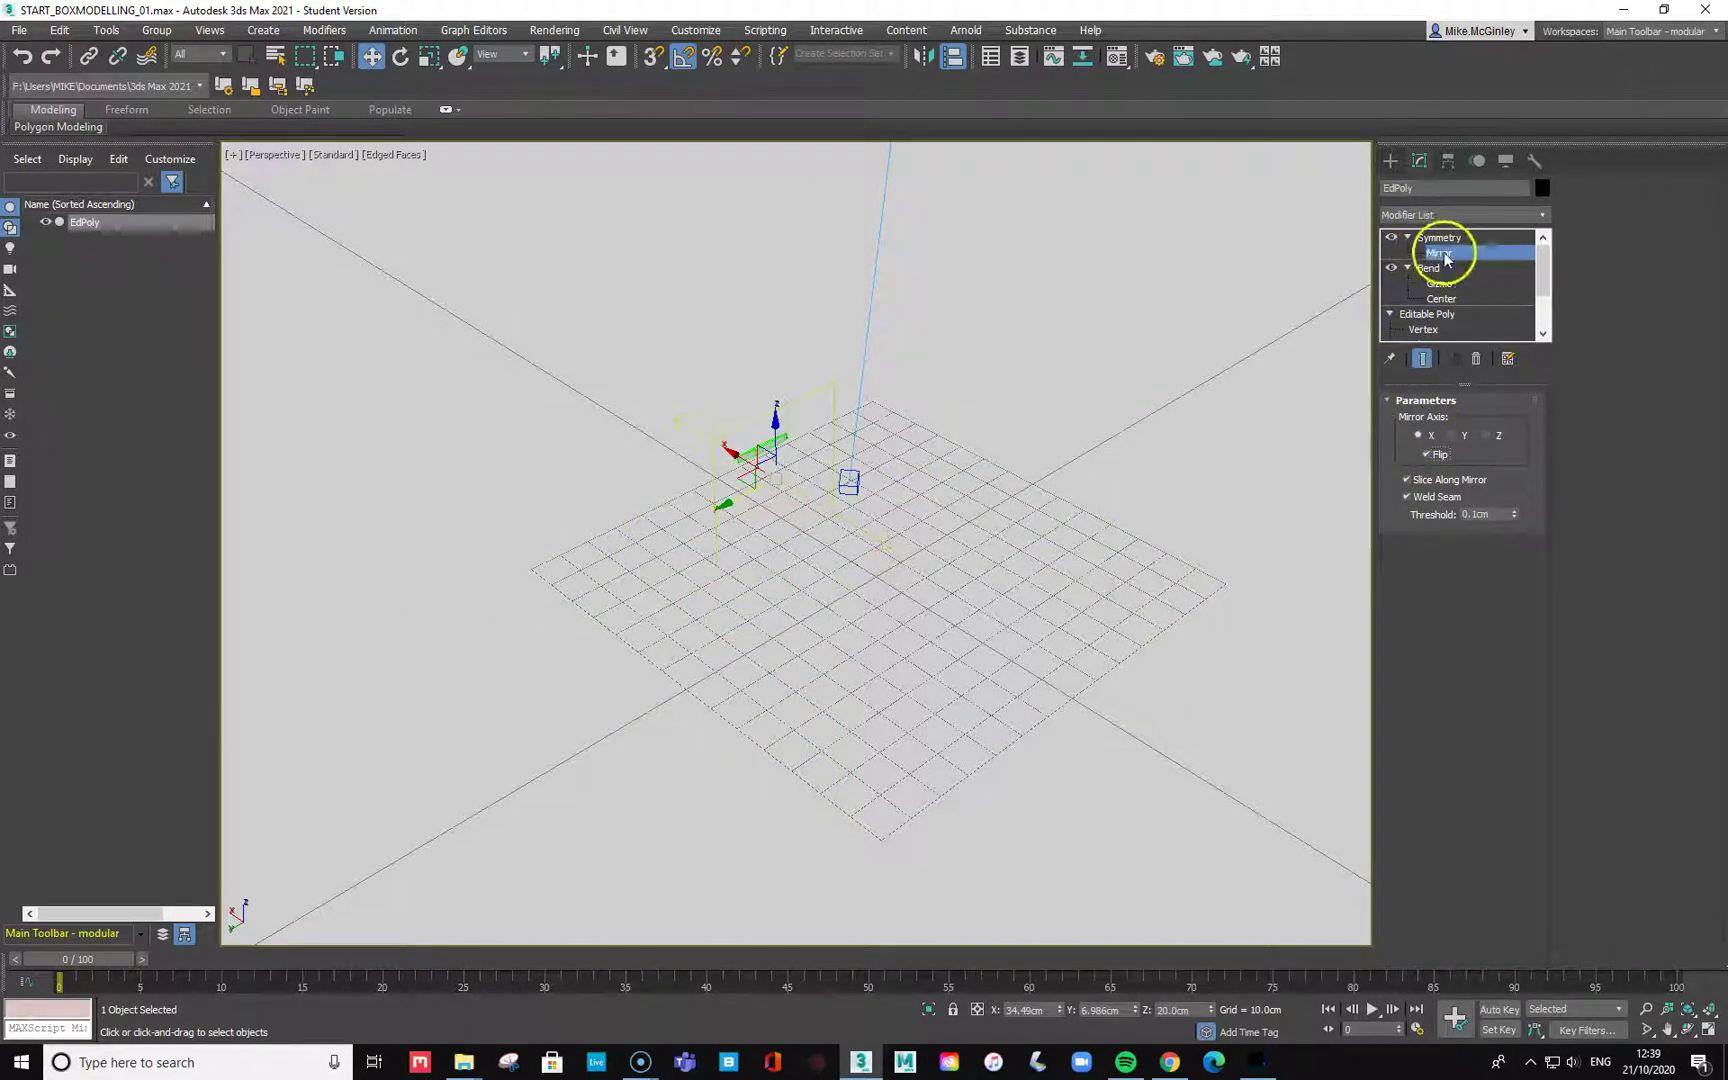
drag(733, 453, 966, 576)
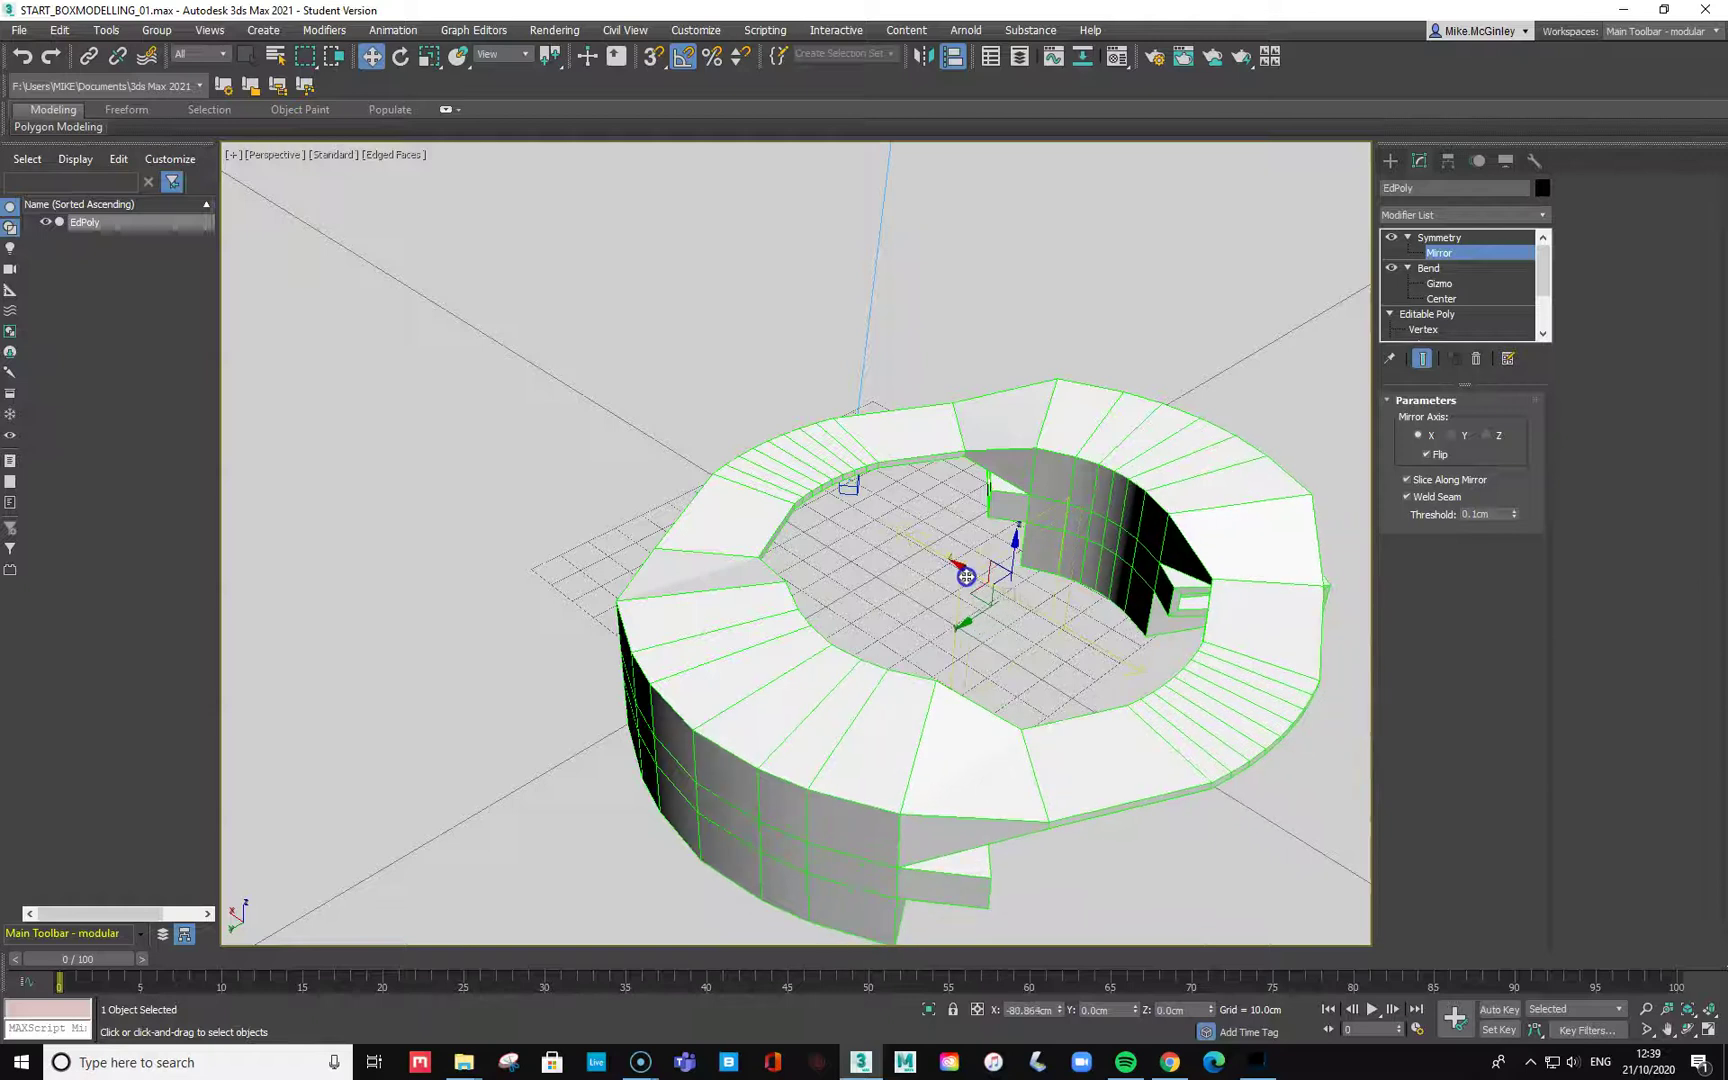
Examine the mirrored ring and its seams from several sides and distances.
alt+middle_drag(1167, 686, 926, 679)
scroll(1034, 617, up, 10)
scroll(1046, 646, down, 4)
alt+middle_drag(1046, 646, 1365, 430)
scroll(1089, 640, down, 8)
alt+middle_drag(1060, 660, 1010, 770)
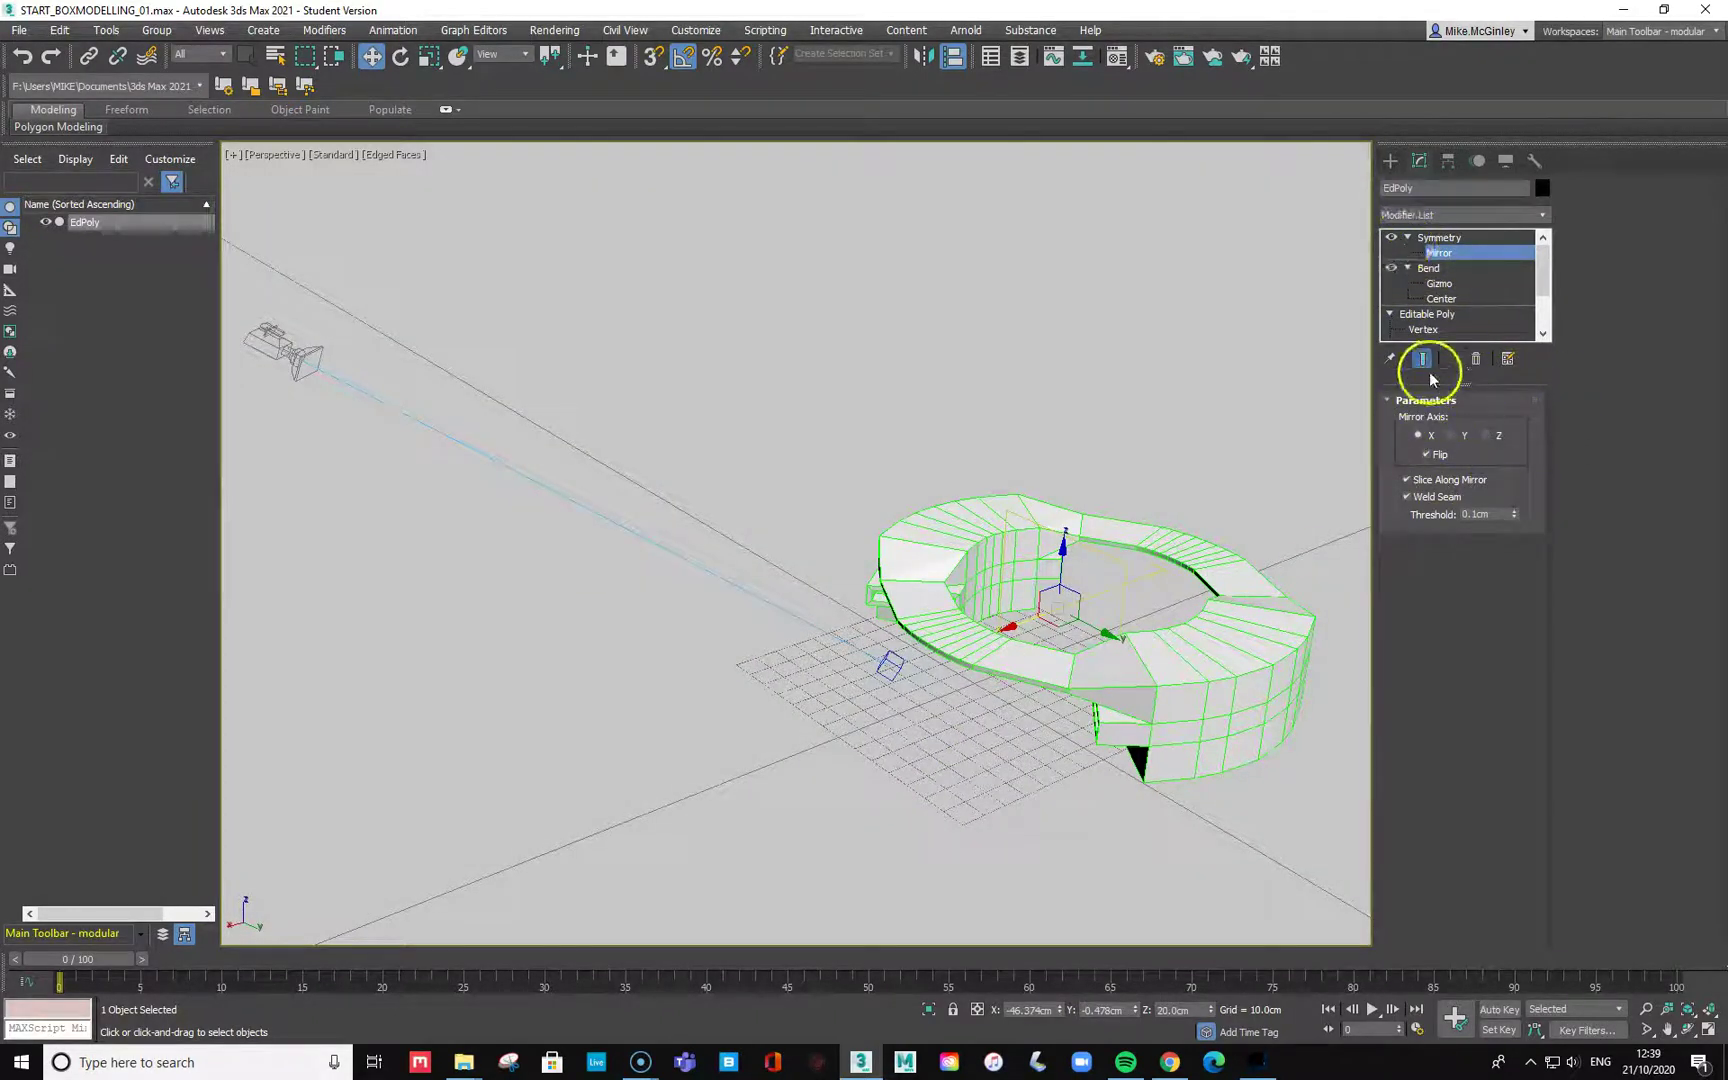
alt+middle_drag(1240, 612, 1000, 605)
alt+middle_drag(1115, 605, 926, 590)
Try the Symmetry with Flip off and the mirror plane at about X -94.4 cm, and turn Flip back on.
click(1538, 216)
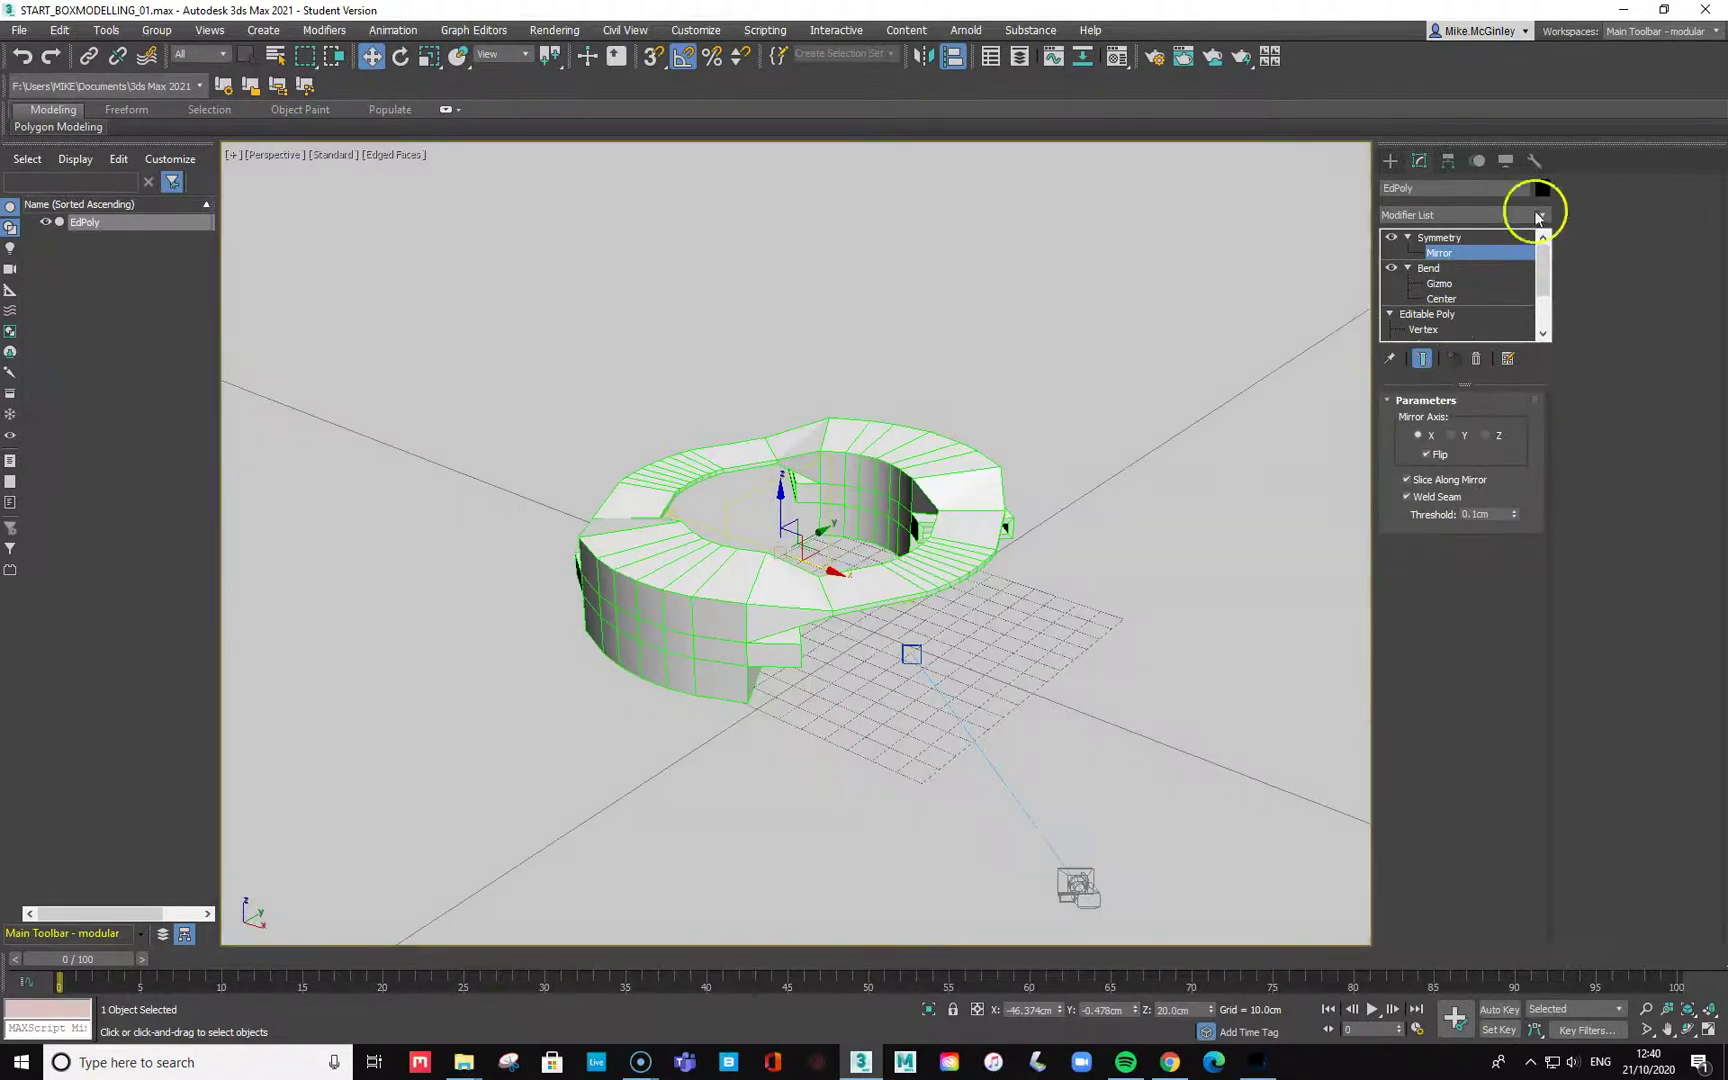
click(1428, 454)
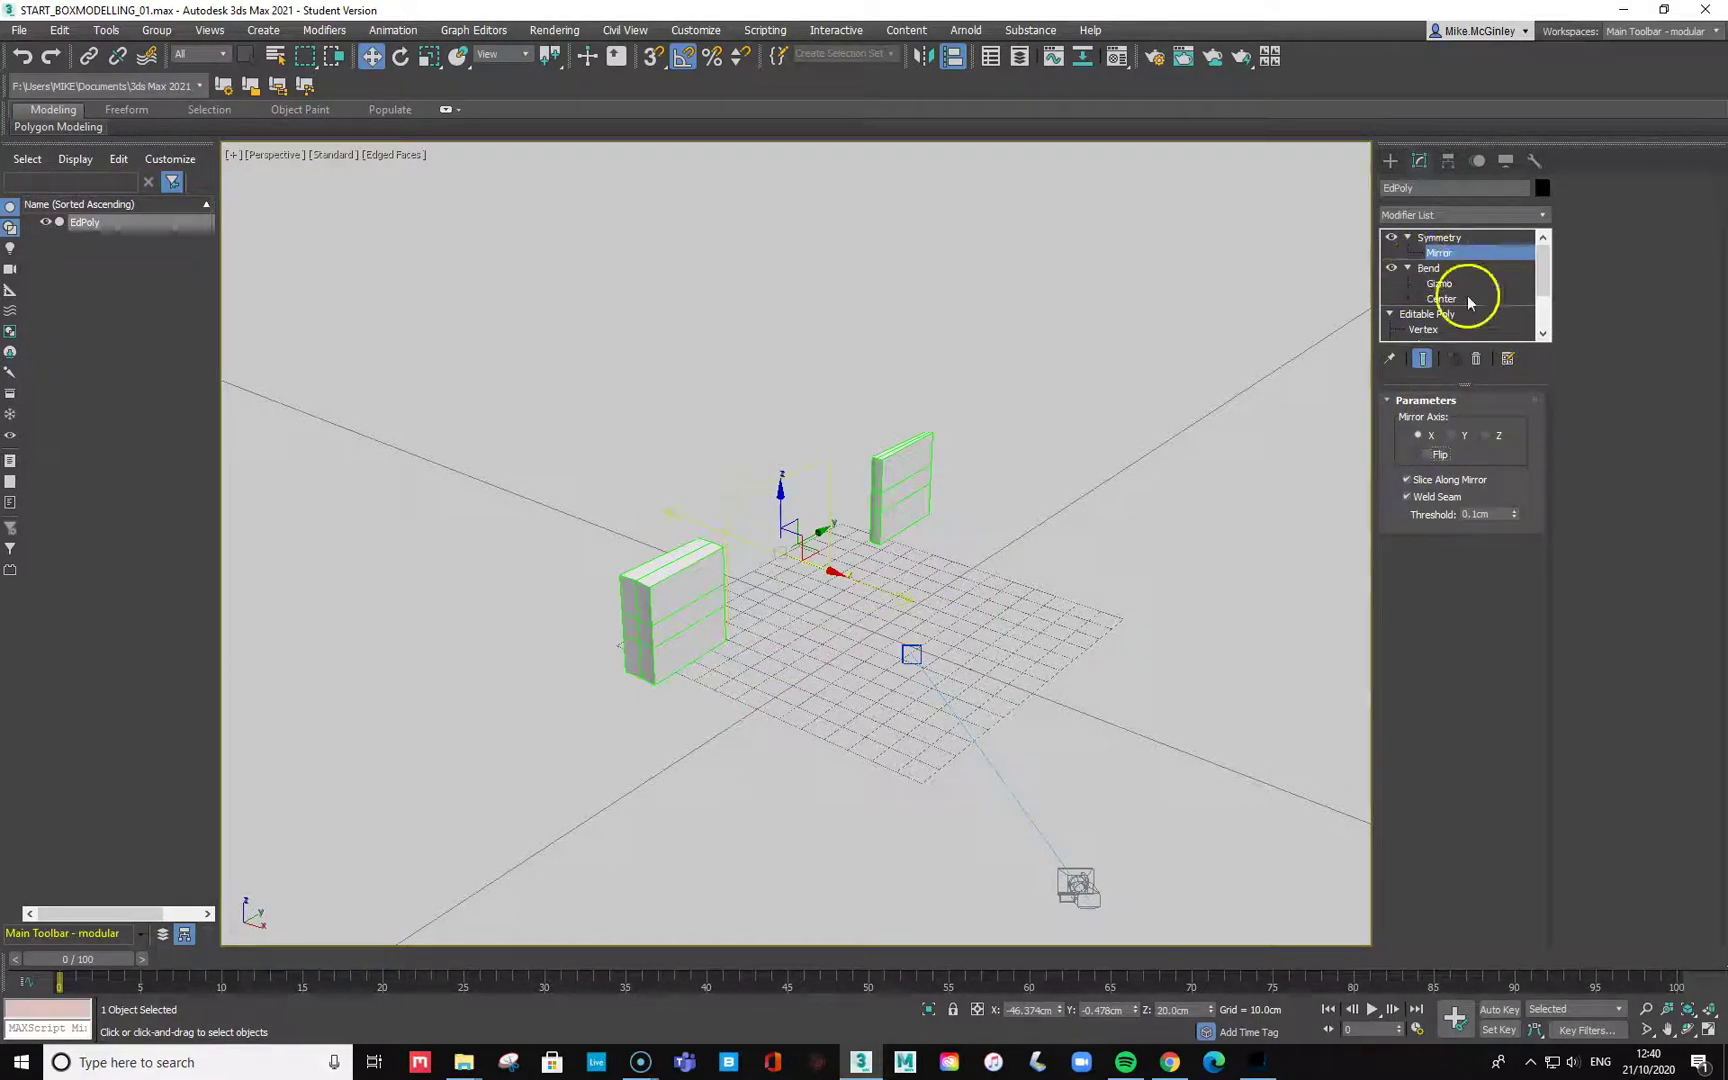
drag(810, 561, 723, 545)
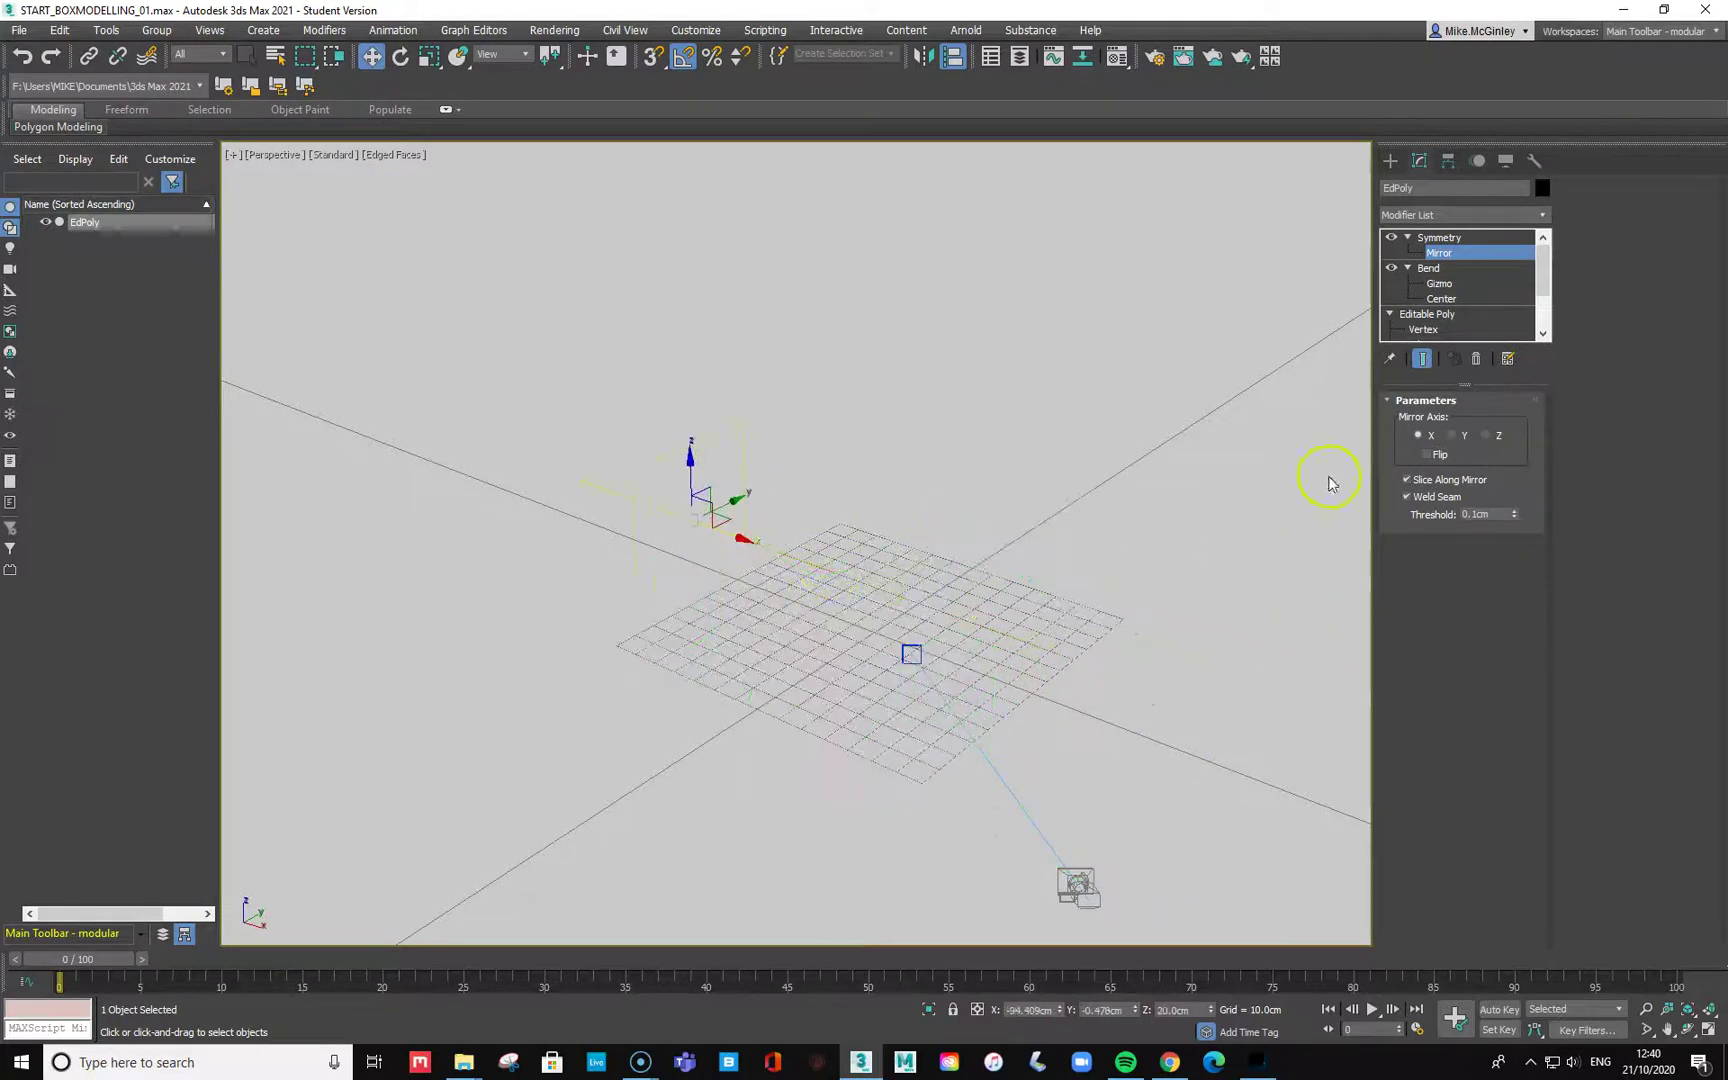
click(1427, 454)
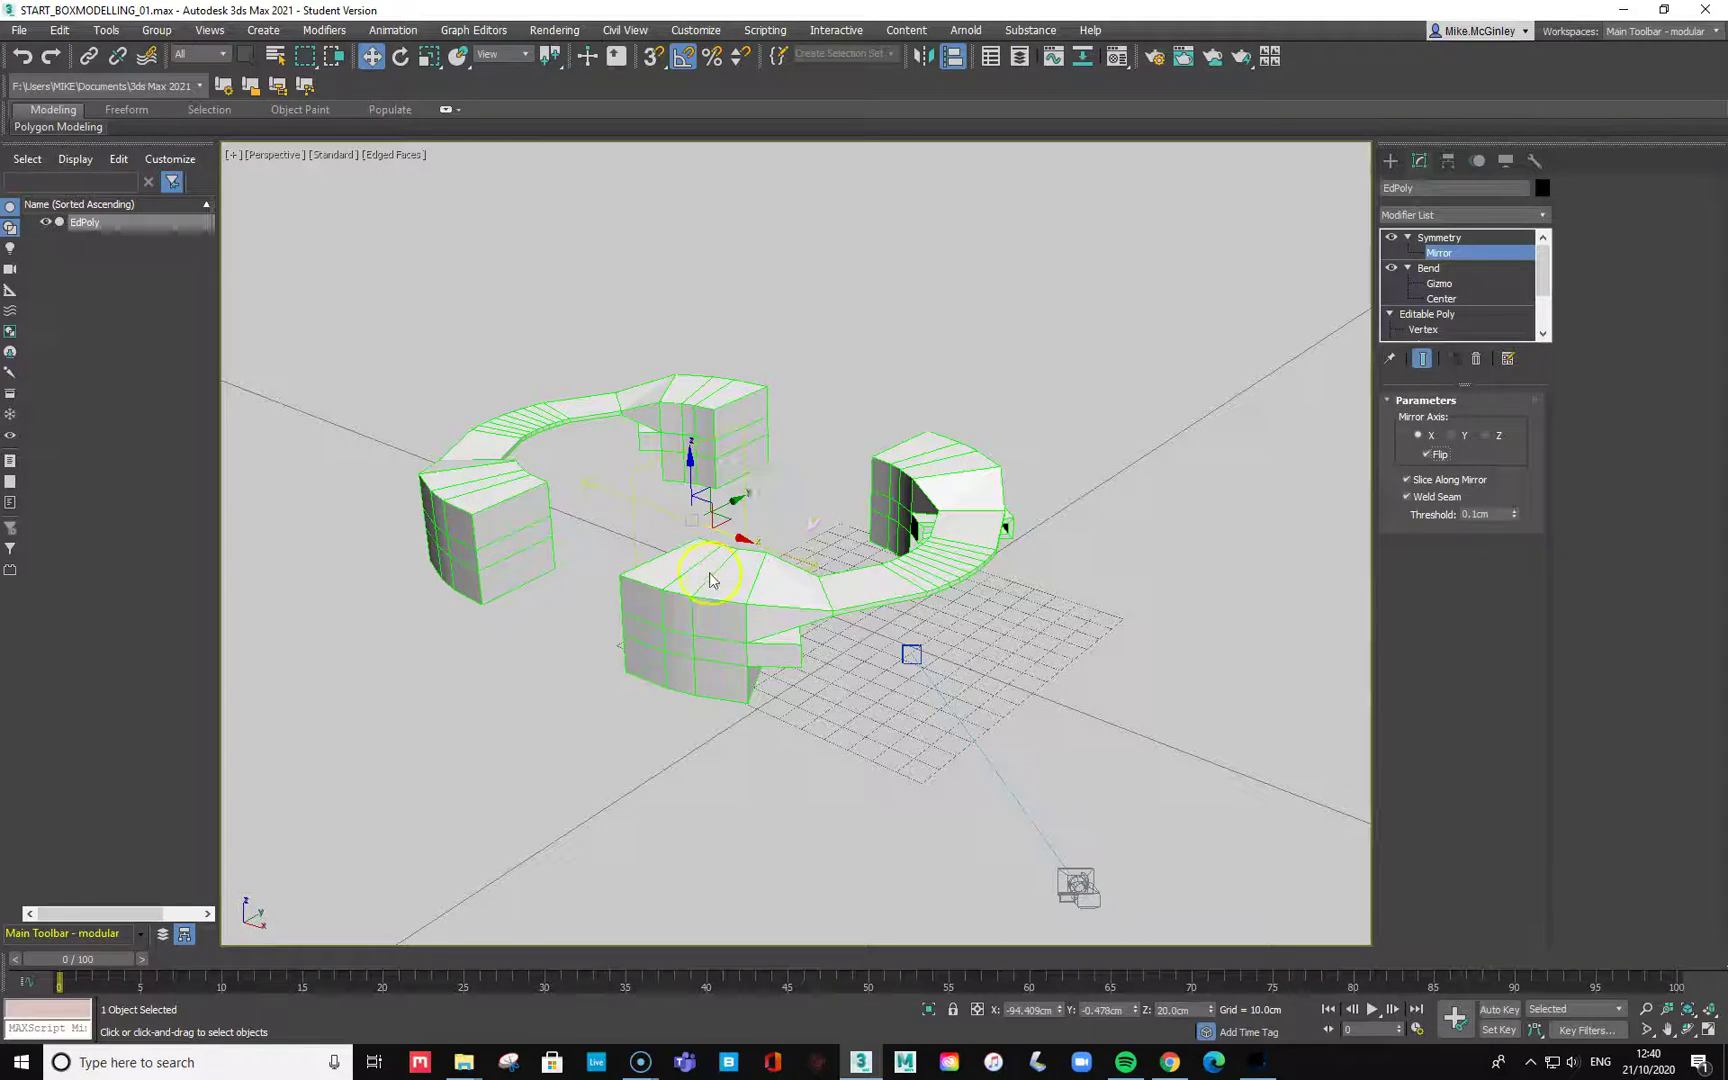
Move the mirror plane to about X -46.5 cm, leave the Mirror sub-object level and collapse both modifiers' sub-levels.
drag(738, 540, 827, 573)
click(1415, 238)
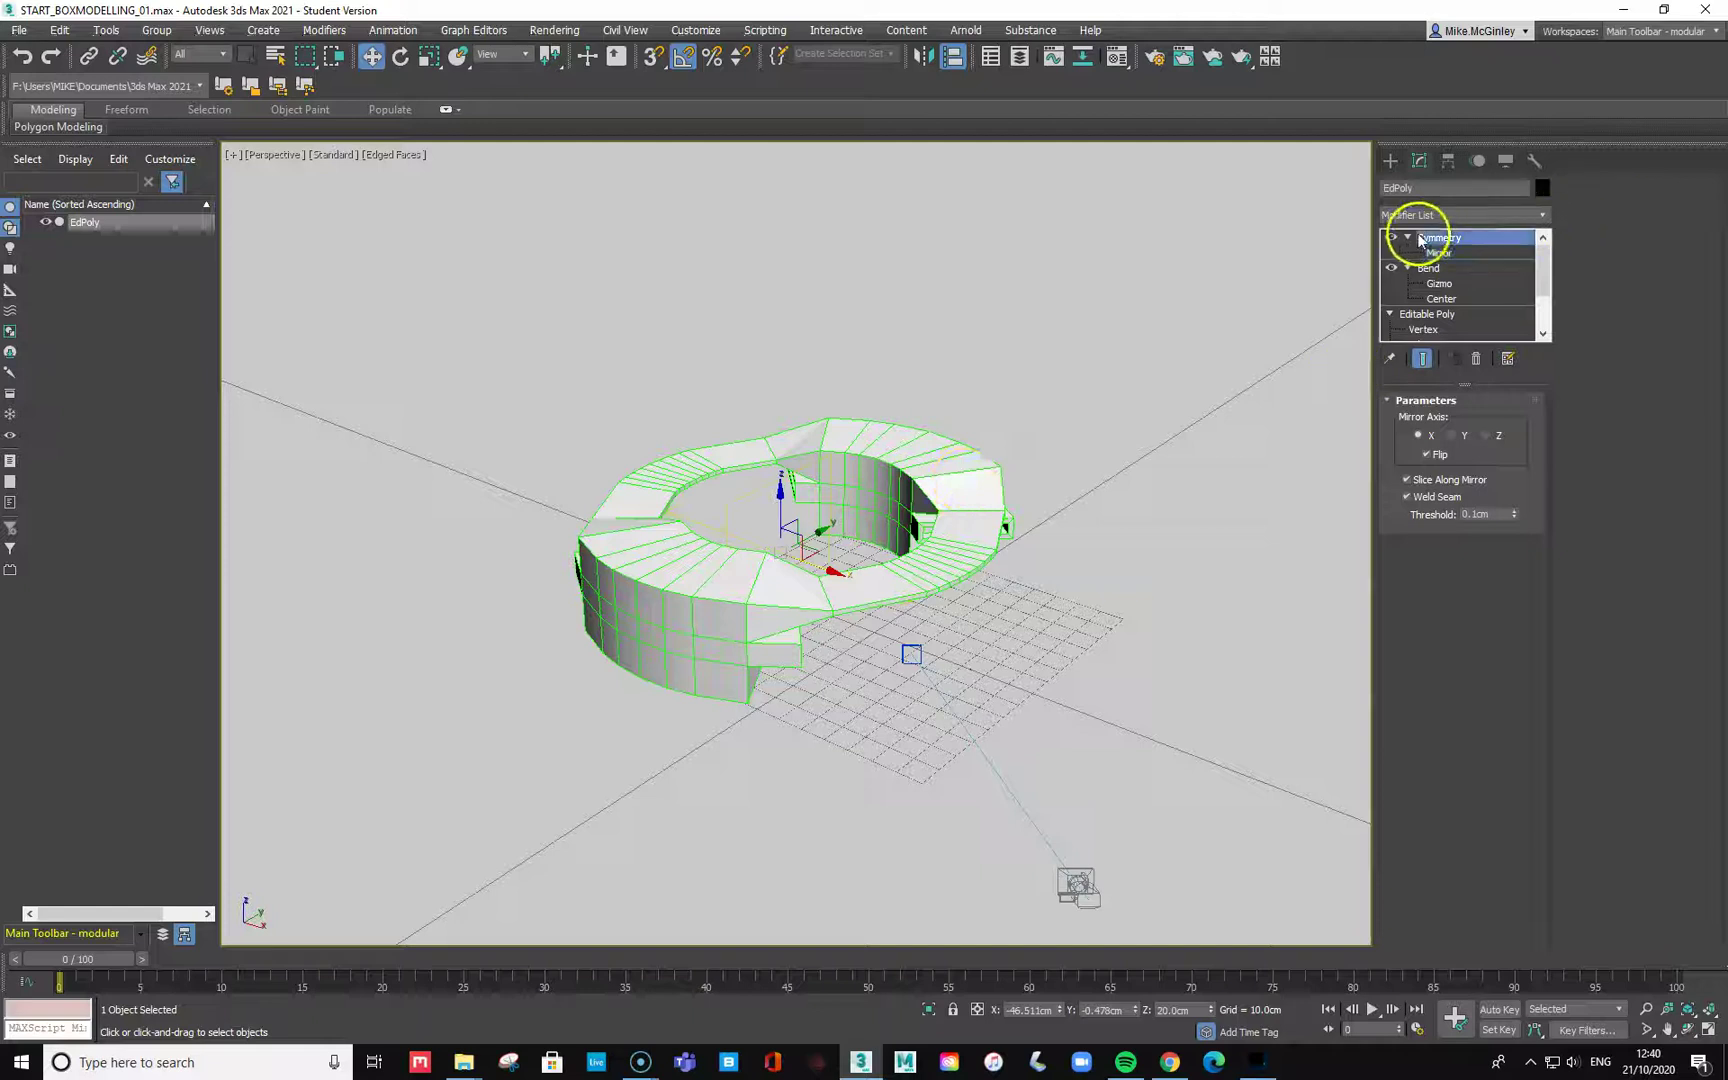
click(1409, 238)
click(1409, 253)
click(1423, 360)
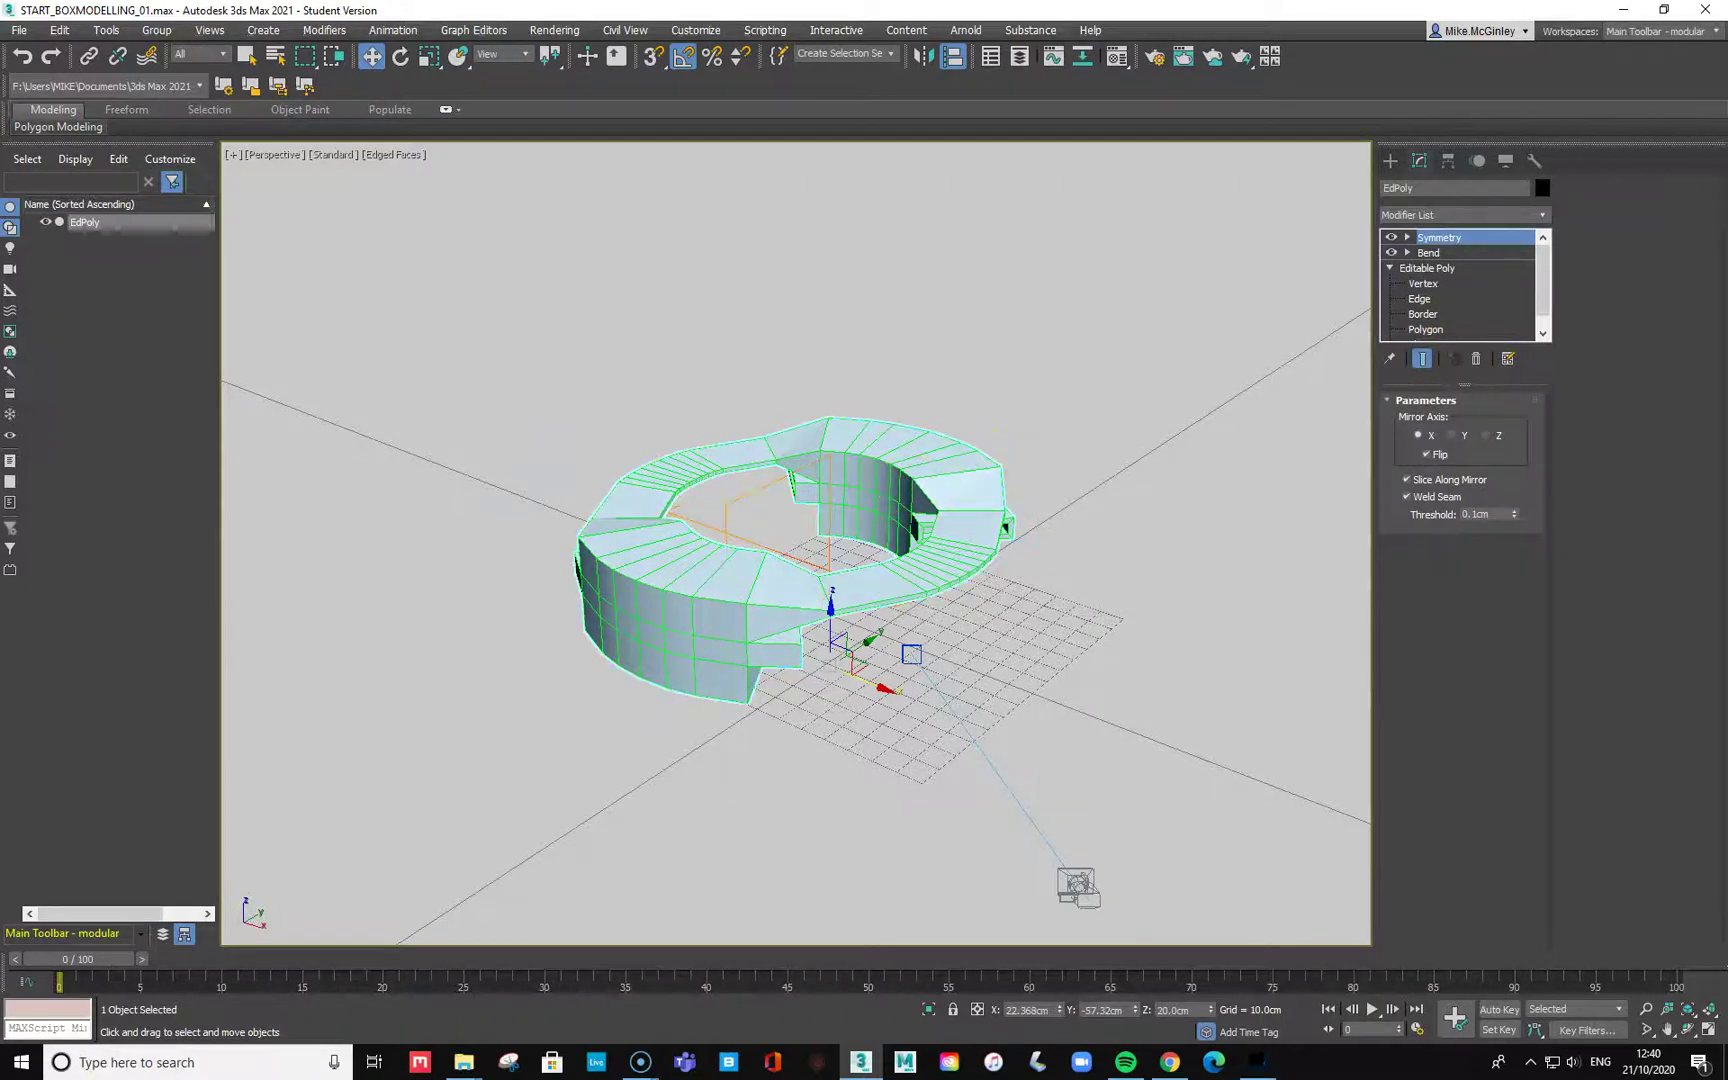
Move EdPoly to about X 79.1 cm in the MAIN_PhysCamera001 view to fit the frame and render it.
key(c)
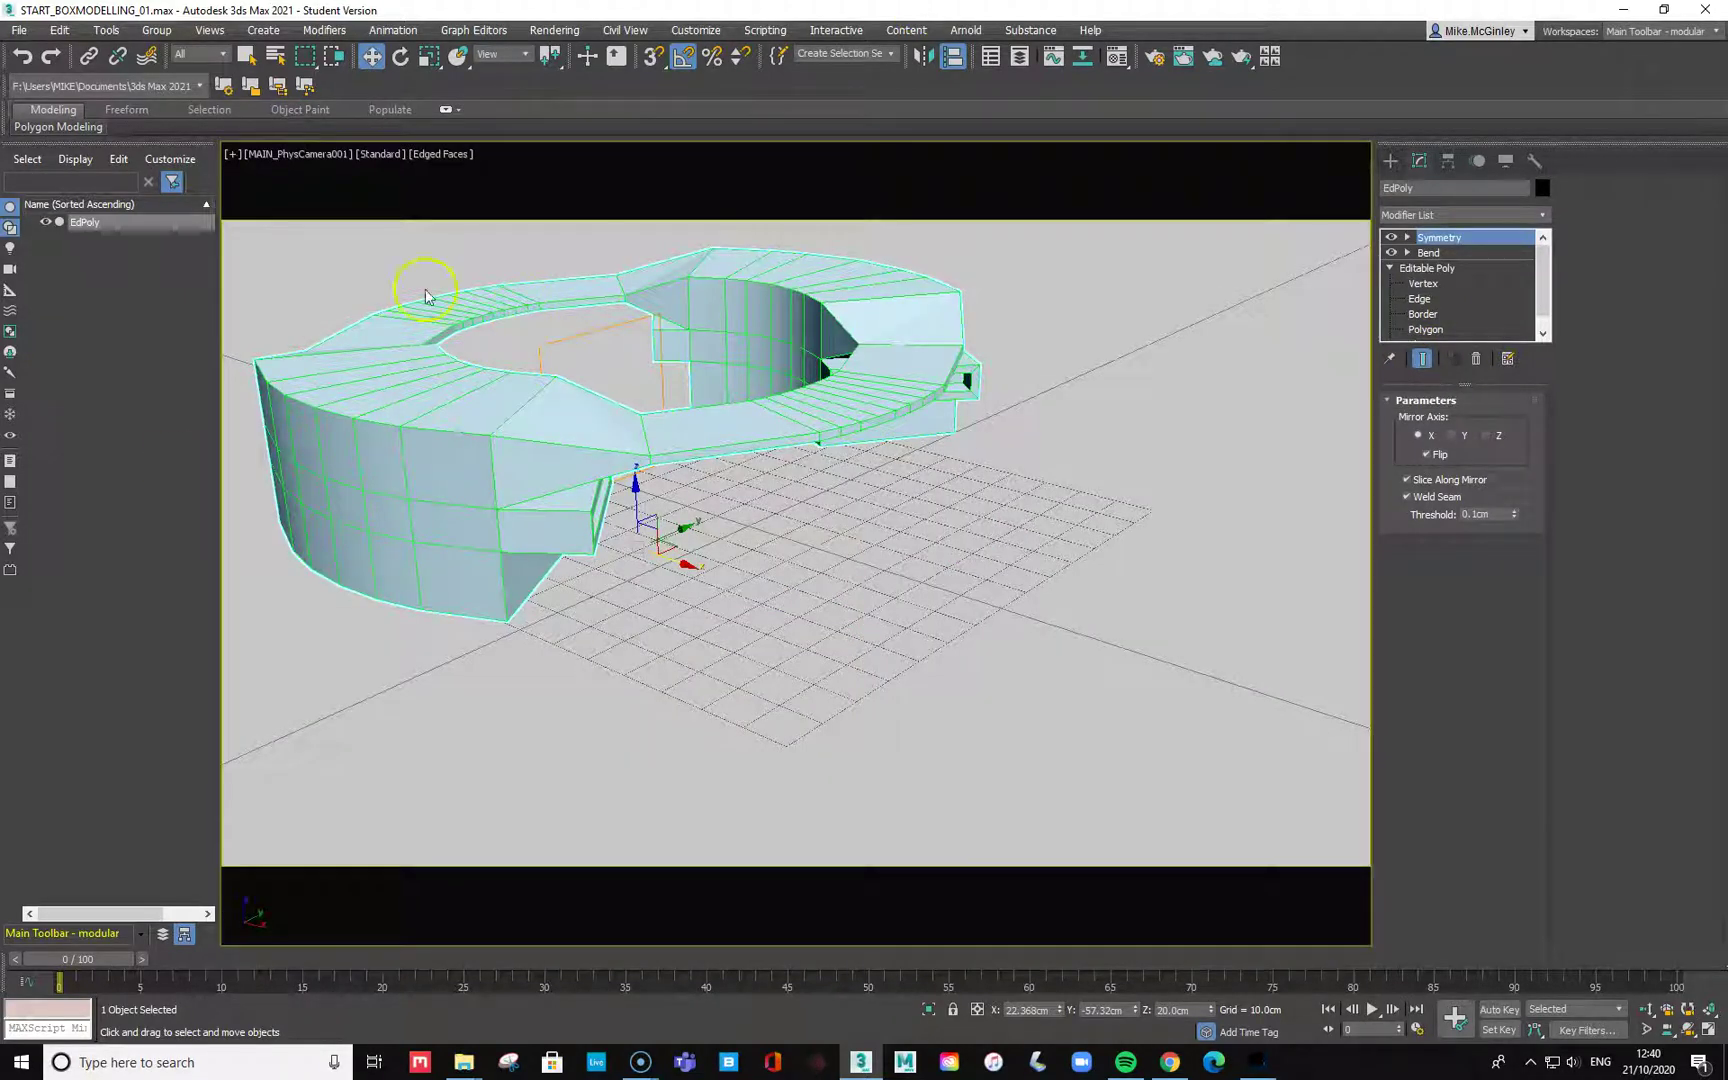
drag(669, 561, 1008, 622)
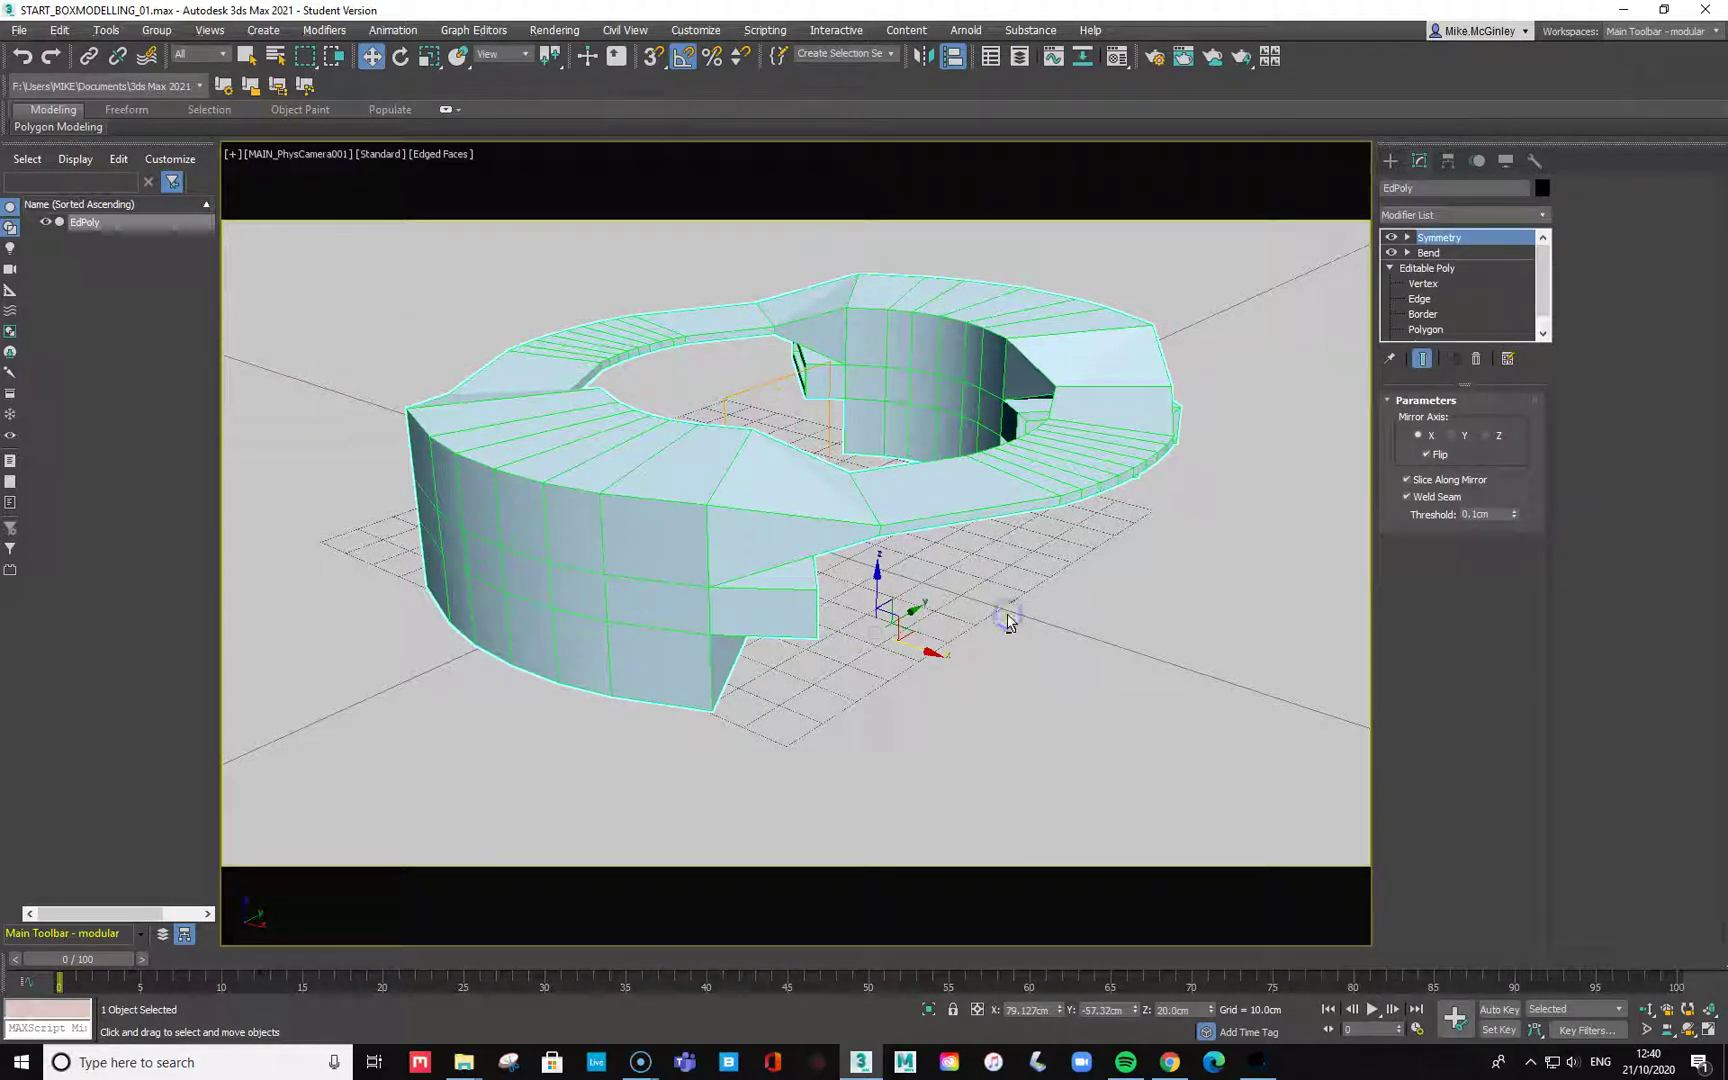
key(shift+q)
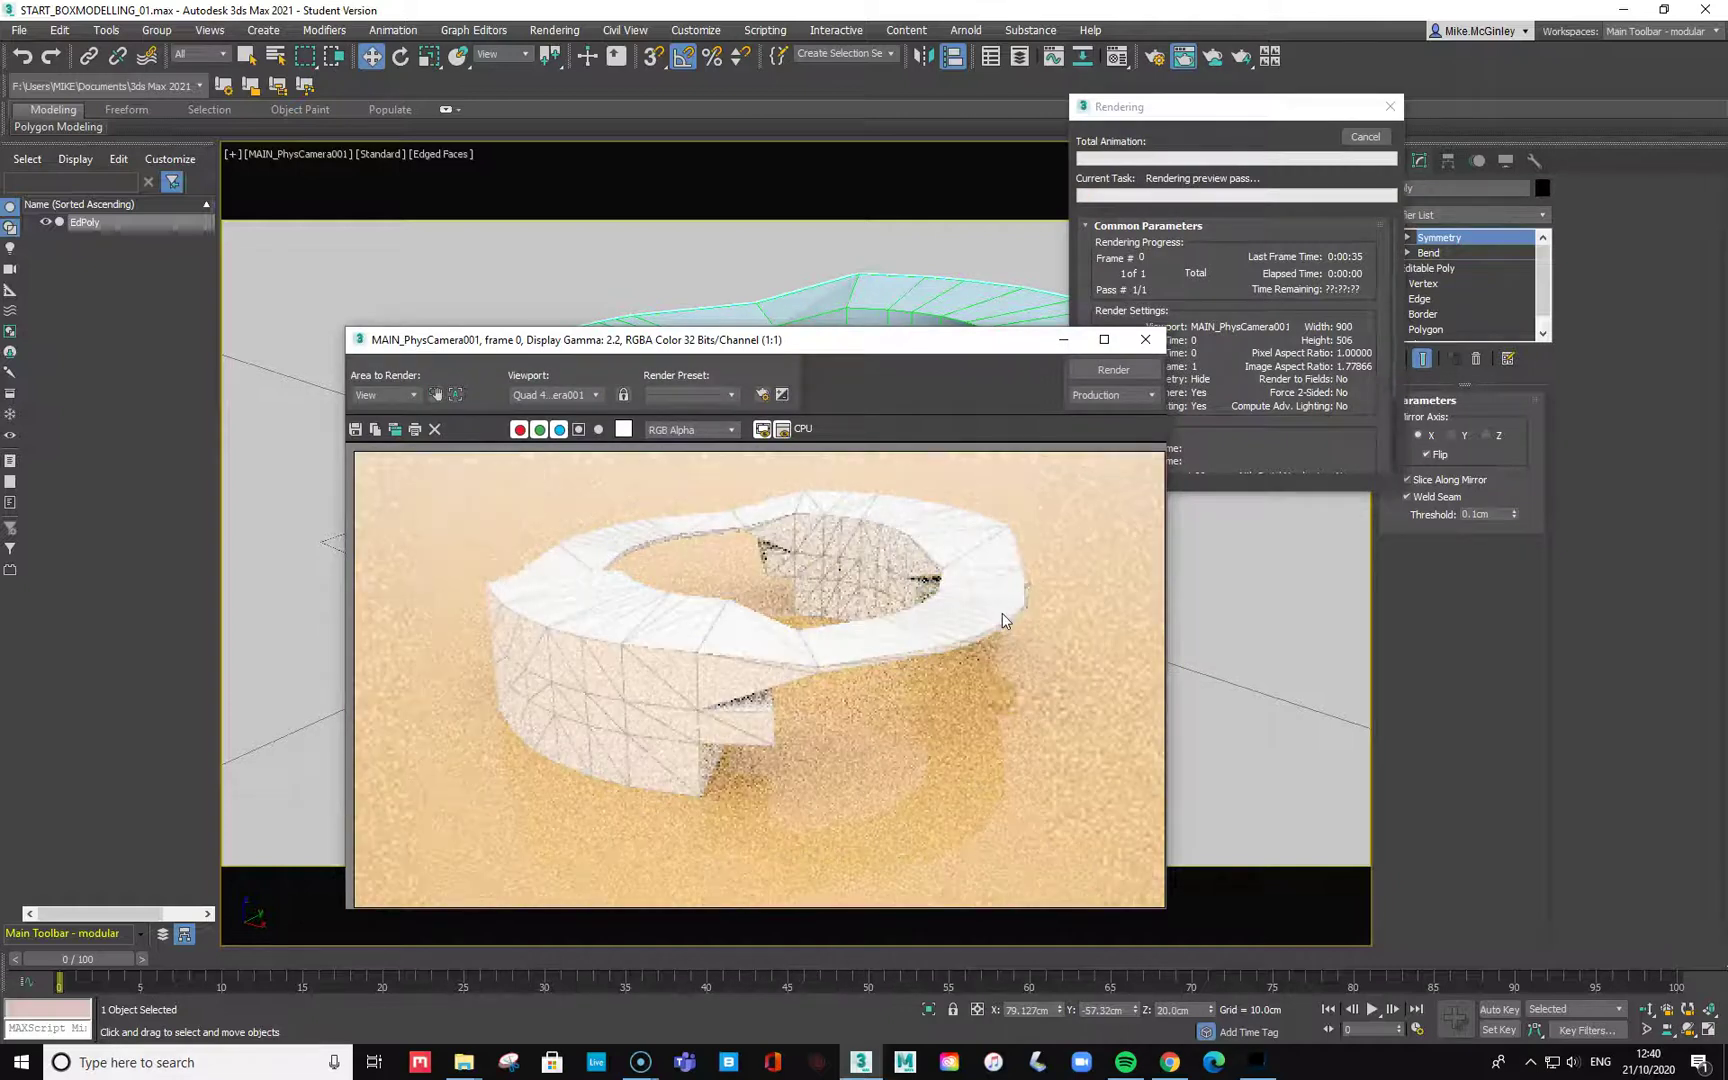
click(898, 693)
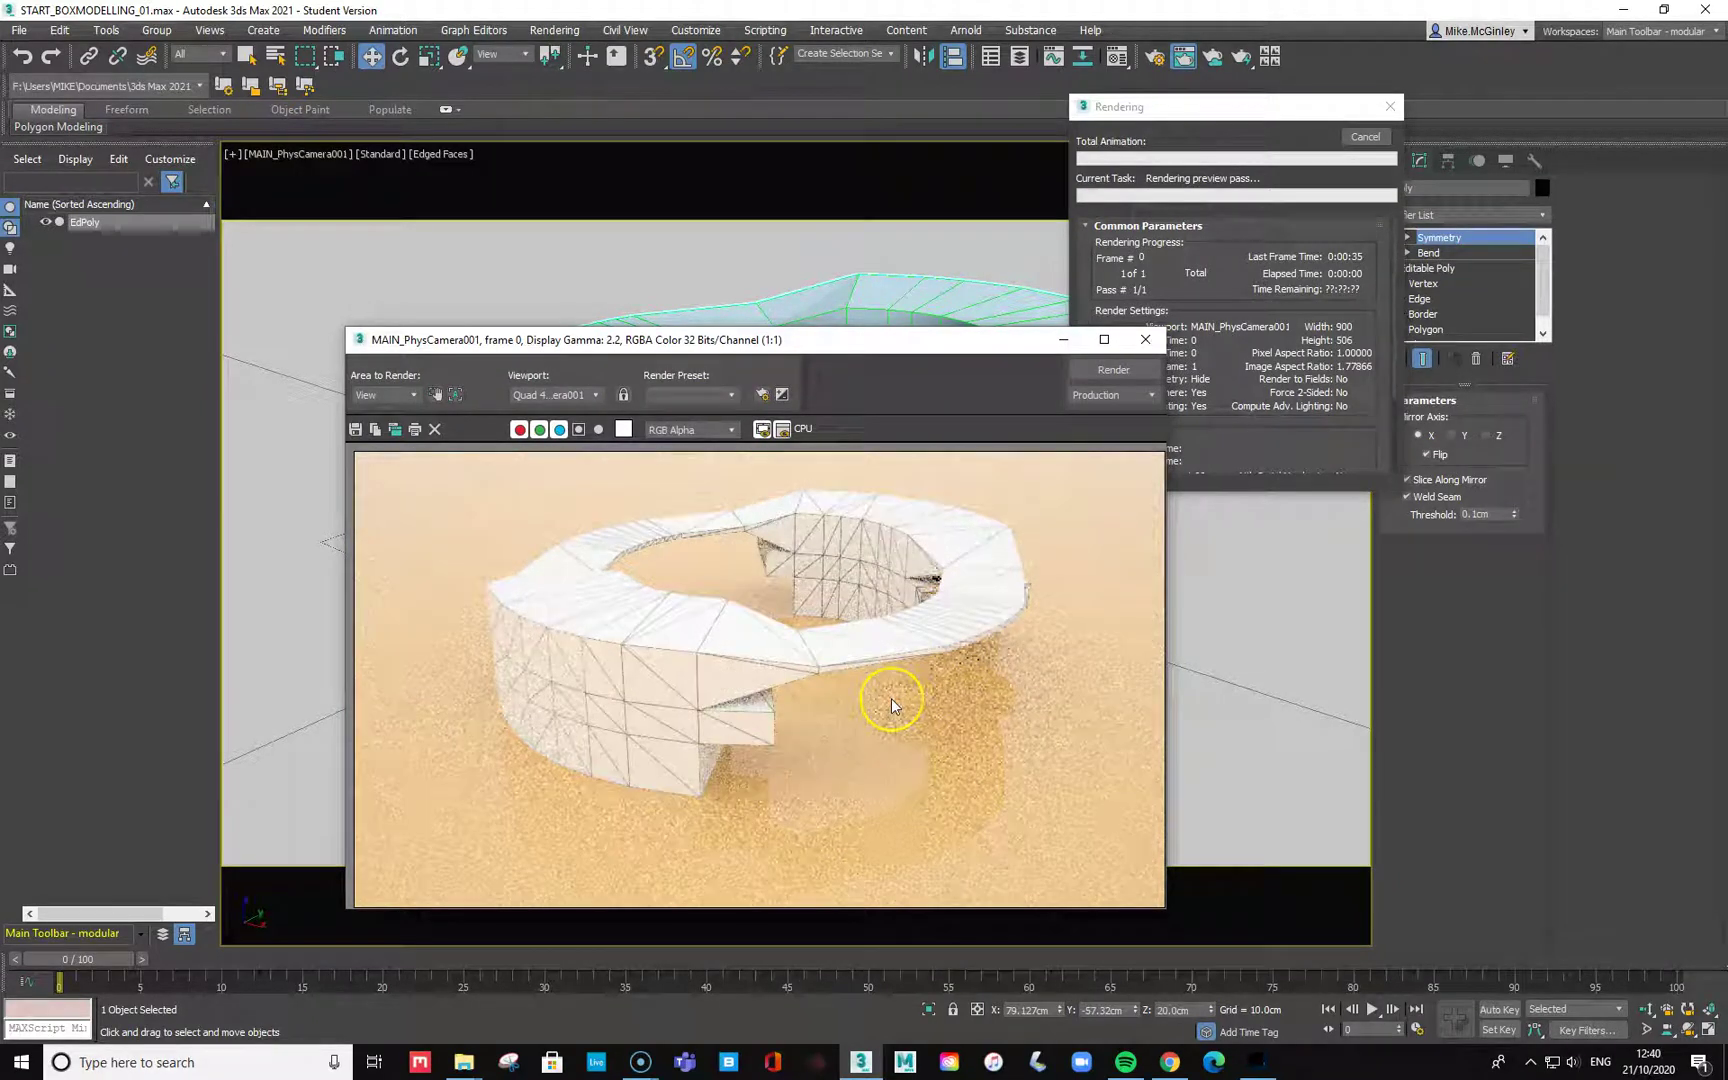
click(891, 698)
click(869, 718)
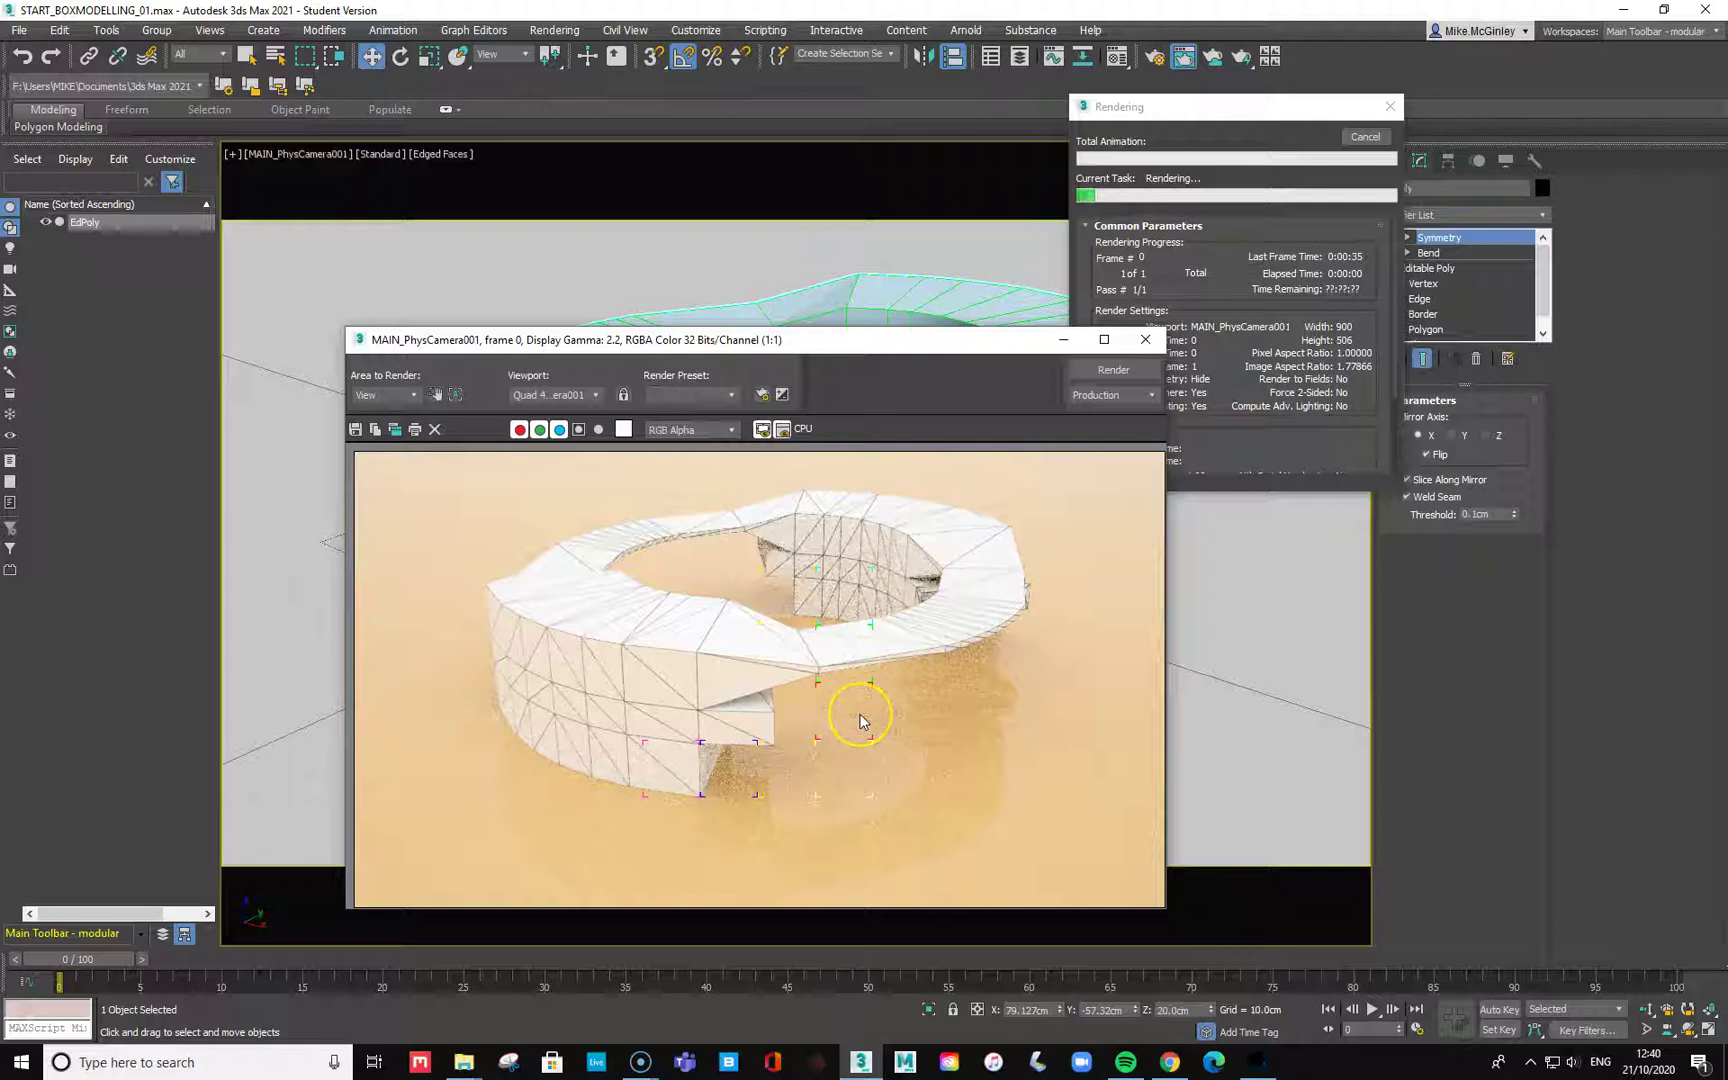